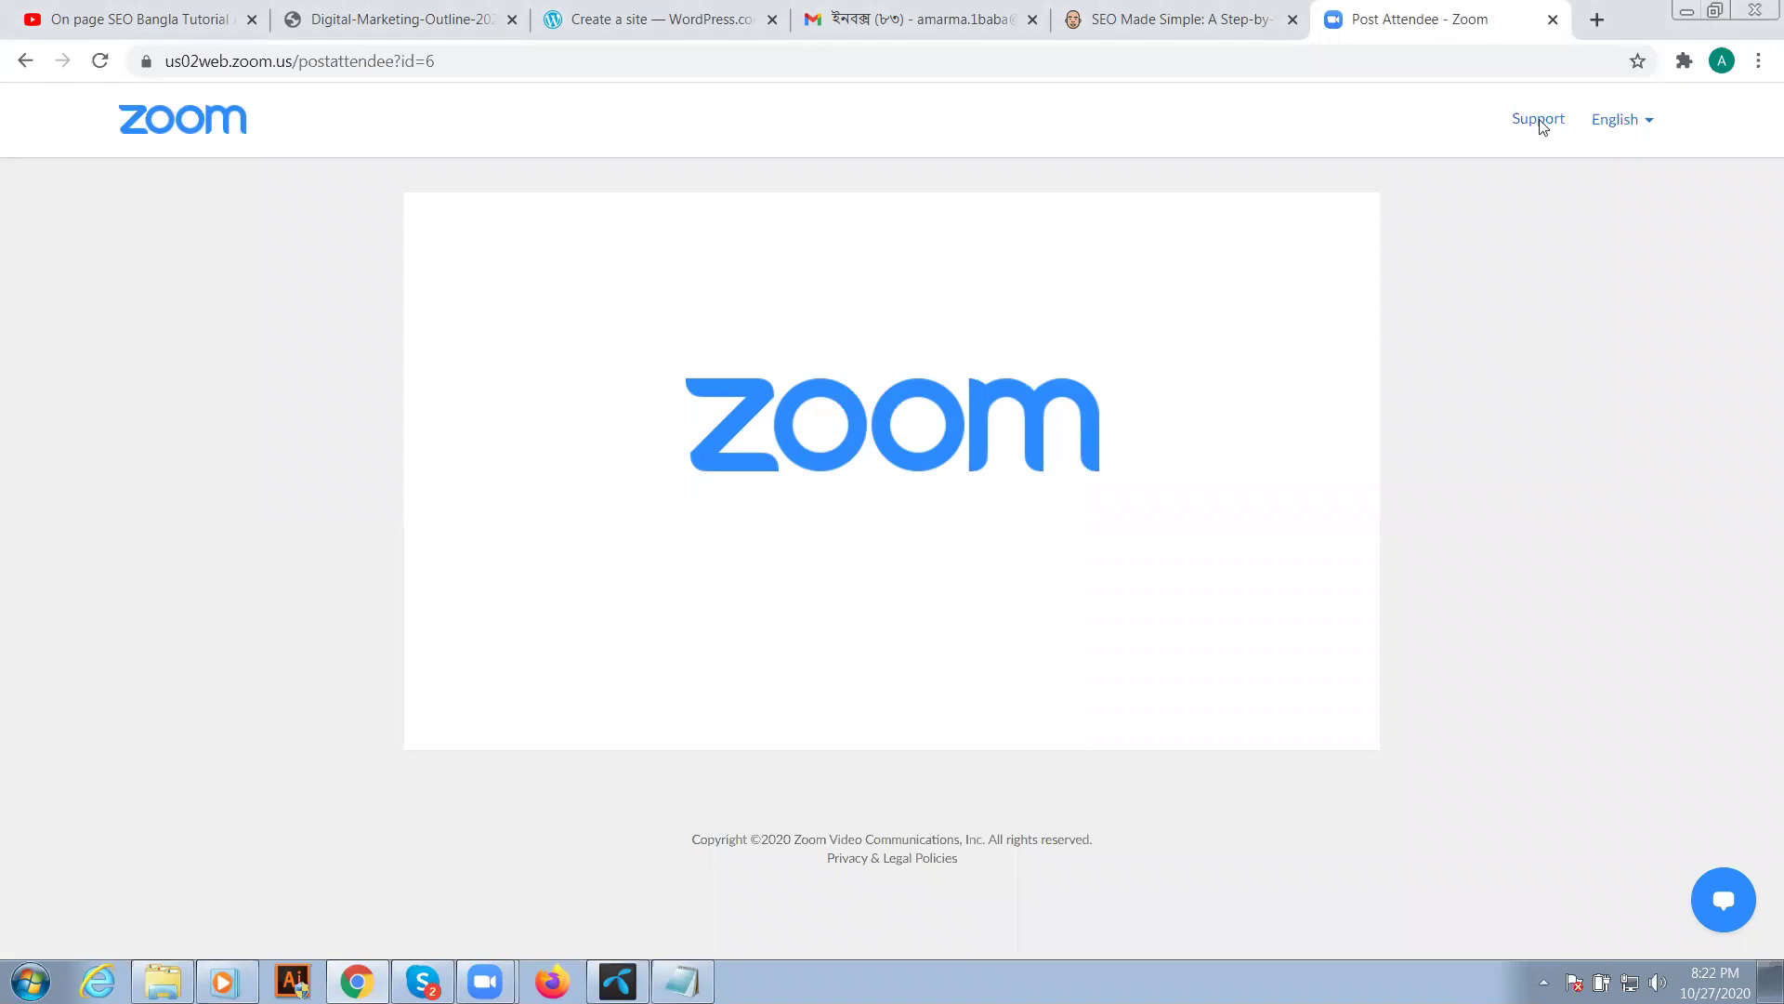
- Open a new Chrome tab on the Google start page and put the cursor in its search box
left_click(1595, 20)
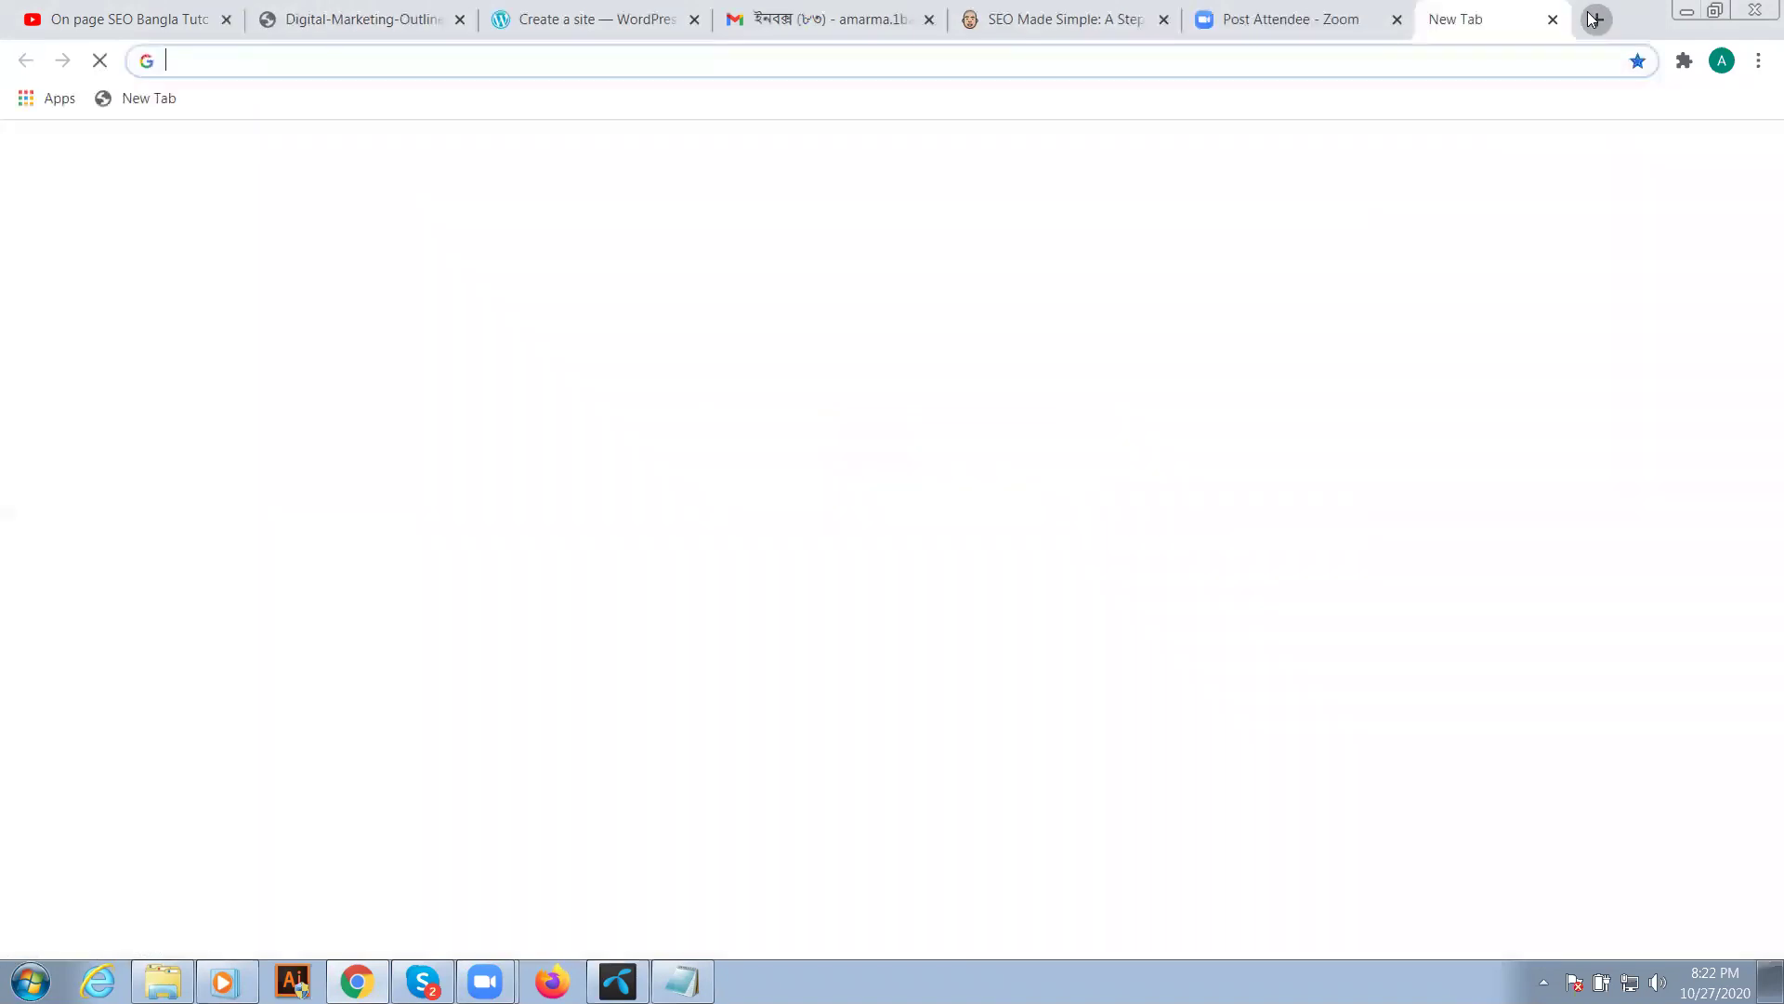
left_click(1018, 68)
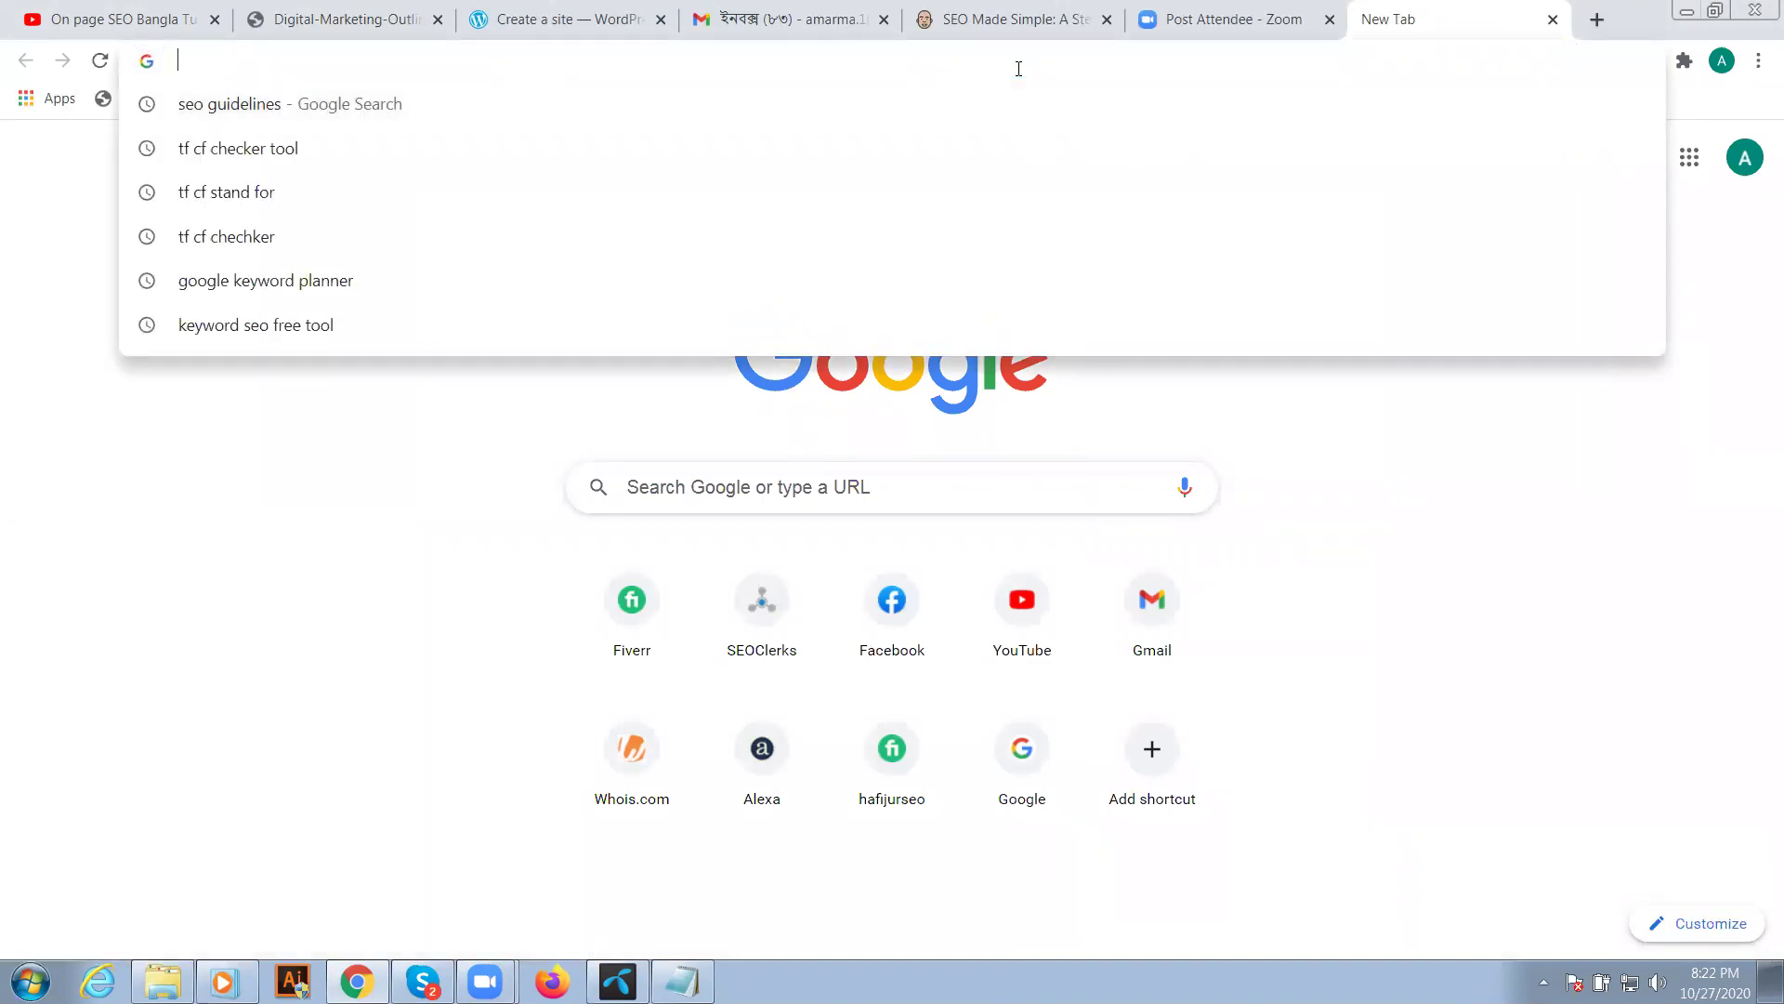
left_click(1662, 613)
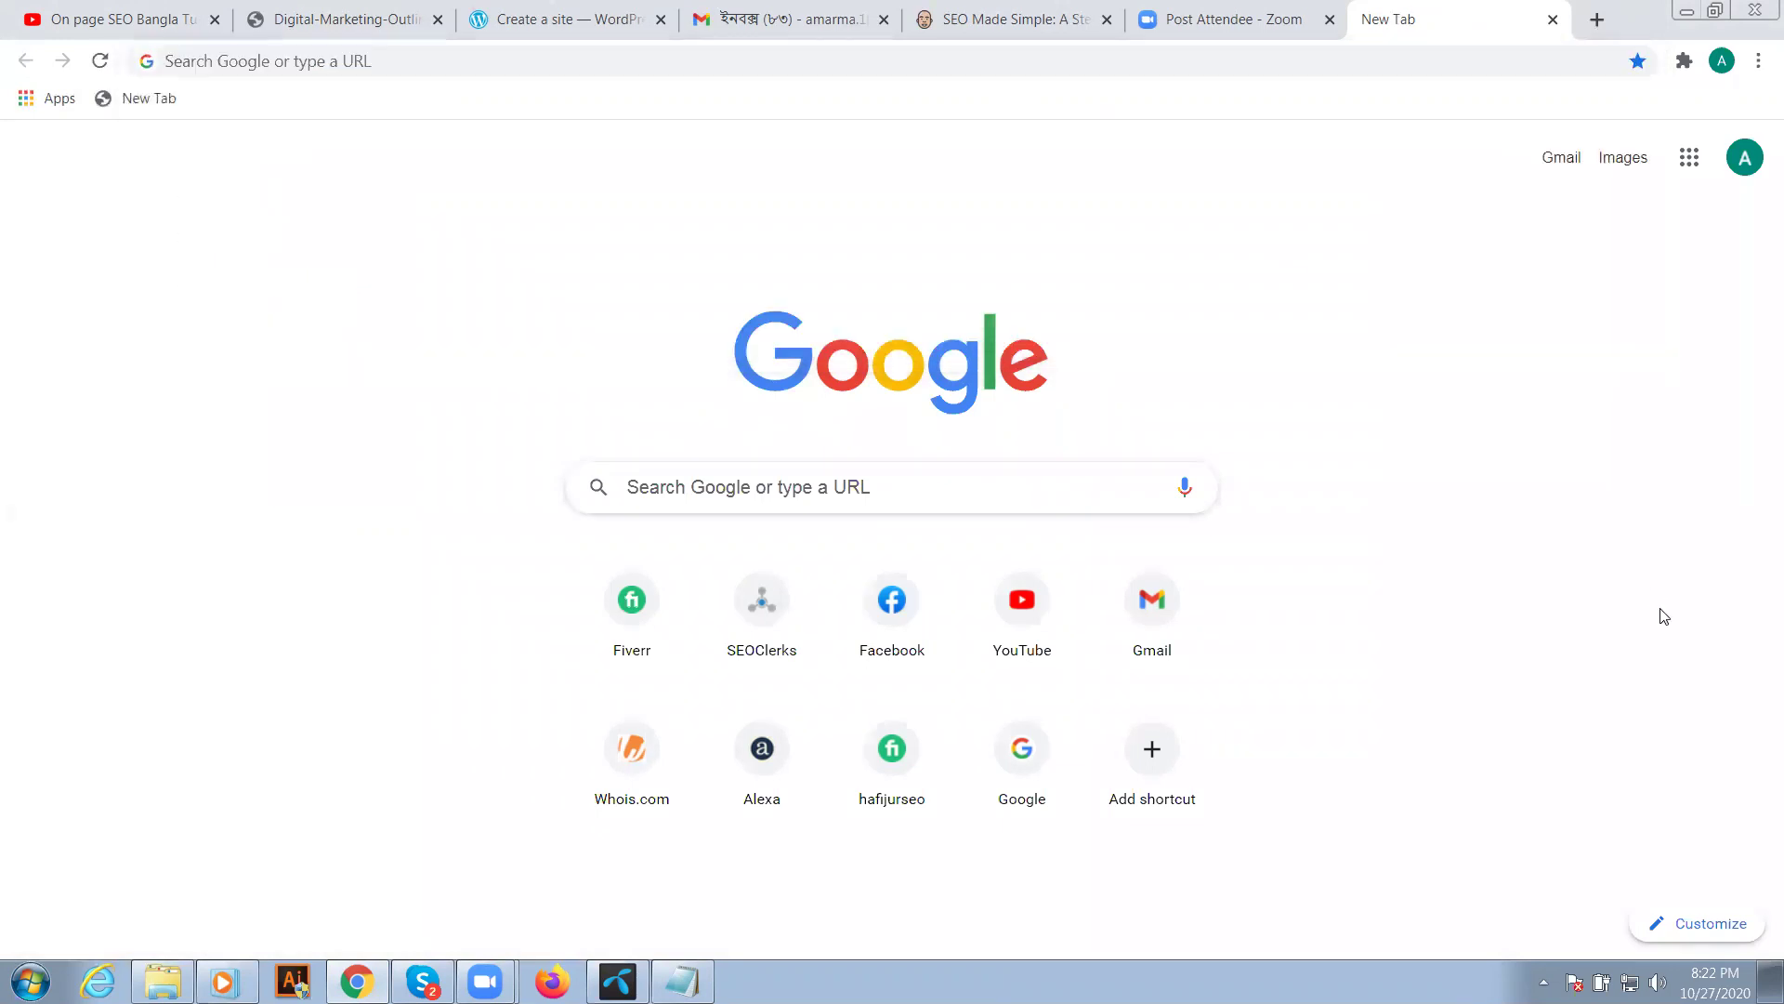
left_click(229, 61)
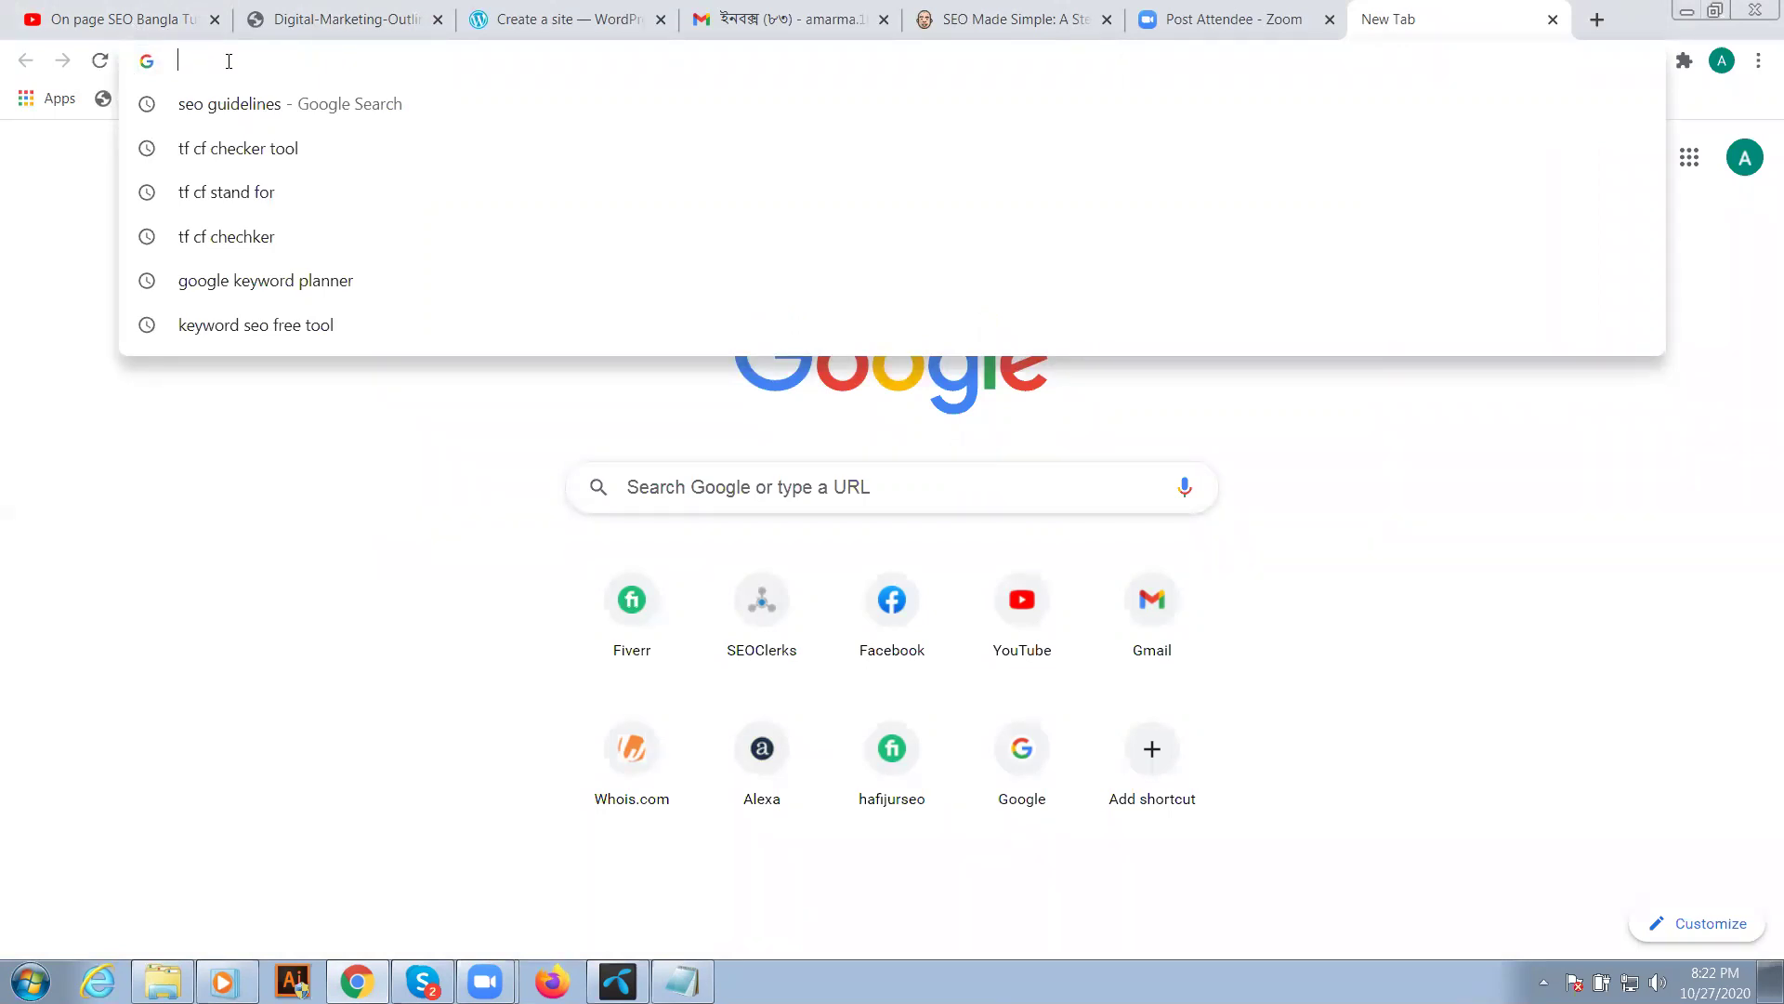
- Search Google for 'baby product'
type("baby p")
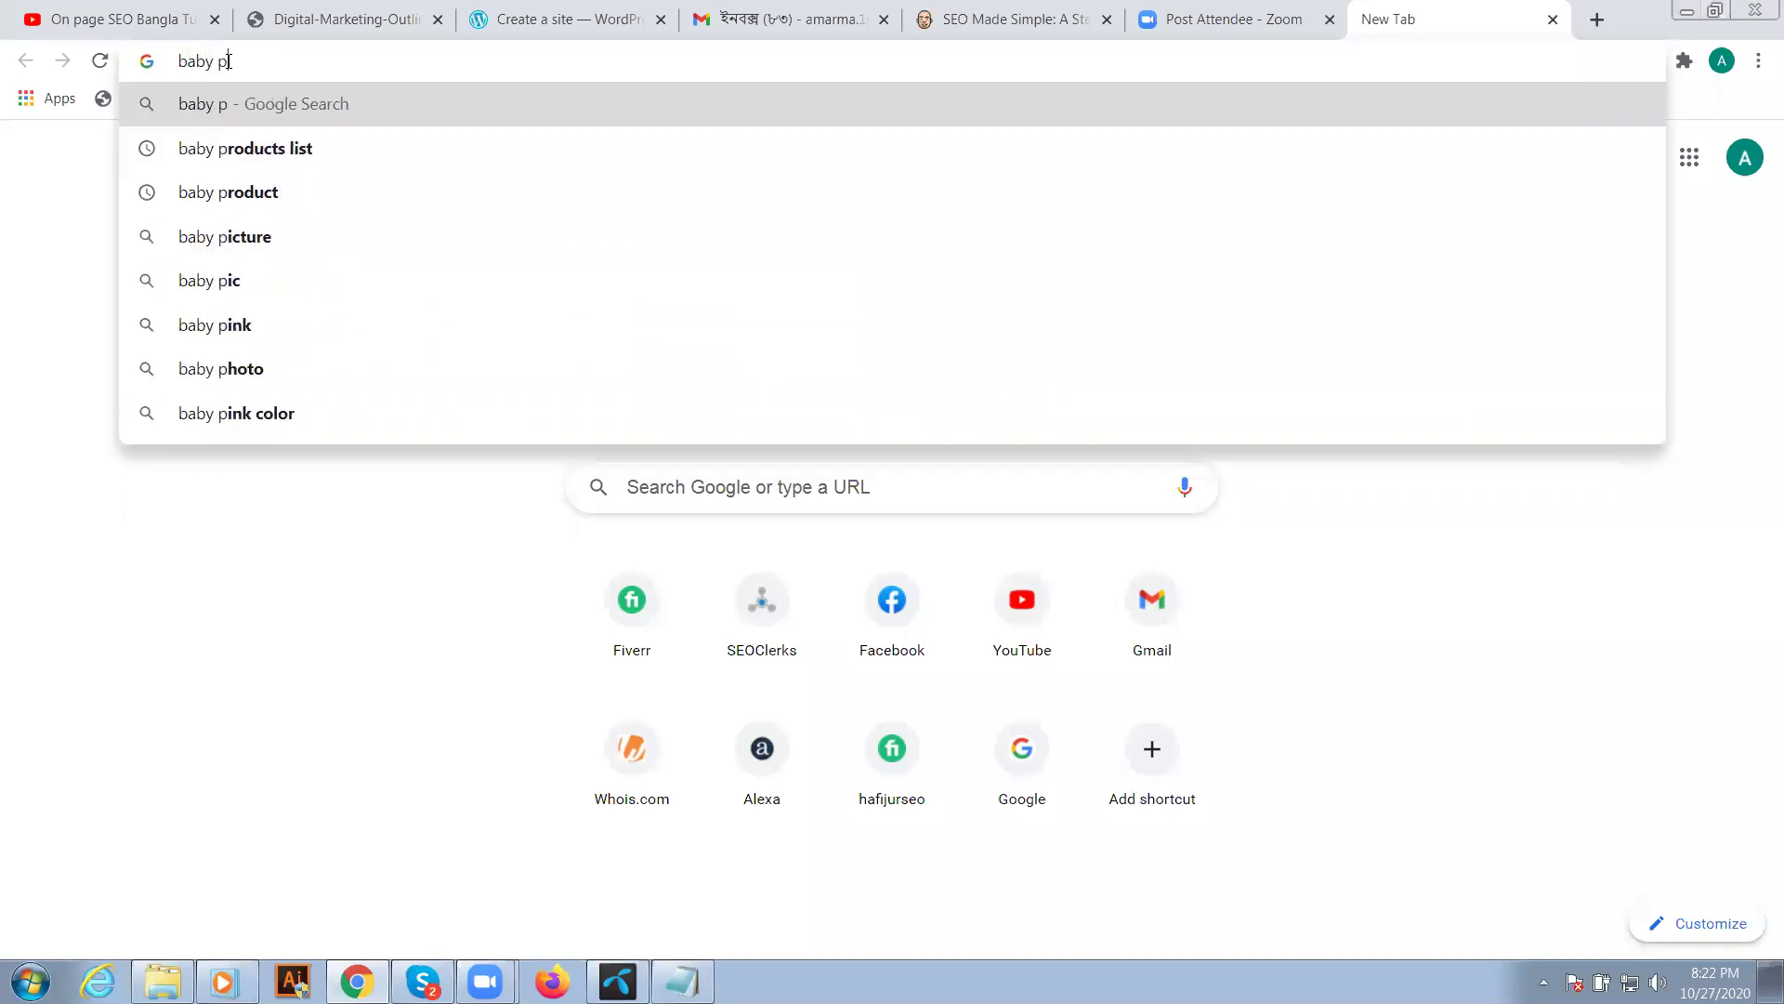
type("roduct")
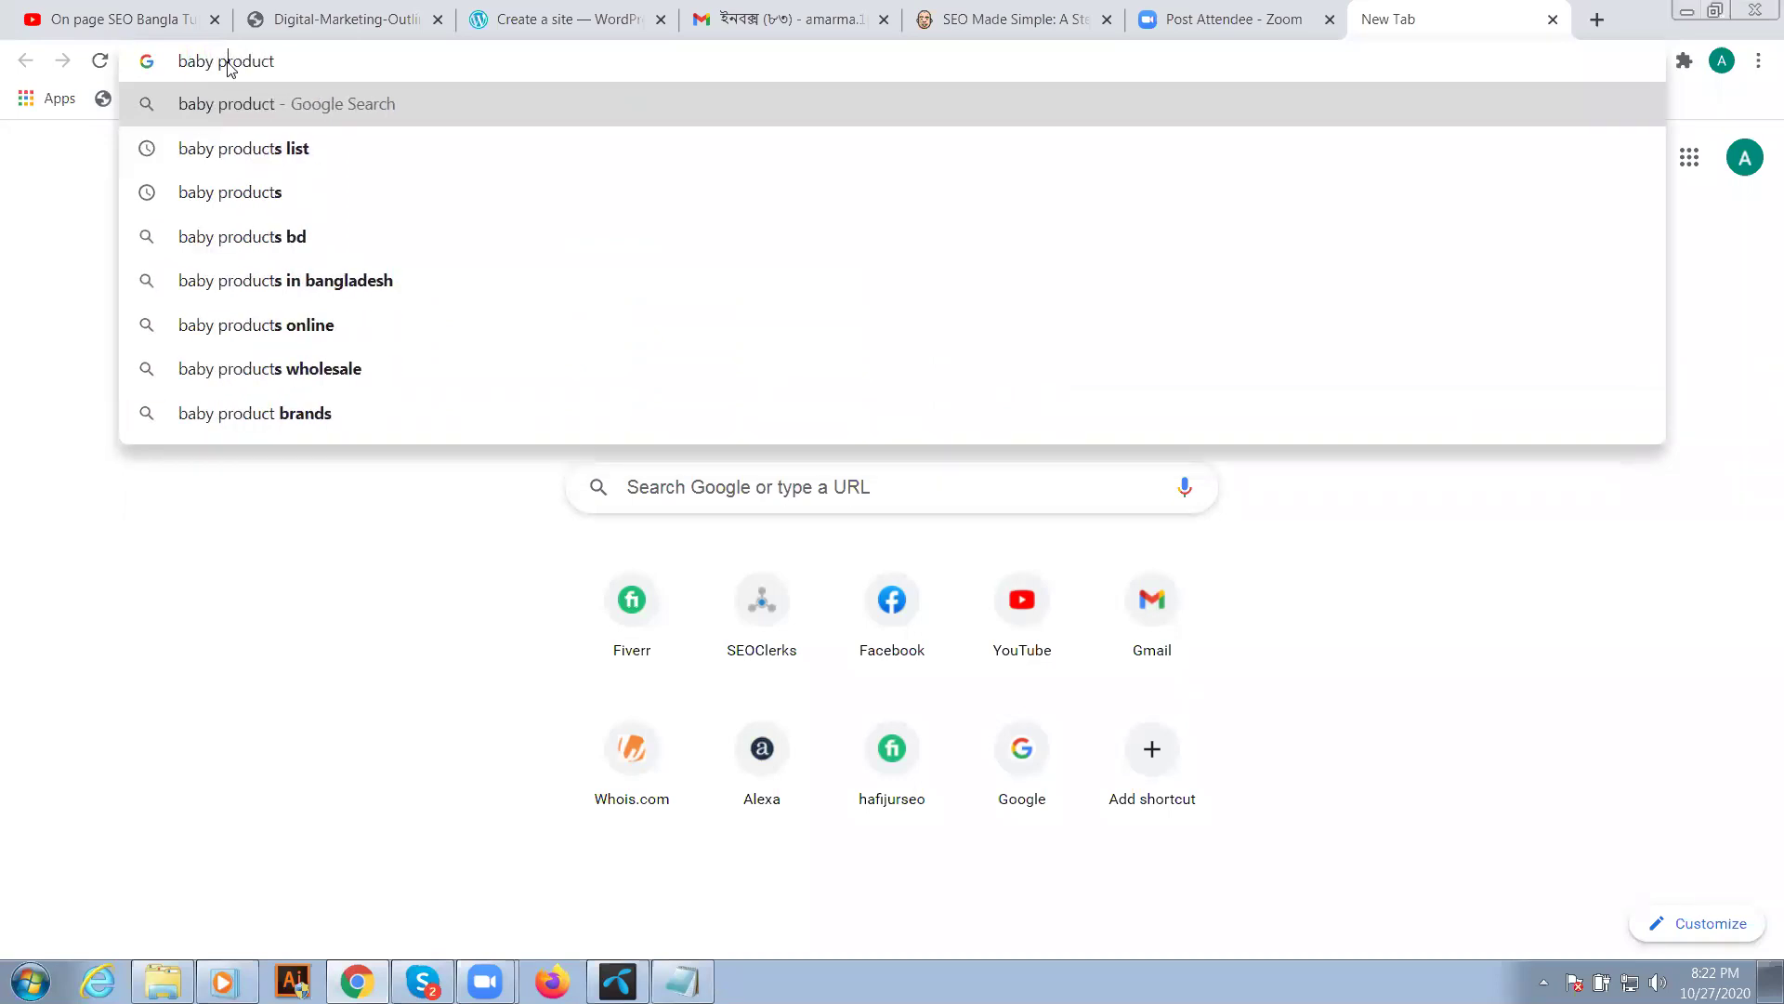
key("Return")
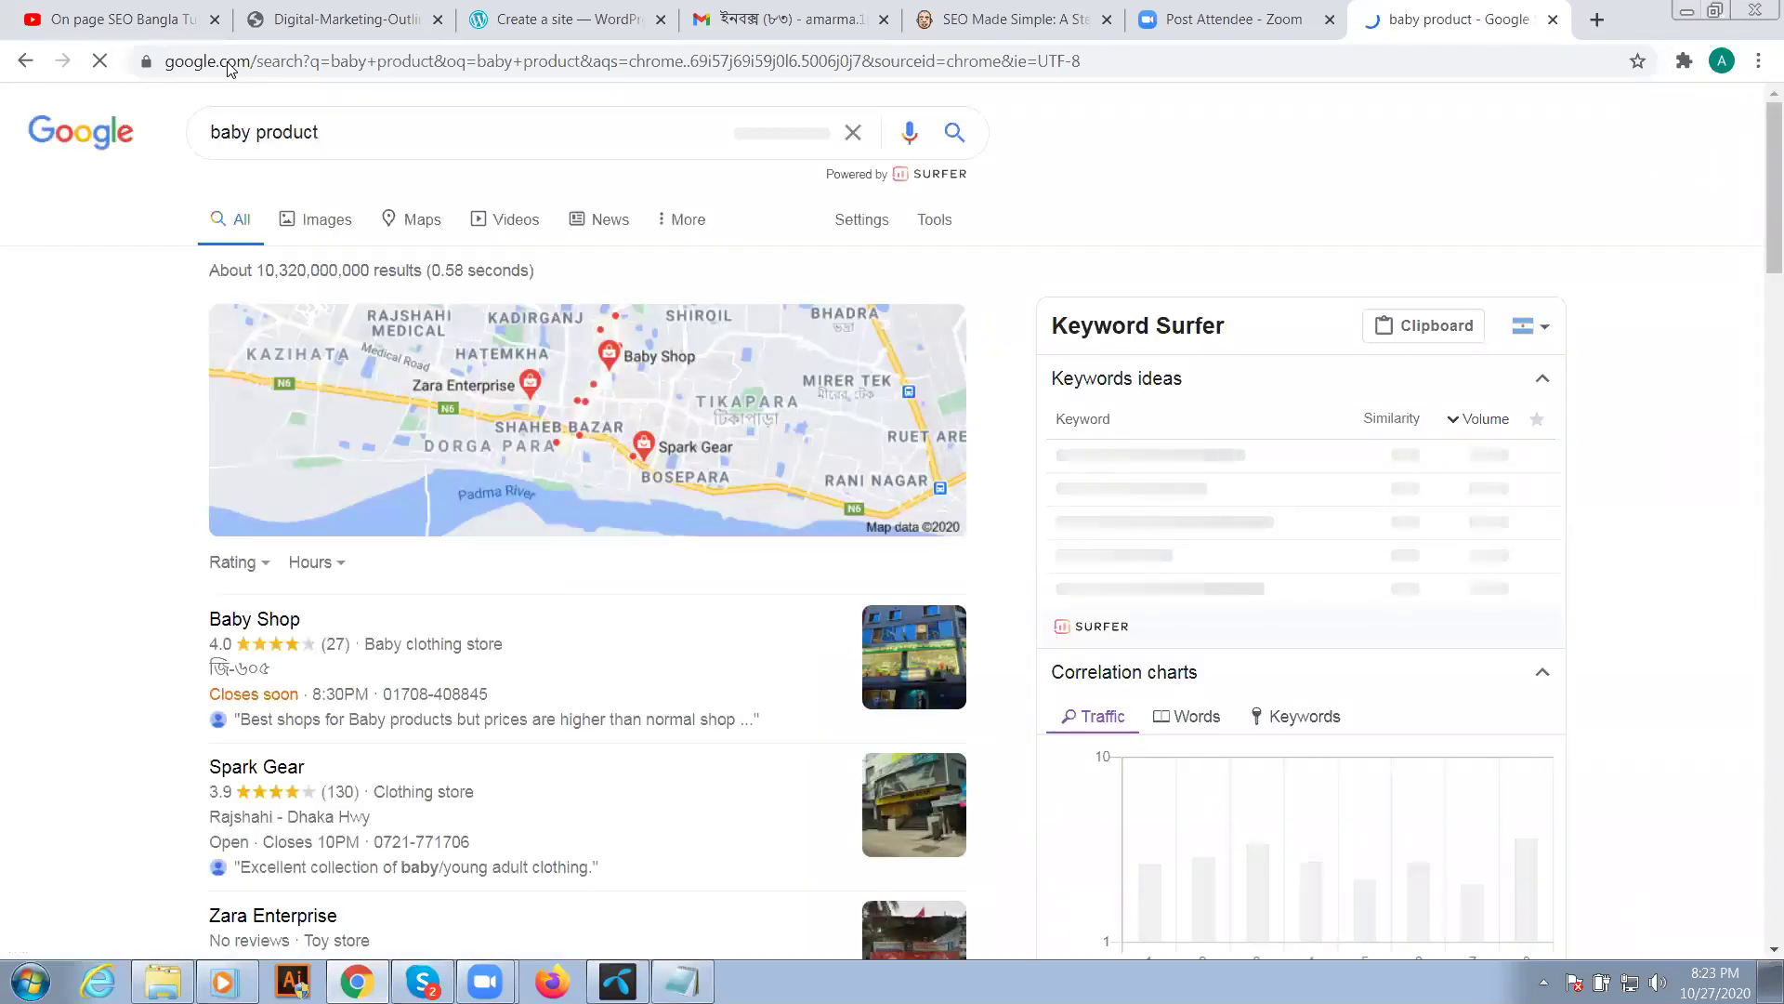
- Close the Windows volume popup and dismiss the 'Know your location' prompt over the results
left_click(1657, 982)
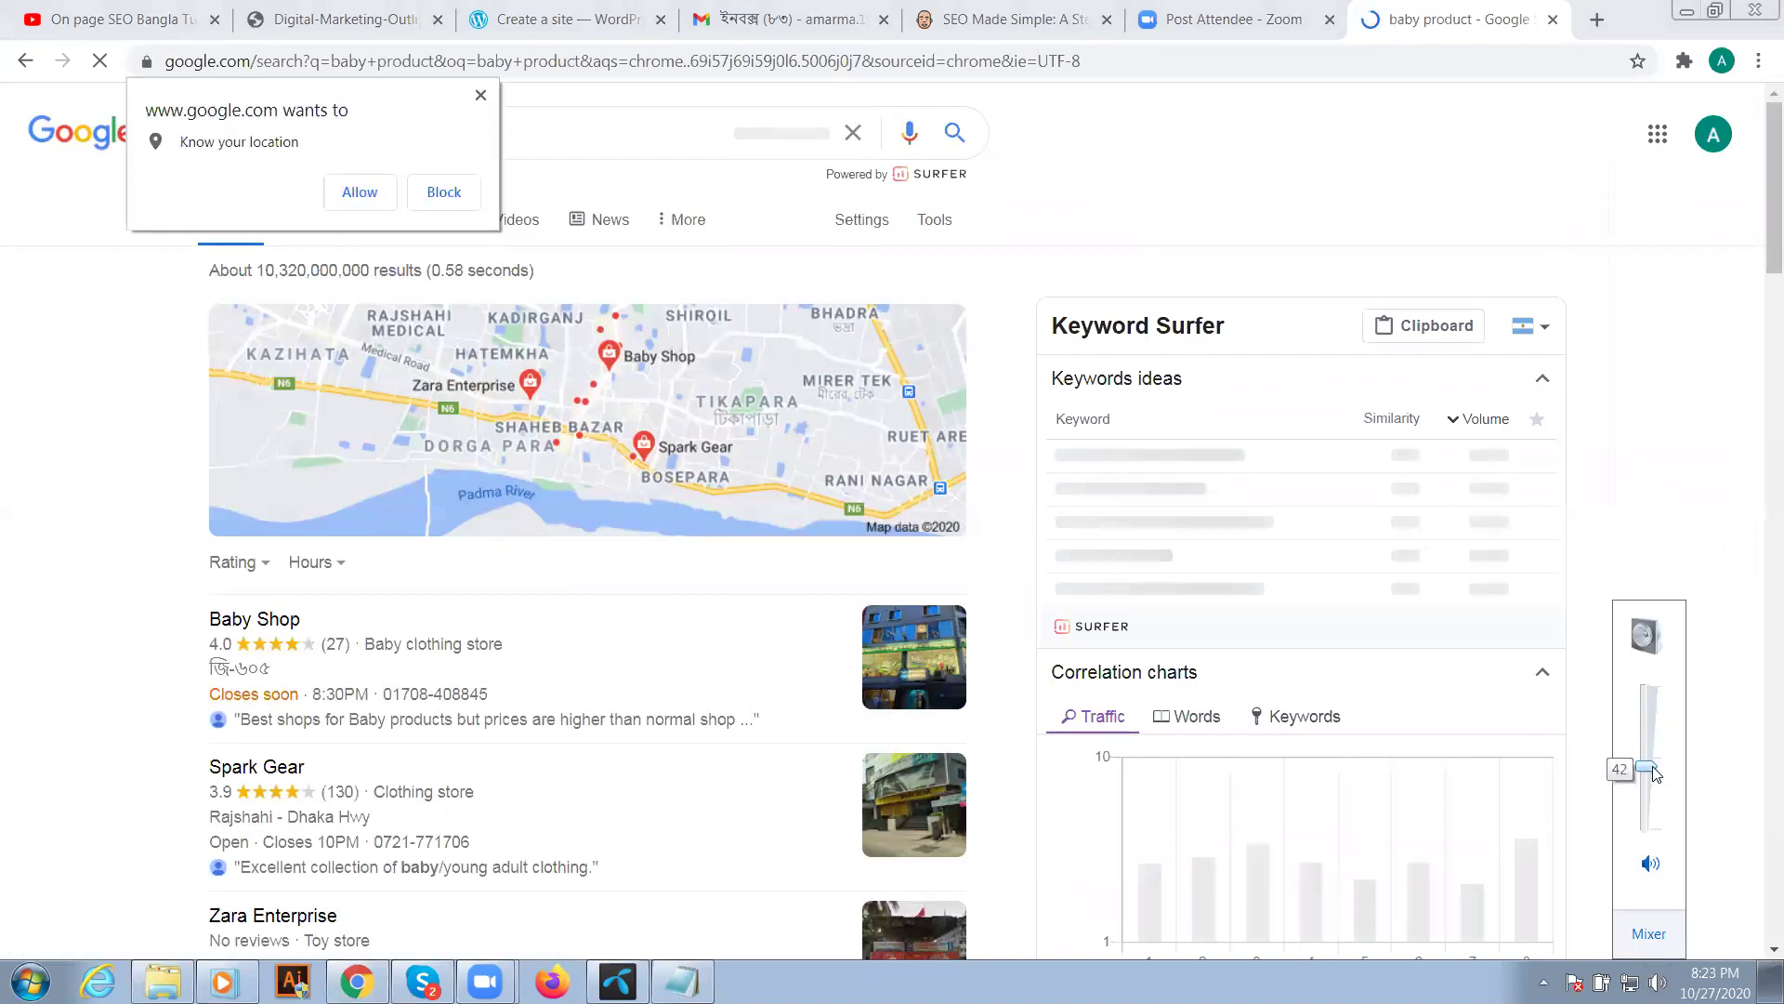
left_click(1653, 287)
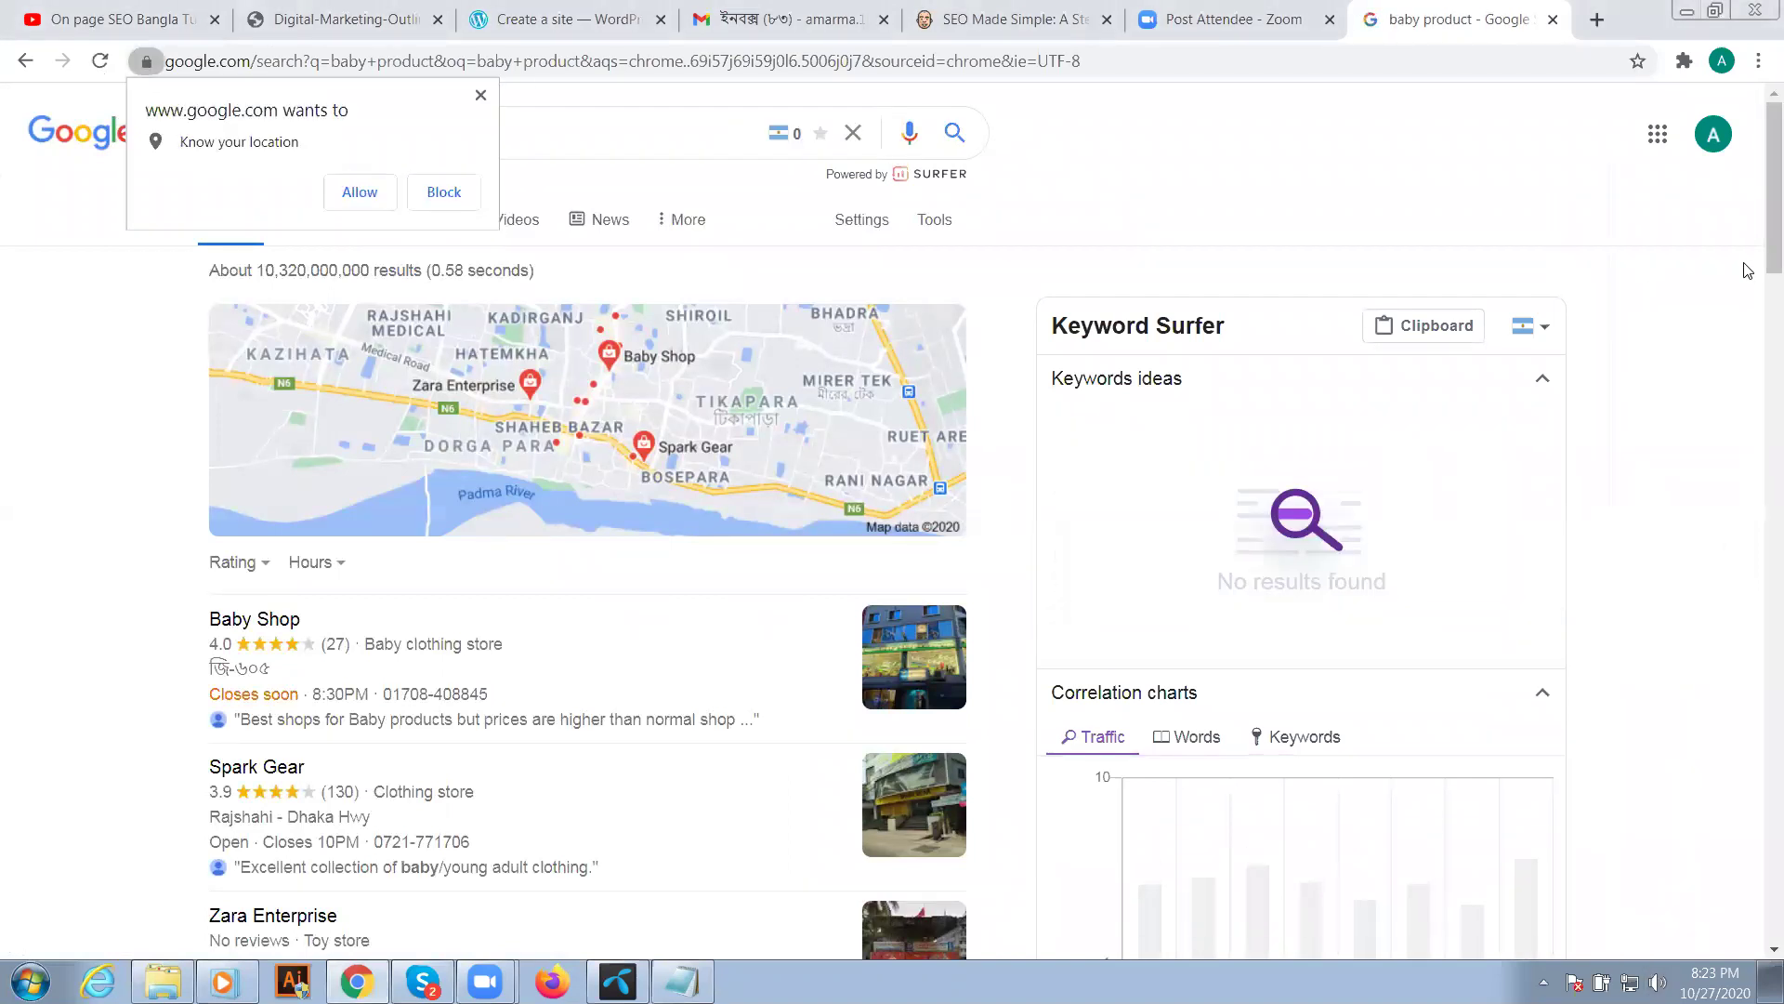
mouse_move(1760, 263)
left_mouse_down()
mouse_move(1759, 280)
mouse_move(1760, 263)
left_mouse_up()
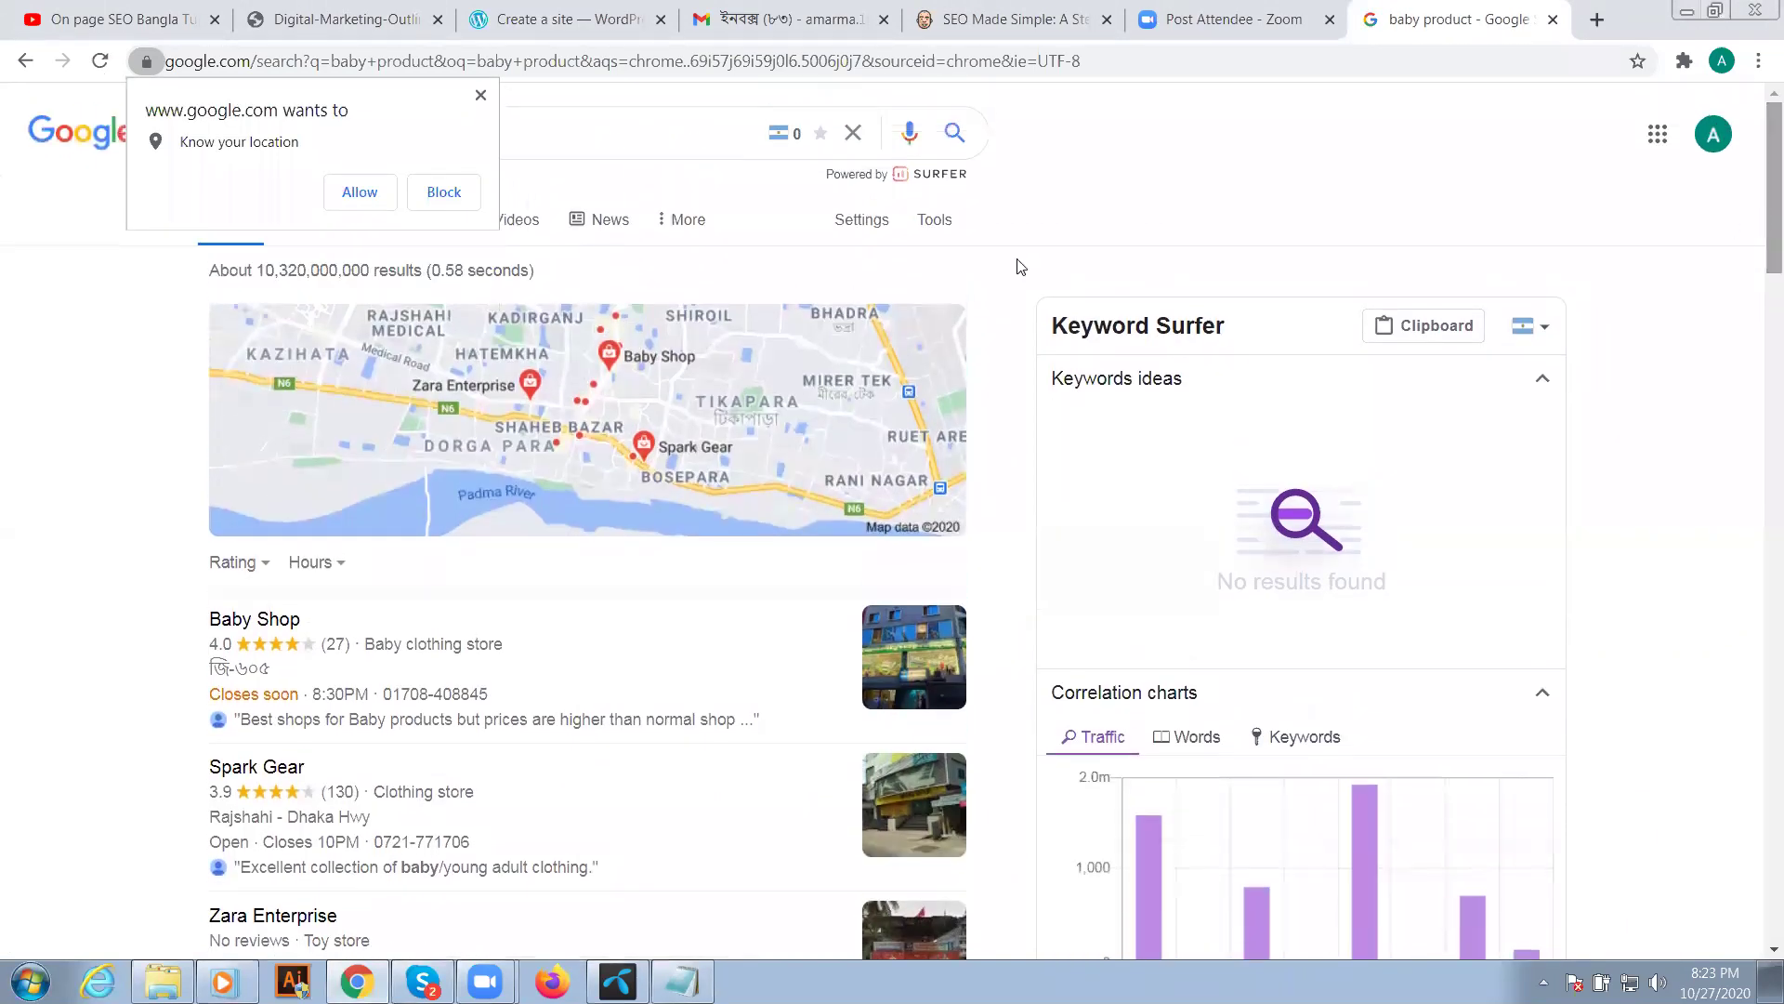
left_click(482, 96)
left_click(509, 151)
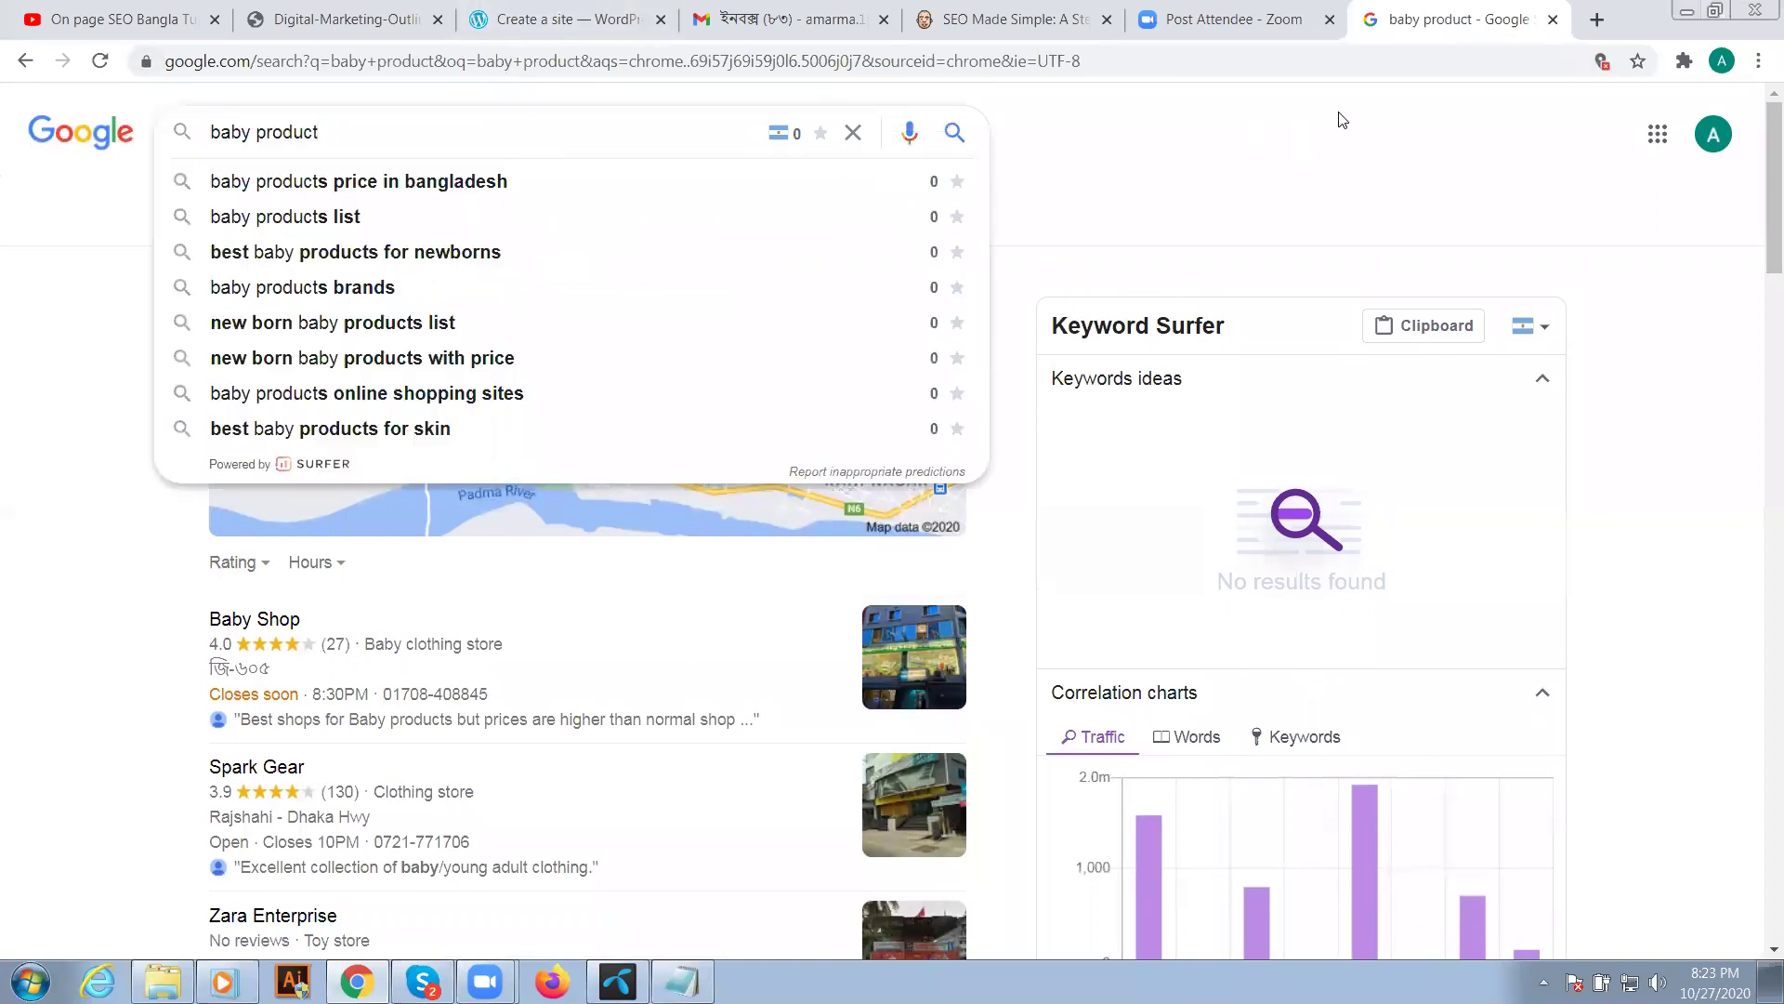
left_click(1124, 128)
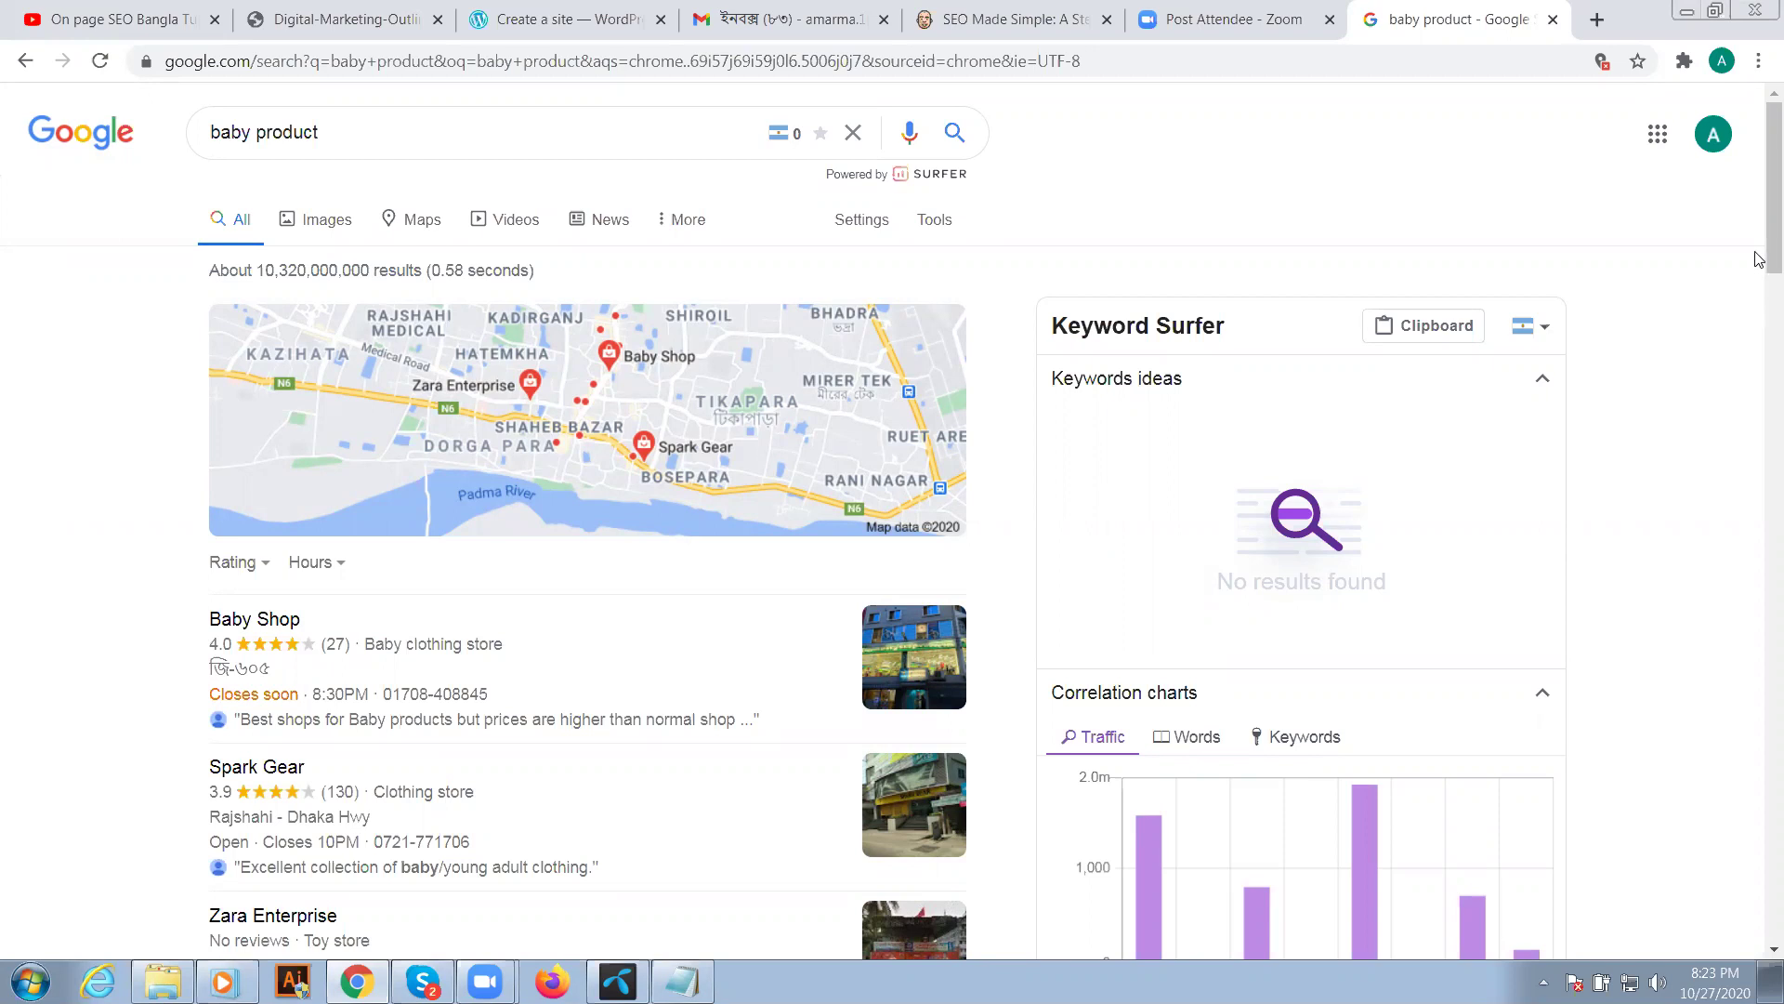
scroll(1758, 221, "down", 2)
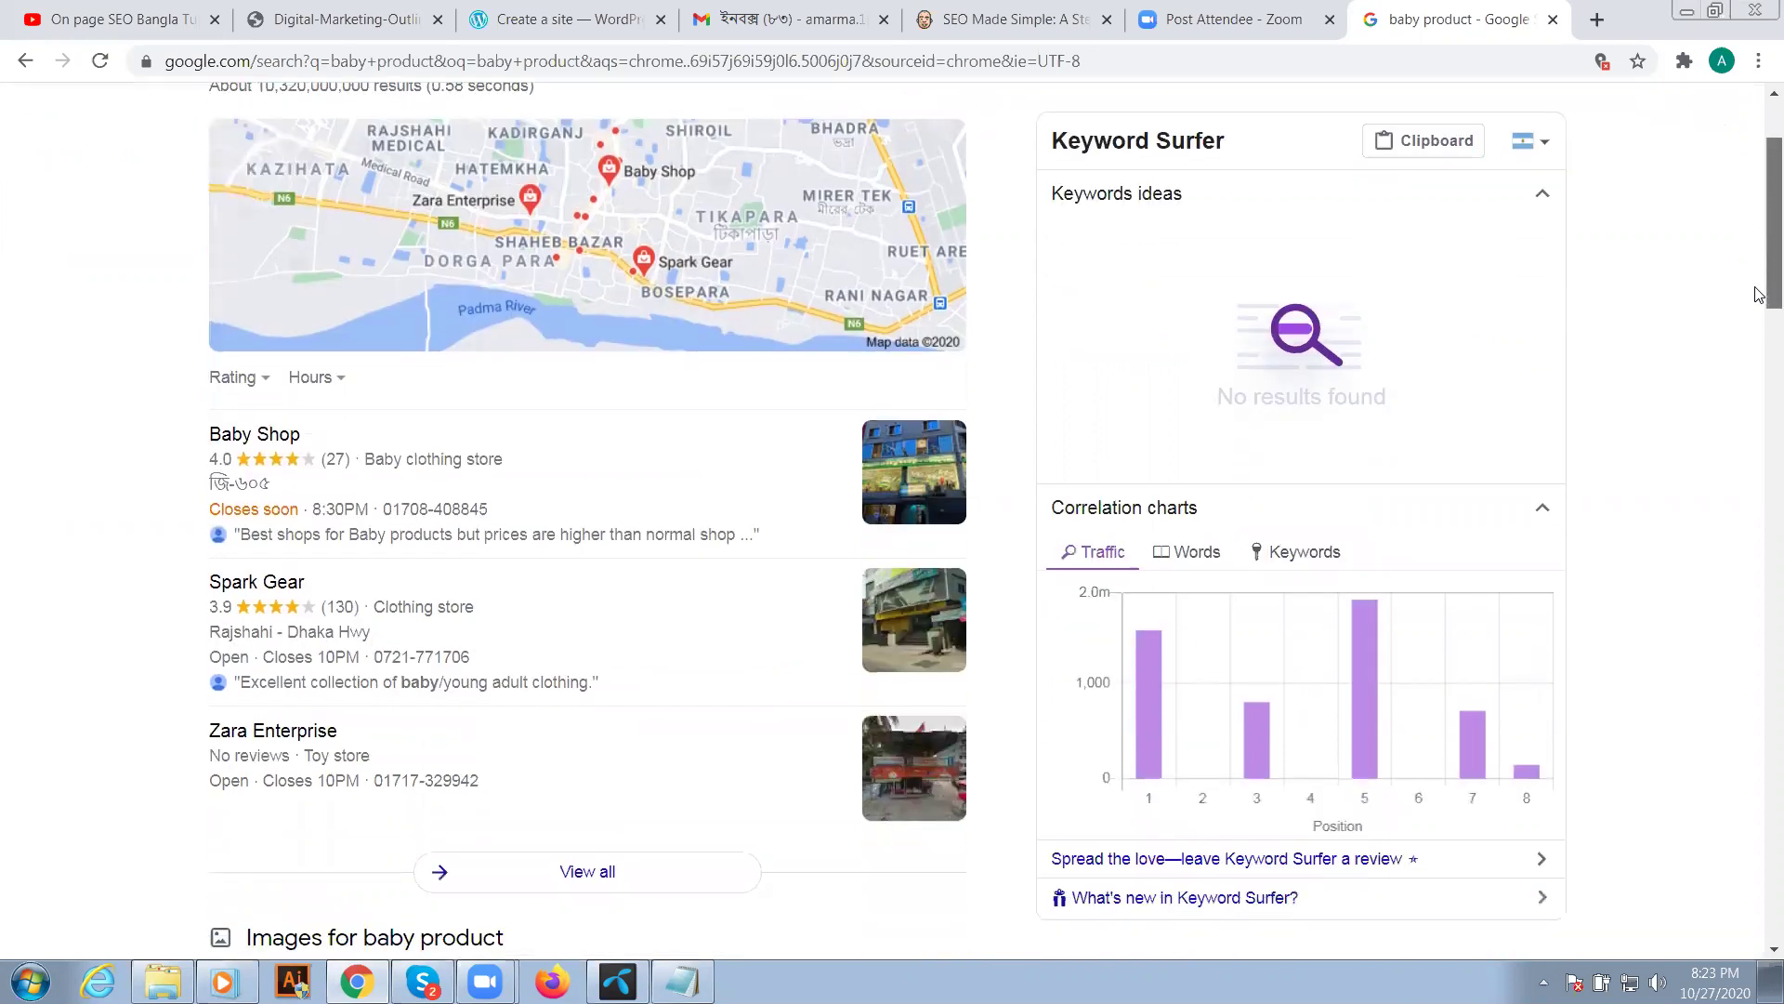
scroll(1759, 221, "down", 2)
scroll(1175, 837, "up", 4)
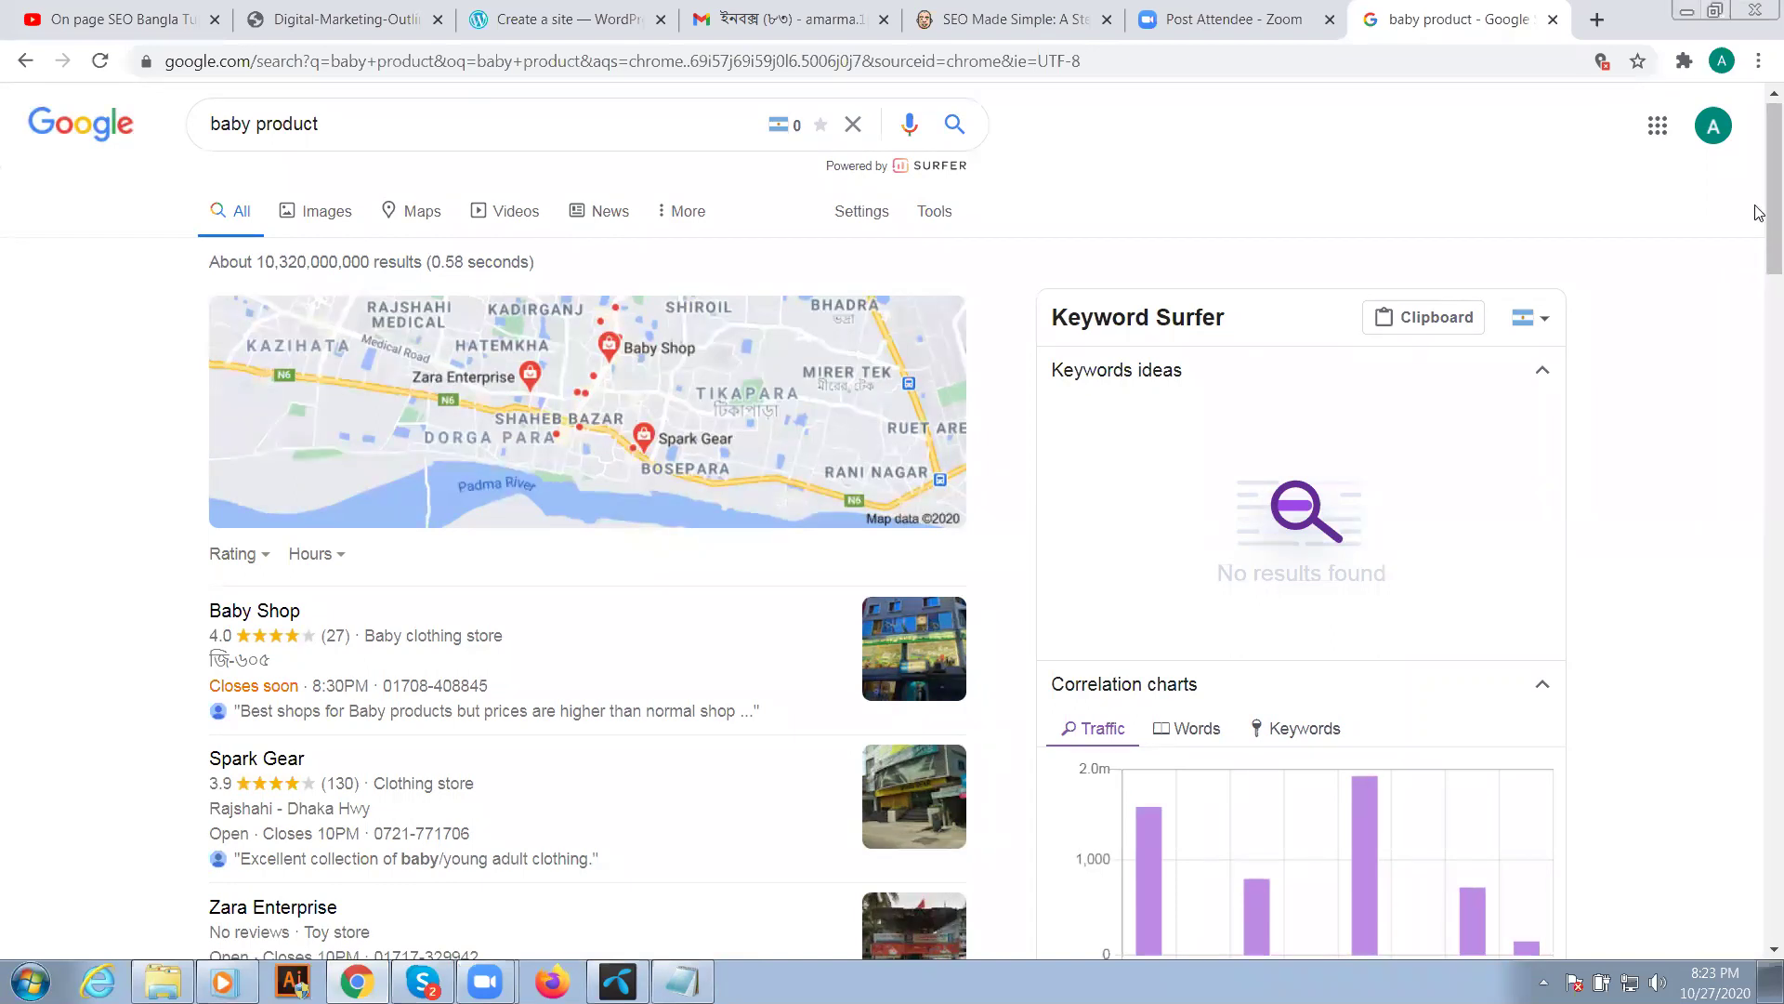
scroll(1759, 410, "down", 4)
scroll(1757, 483, "down", 2)
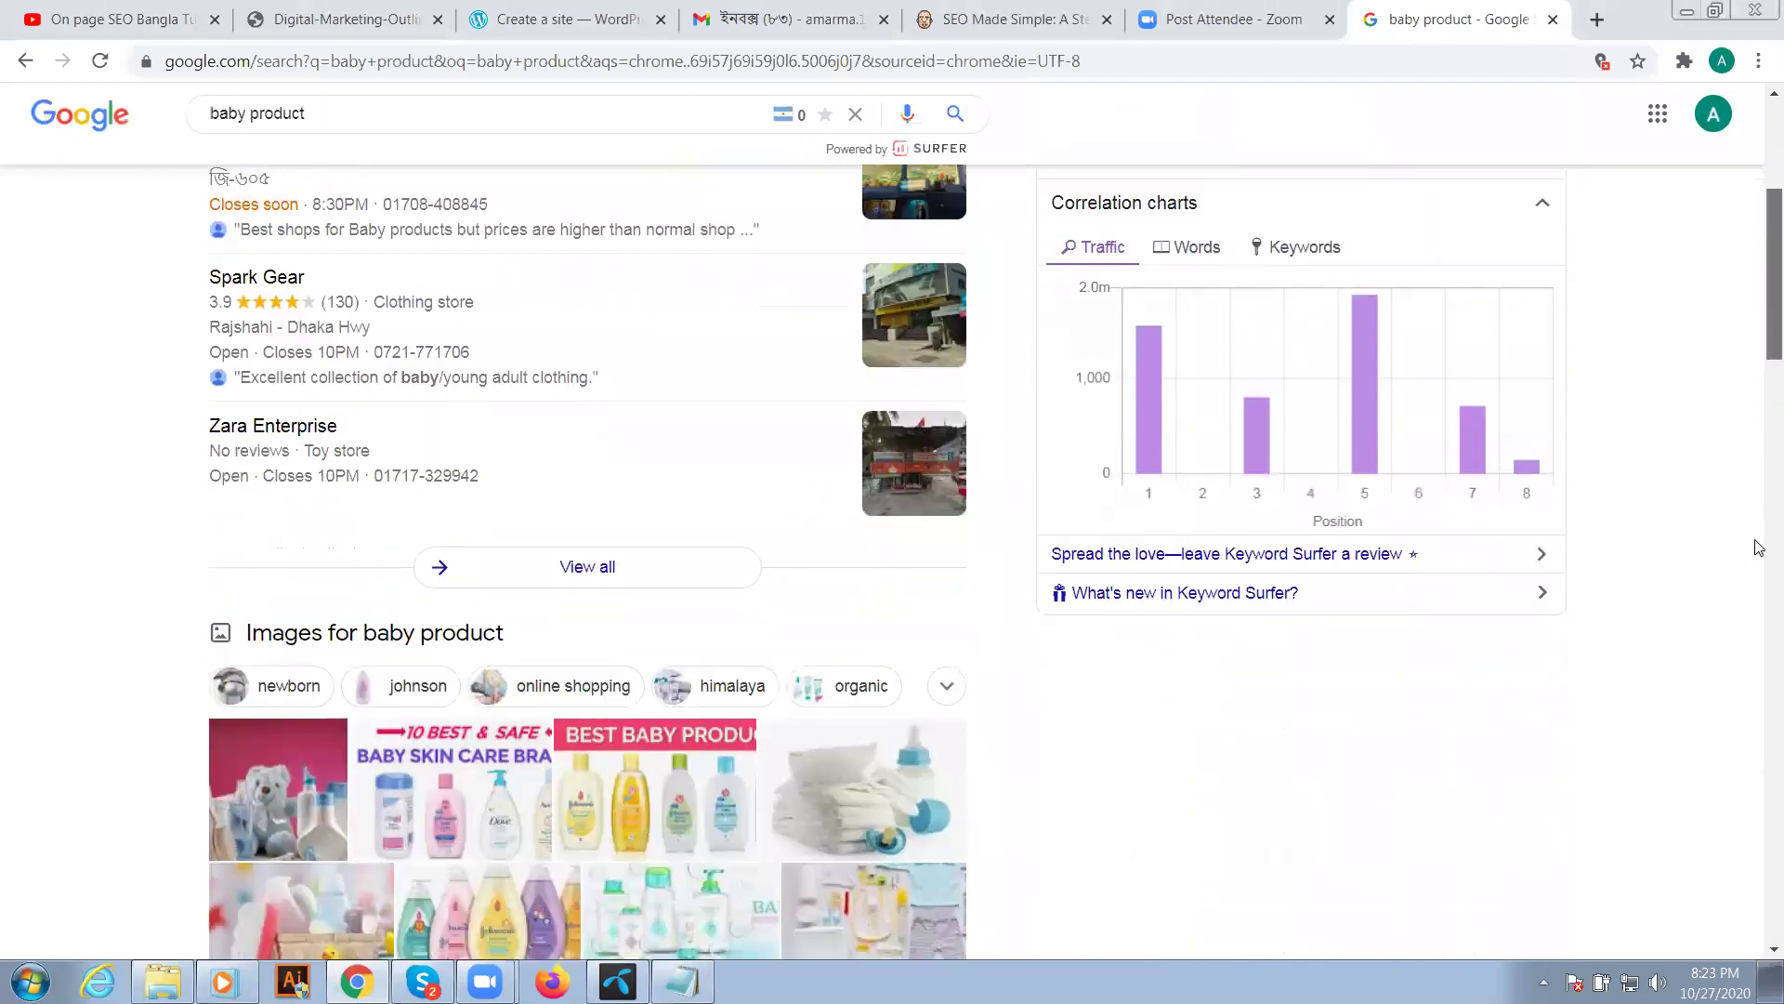
scroll(1755, 605, "down", 2)
scroll(1757, 186, "down", 8)
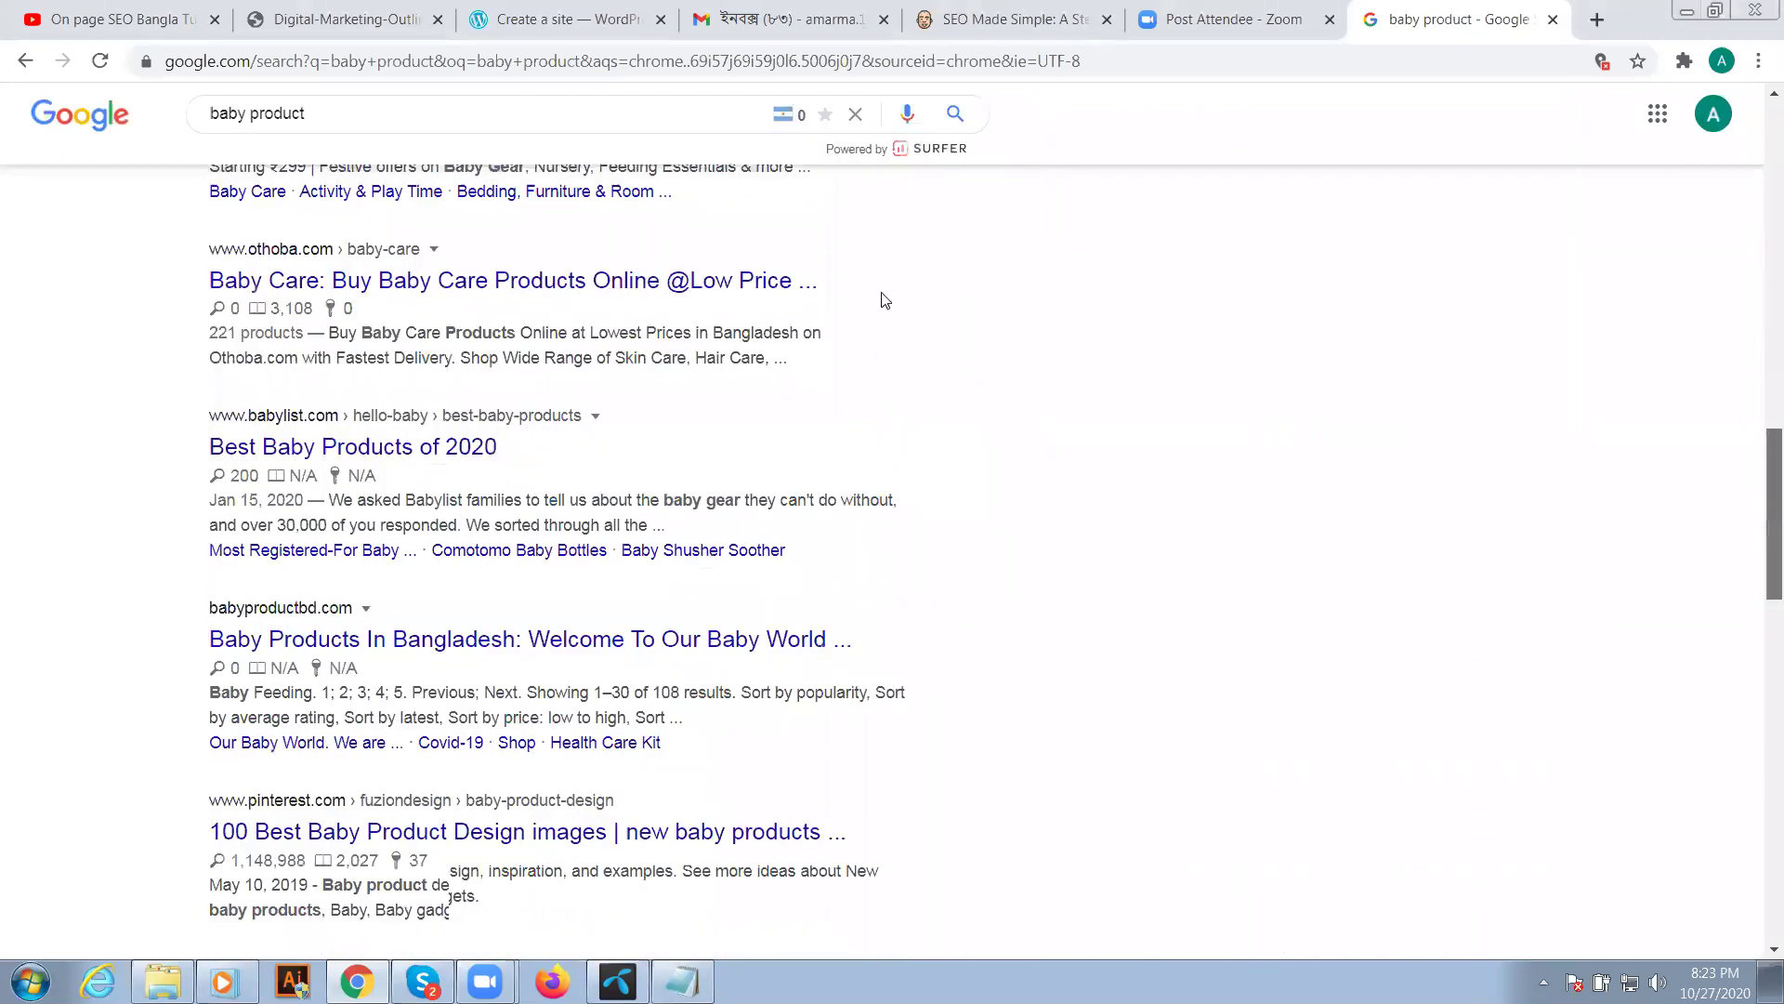
scroll(884, 298, "up", 15)
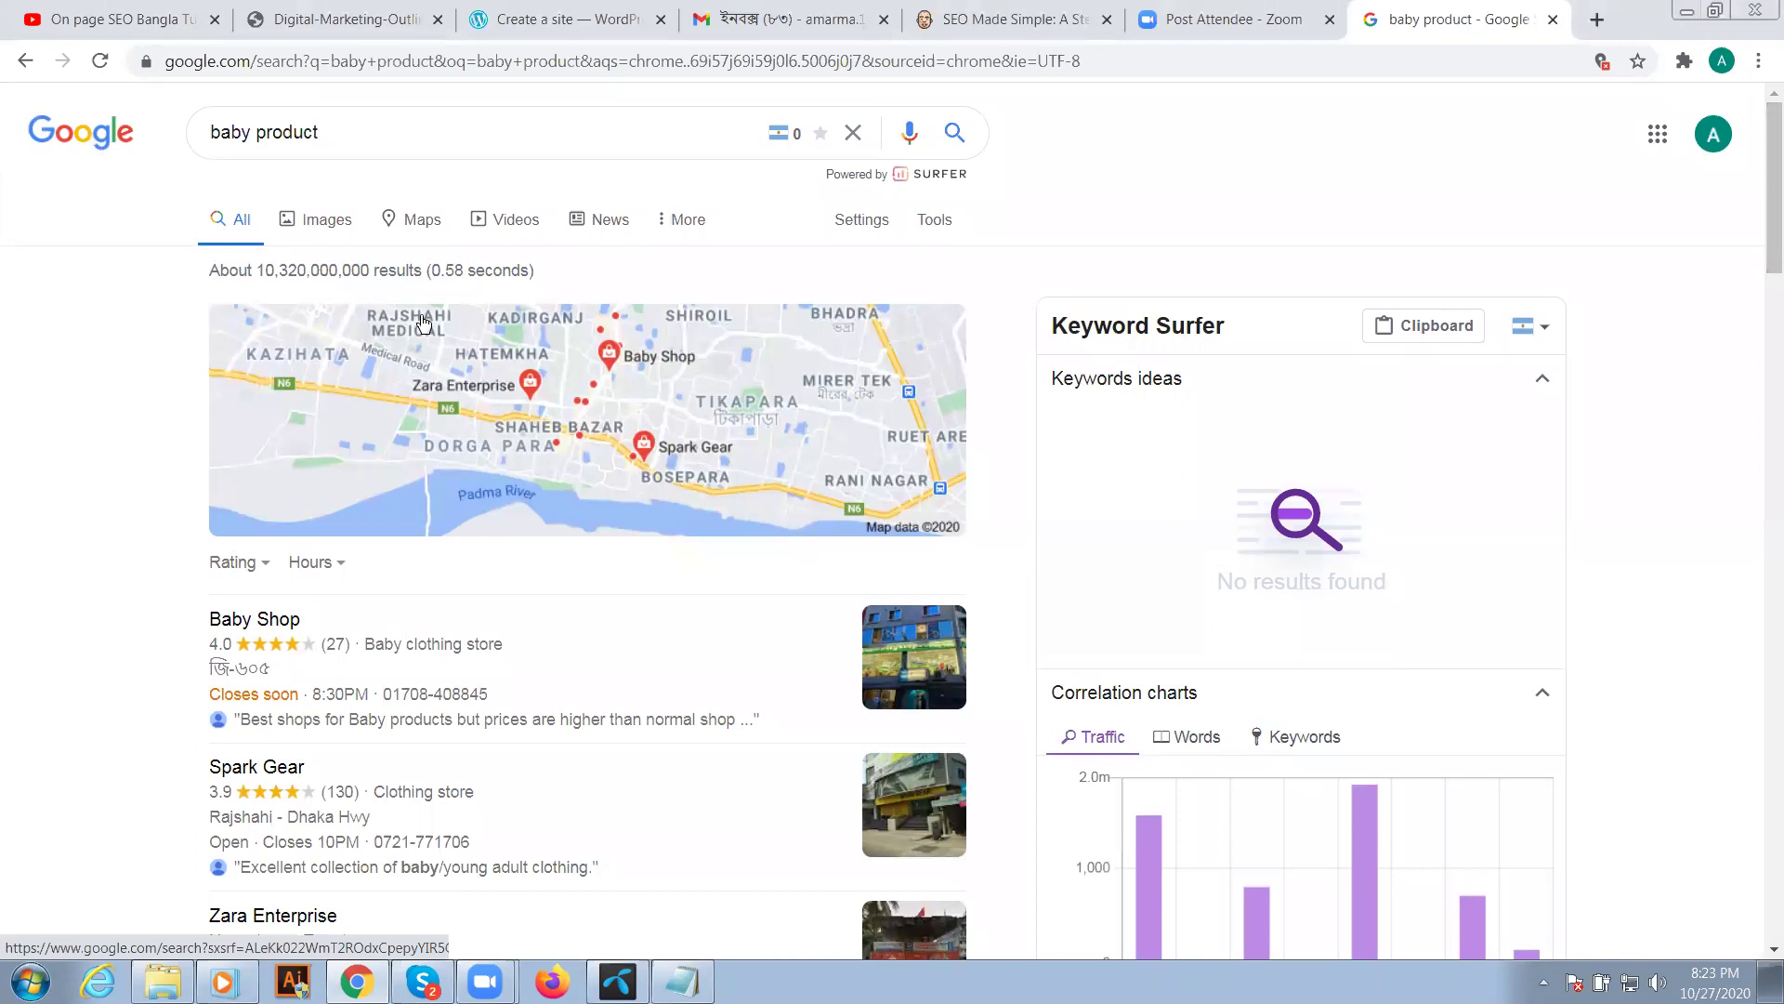
triple_click(476, 142)
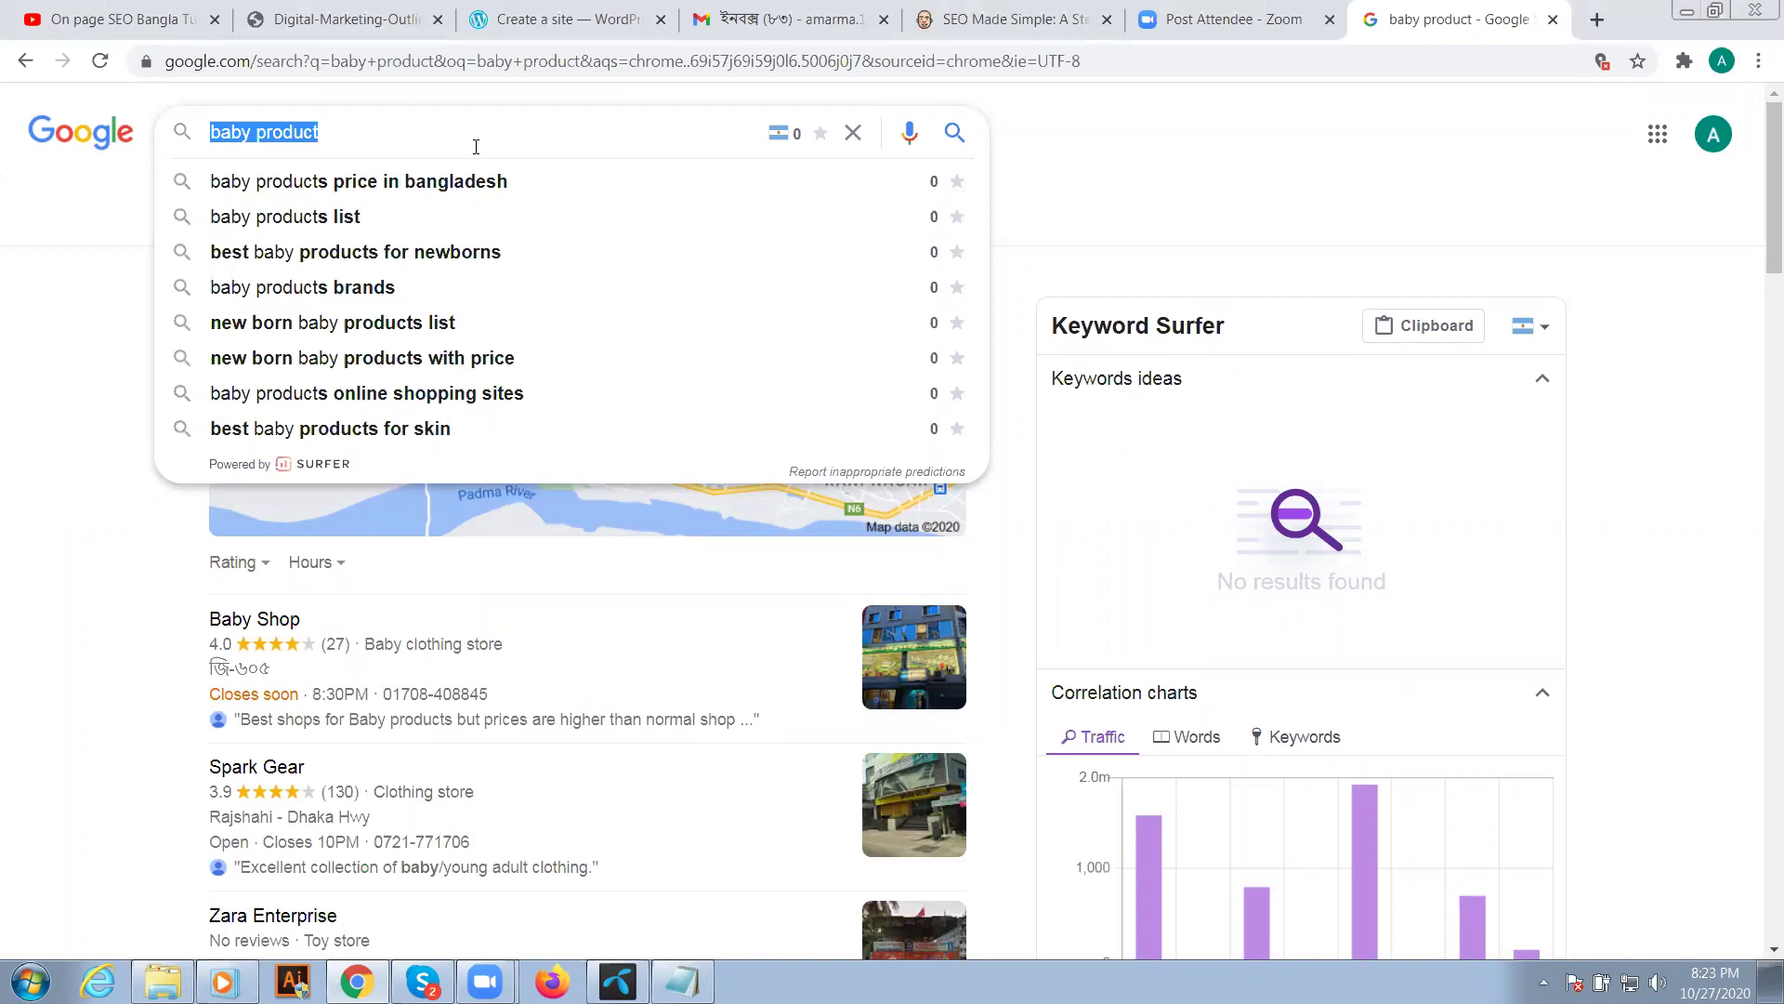
left_click(1009, 149)
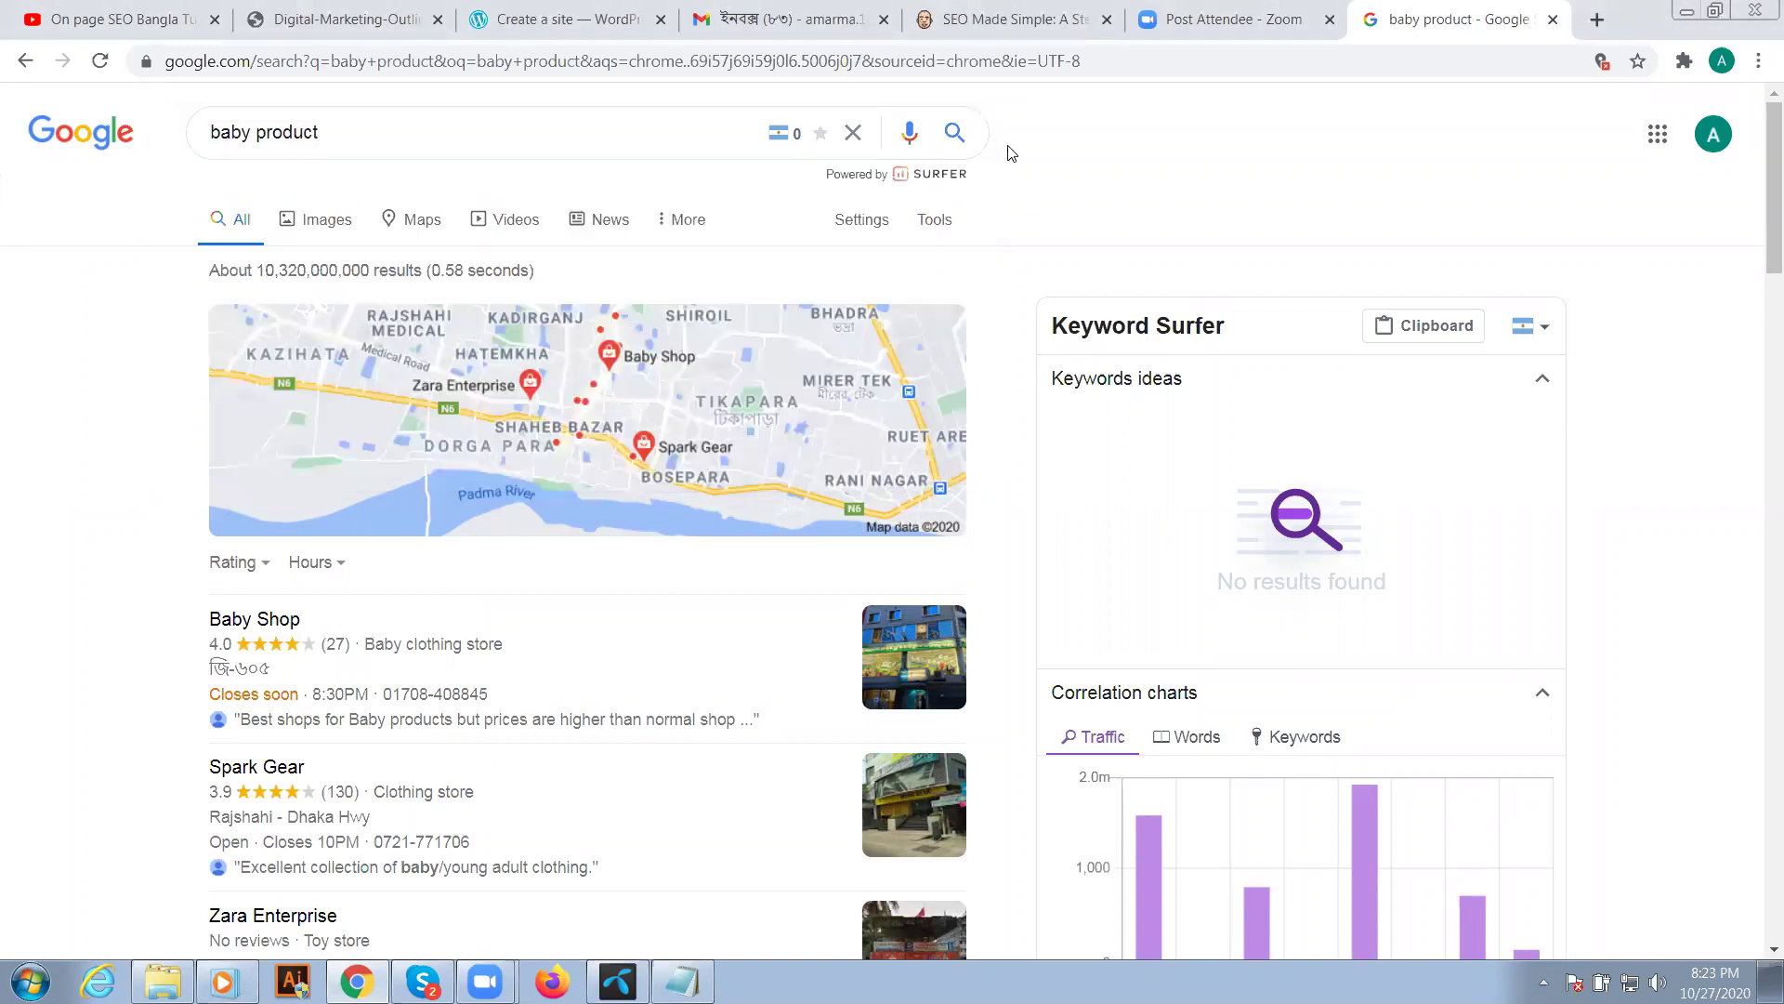
left_click(542, 151)
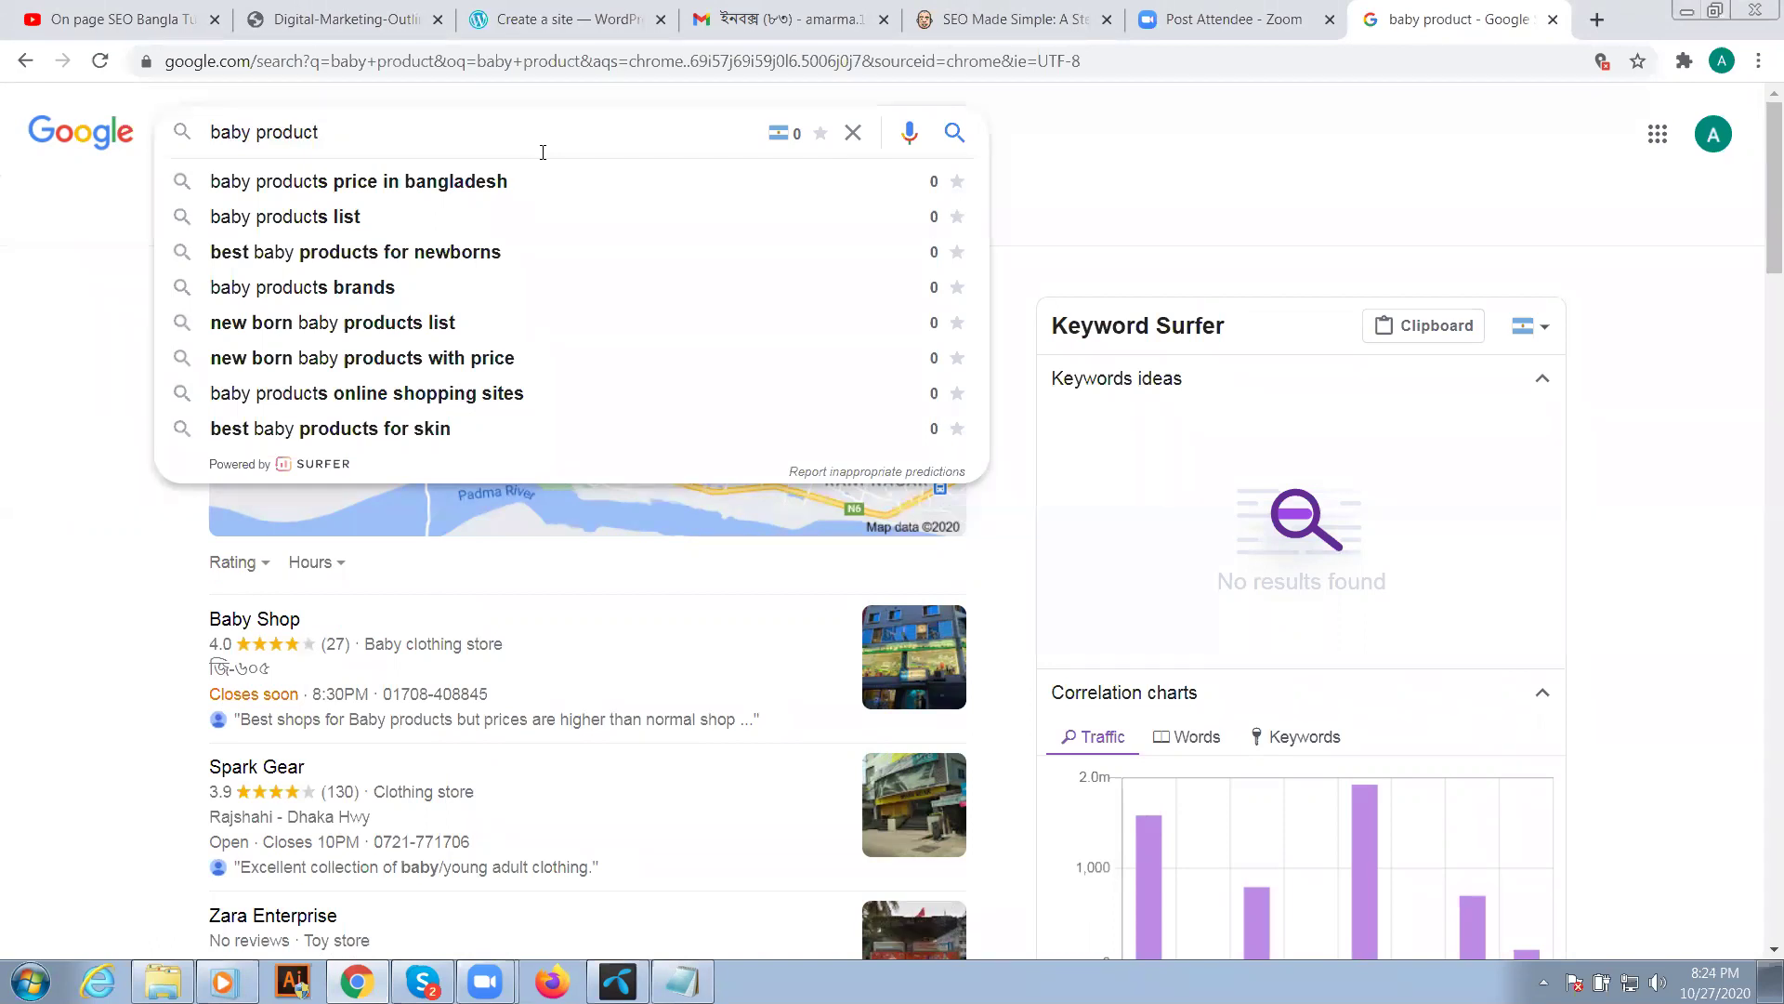
left_click(1194, 200)
left_click(398, 144)
left_click(1252, 162)
left_click(537, 145)
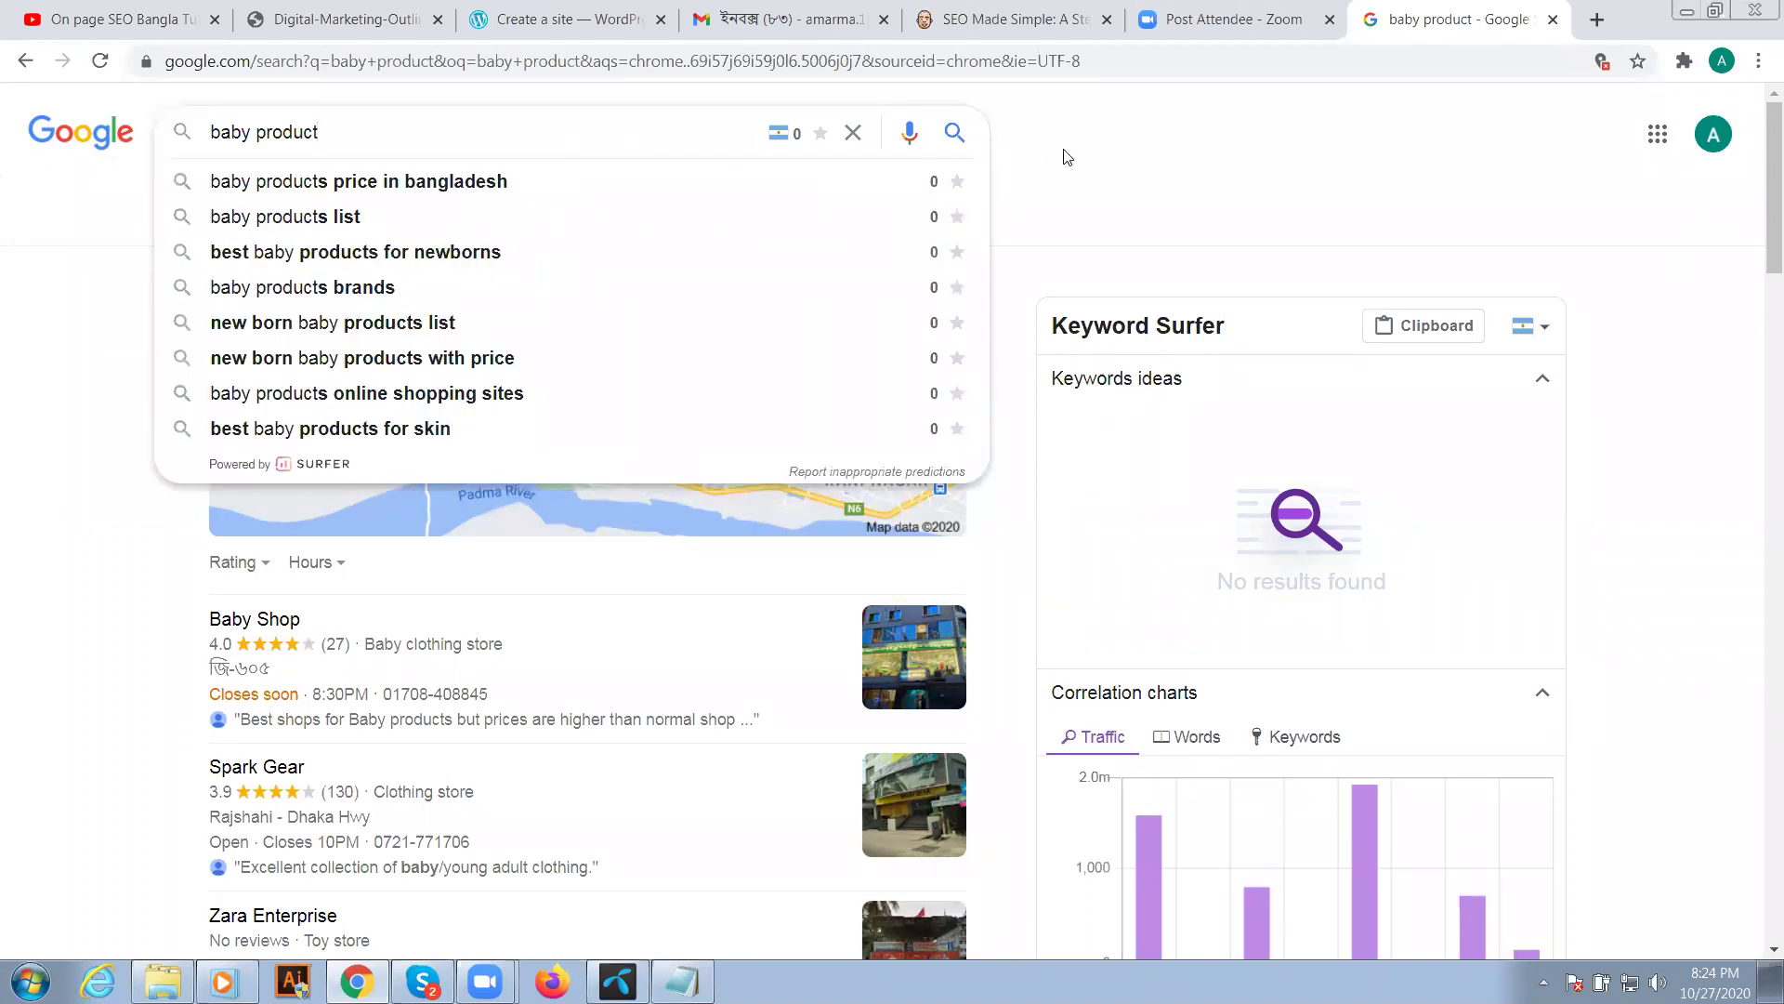
left_click(1067, 157)
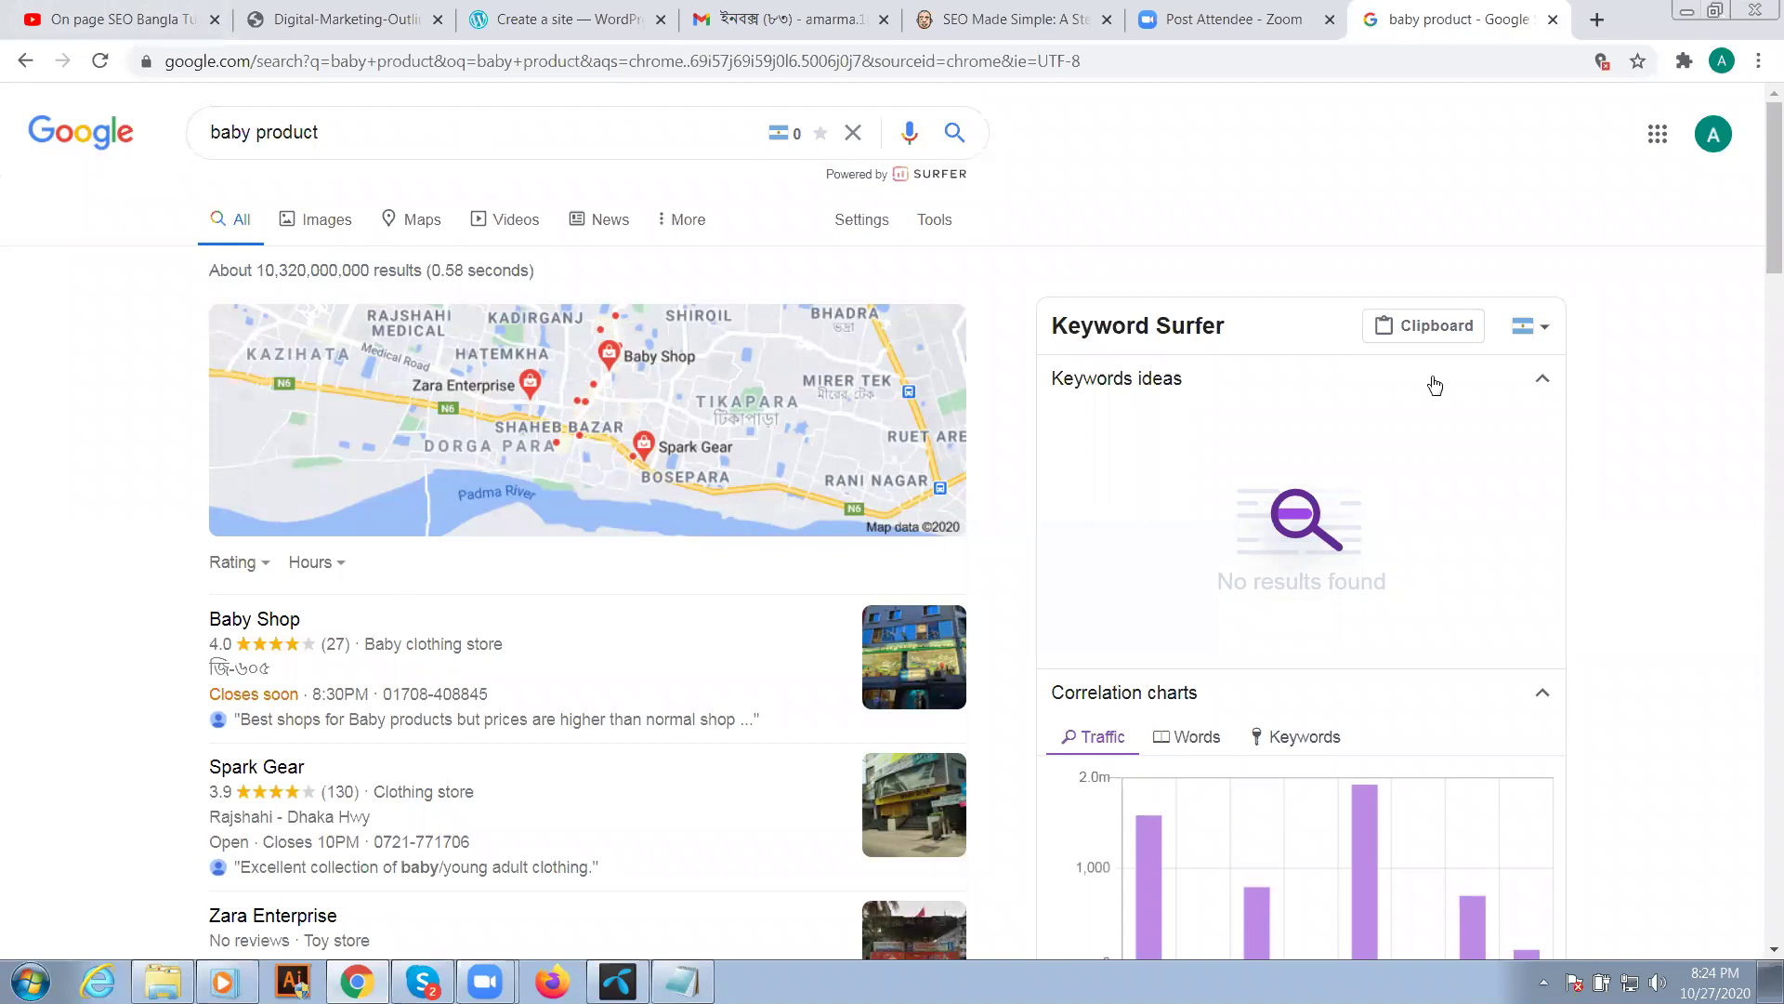
mouse_move(1758, 177)
left_mouse_down()
mouse_move(1759, 219)
mouse_move(1758, 82)
left_mouse_up()
left_click(533, 138)
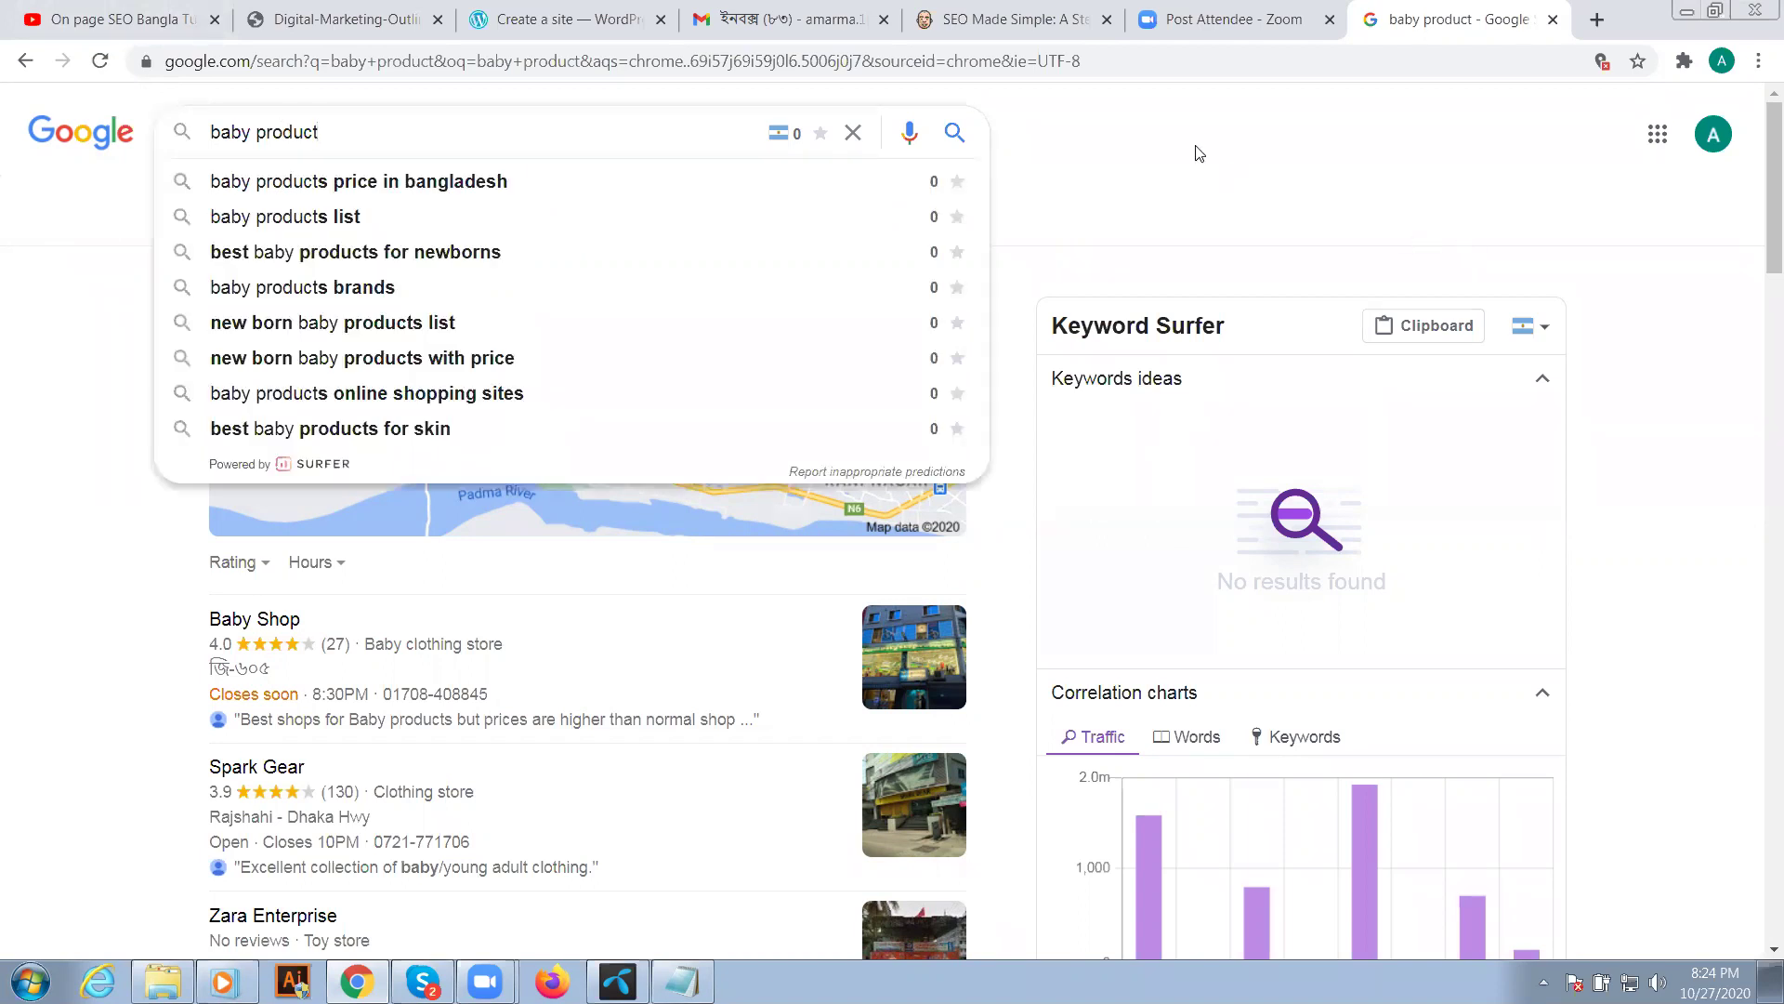
left_click(1196, 153)
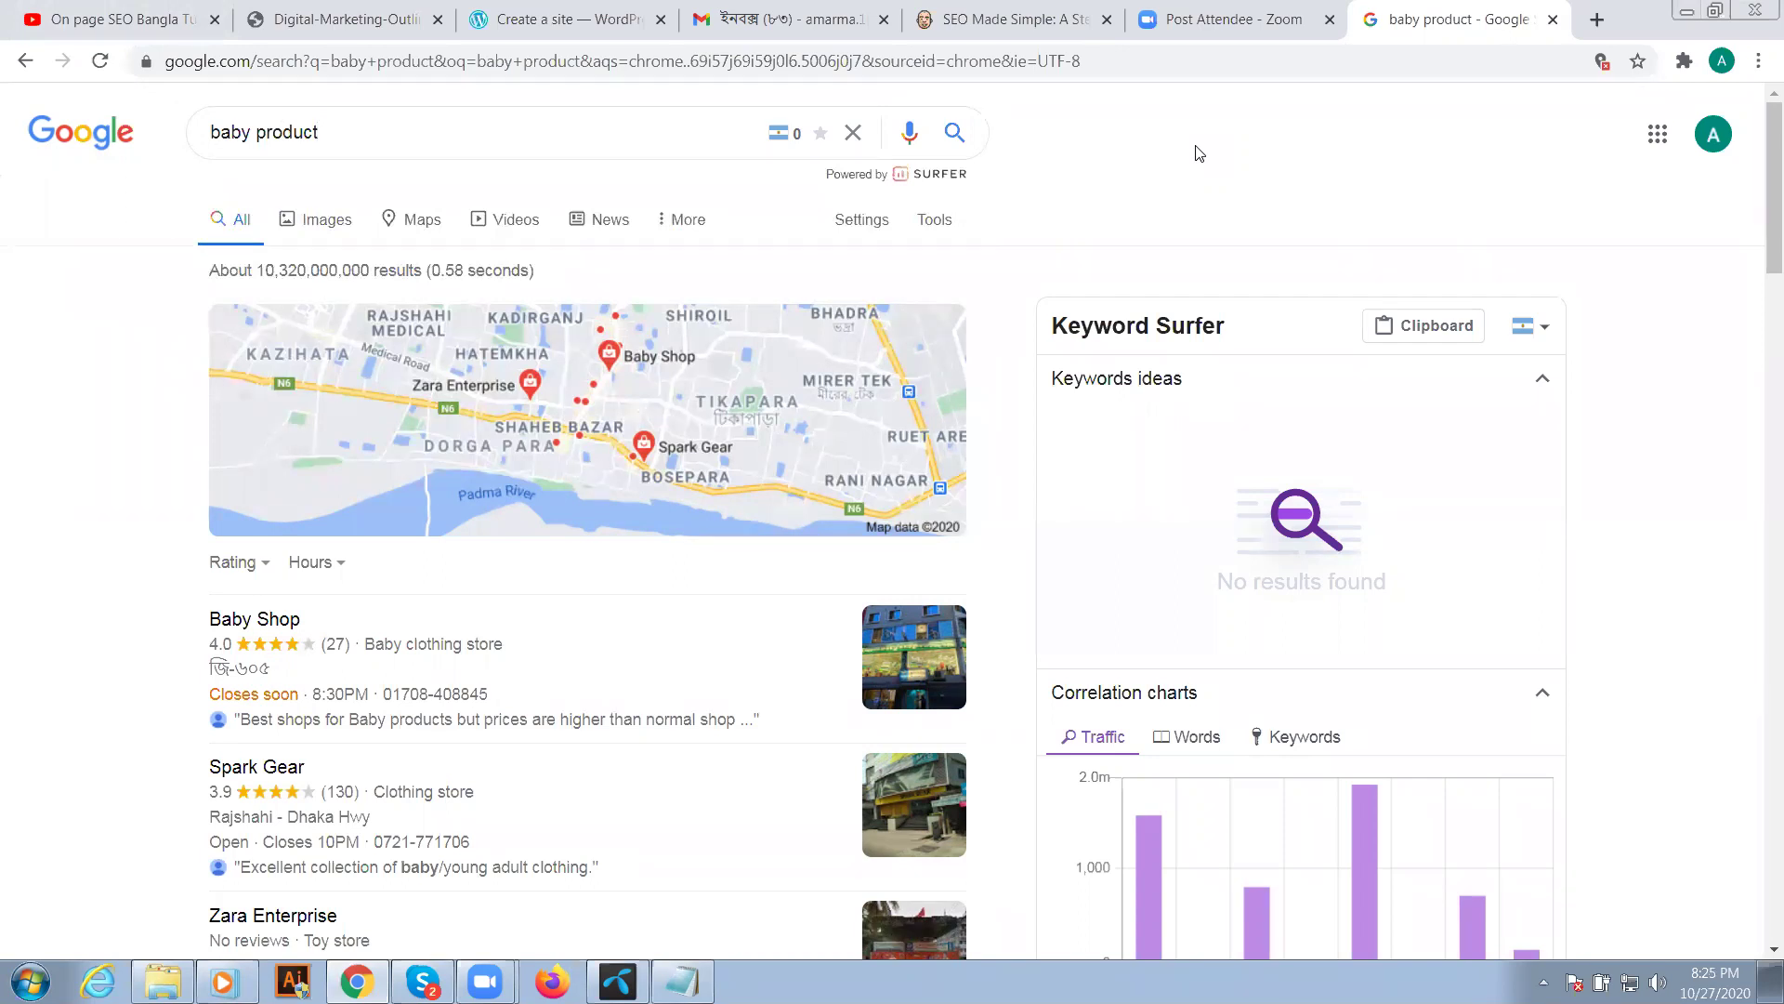
left_click(437, 134)
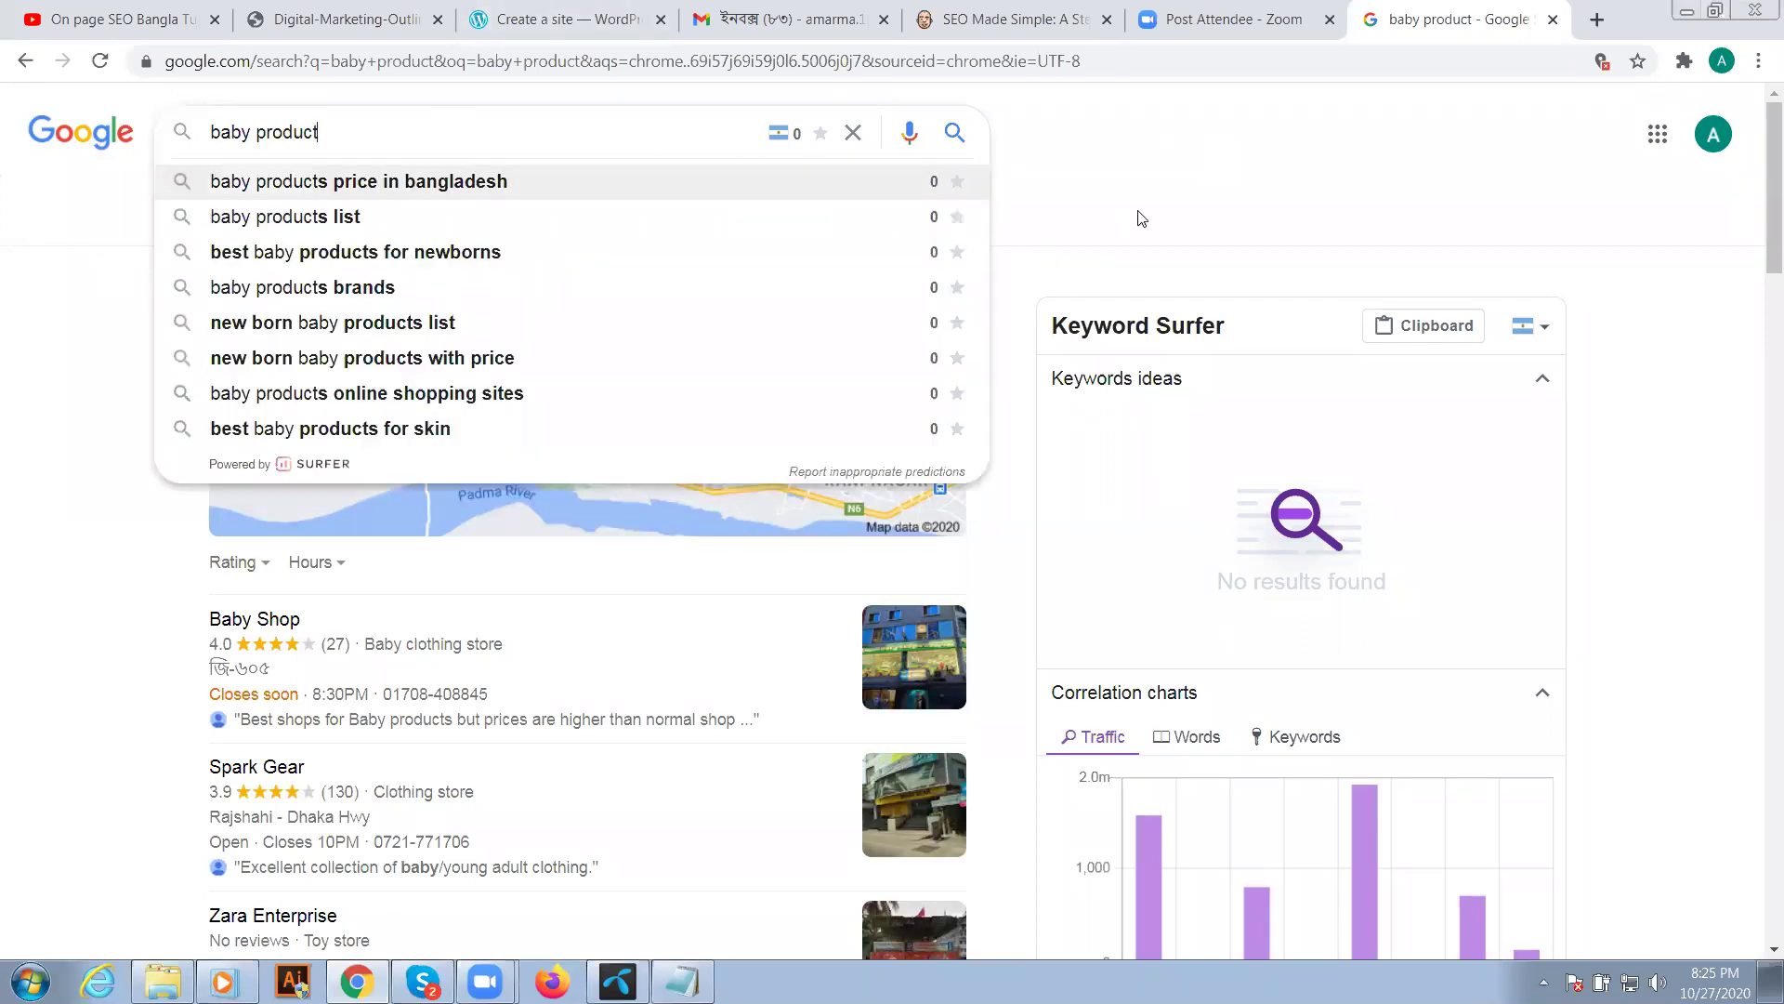
left_click(1139, 209)
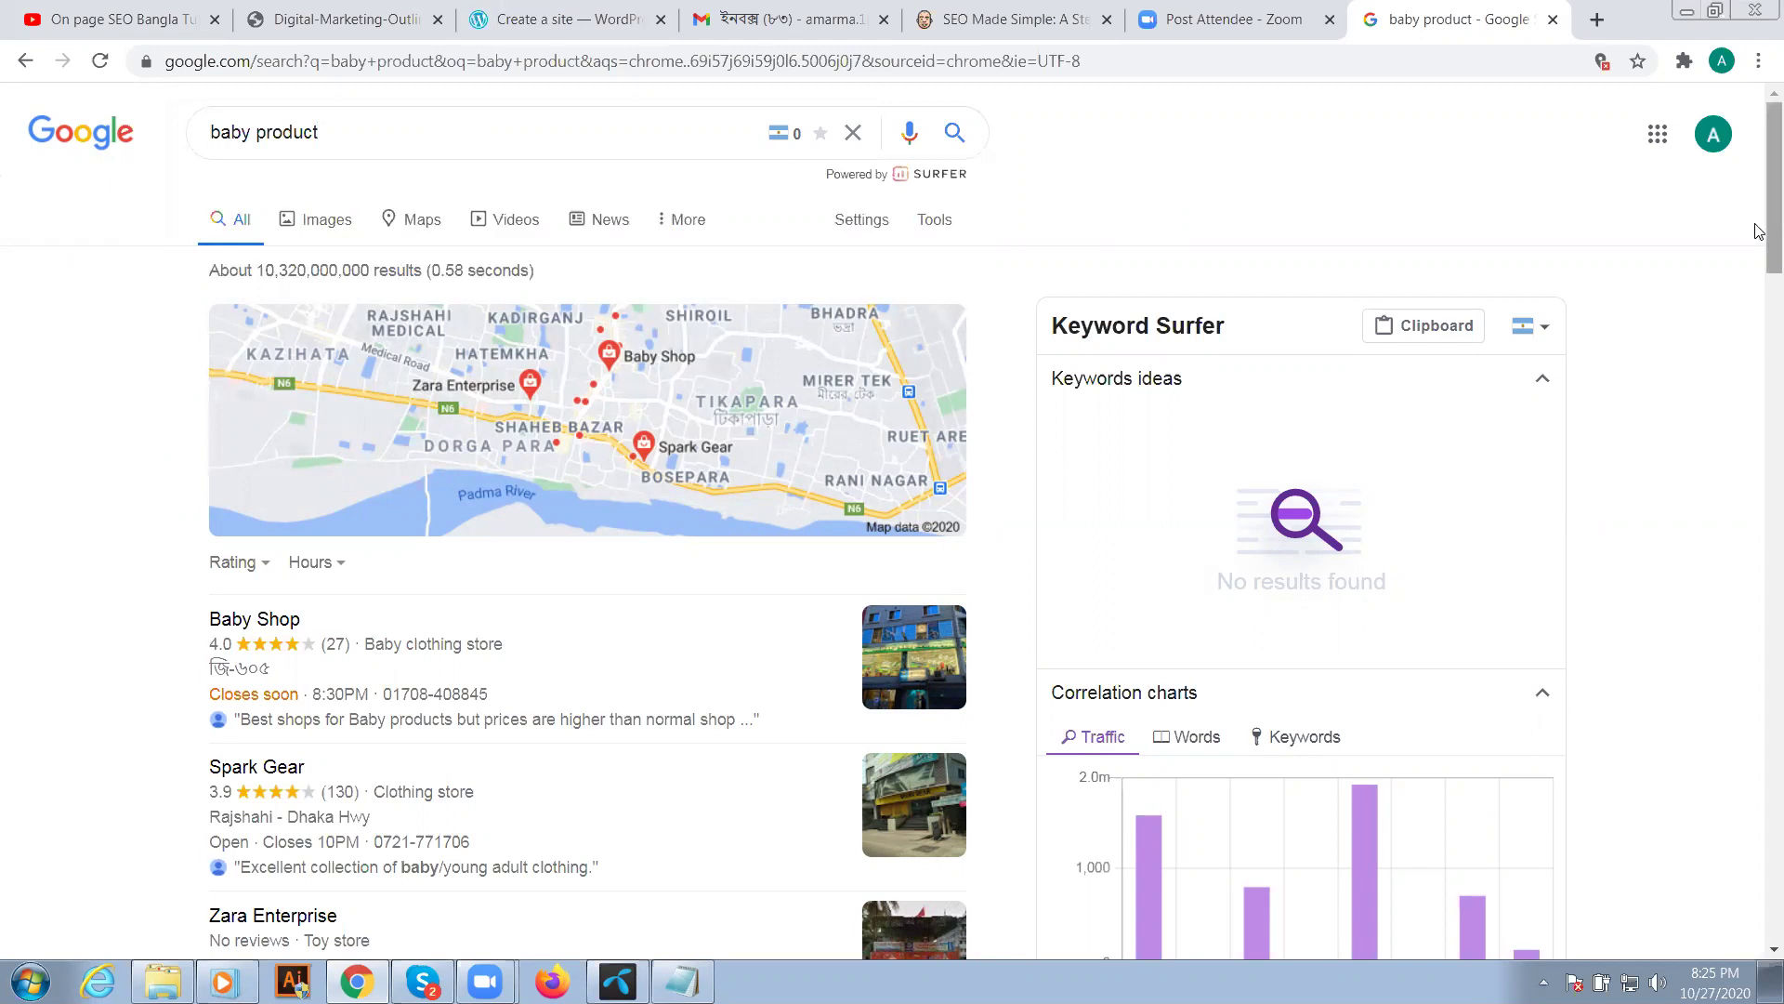
scroll(1760, 313, "down", 2)
scroll(1759, 313, "down", 3)
scroll(1758, 498, "down", 2)
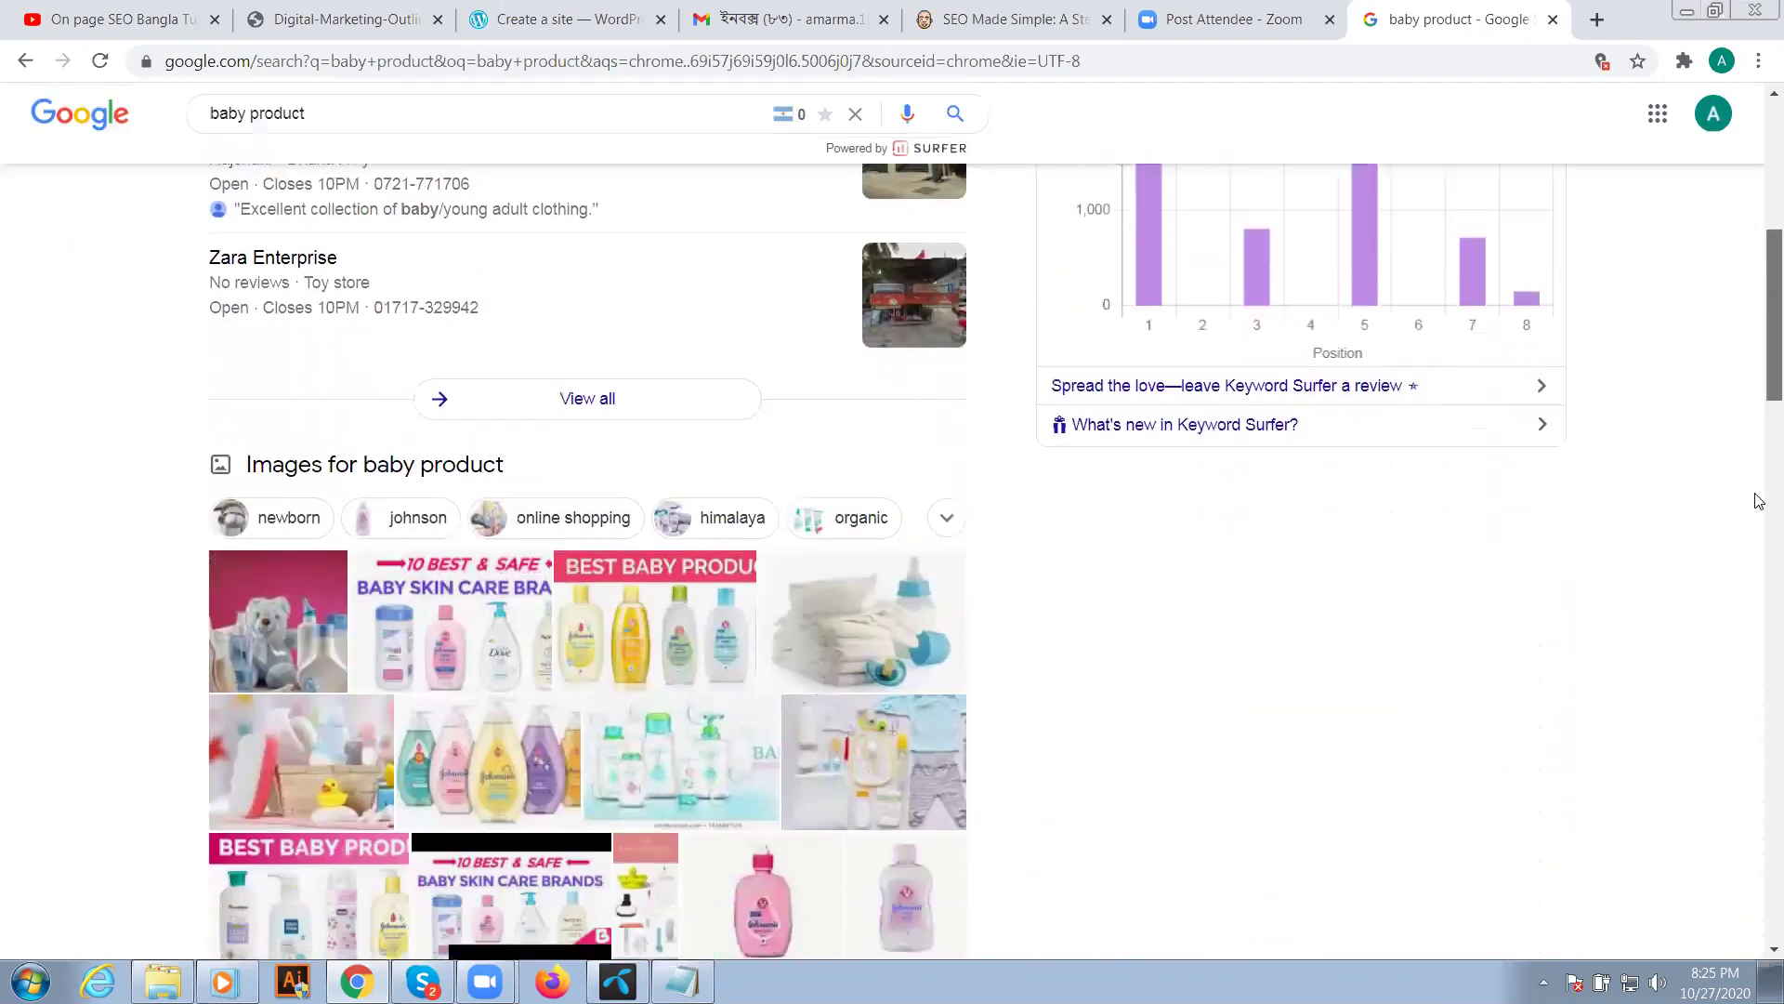
scroll(1757, 526, "down", 1)
scroll(1760, 487, "down", 7)
scroll(1760, 490, "up", 2)
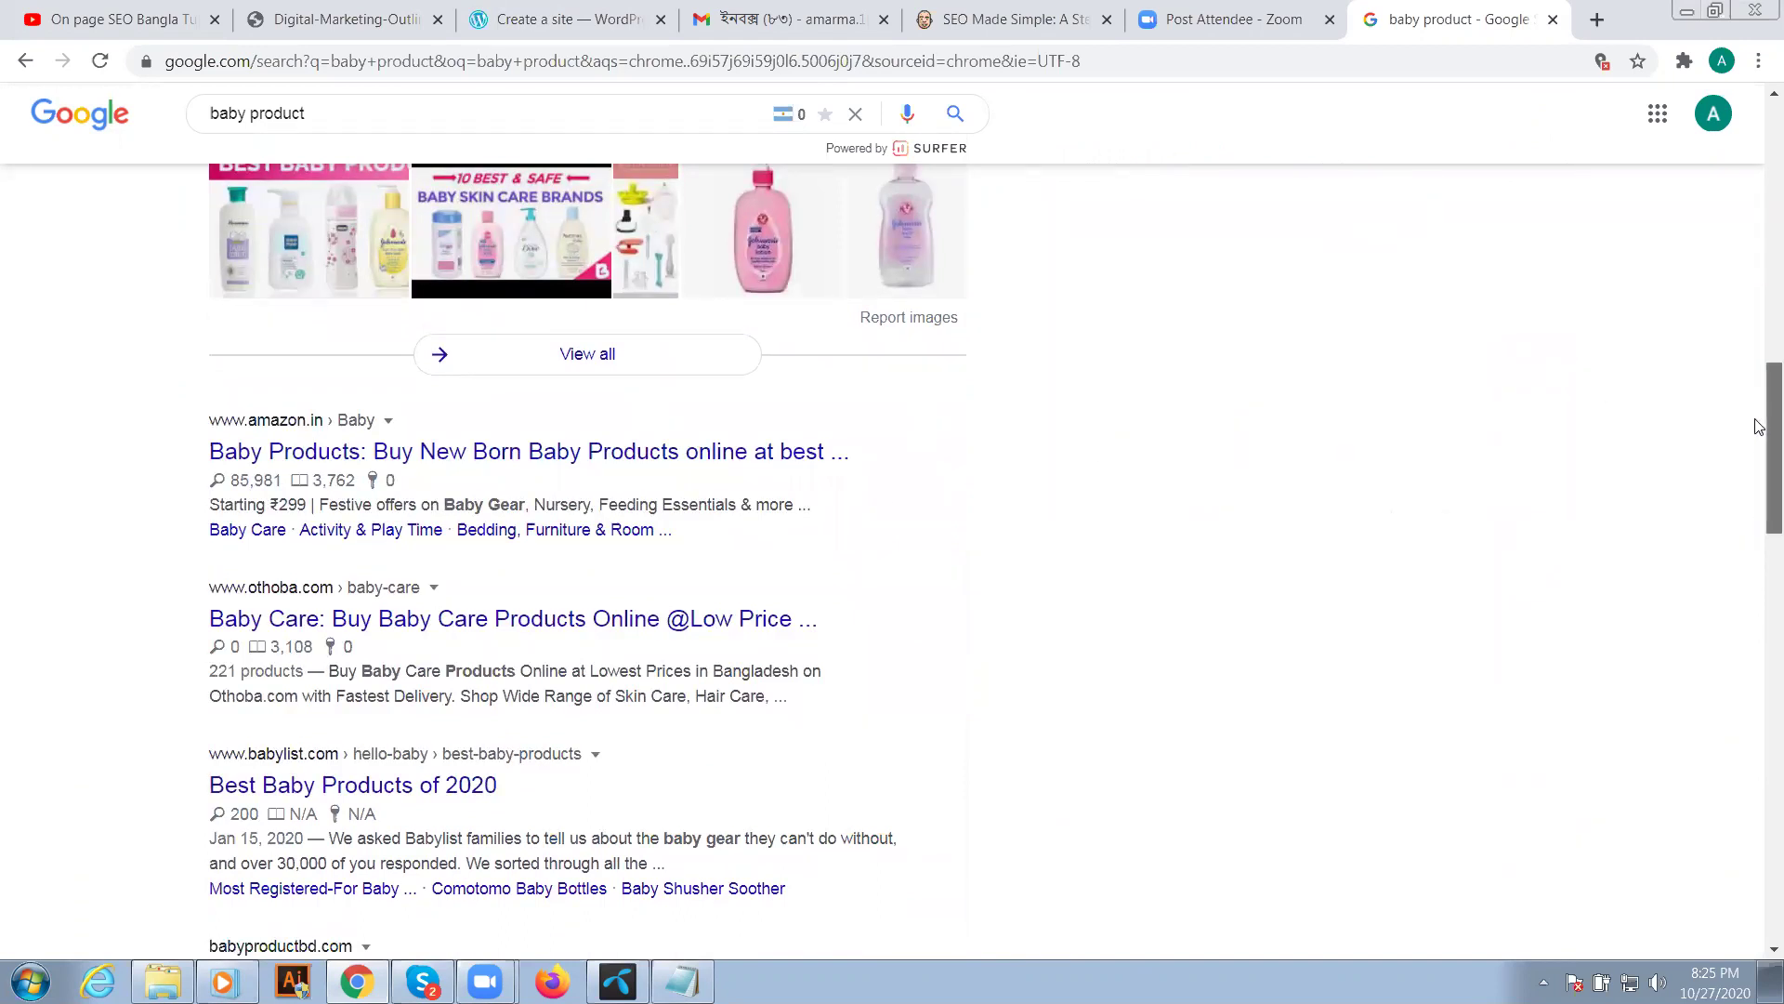
scroll(1759, 549, "down", 1)
scroll(1756, 595, "down", 2)
scroll(1757, 679, "down", 8)
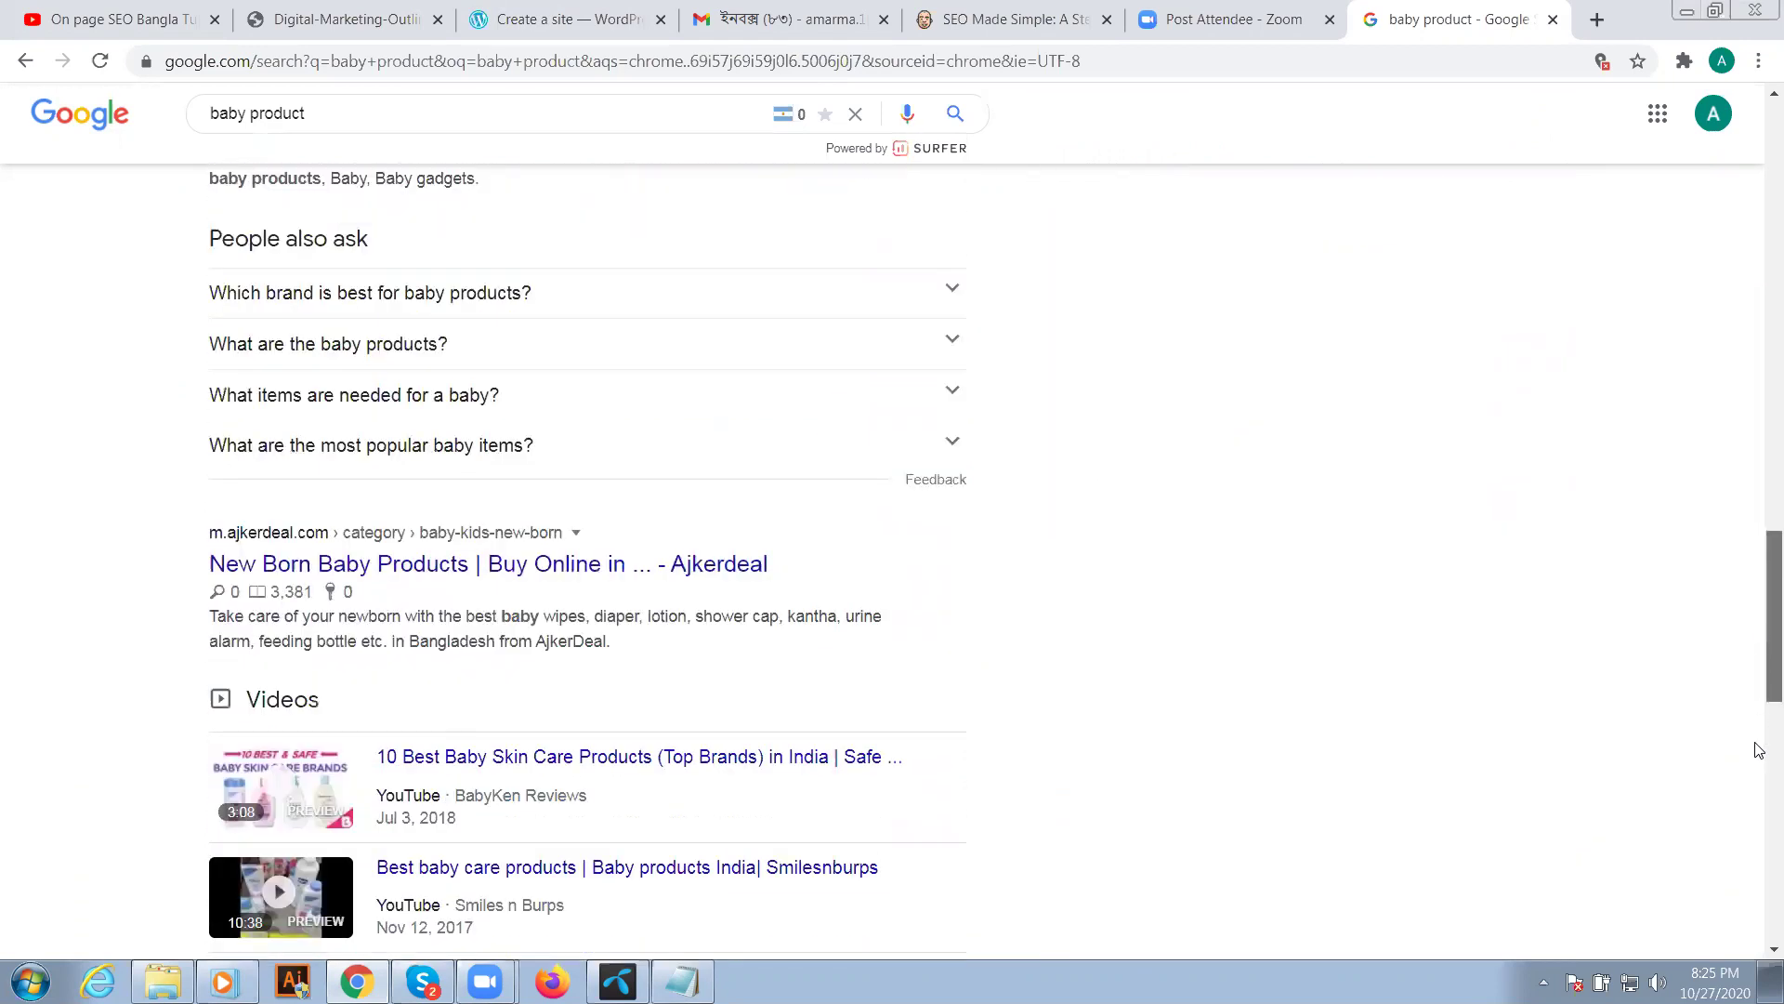
scroll(1757, 741, "down", 5)
scroll(1759, 741, "down", 5)
scroll(1759, 669, "up", 4)
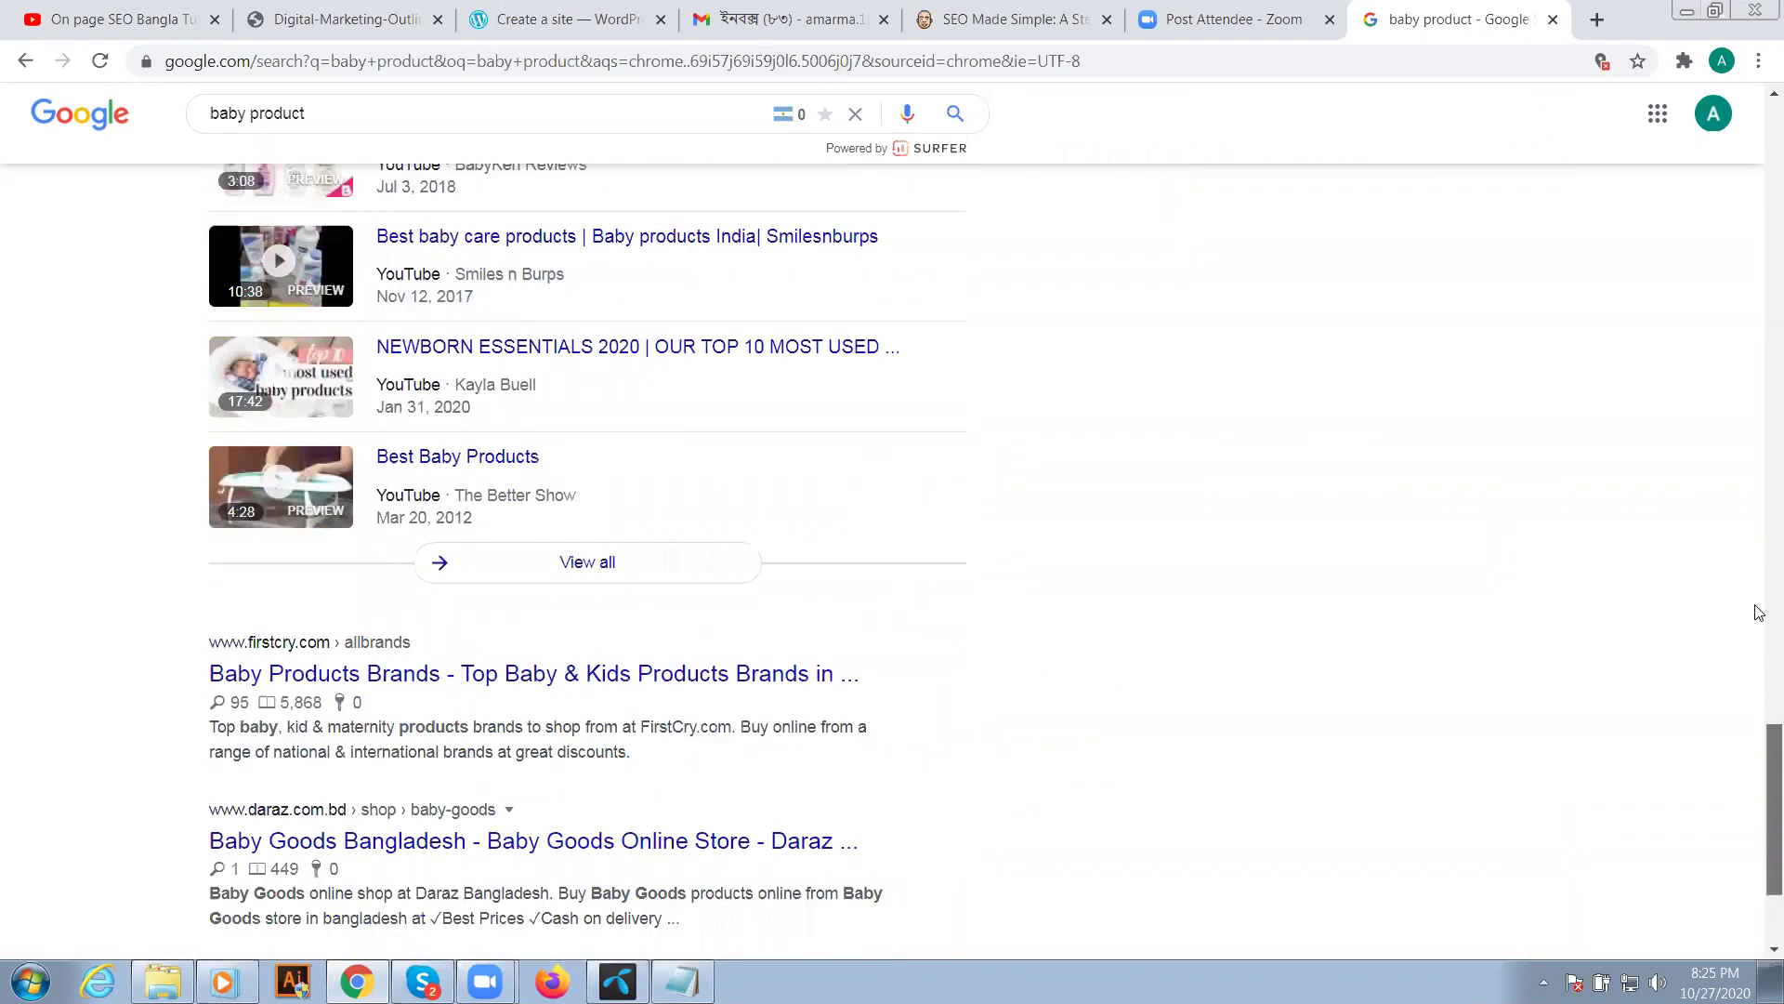
scroll(1760, 618, "up", 7)
scroll(1760, 618, "down", 1)
scroll(1759, 558, "up", 4)
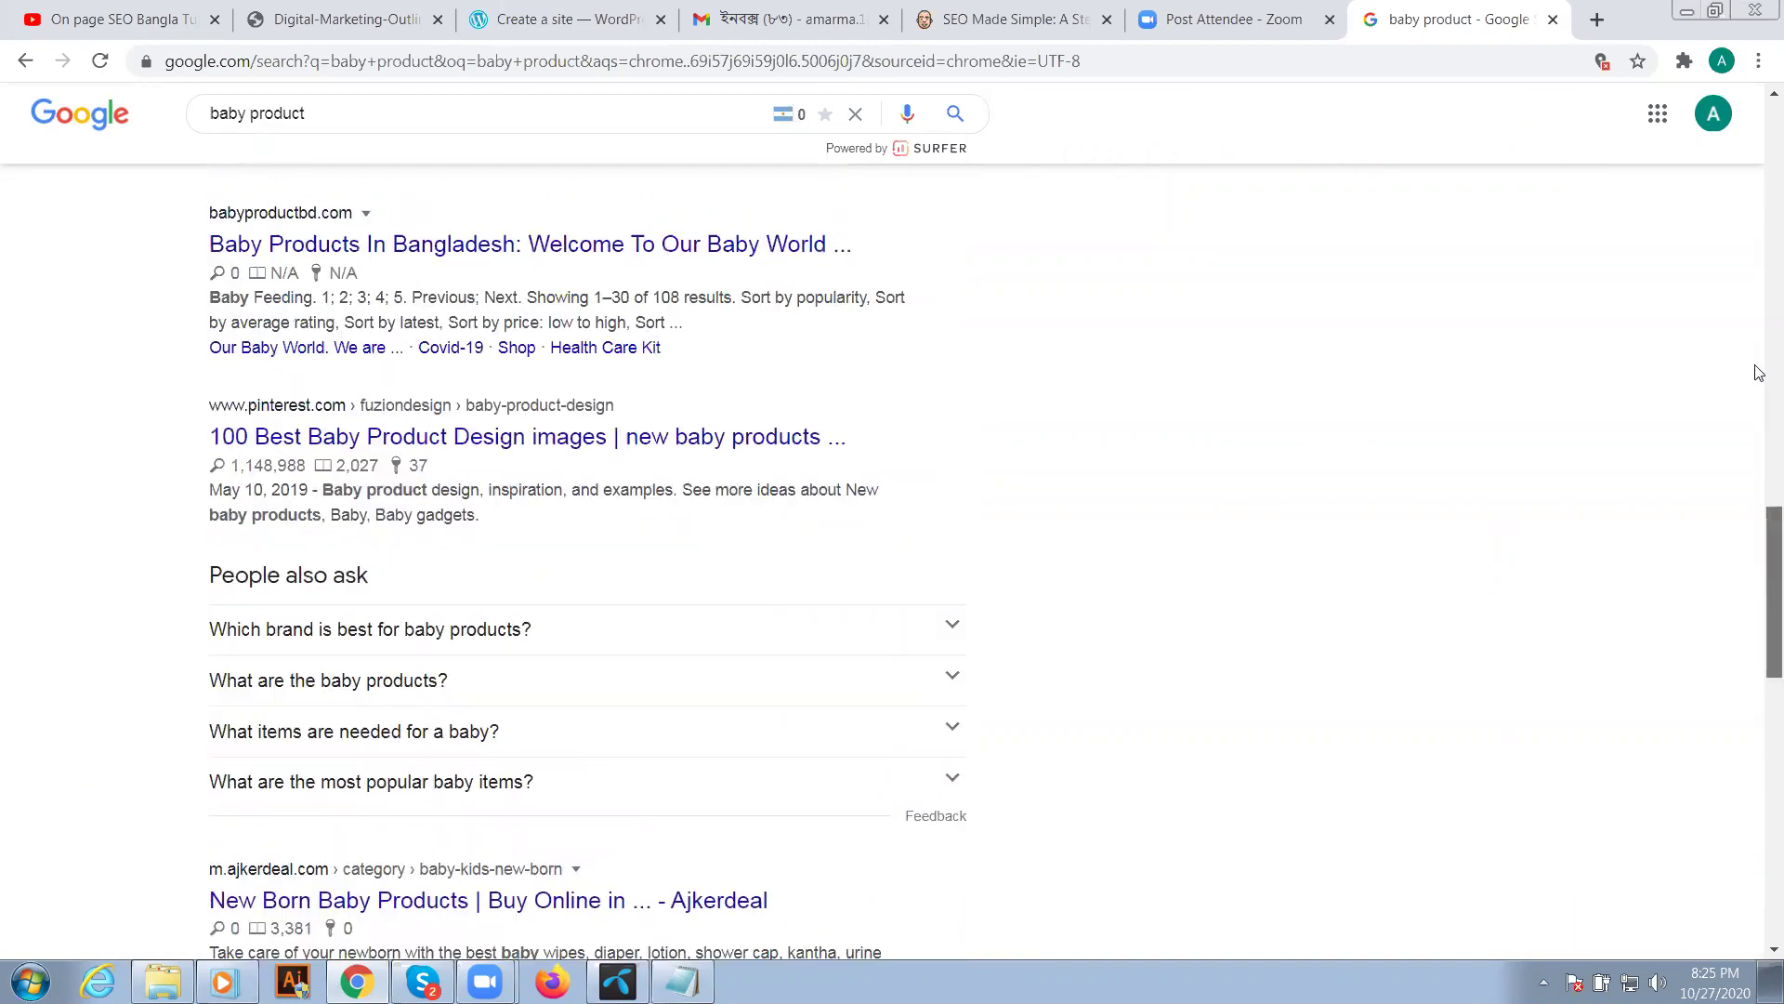
scroll(1760, 372, "up", 3)
scroll(1760, 350, "up", 7)
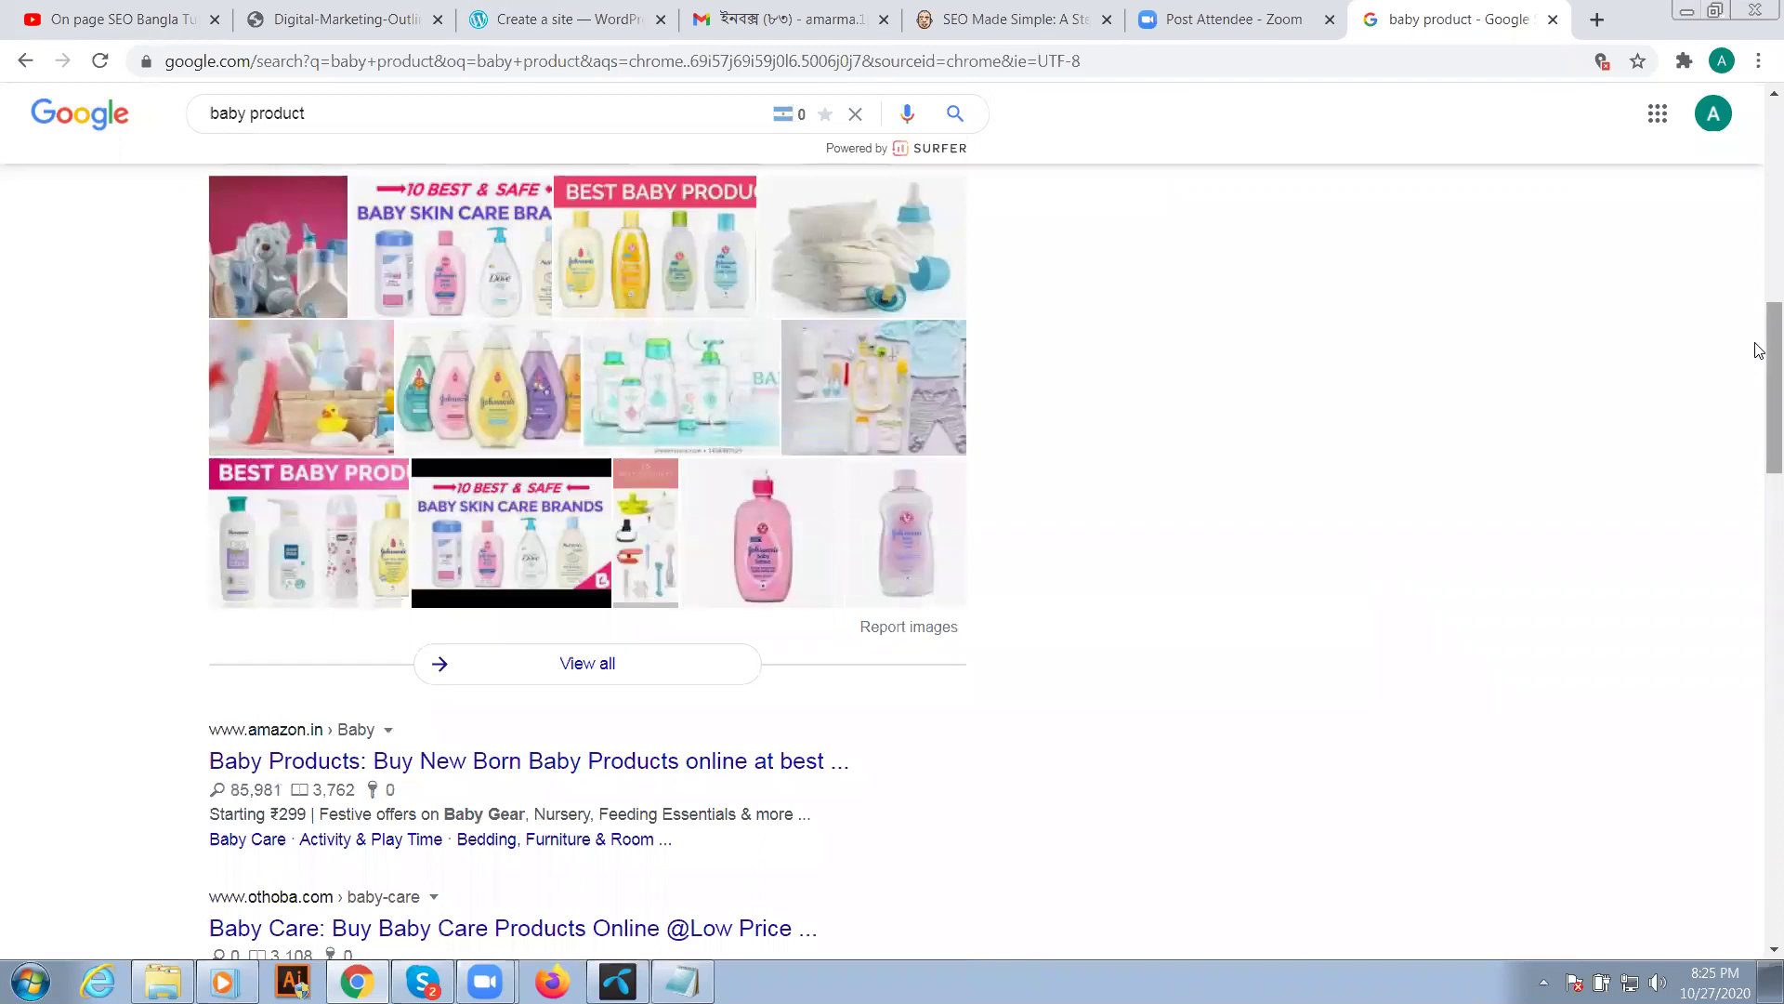
scroll(1759, 316, "up", 4)
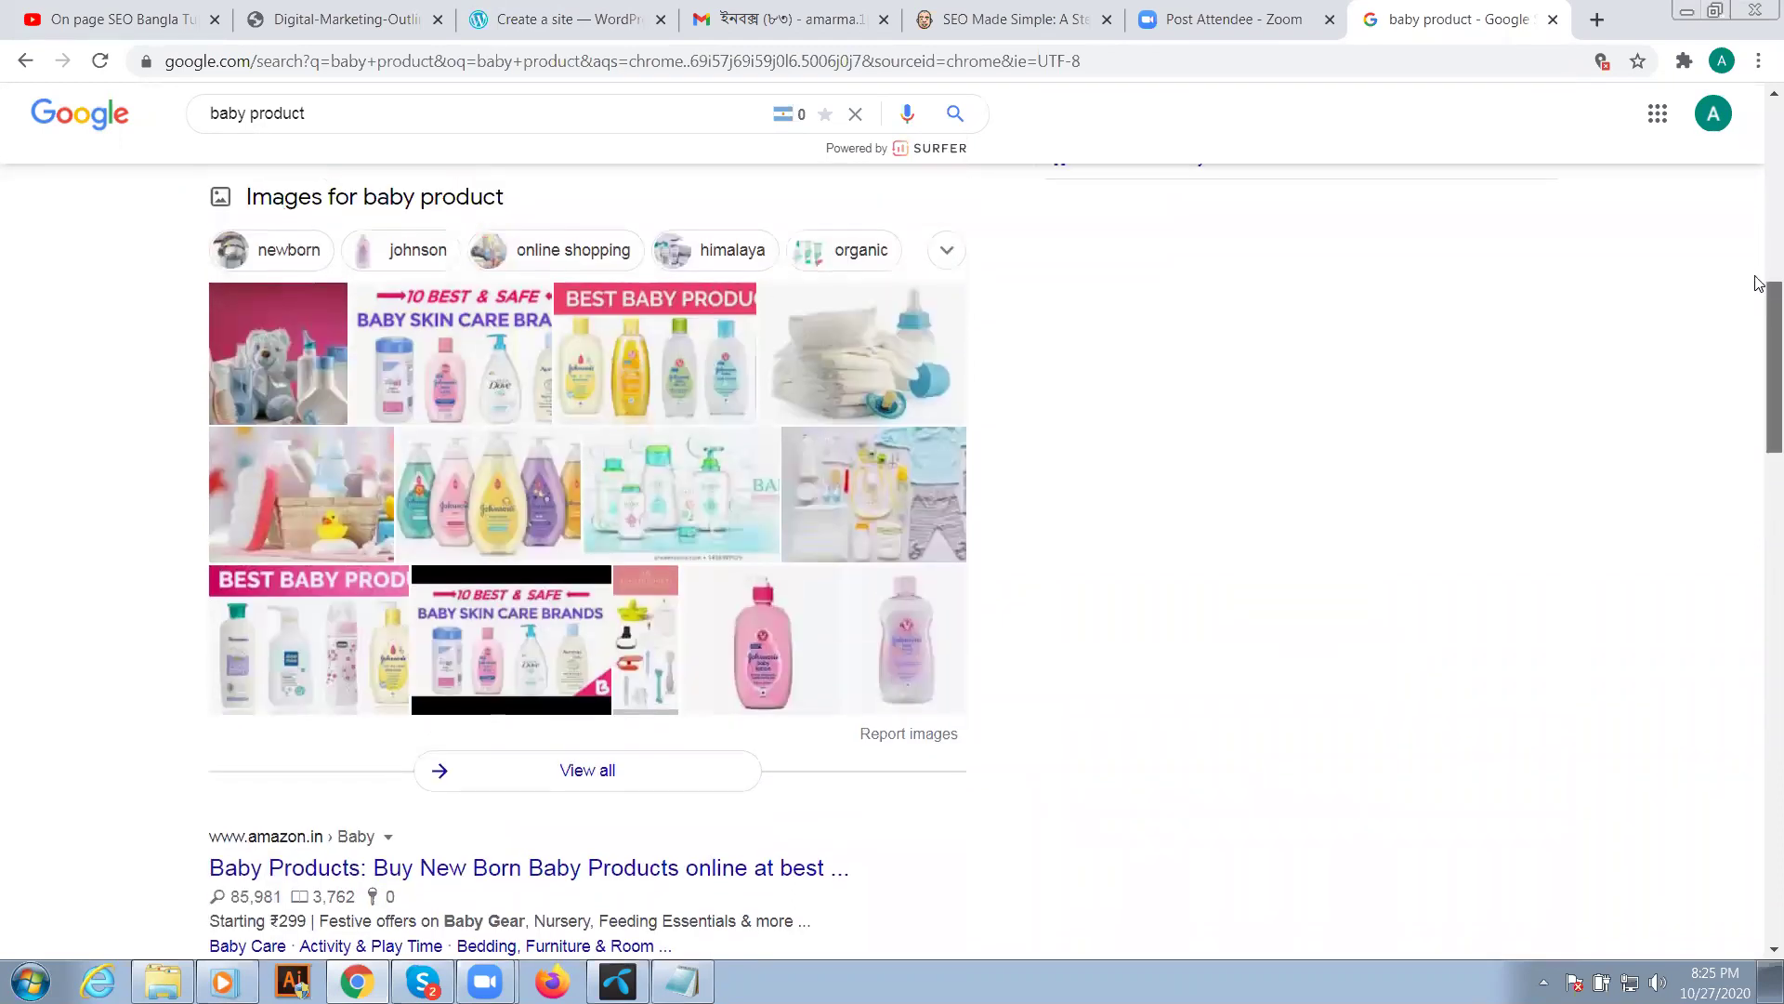
scroll(1759, 242, "up", 3)
scroll(1759, 176, "up", 5)
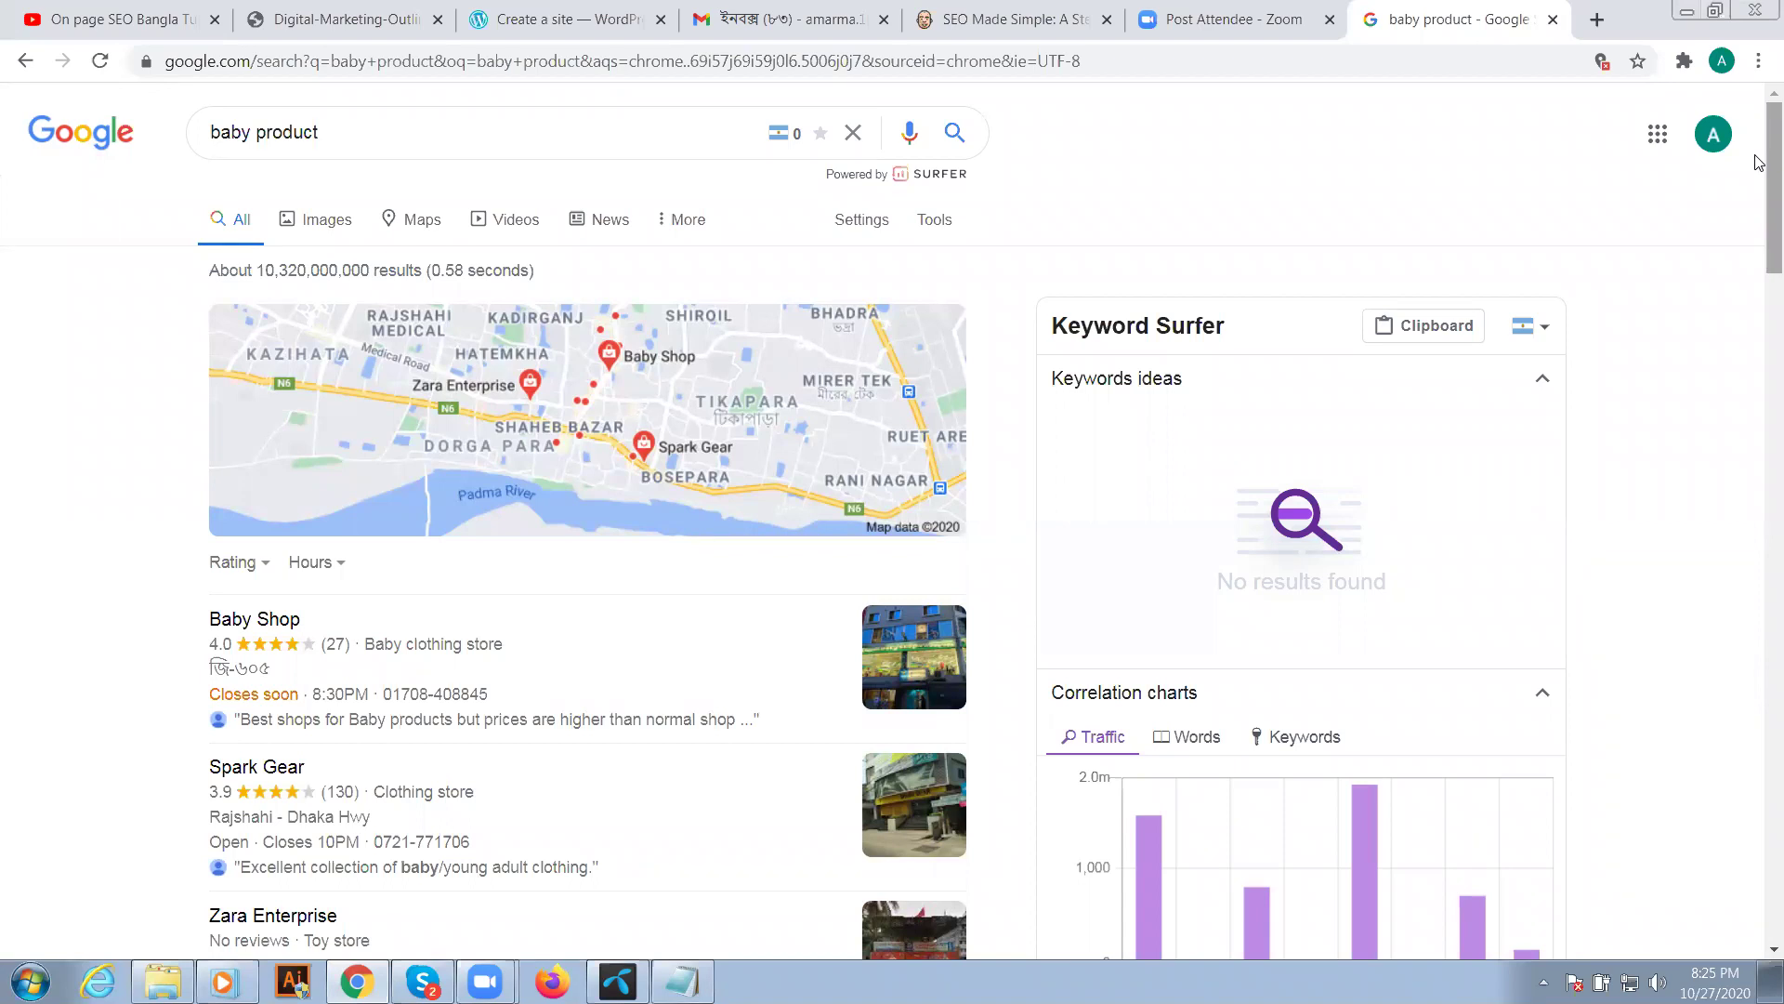
mouse_move(1759, 163)
left_mouse_down()
mouse_move(1759, 258)
mouse_move(1759, 178)
left_mouse_up()
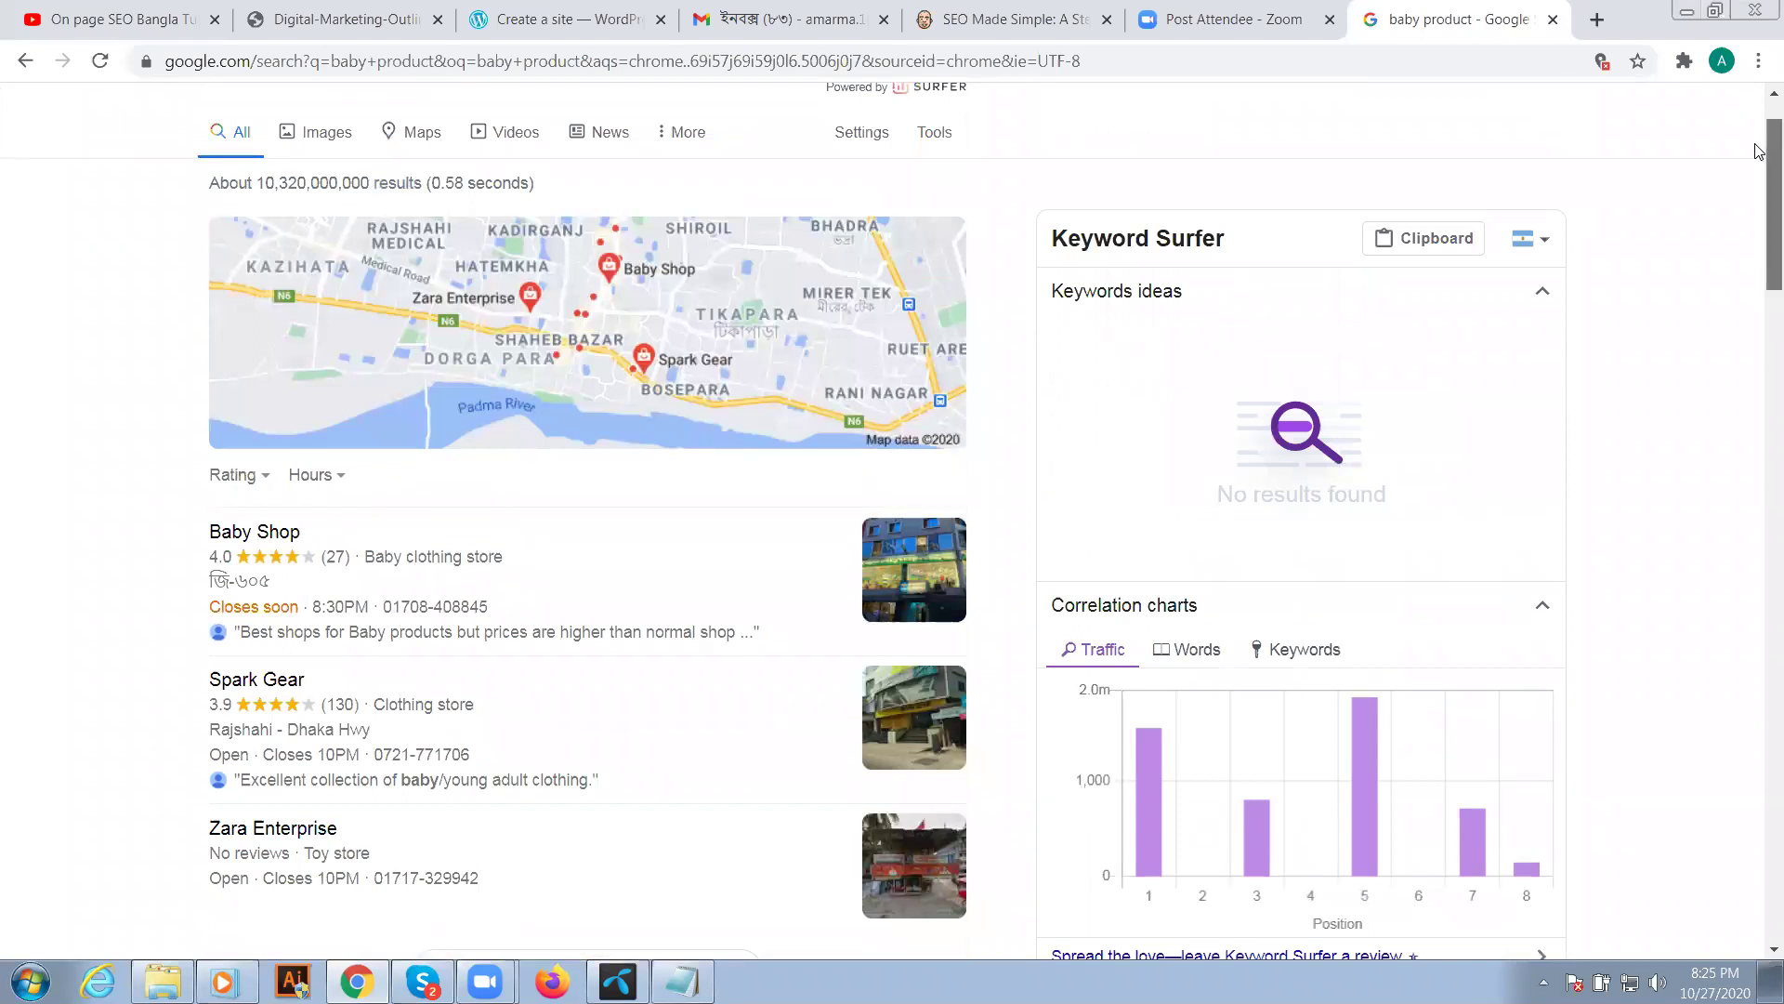
scroll(1760, 152, "up", 1)
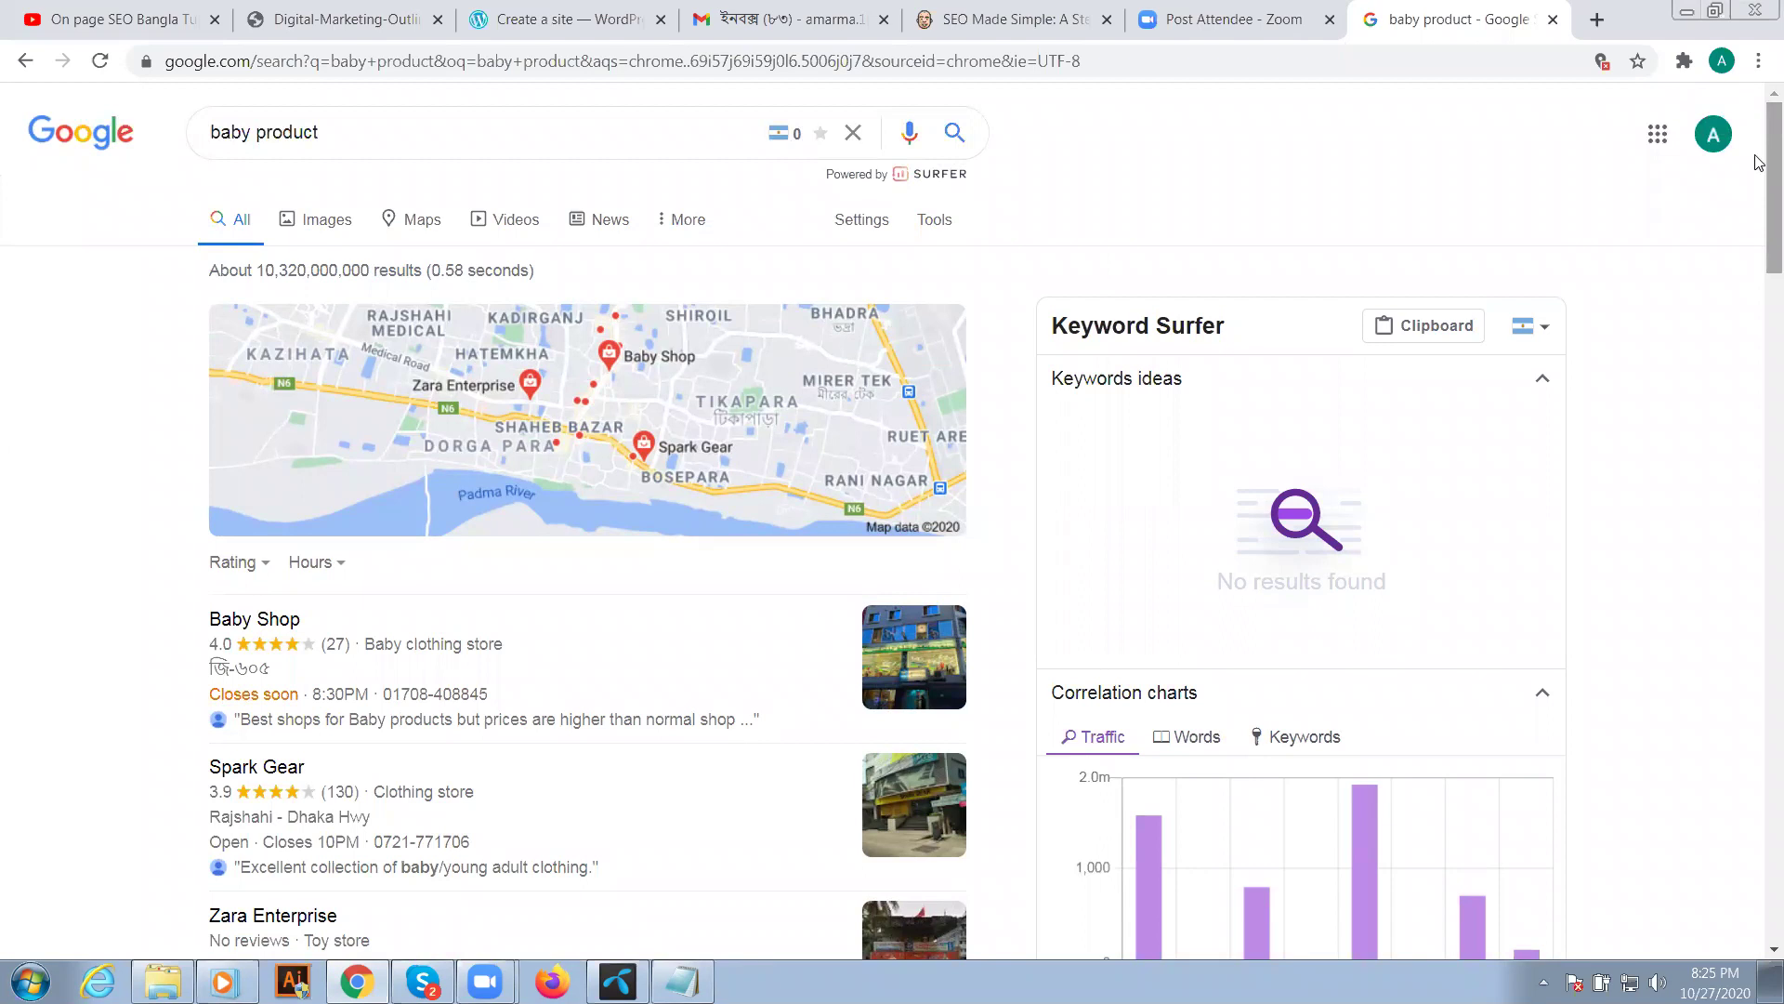
scroll(1760, 154, "down", 1)
scroll(1759, 154, "up", 1)
scroll(1760, 159, "down", 1)
scroll(1759, 269, "down", 2)
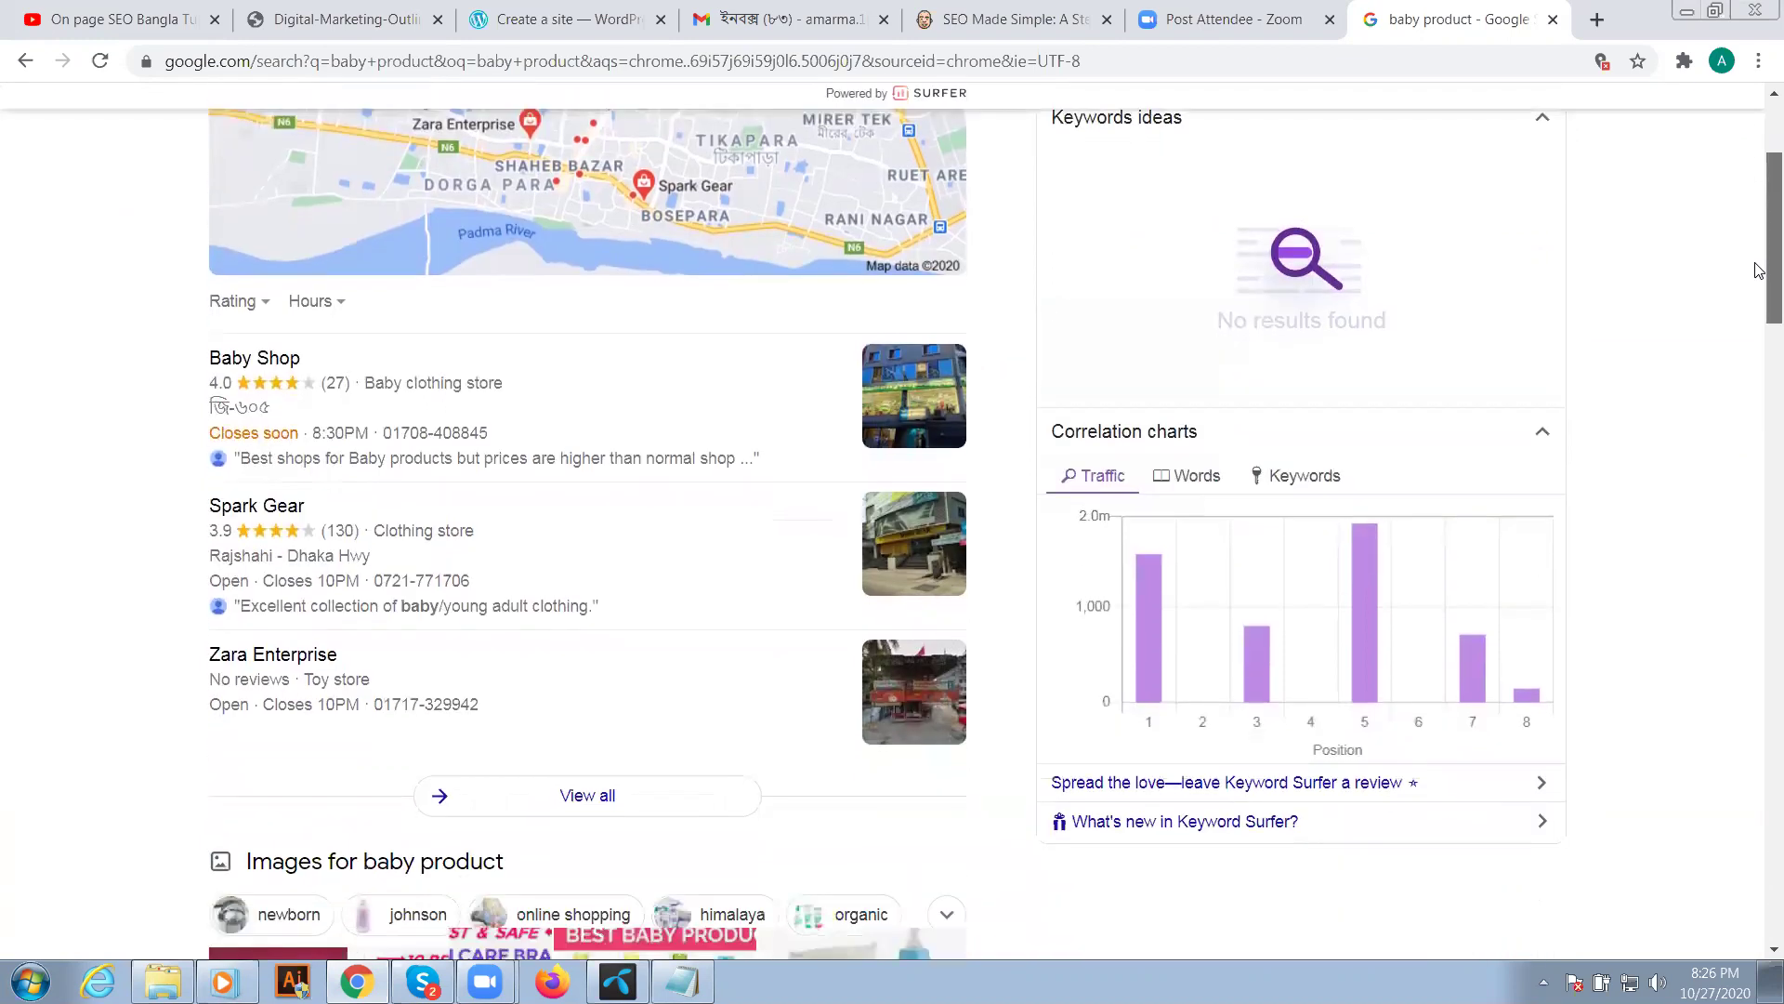
scroll(1760, 279, "down", 3)
scroll(1758, 418, "down", 4)
scroll(1757, 469, "down", 3)
scroll(1759, 472, "down", 2)
scroll(1758, 456, "up", 2)
scroll(1759, 437, "up", 1)
scroll(1759, 432, "down", 1)
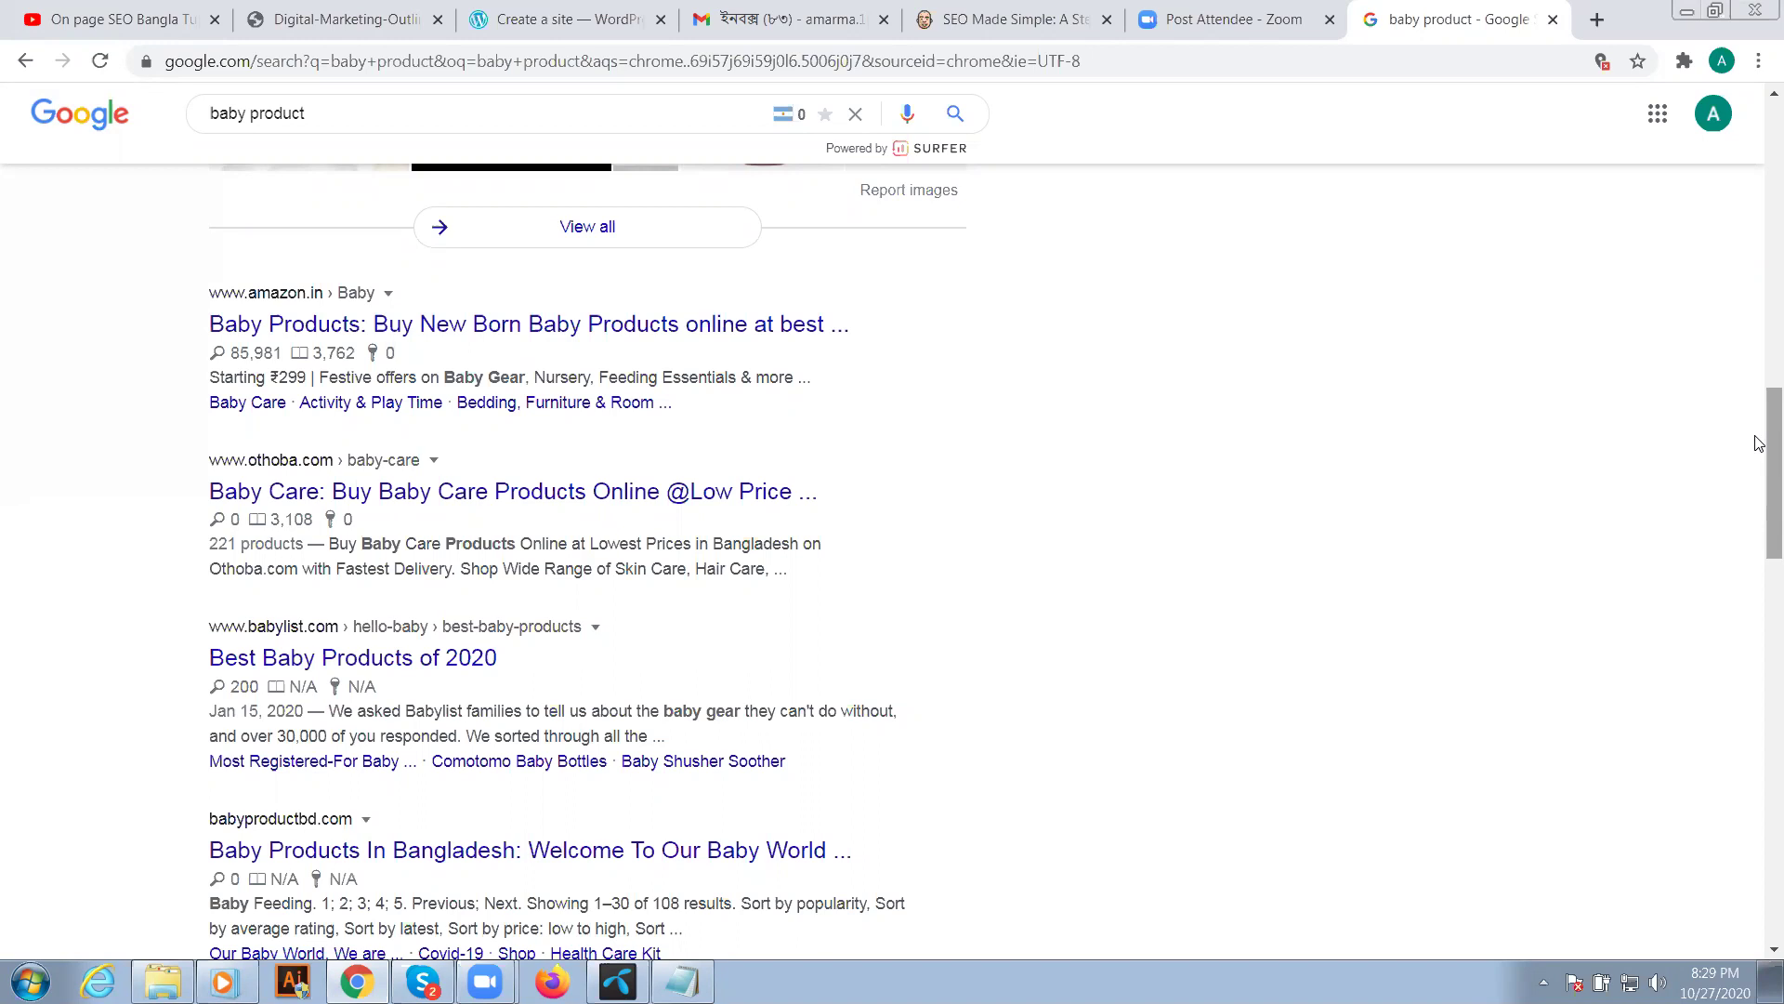
- Search 'backlink checker' in a new tab and open Ahrefs' free checker result in another tab
left_click(1596, 20)
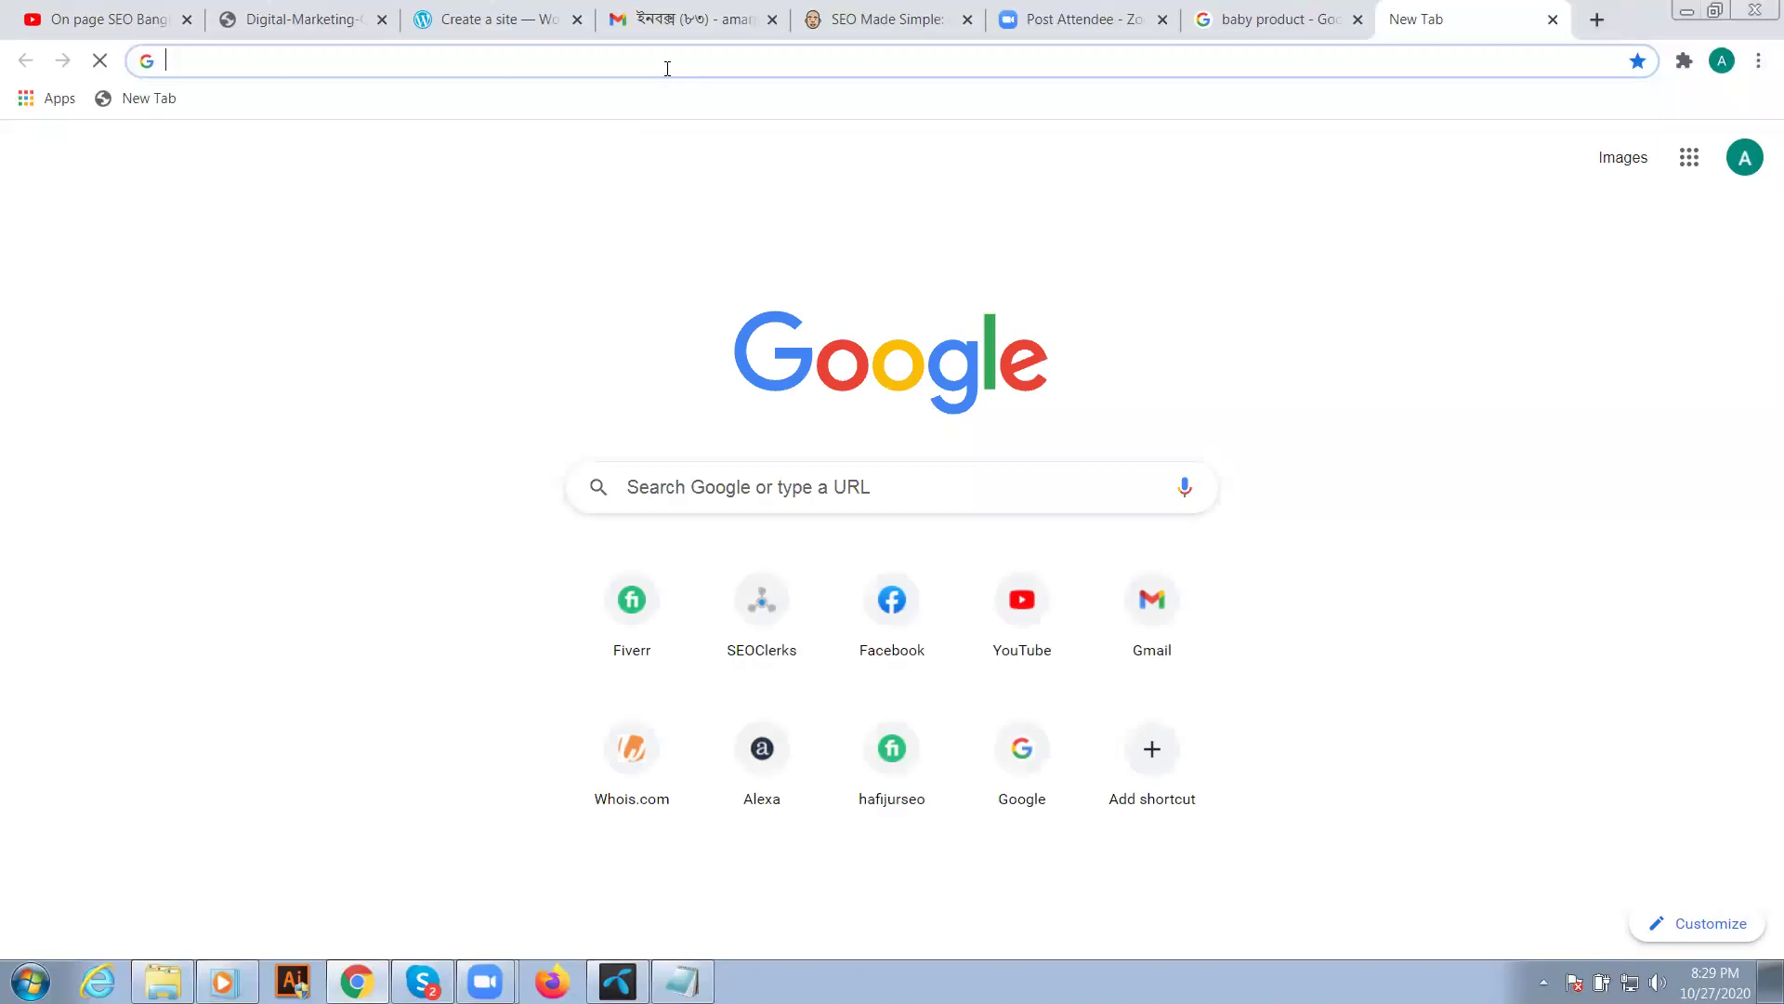
type("ba")
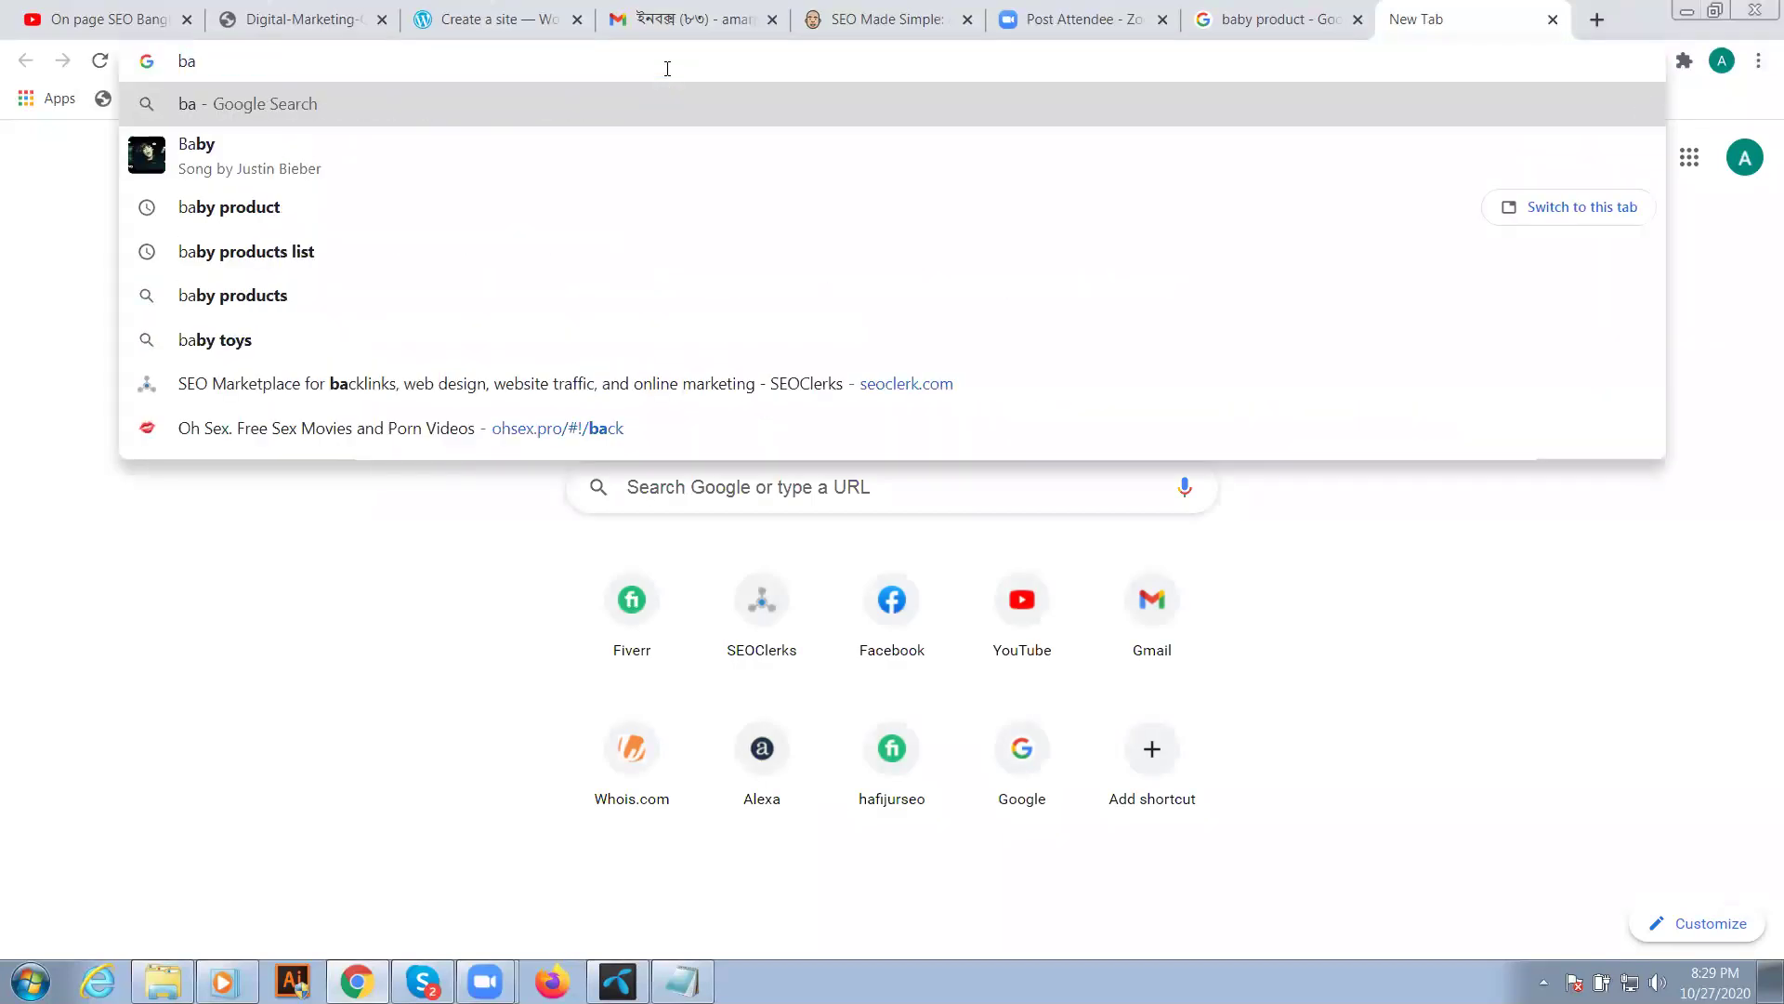
type("cklink checker")
key("Return")
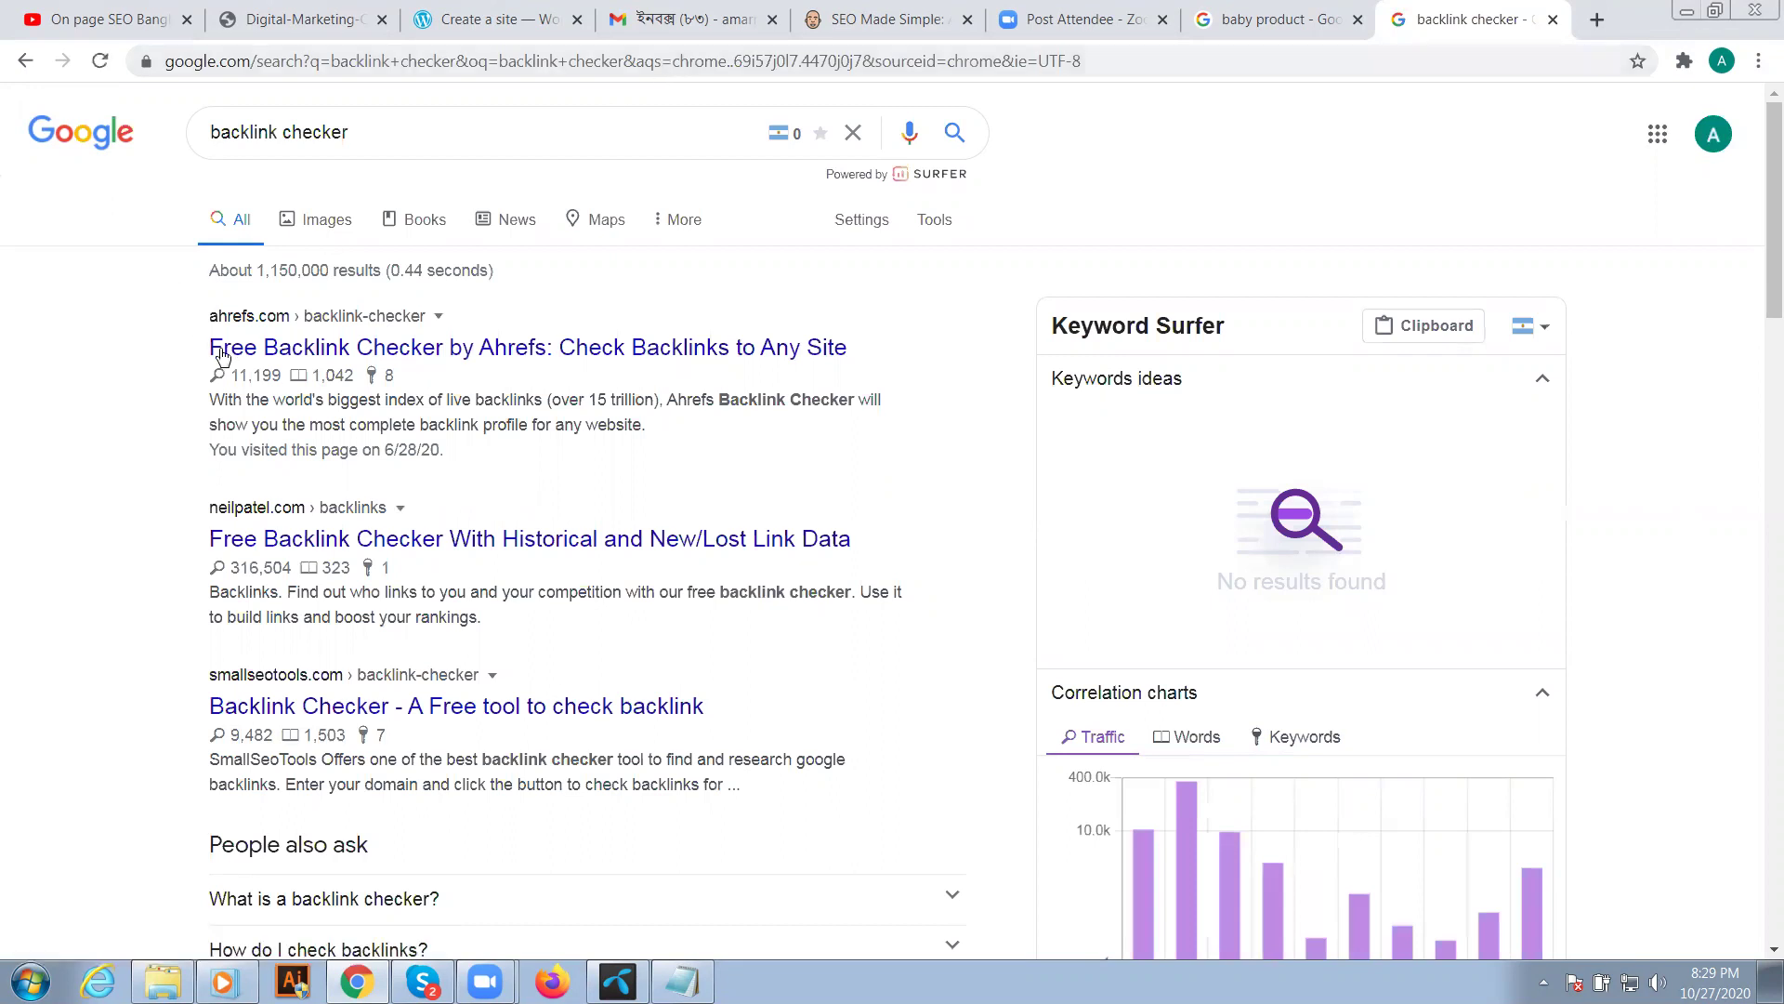
right_click(342, 354)
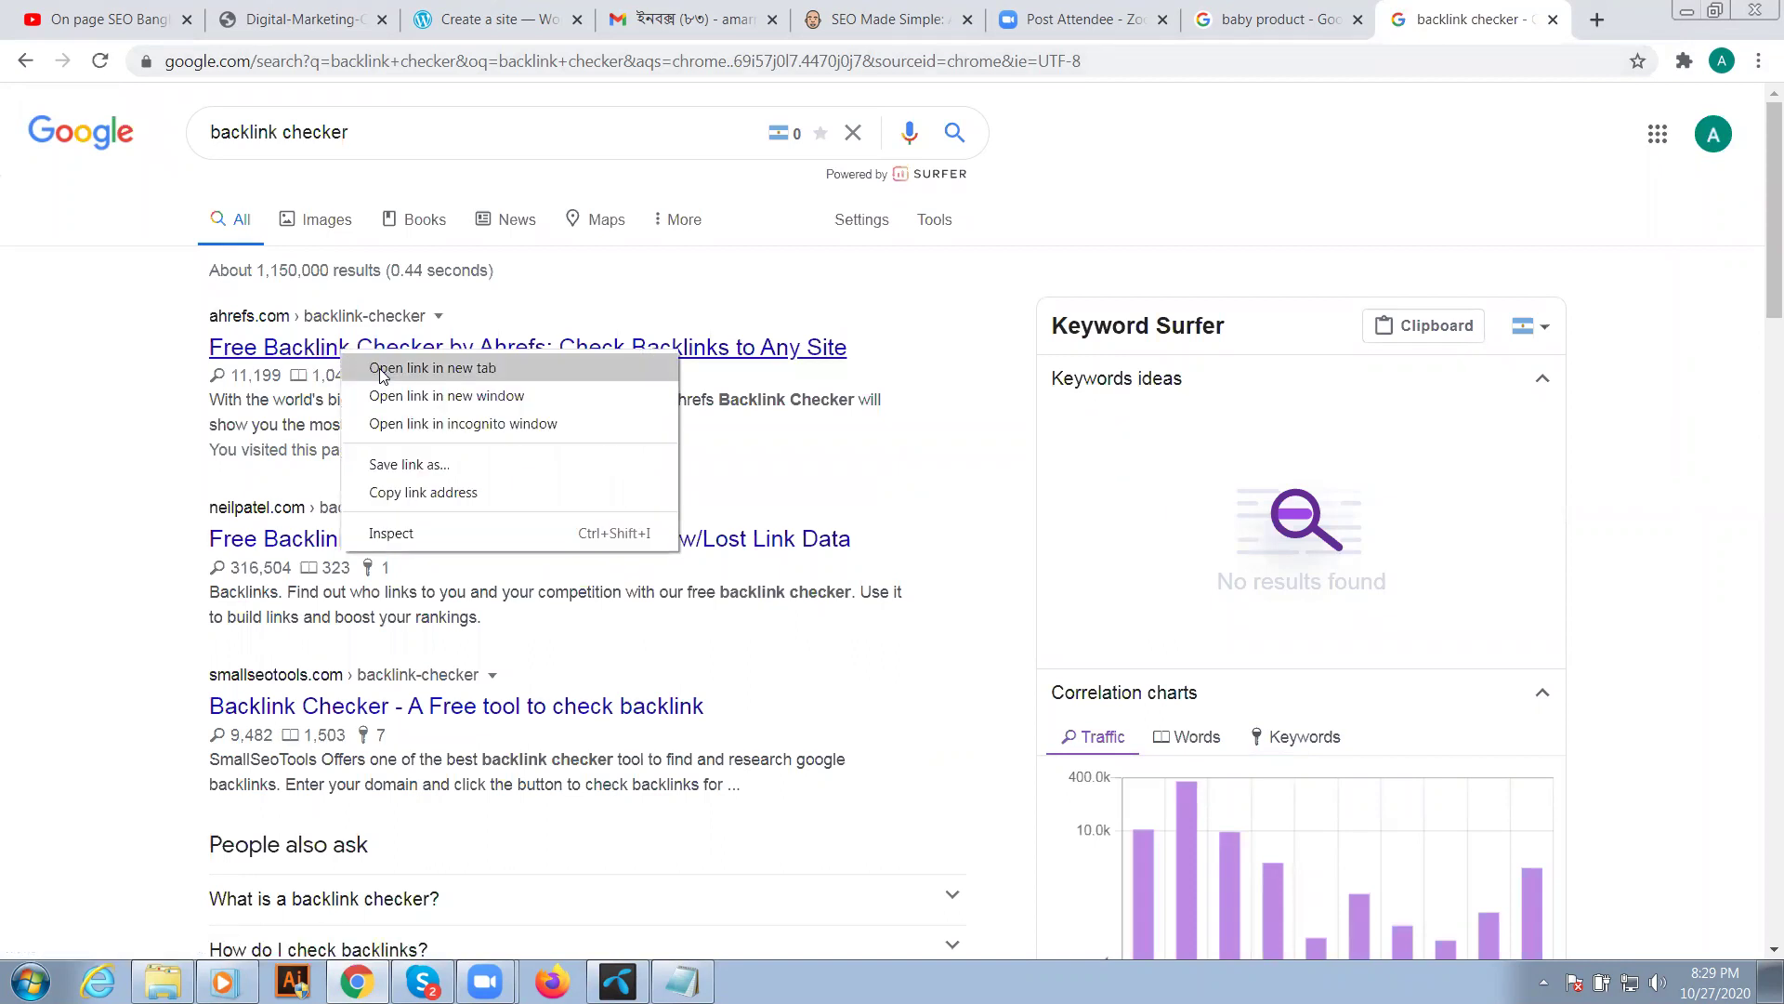
left_click(382, 368)
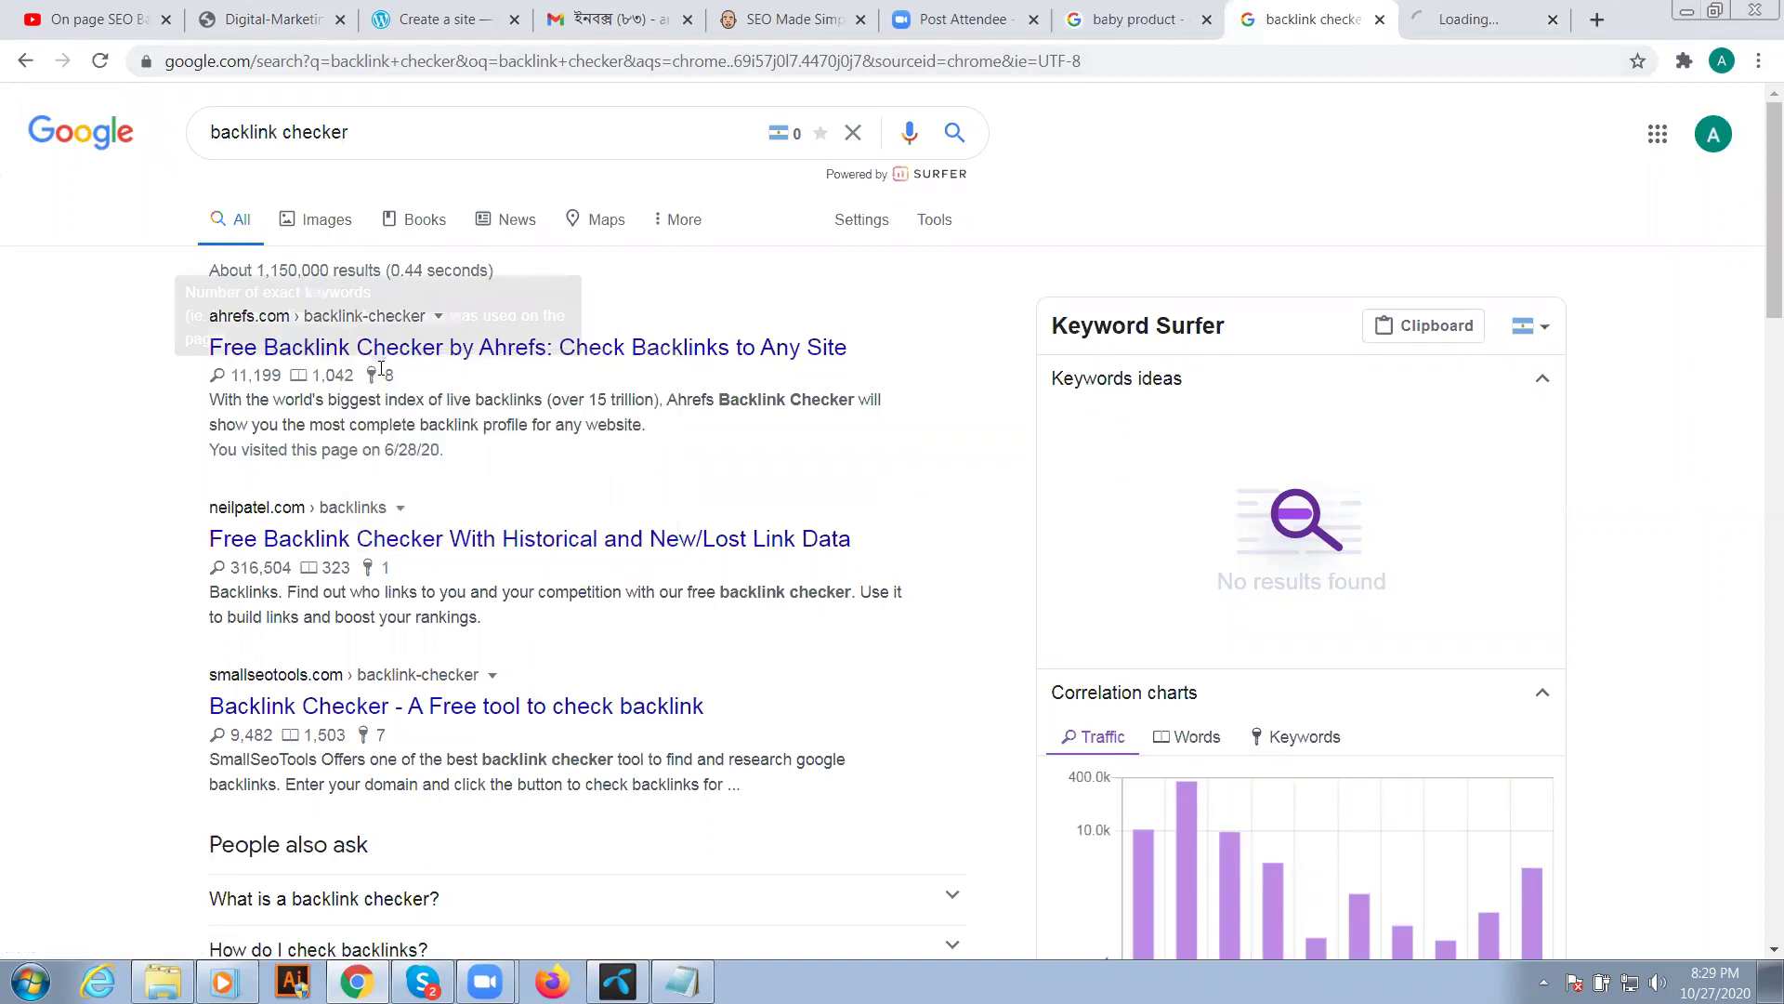
- Close the search results tab and focus the Ahrefs checker's domain field
left_click(1382, 20)
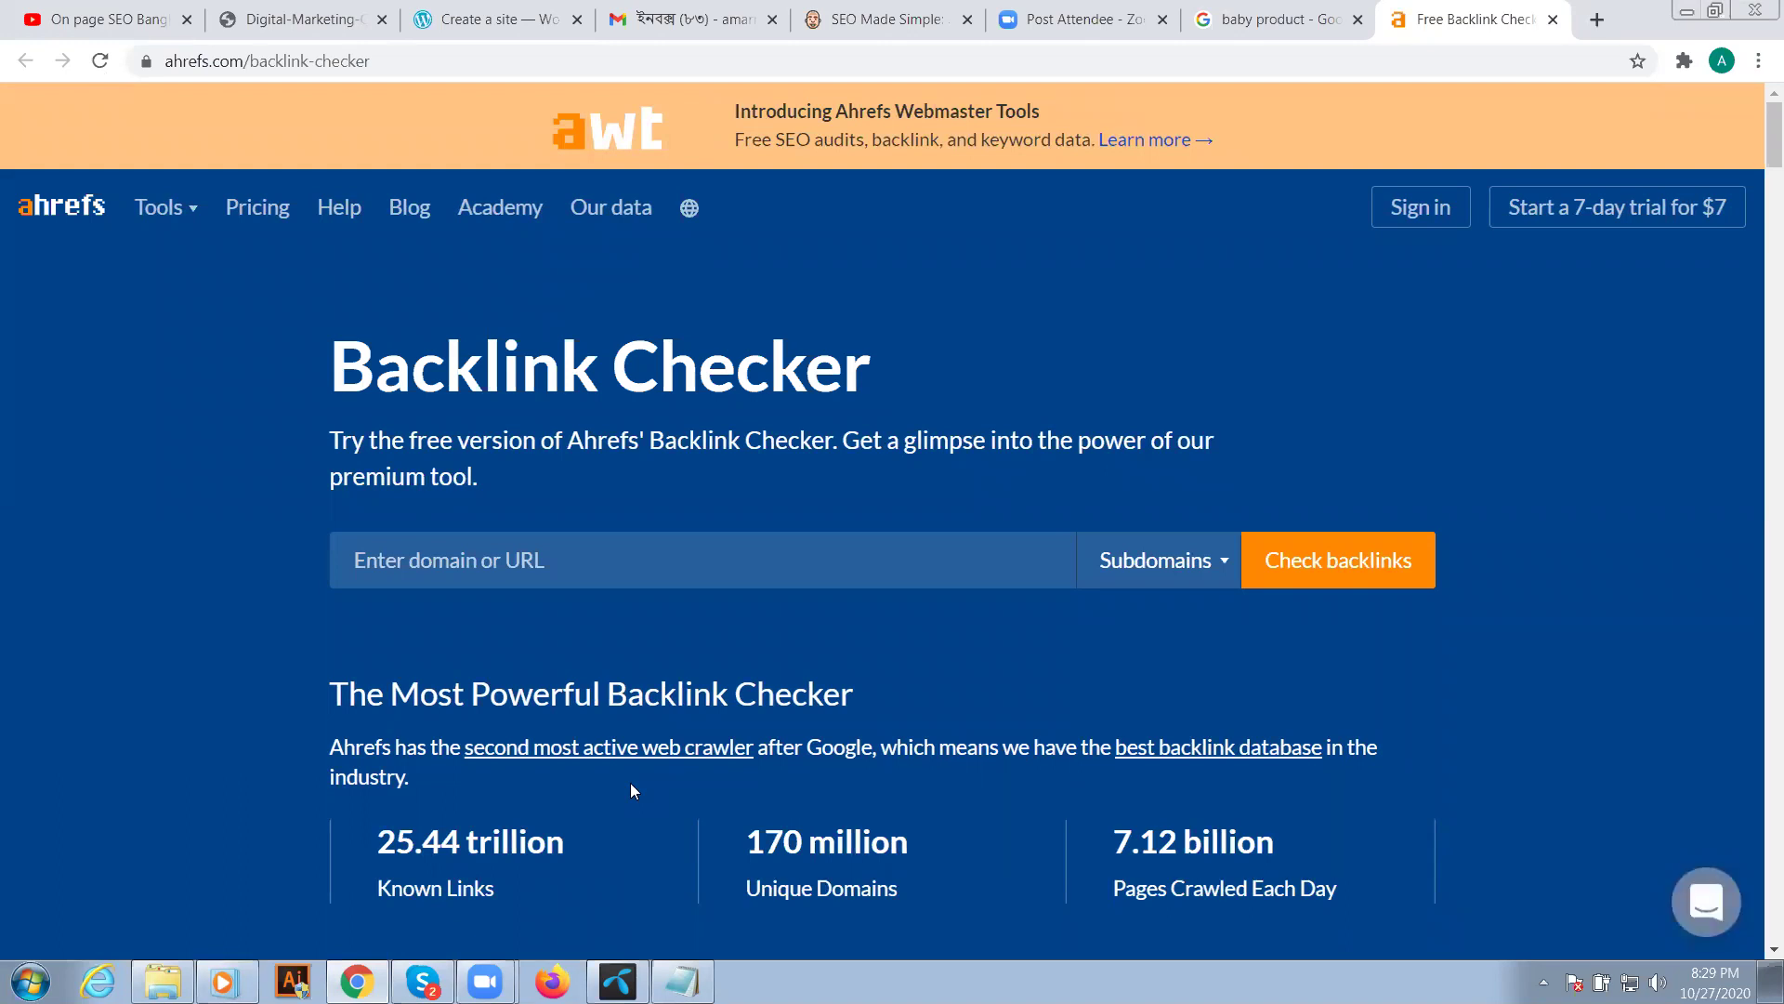
left_click(567, 562)
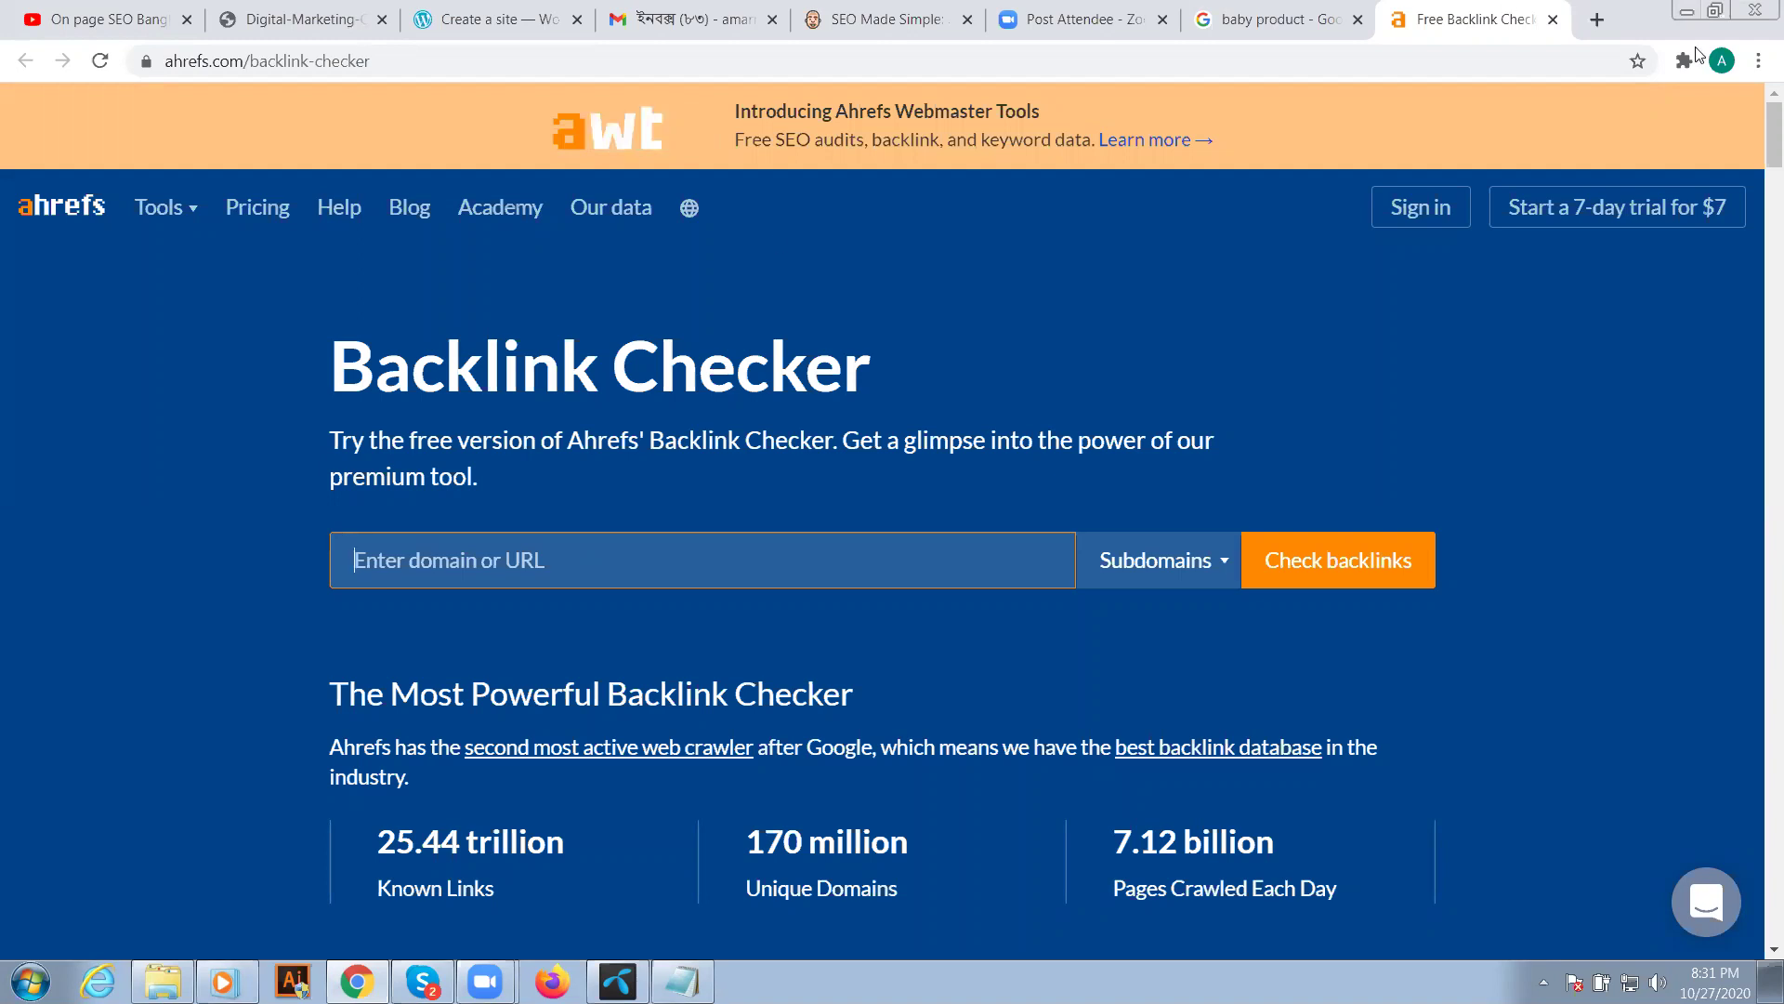
- Open a new tab and go to bikroy.com
left_click(1607, 23)
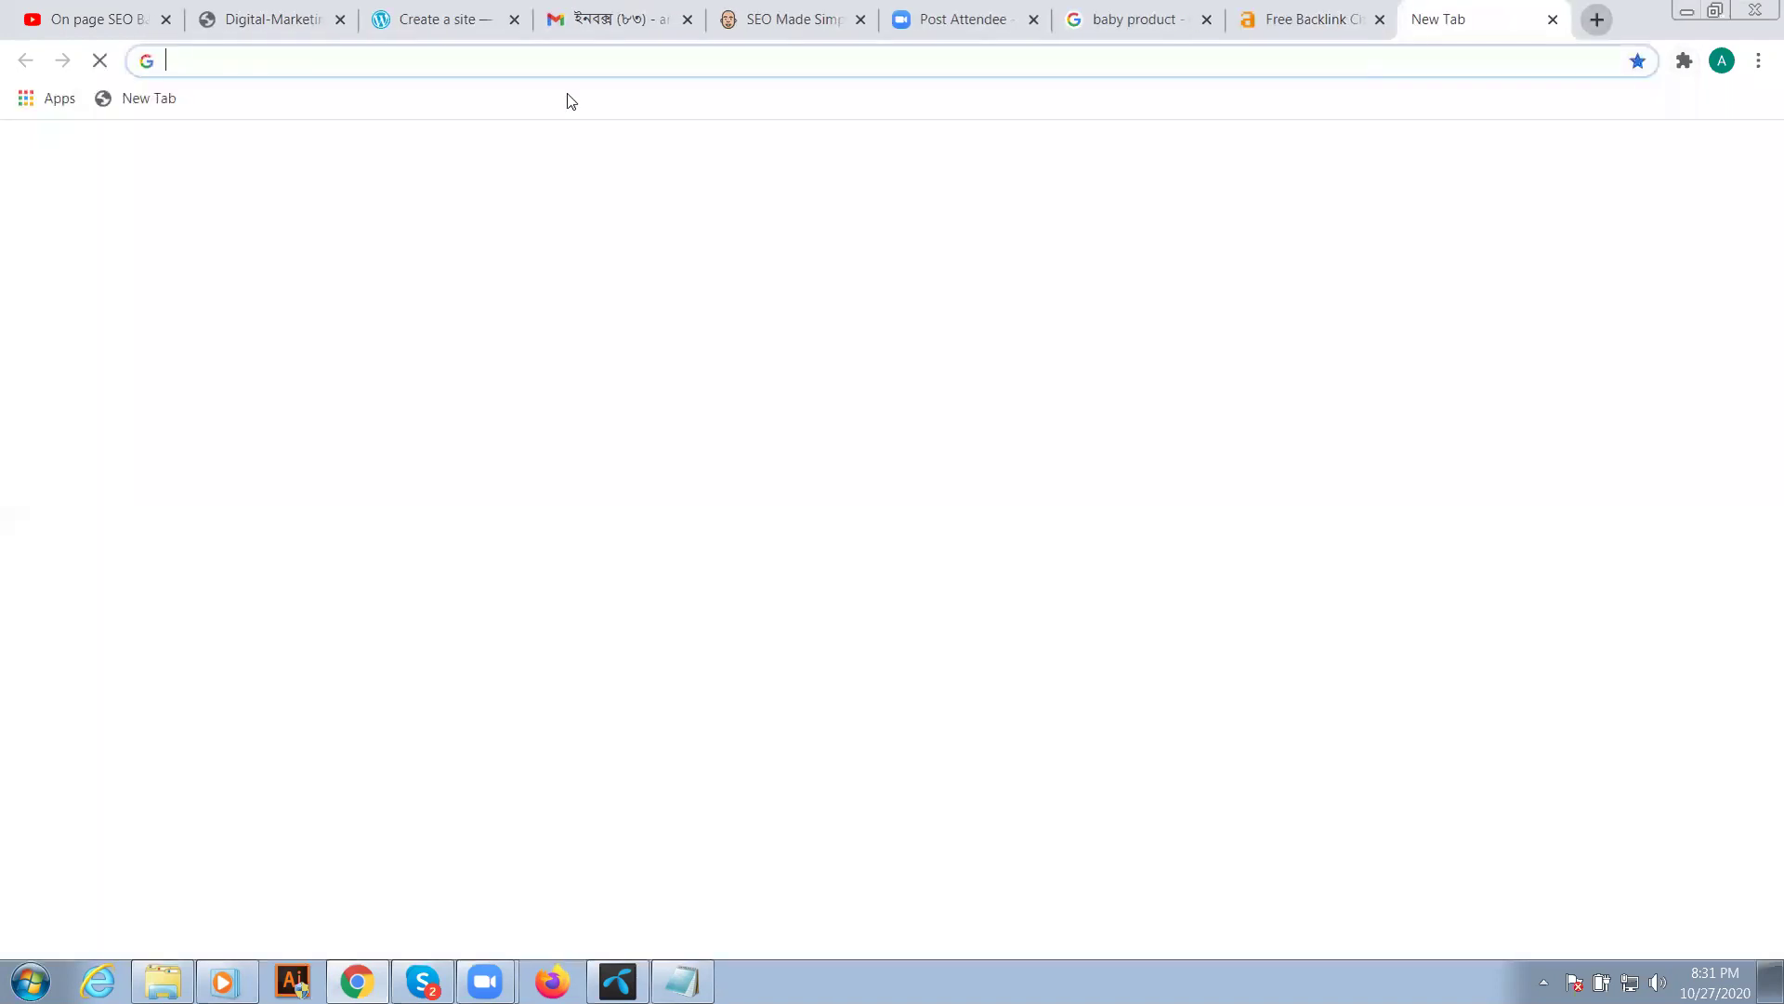
left_click(676, 62)
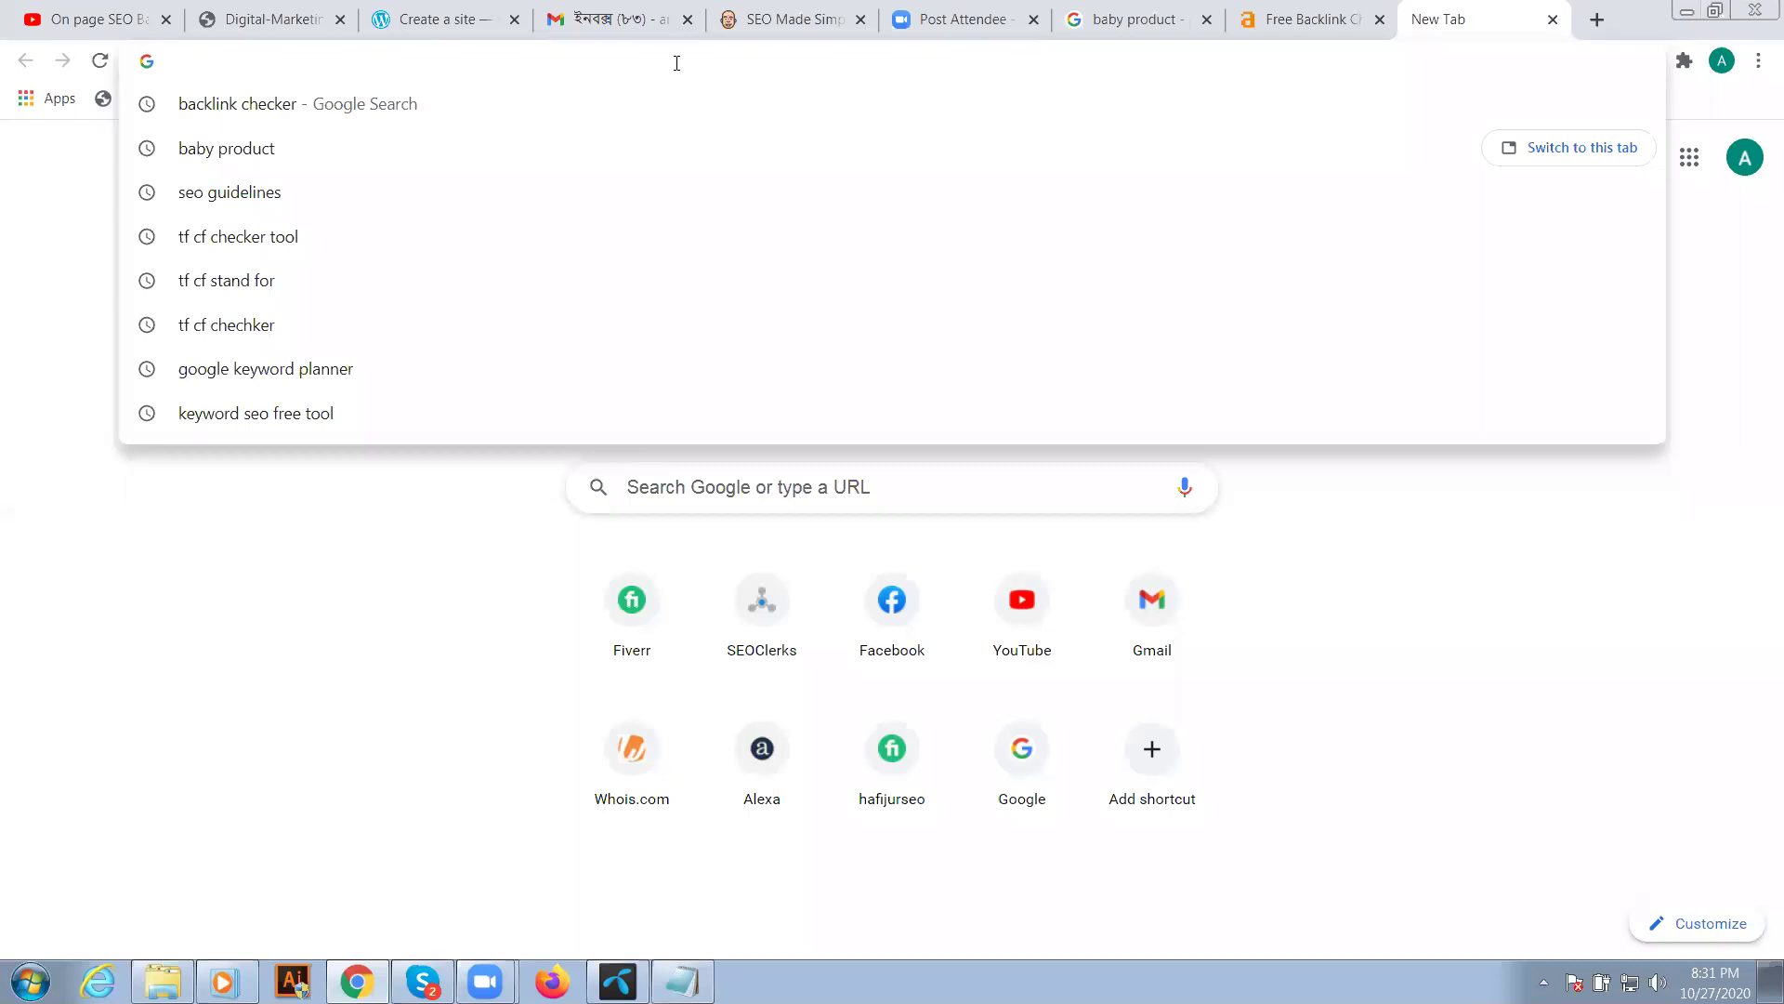
type("e")
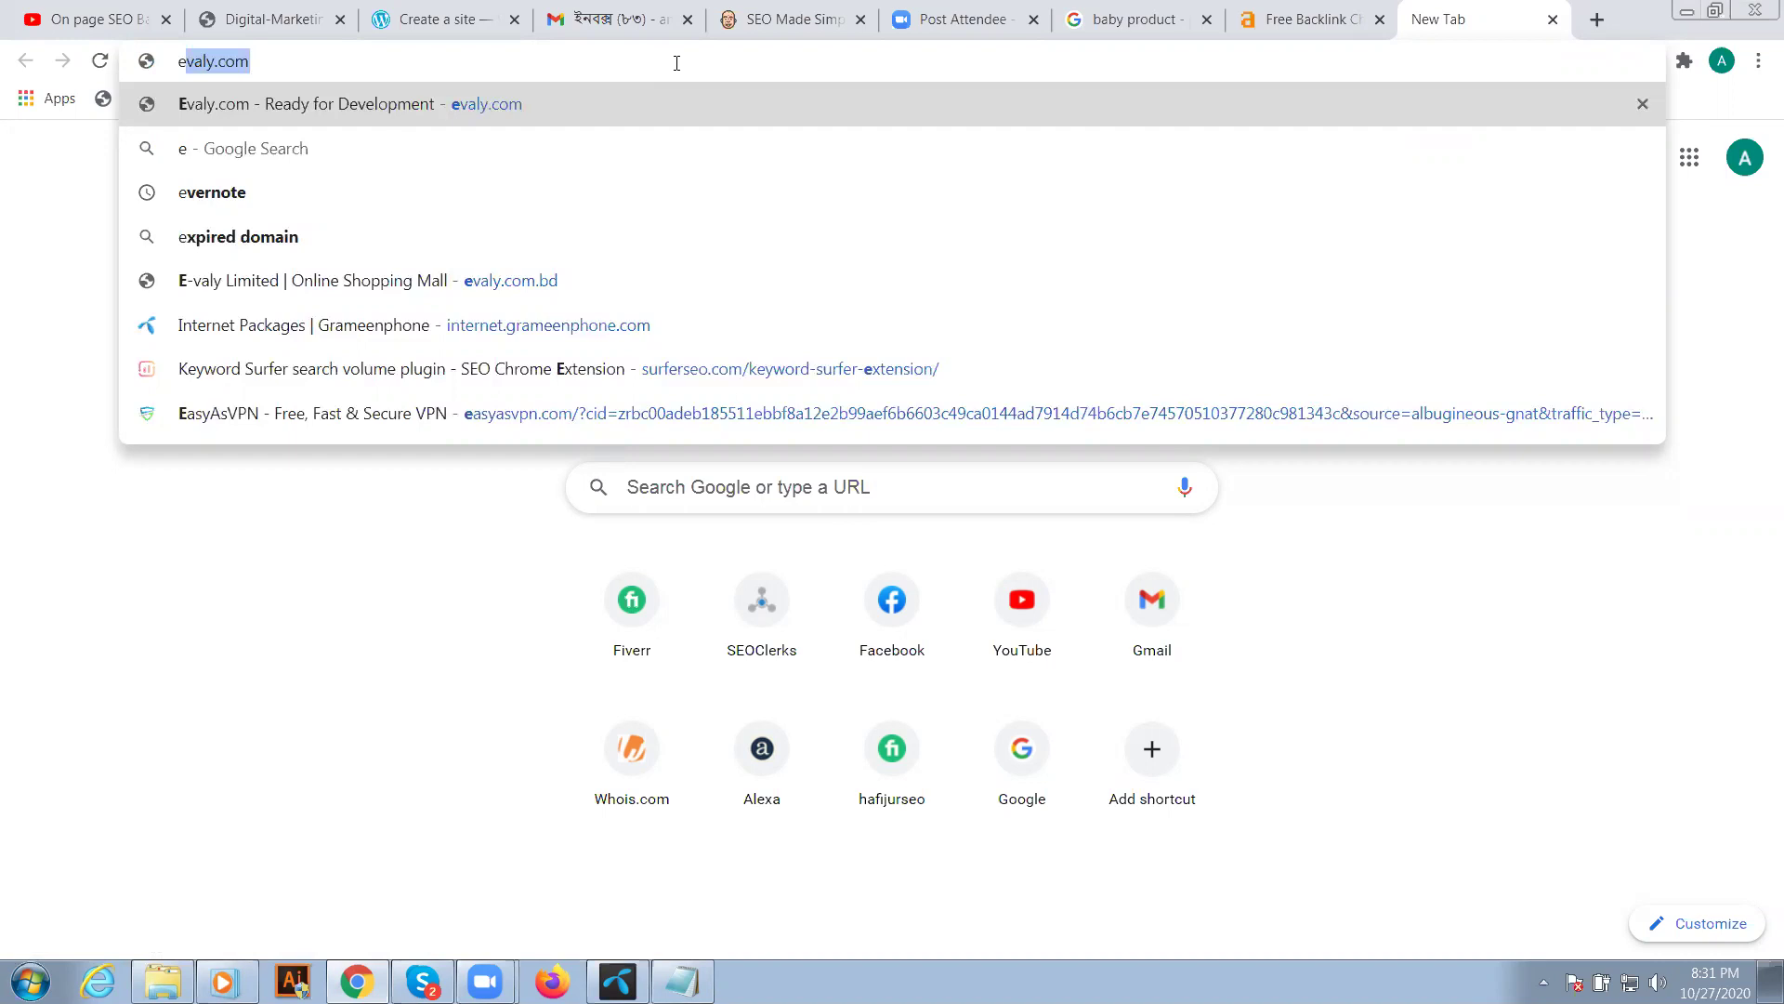
key("BackSpace")
key("BackSpace")
type("b")
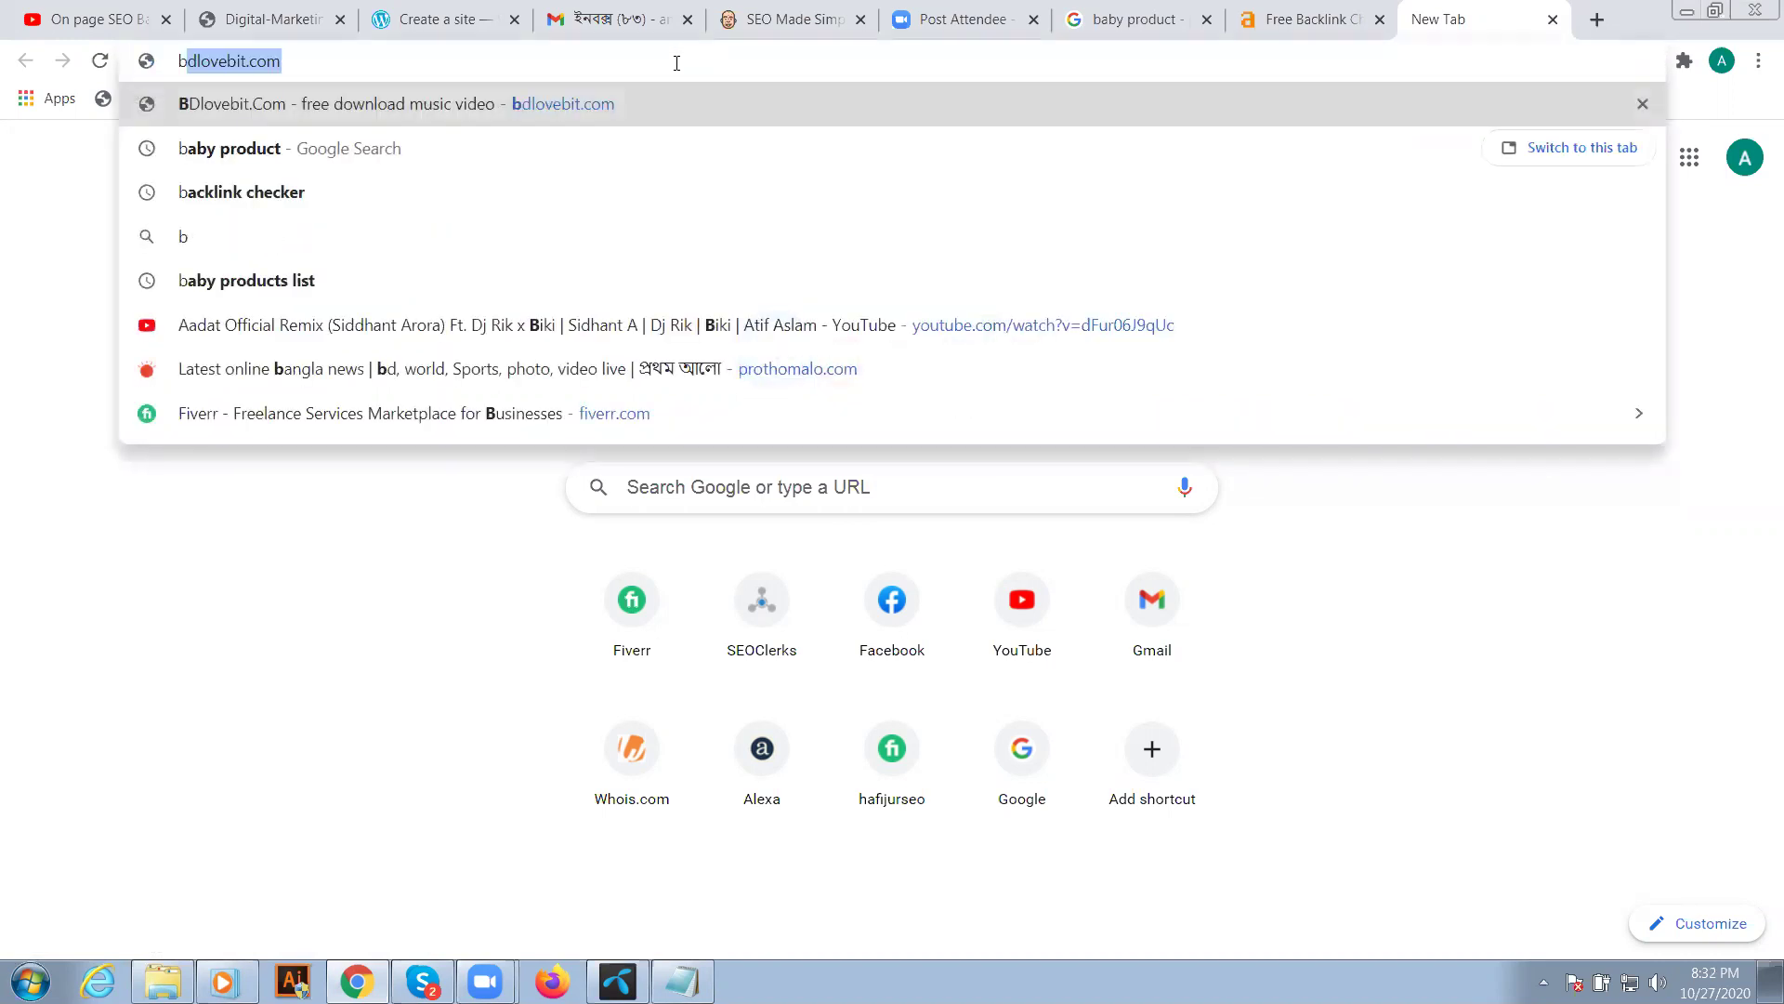
type("ikroy")
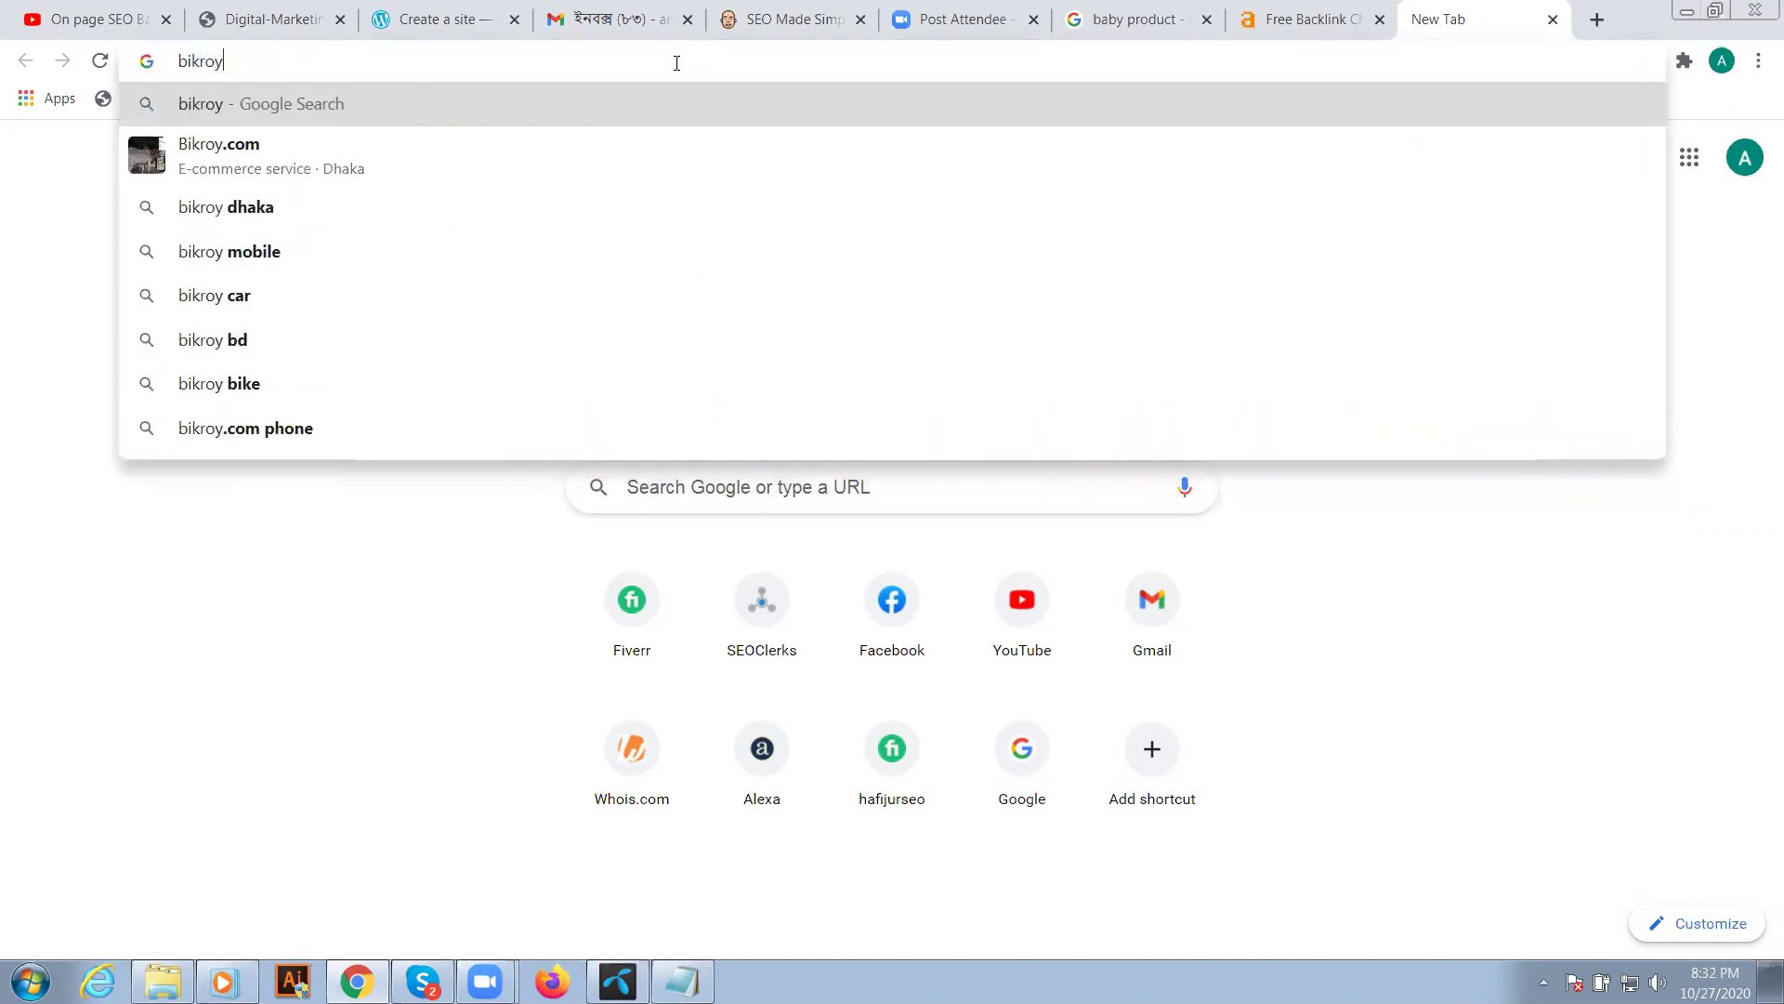
type(".com")
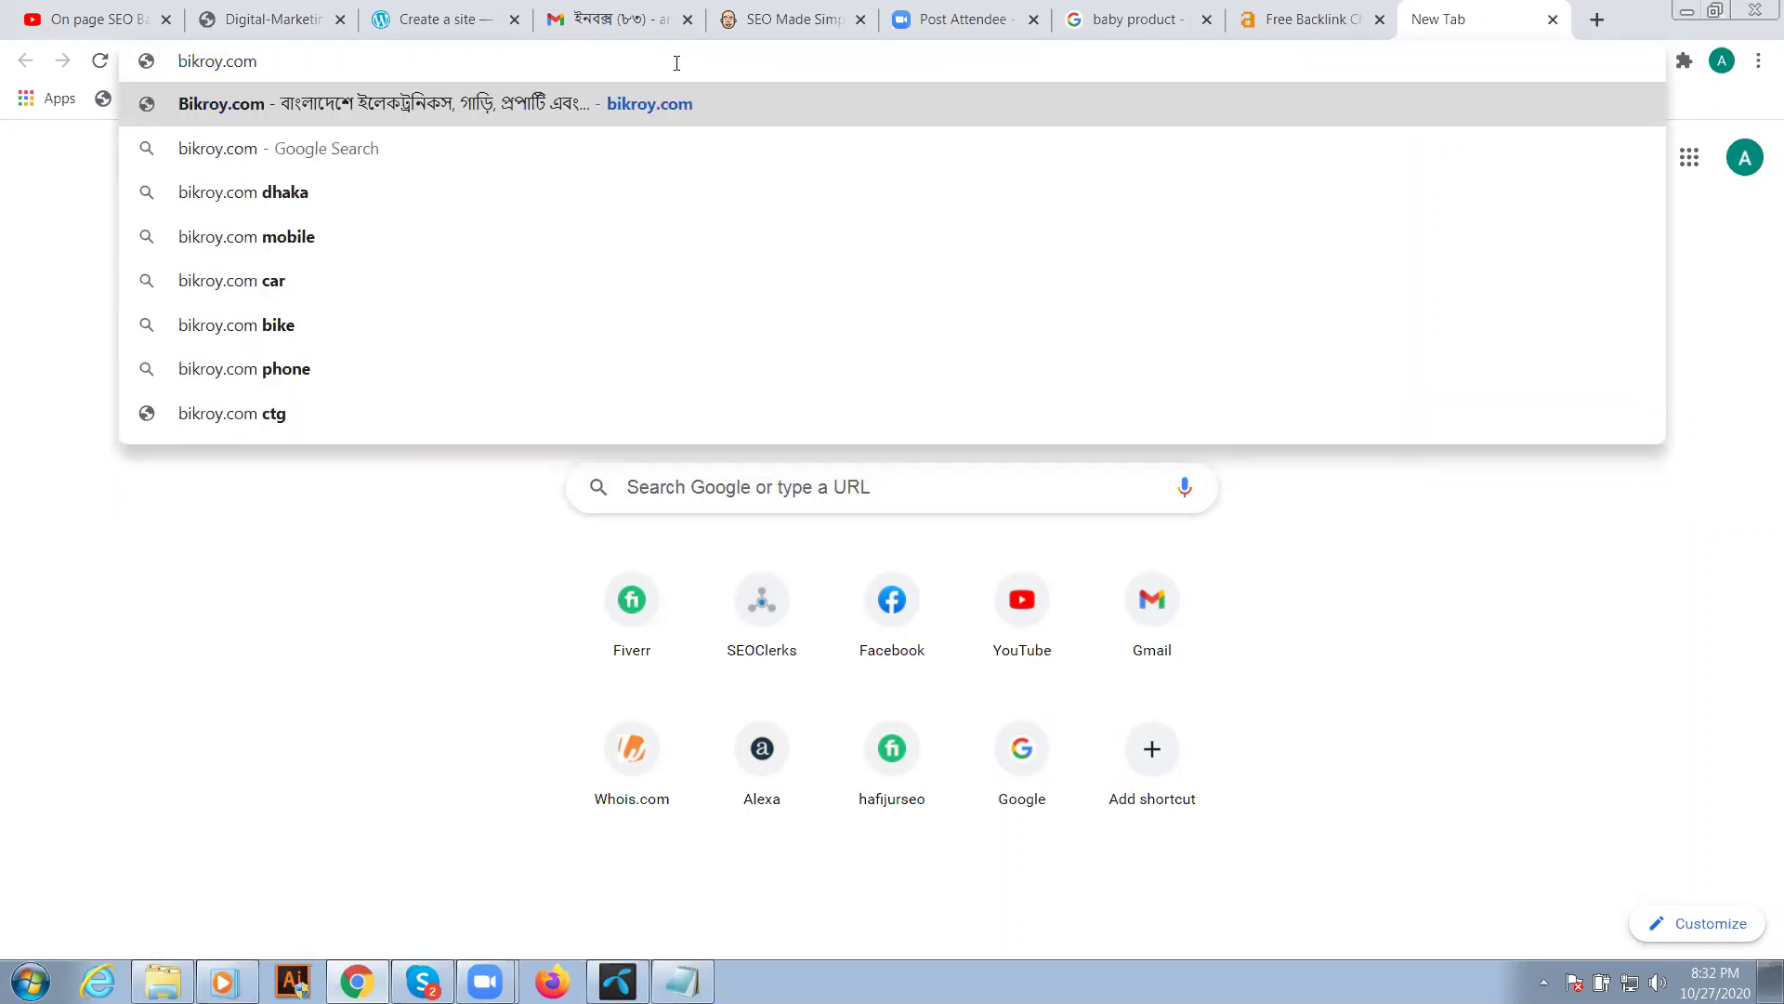
key("Return")
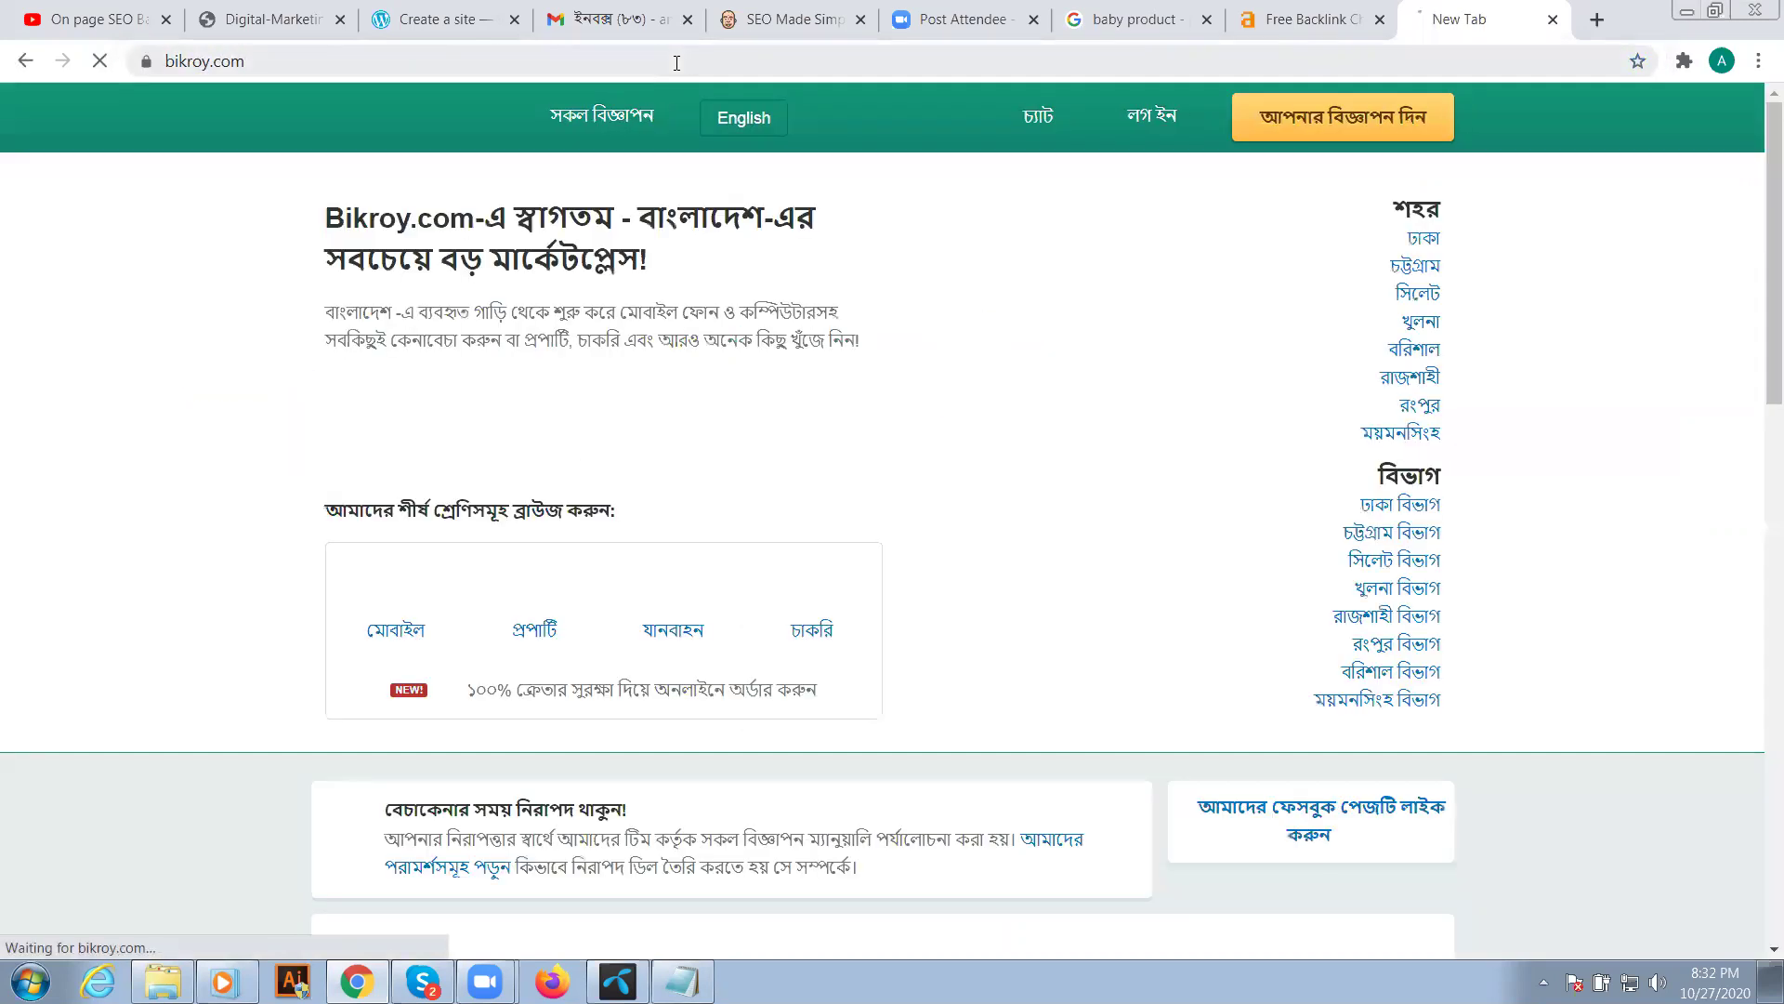
- Copy the bikroy.com address, dismiss the notification prompt, and switch back to the Ahrefs tab
left_click(500, 68)
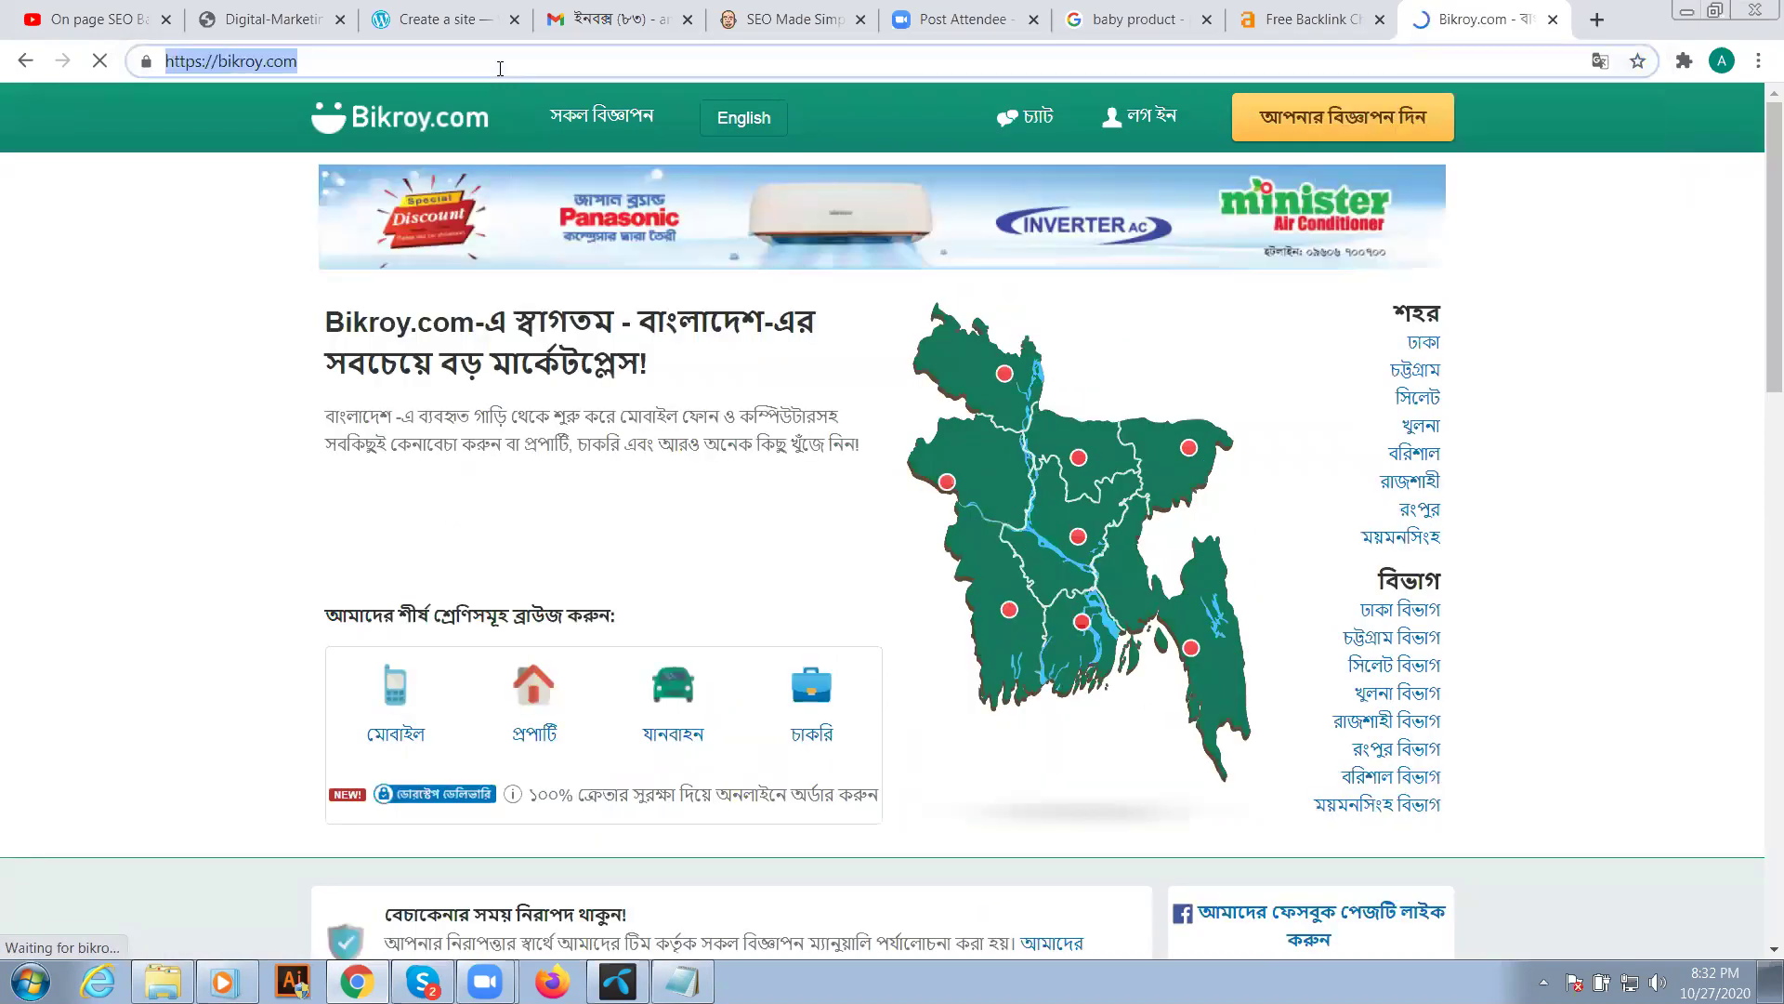
left_click(526, 68)
key("ctrl+shift+Left")
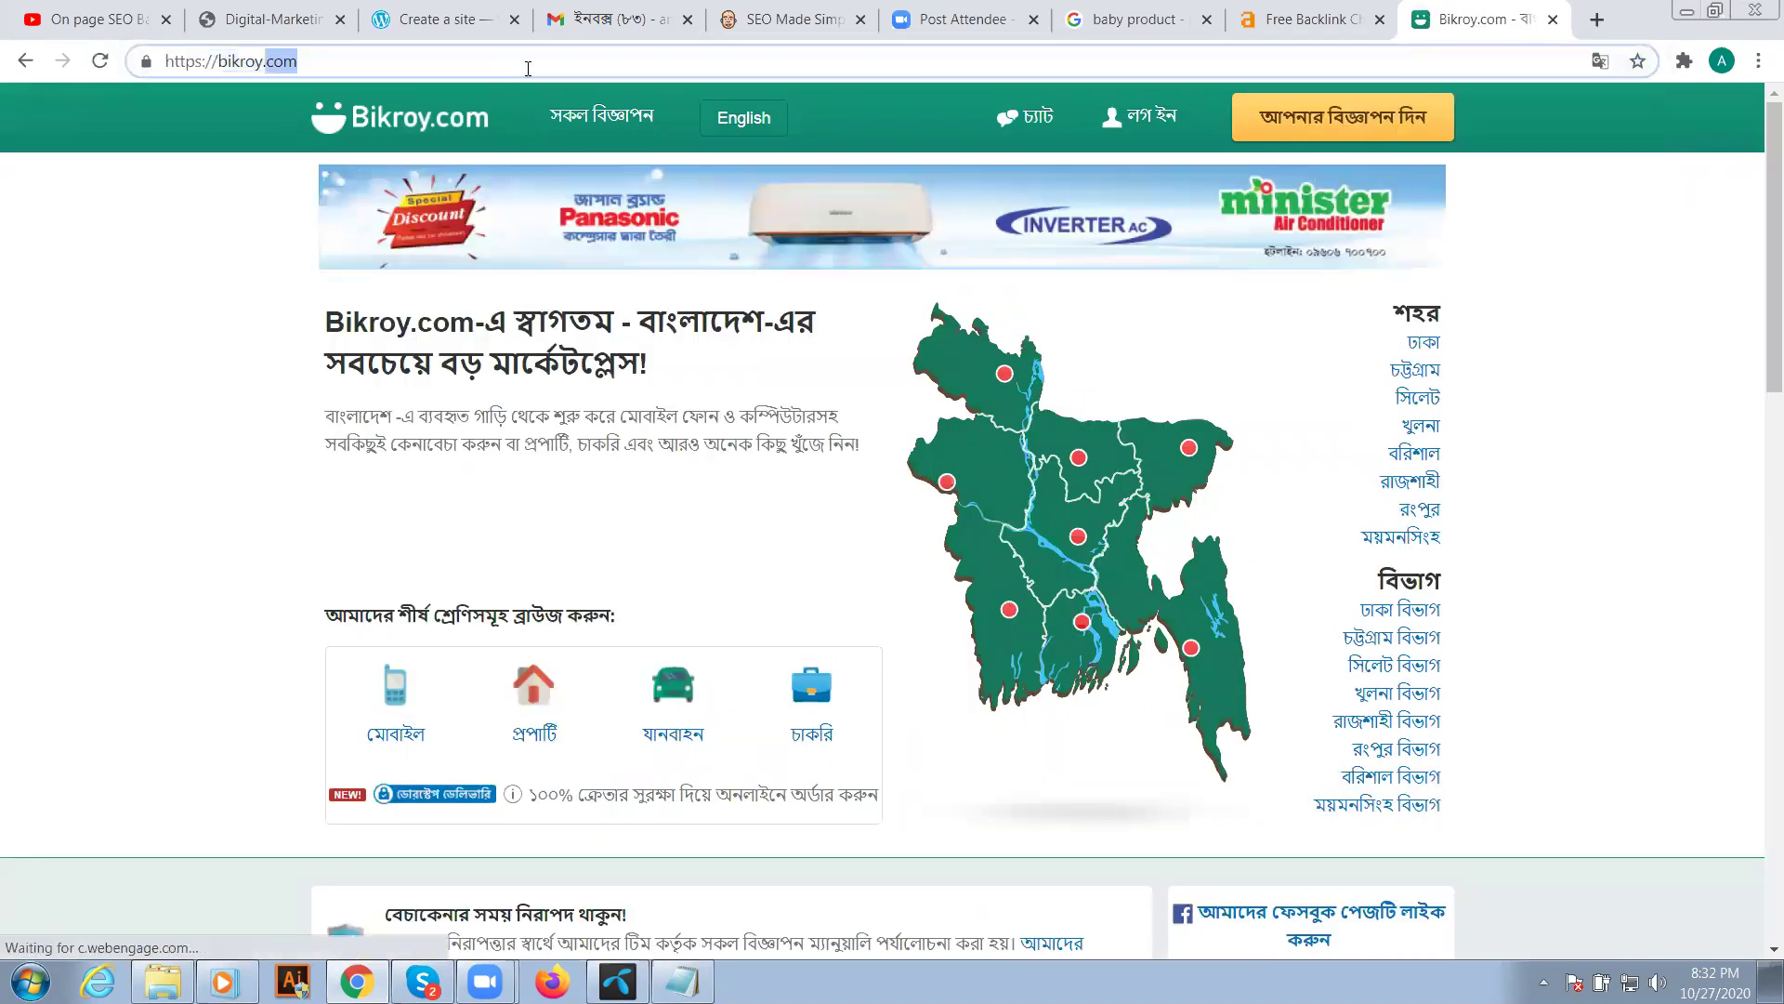
key("shift+Home")
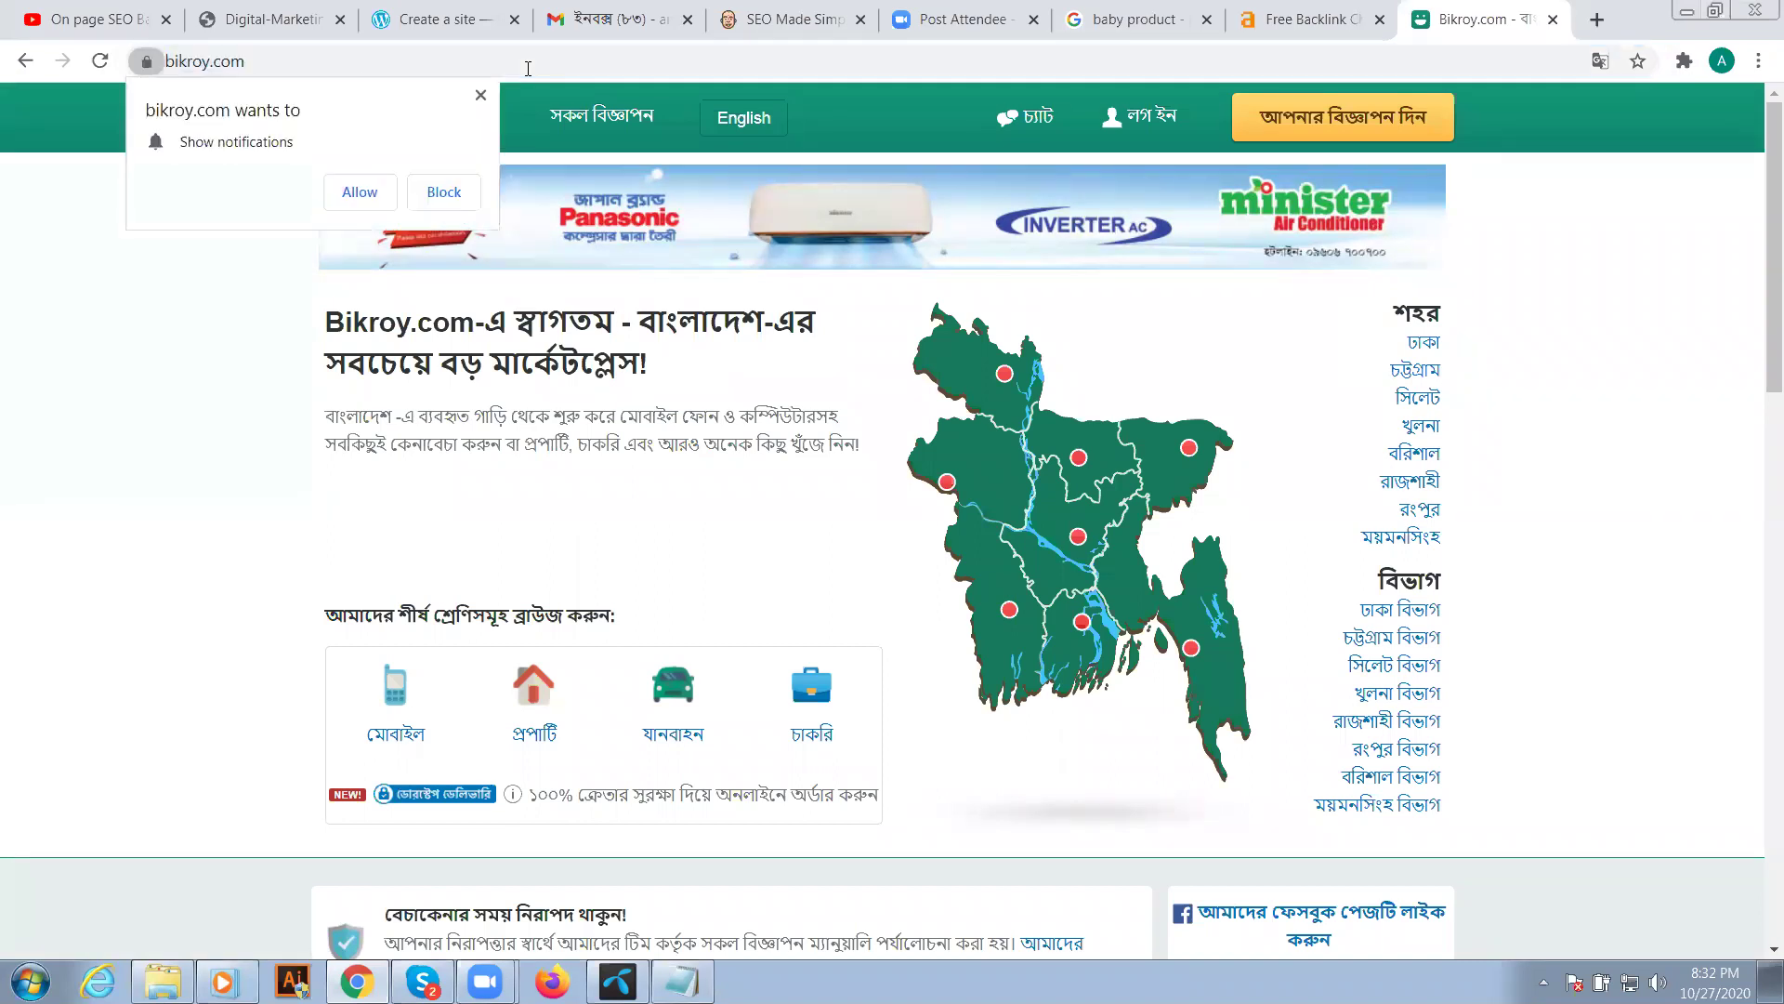
double_click(591, 63)
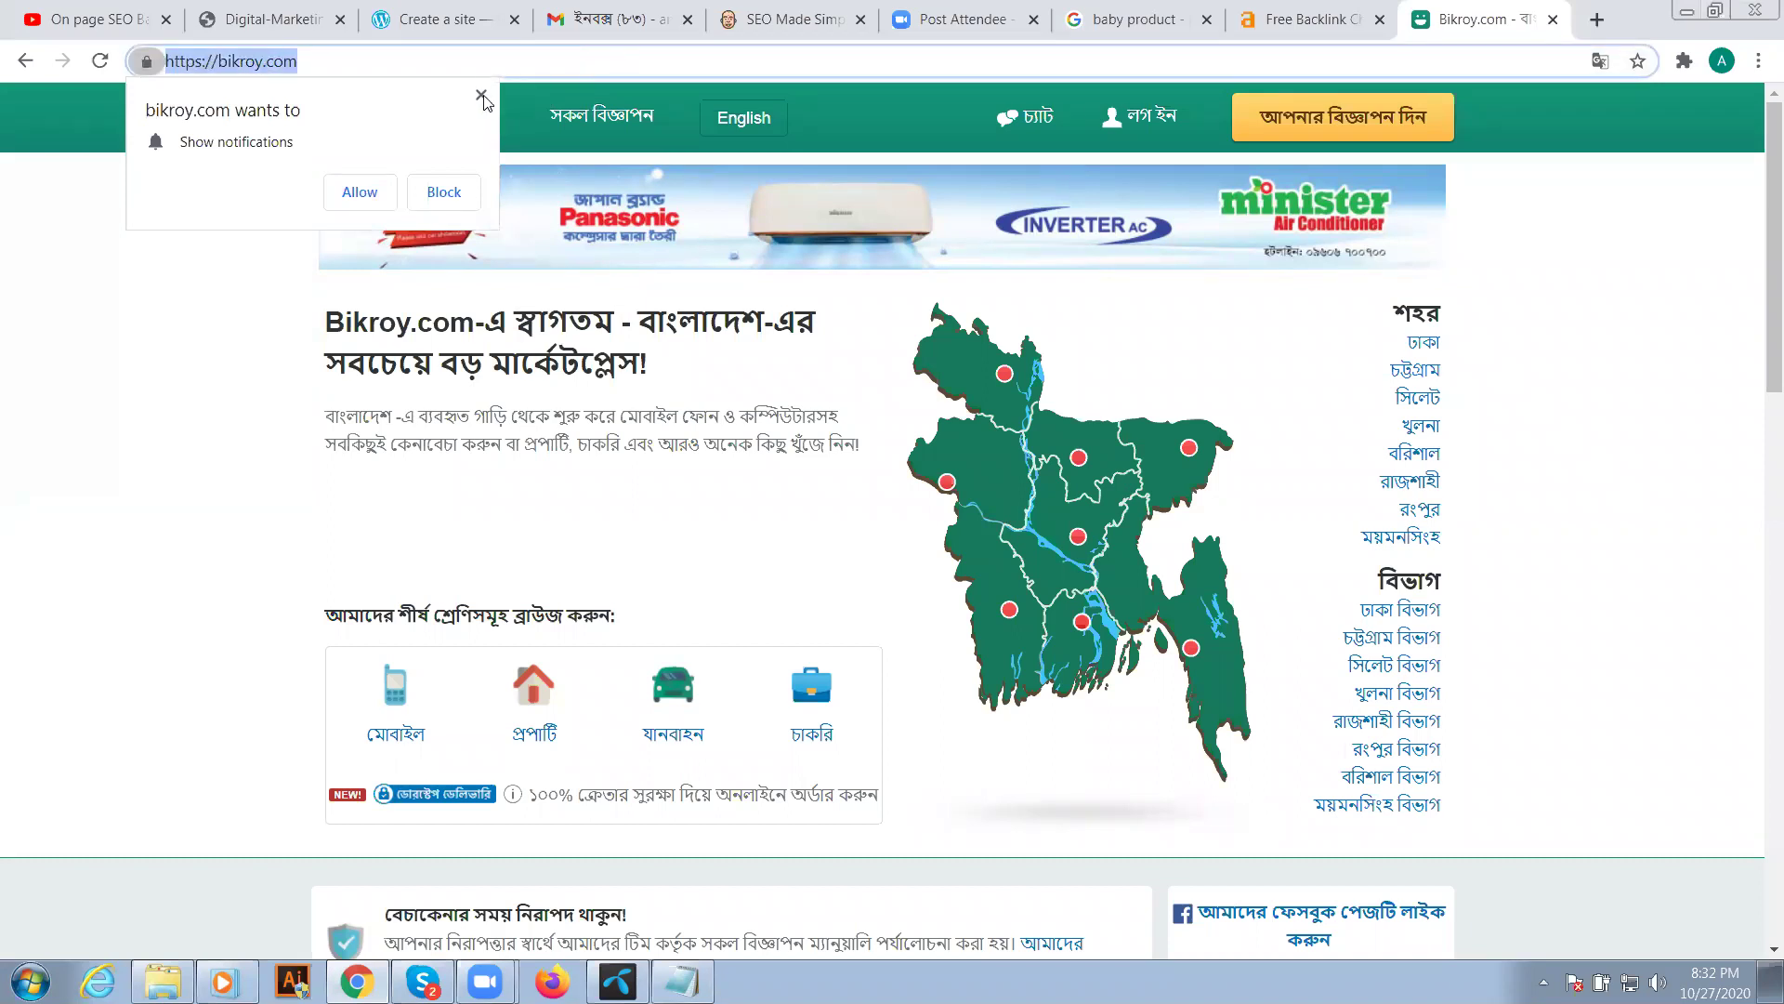
left_click(481, 96)
left_click(587, 63)
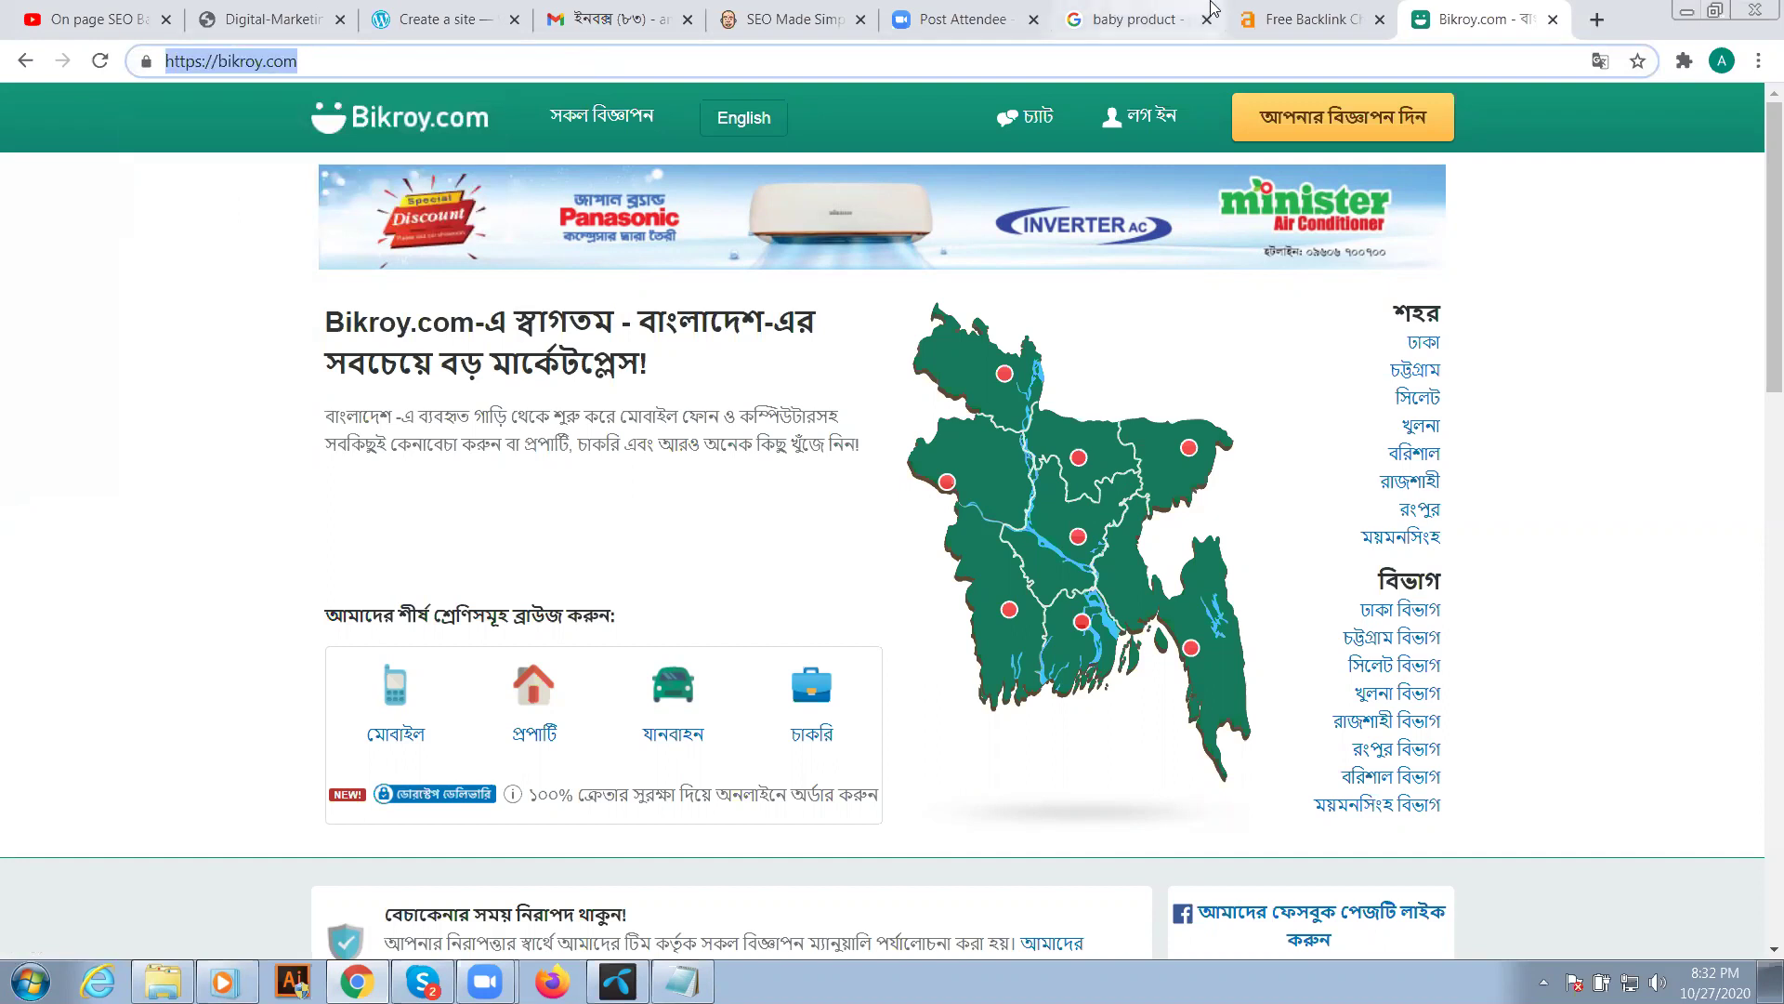
left_click(1261, 7)
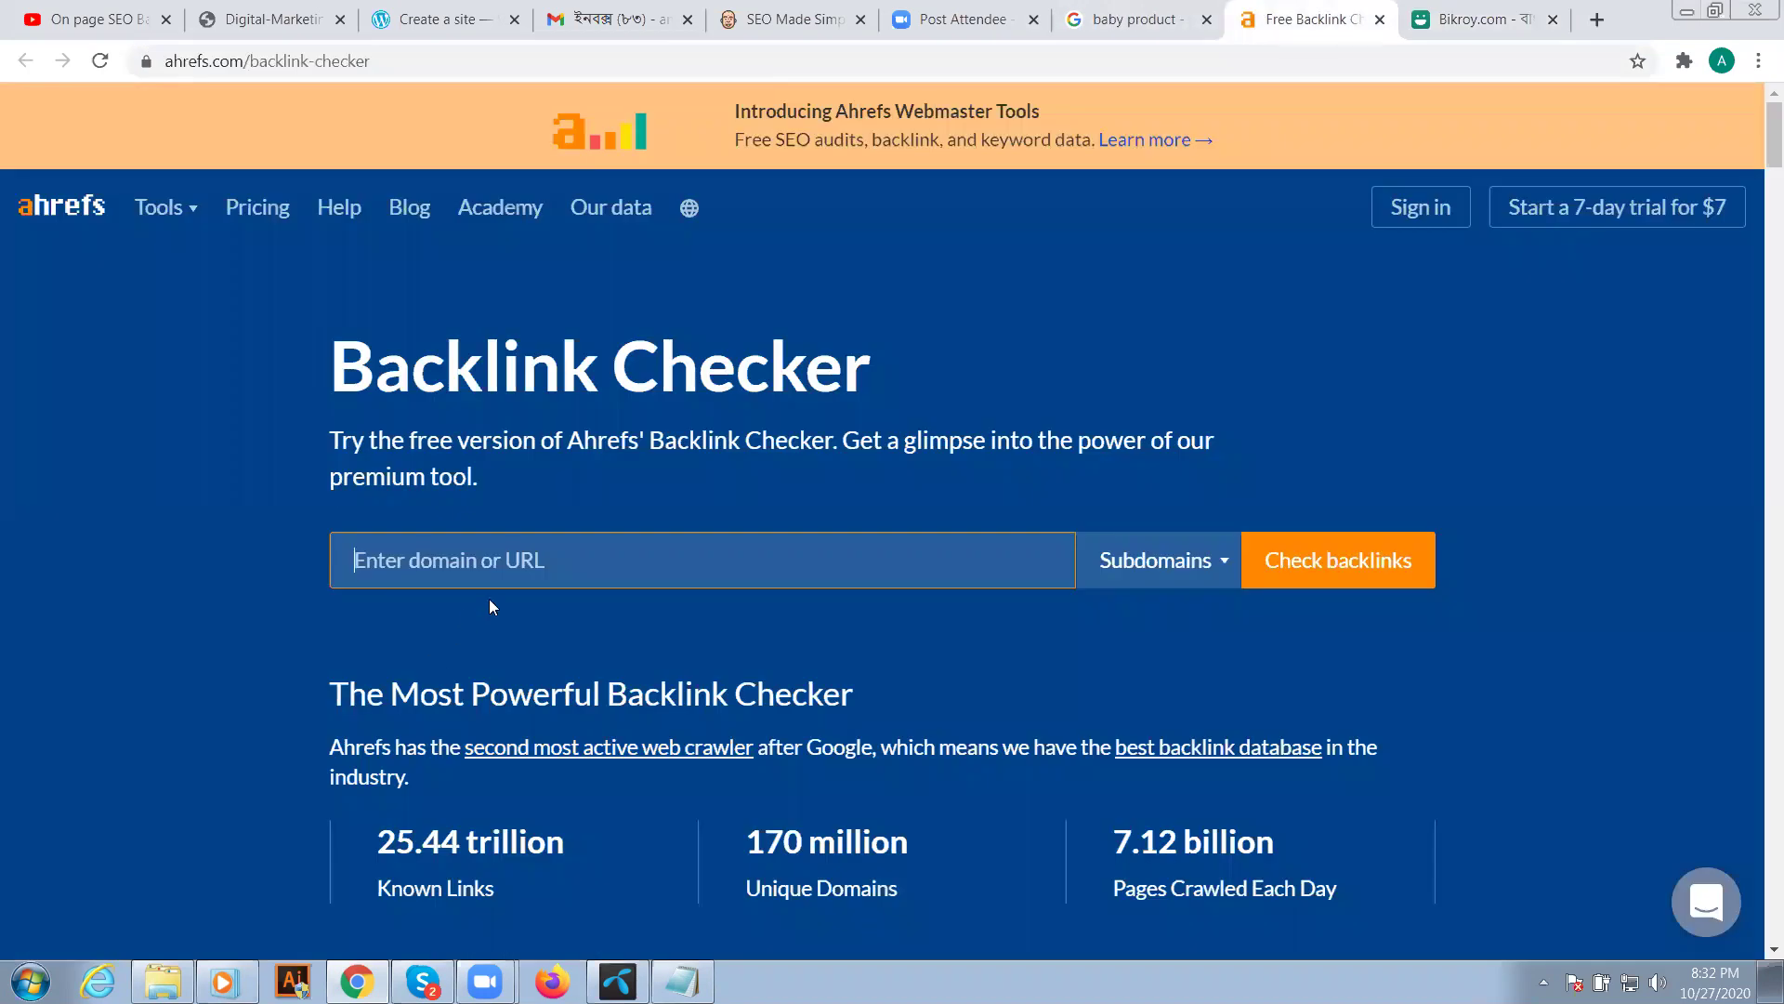
type("https://bikroy.com/")
key("BackSpace")
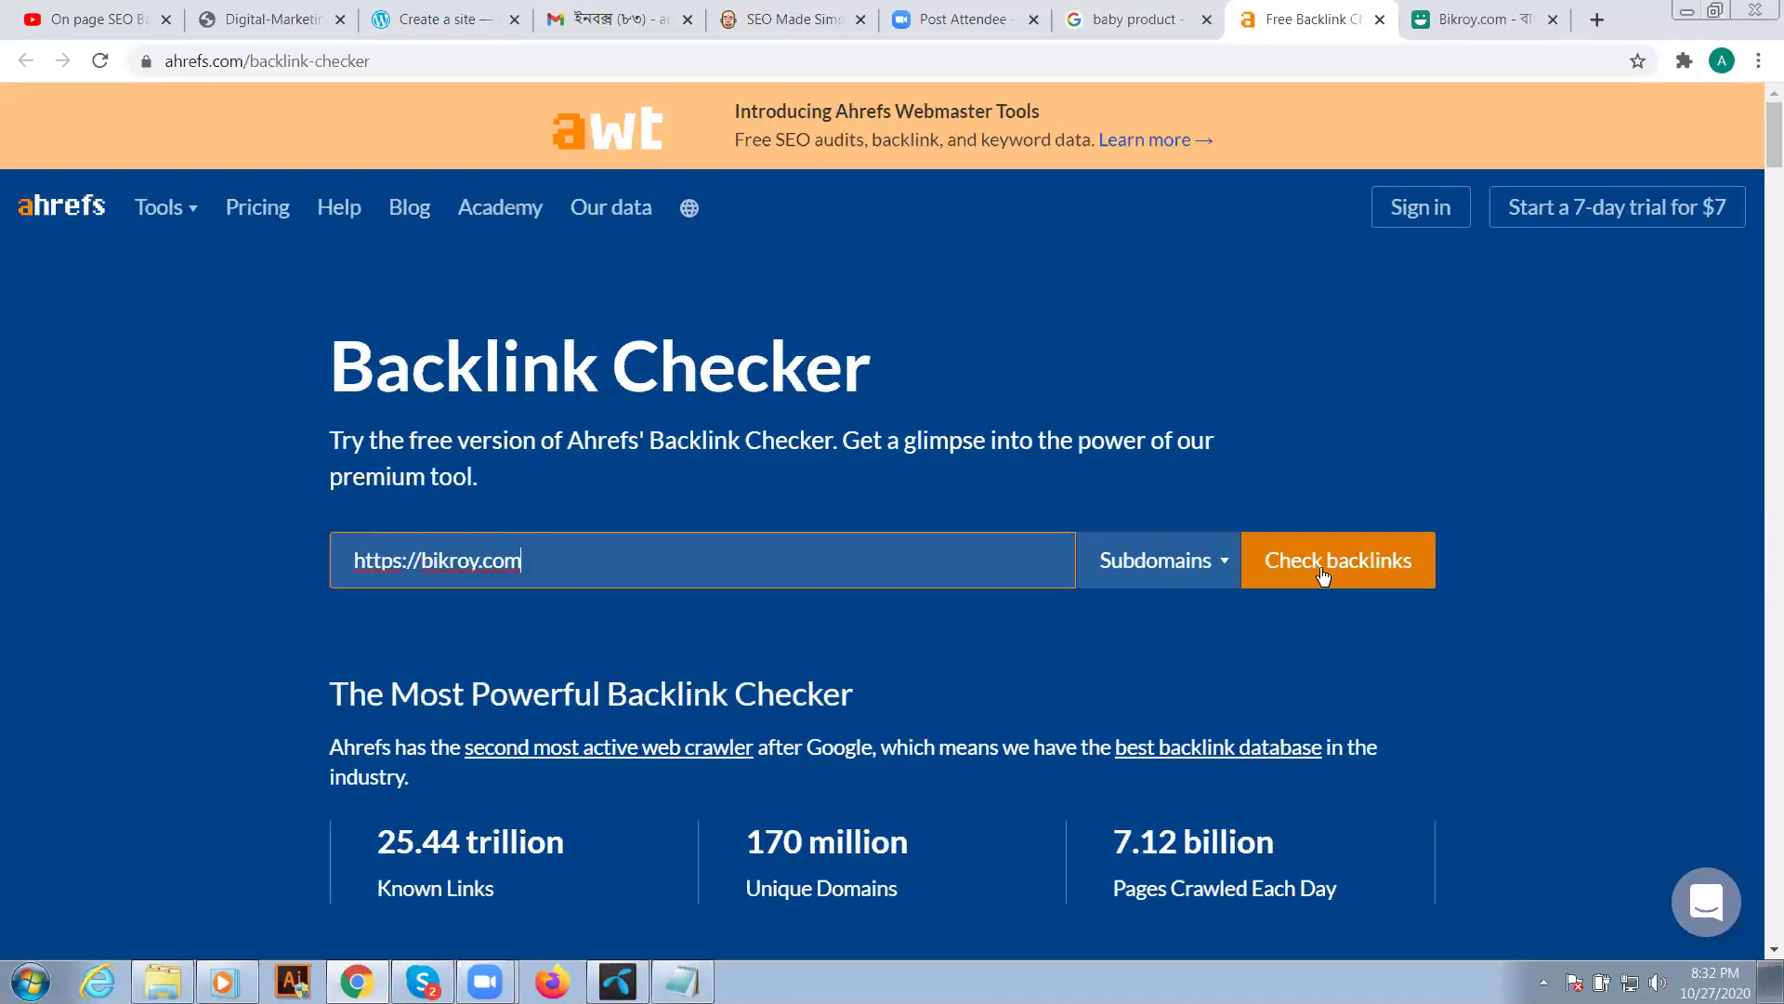
left_click(1325, 576)
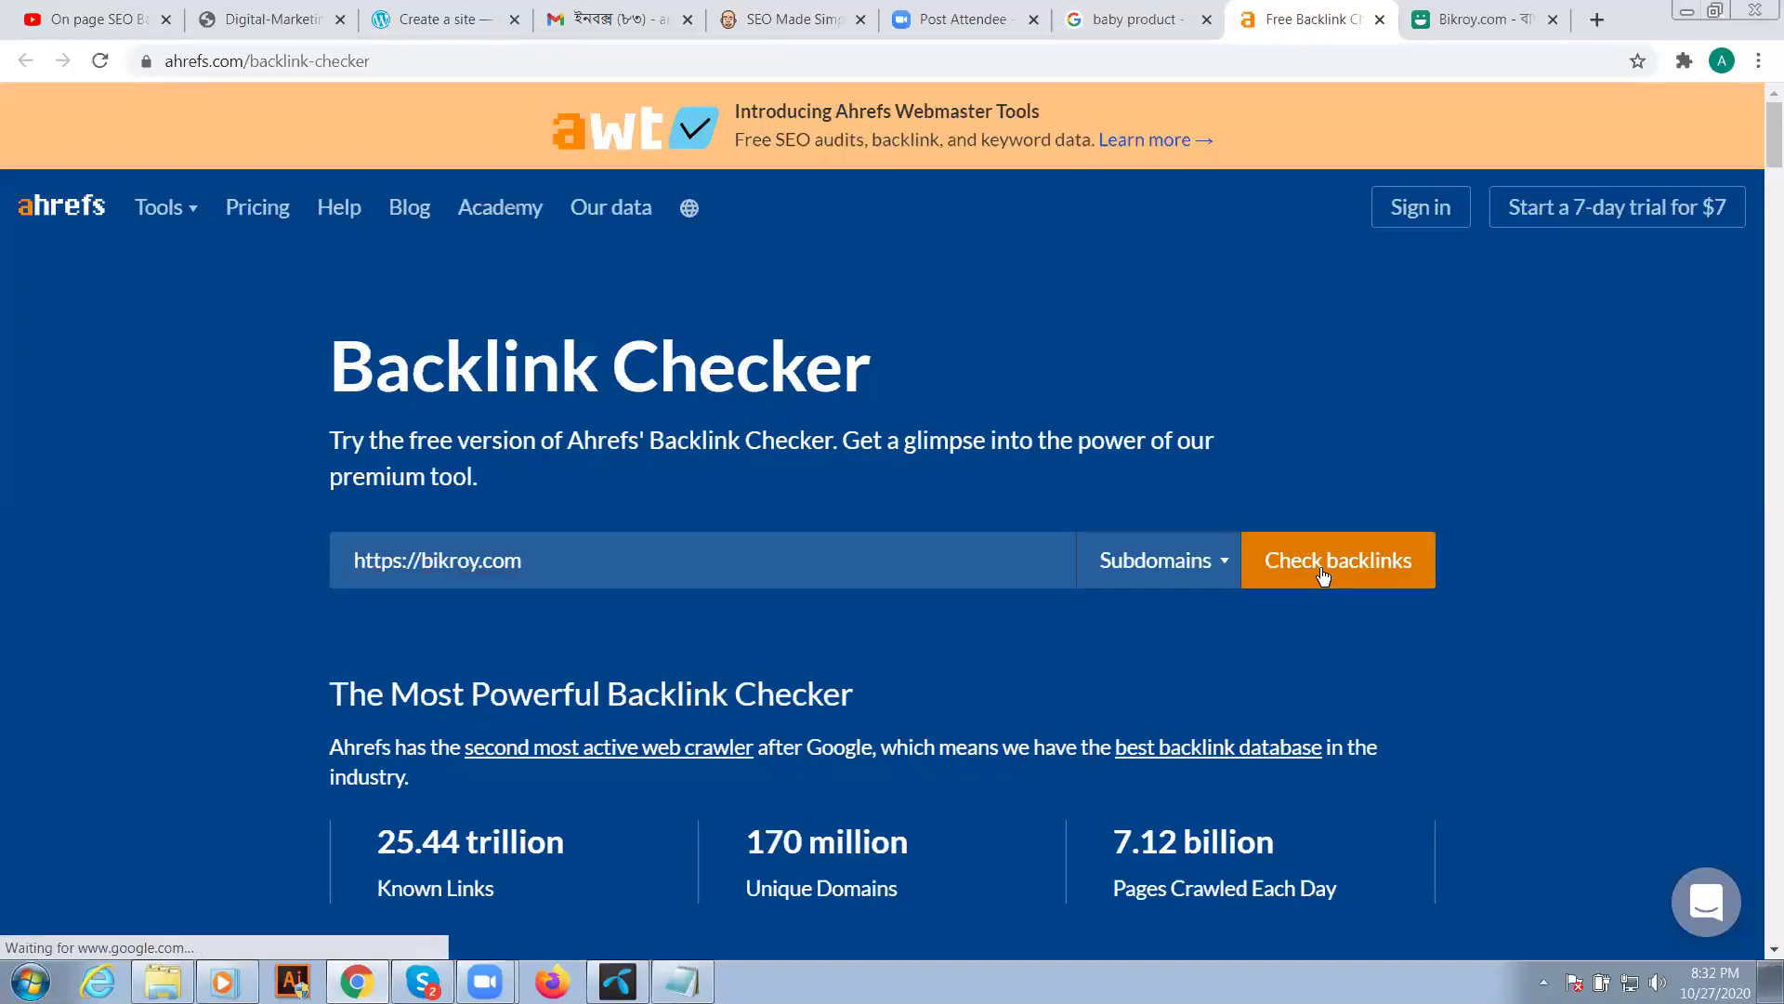
- Pass the reCAPTCHA and review bikroy.com's 188,459 backlinks, 1,627 referring domains and 70% dofollow
left_click(1124, 486)
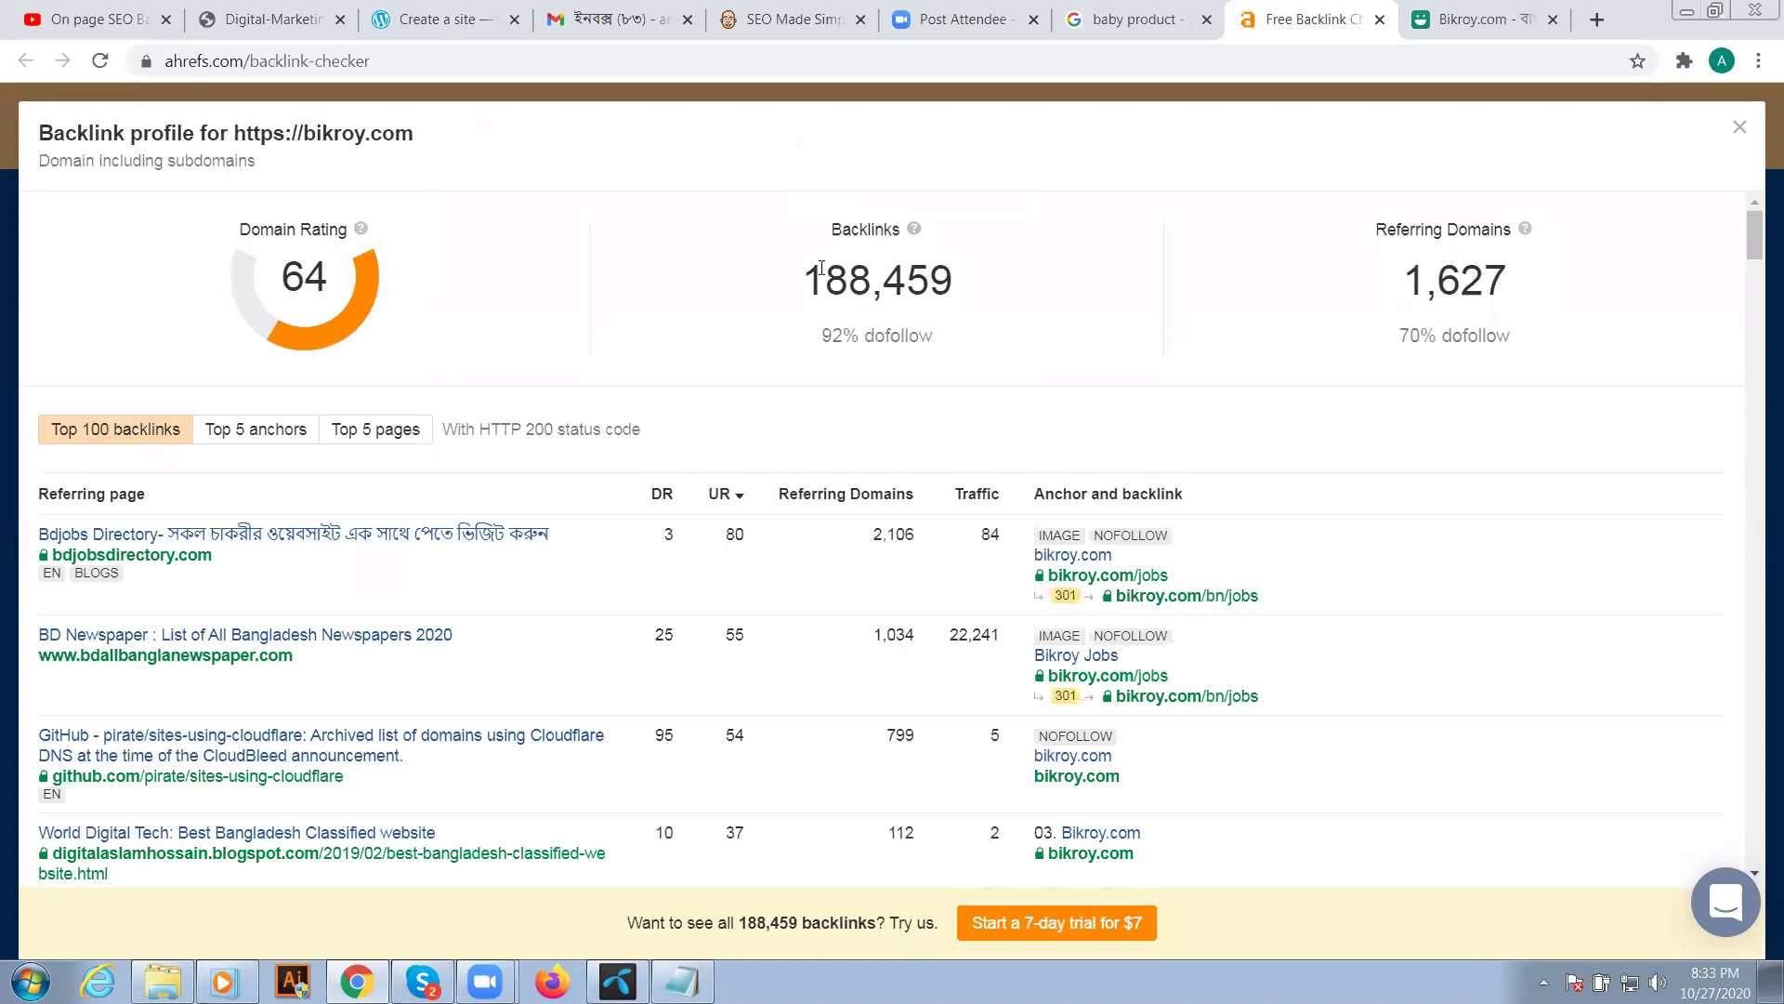
left_click_drag(805, 275, 984, 280)
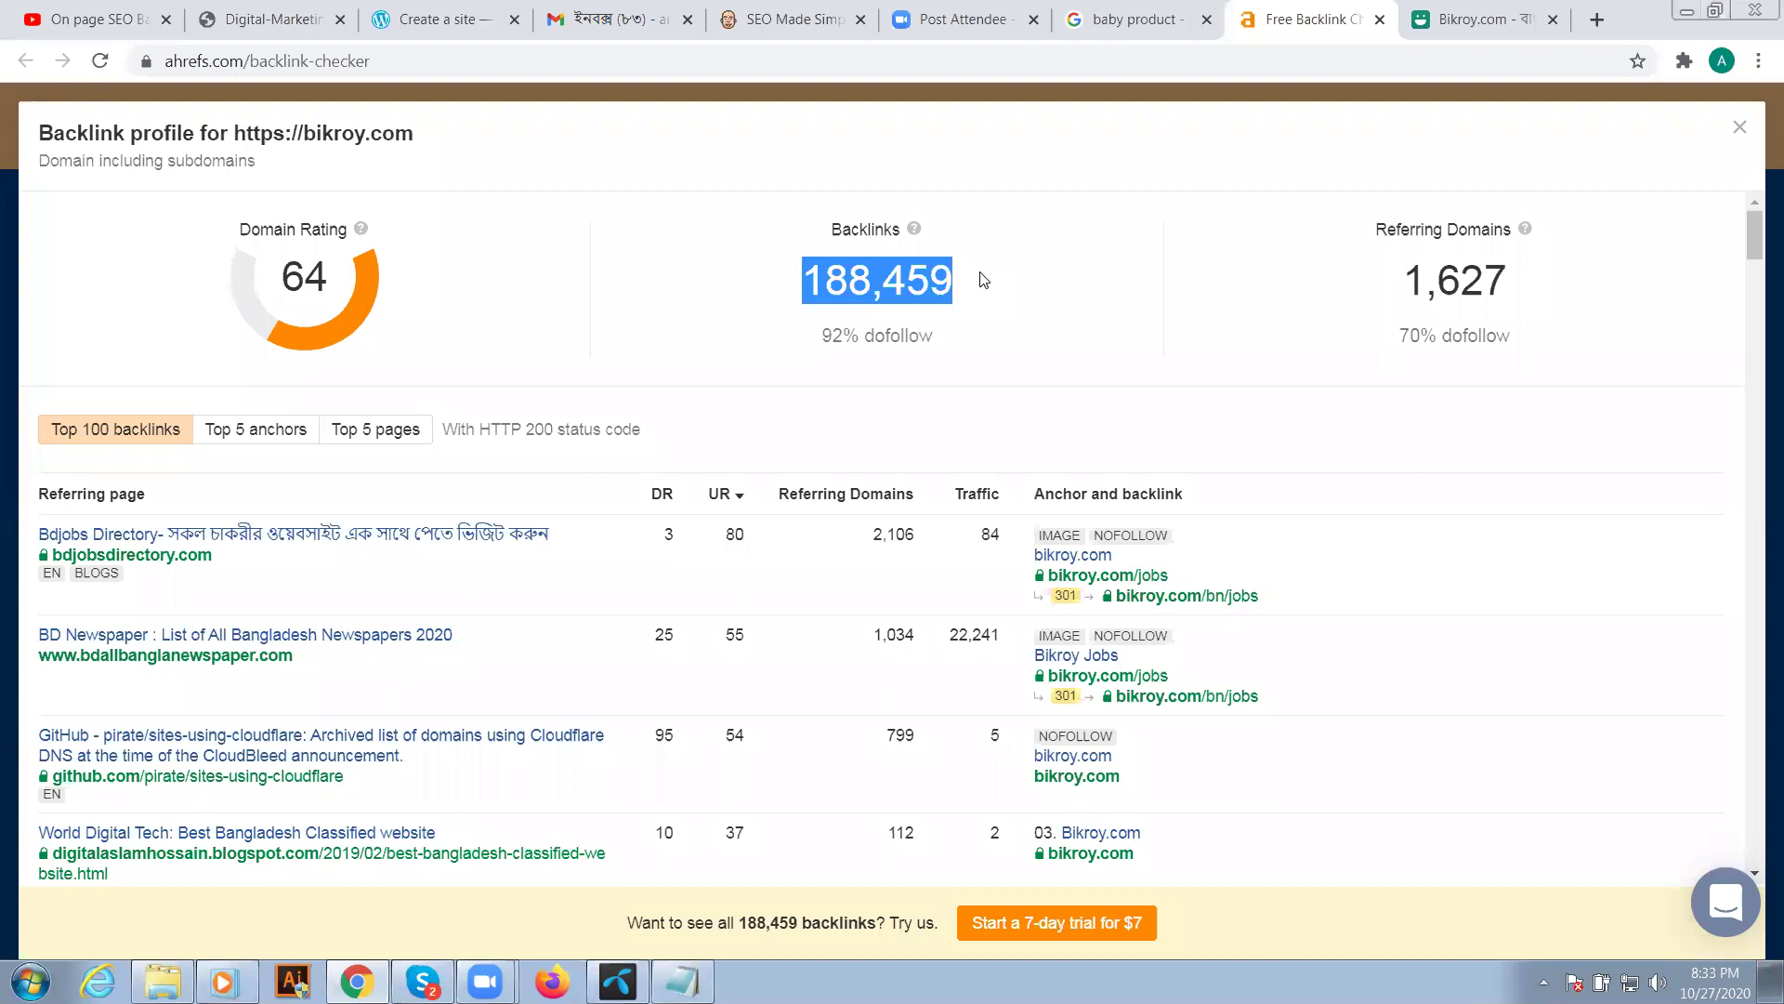
left_click(1381, 228)
left_click_drag(1381, 228, 1550, 235)
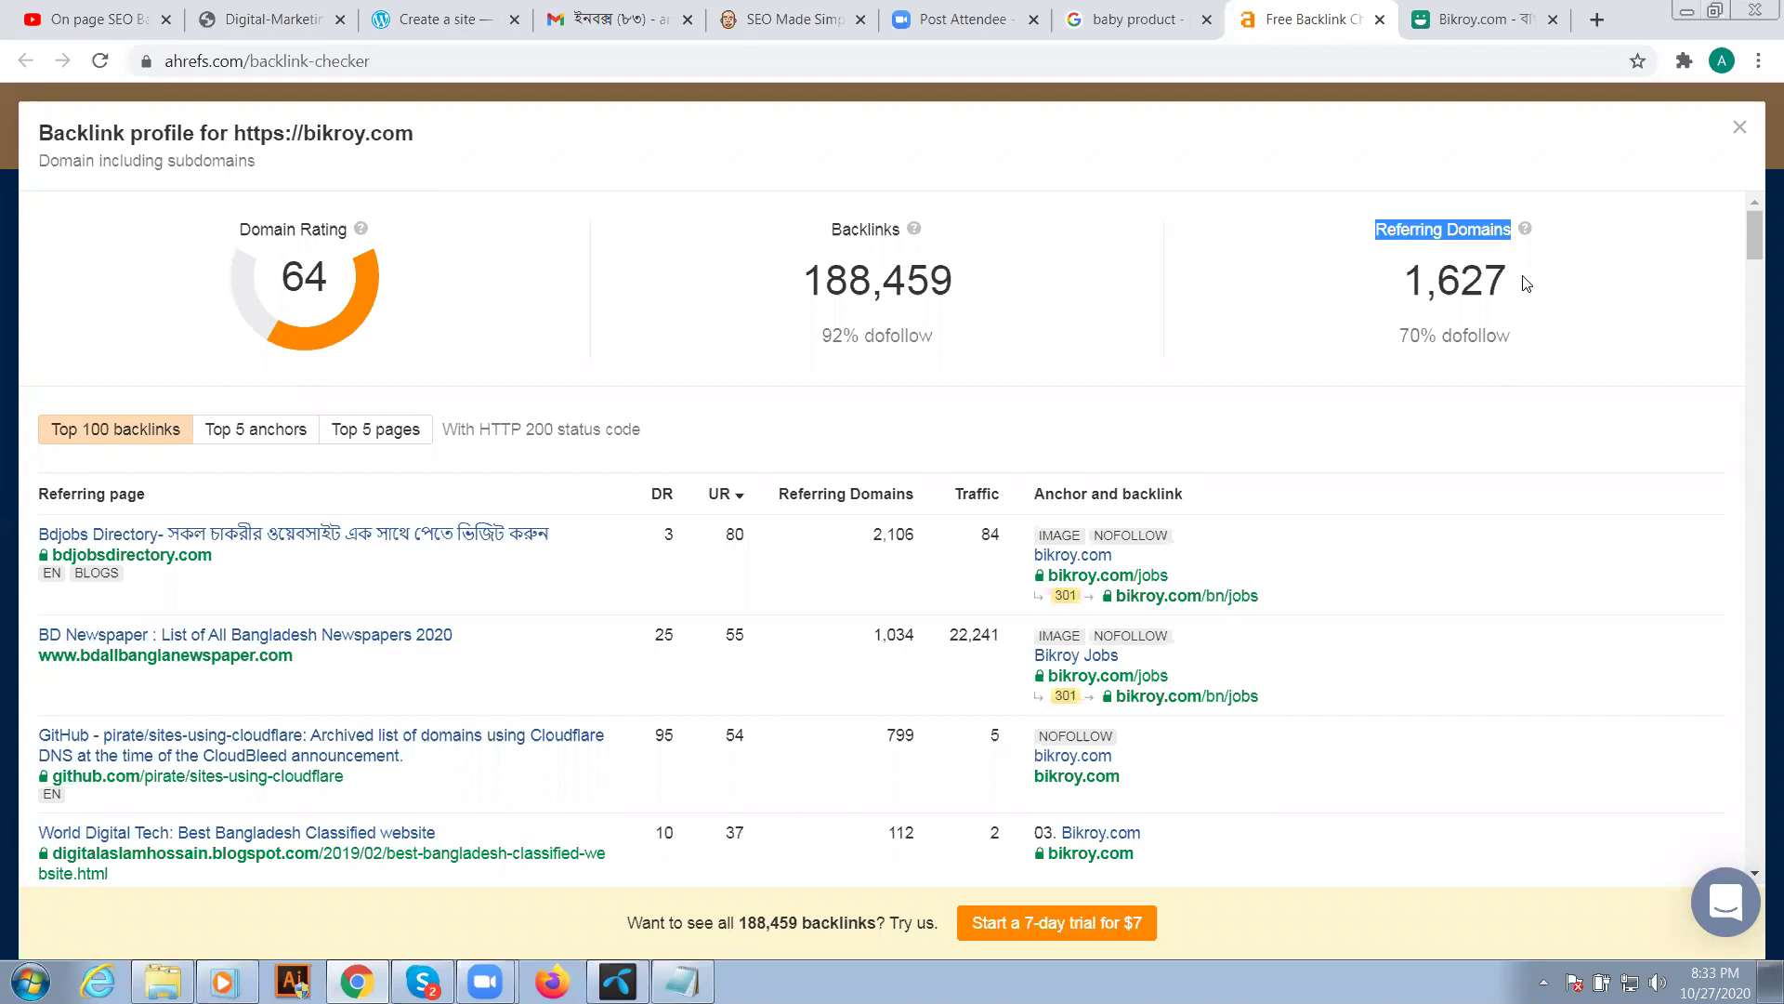
left_click_drag(1525, 288, 1524, 342)
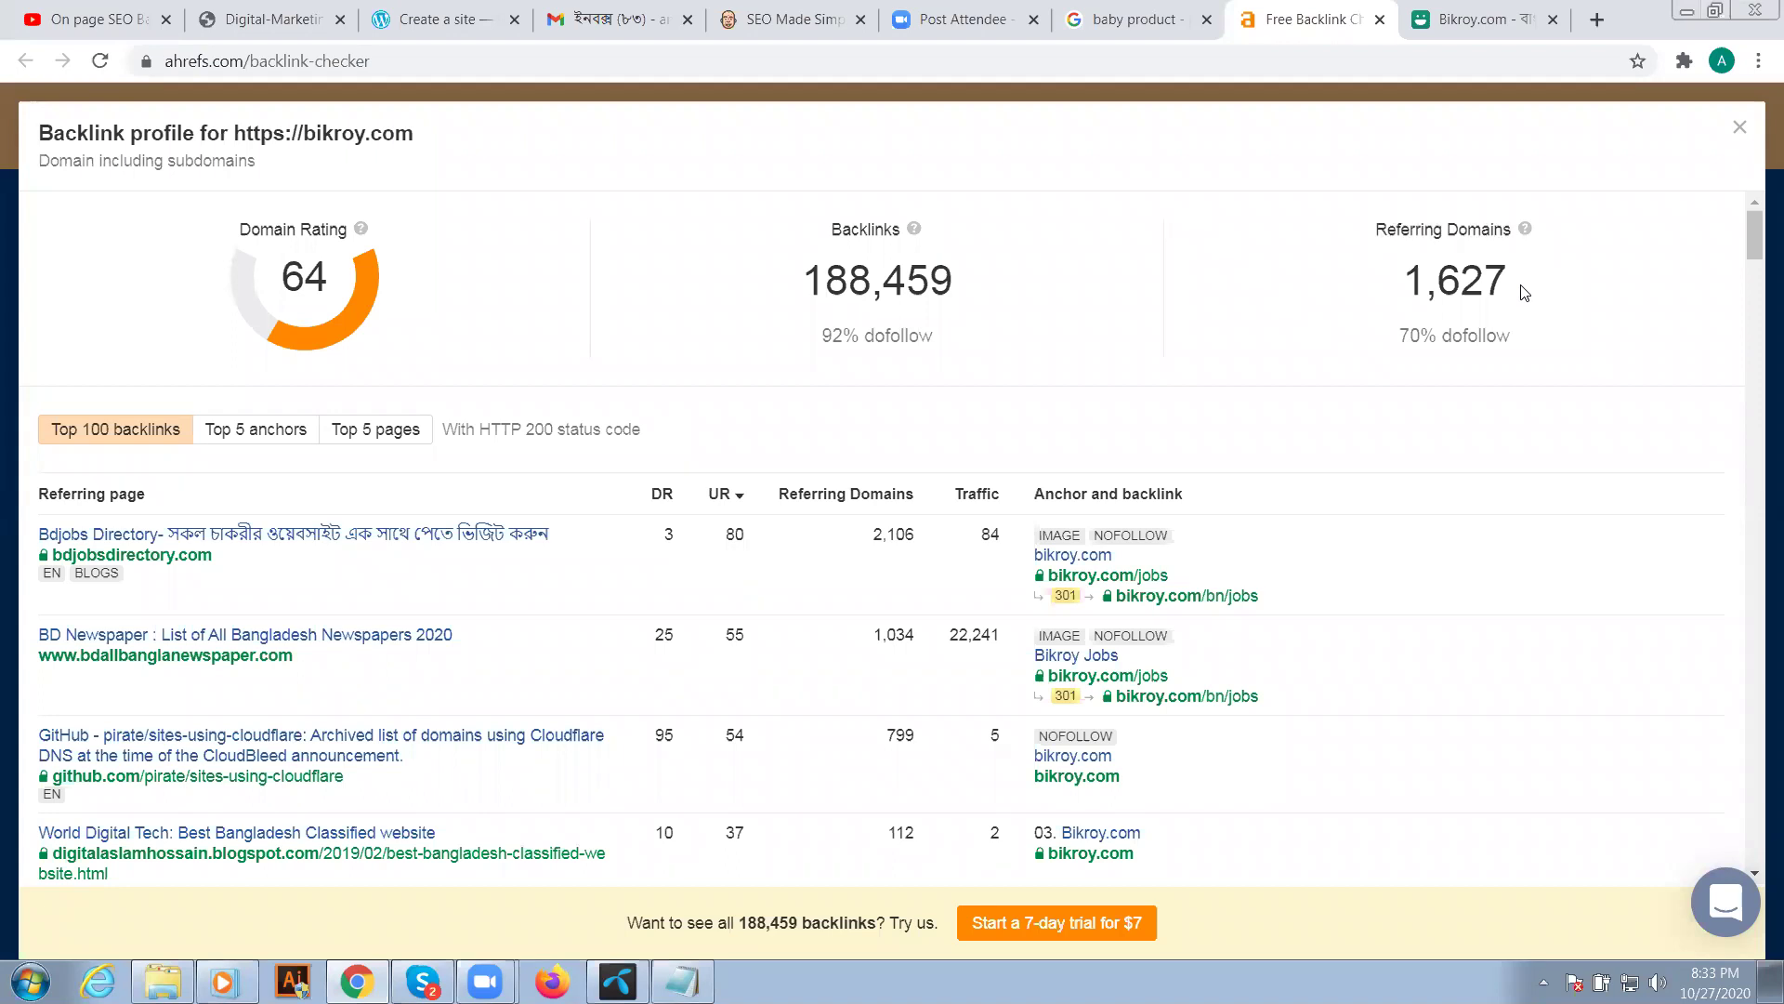
left_click(1535, 330)
double_click(881, 277)
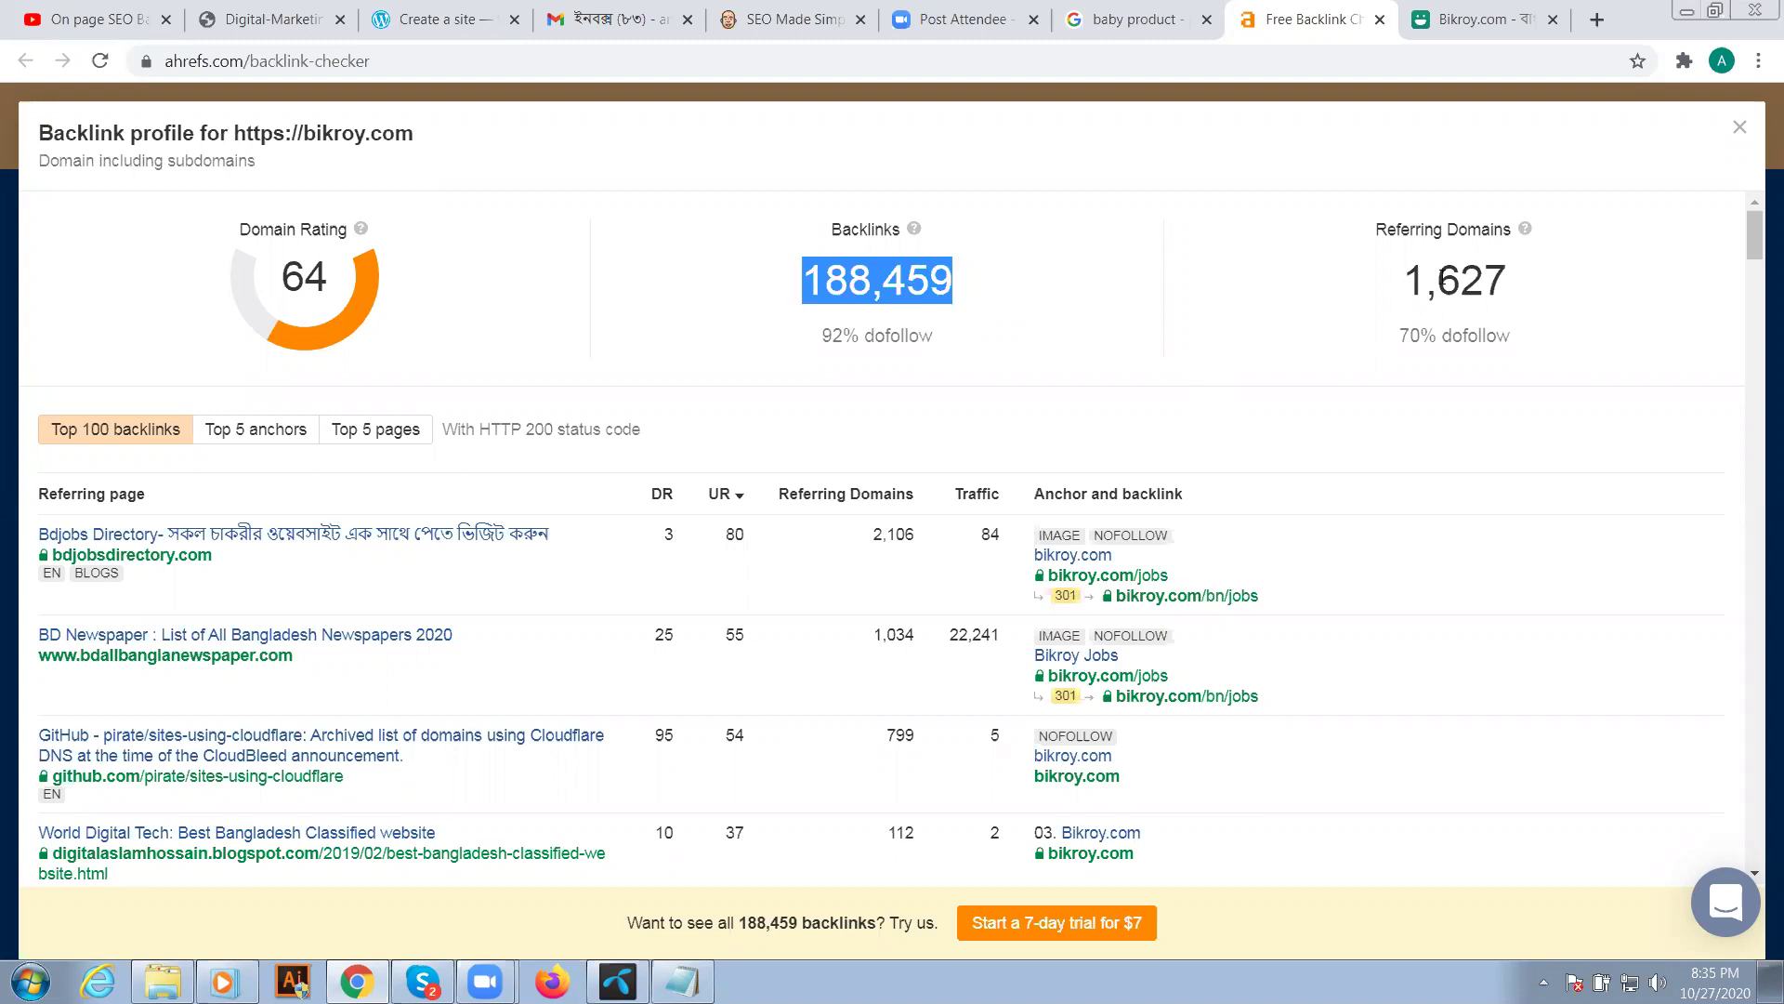
left_click_drag(1421, 279, 1524, 296)
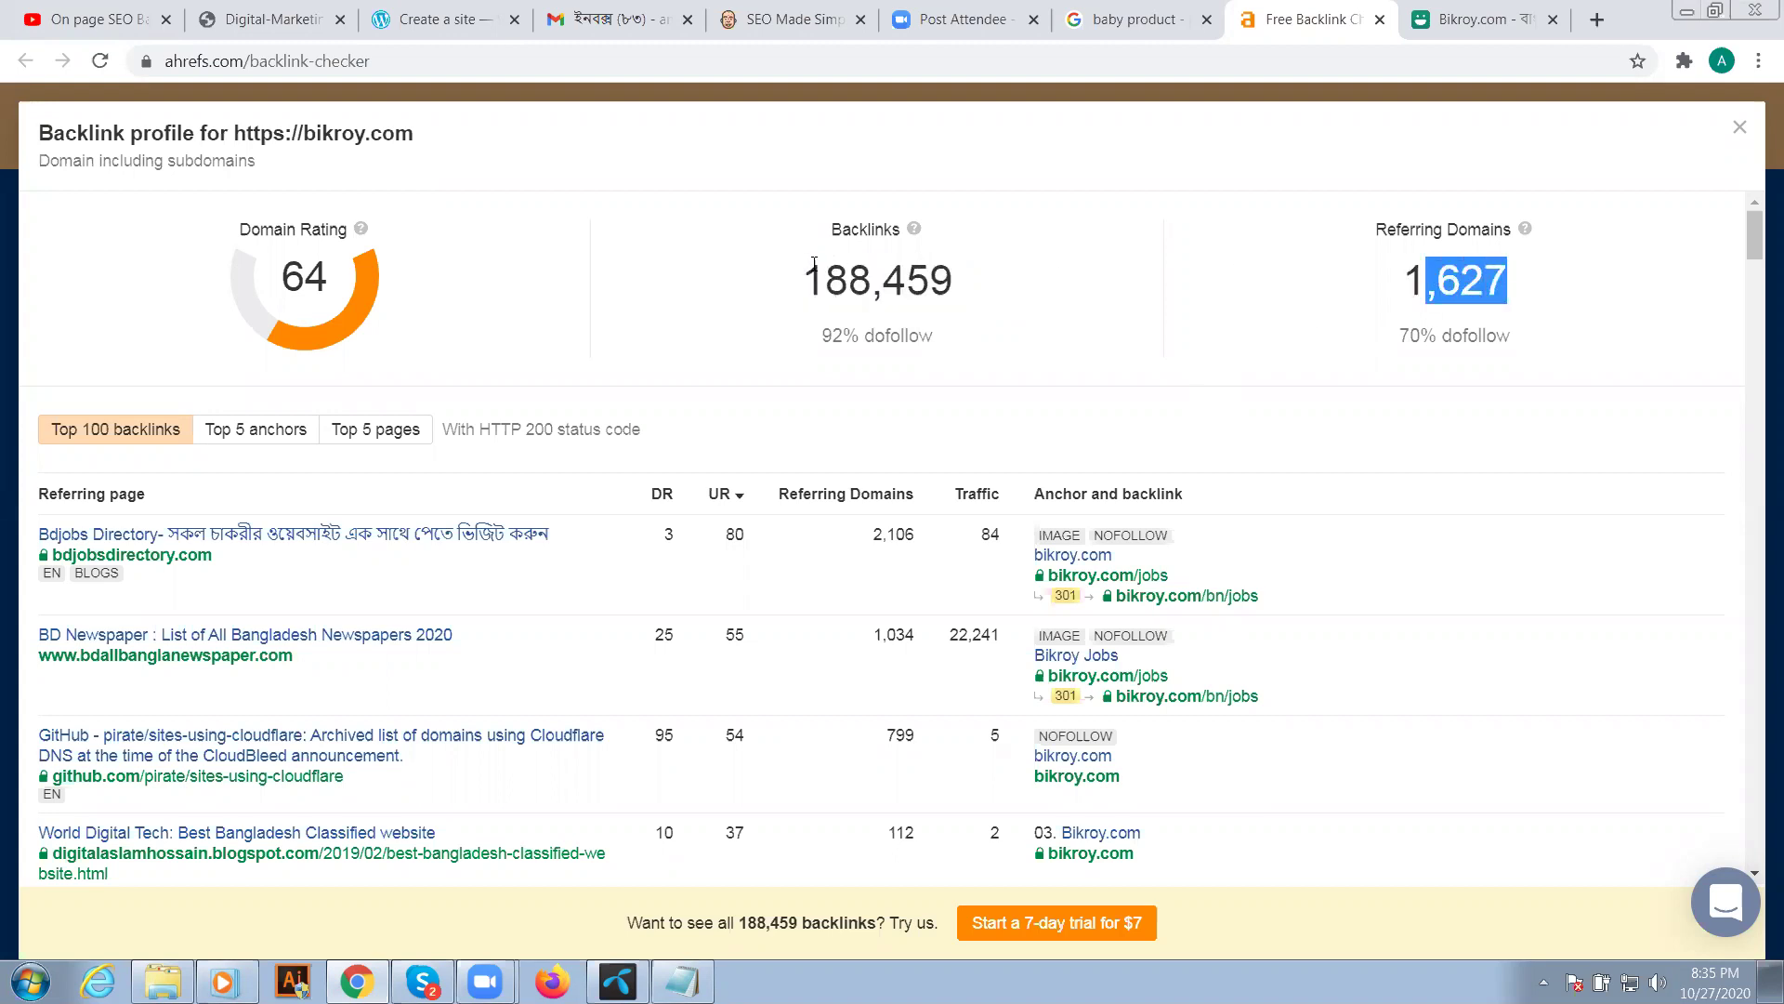
left_click_drag(801, 279, 956, 284)
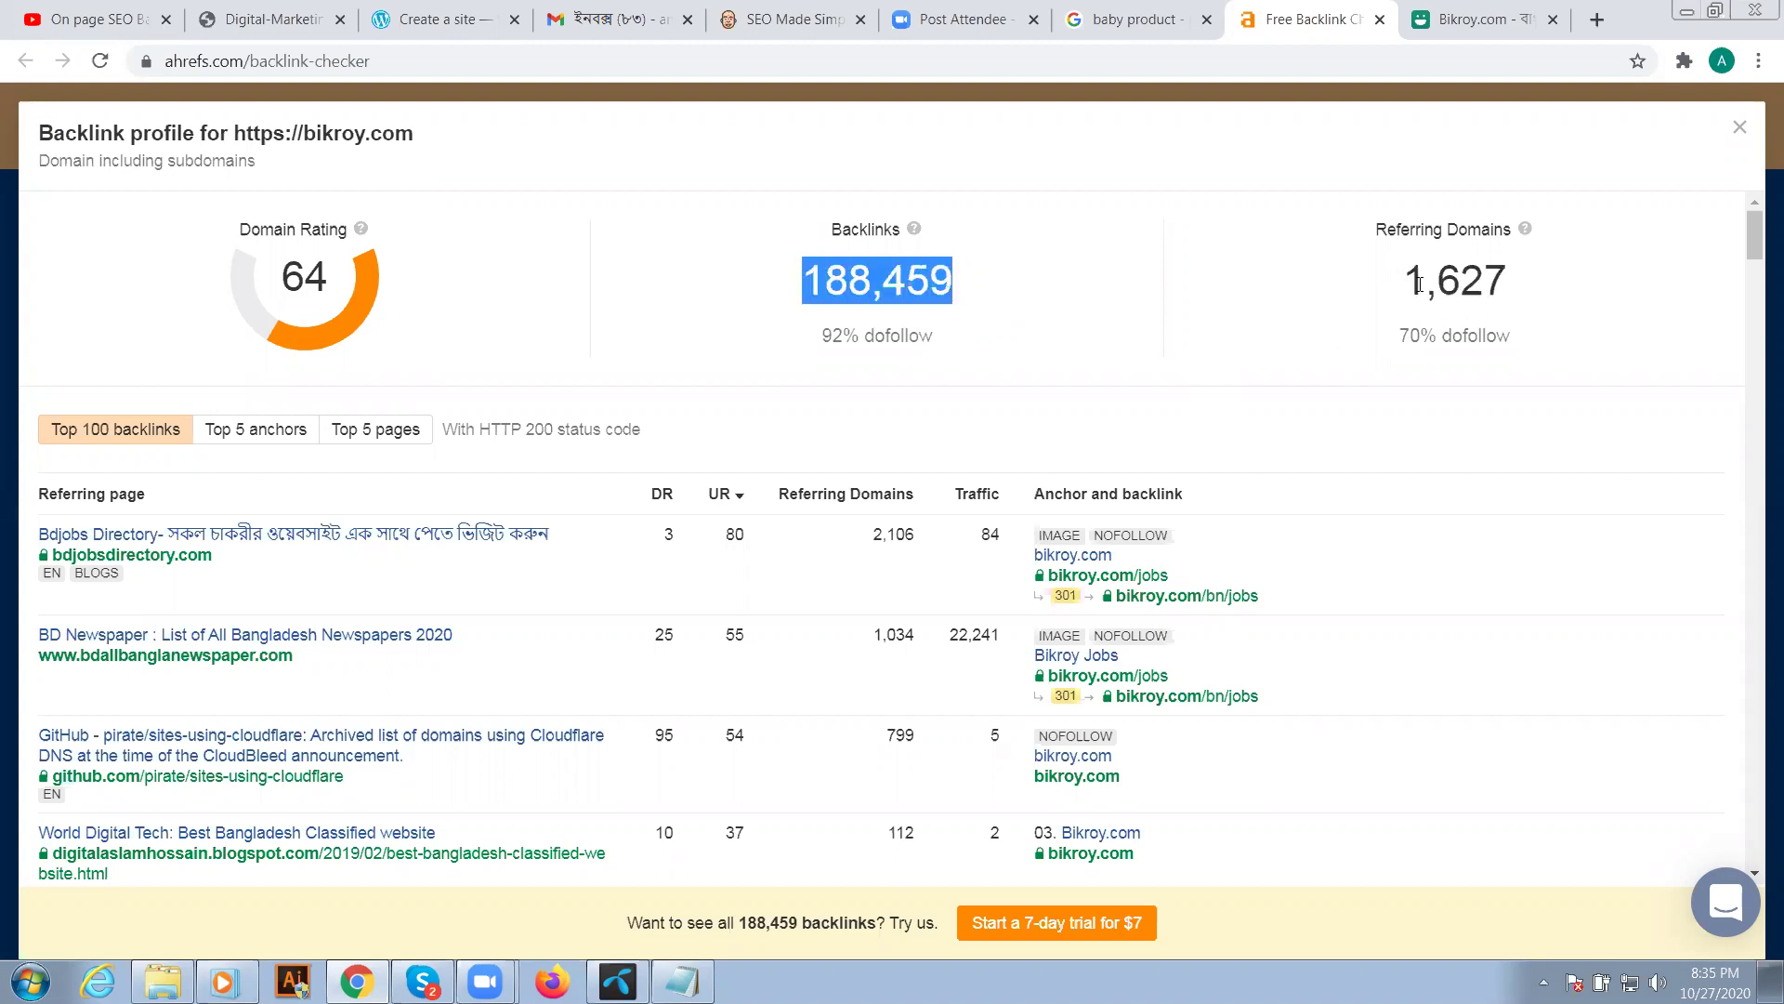
left_click_drag(1420, 289, 1516, 302)
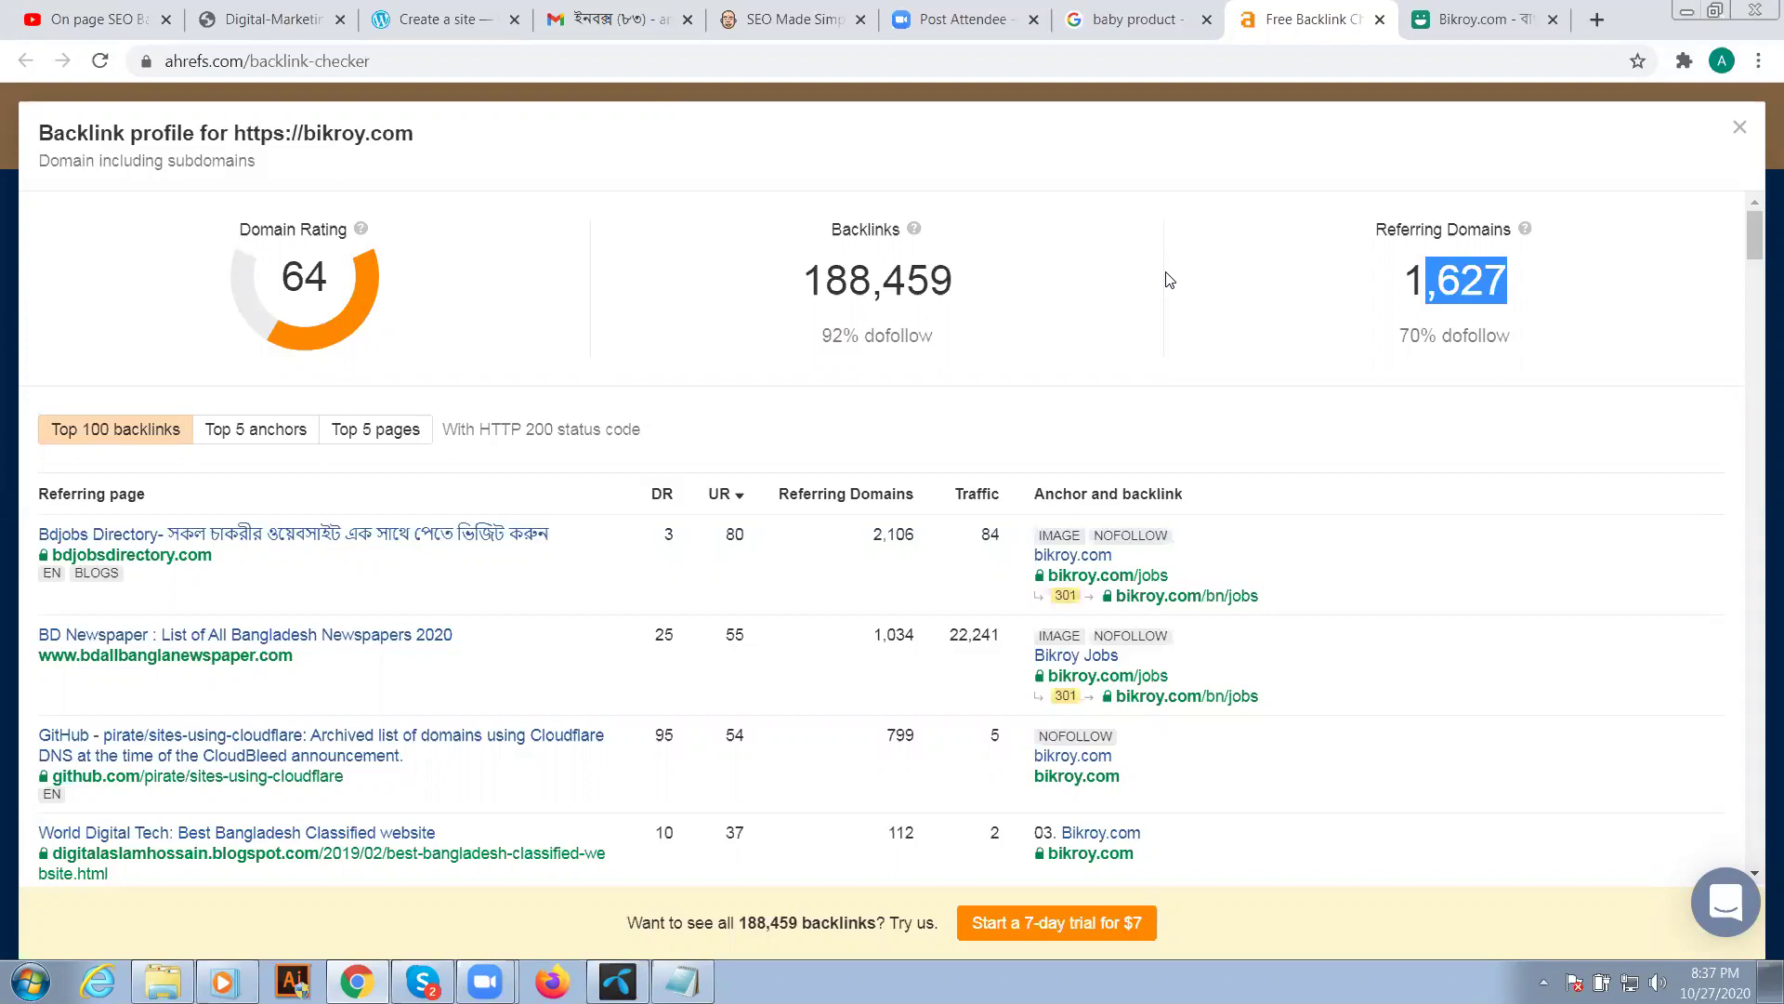
double_click(804, 277)
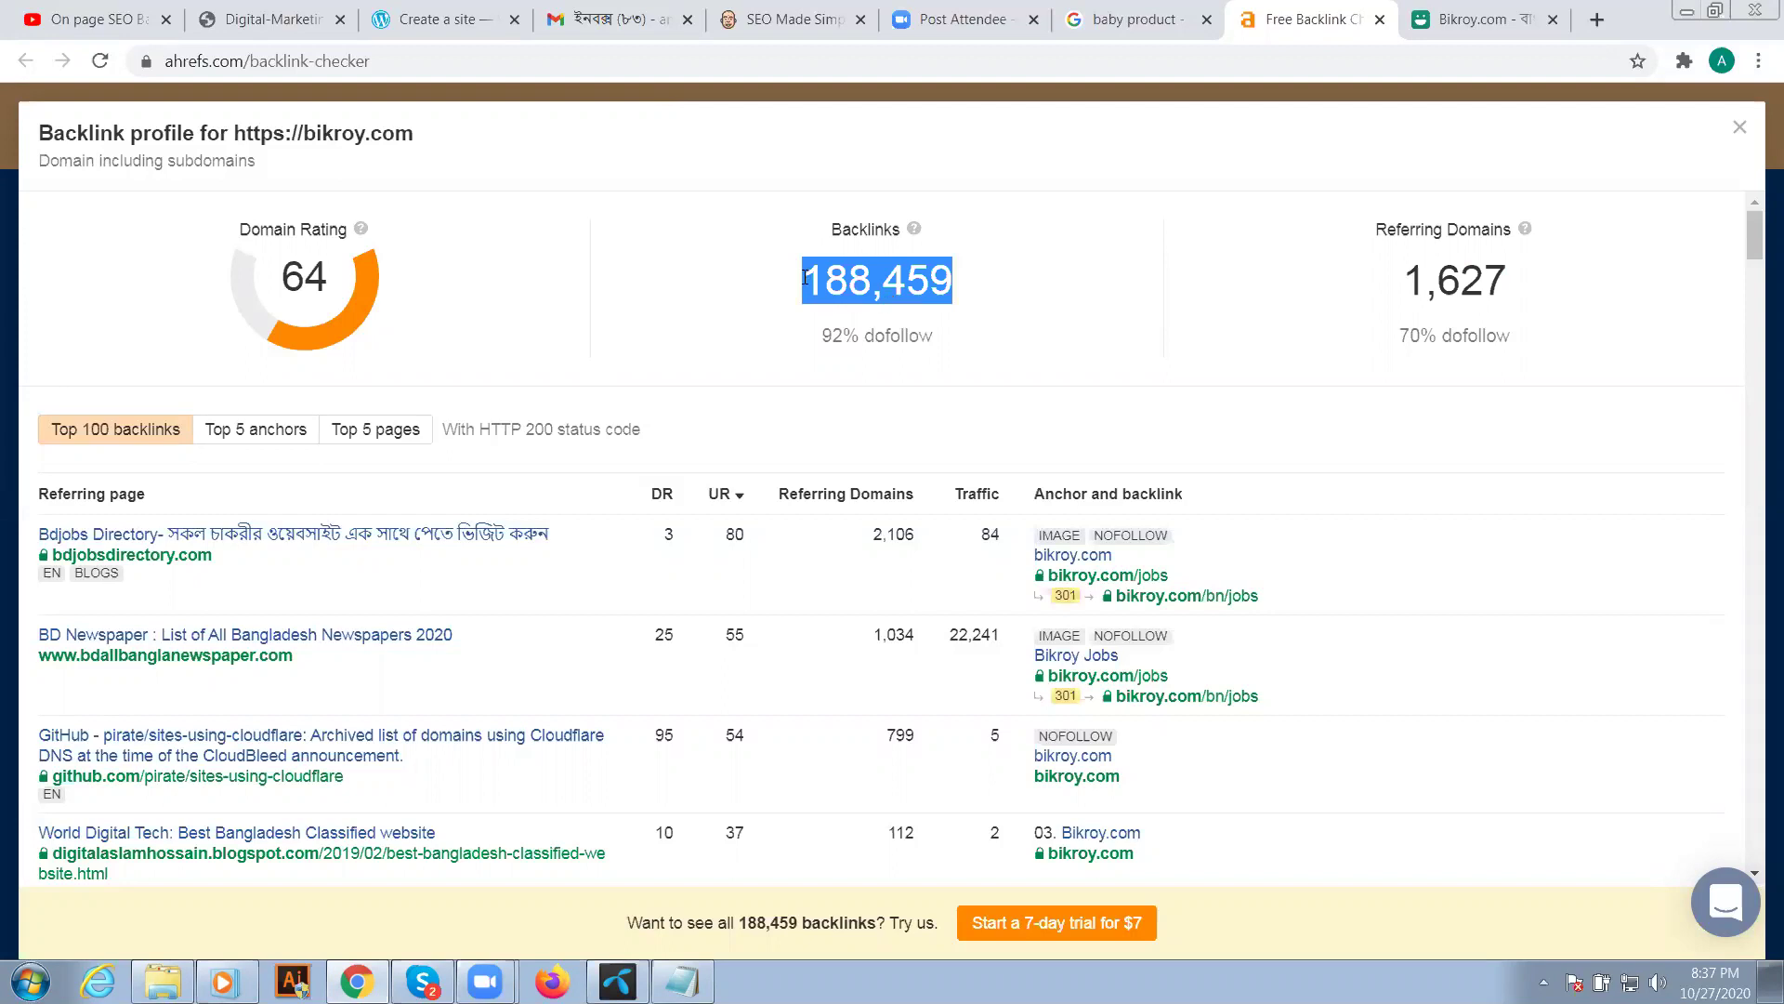
left_click(805, 277)
left_click_drag(805, 277, 958, 285)
double_click(844, 279)
left_click(985, 293)
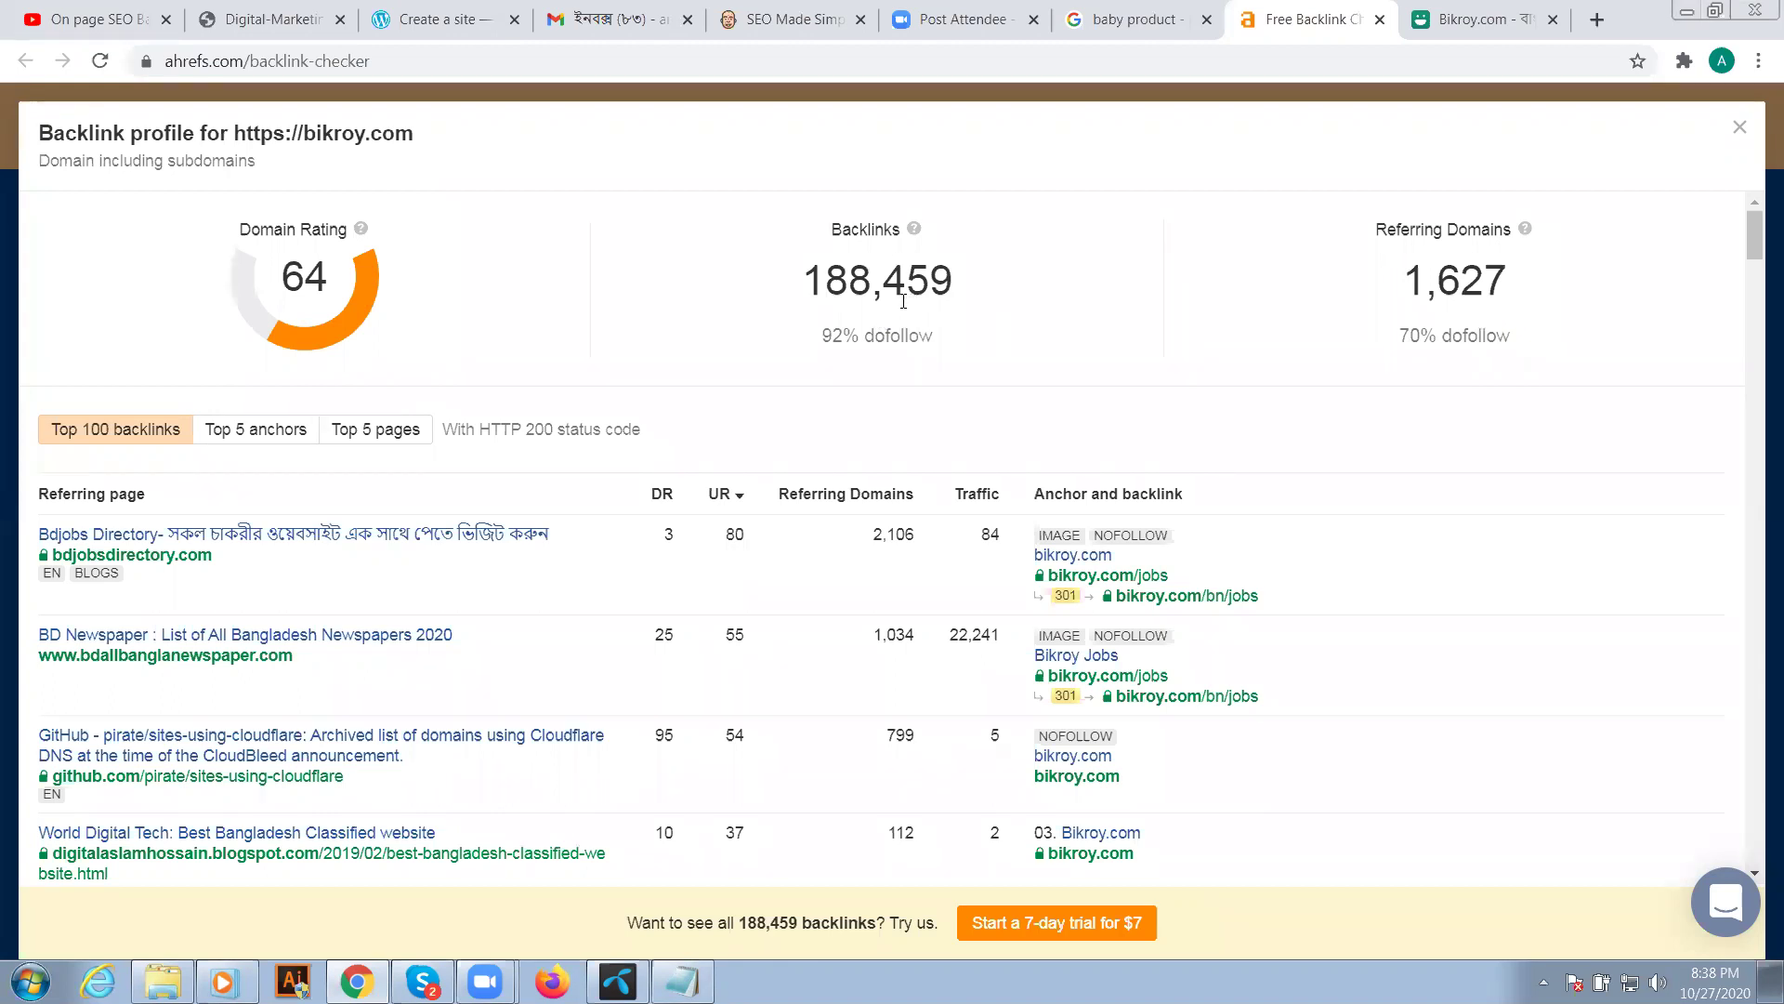
double_click(863, 268)
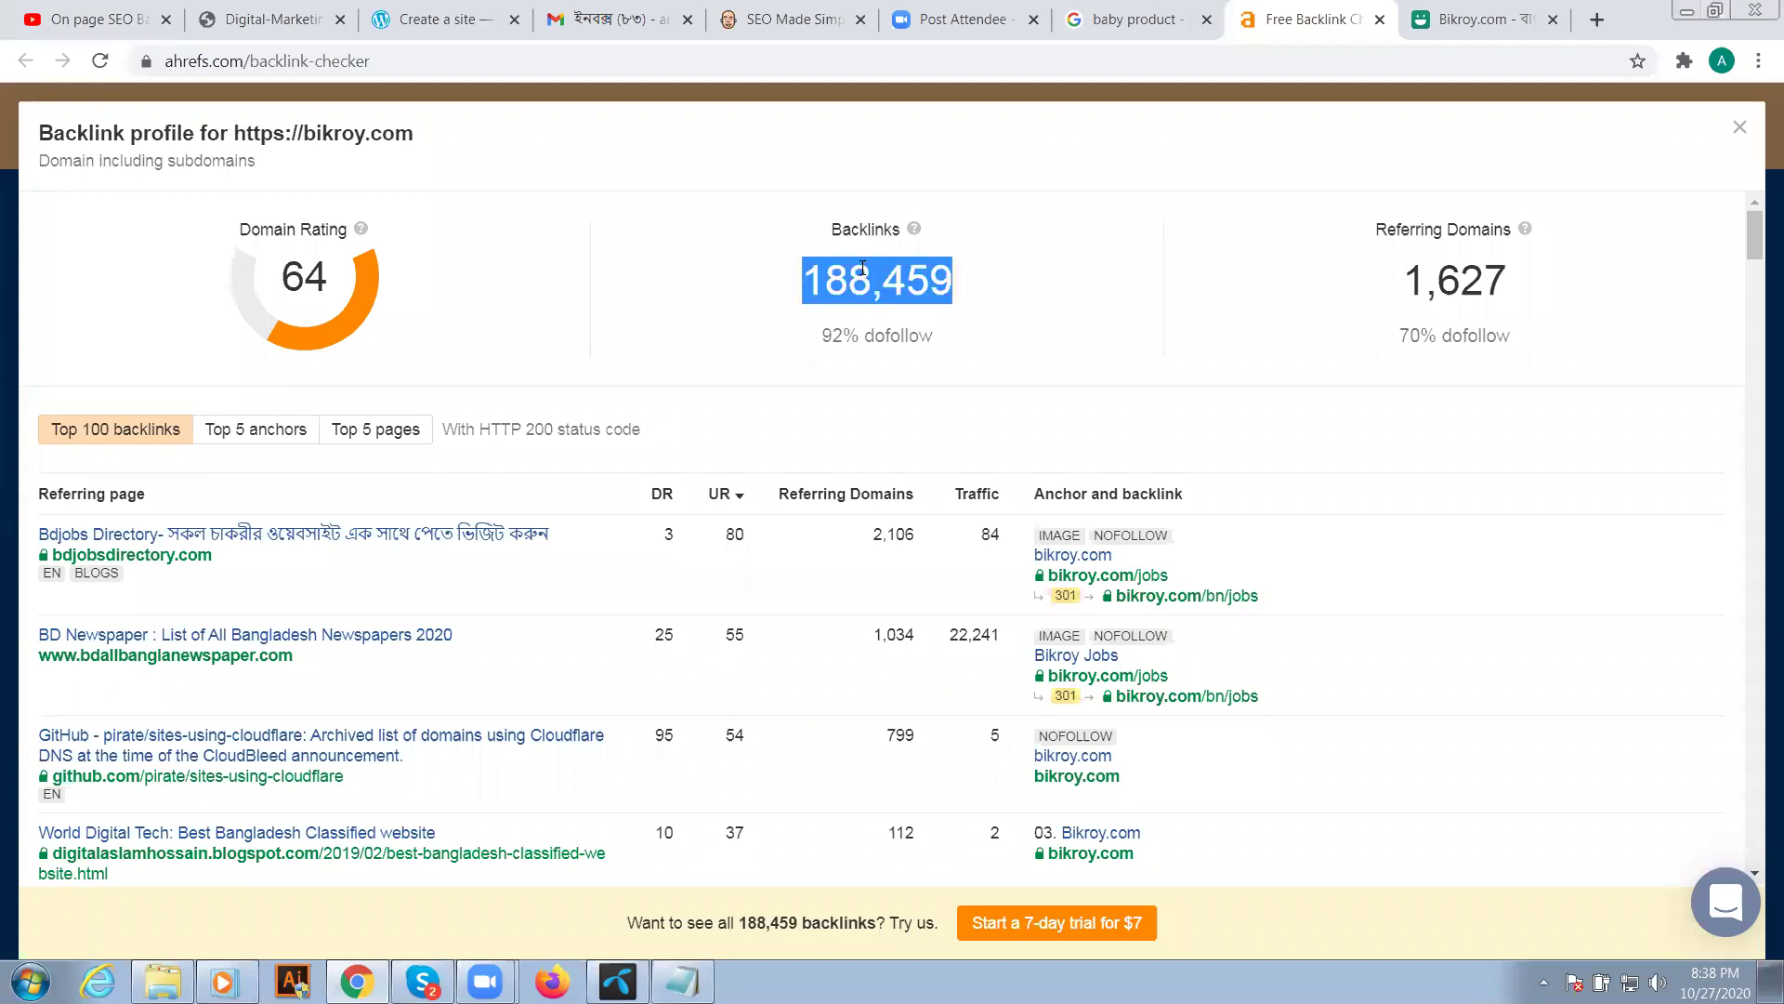
double_click(1469, 295)
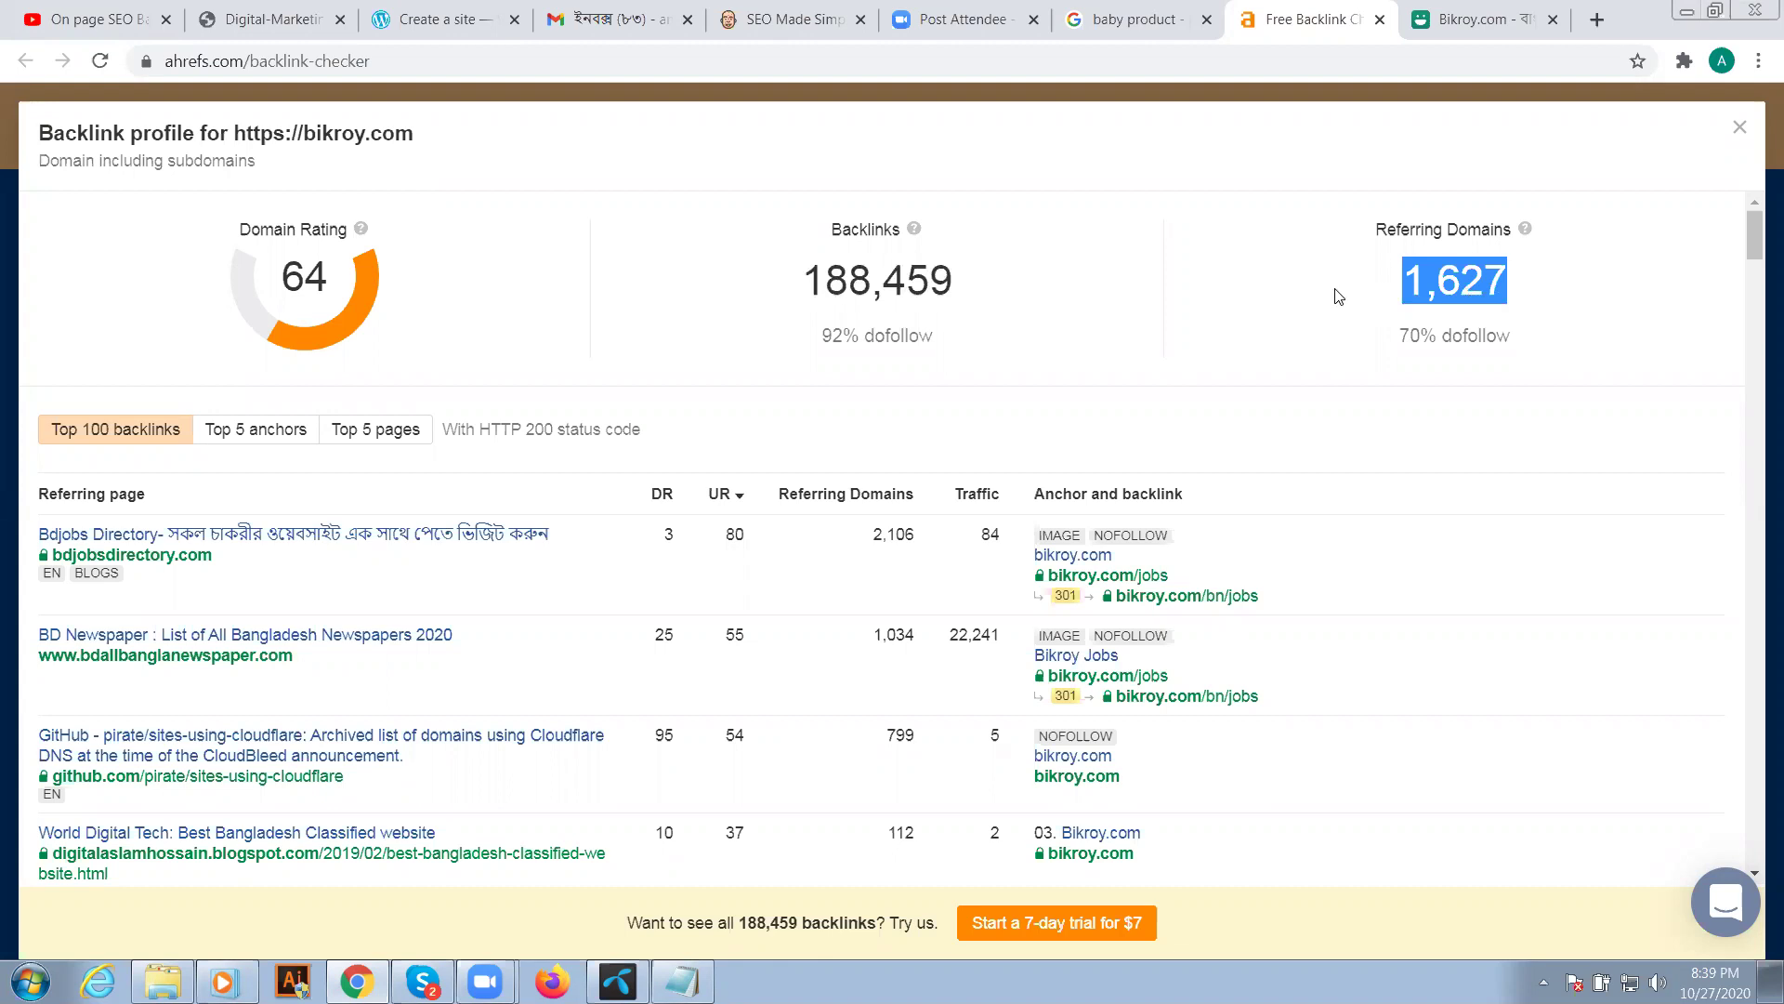
left_click(1446, 319)
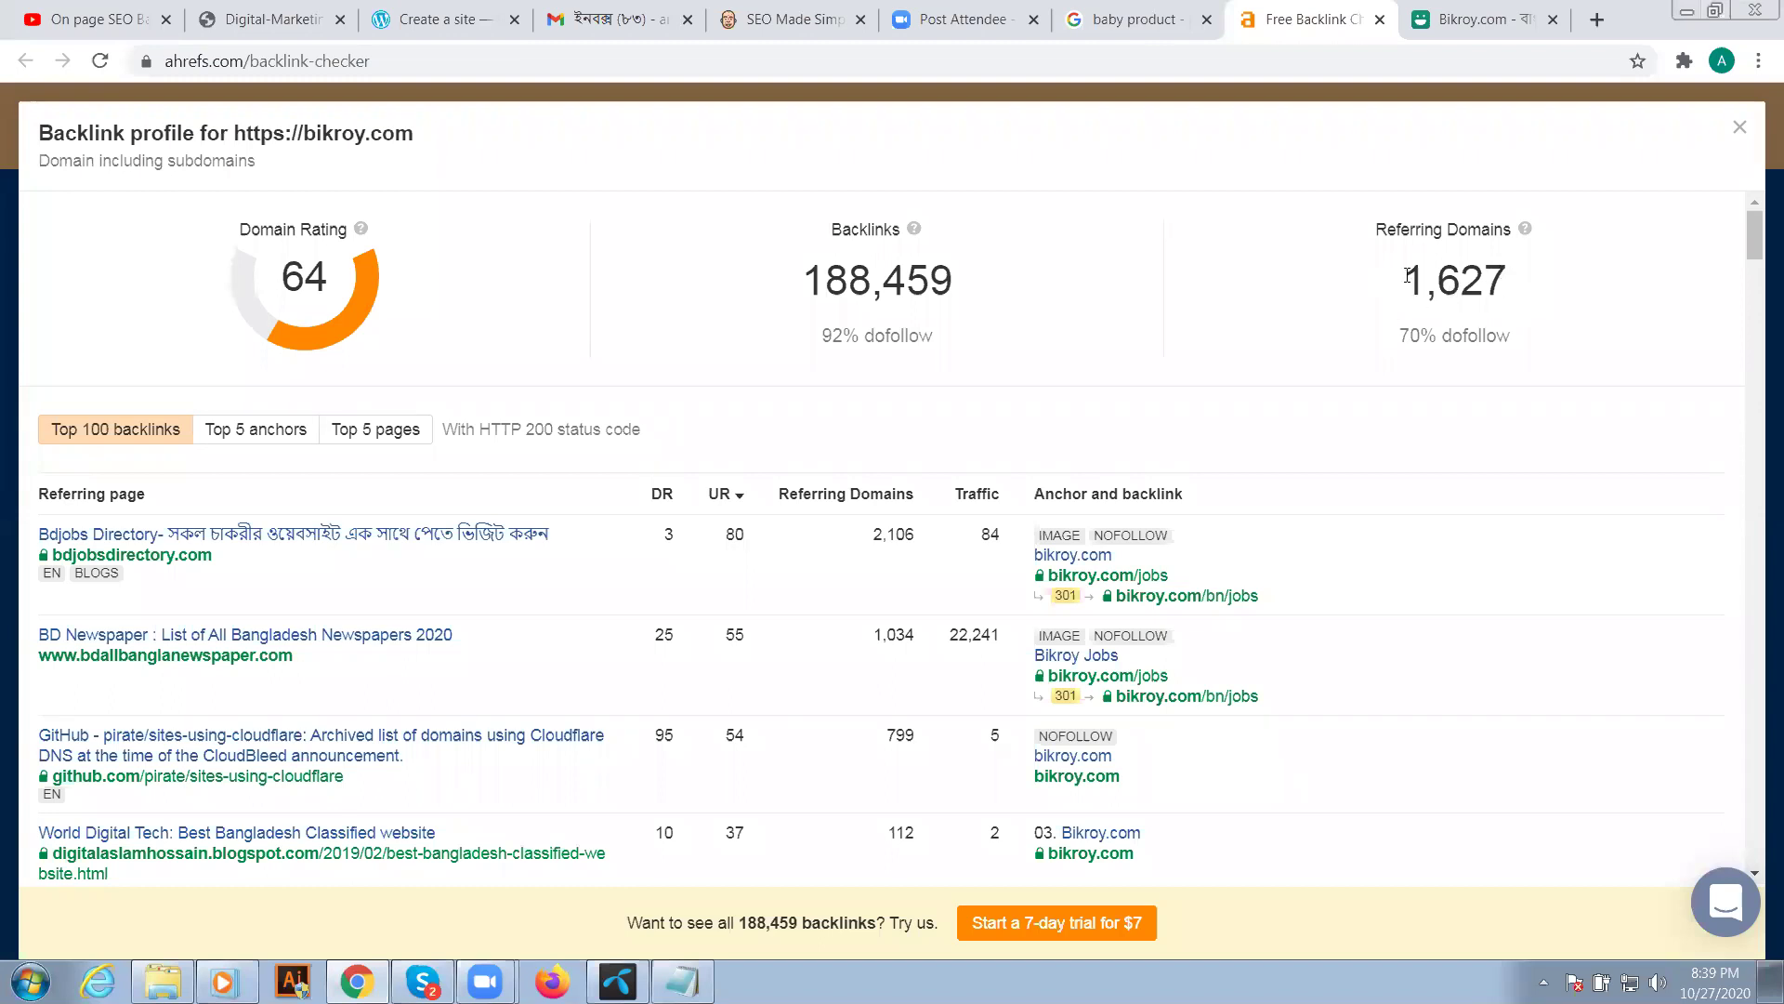
double_click(1439, 280)
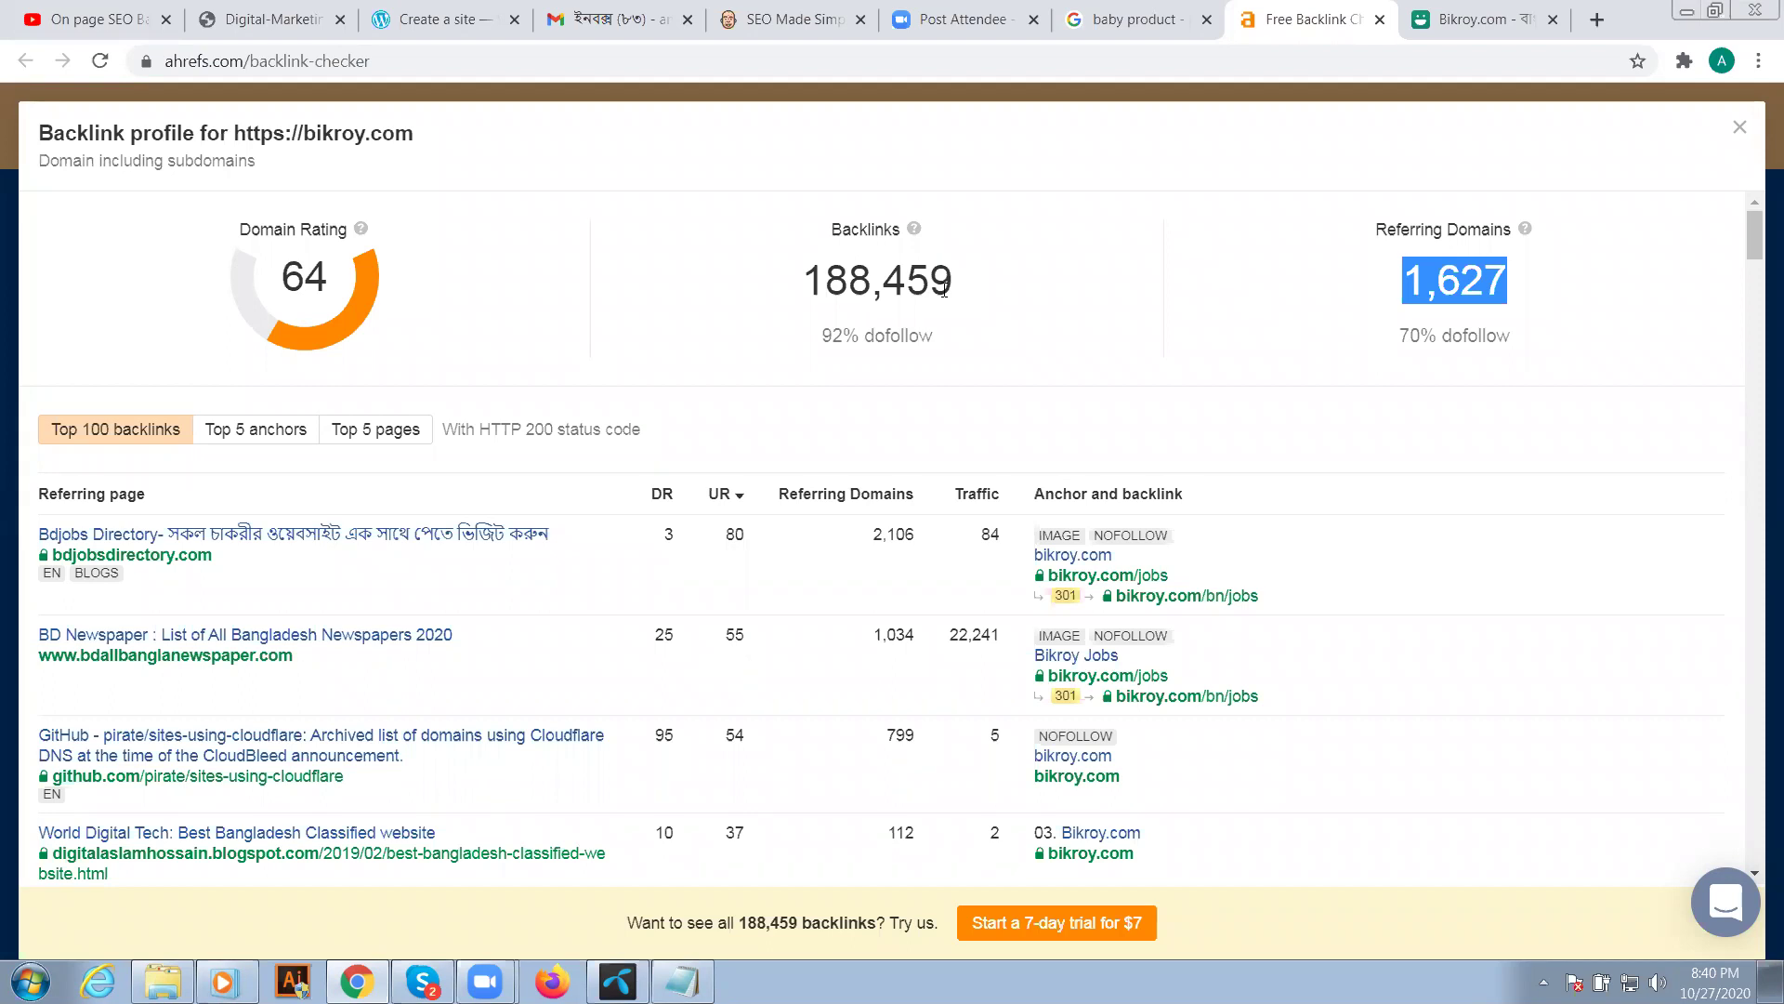
- Load facebook.com in a new tab, then switch back to the Bikroy.com tab
left_click(1599, 21)
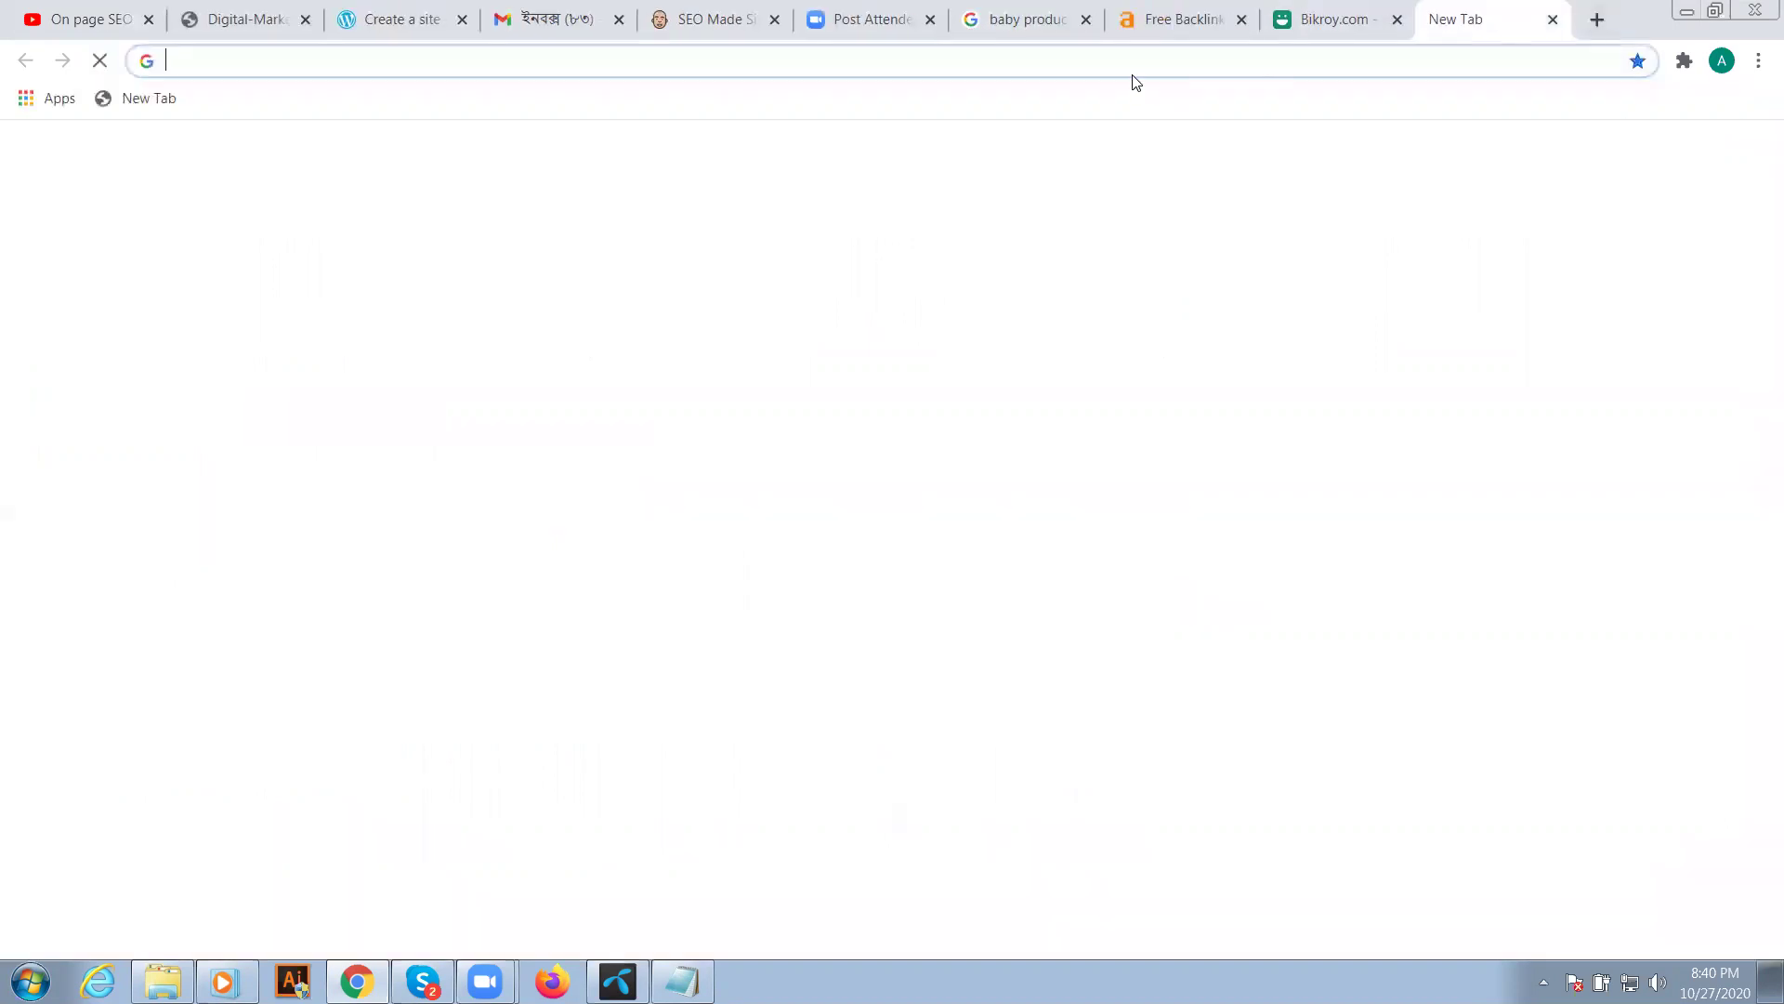
left_click(1137, 75)
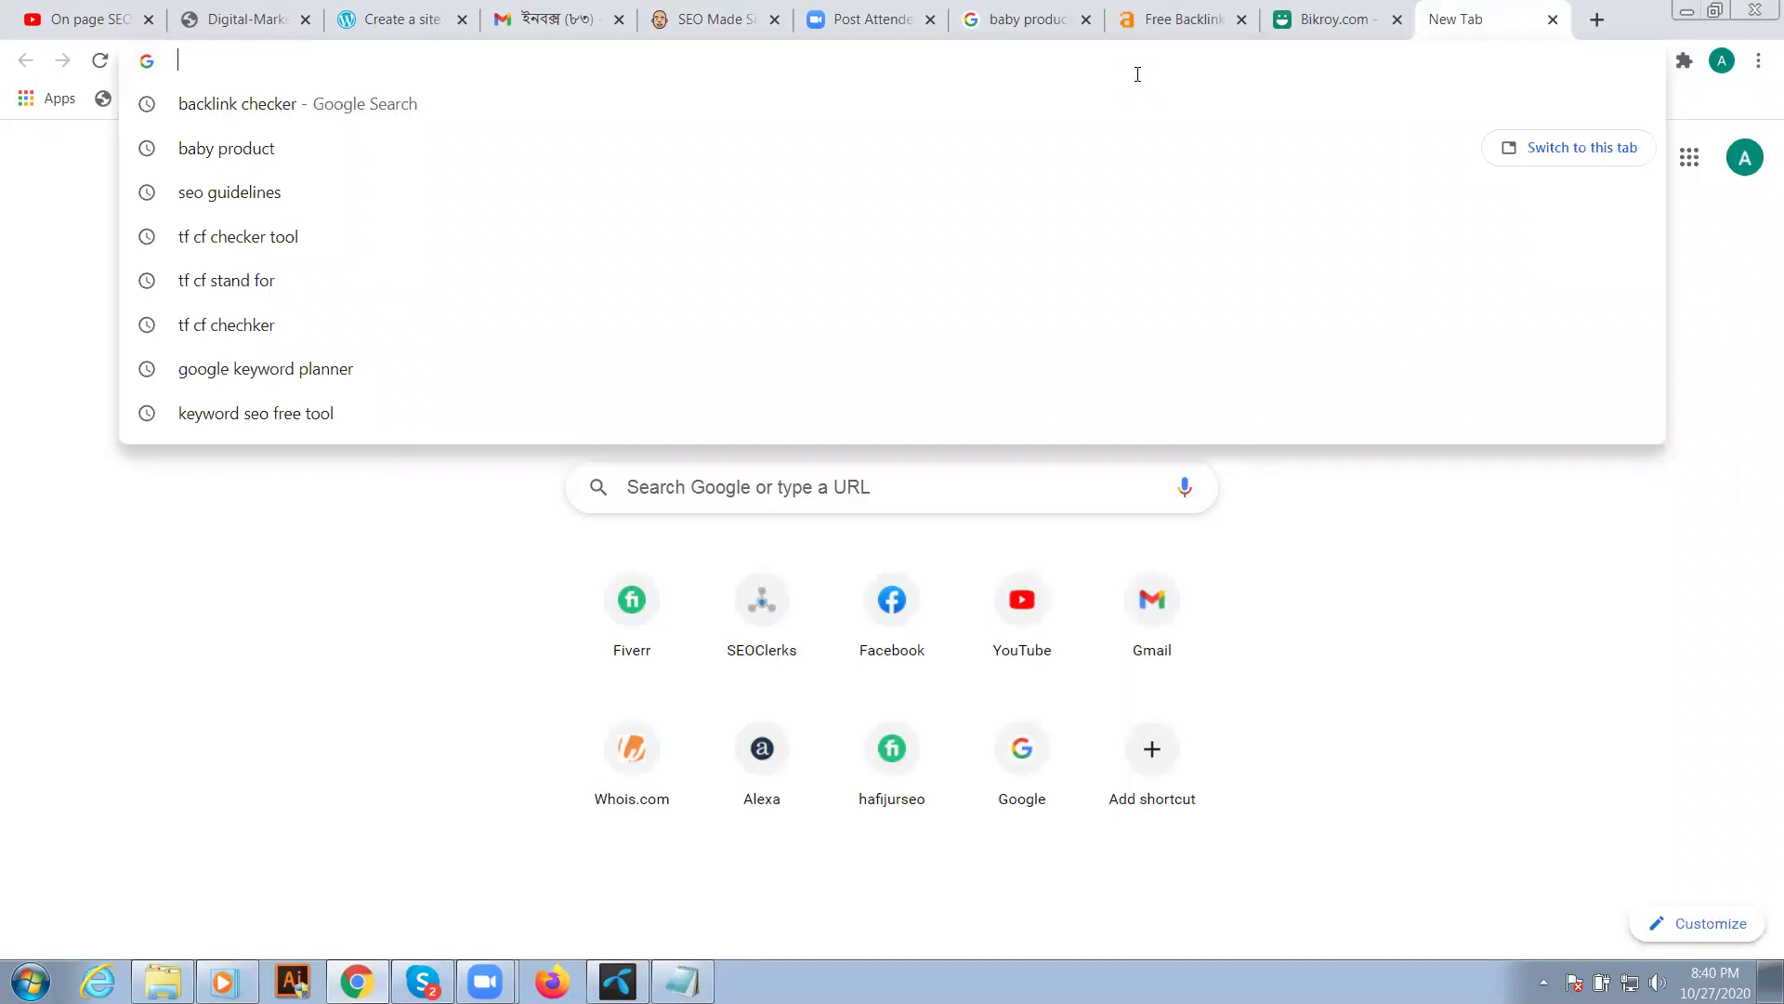
type("fac")
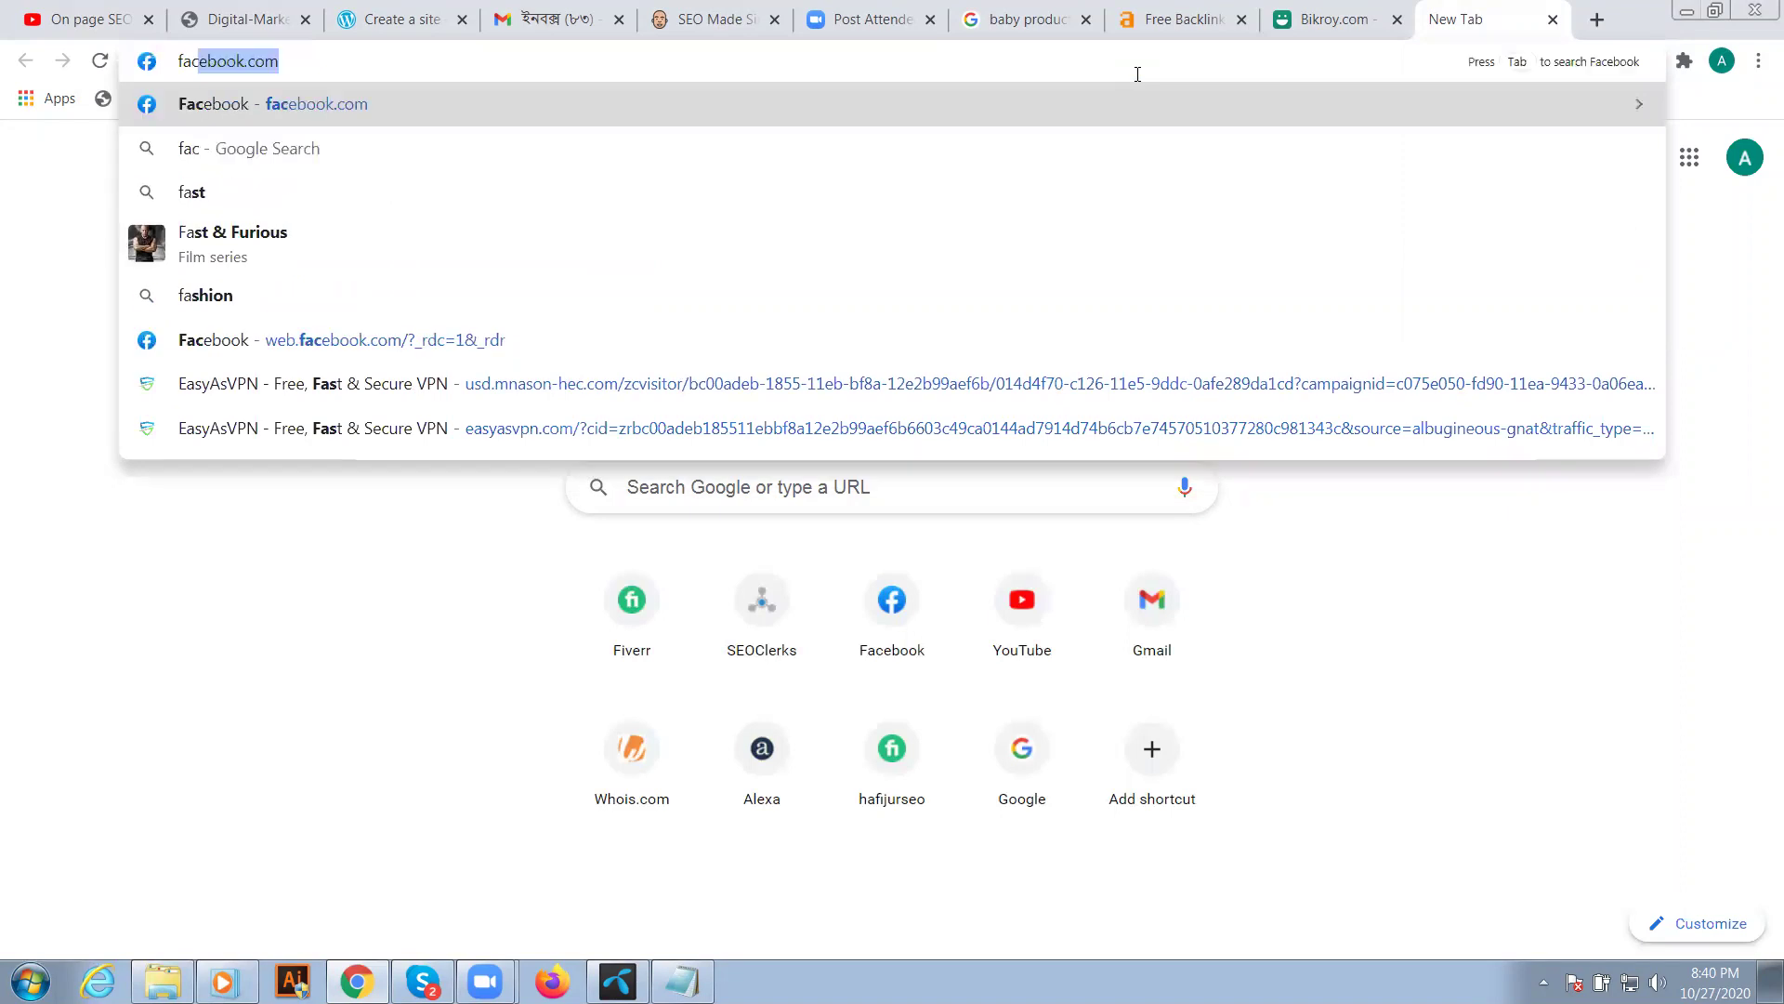
type("e")
key("Return")
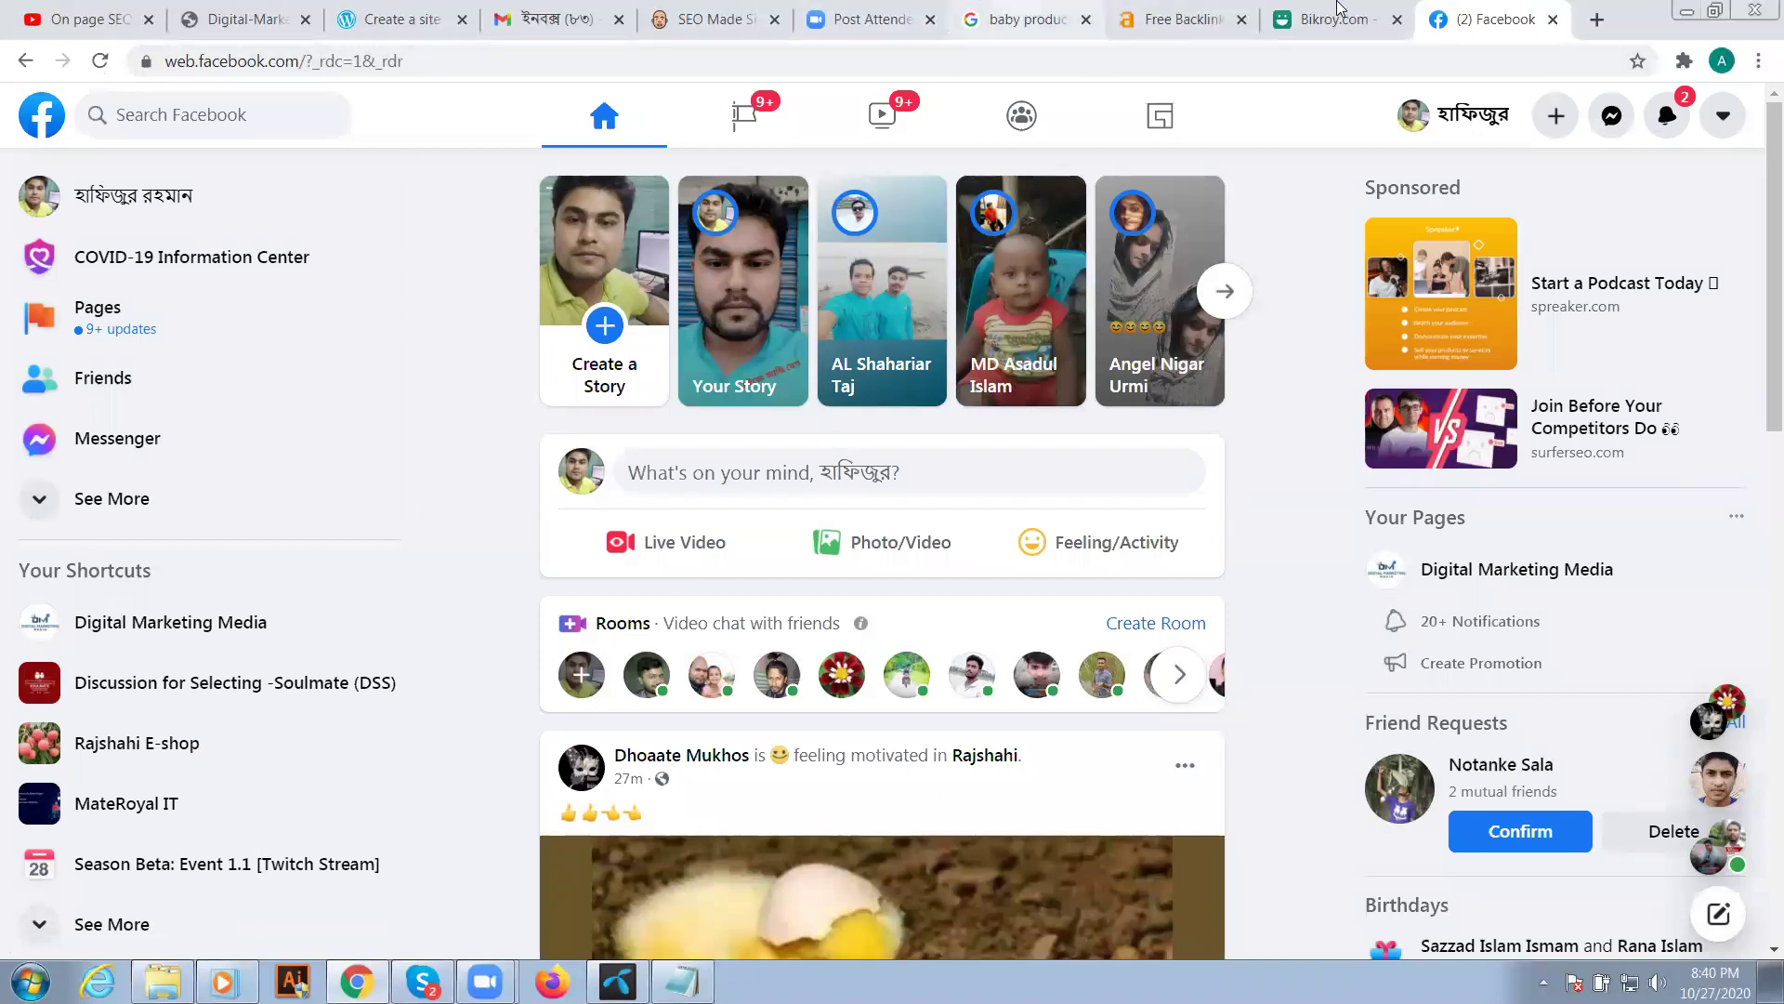
key("ctrl+shift+Tab")
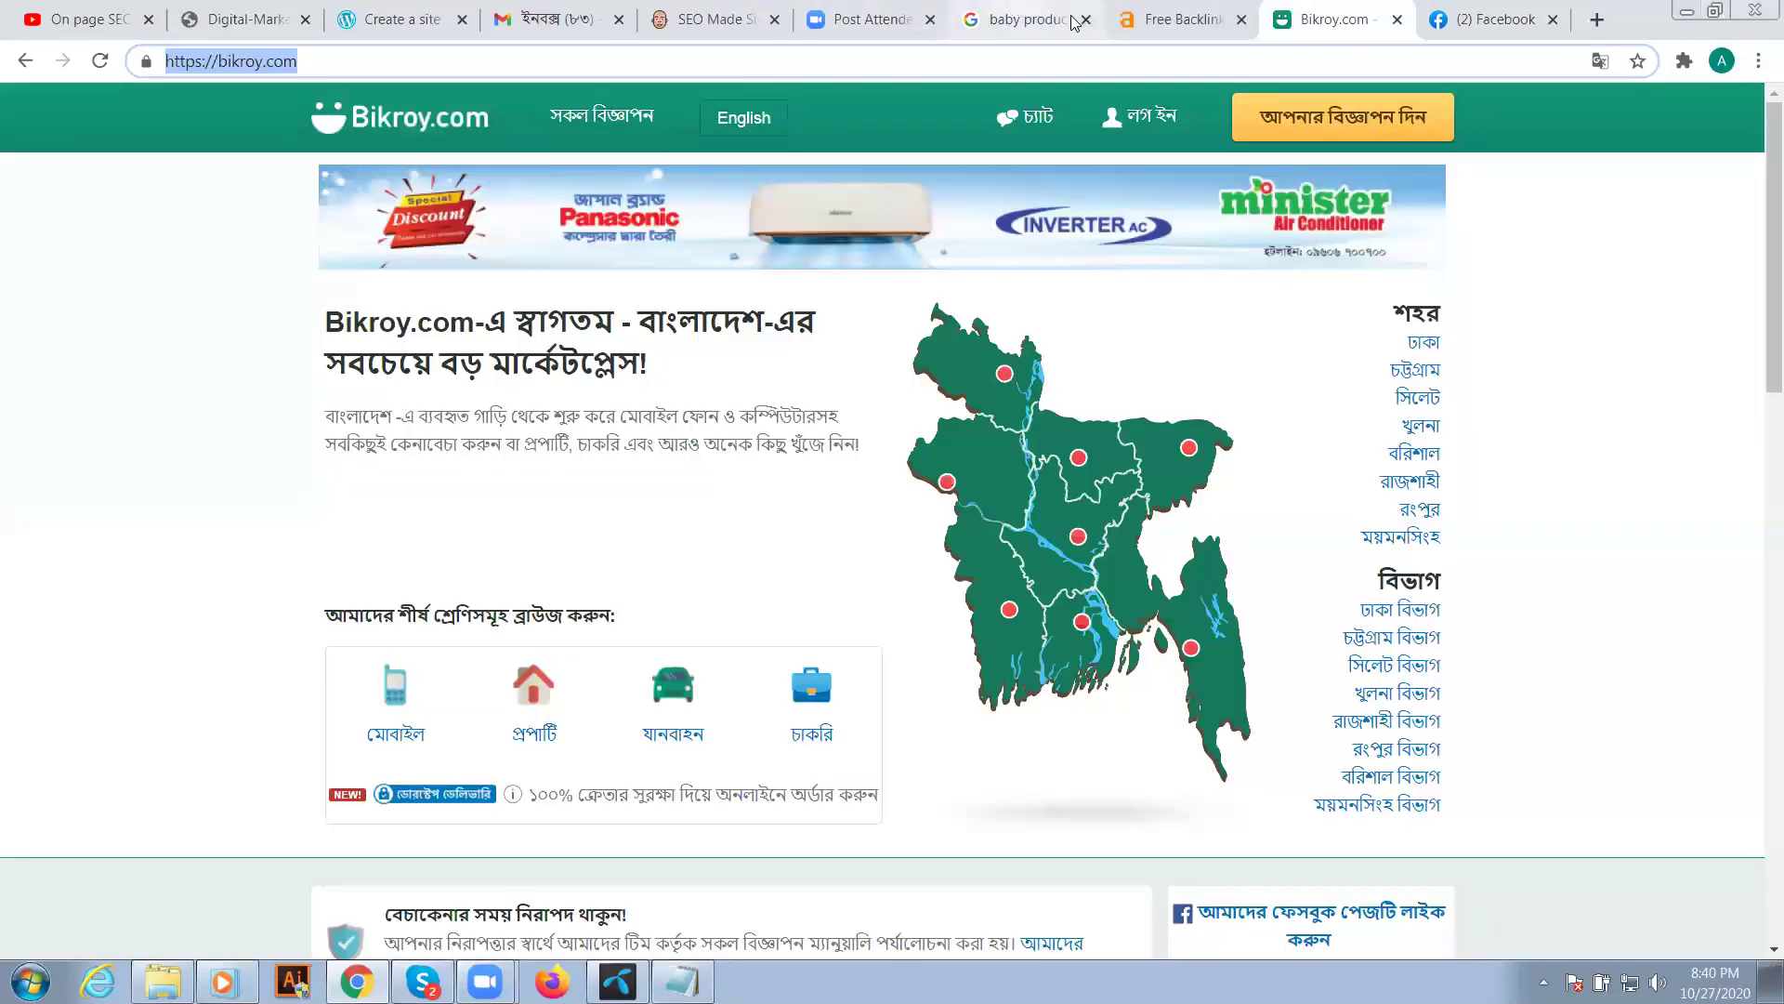
- Close the baby product, Zoom, SEO, Gmail, Create a site, Digital-Marketing and On page SEO tabs, then show Bikroy.com
left_click(1069, 21)
left_click(1085, 20)
left_click(911, 11)
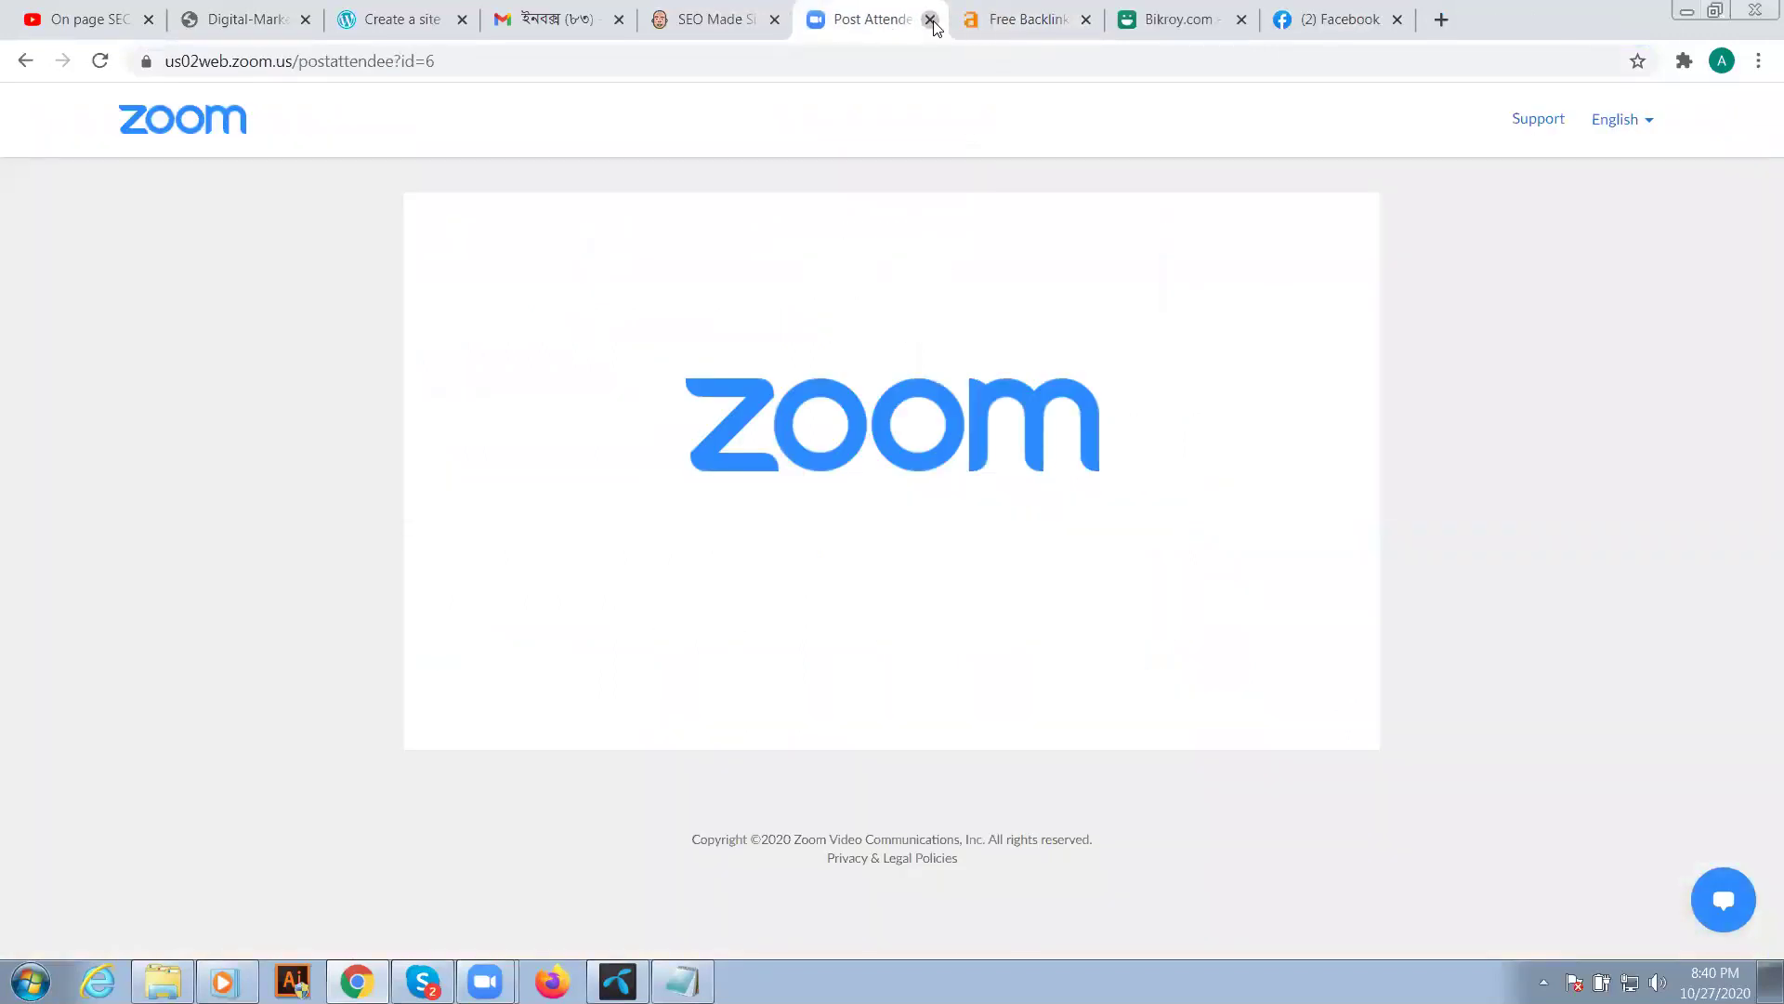
left_click(930, 19)
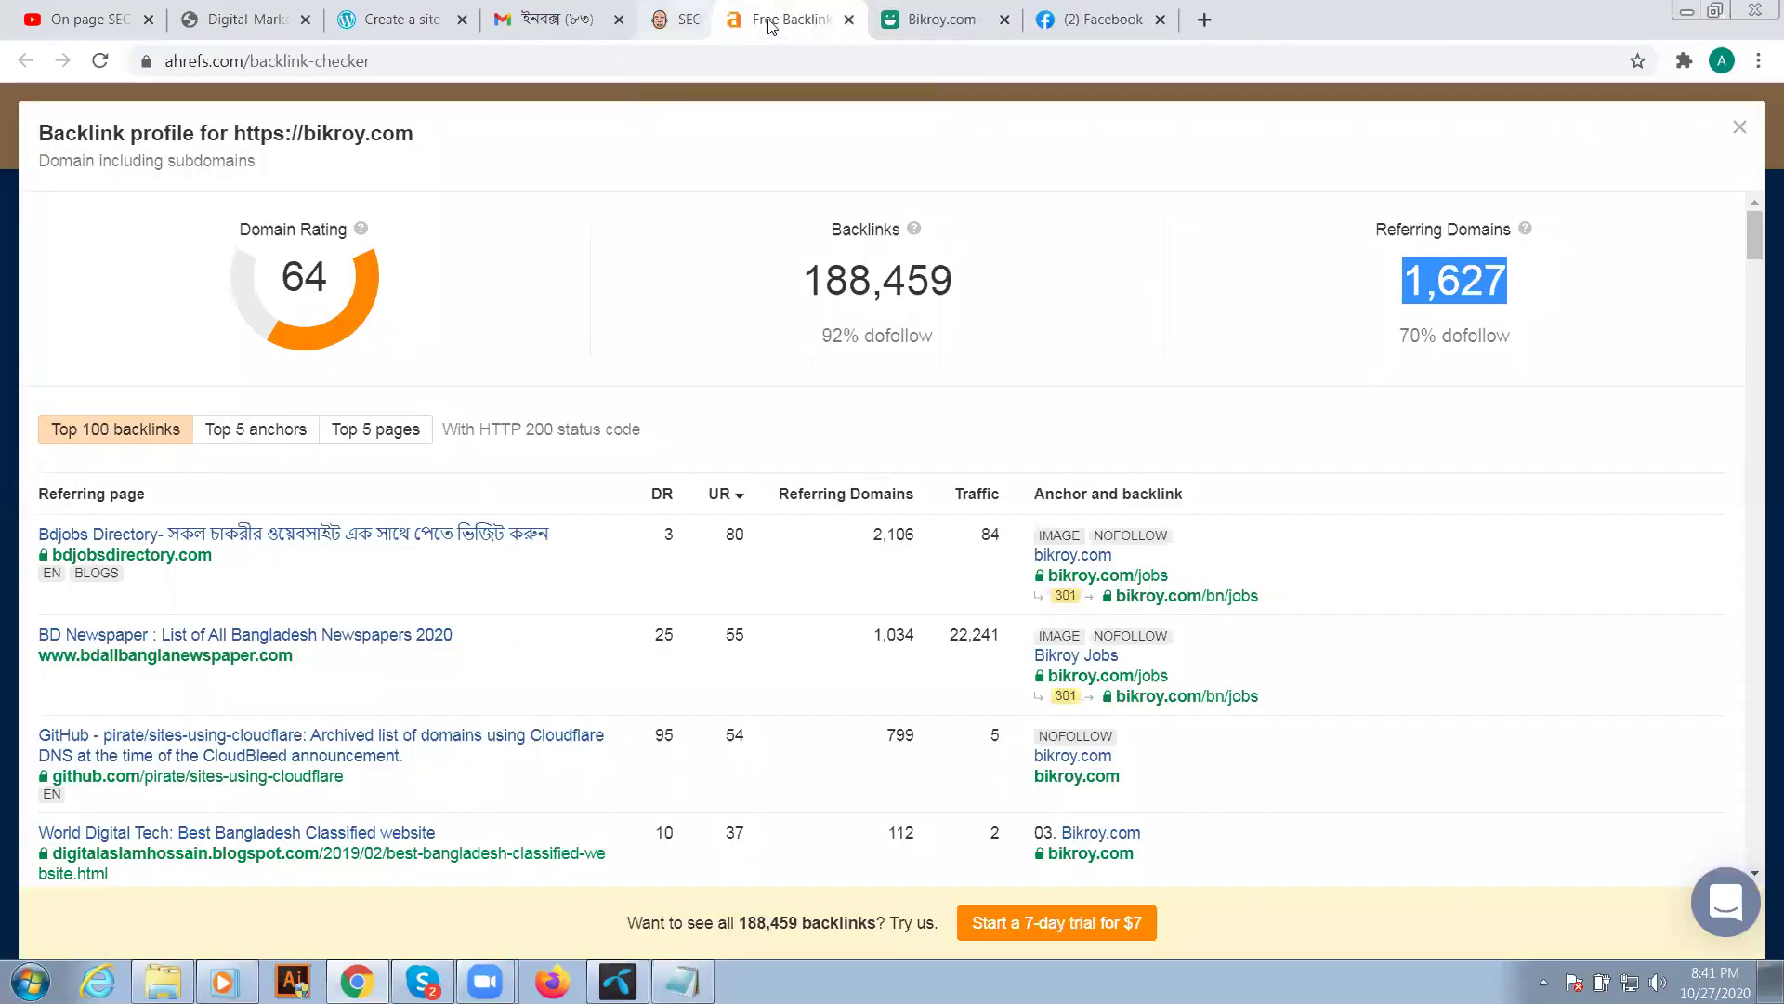
left_click(618, 19)
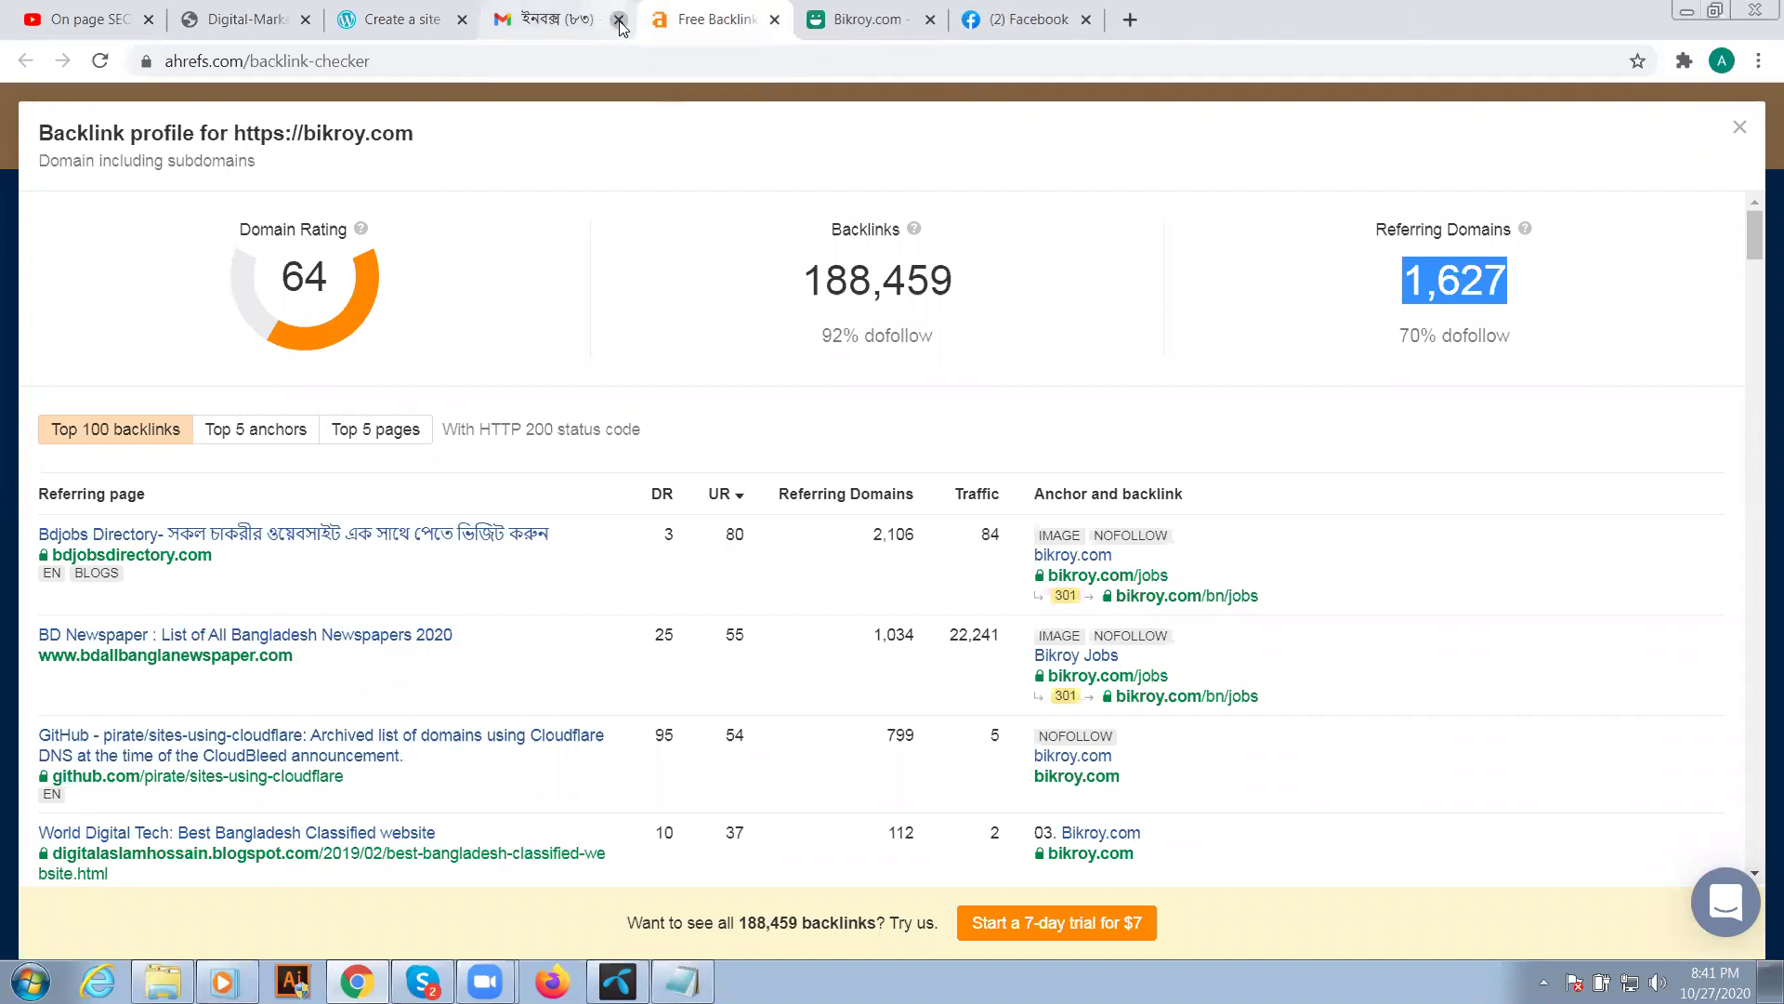
left_click(462, 19)
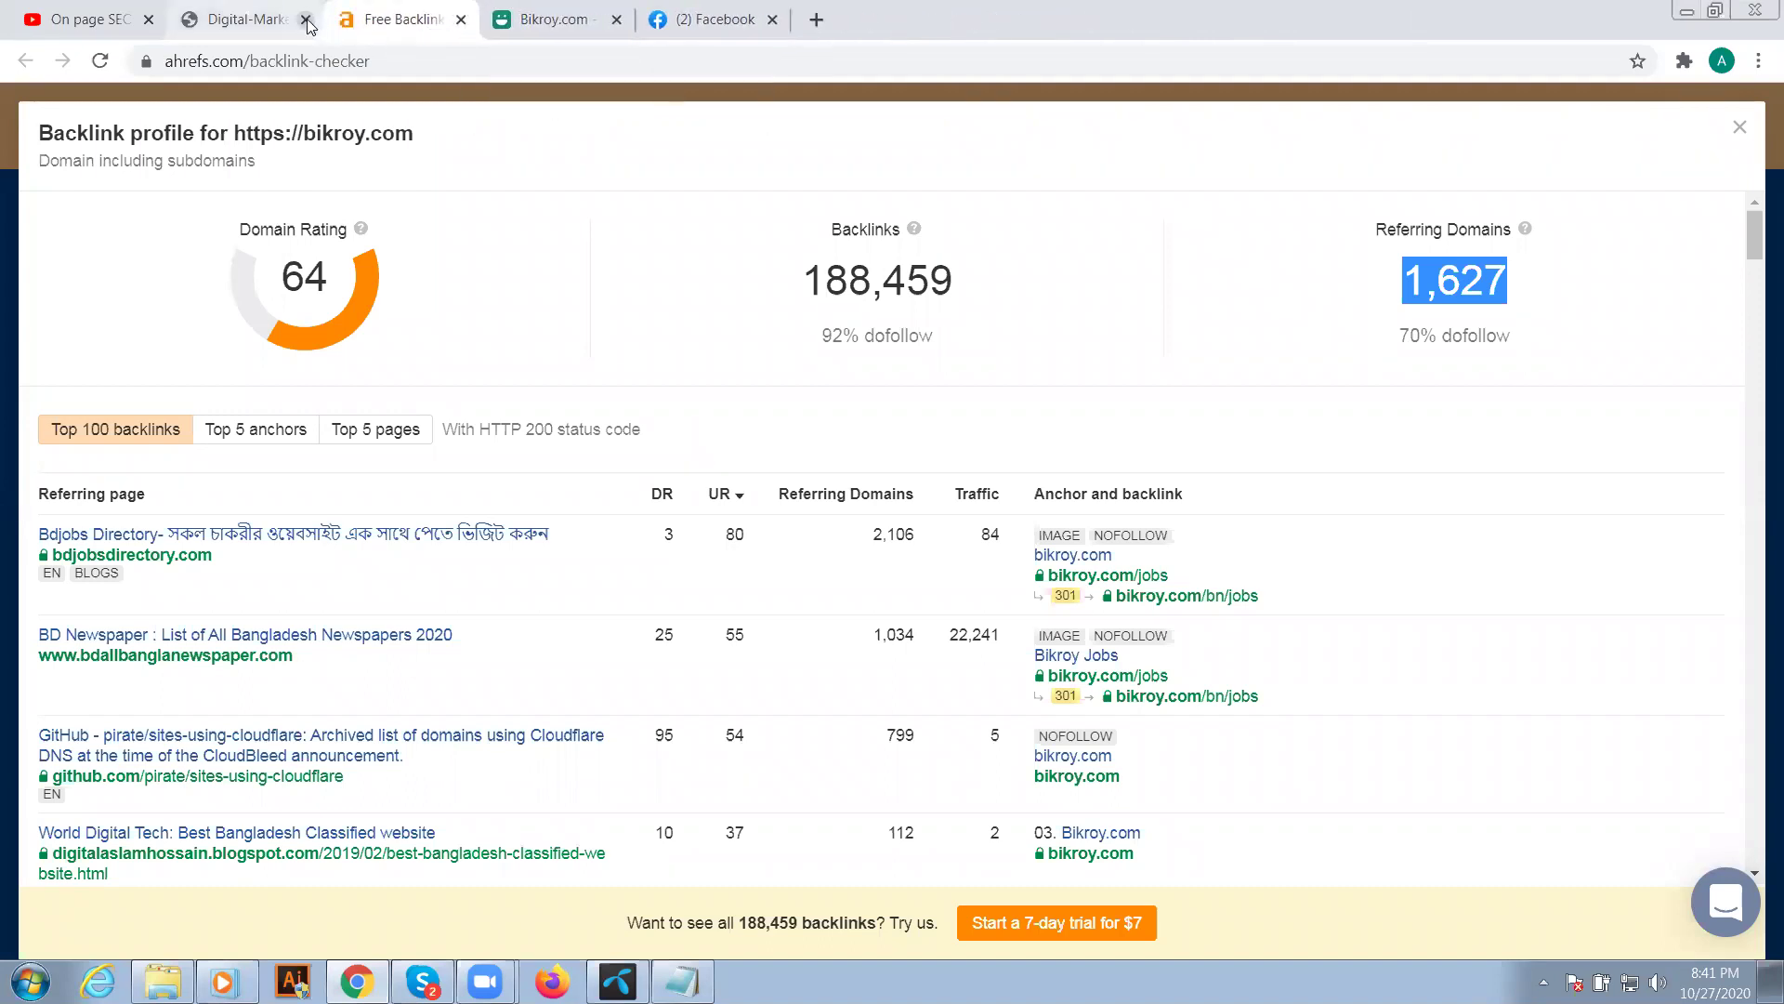
left_click(305, 19)
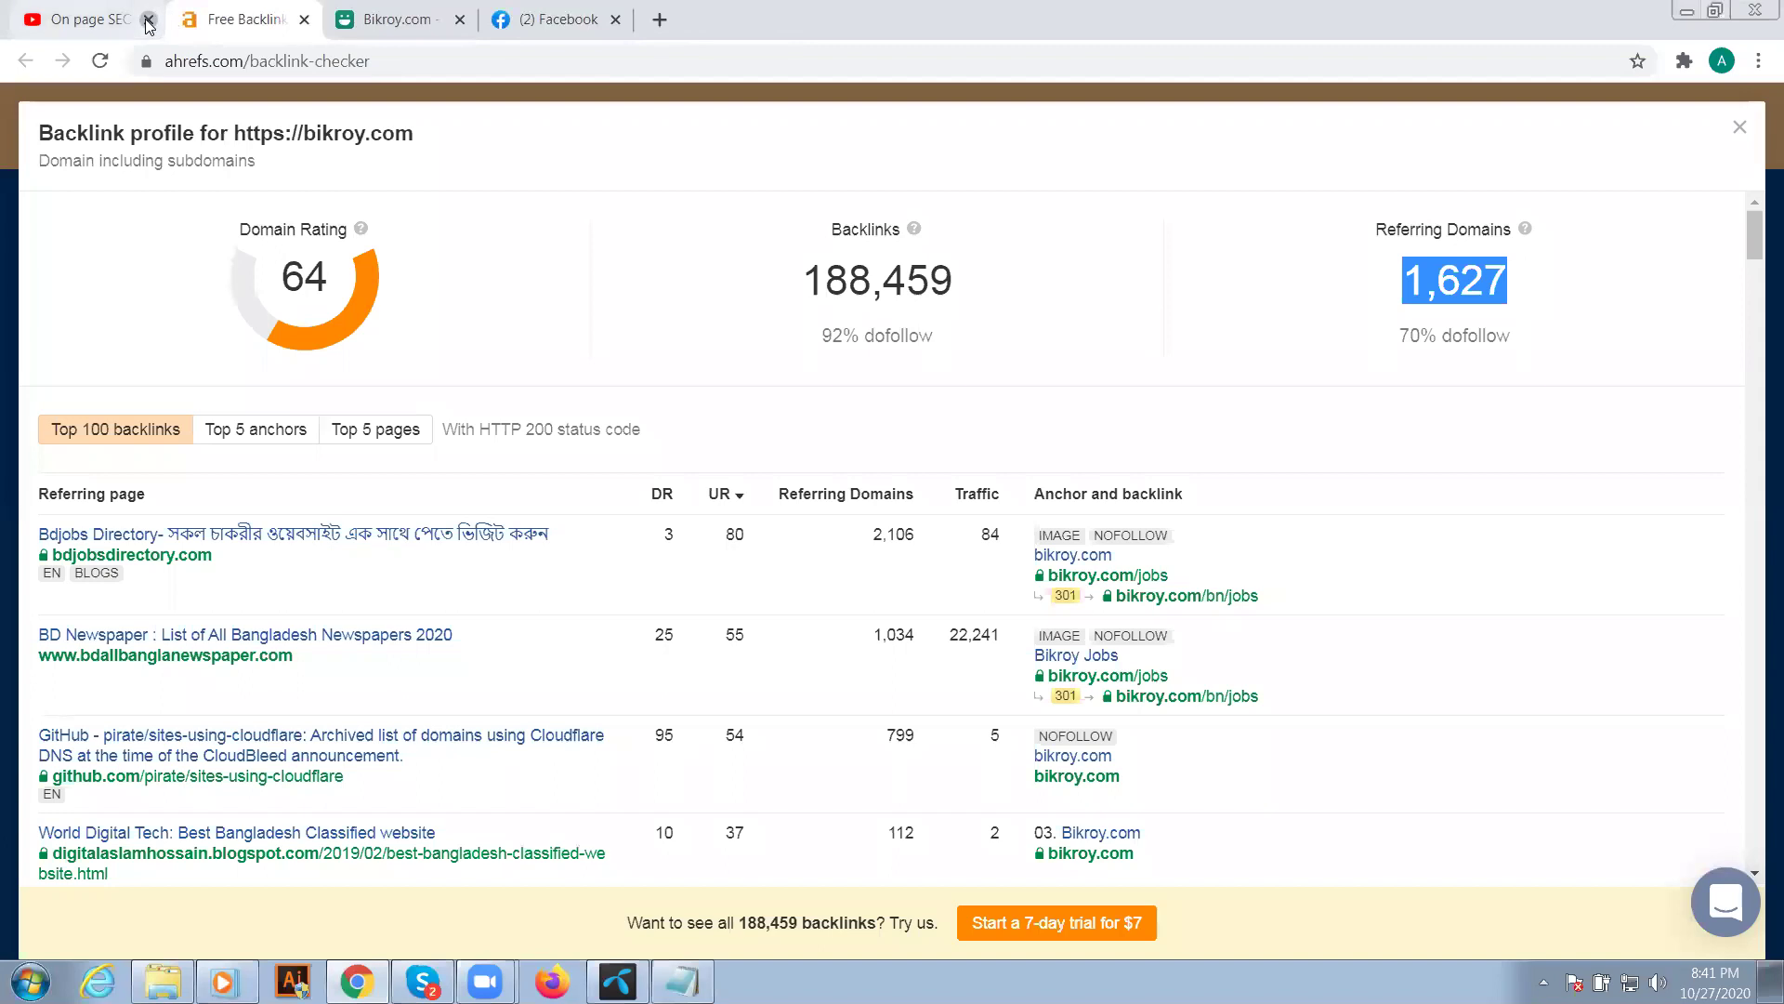
left_click(148, 20)
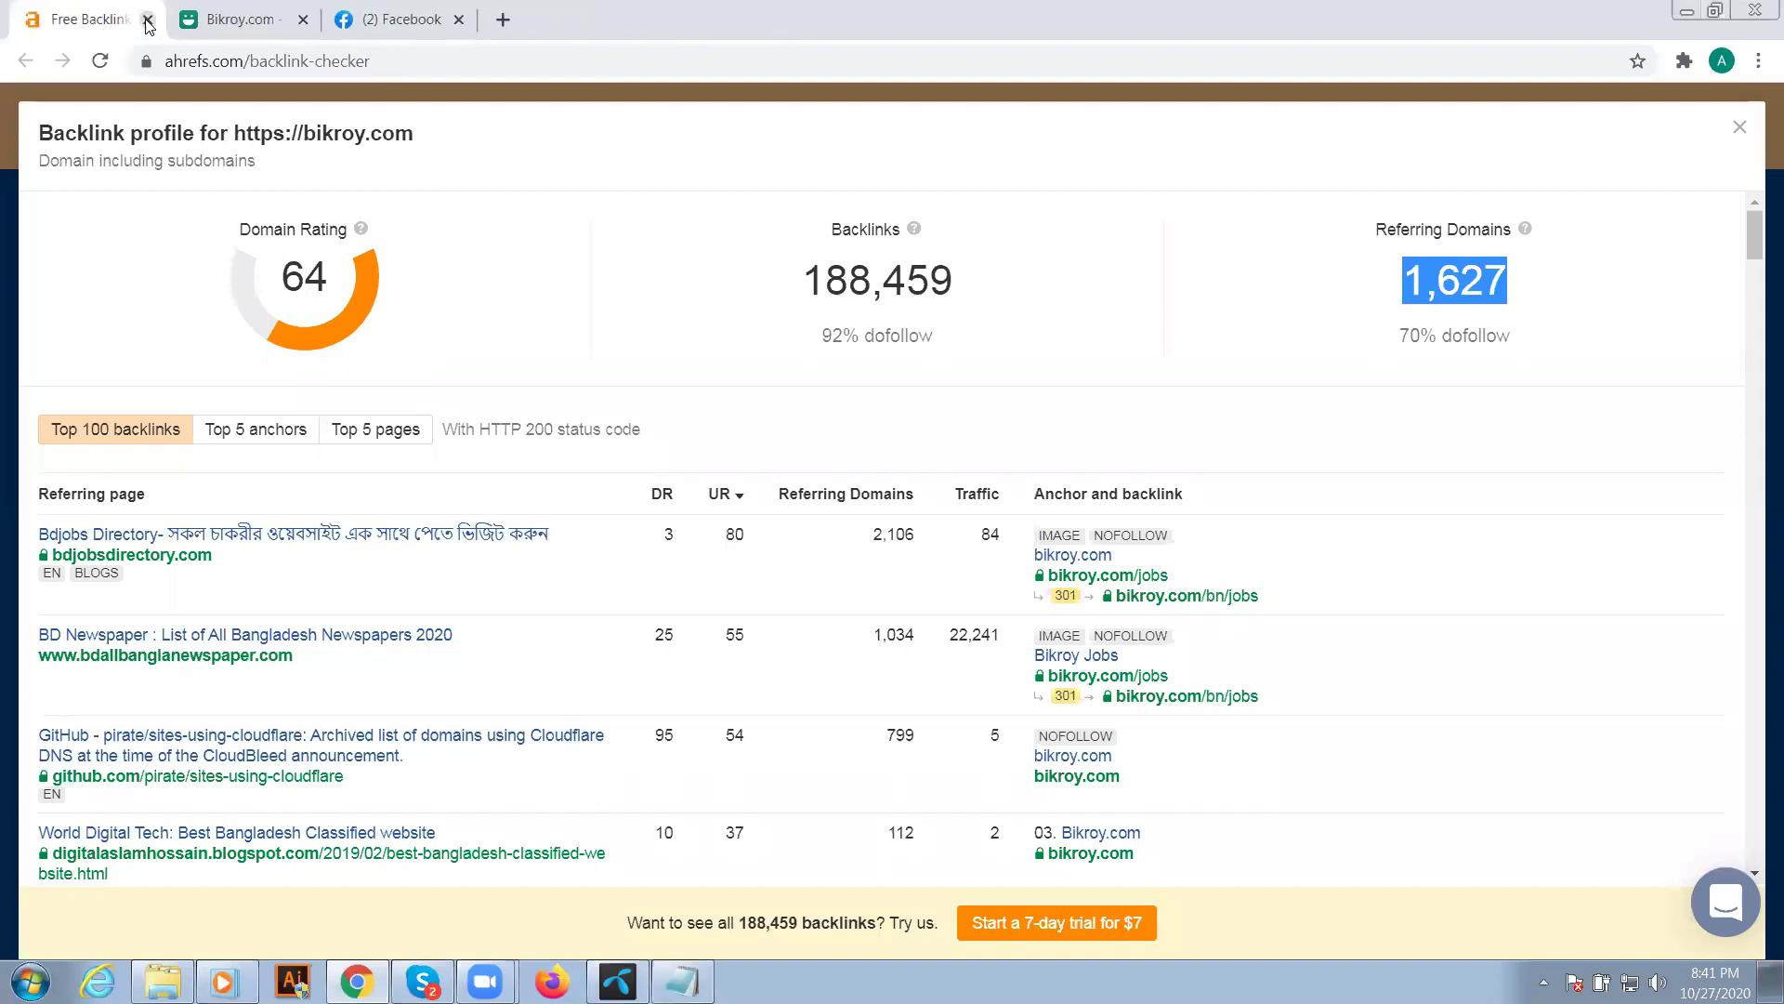
left_click(239, 22)
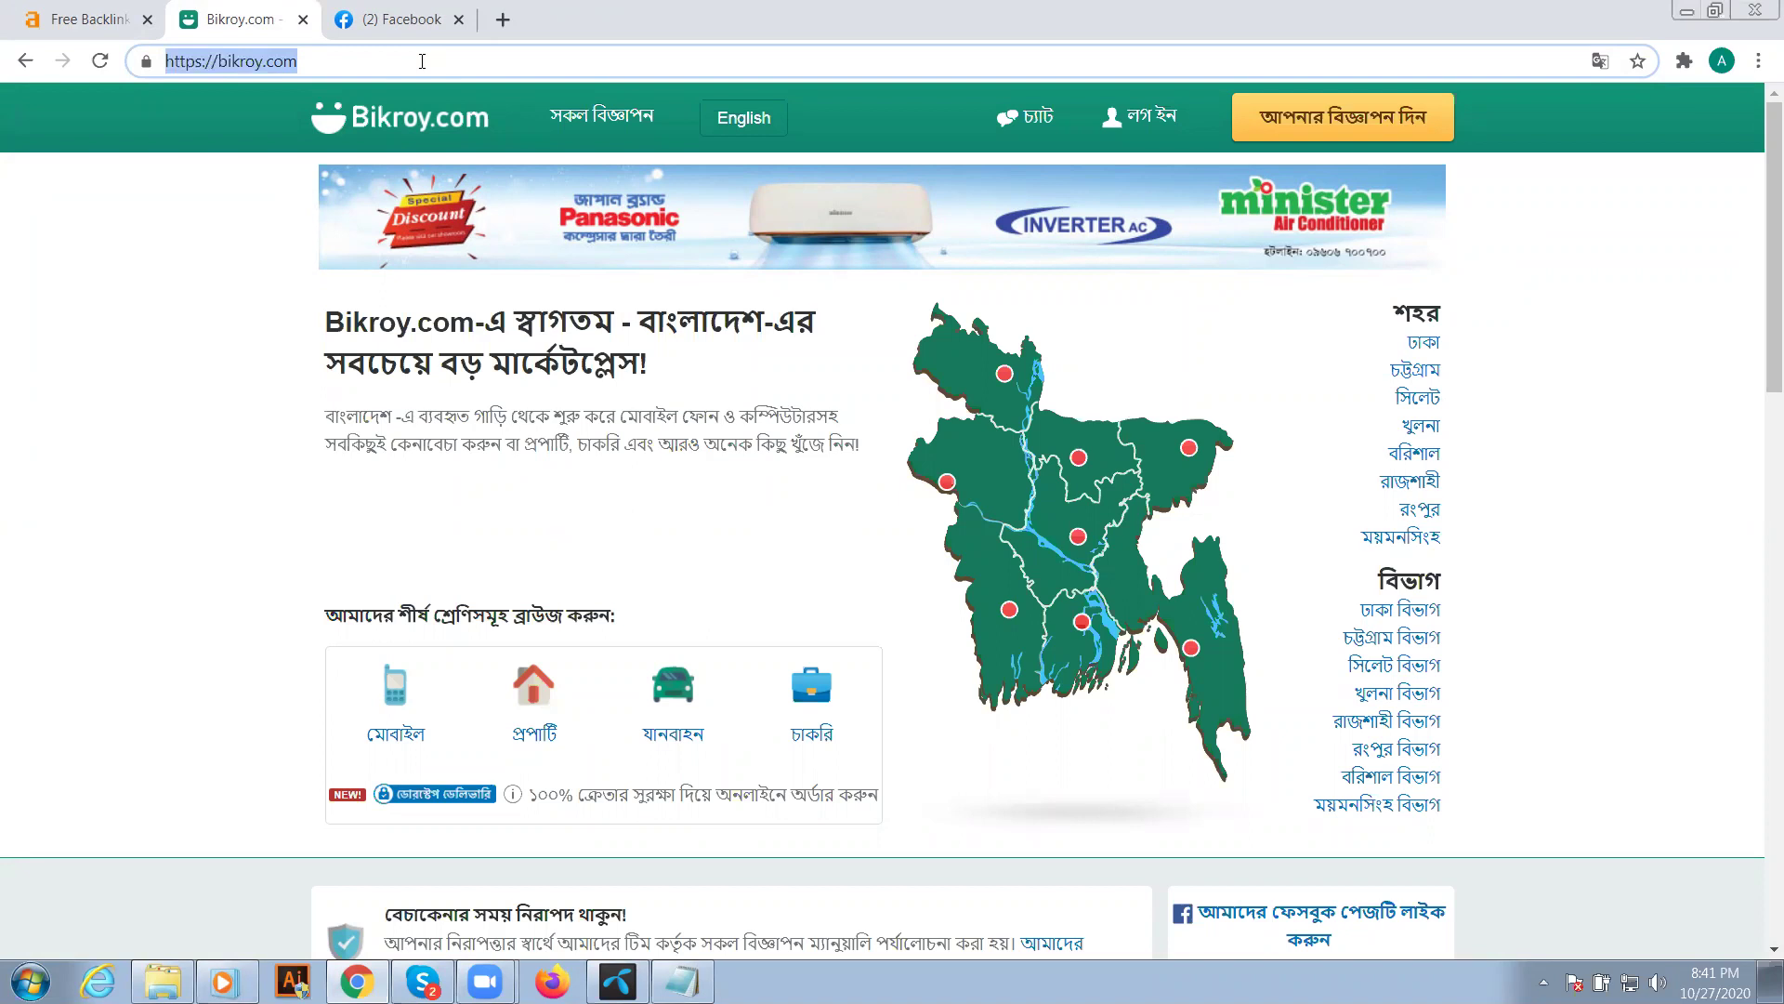
- On the Facebook tab, open Create Post from the 'What's on your mind' box
left_click(398, 13)
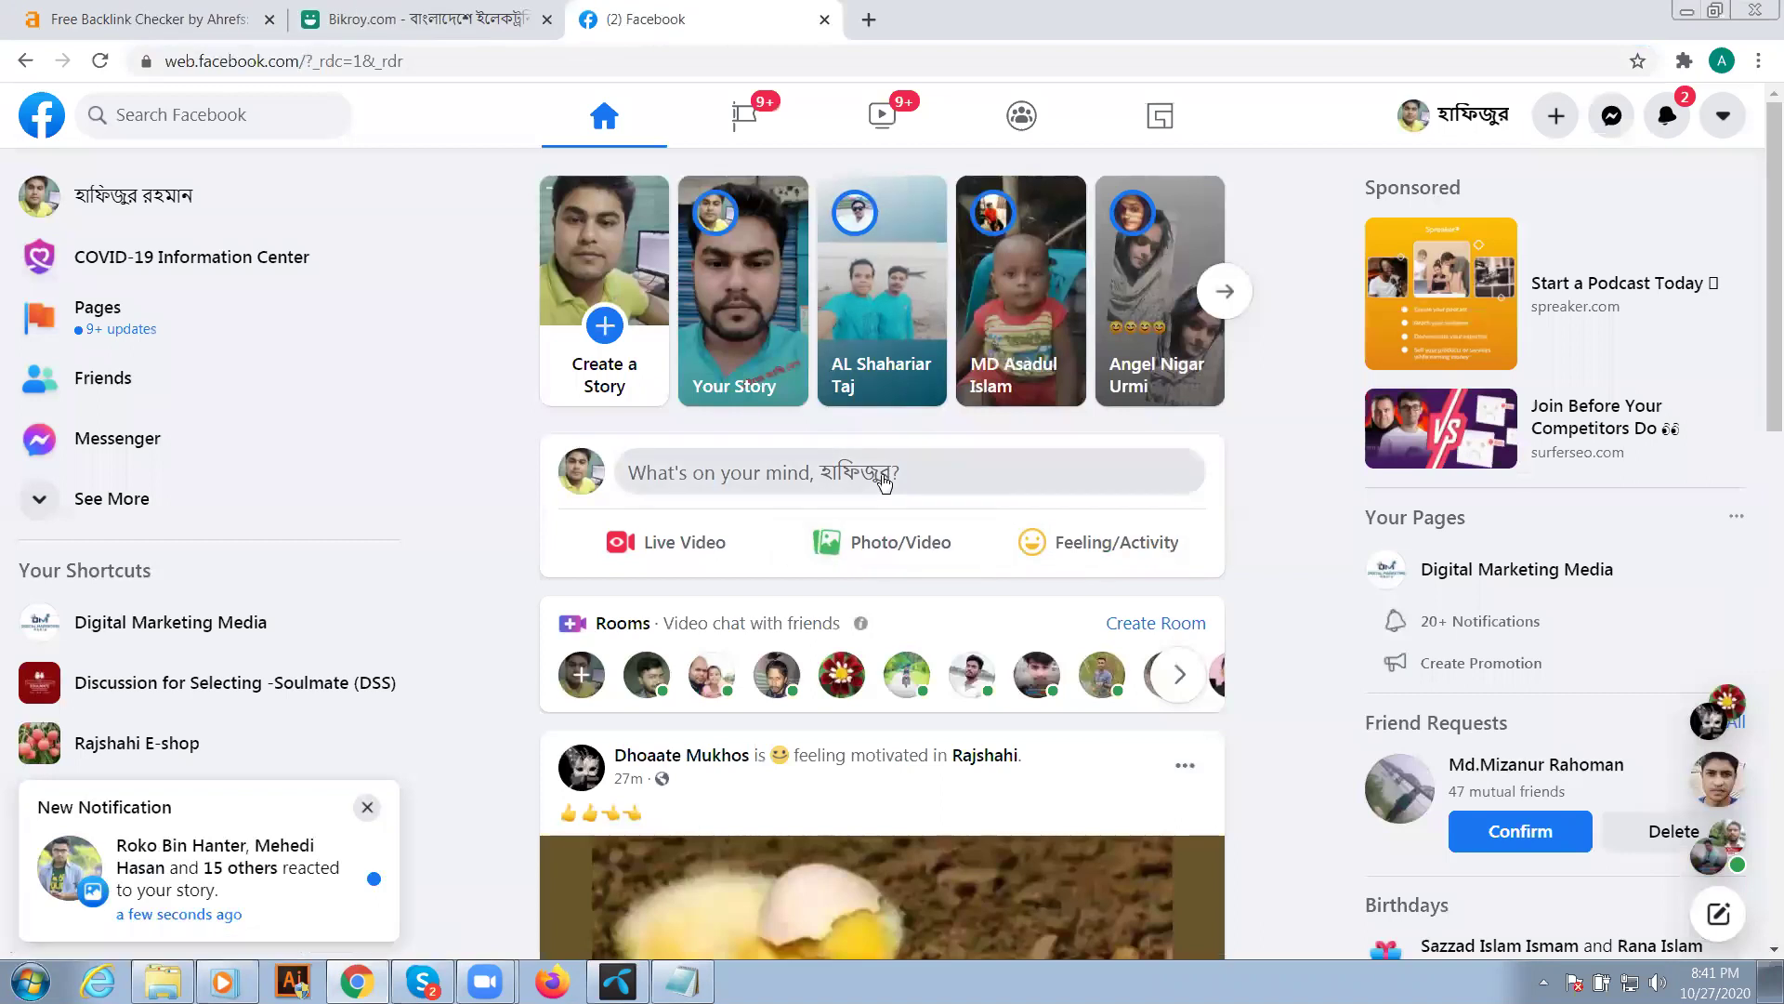
left_click(915, 474)
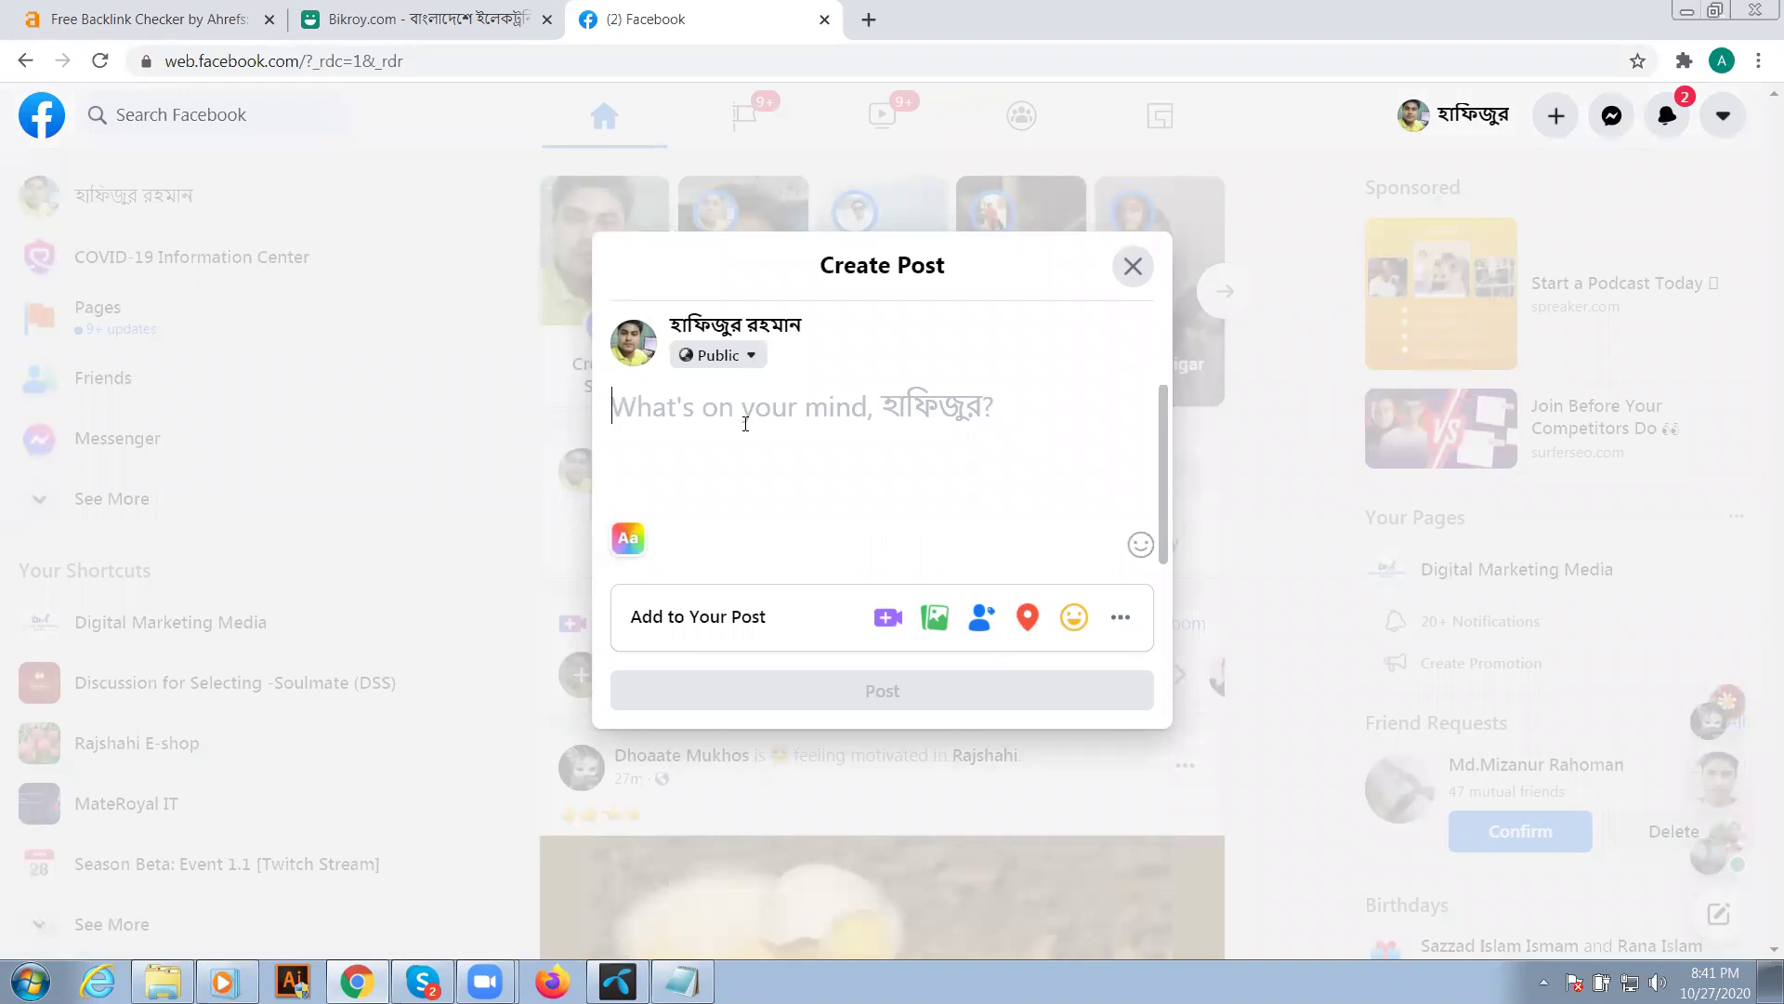
type("https://bikroy.com/")
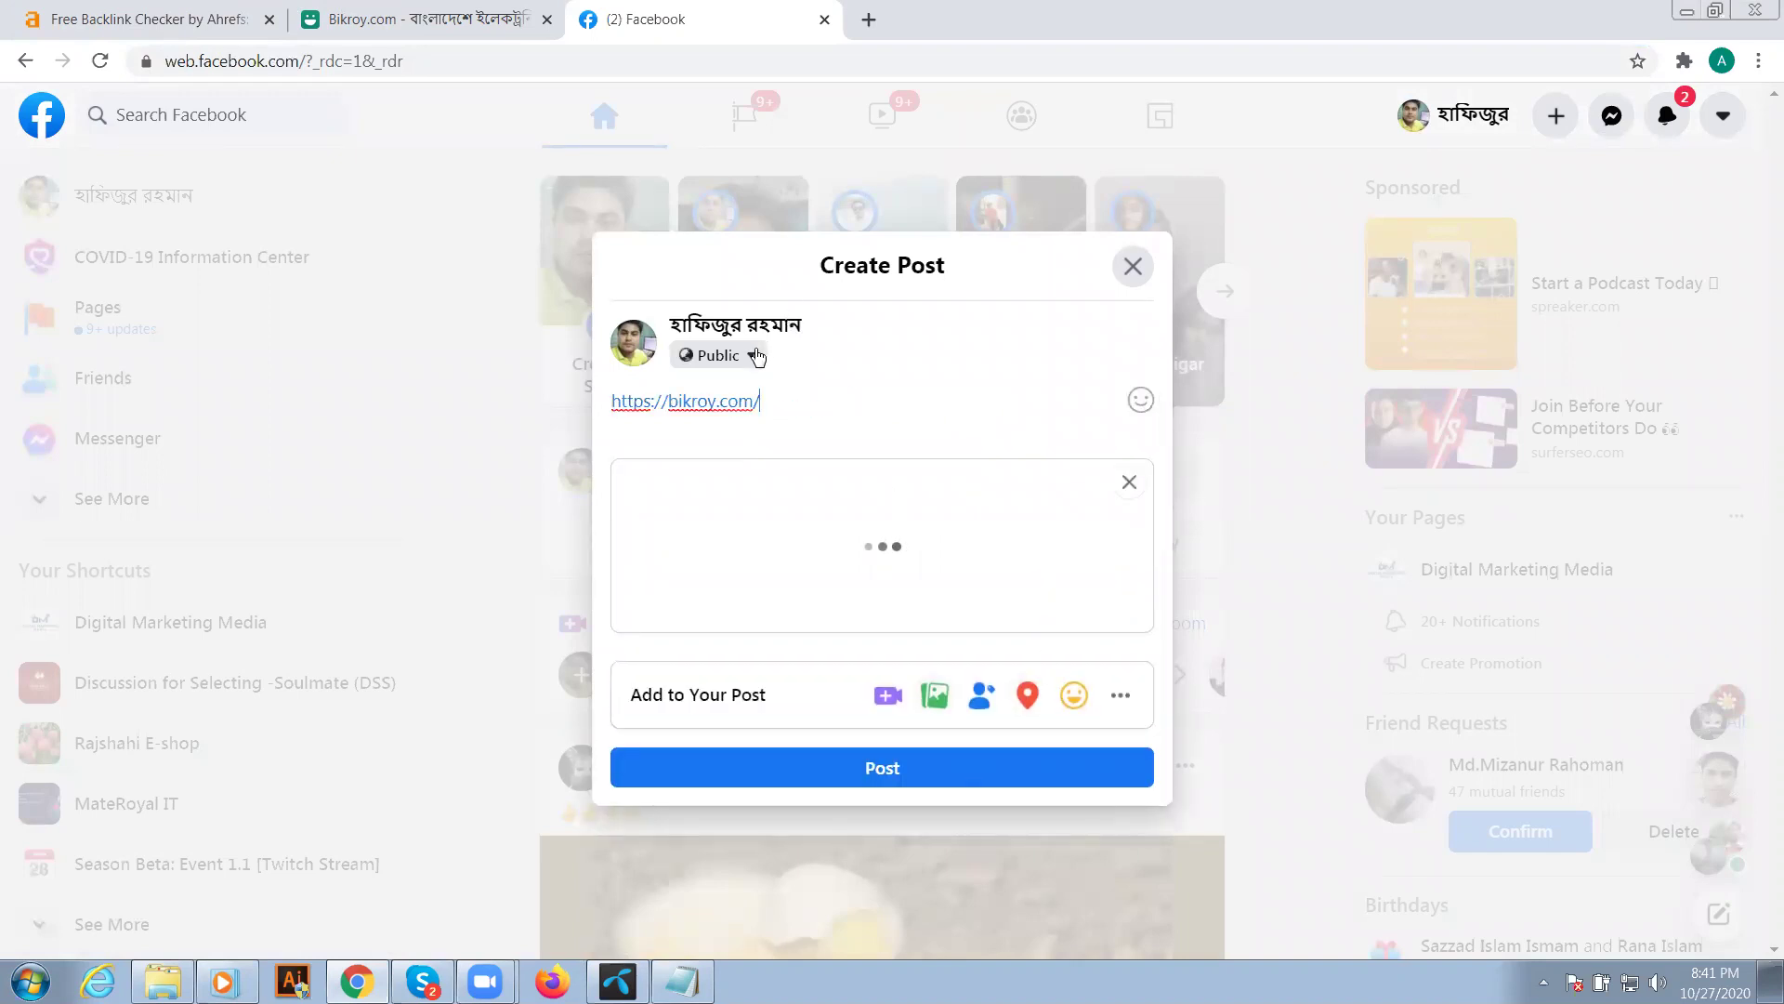
left_click(754, 354)
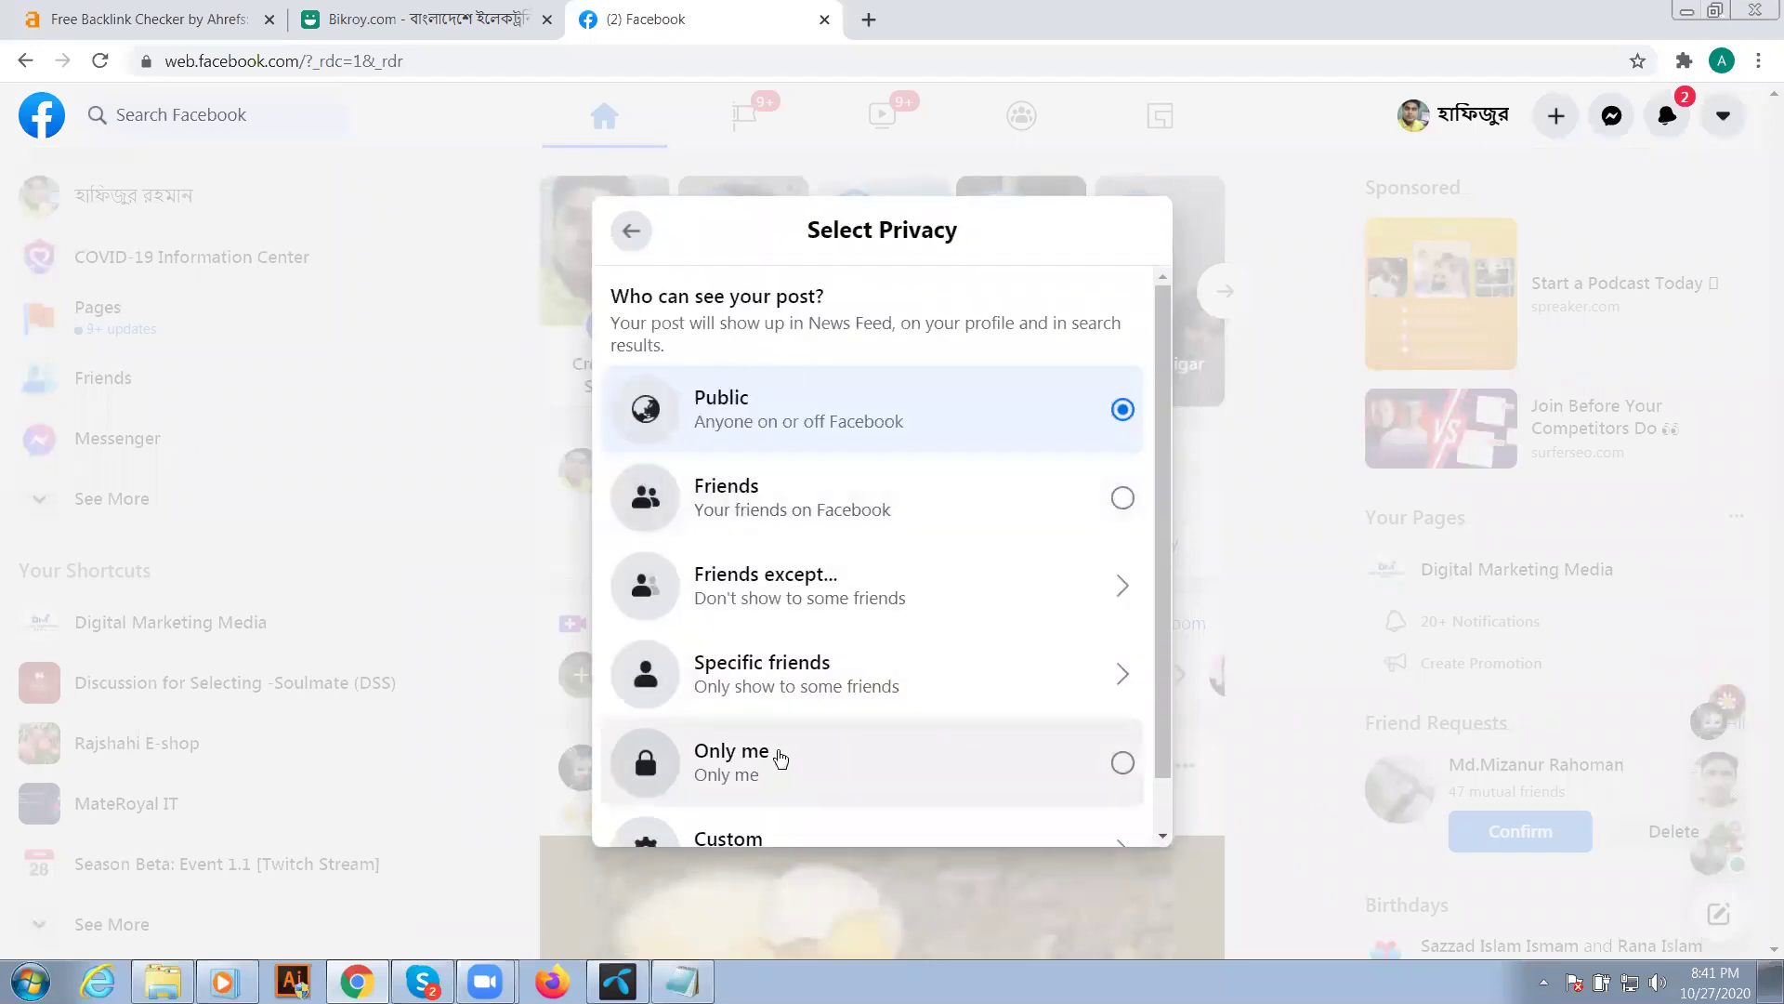
left_click(779, 758)
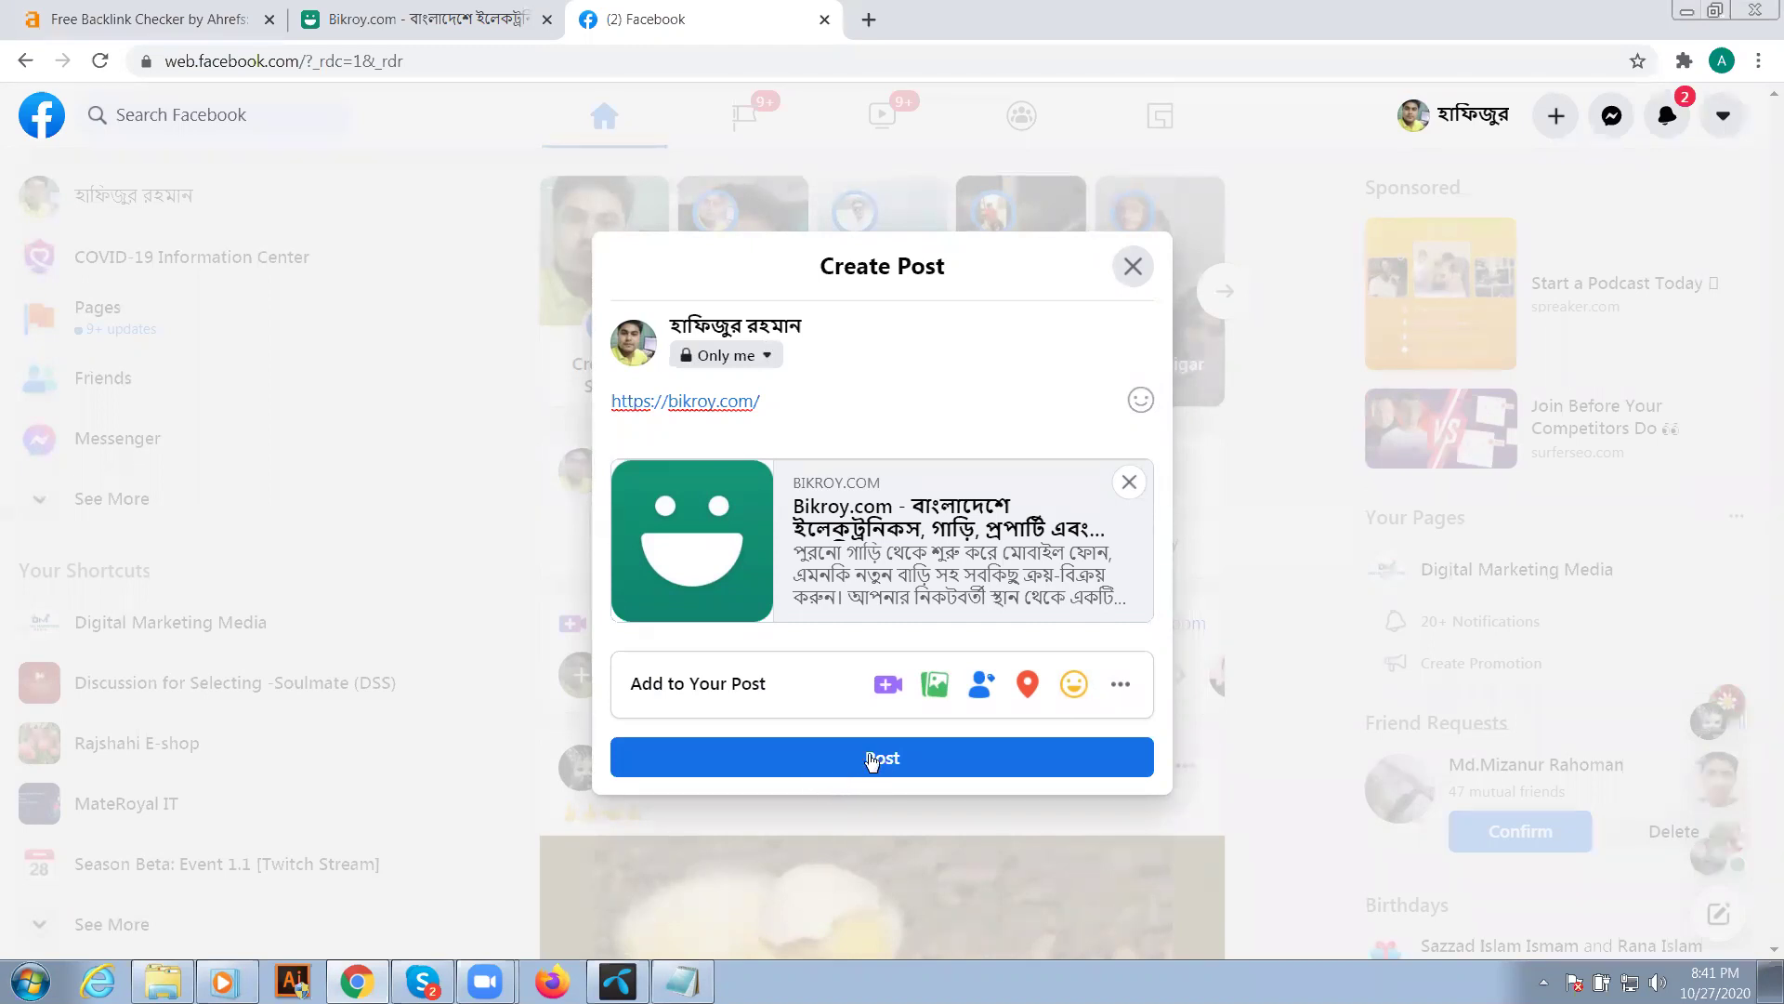
left_click(882, 759)
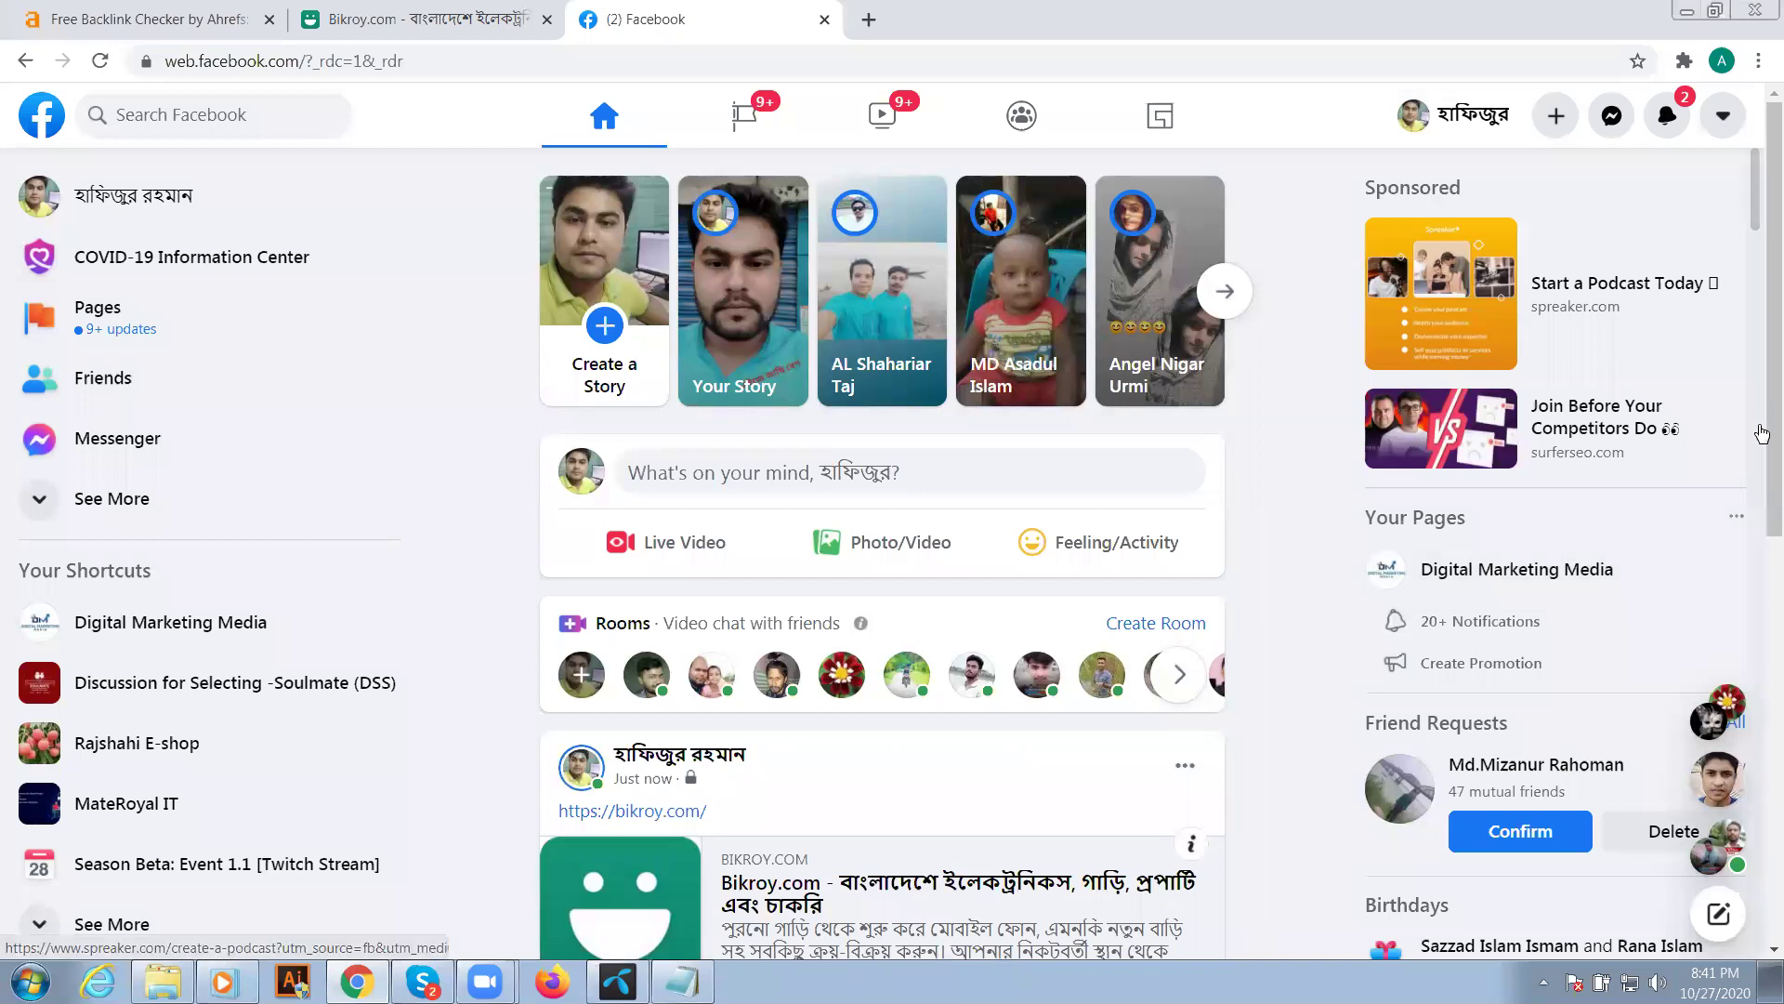
scroll(1762, 446, "down", 2)
scroll(820, 632, "down", 2)
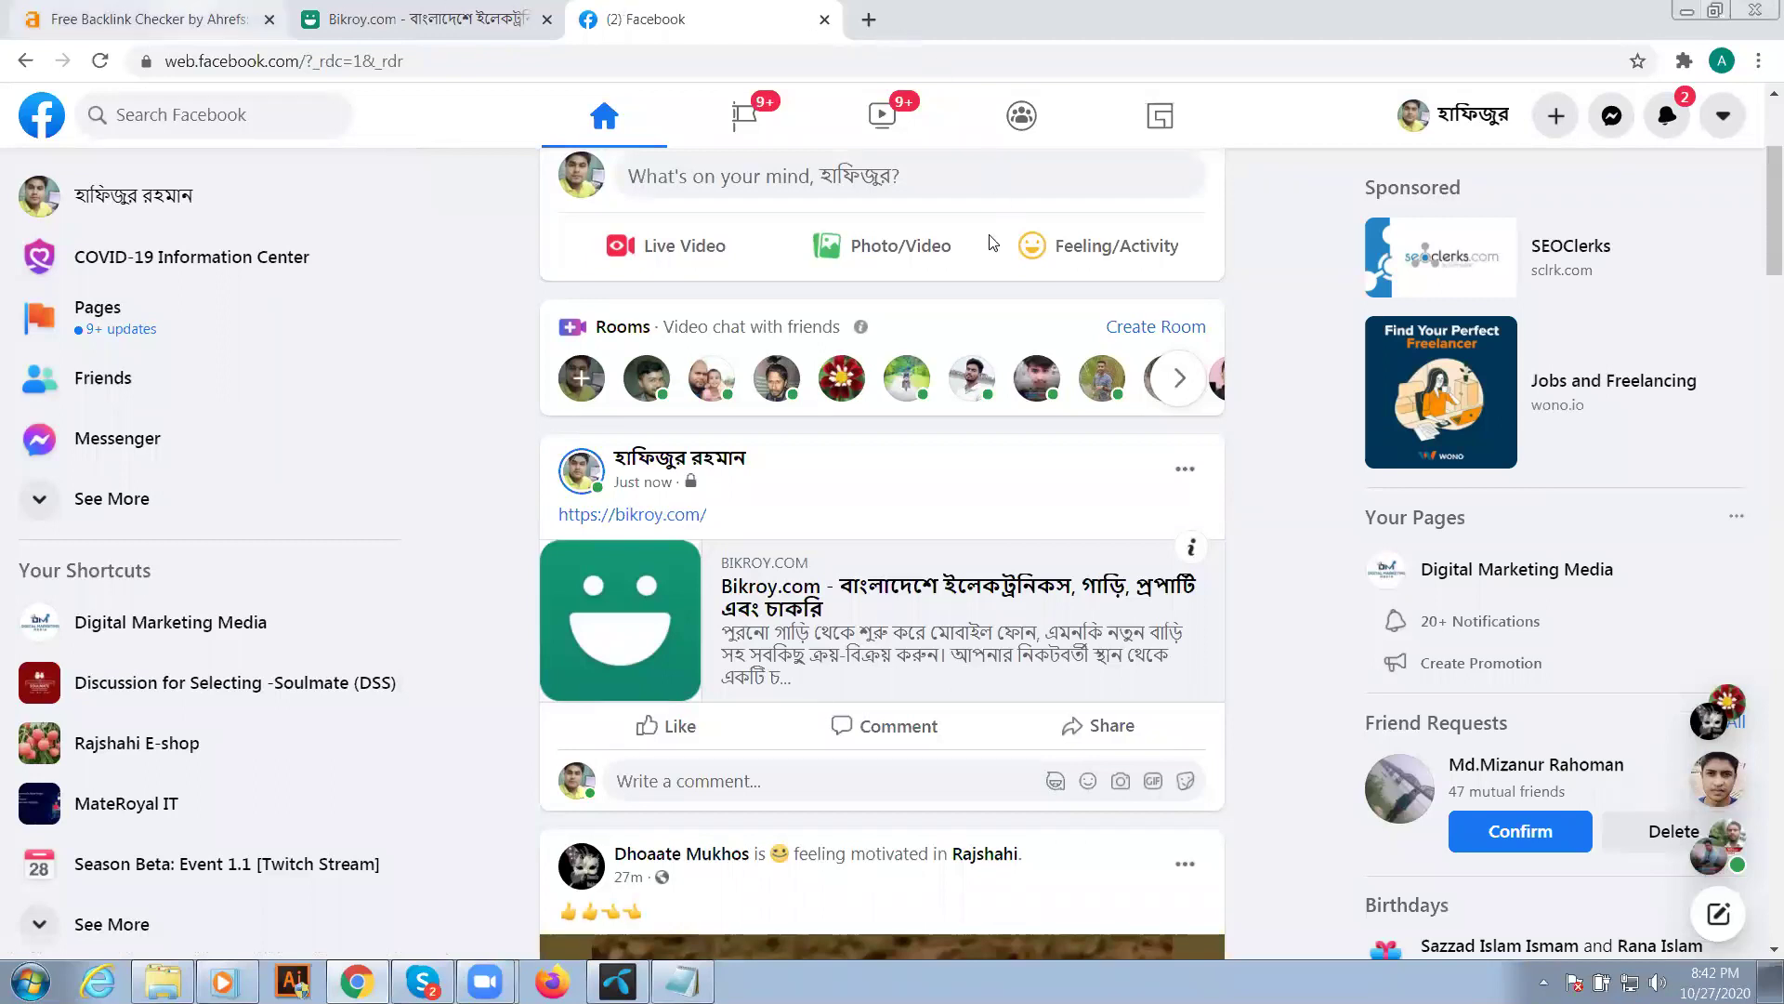
- Review the bikroy.com backlink results and move the checker tab to the last position
key("ctrl+Tab")
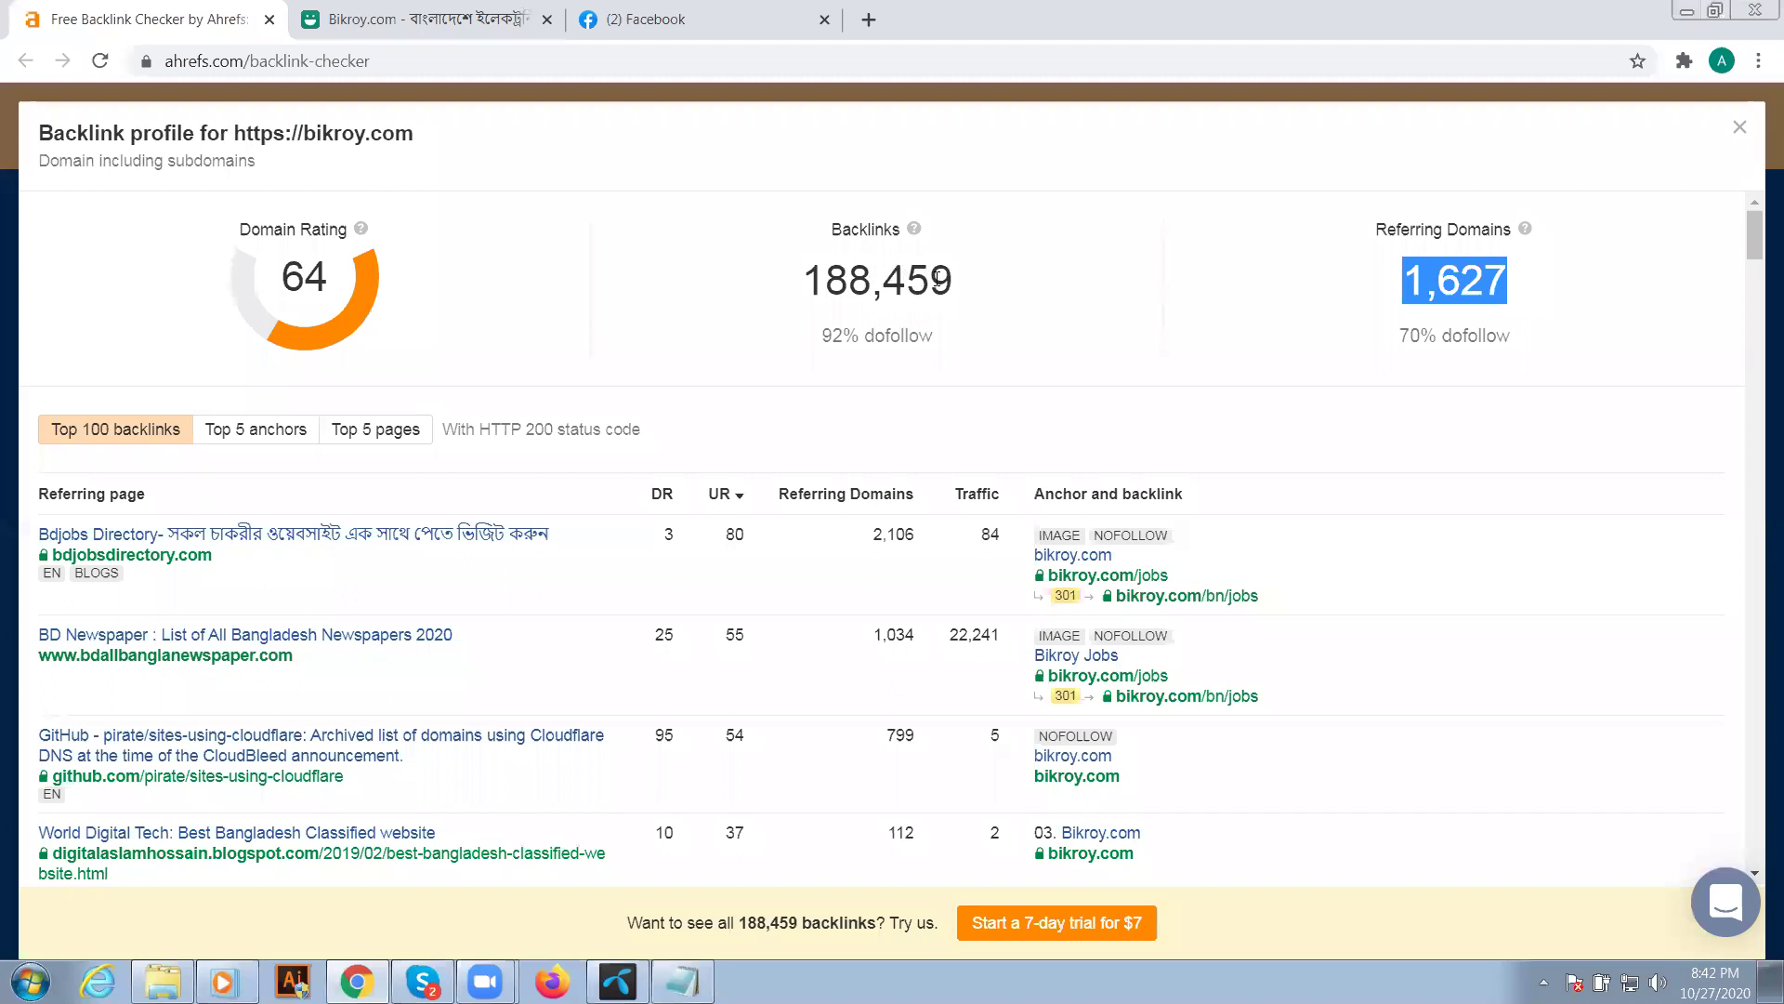
key("ctrl+shift+Page_Down")
key("ctrl+shift+Page_Down")
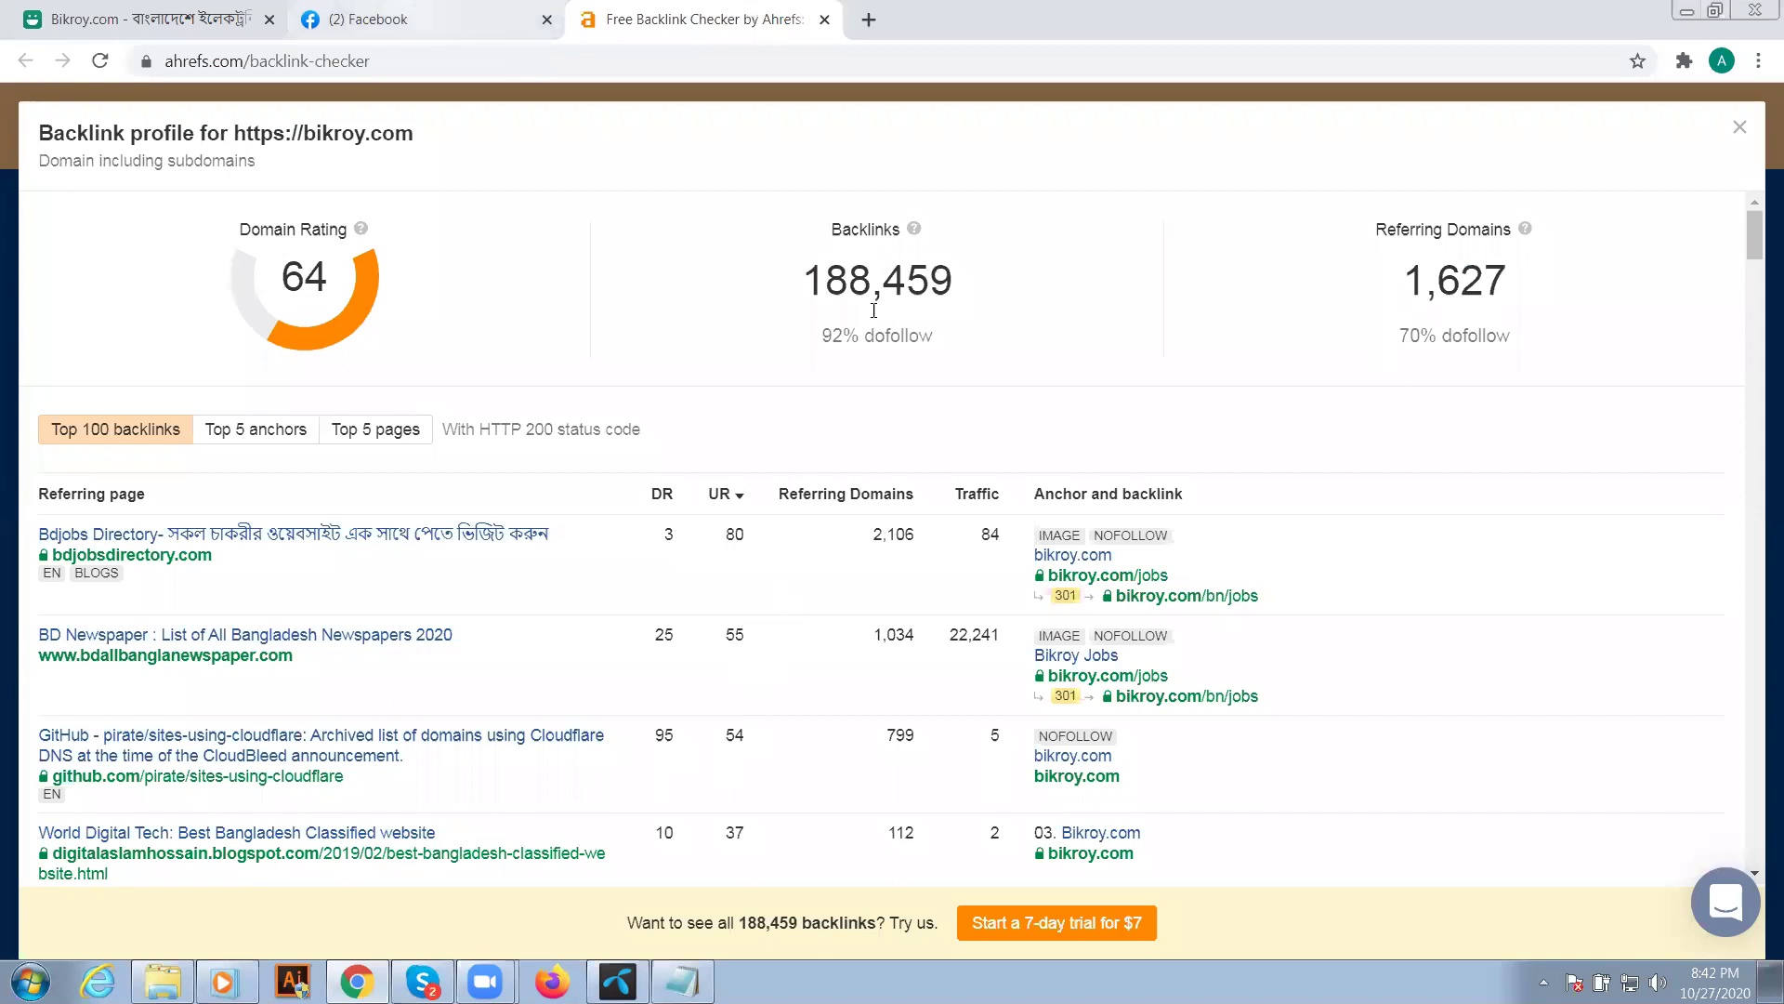
key("ctrl+Page_Up")
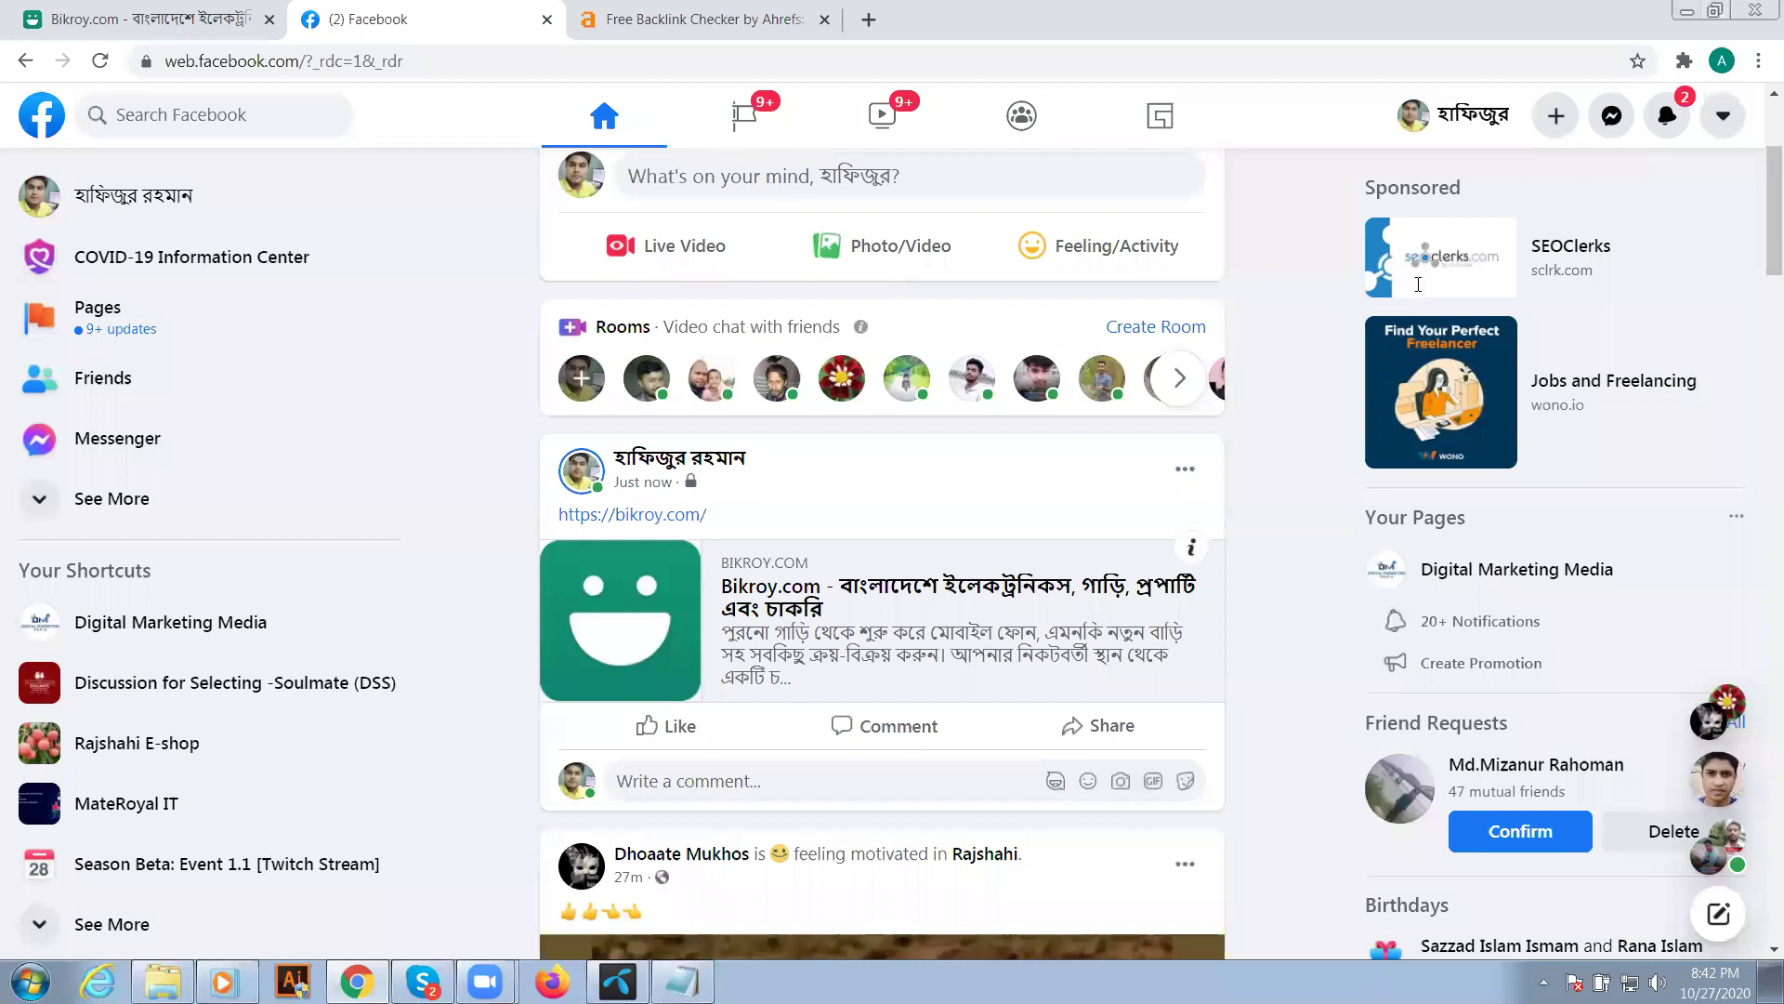
key("ctrl+Page_Down")
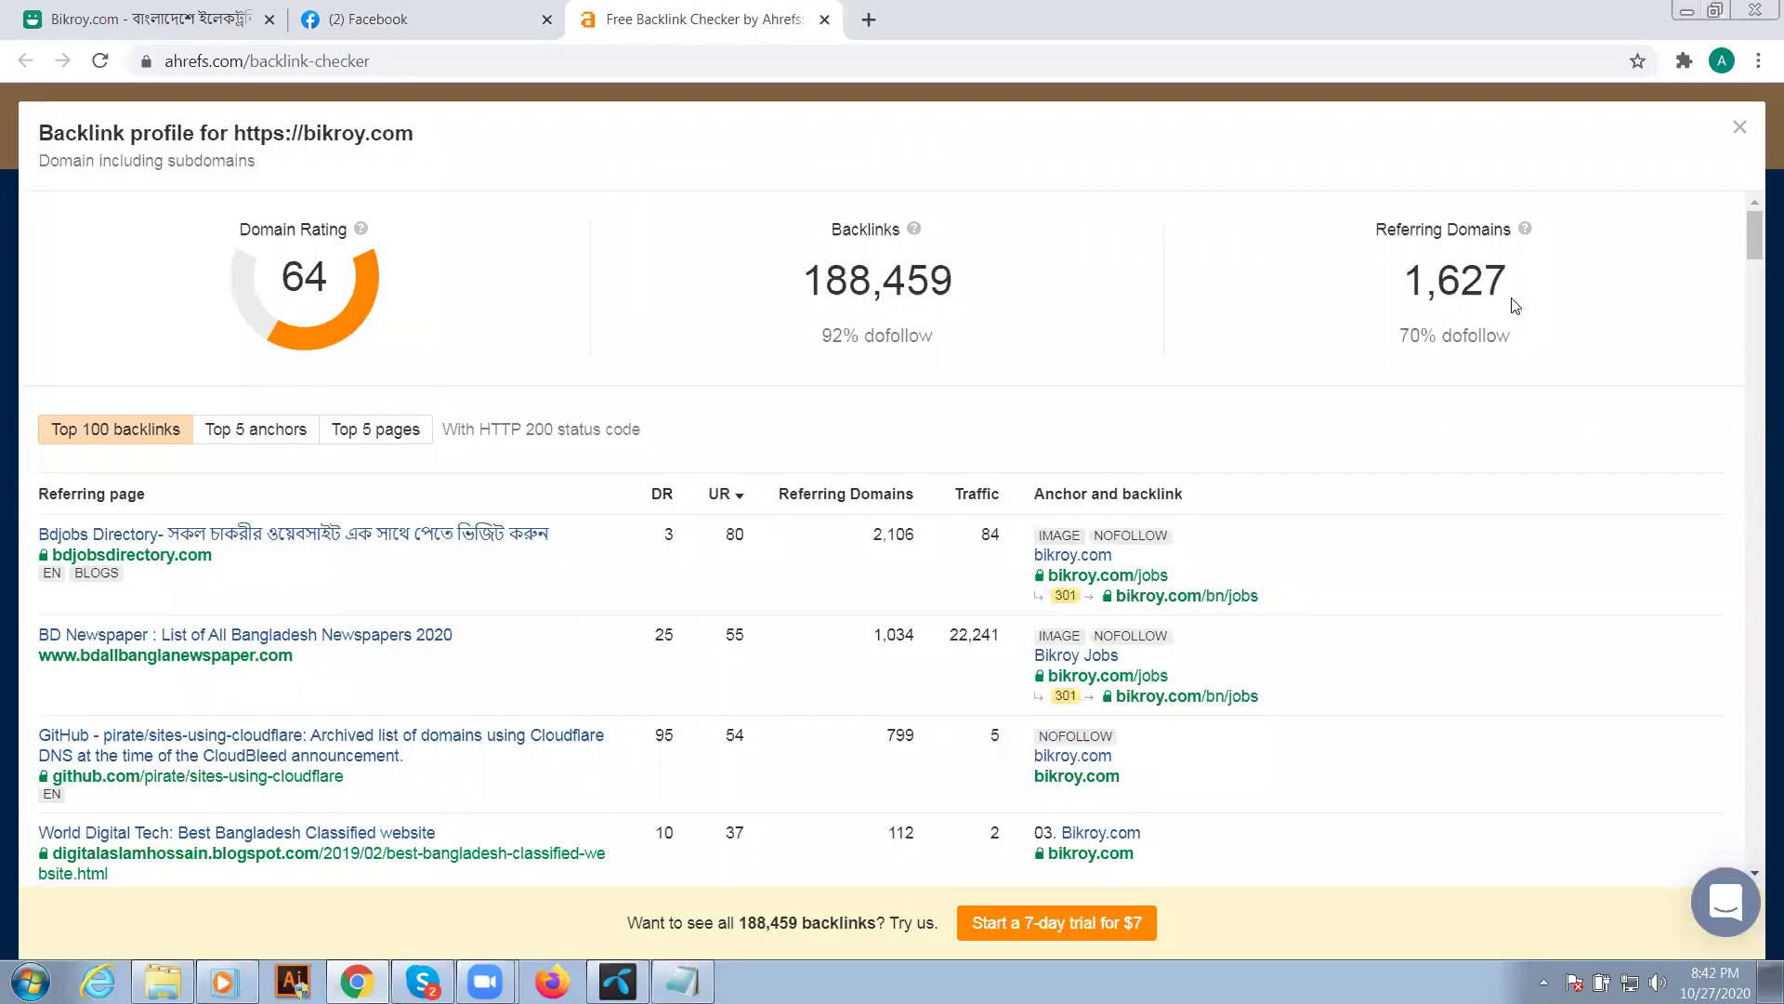
- Return to the Facebook feed and scroll down to the new bikroy.com post
left_click(471, 14)
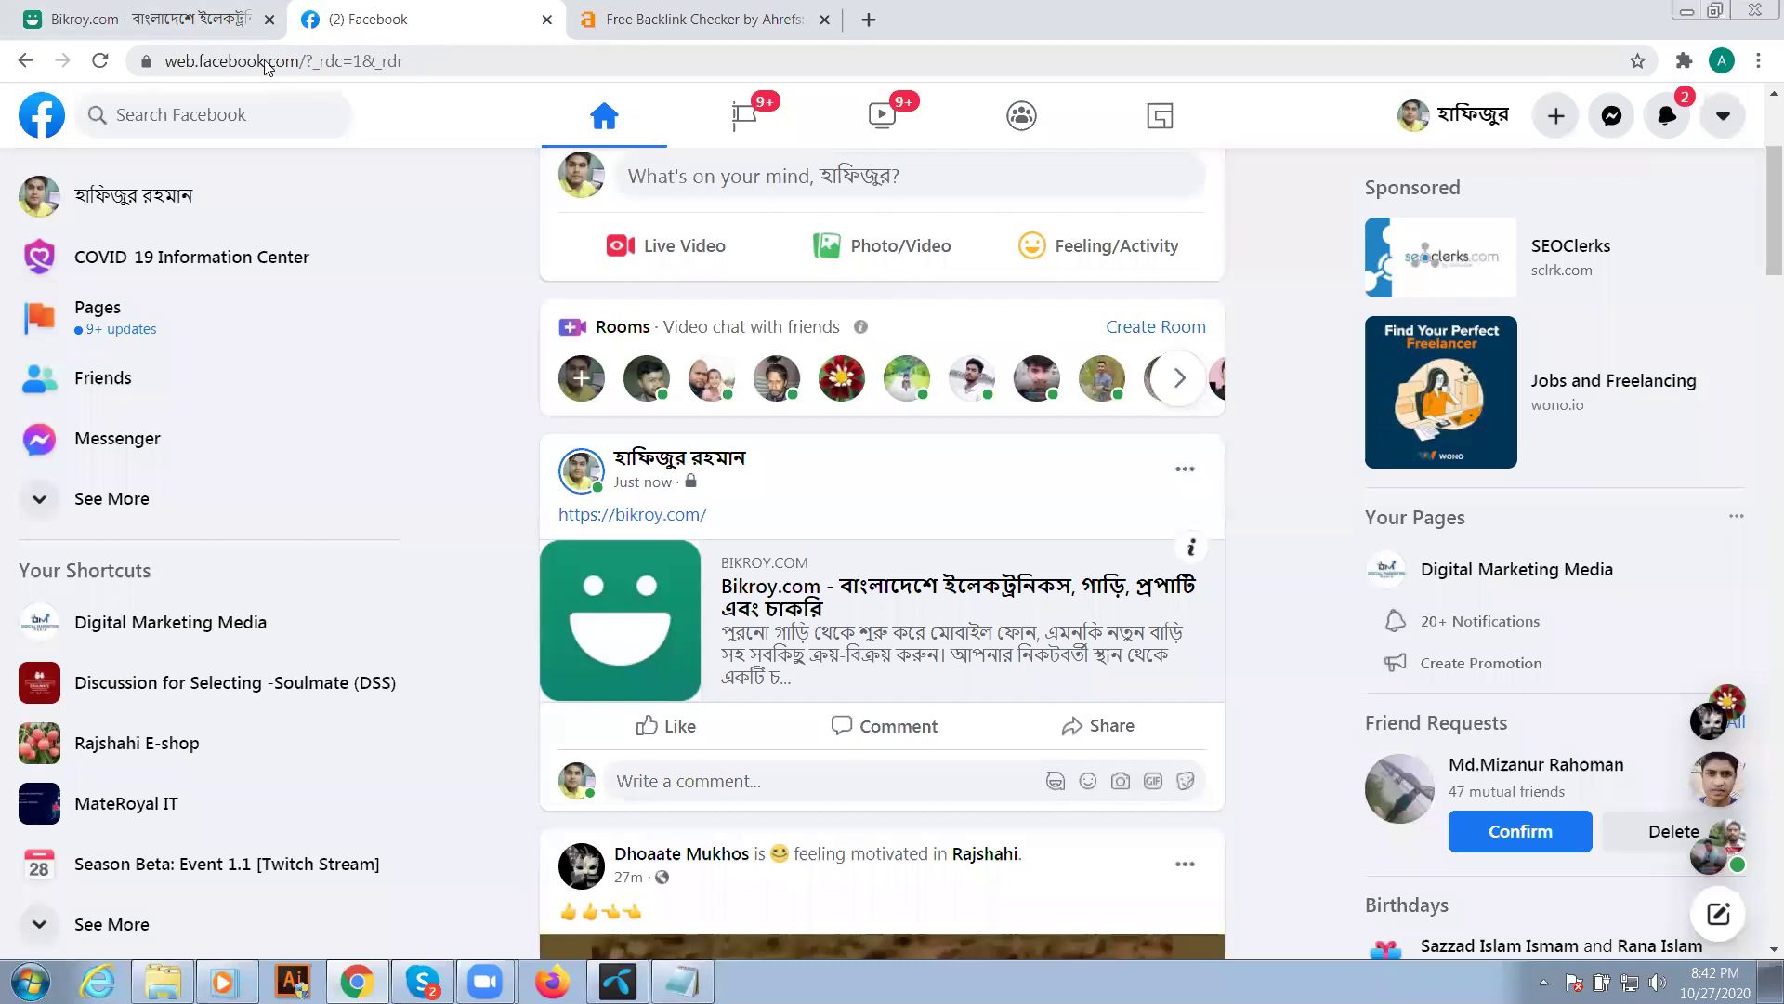
left_click(270, 62)
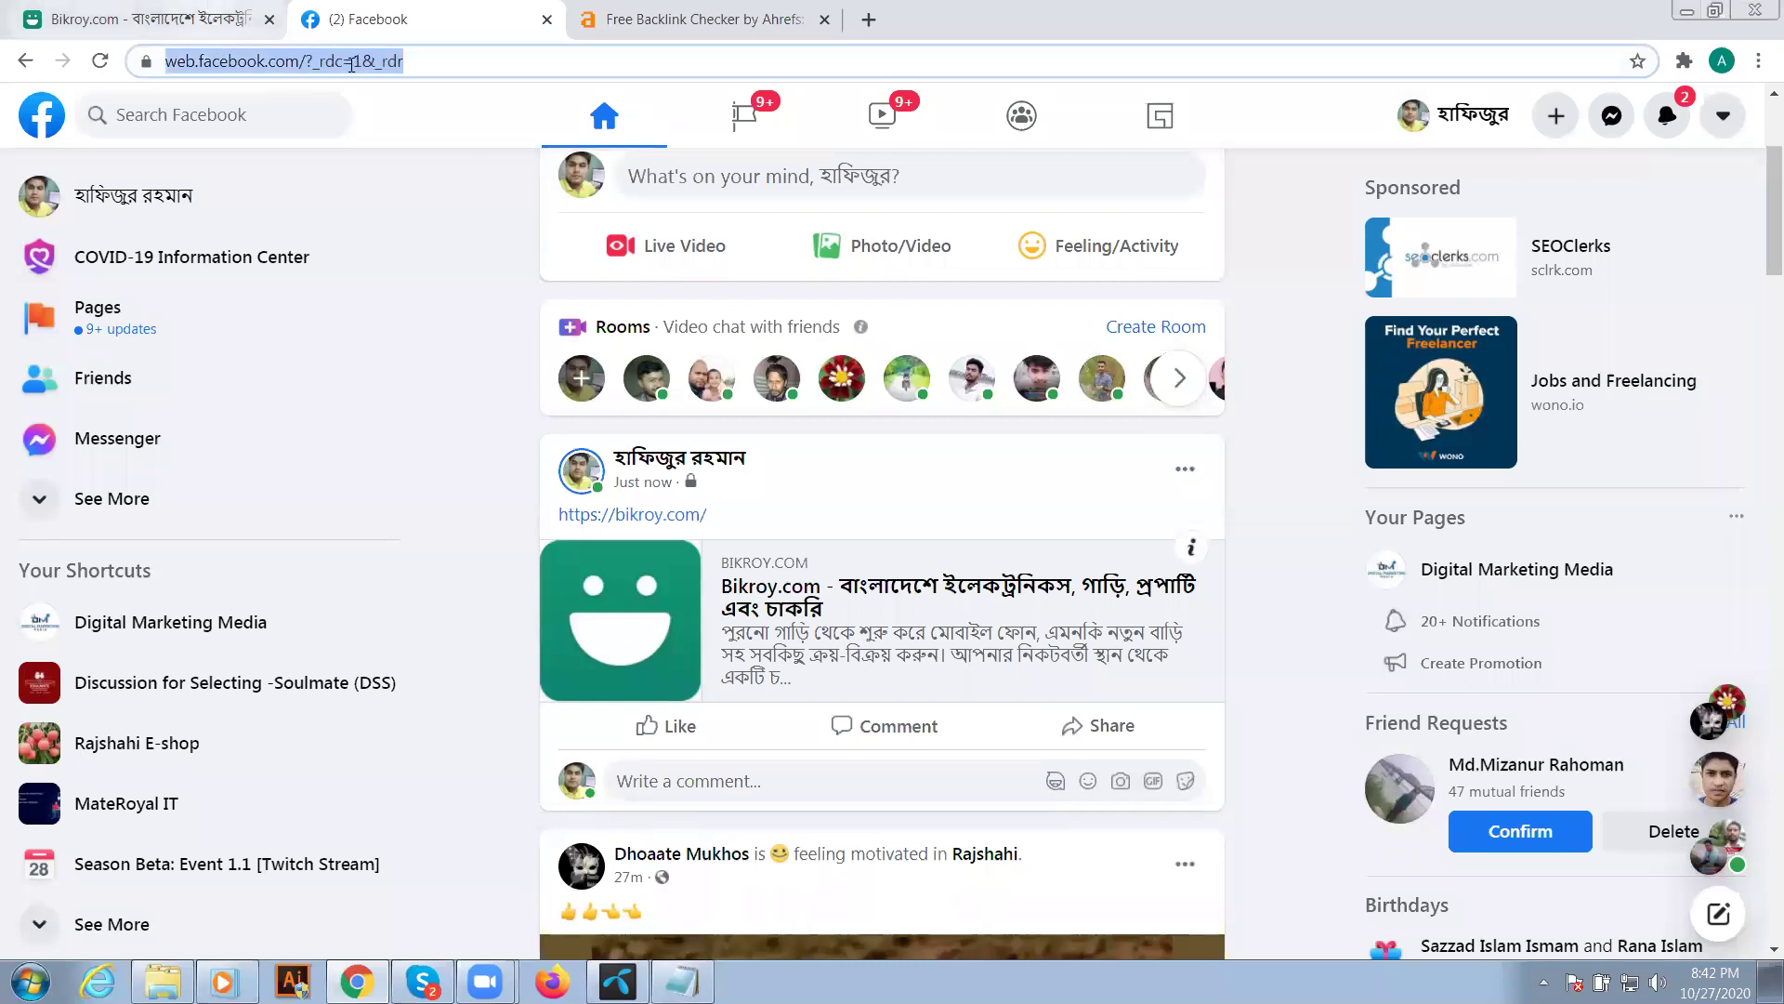
key("ctrl+shift+Tab")
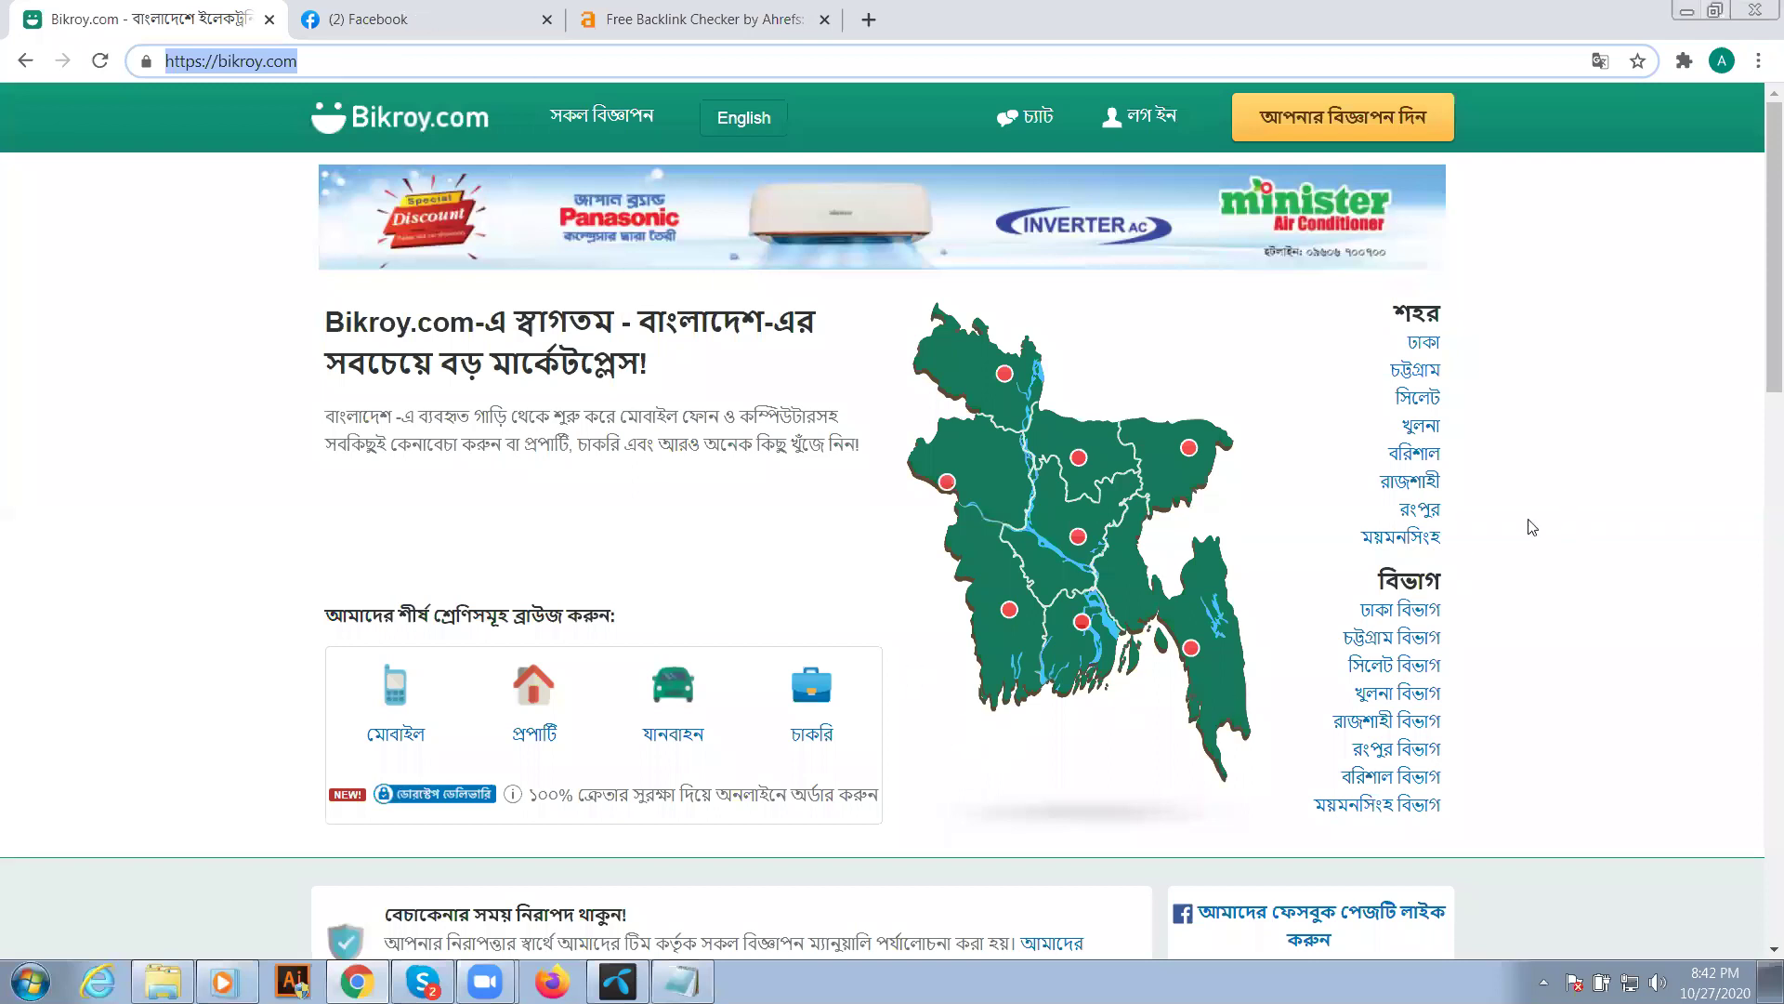
key("ctrl+Tab")
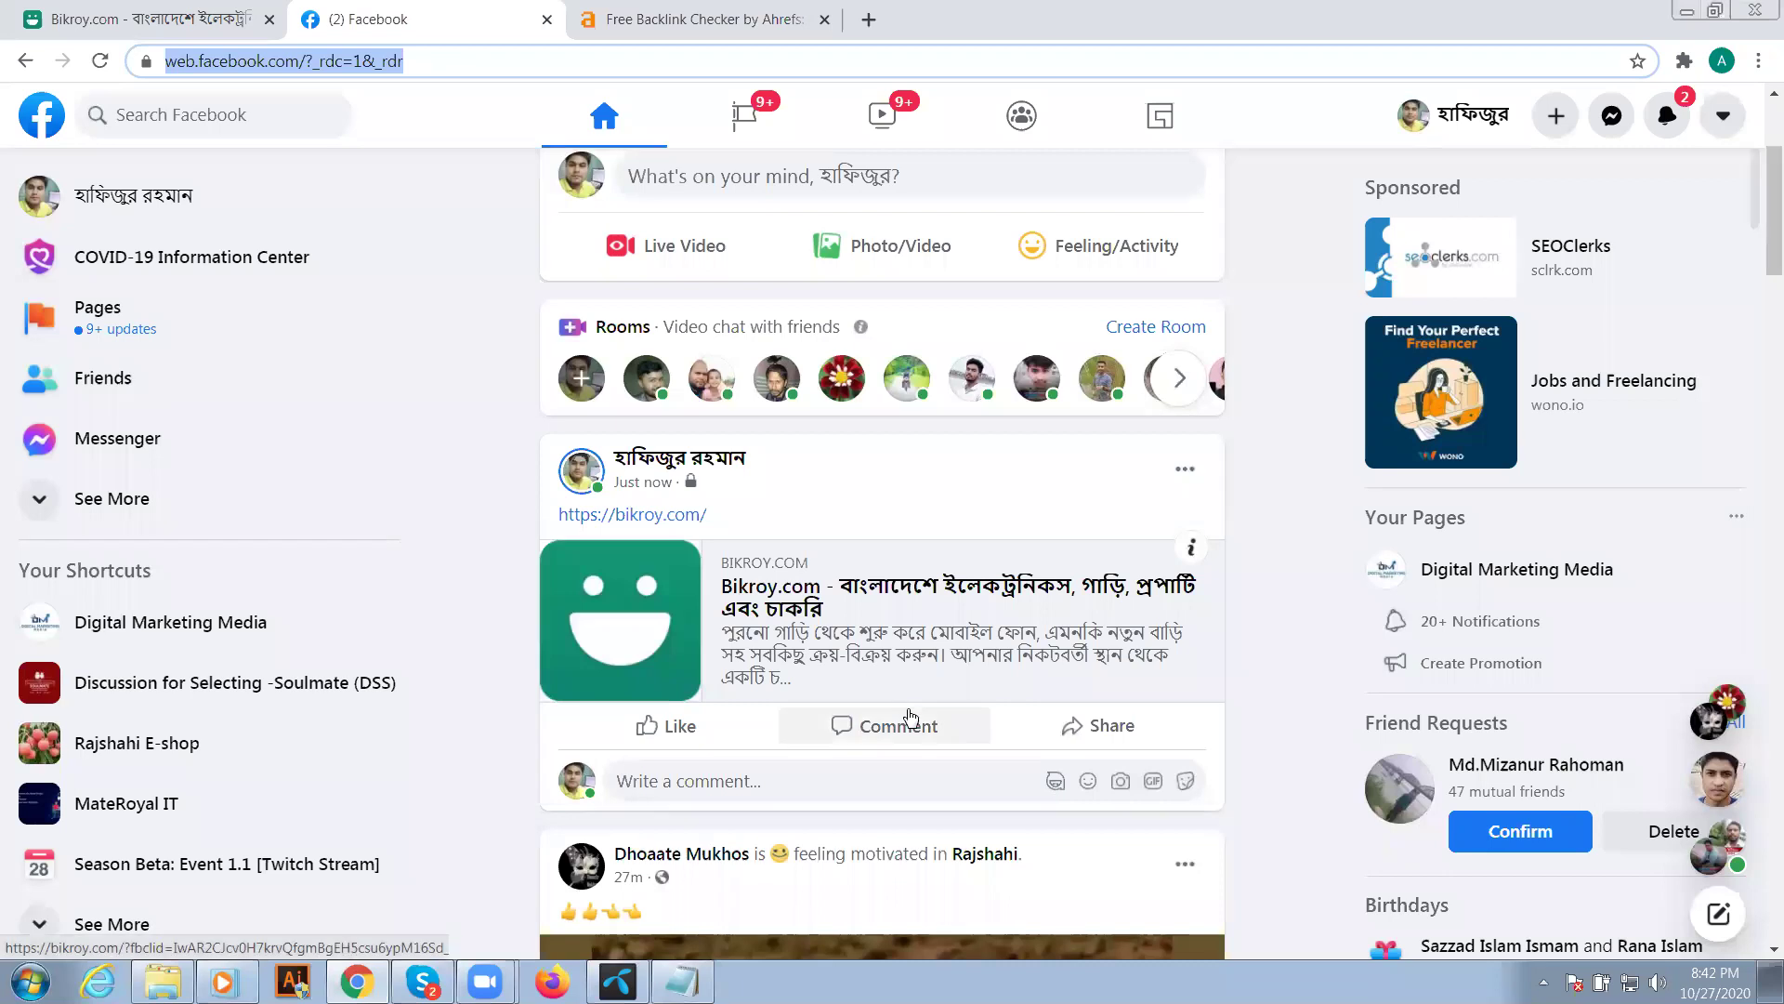
left_click(1759, 270)
scroll(1759, 286, "down", 1)
scroll(929, 352, "down", 2)
scroll(929, 351, "down", 1)
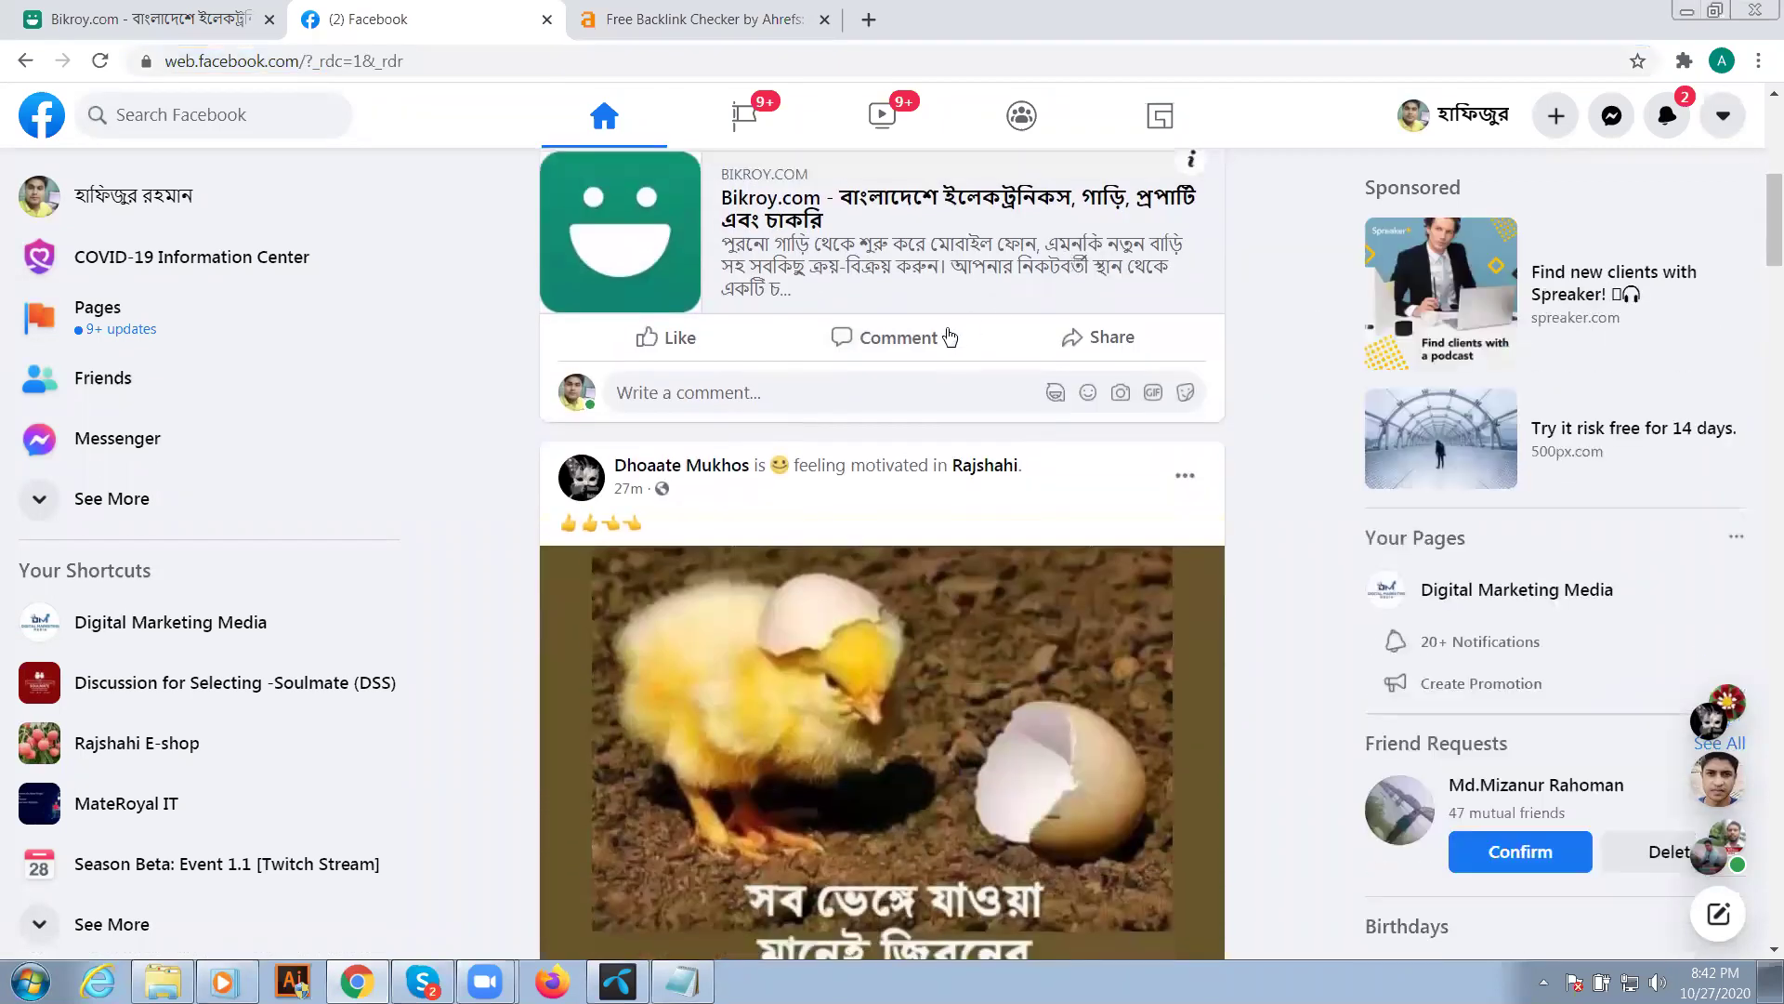
left_click(931, 351)
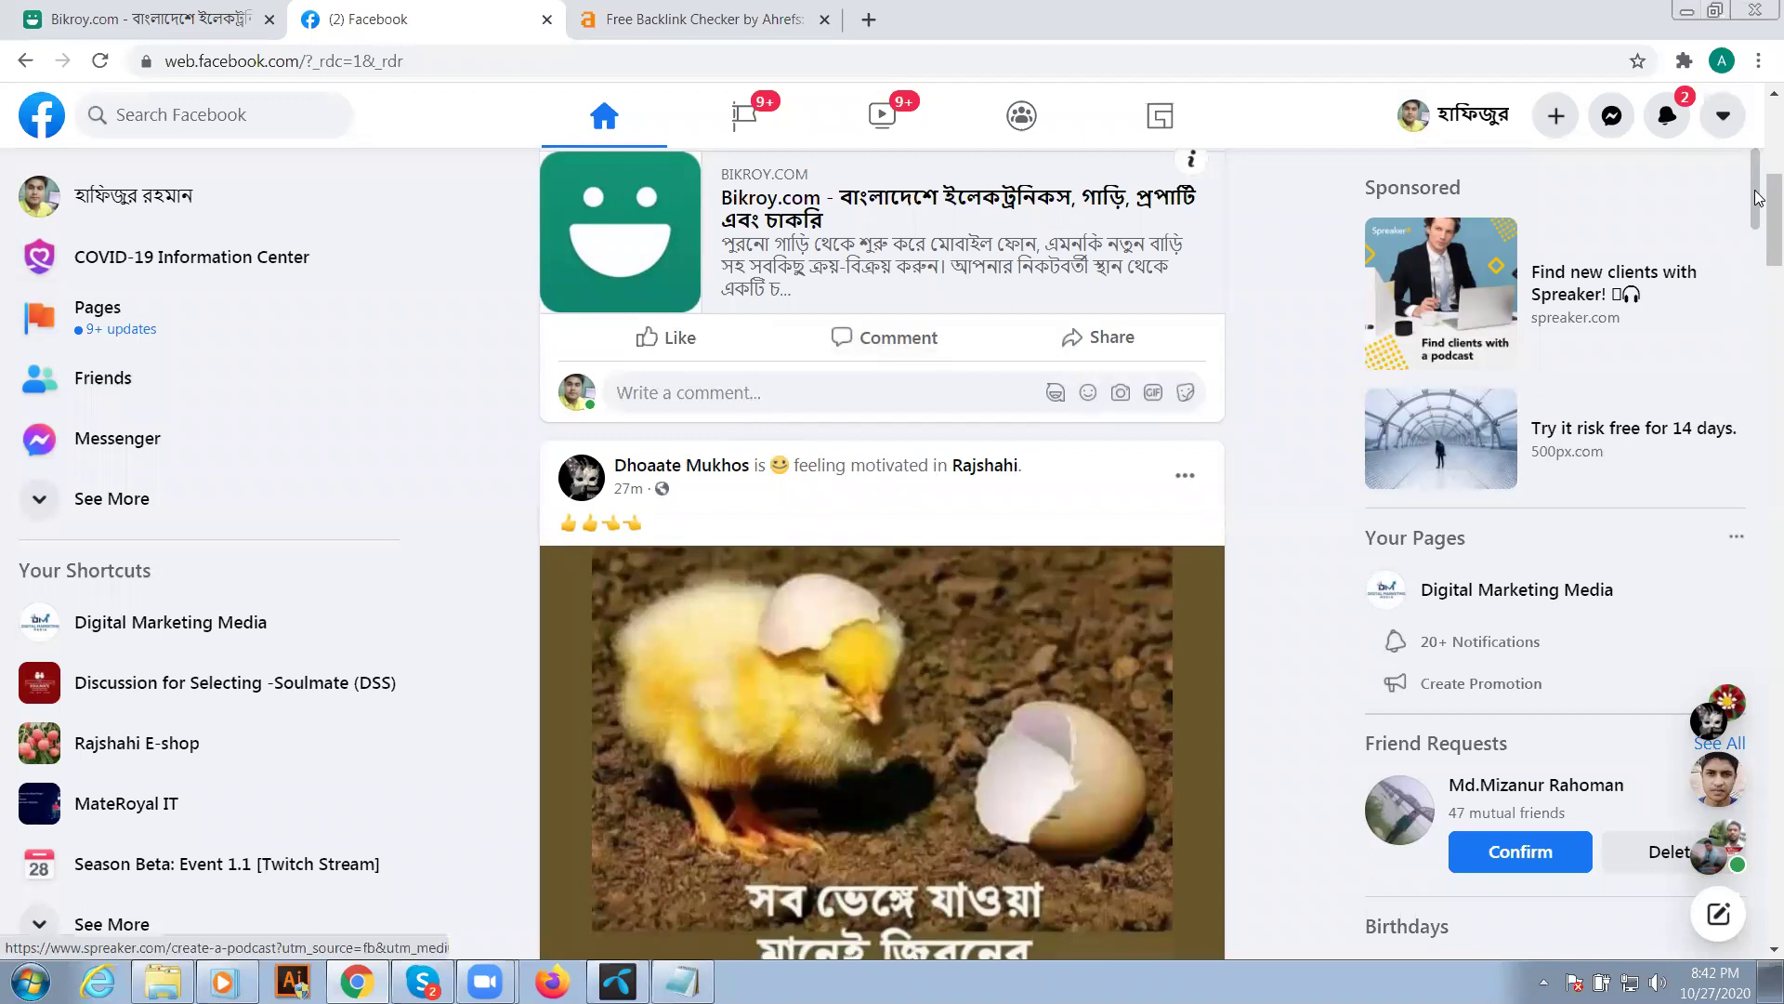
left_click_drag(1760, 212, 1759, 313)
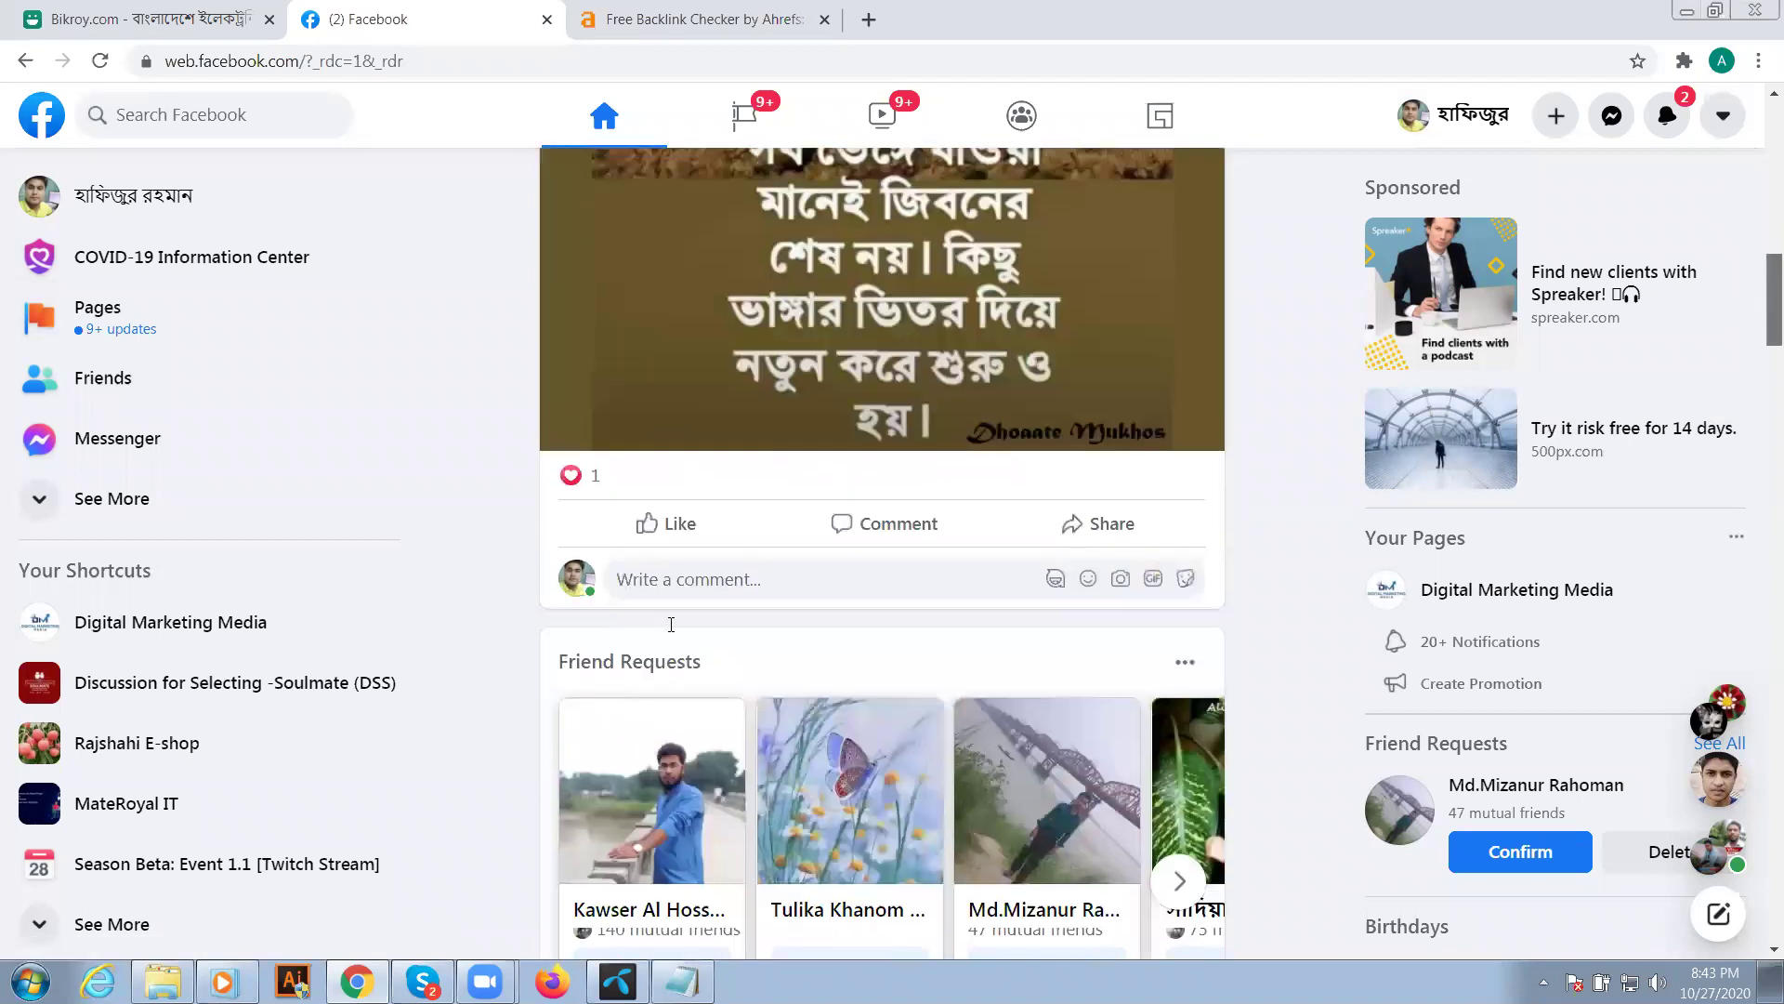
left_click(673, 626)
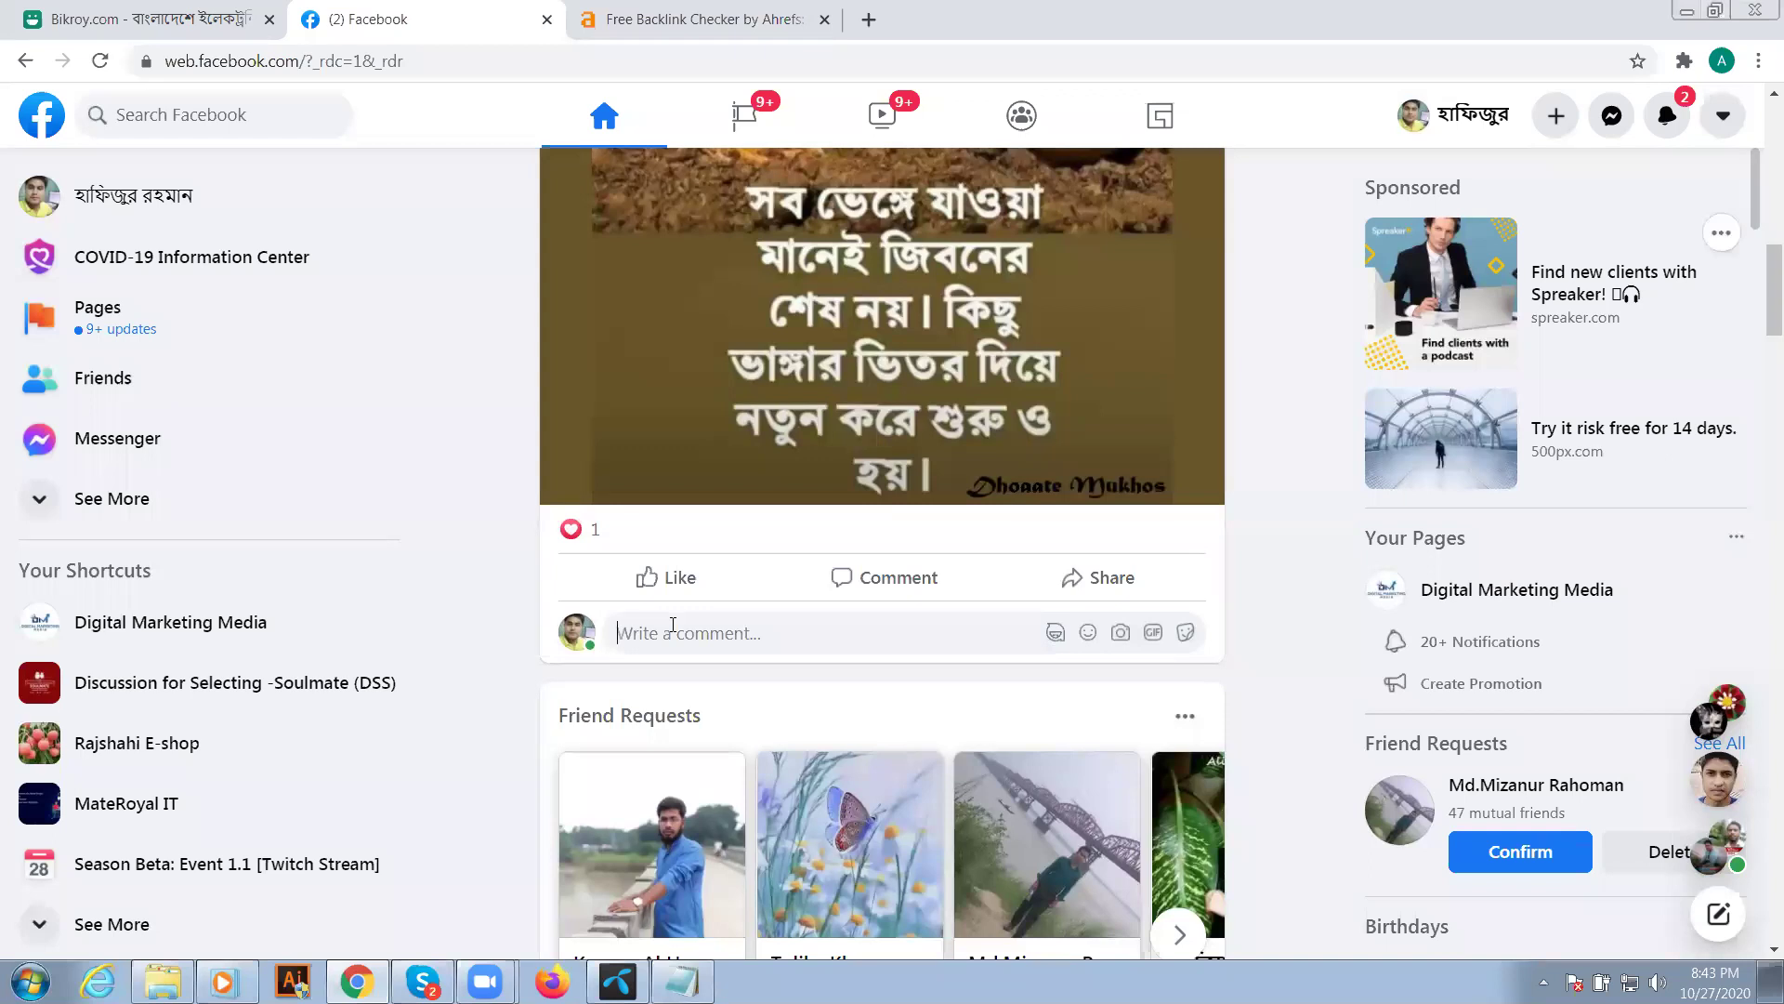
type("For more information please")
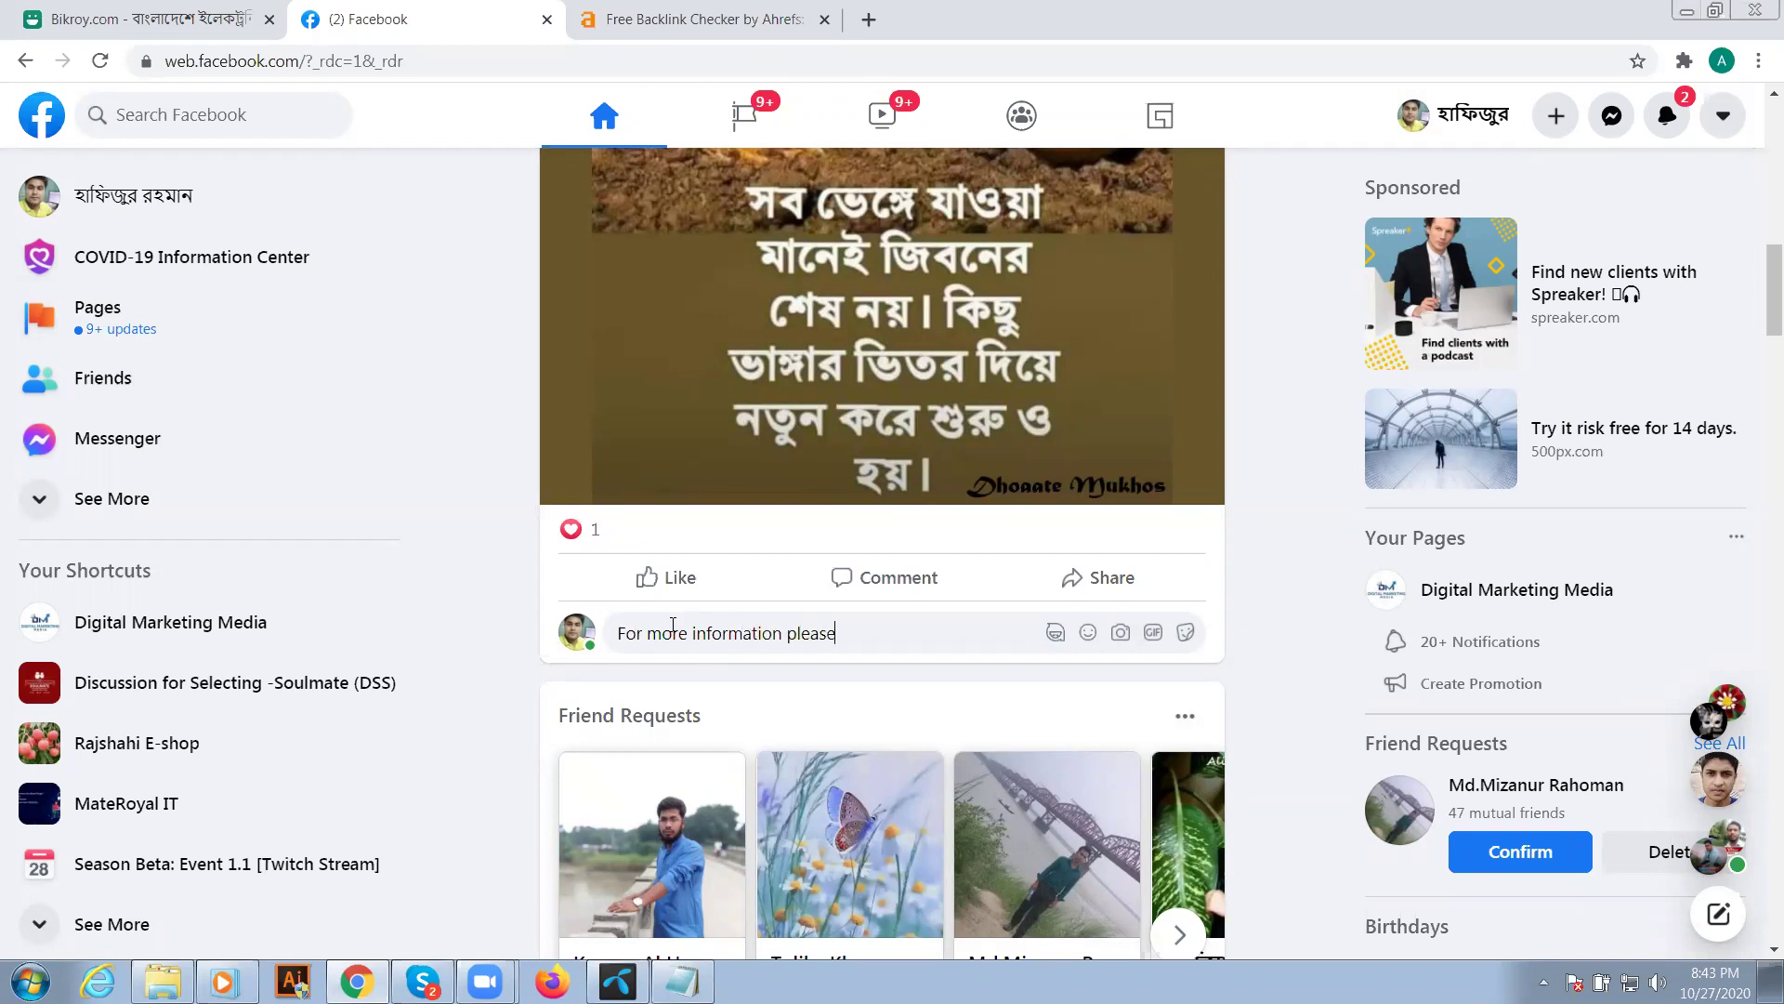
type(" click her")
type("e")
type("https://bikroy.com/")
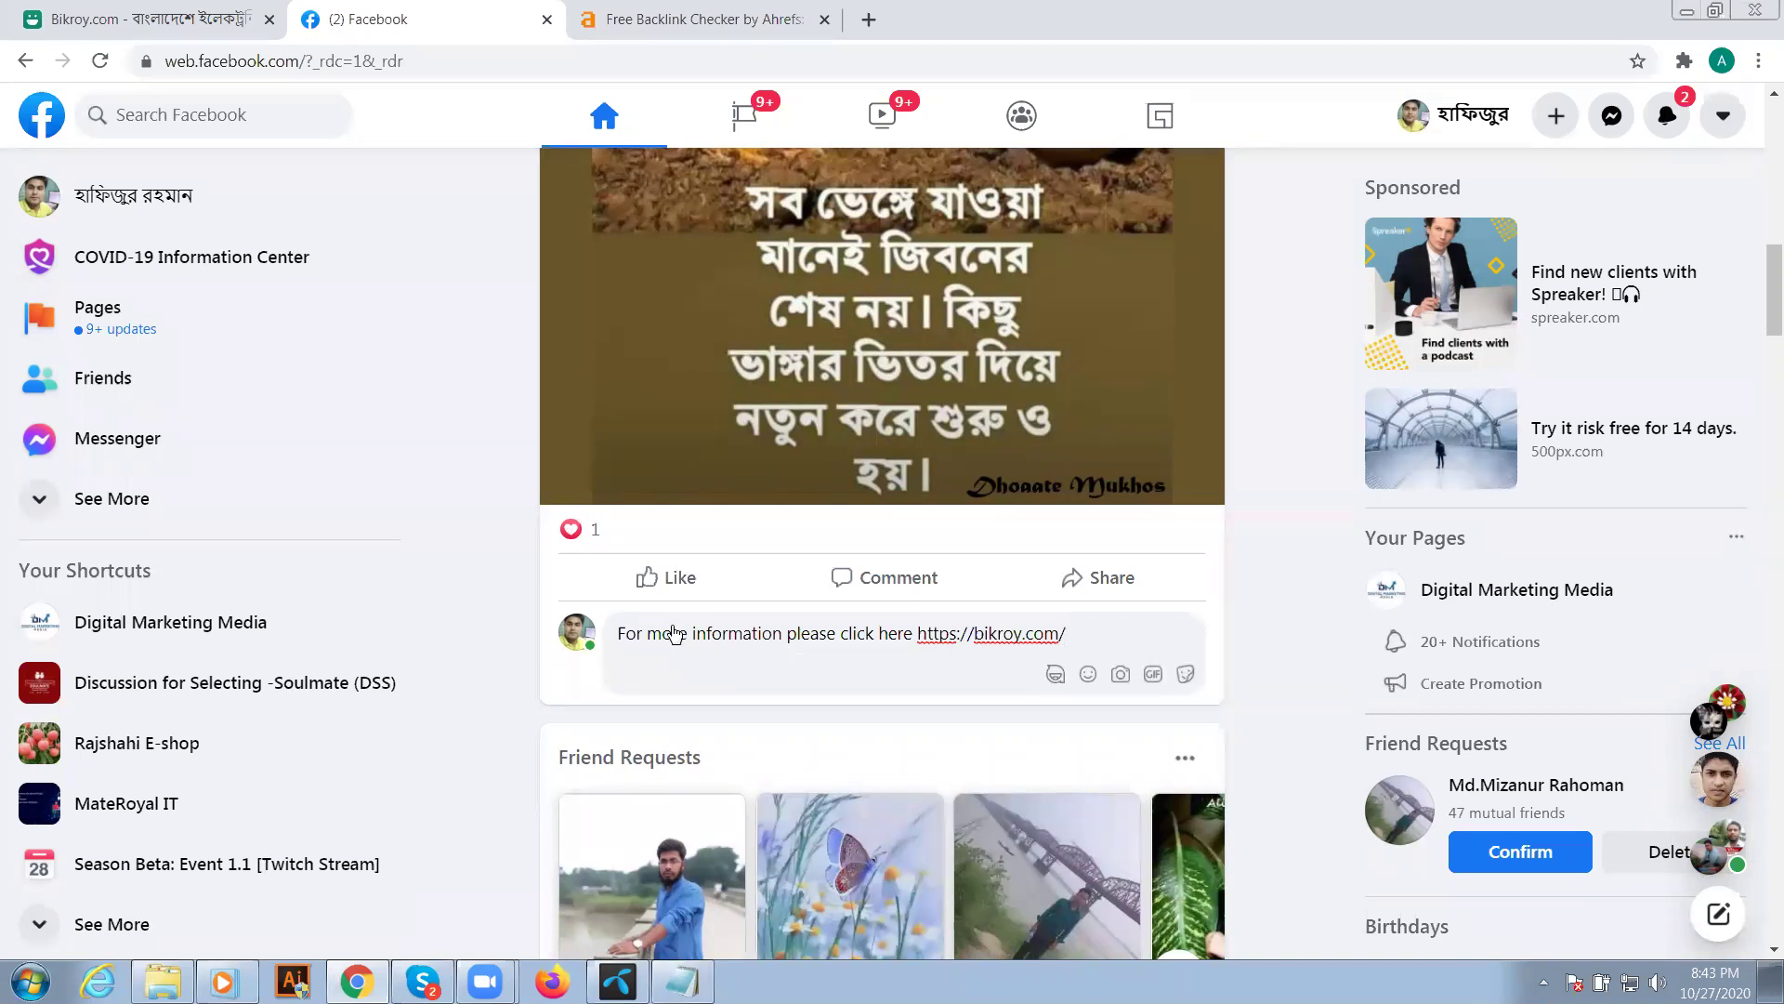
key("Return")
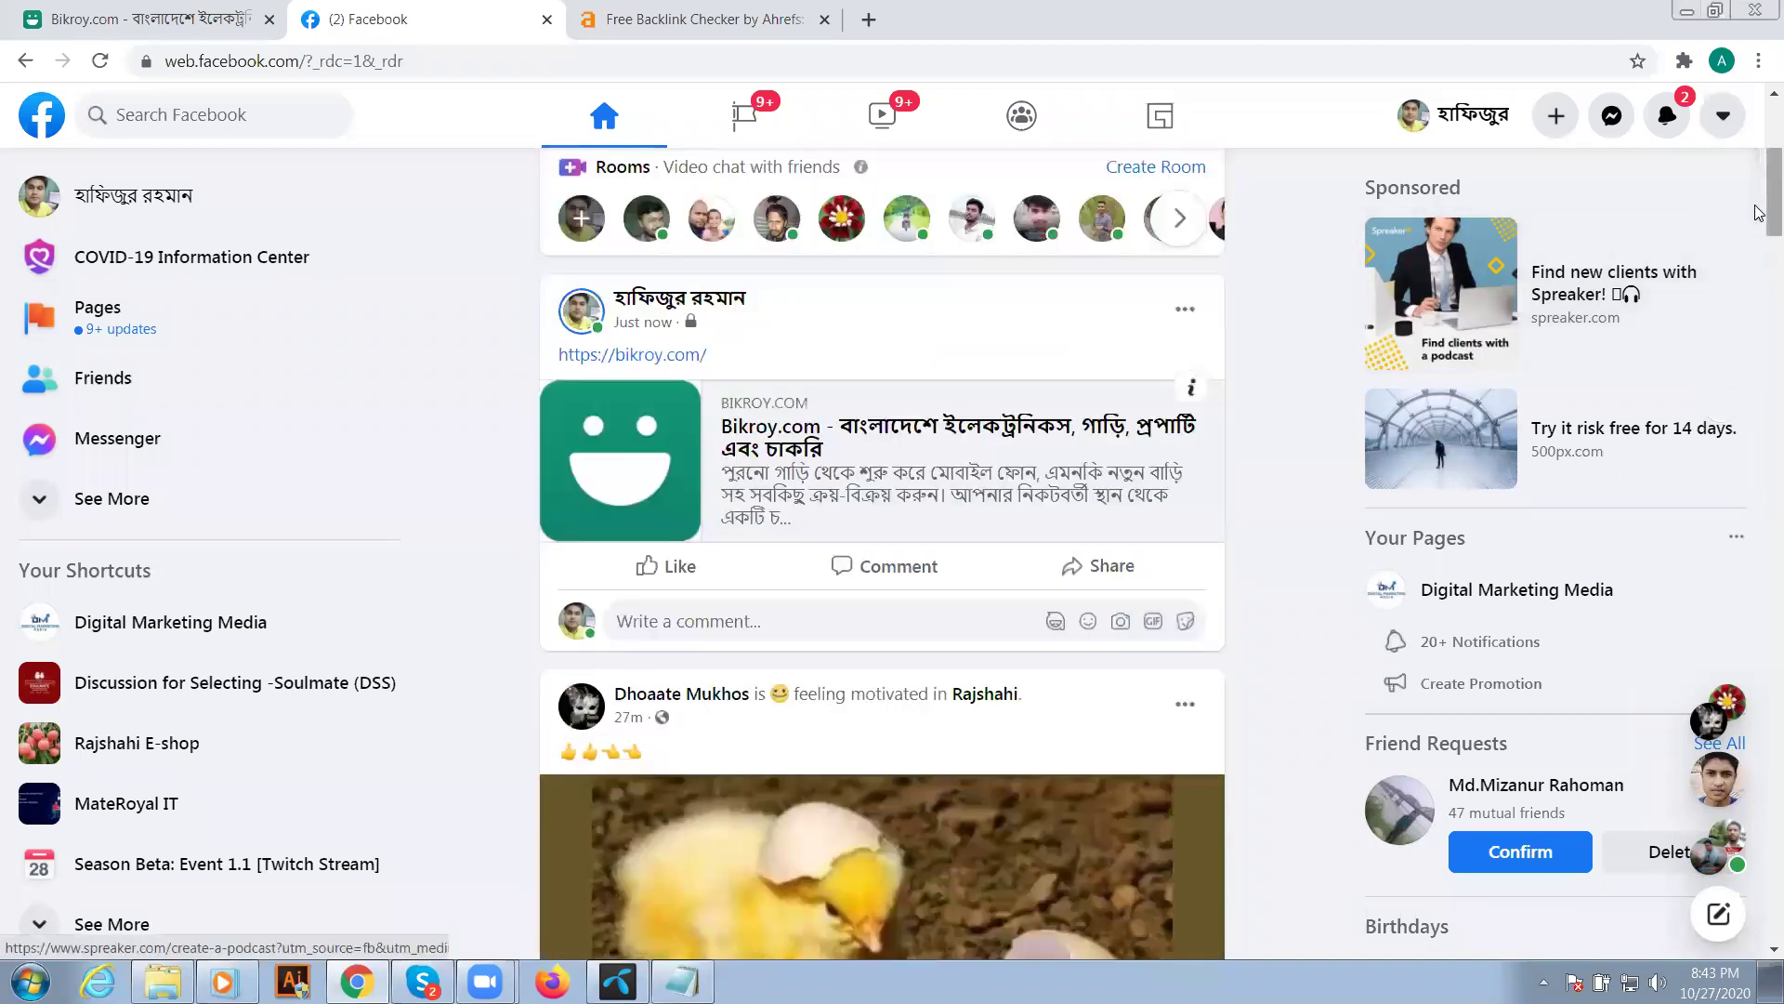
scroll(1760, 323, "down", 1)
scroll(1759, 322, "down", 3)
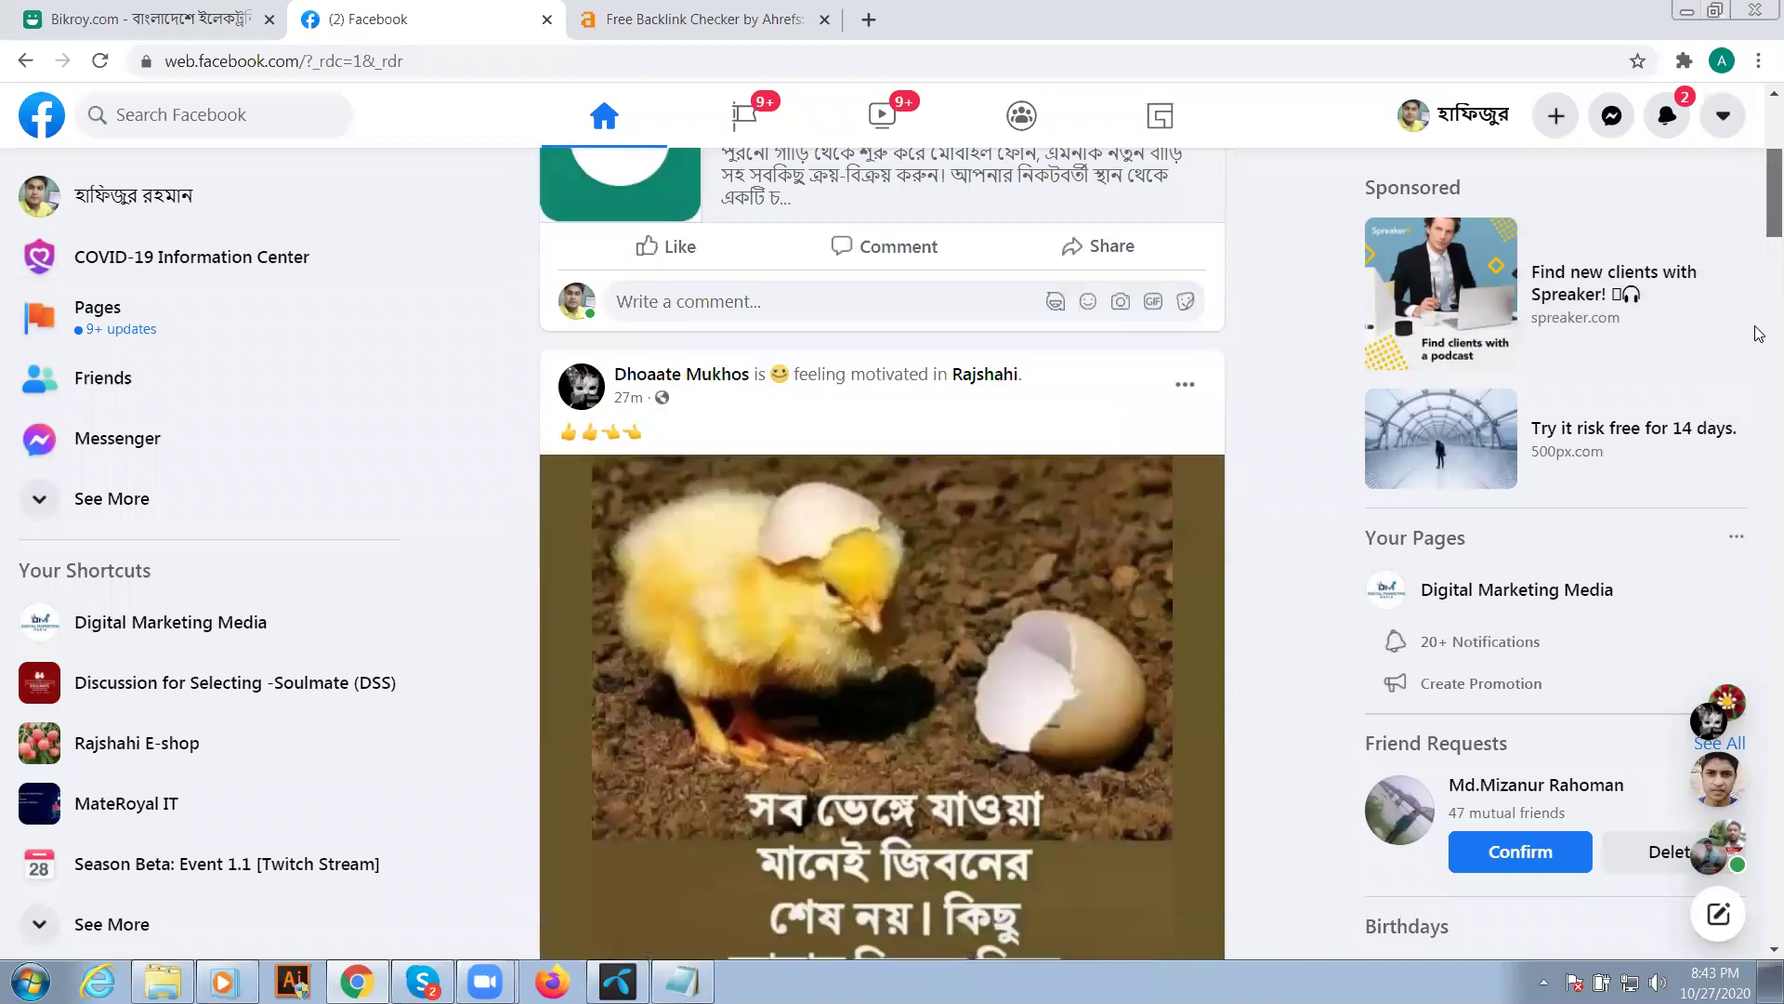
scroll(829, 439, "down", 9)
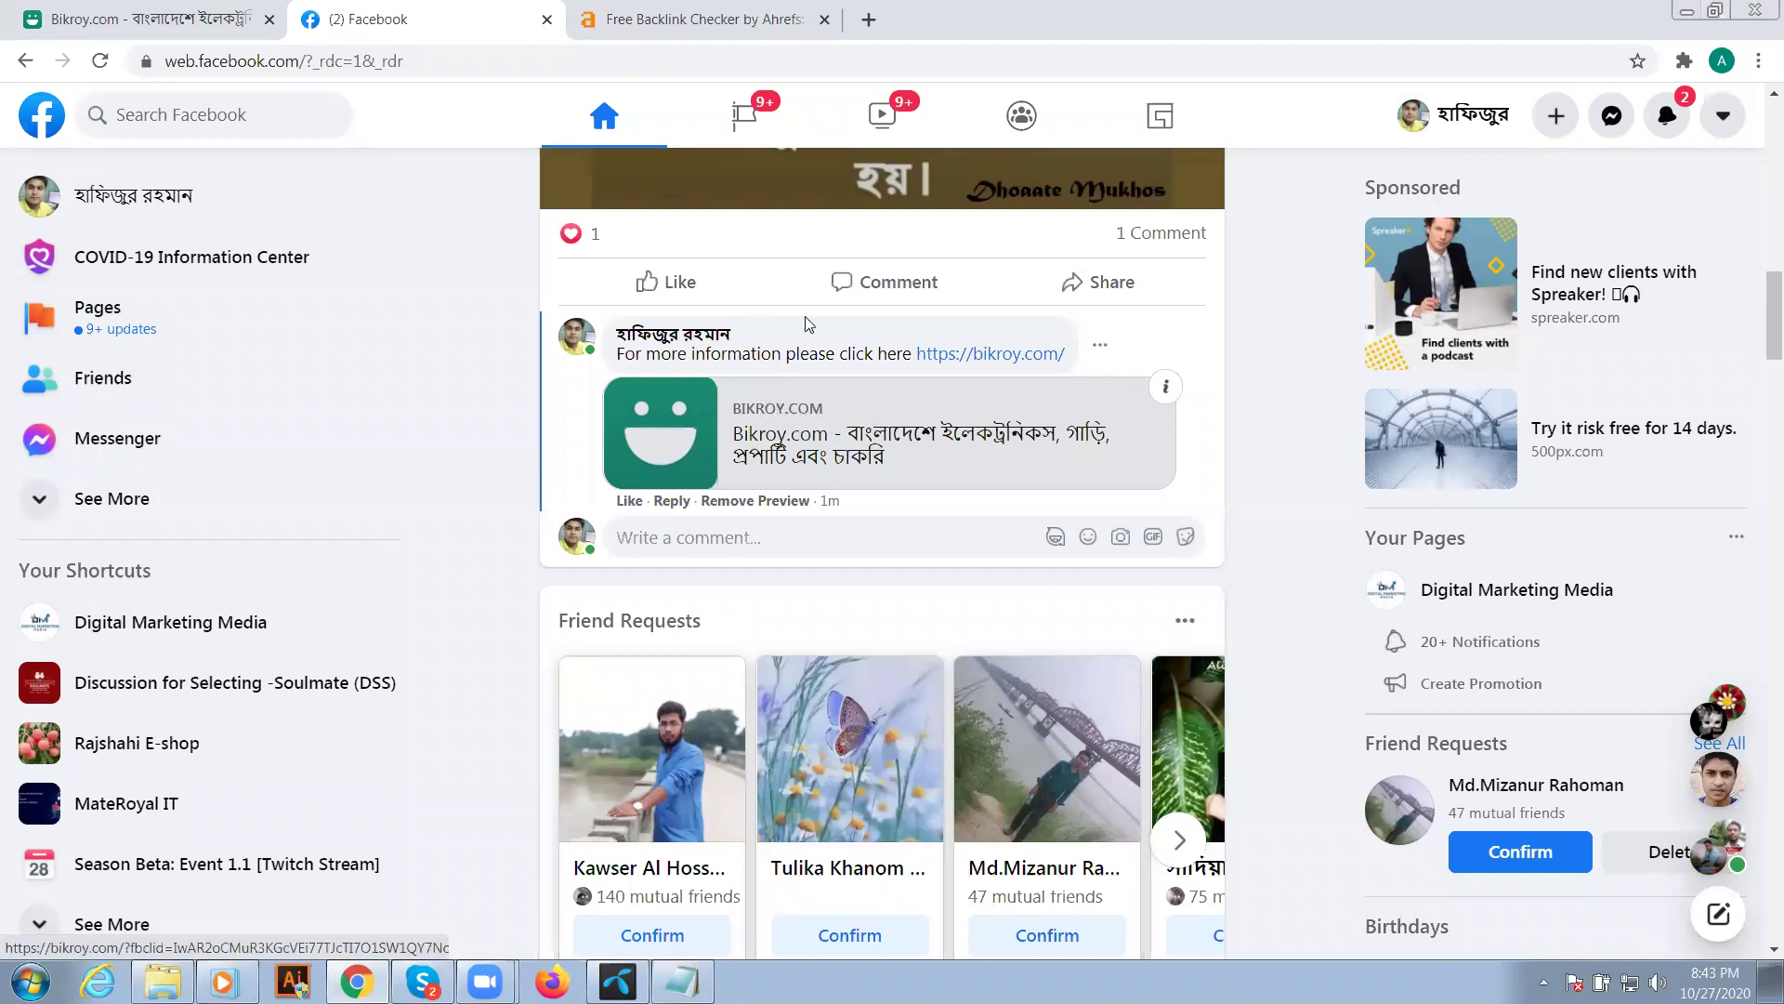
key("ctrl+Tab")
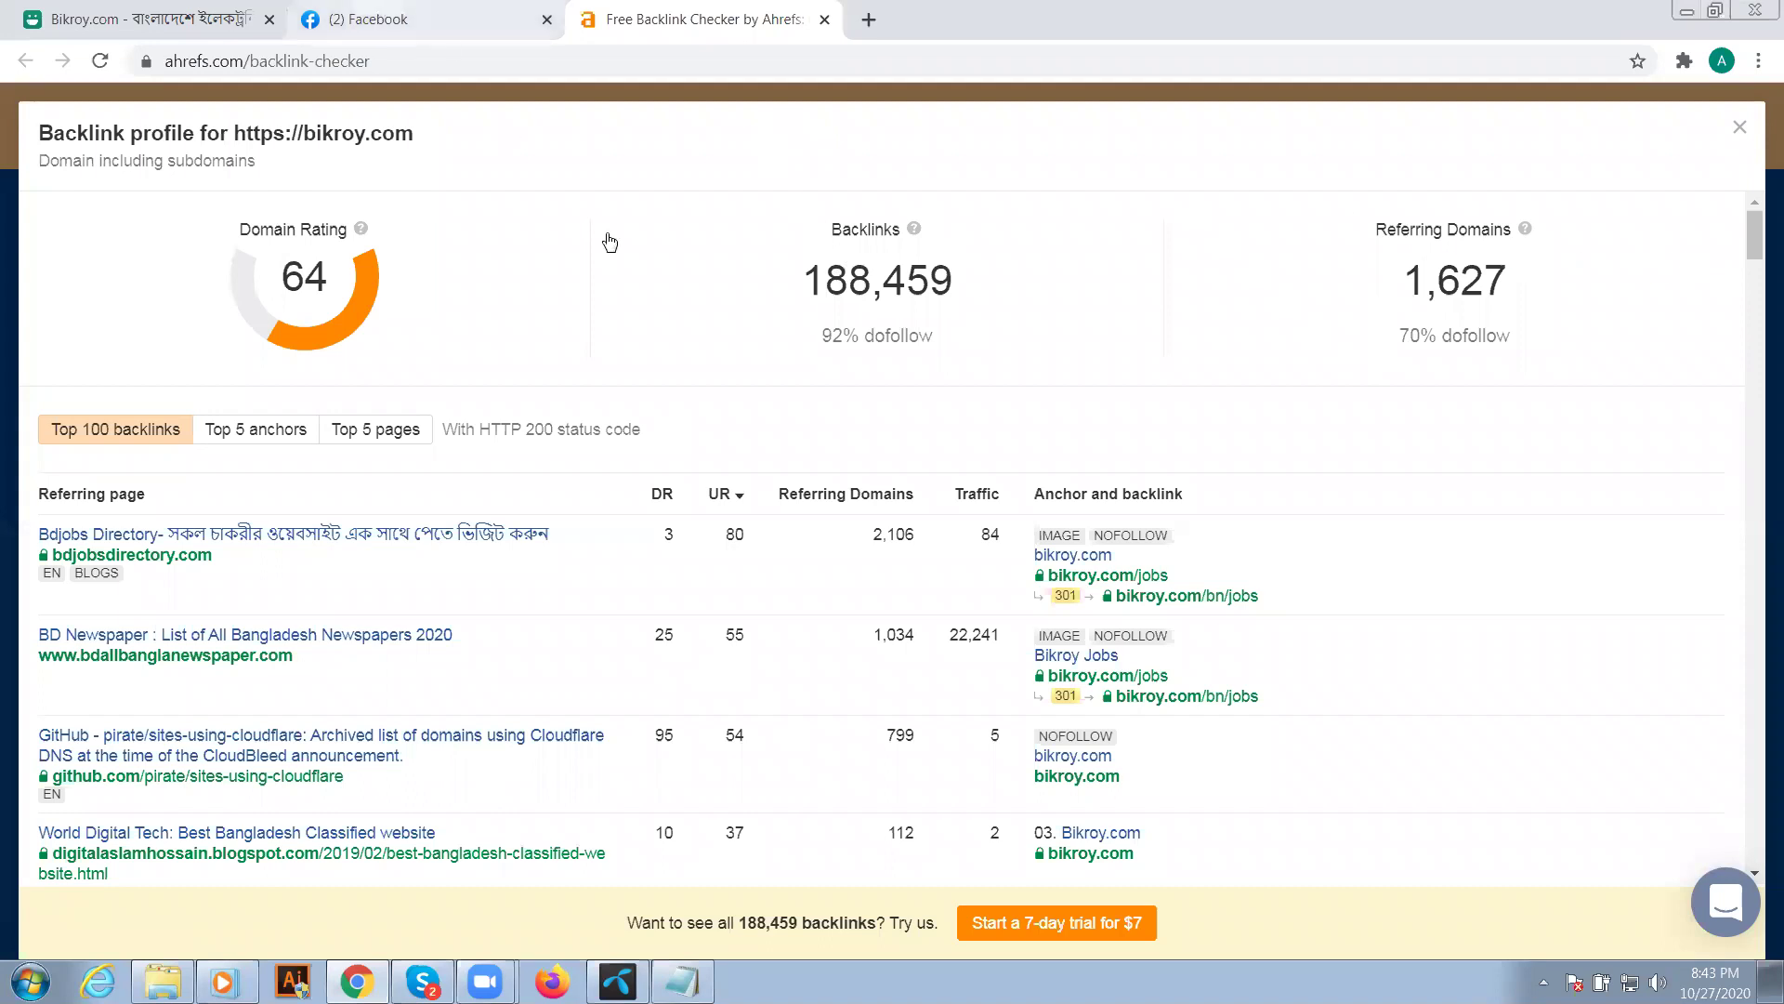
key("ctrl+shift+Tab")
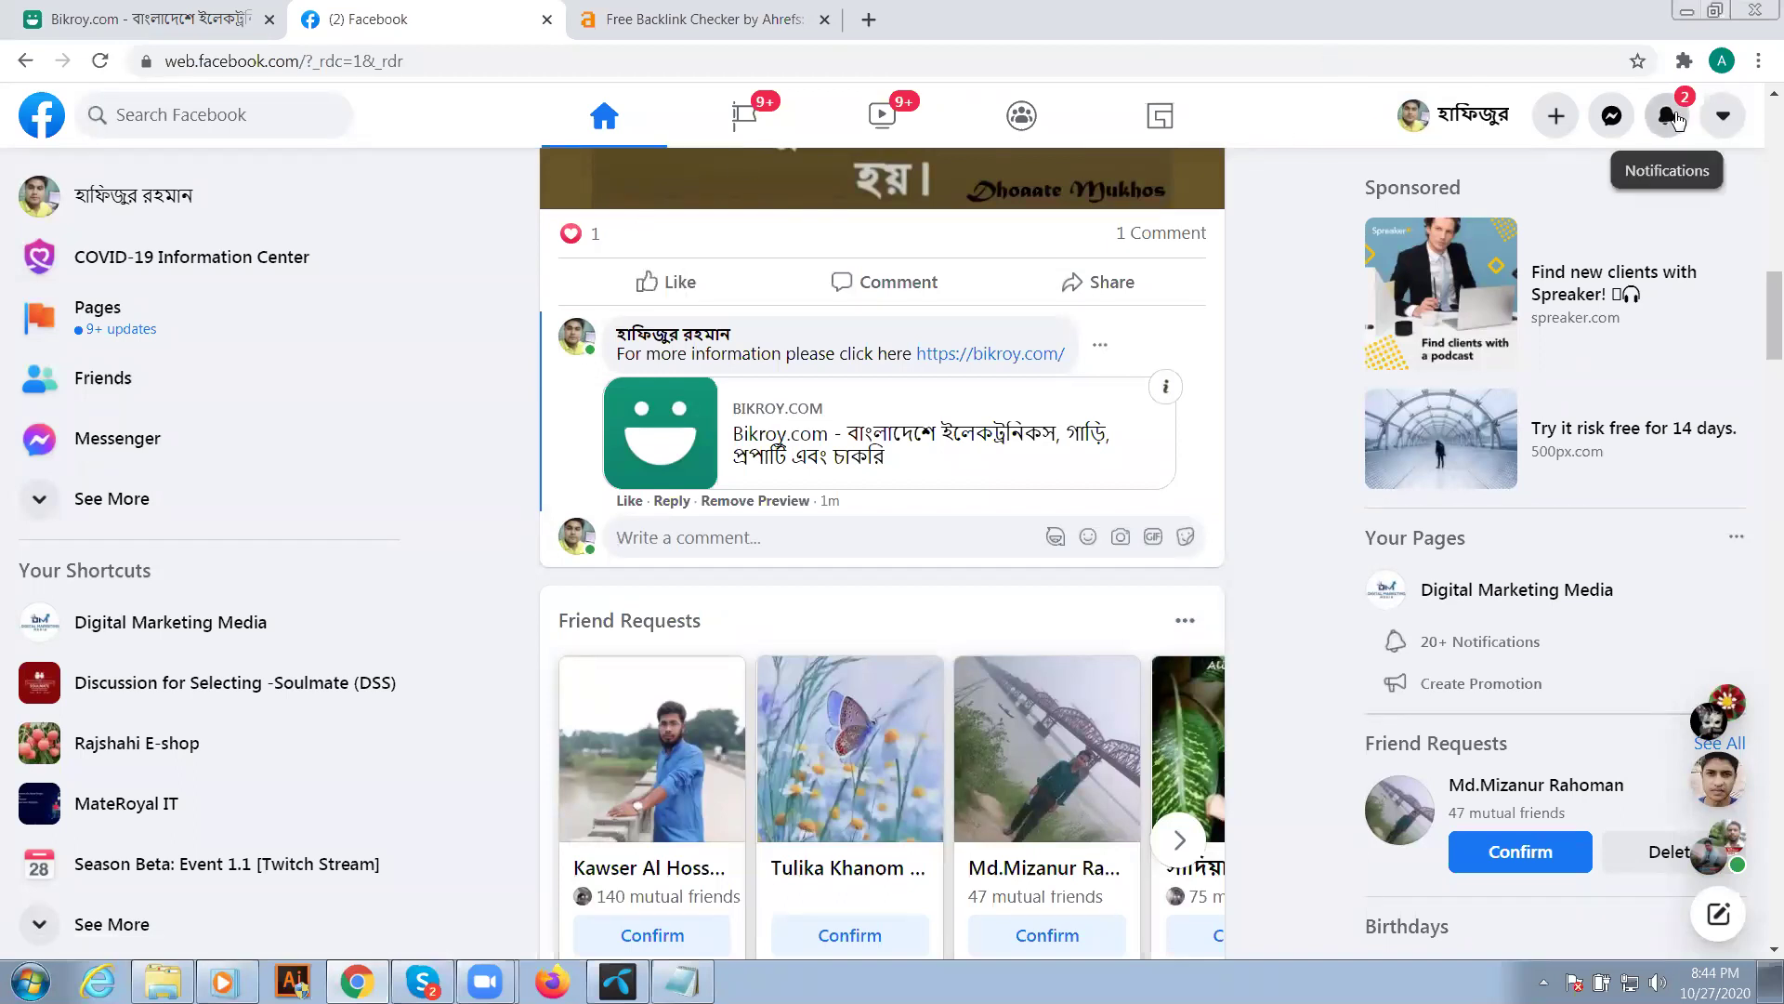
- Open and dismiss the Notifications panel, then scroll back up the feed
left_click(1673, 118)
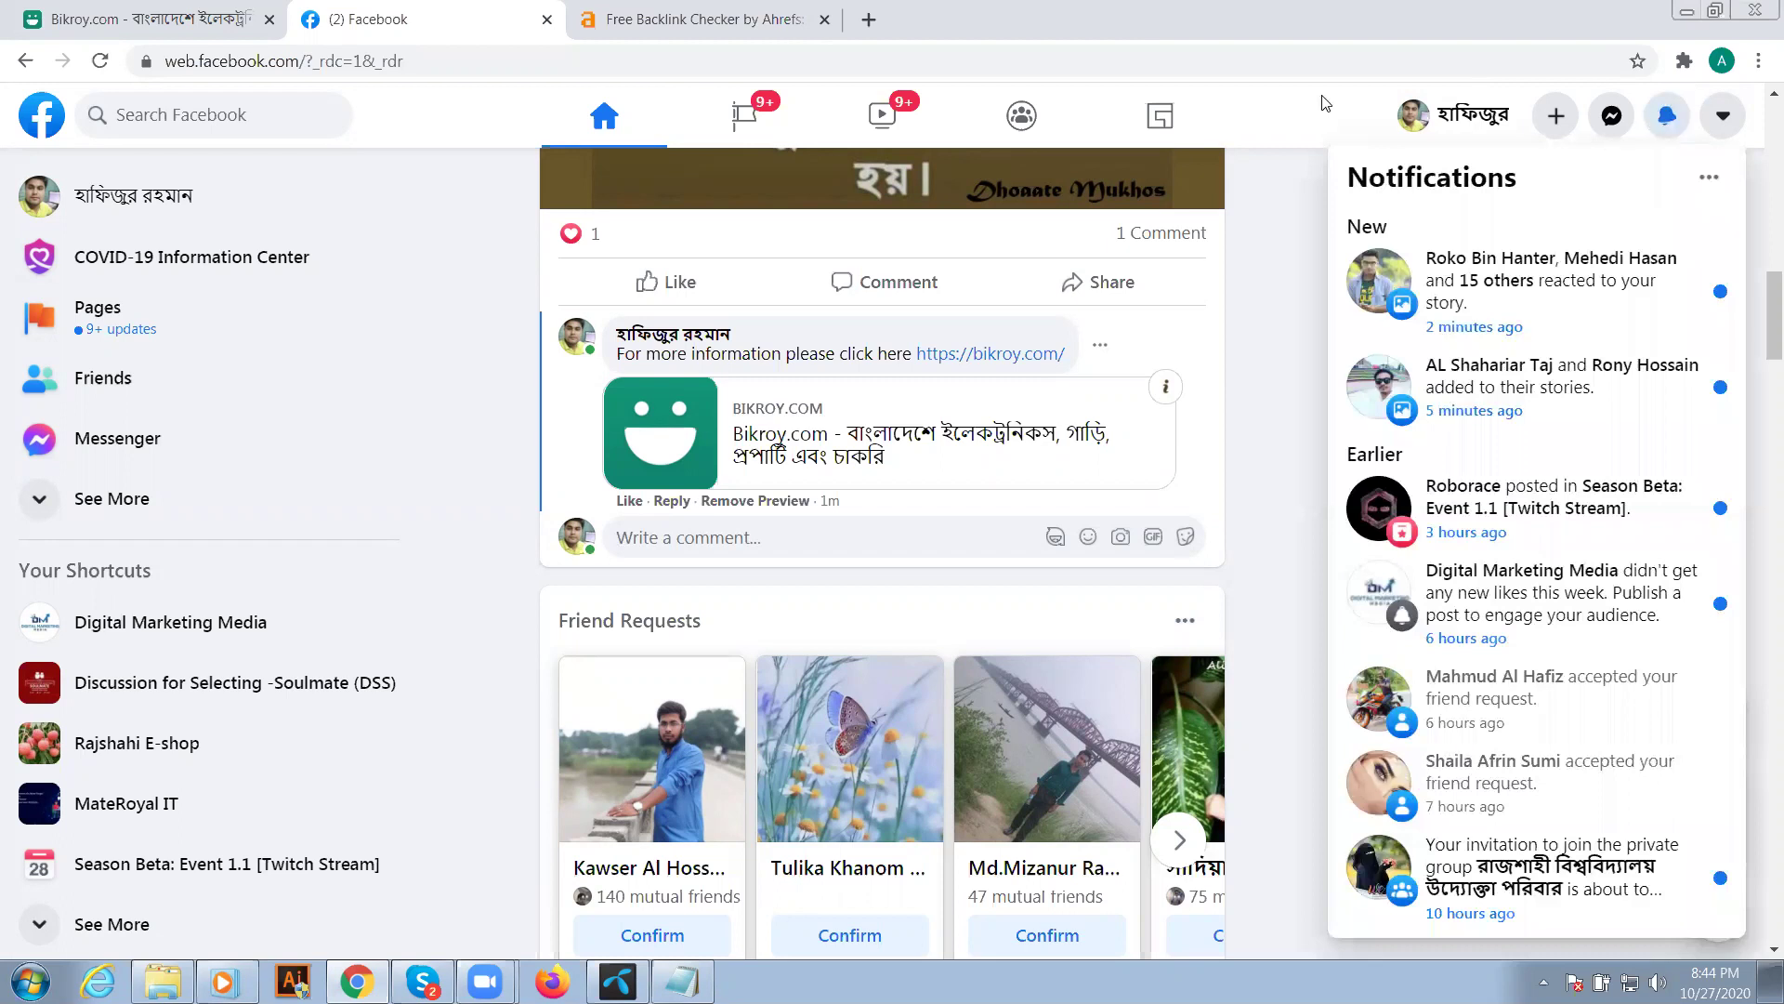
key("Escape")
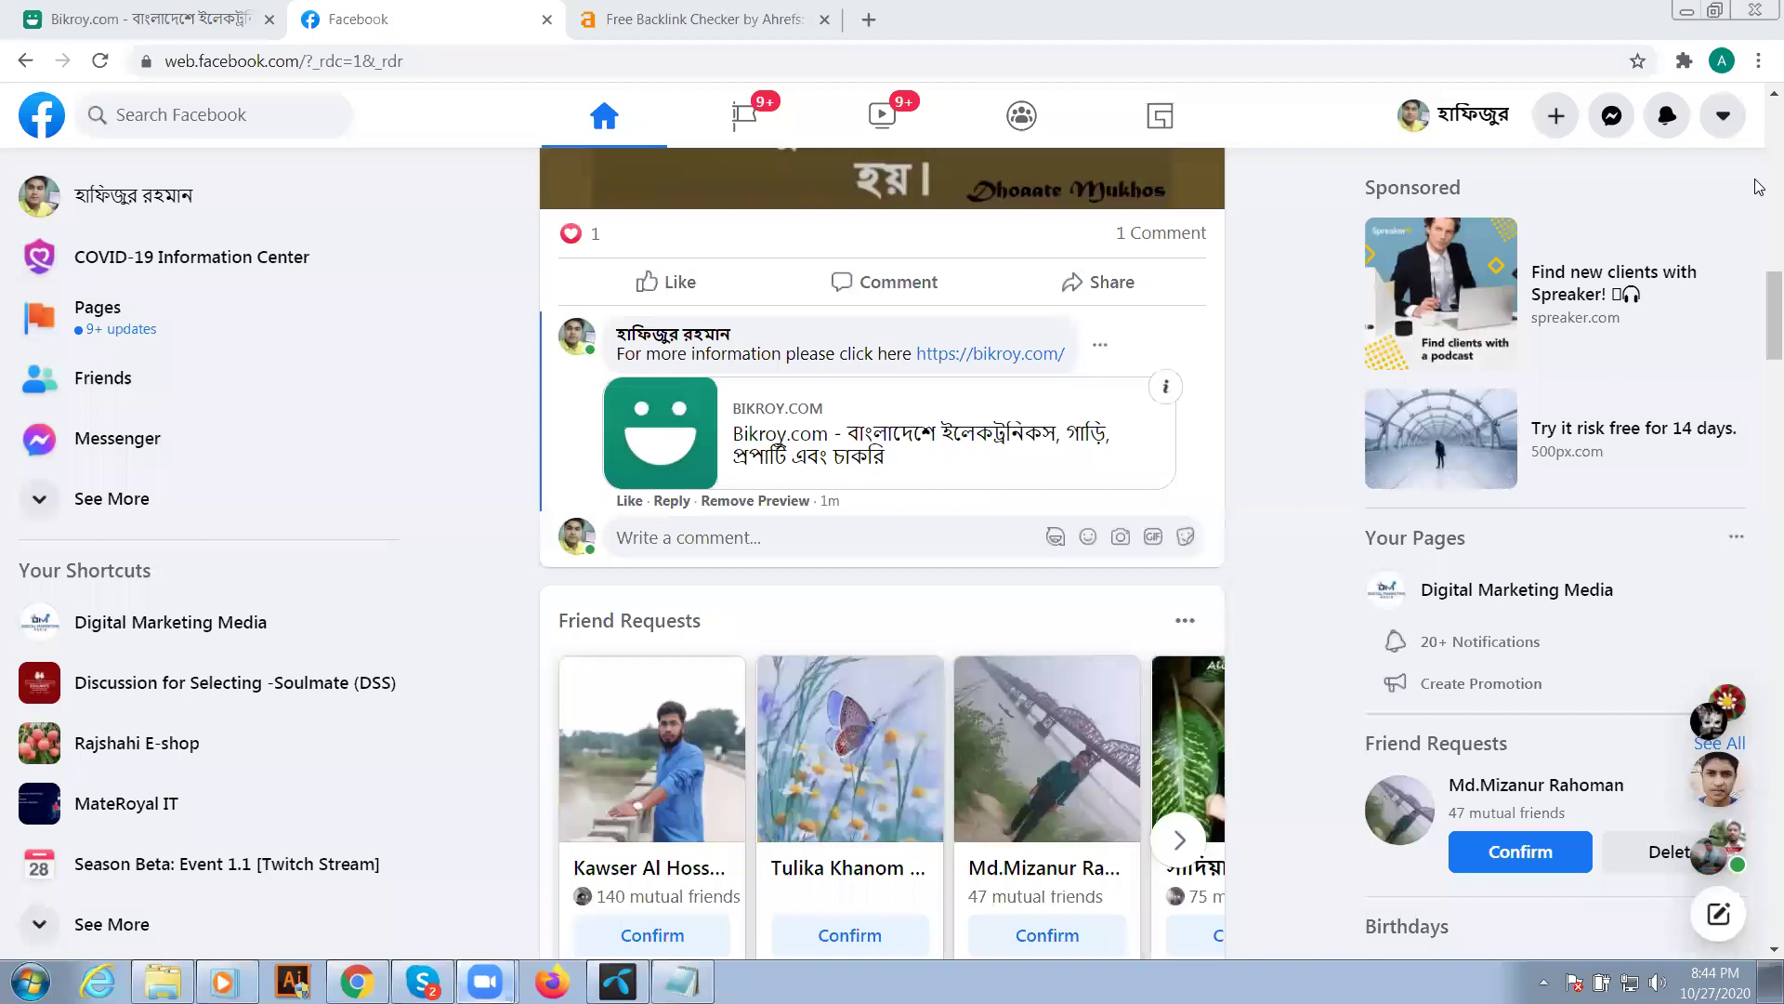
scroll(1295, 685, "up", 6)
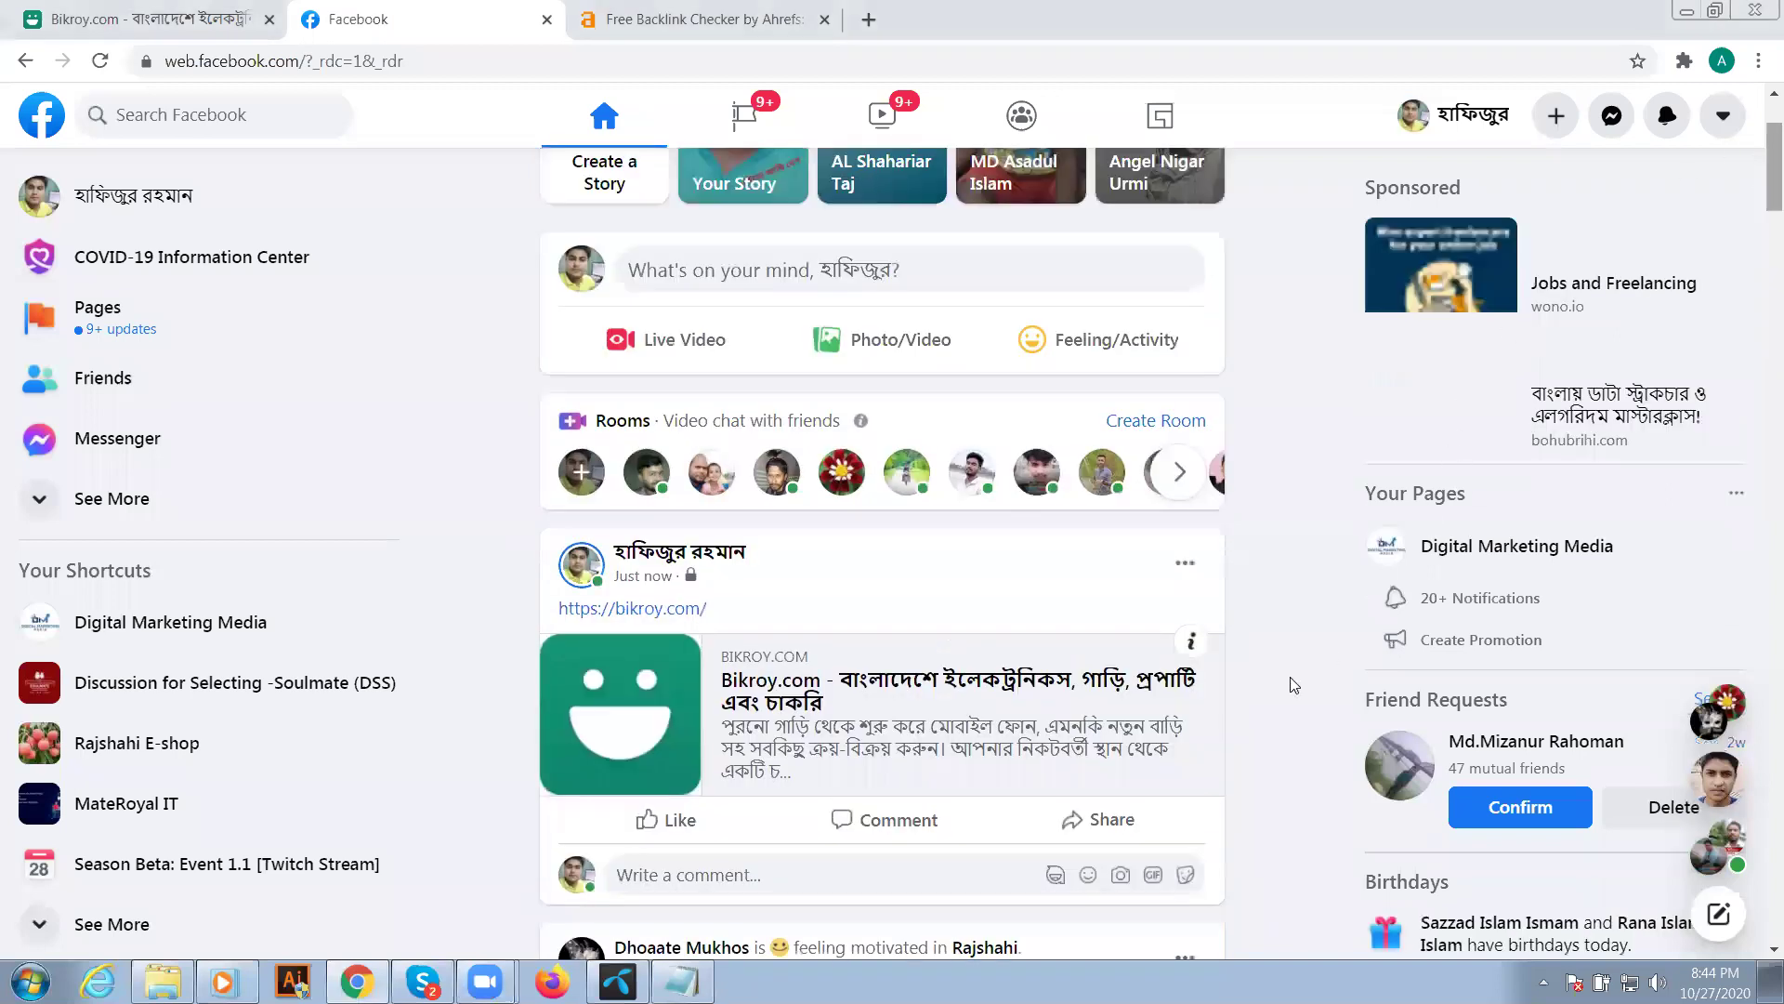
- Scroll up, then switch to the Ahrefs tab showing bikroy.com's profile (DR 64, 188,459 backlinks)
scroll(1290, 685, "up", 2)
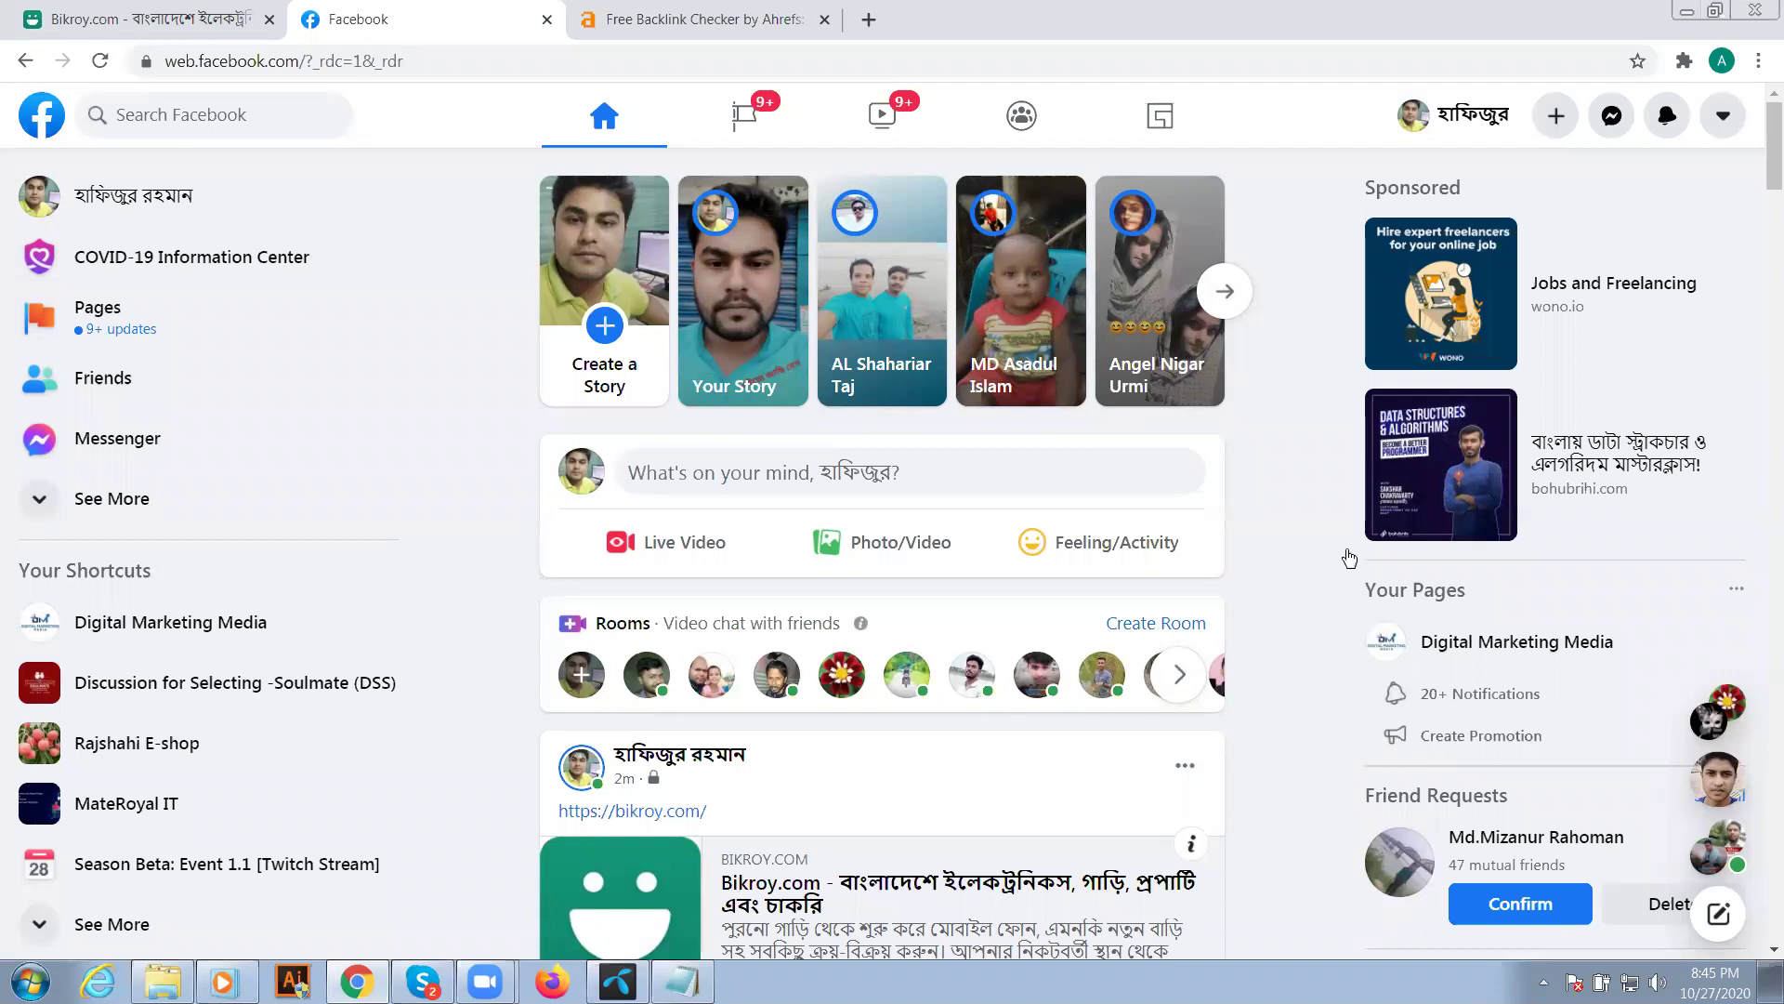
left_click(755, 9)
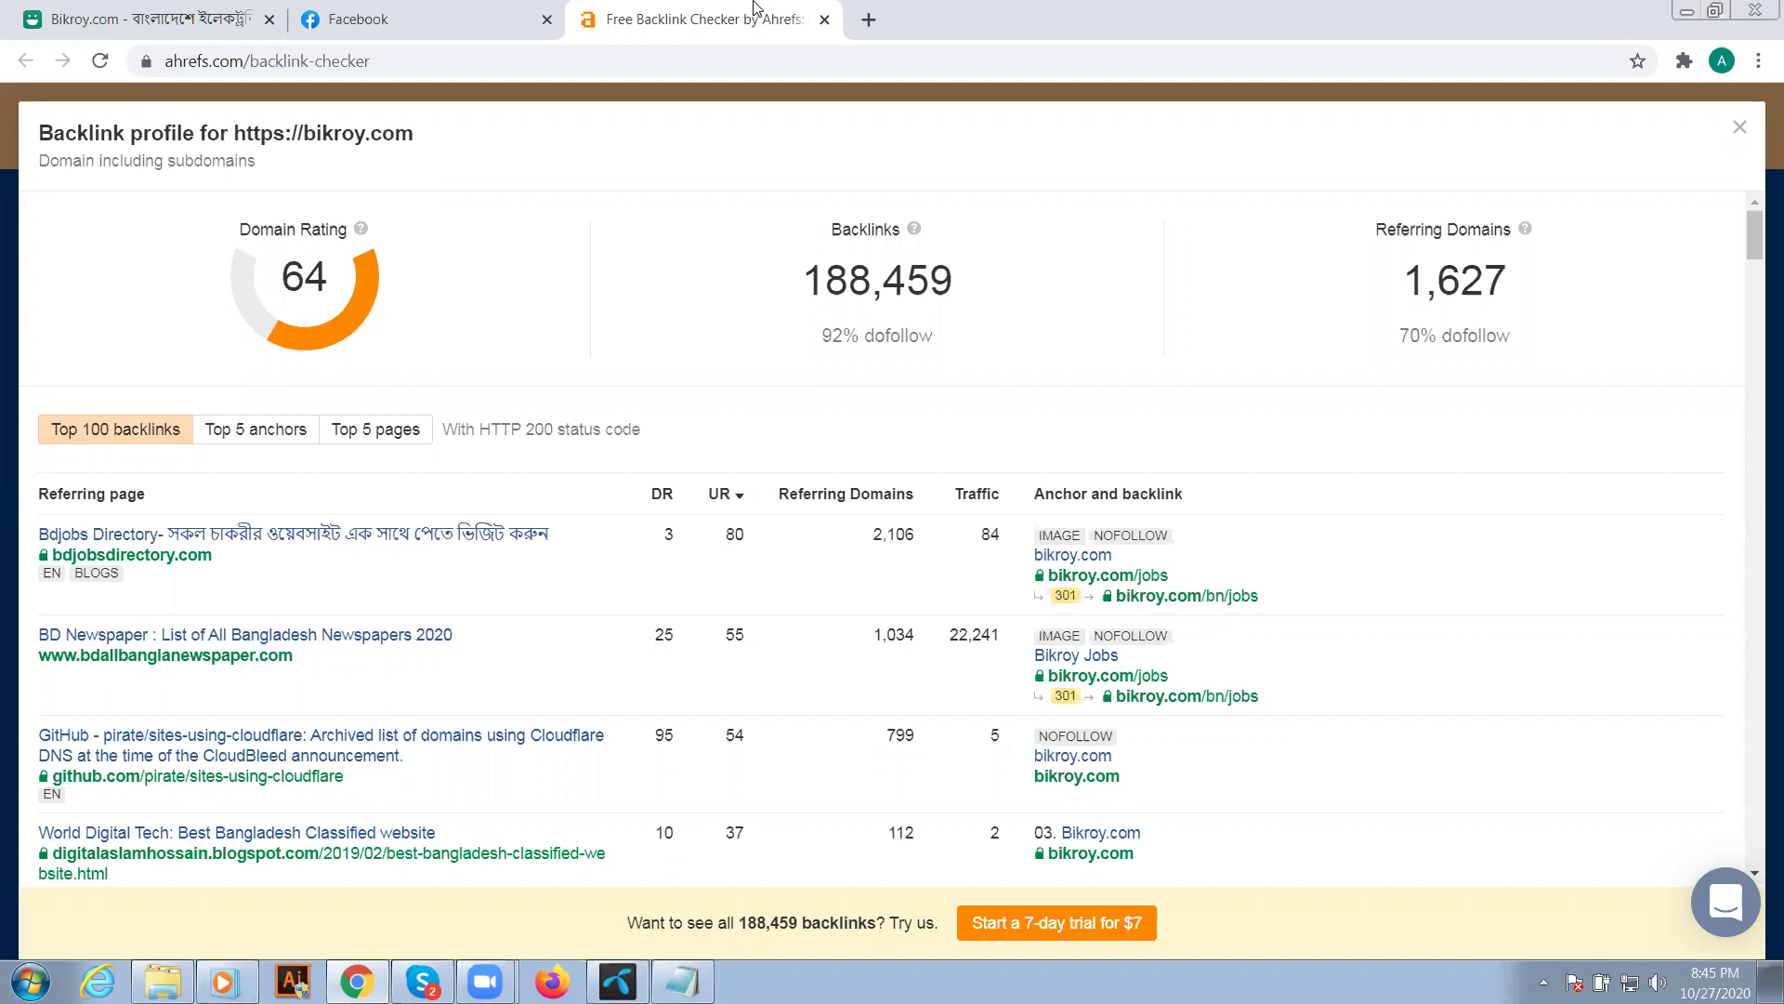
left_click(468, 18)
left_click(688, 18)
left_click(1740, 128)
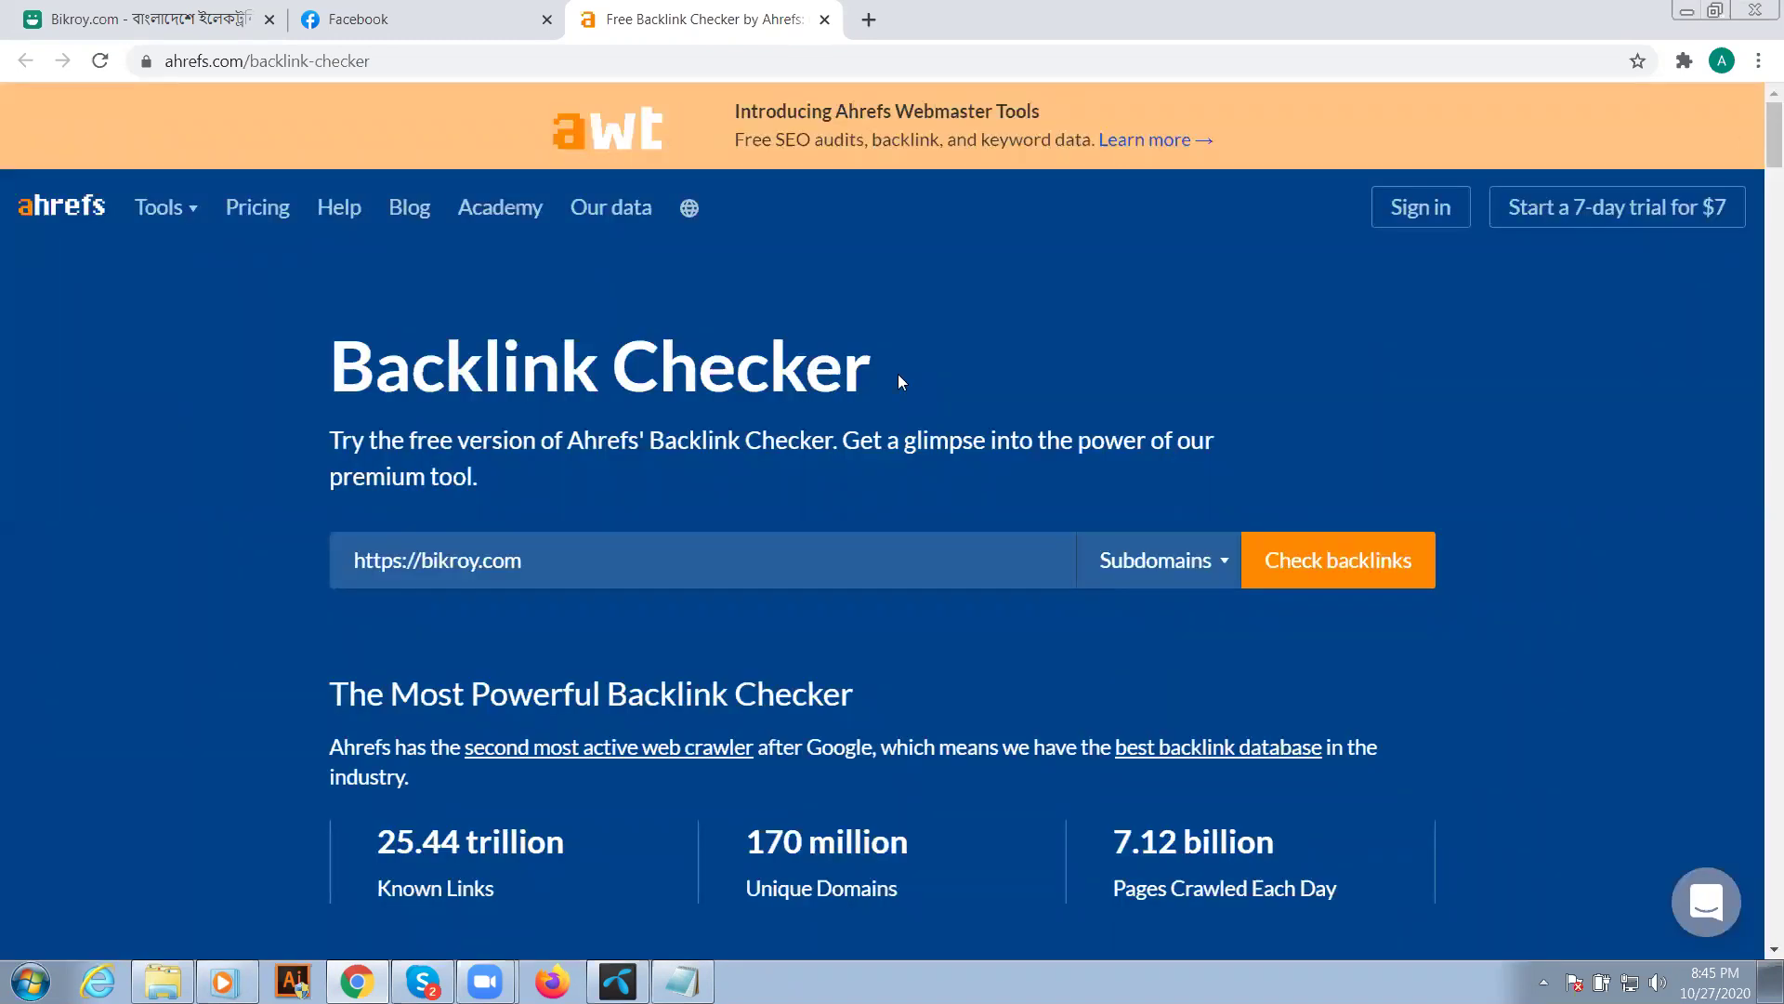
- In a new tab, search Google for 'backlink checker'
left_click(871, 23)
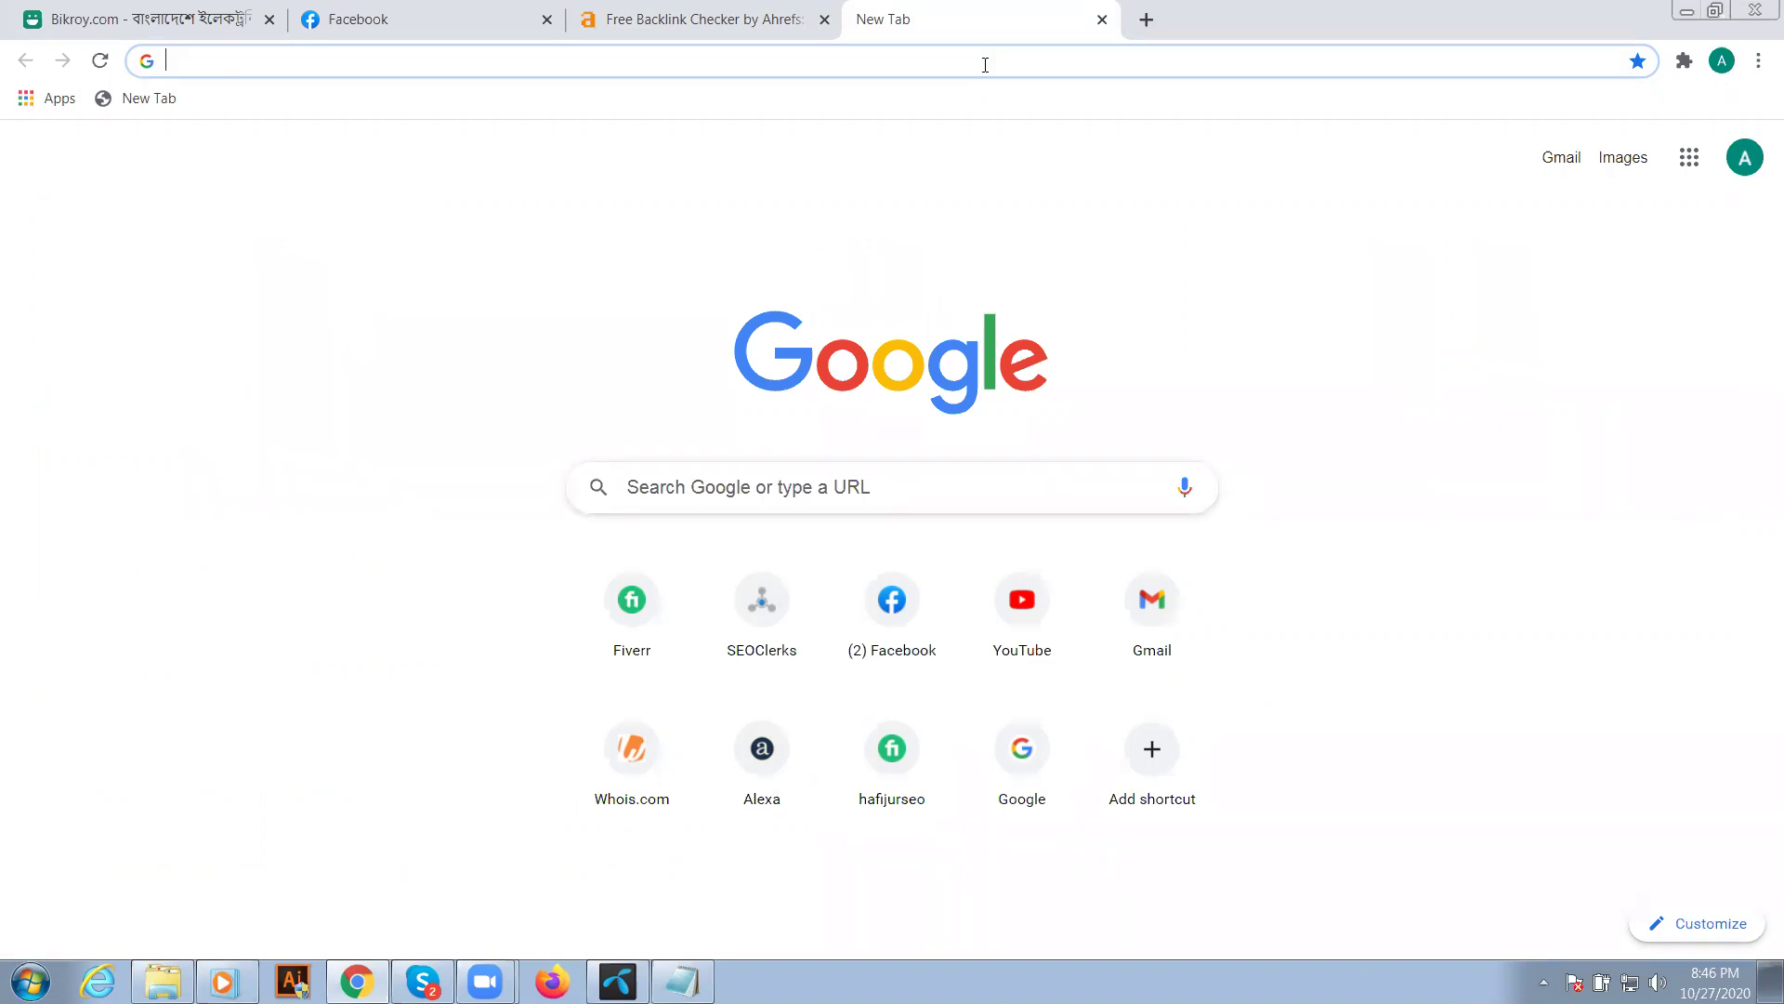
type("b")
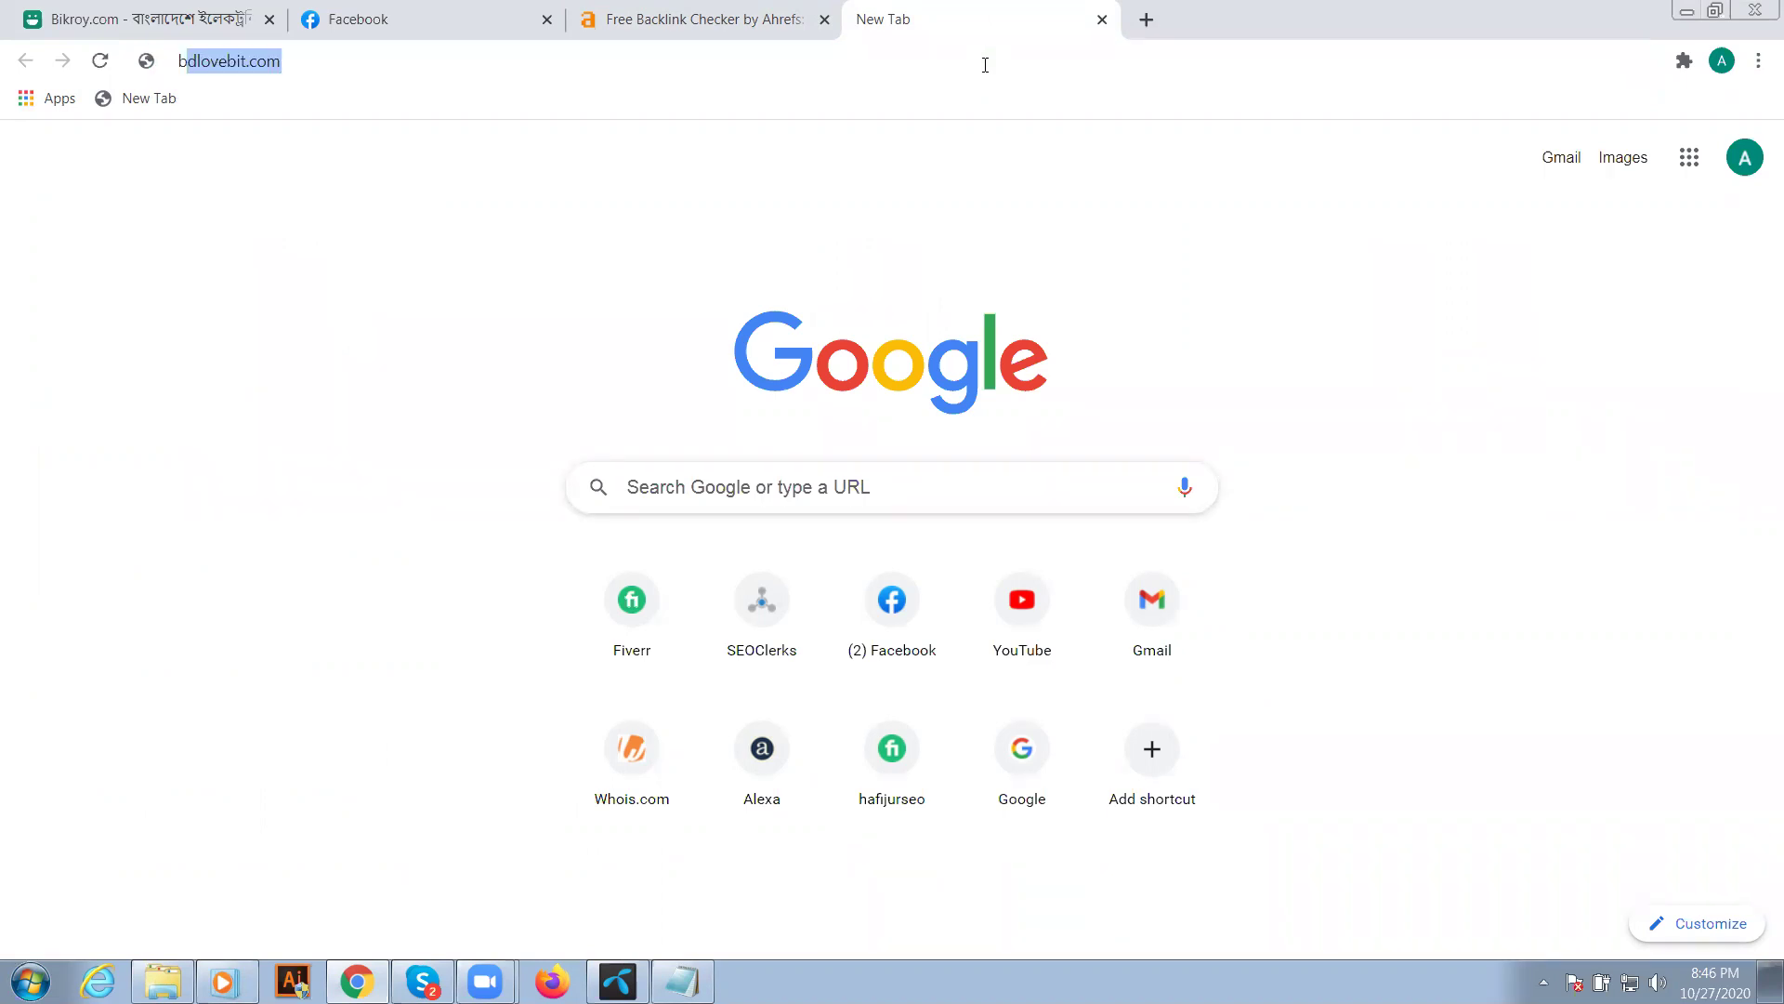
type("acklin")
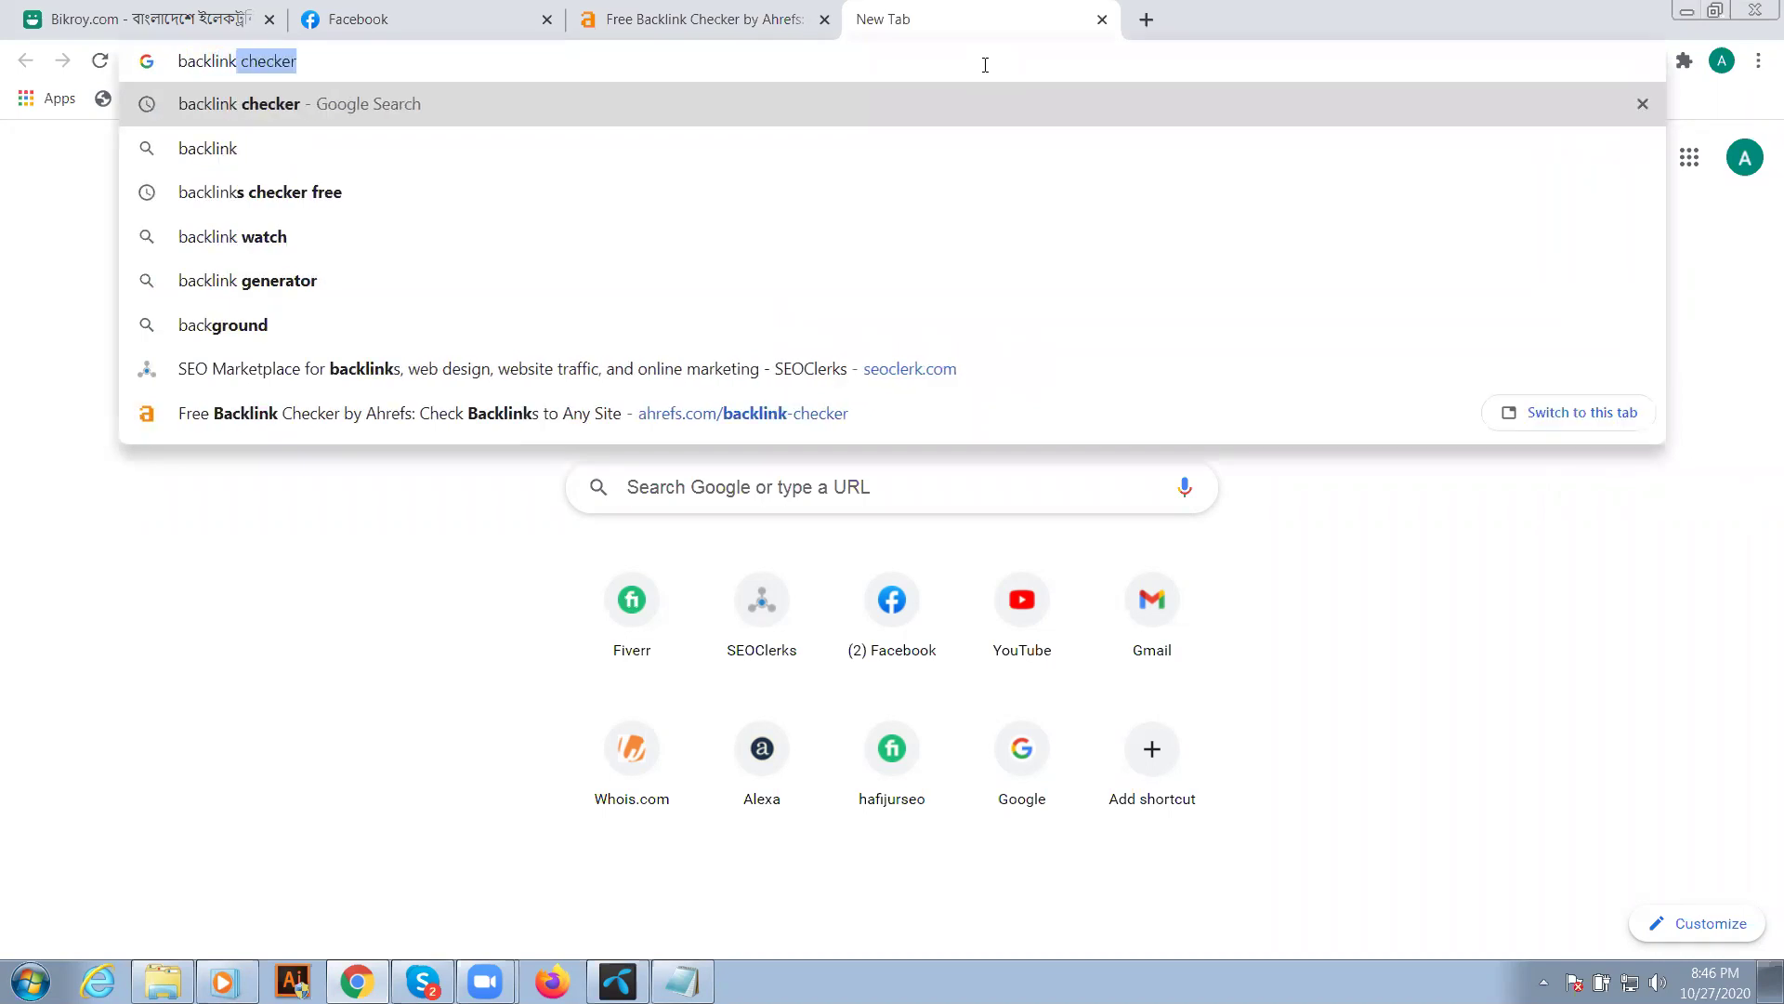
type("k che")
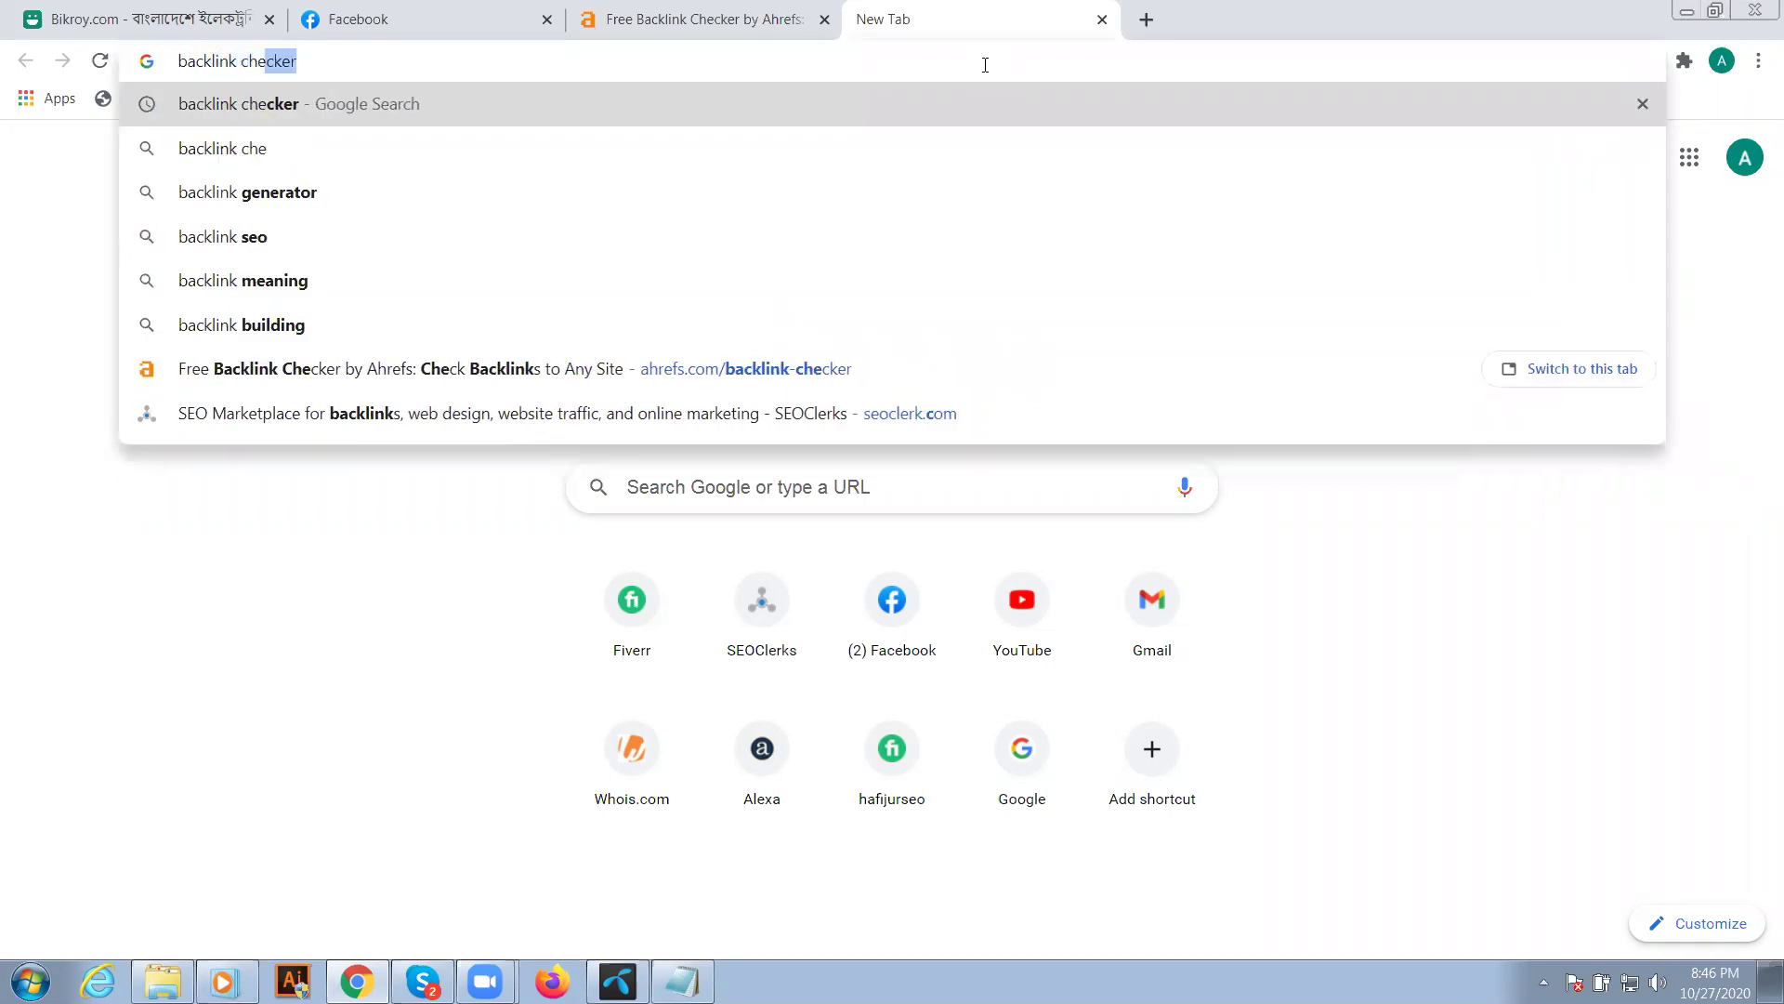
type("cker")
key("Return")
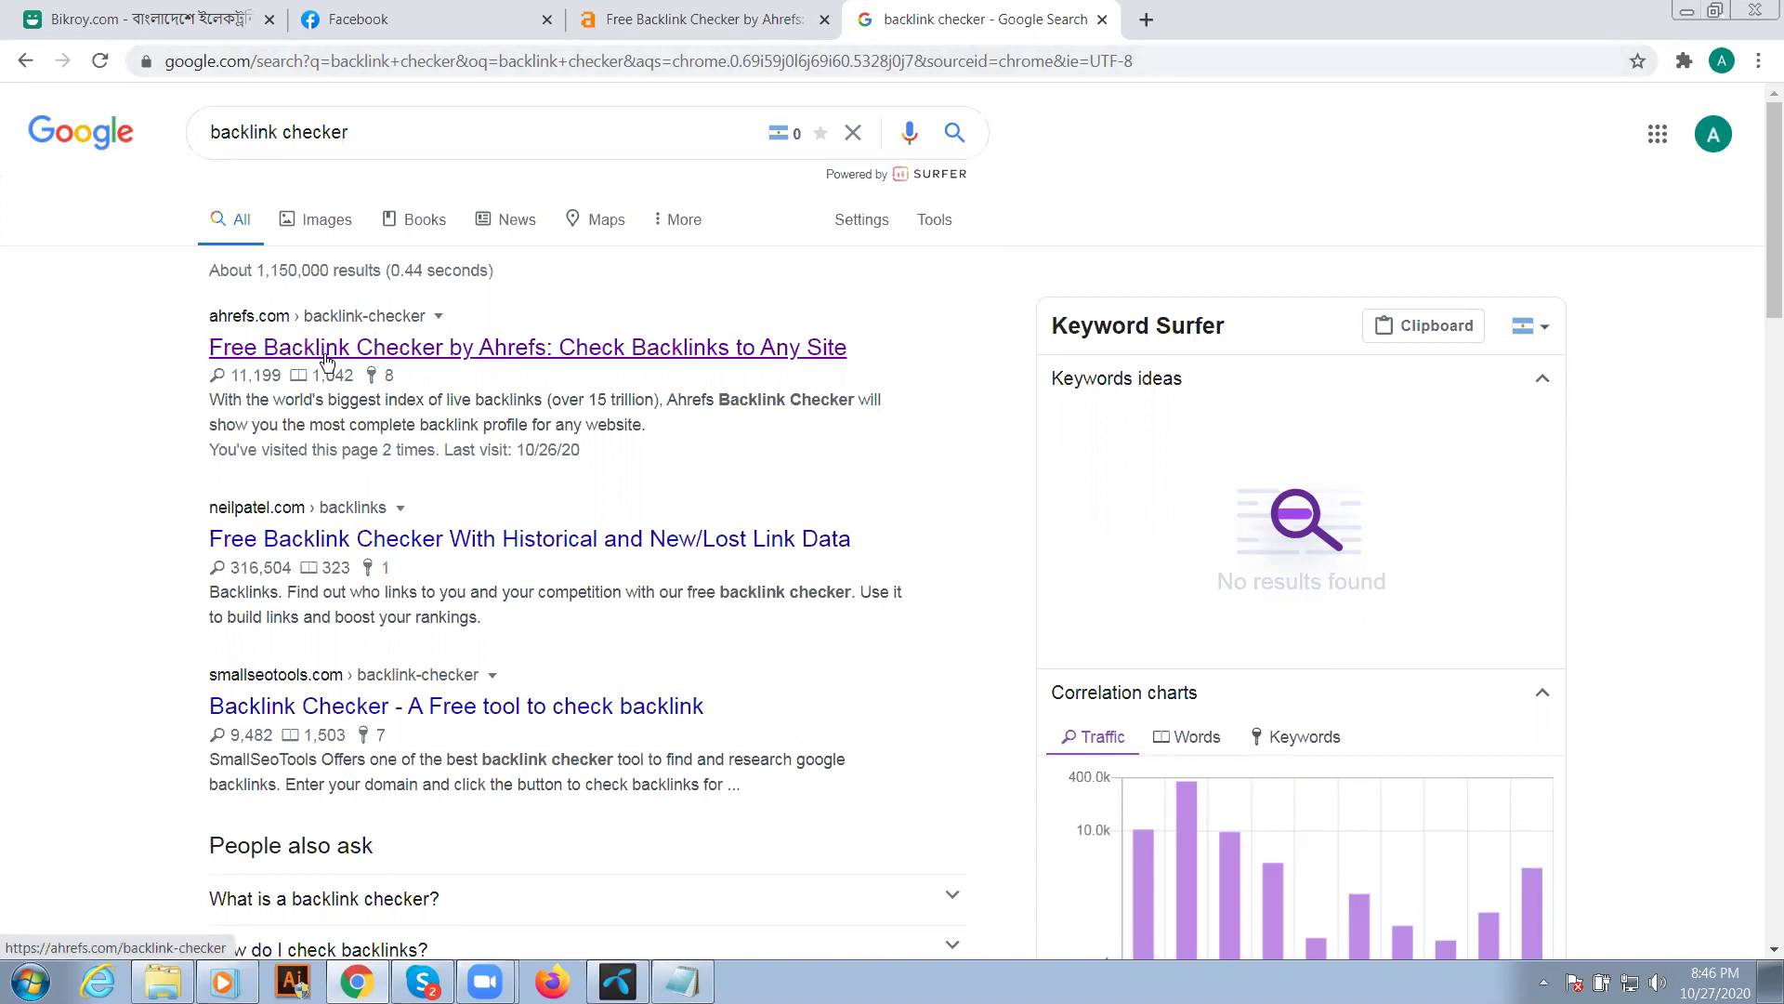
- Open Ahrefs' free backlink checker from the first result and select its domain field
left_click(325, 359)
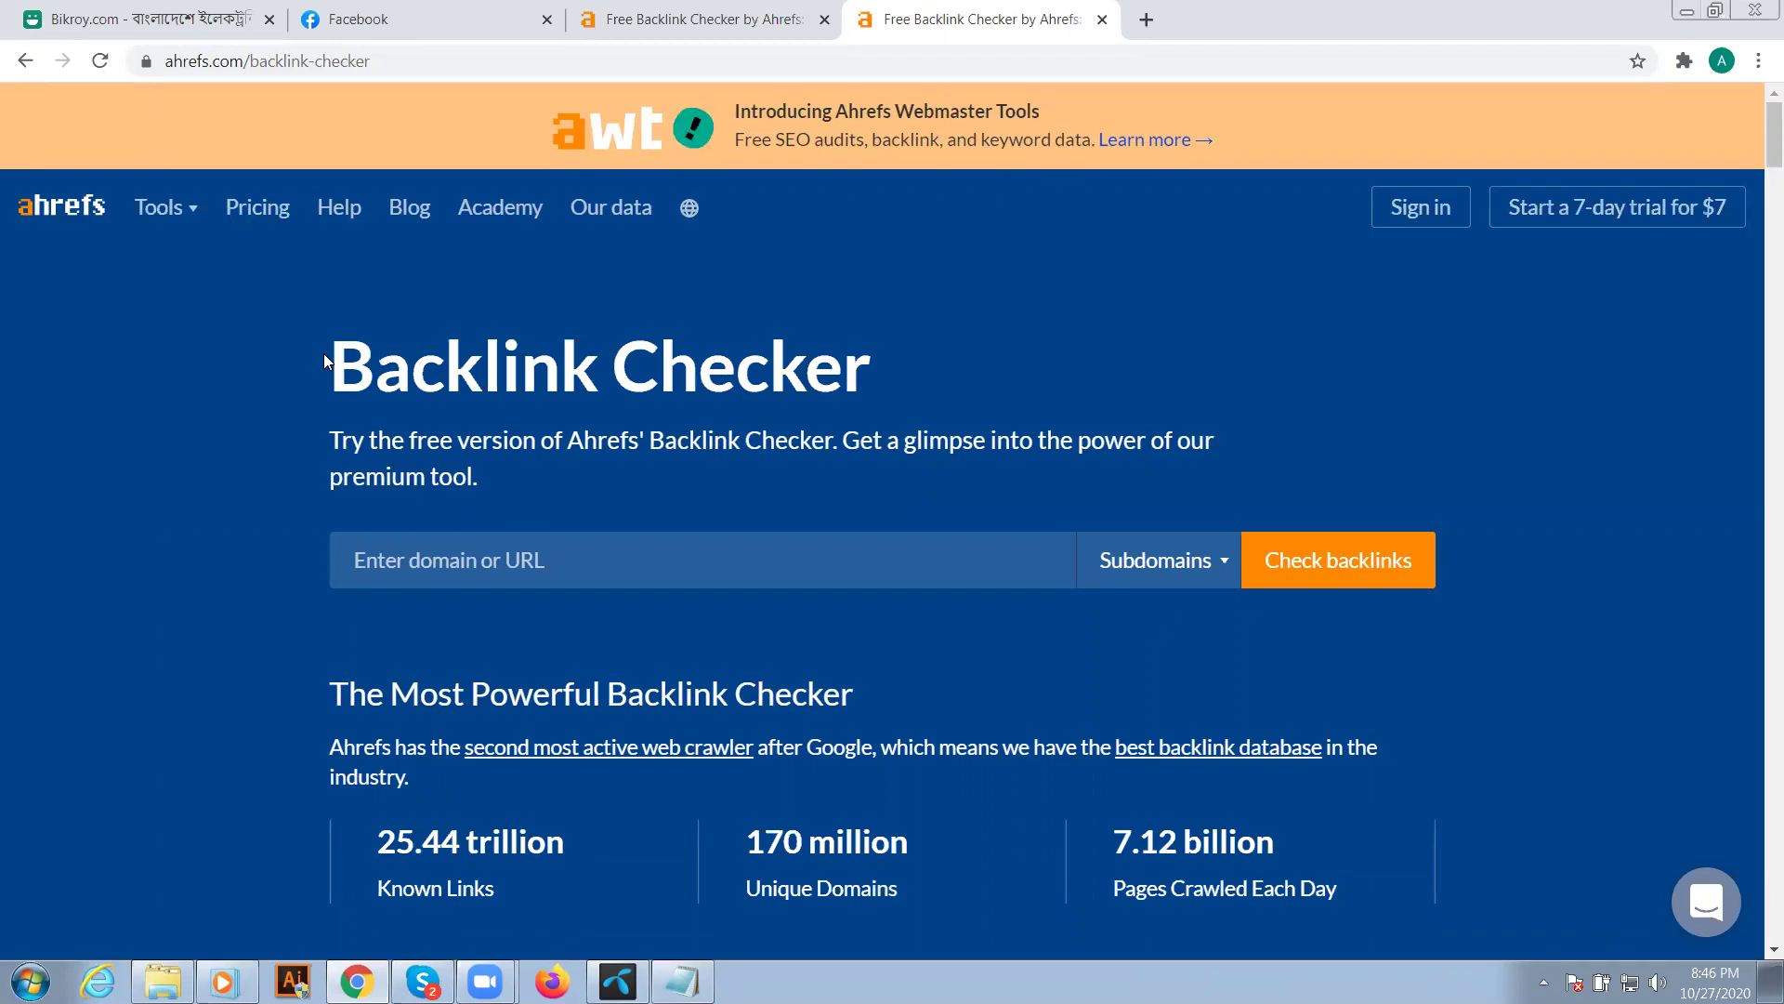
scroll(323, 354, "down", 1)
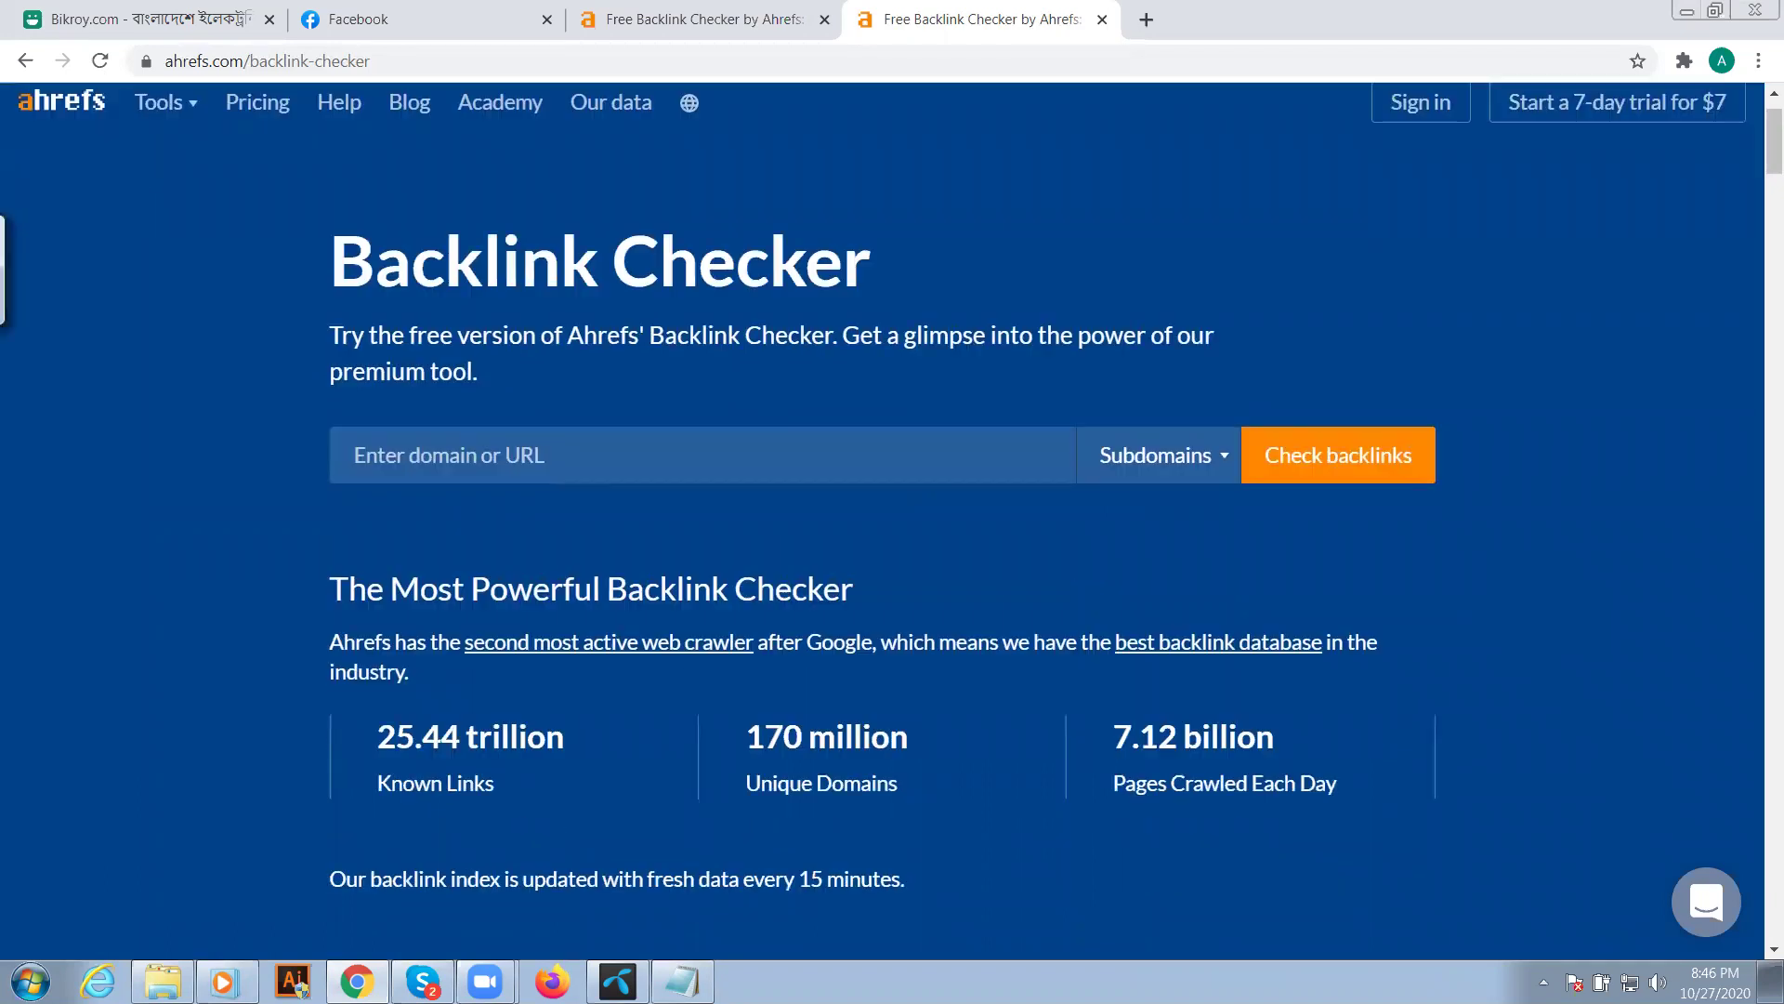
left_click(650, 456)
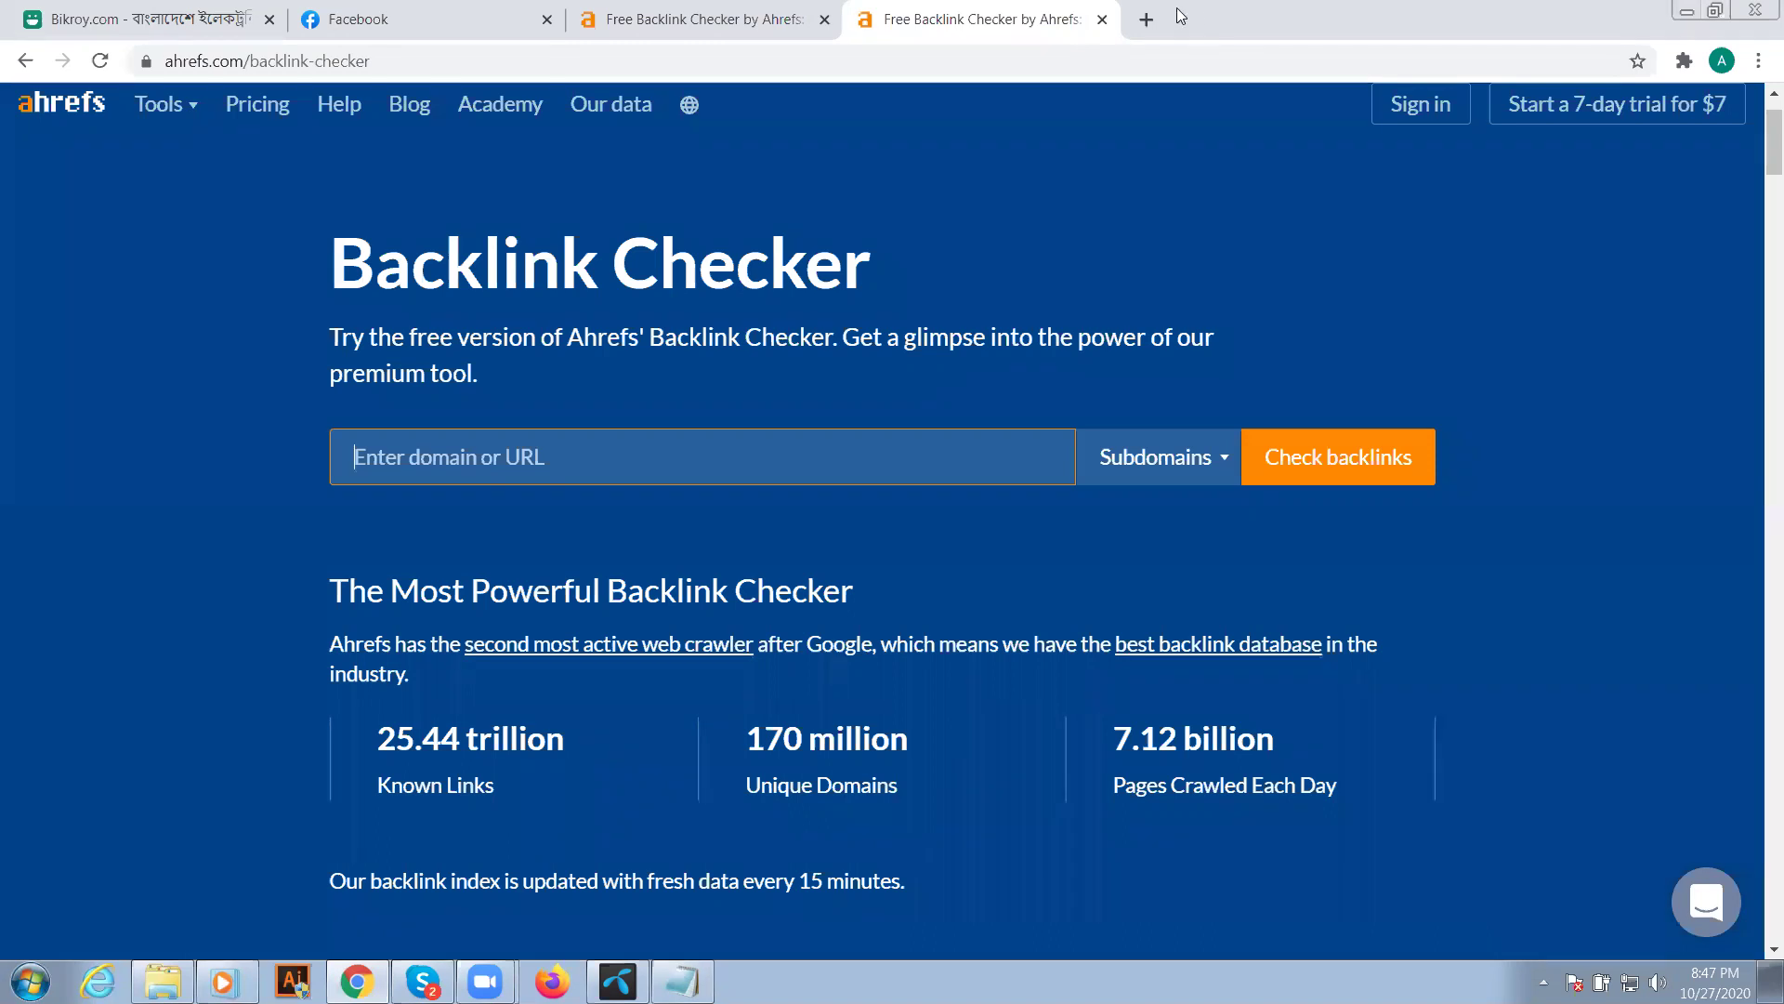
left_click(1146, 19)
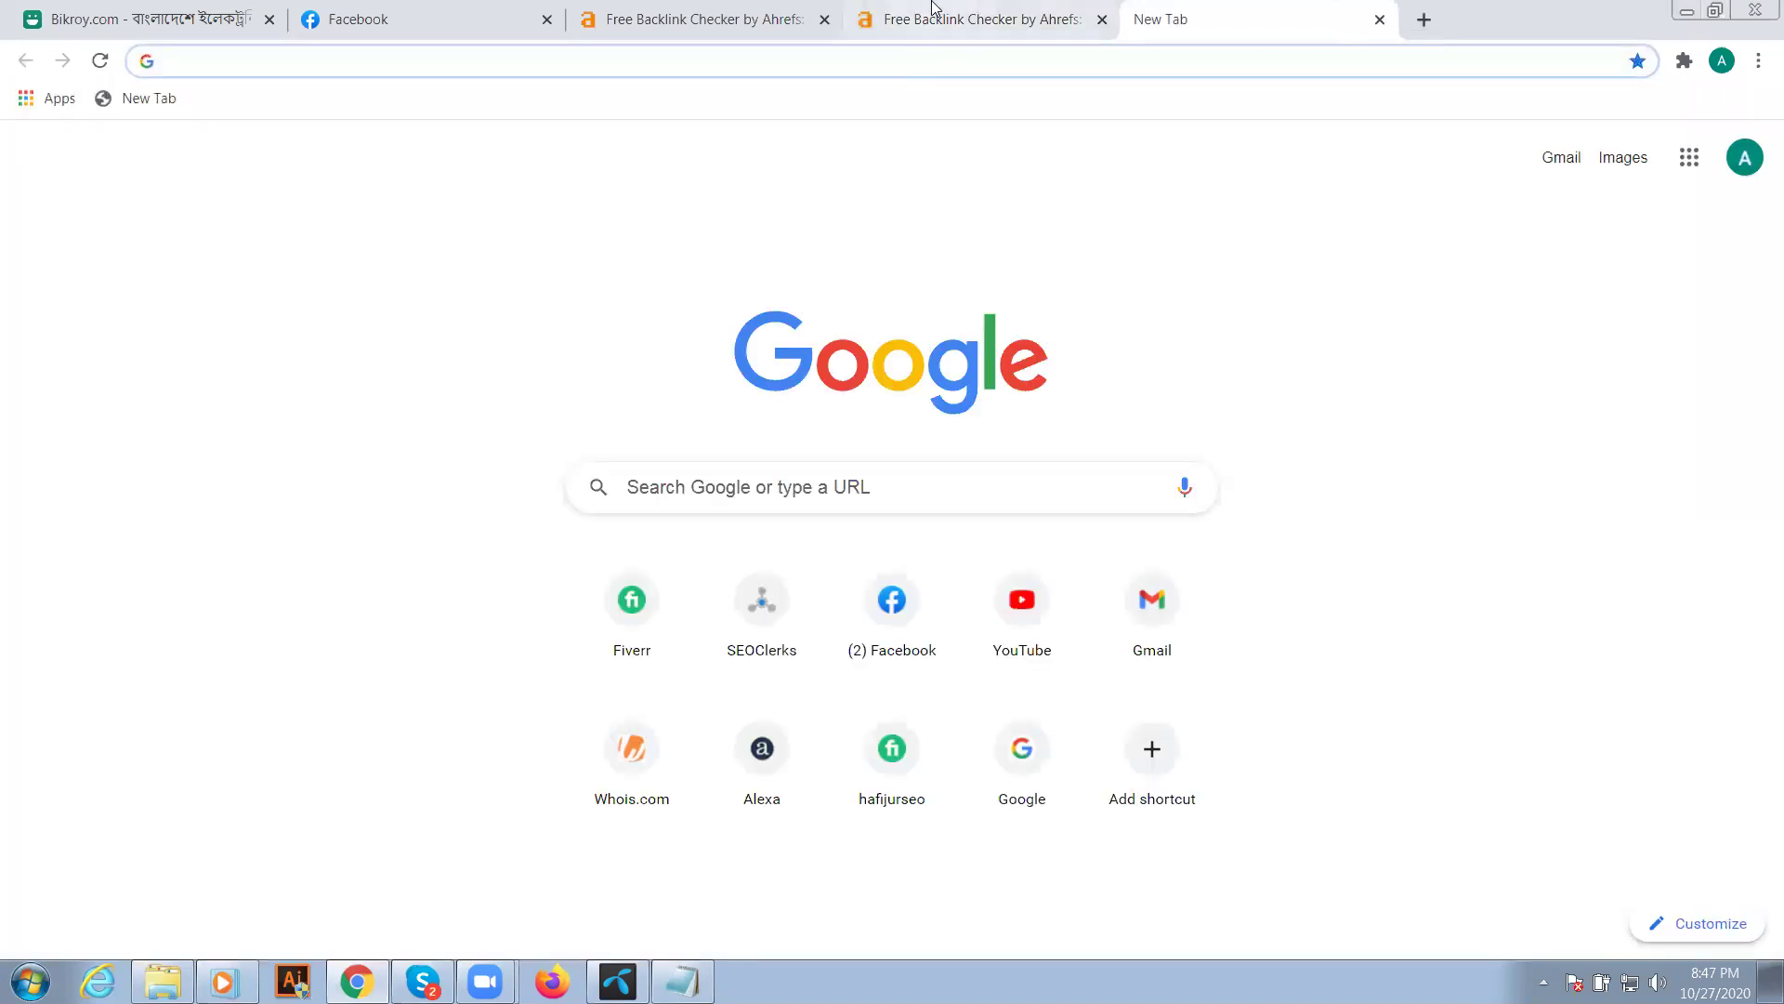
left_click(924, 15)
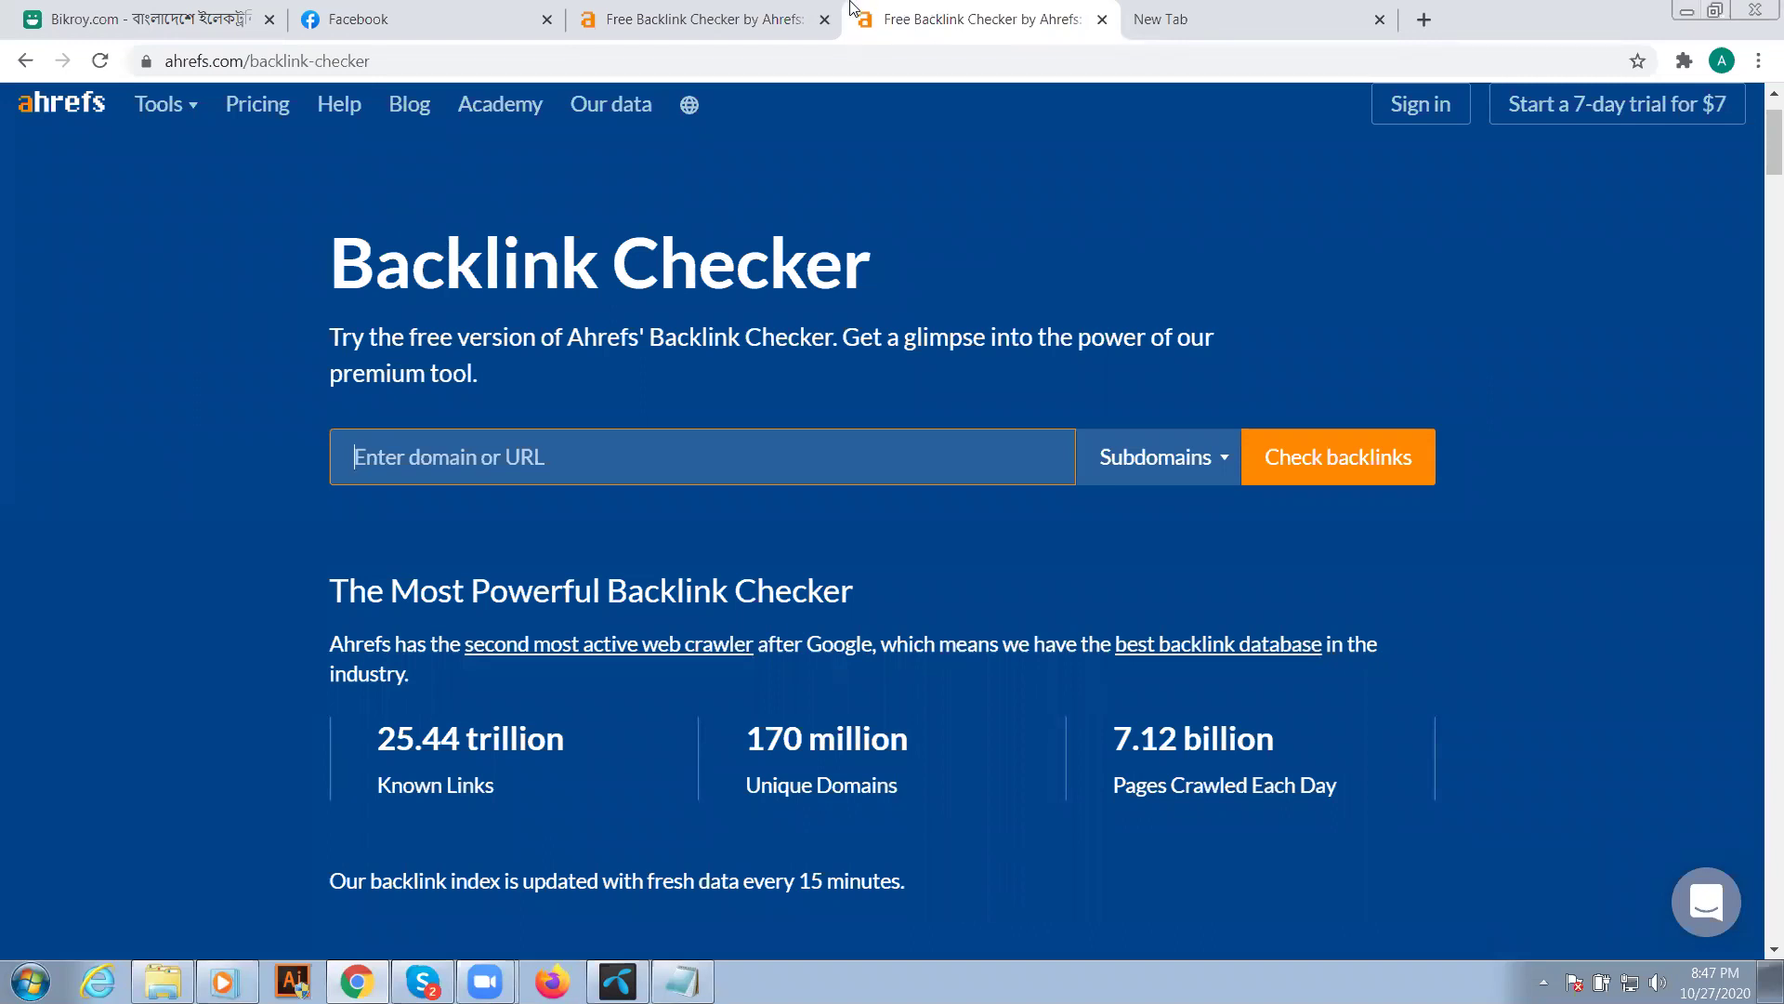
left_click(763, 13)
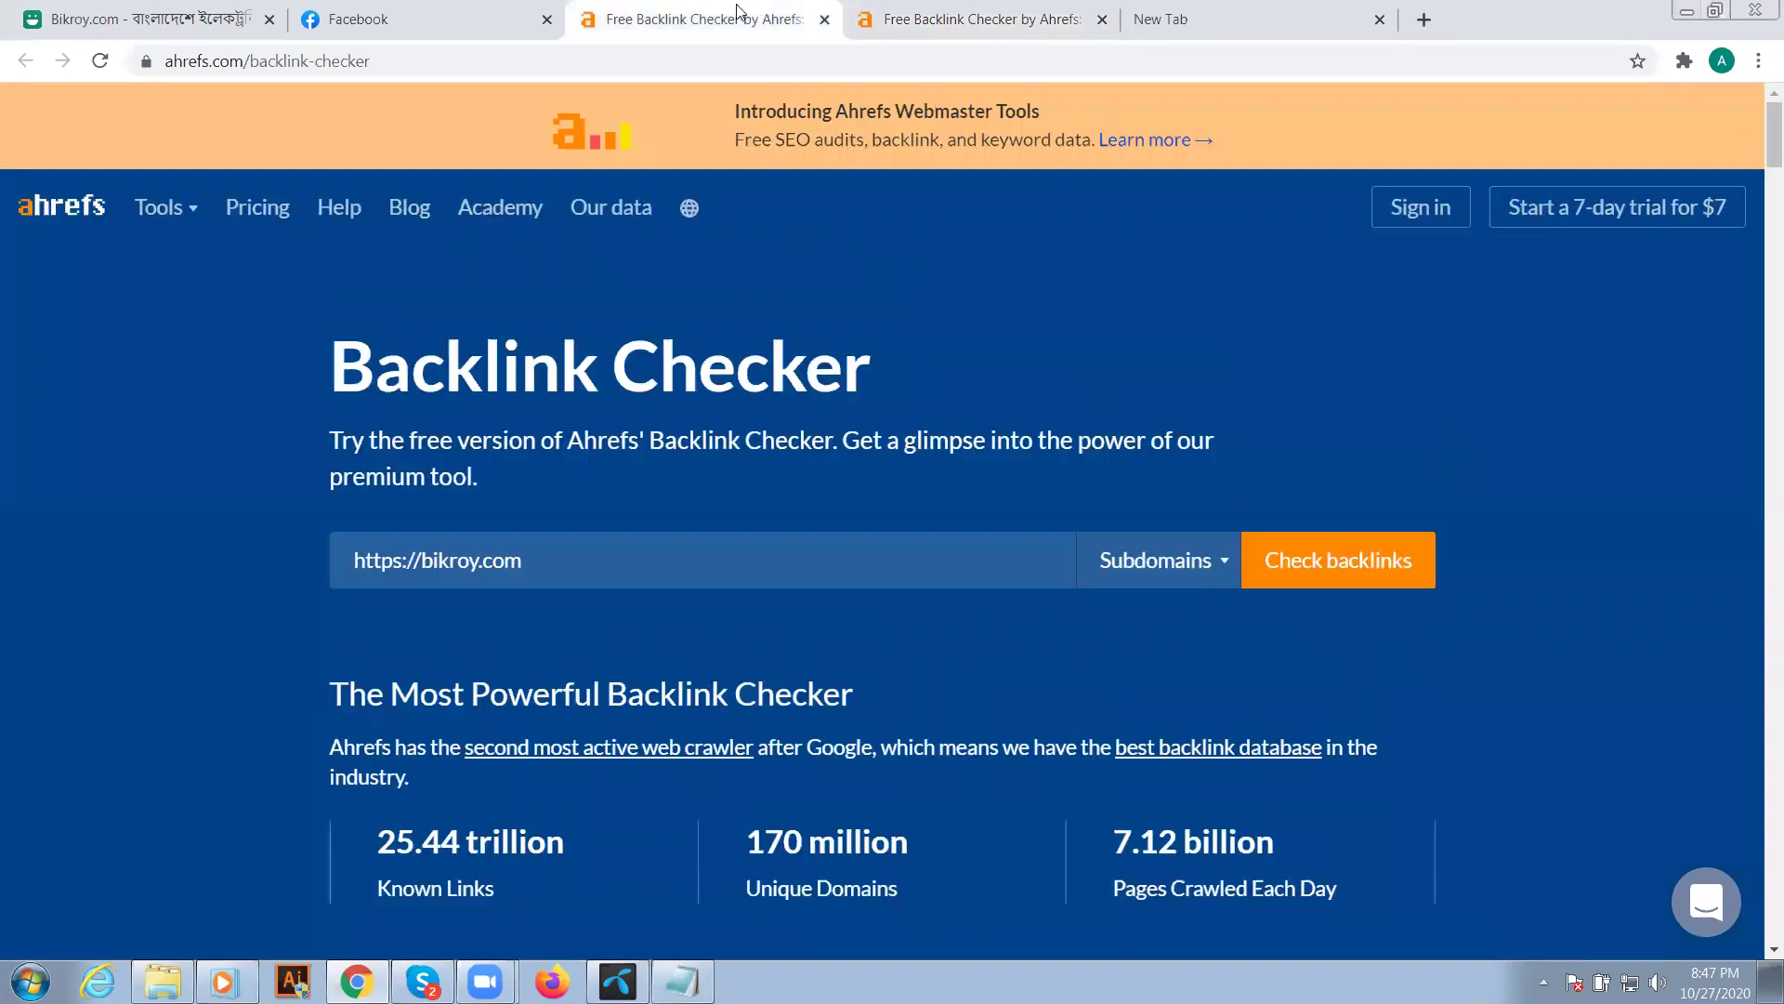
left_click(260, 60)
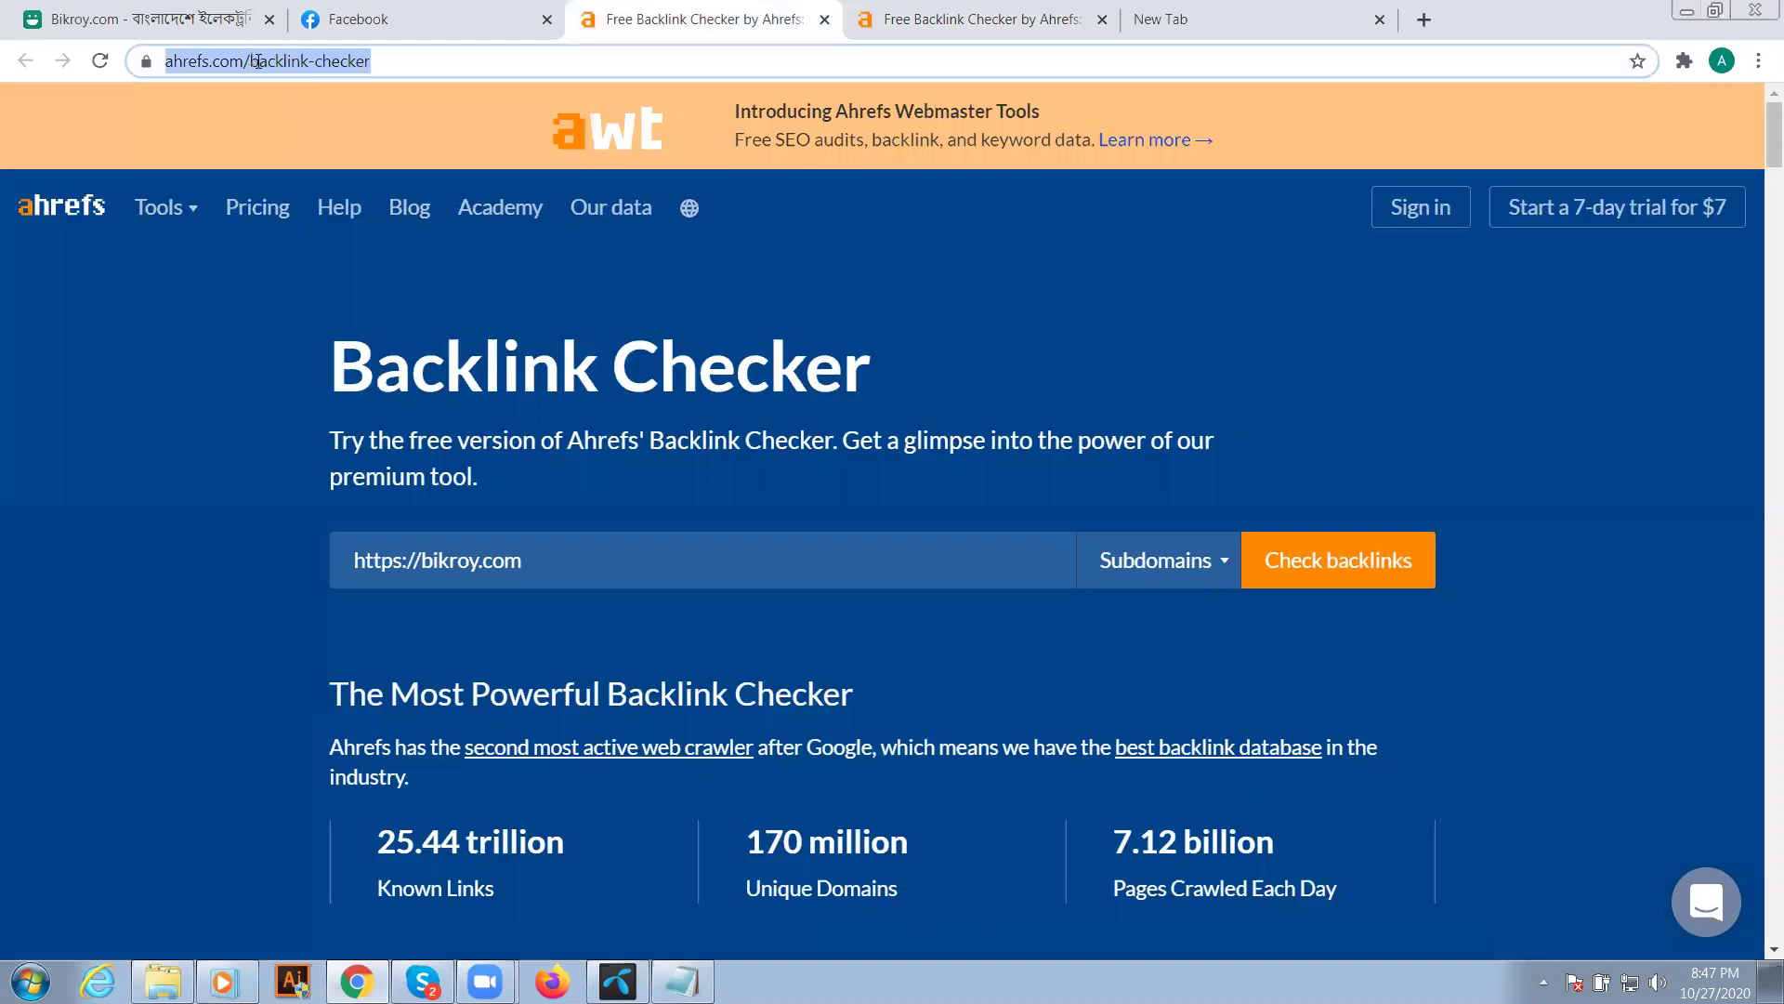
left_click(286, 60)
left_click_drag(303, 58, 460, 67)
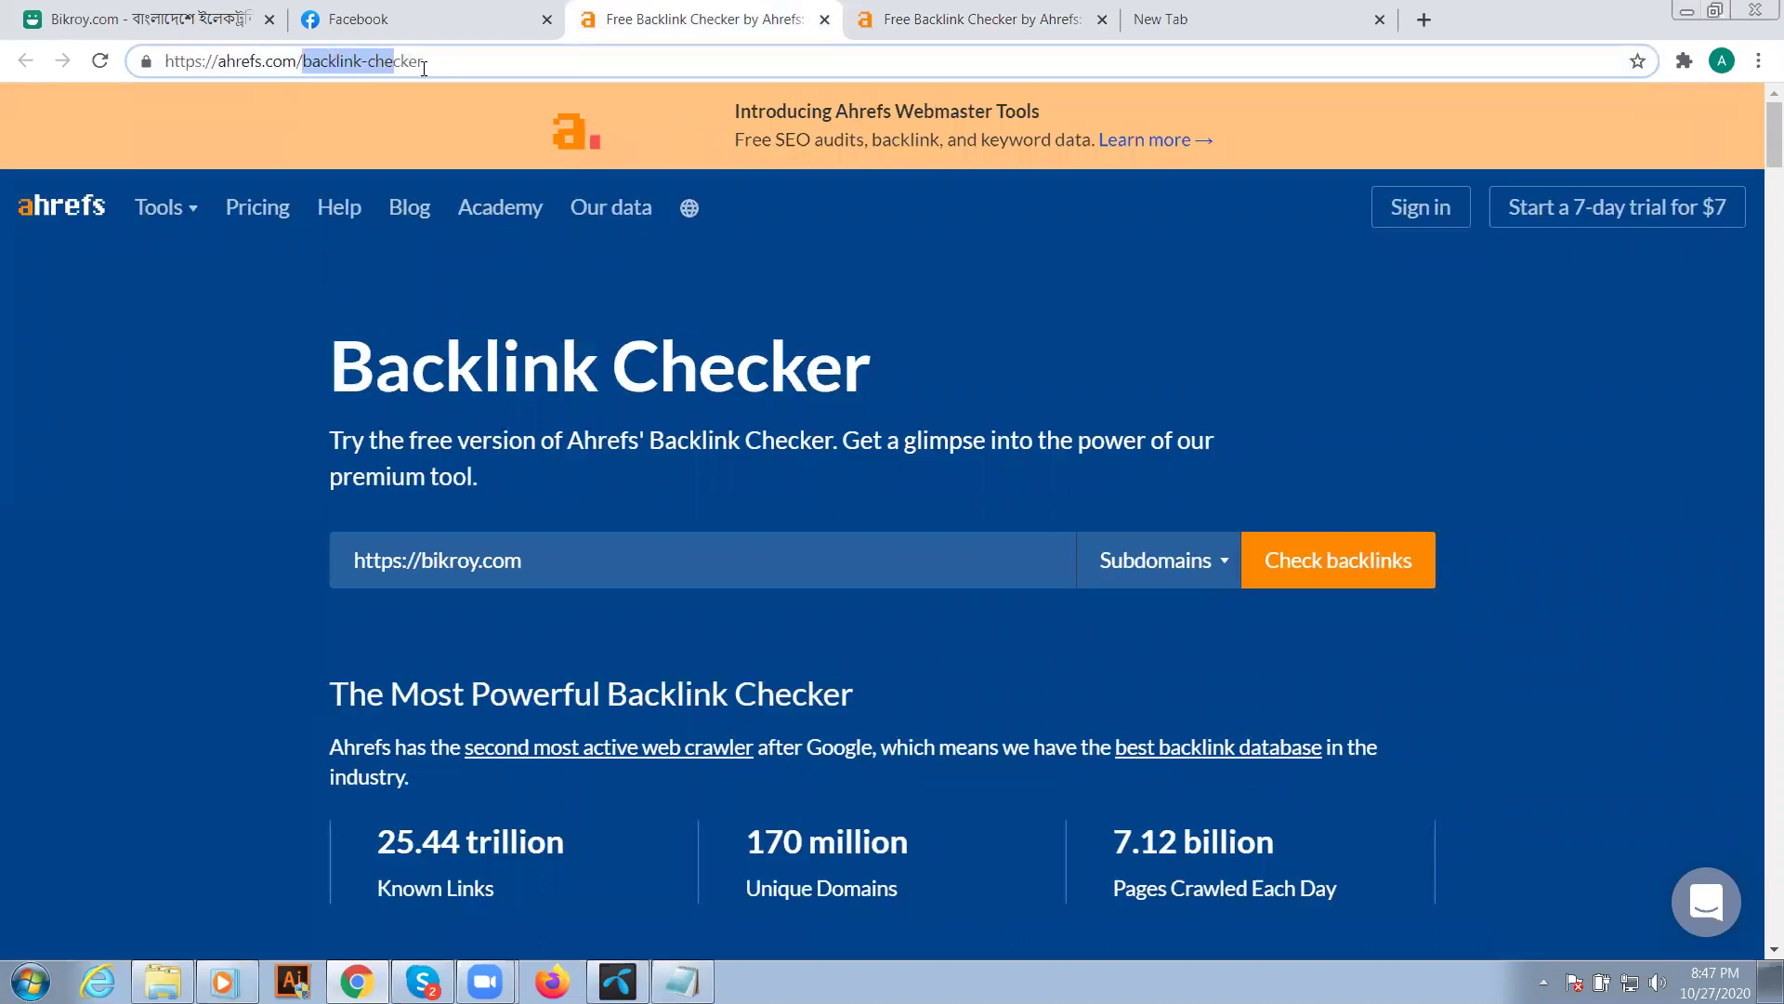
key("BackSpace")
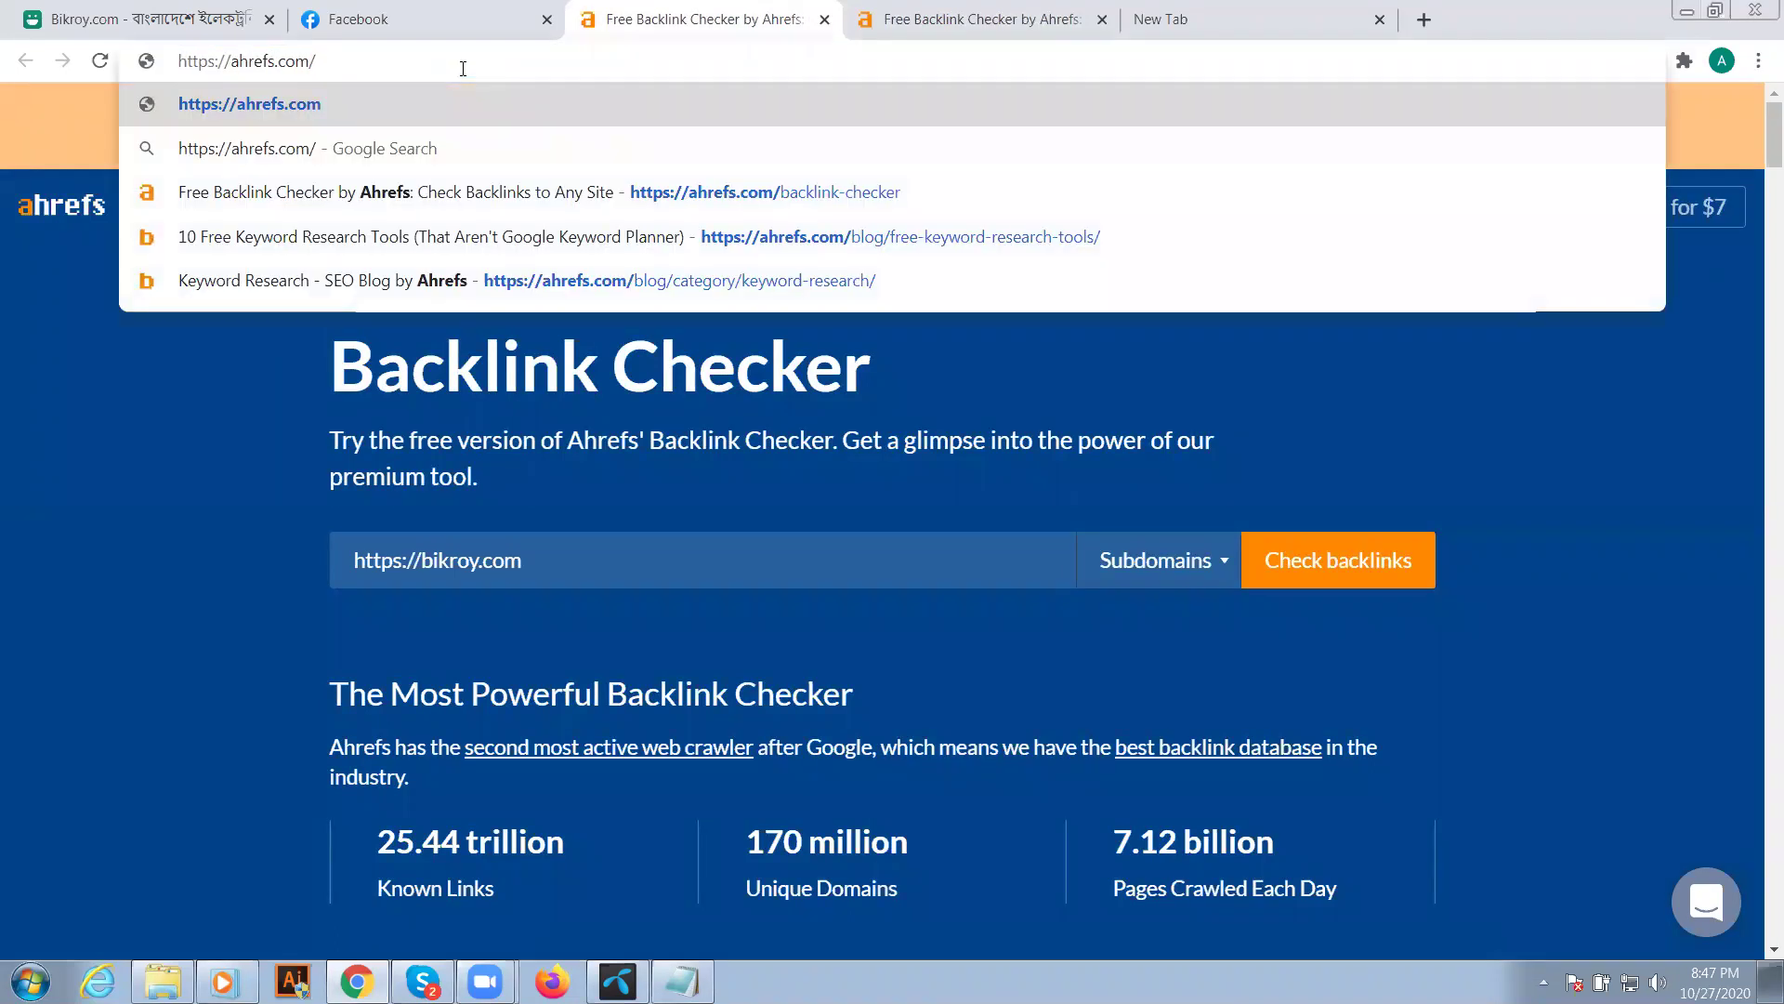
key("BackSpace")
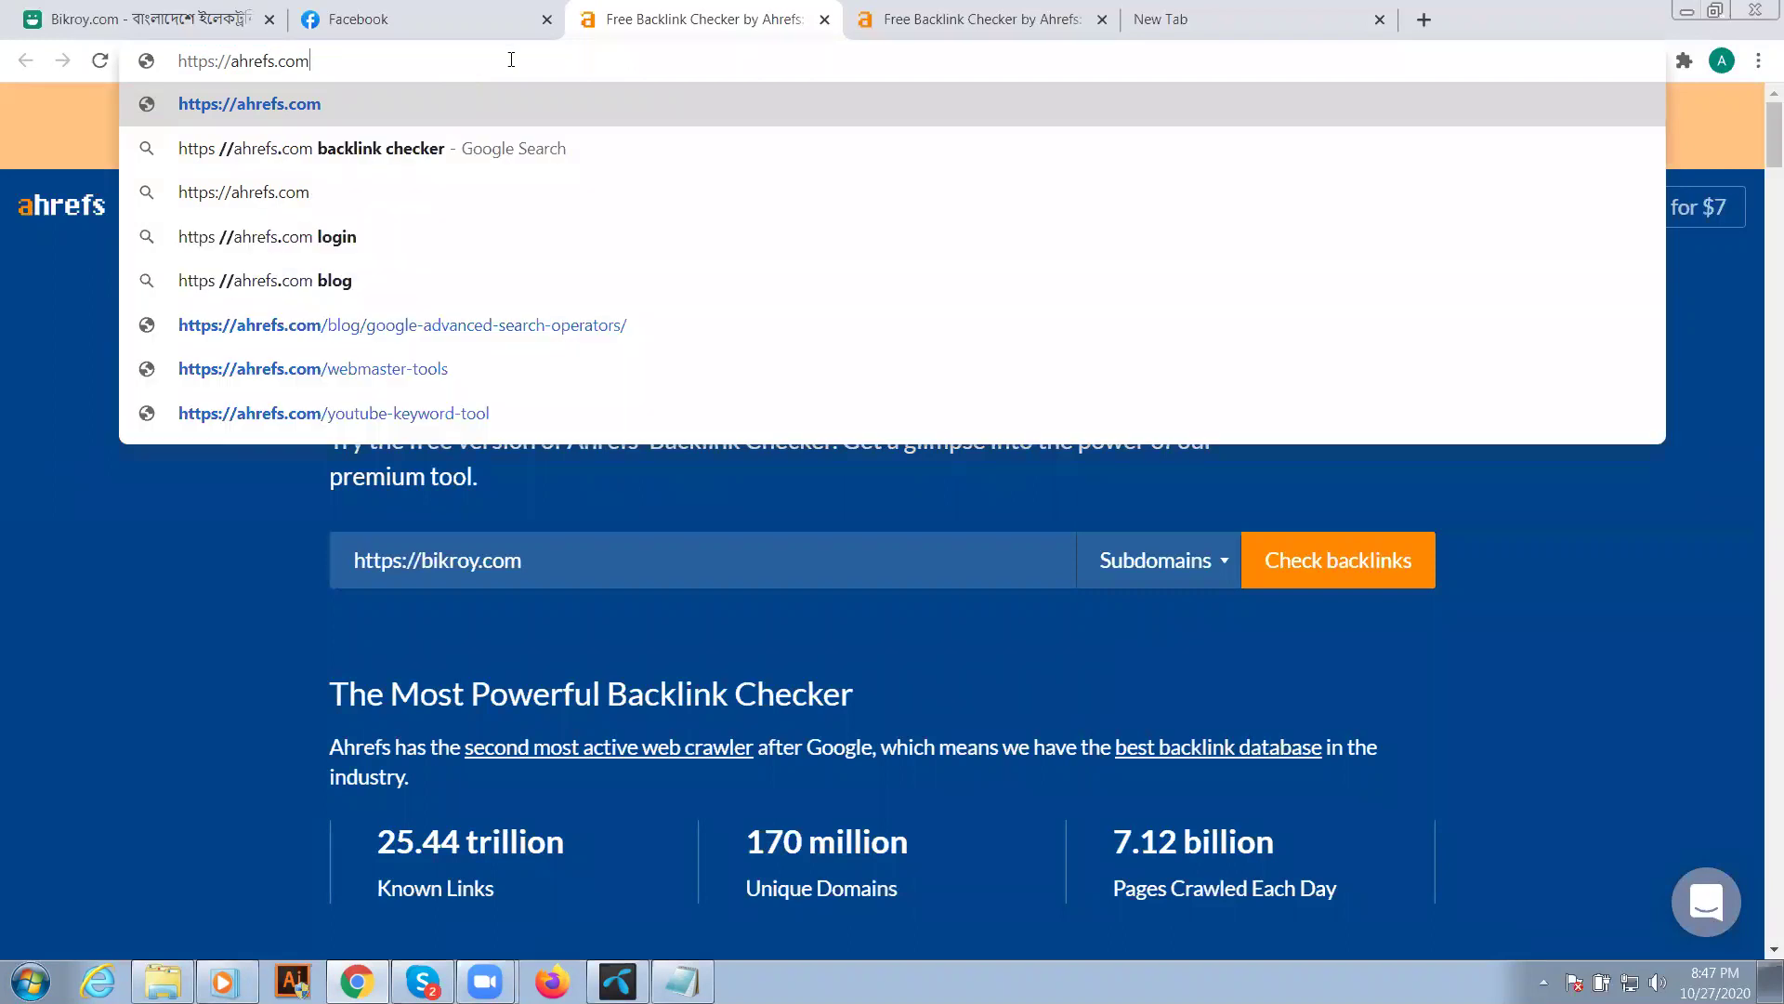
key("ctrl+a")
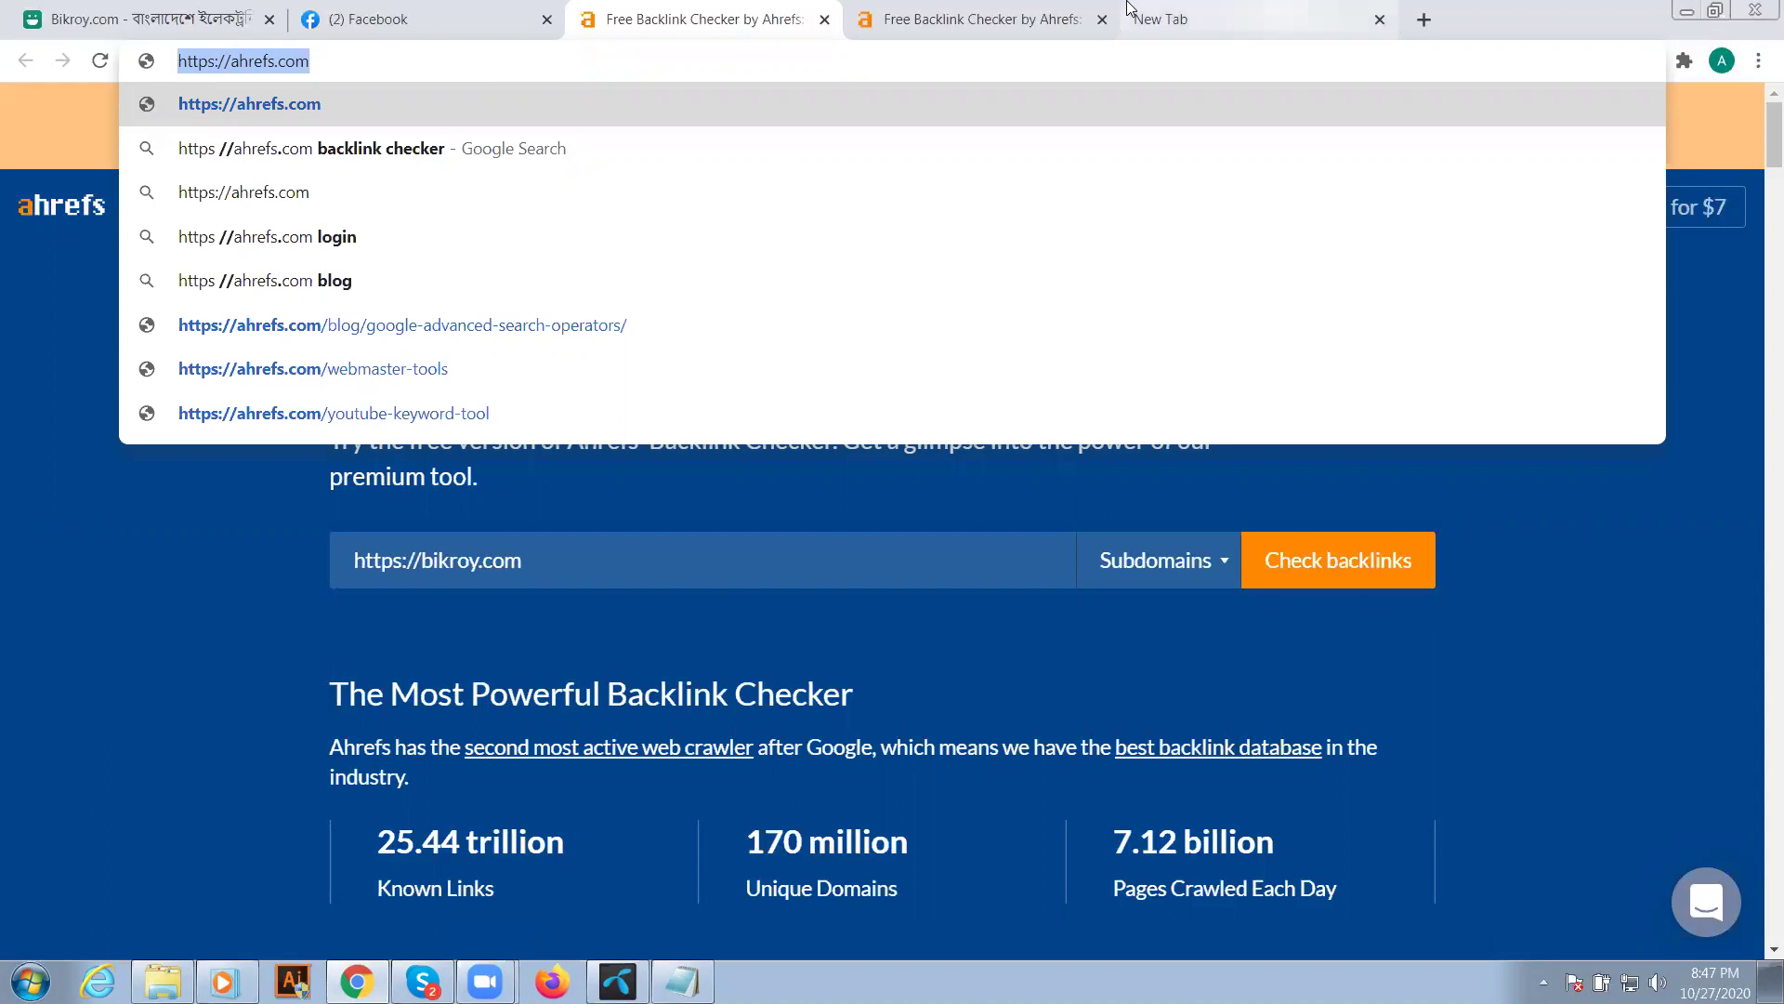
left_click(579, 433)
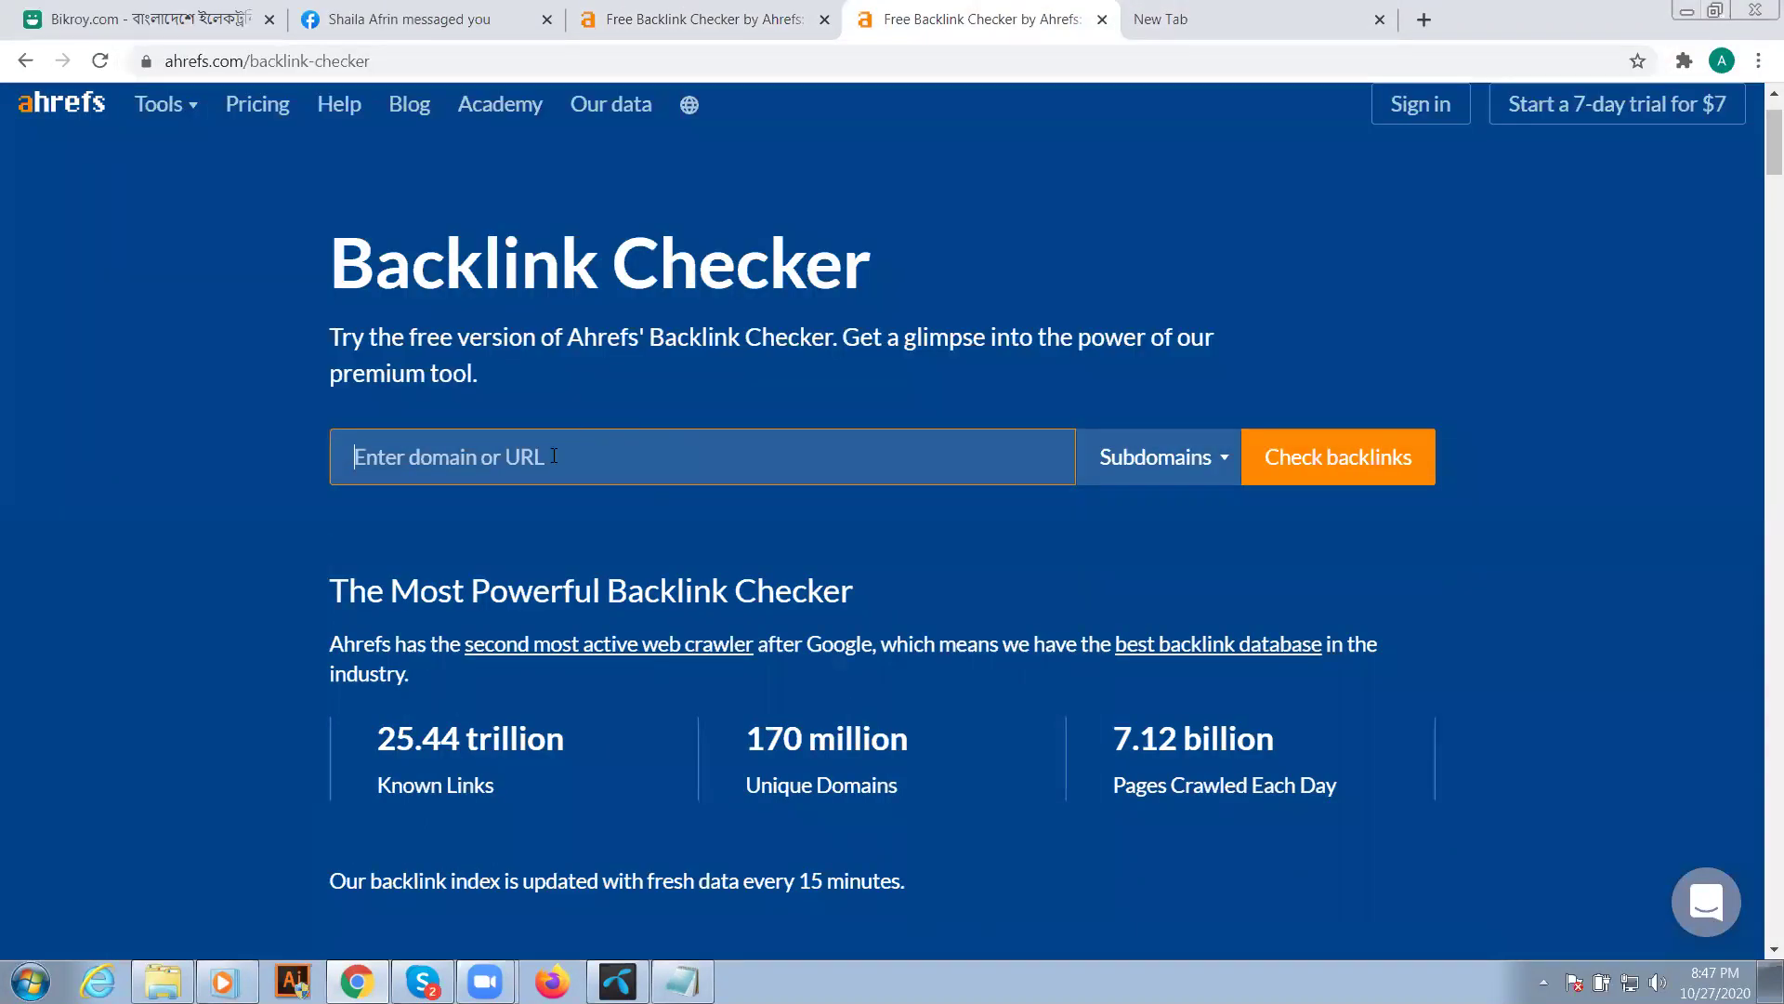
type("https://ahrefs.com/")
key("BackSpace")
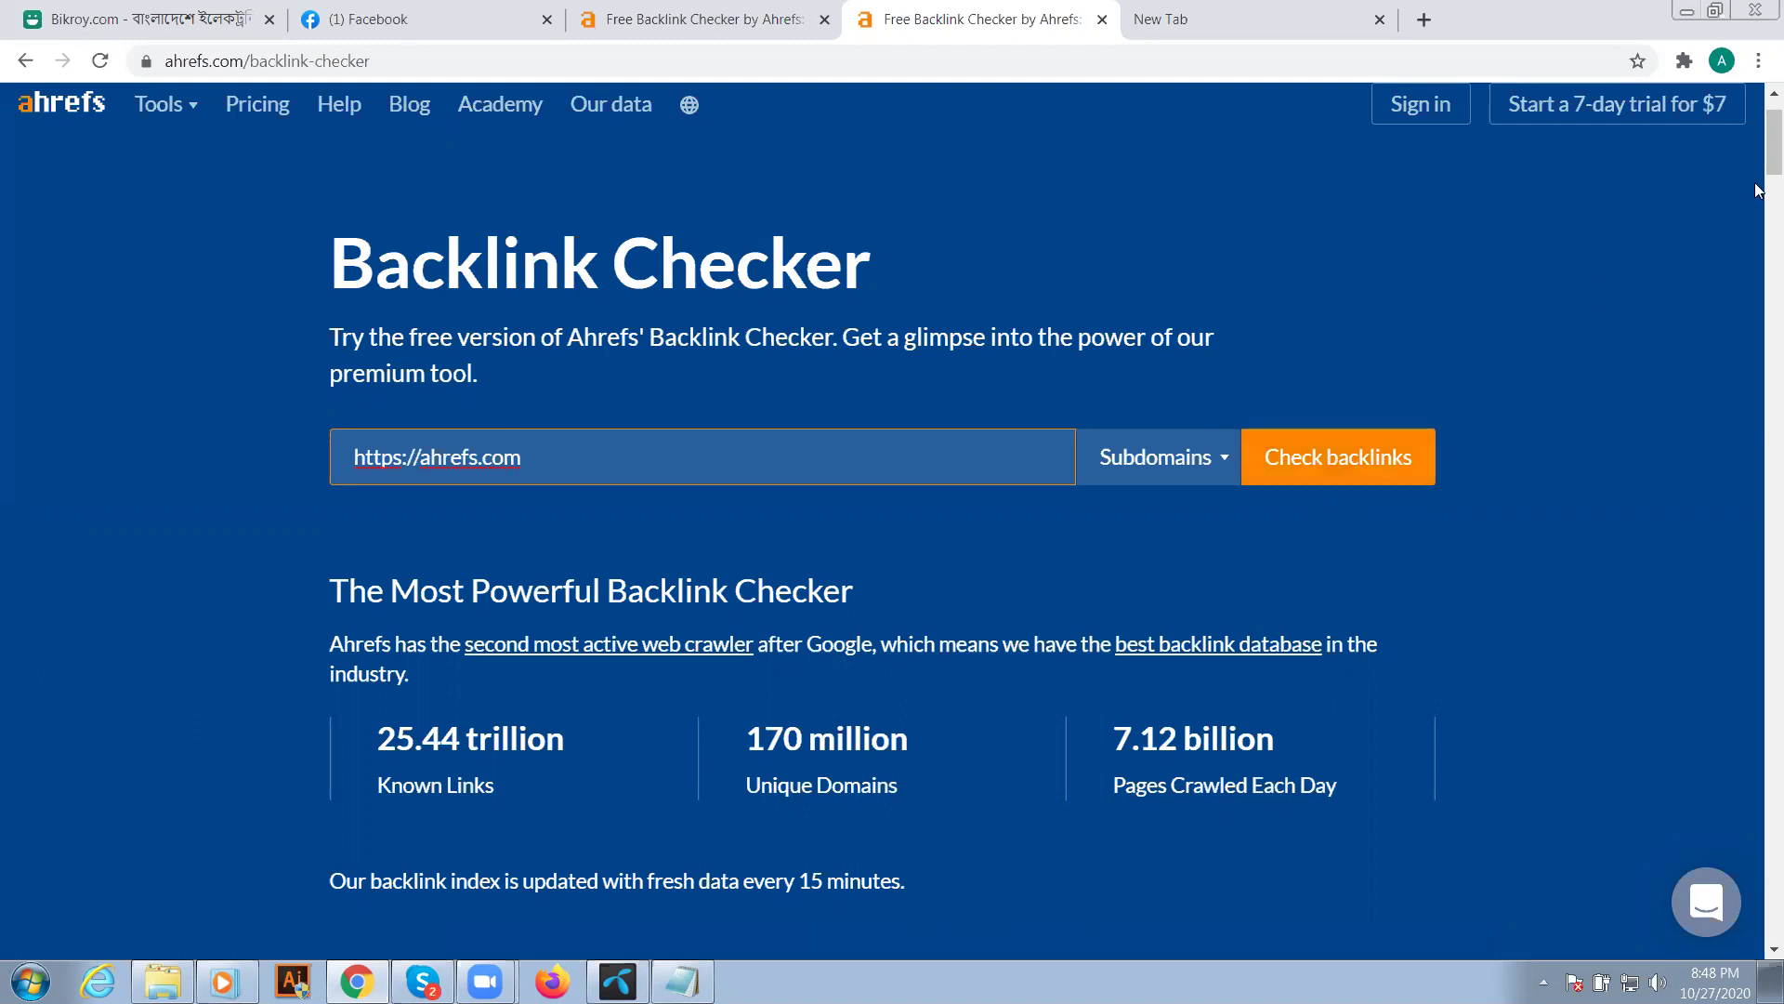
left_click_drag(1759, 160, 1759, 131)
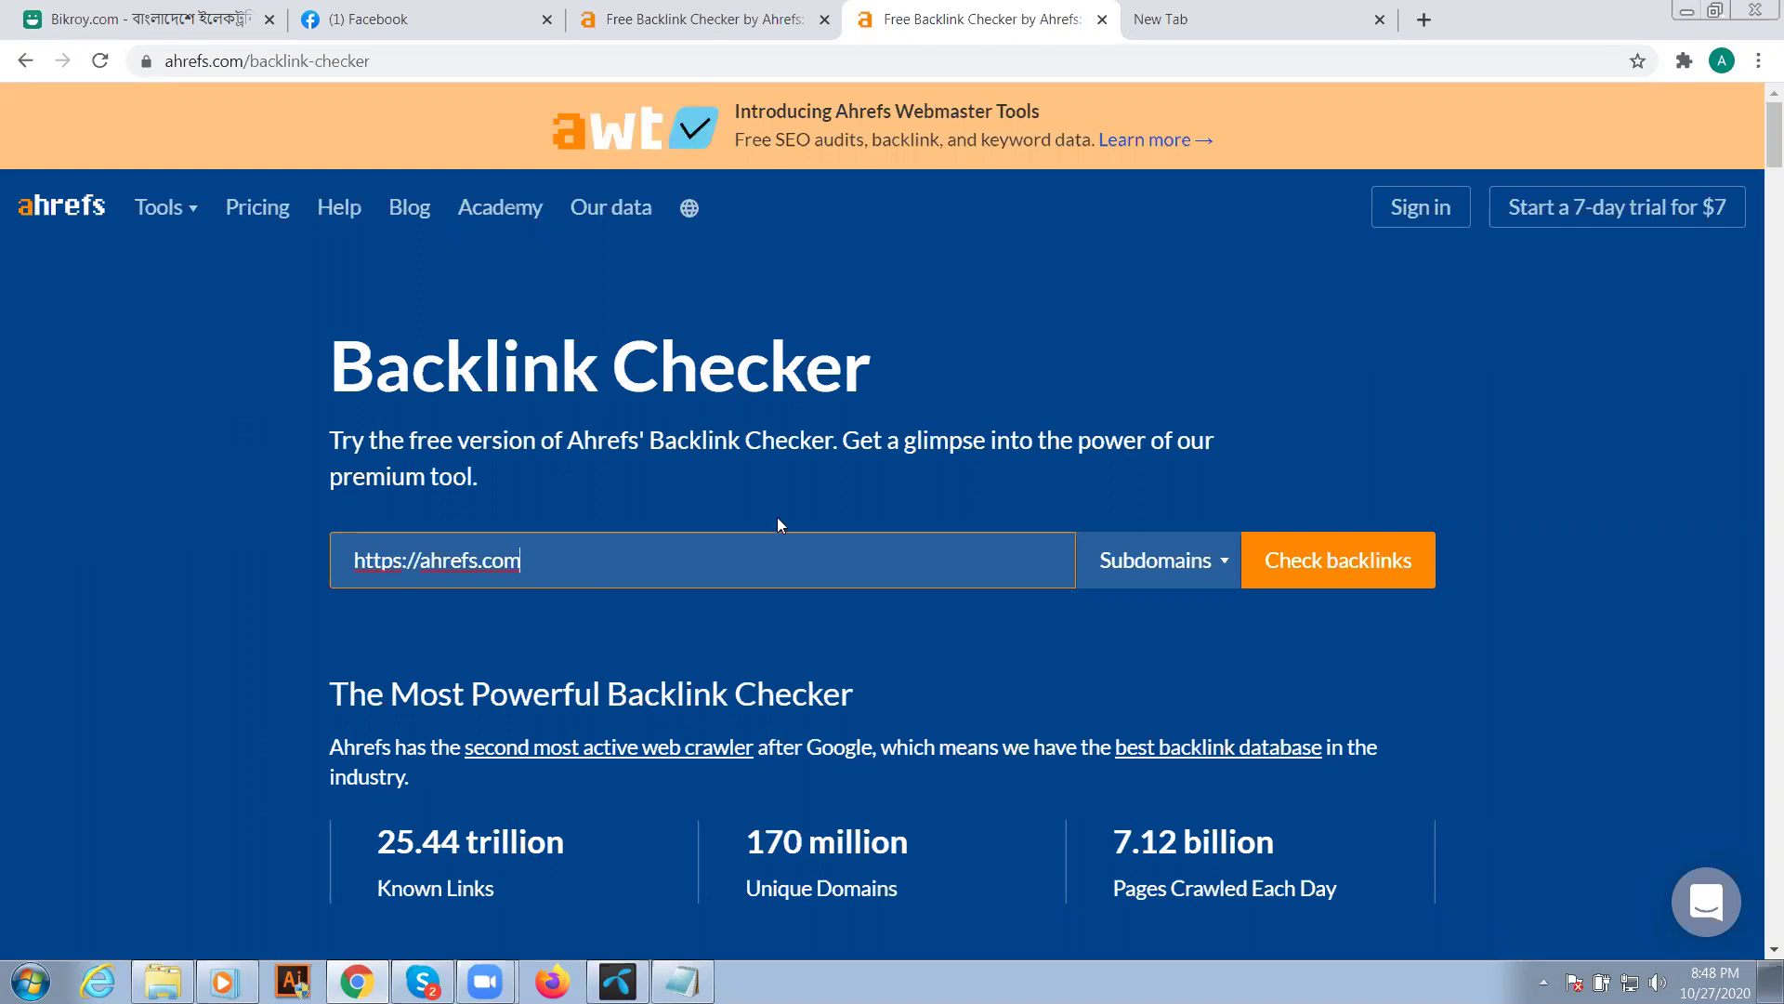
left_click(1359, 564)
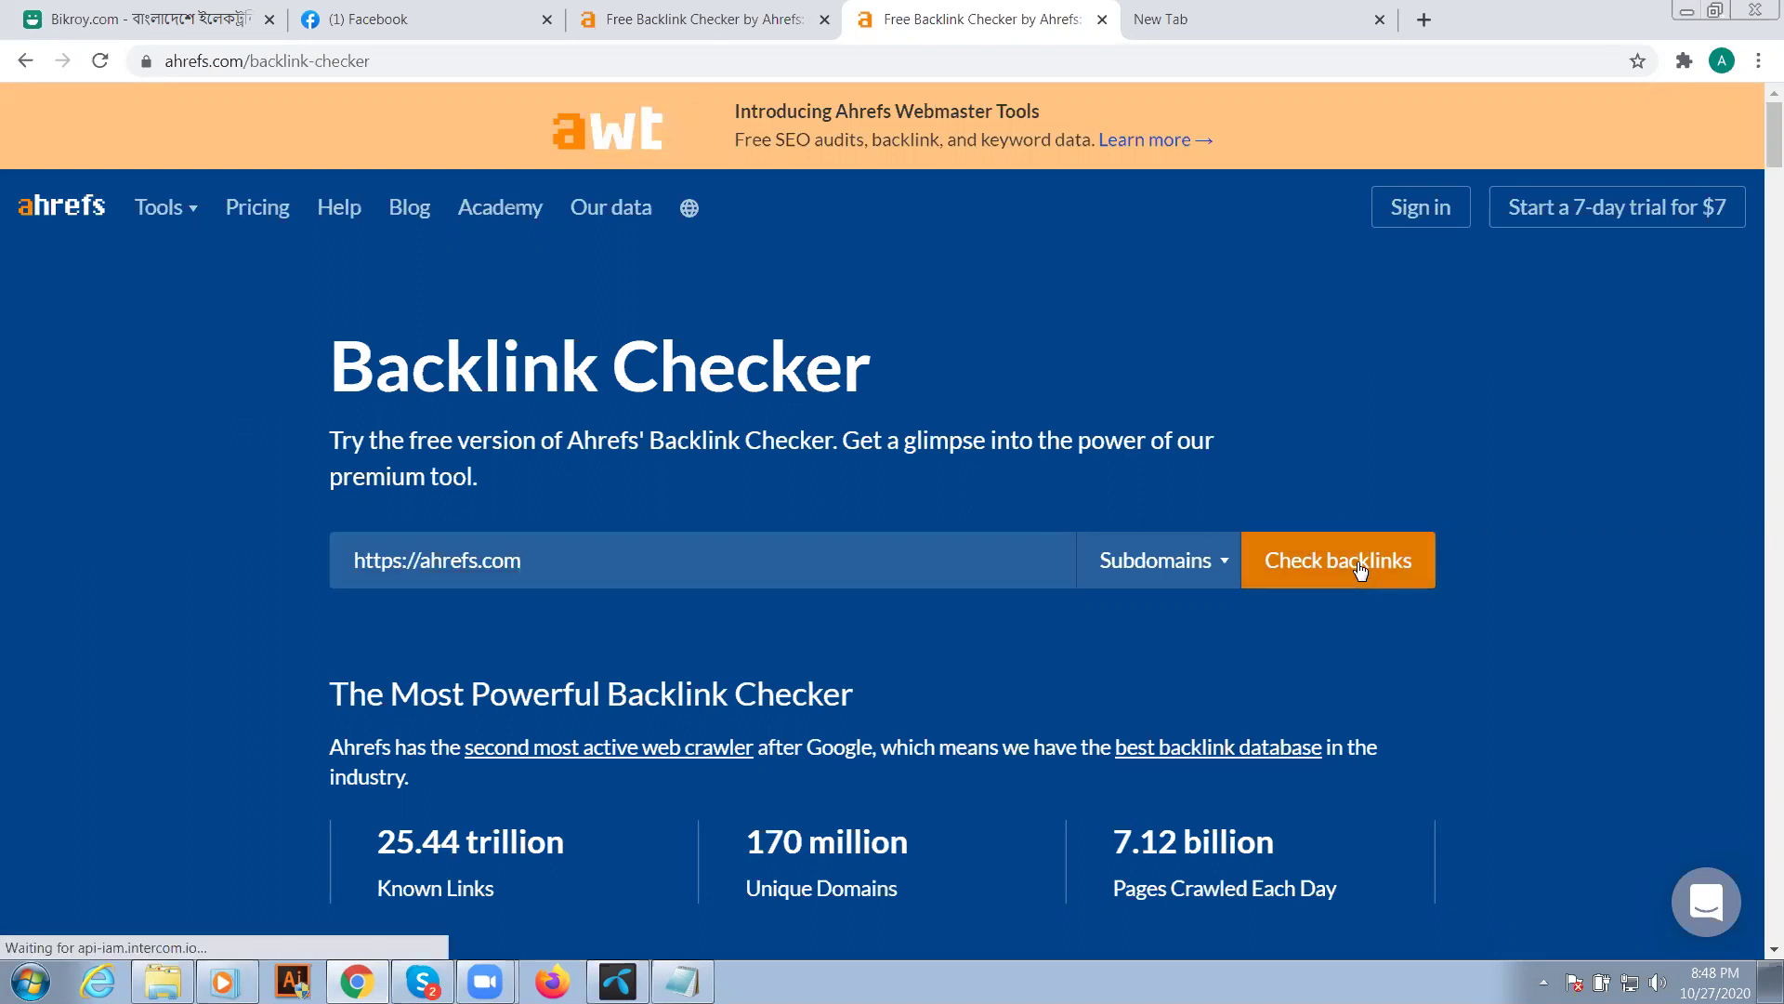
left_click(1102, 474)
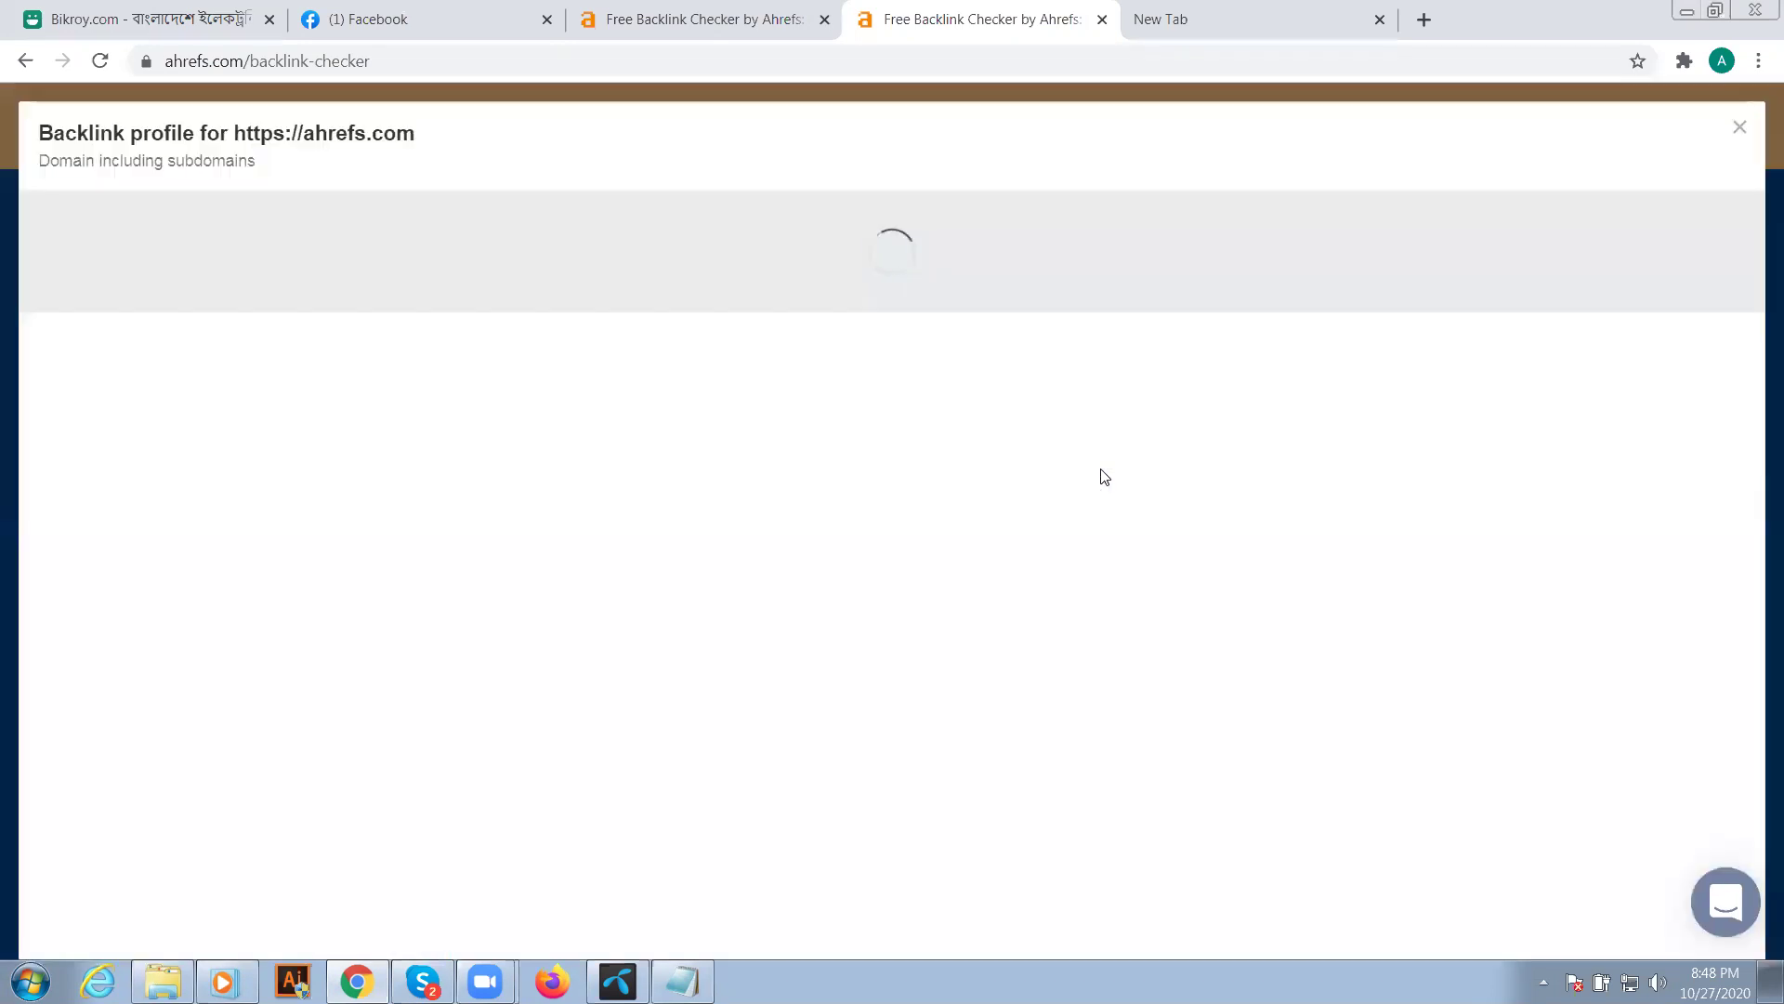
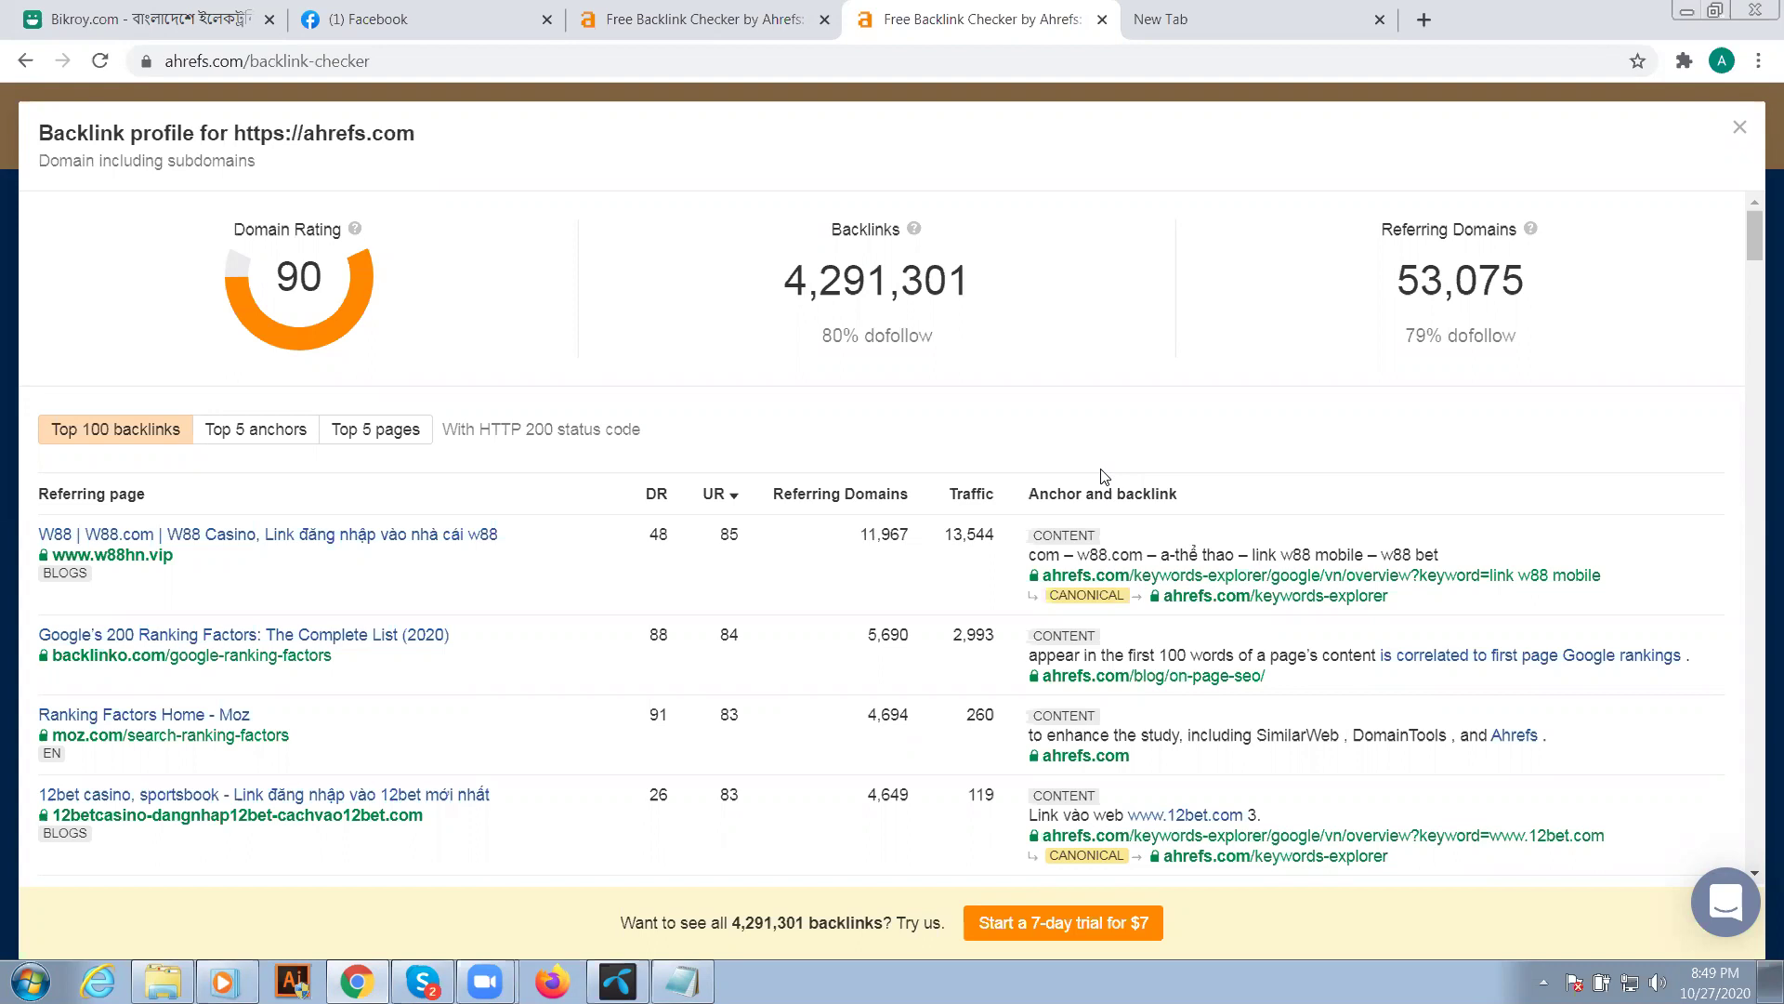
- Close the ahrefs.com backlink results, load google.com in the new tab and select its address
left_click(1739, 130)
left_click(1270, 11)
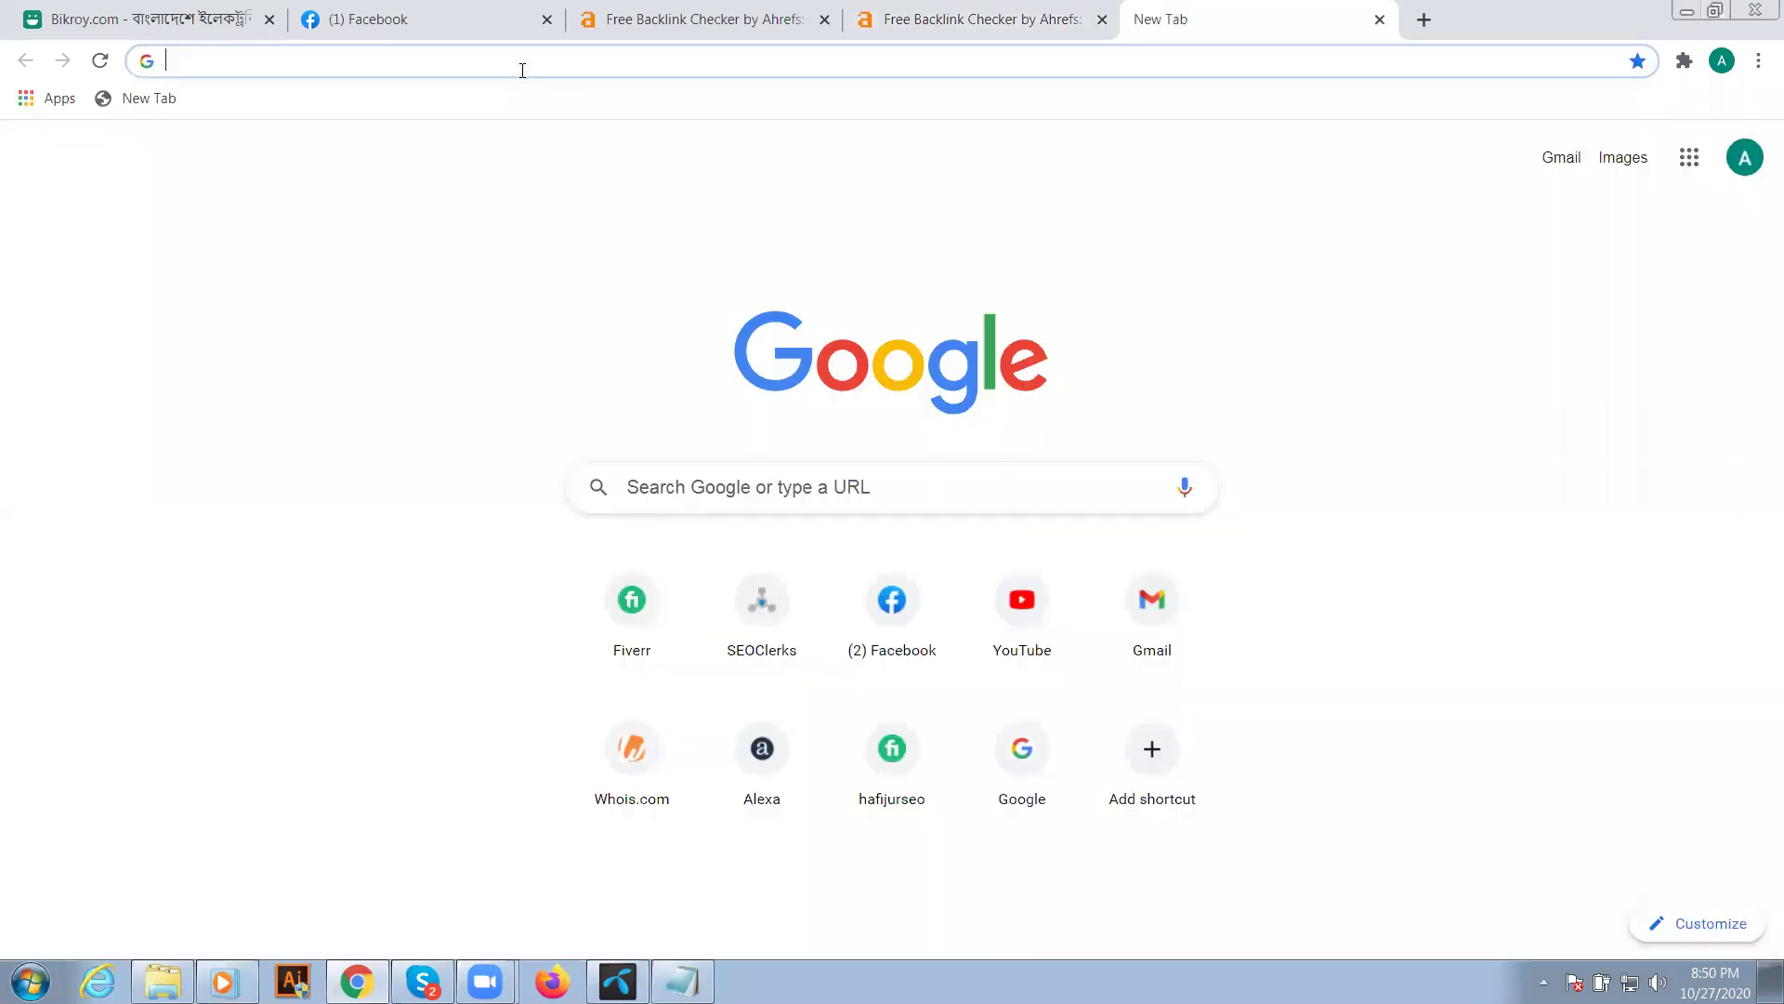
left_click(533, 62)
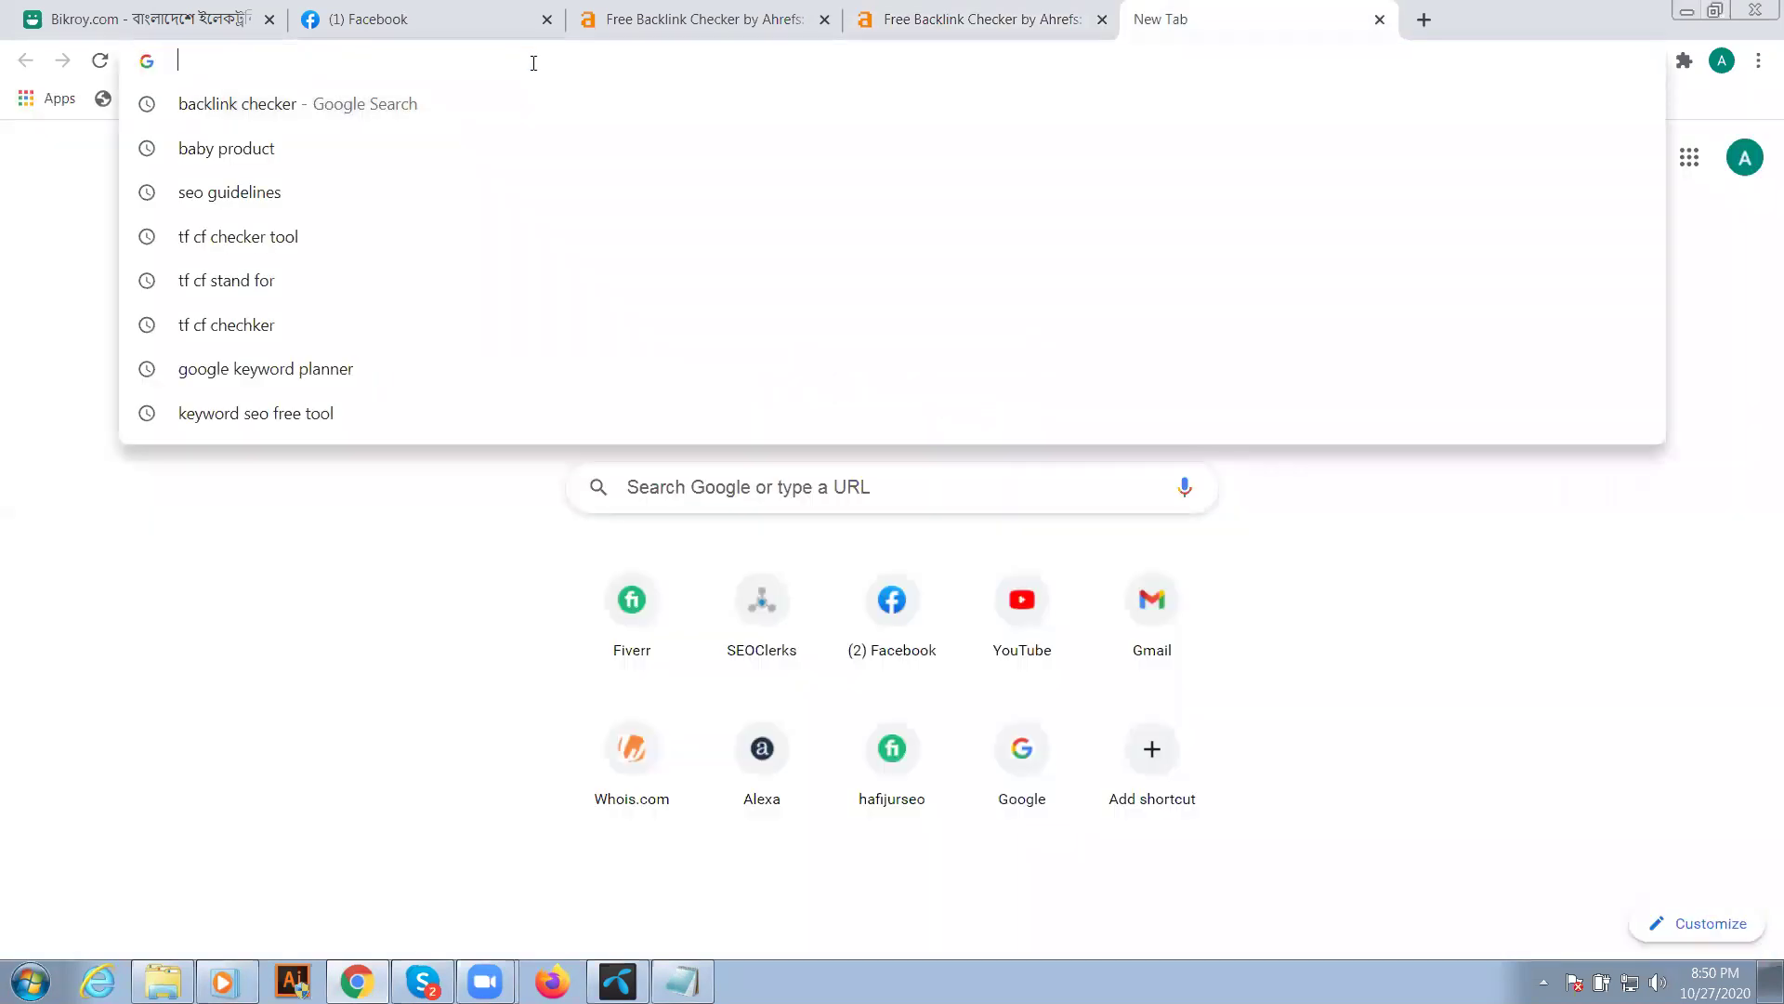
type("google.co")
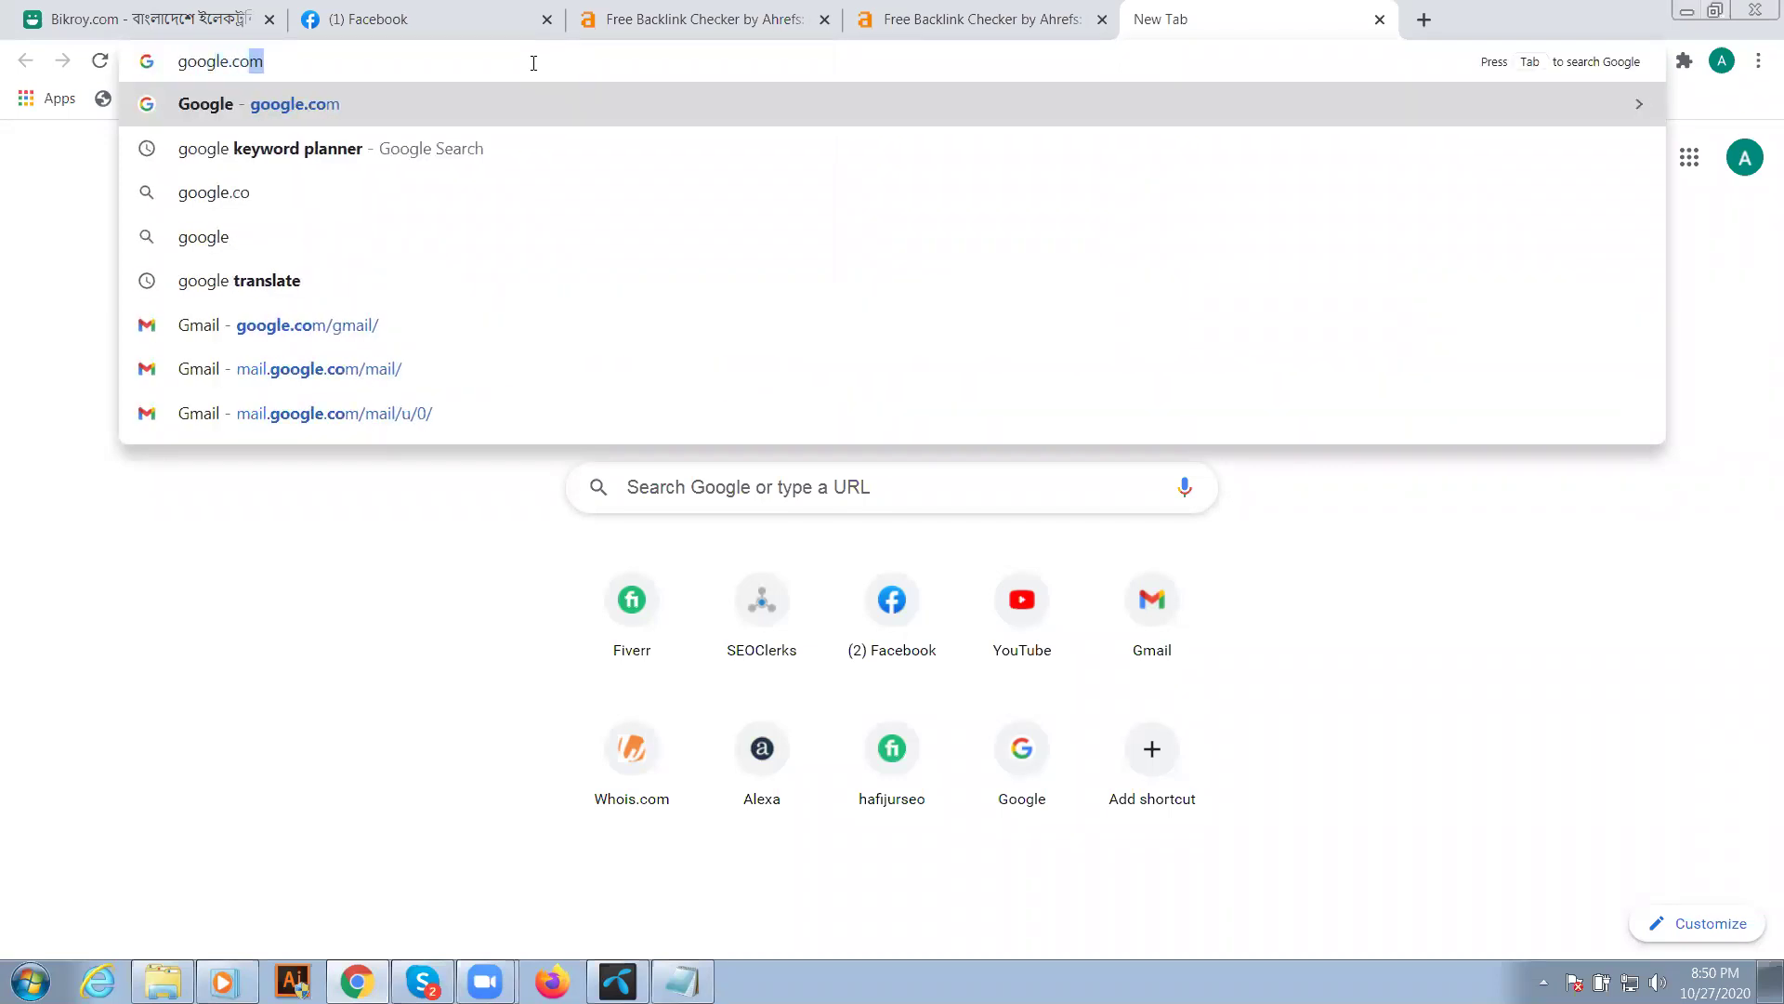
type("m")
key("Return")
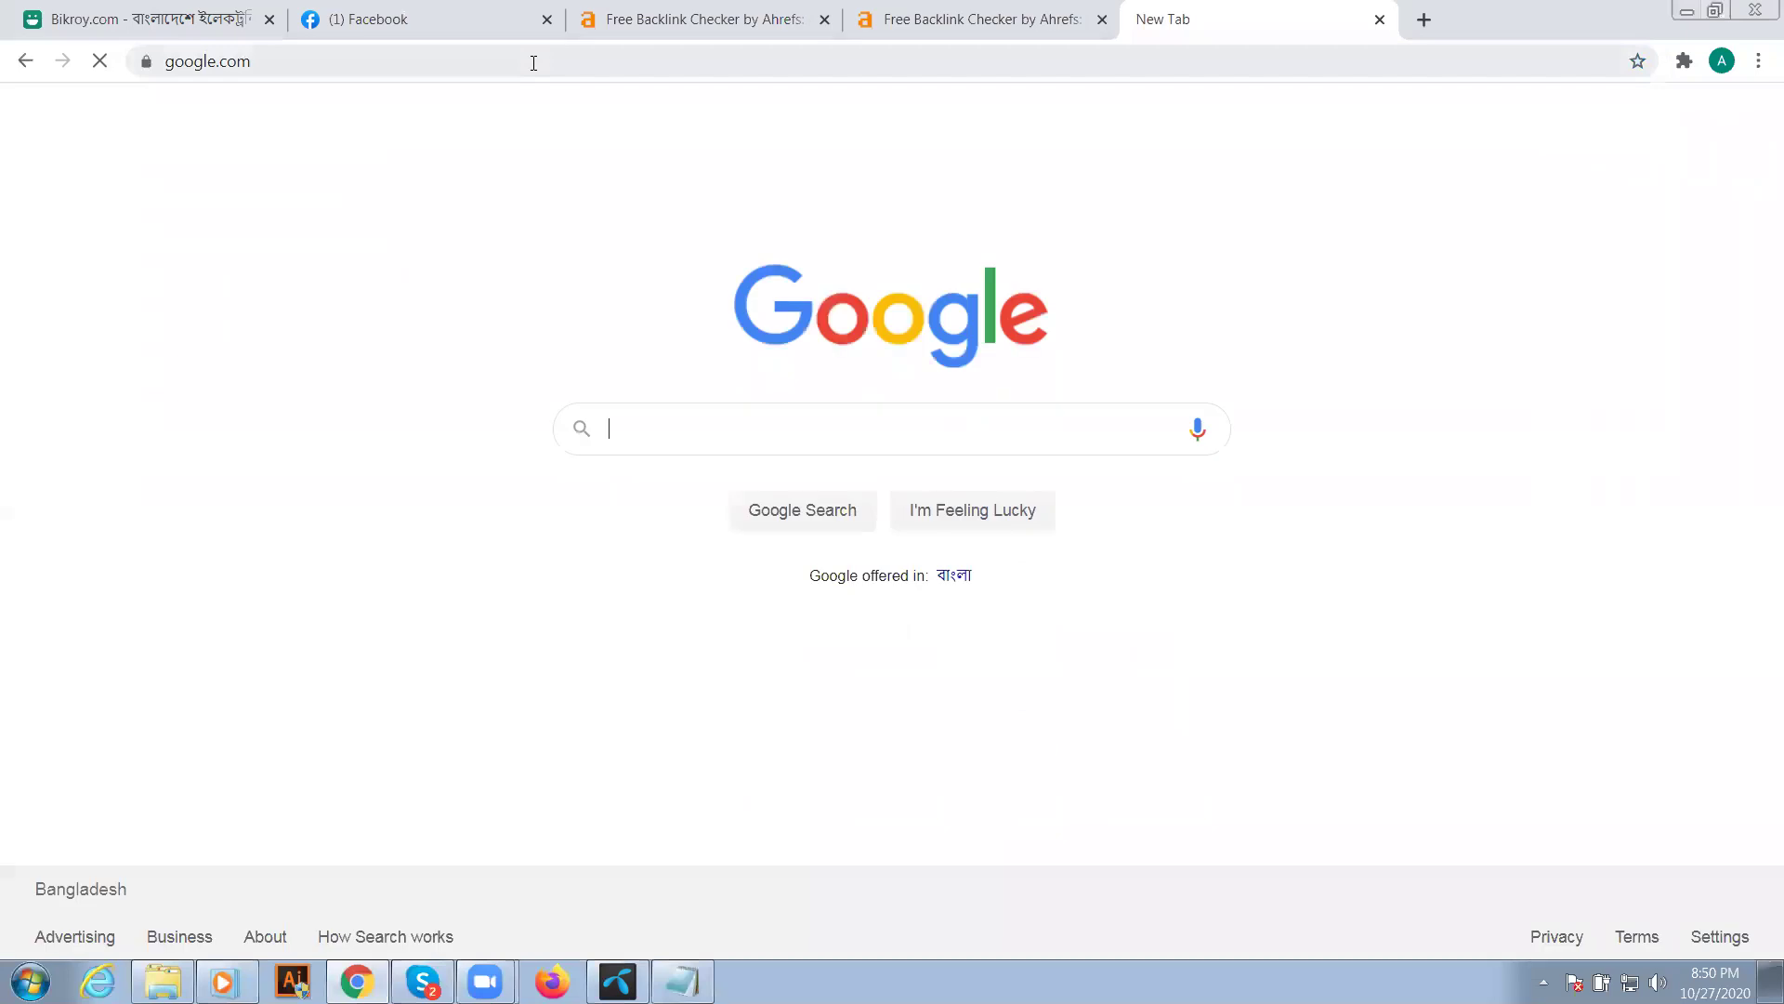
left_click(496, 74)
left_click(496, 73)
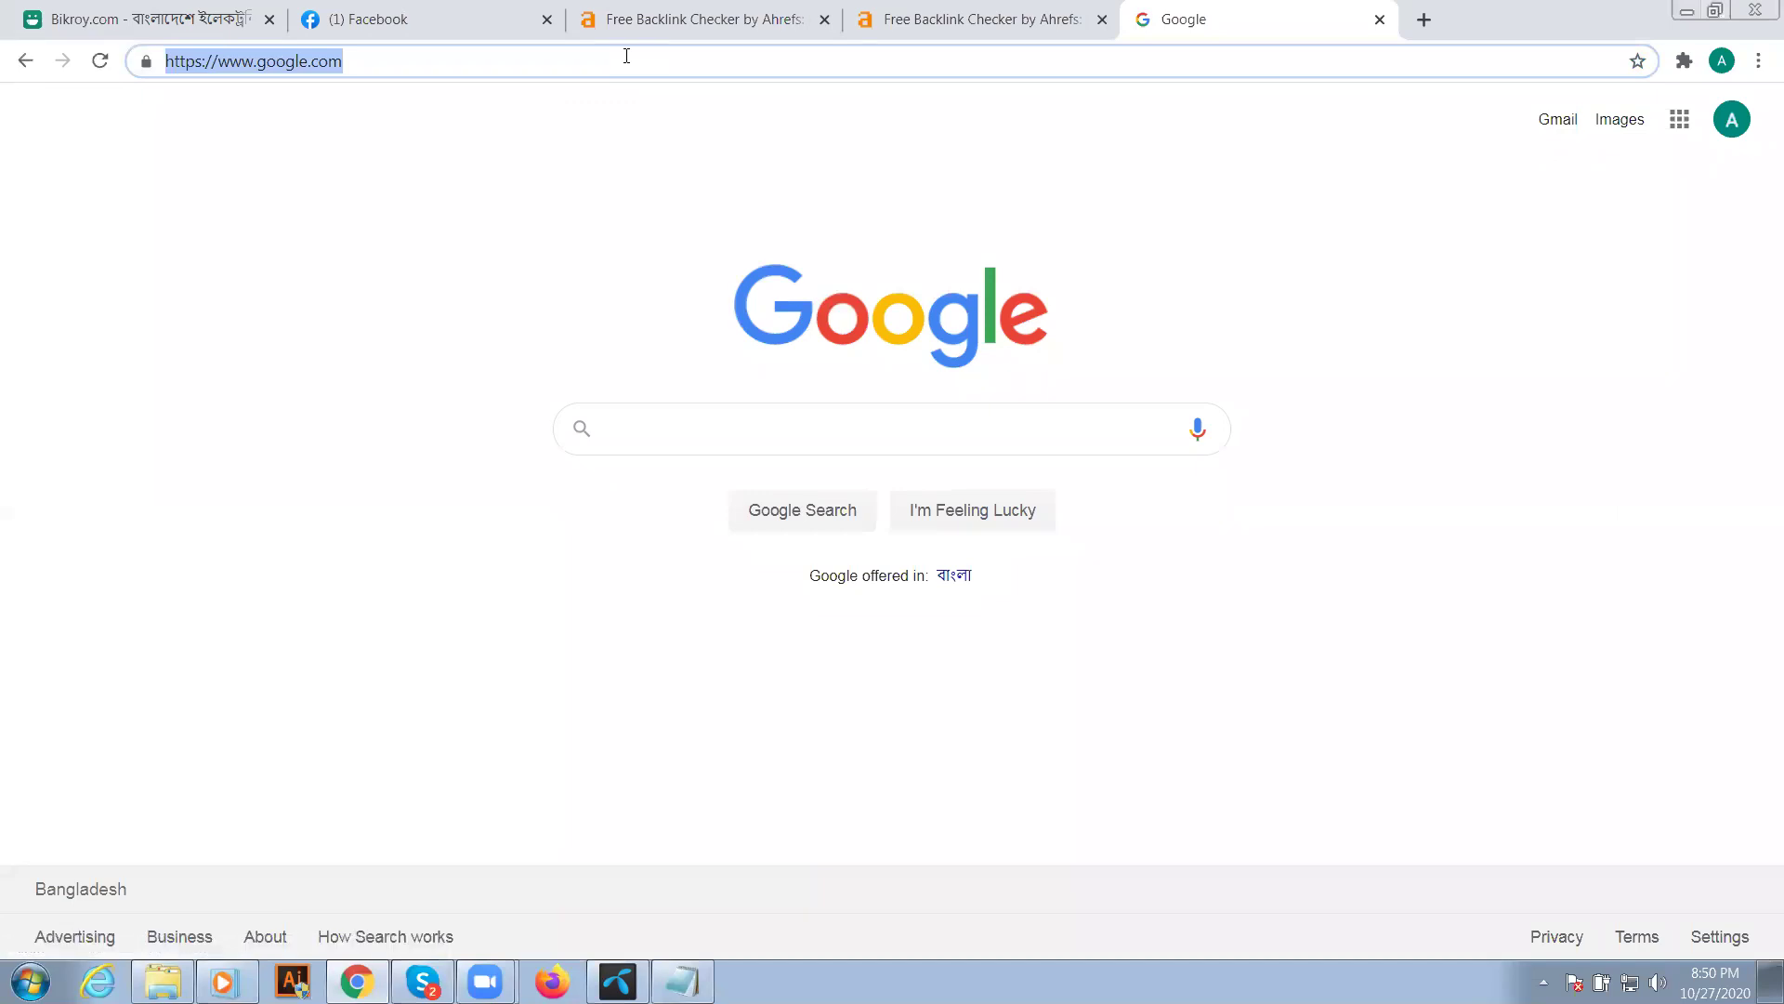
left_click(906, 7)
left_click(554, 572)
key("BackSpace")
key("BackSpace")
key("BackSpace")
key("BackSpace")
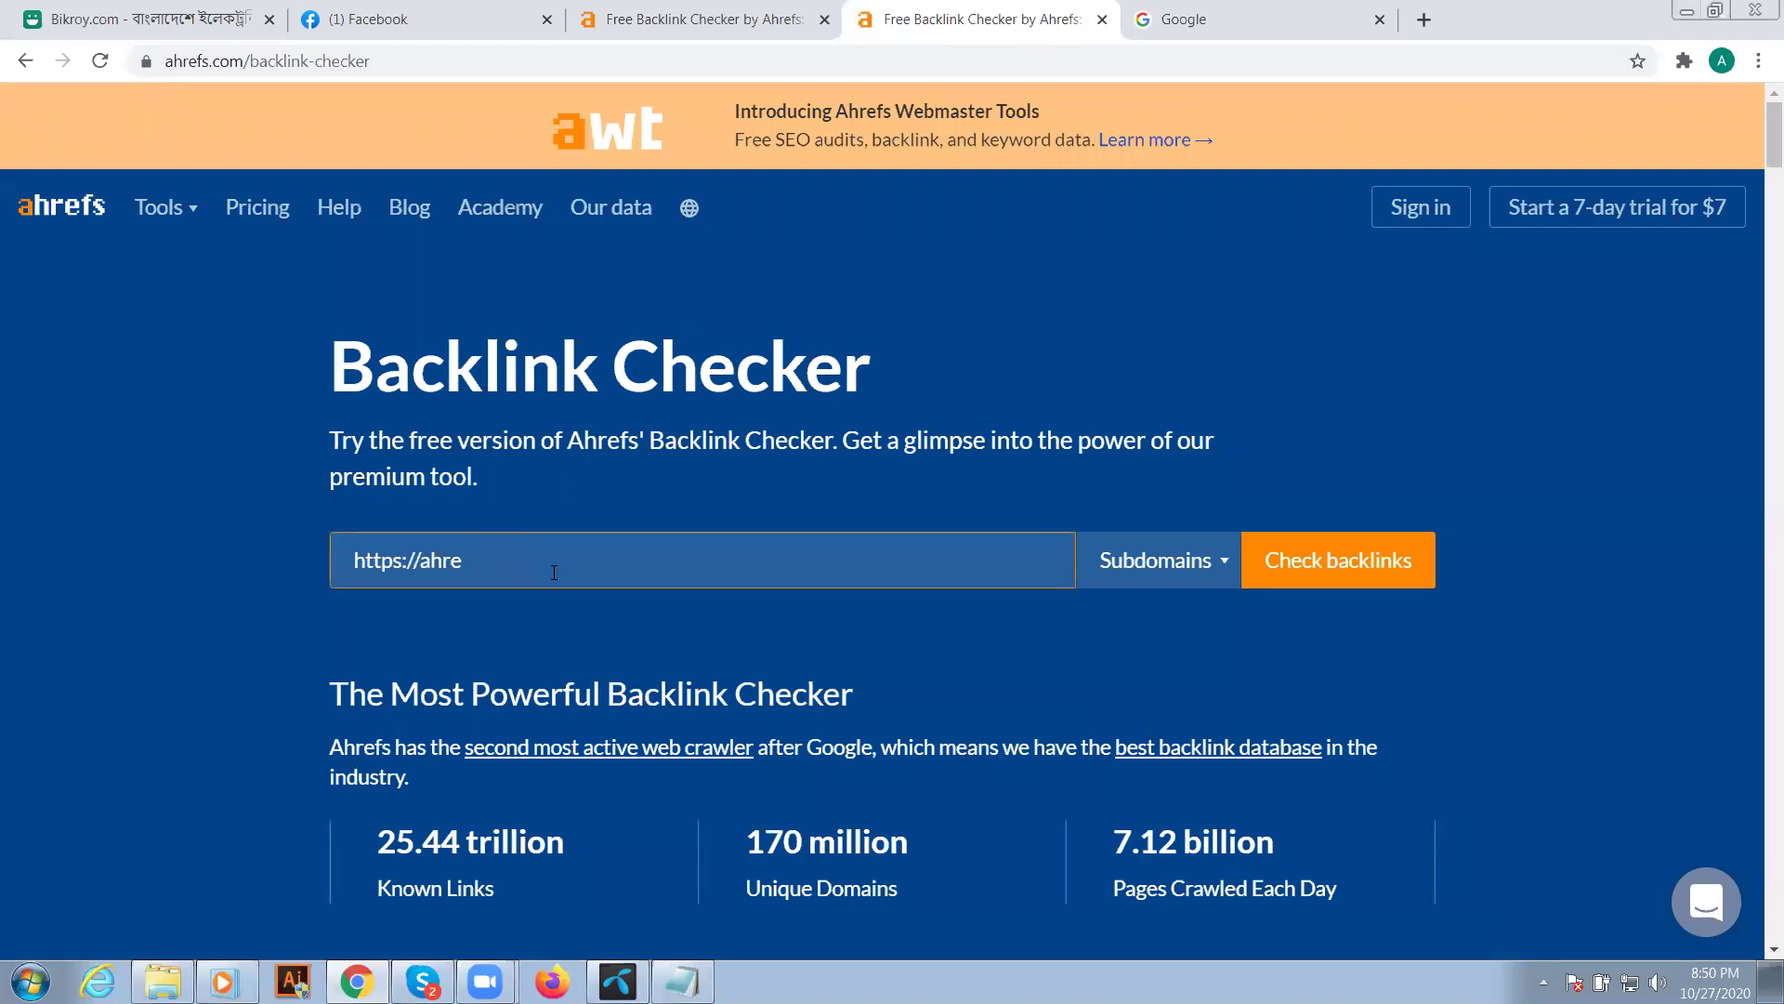
key("BackSpace")
key("BackSpace")
key("BackSpace")
type("https://www.google.com/")
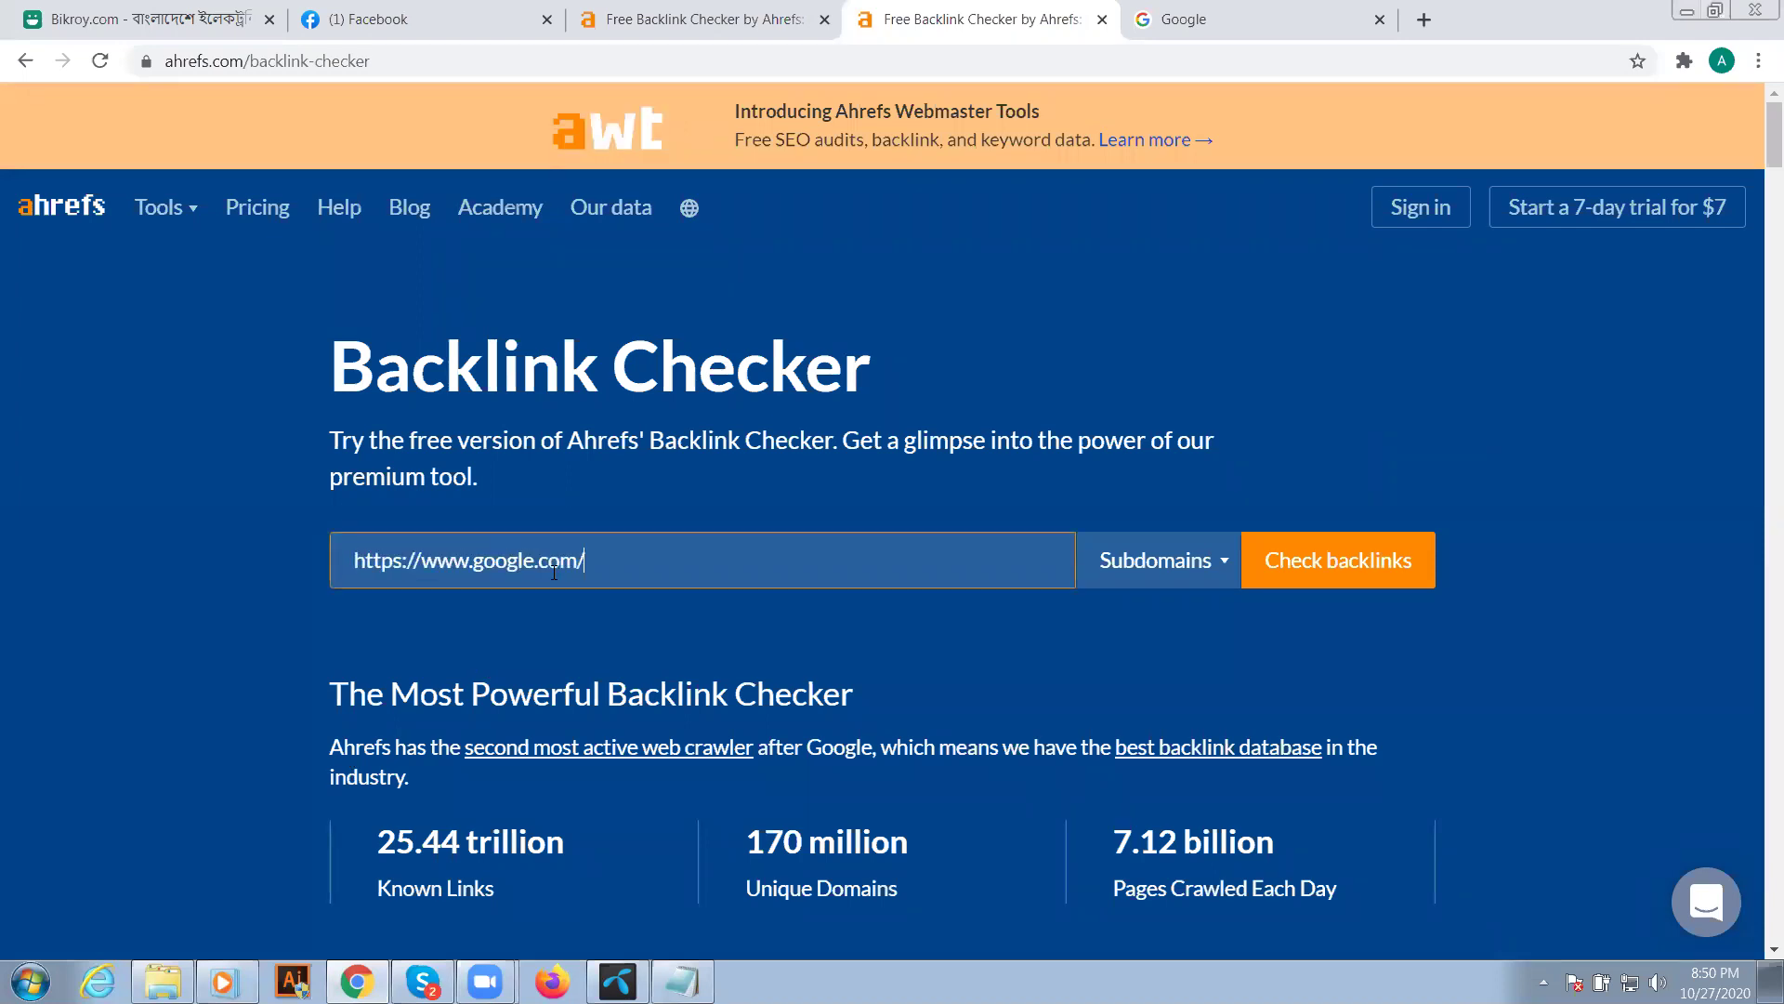
key("BackSpace")
left_click(1422, 580)
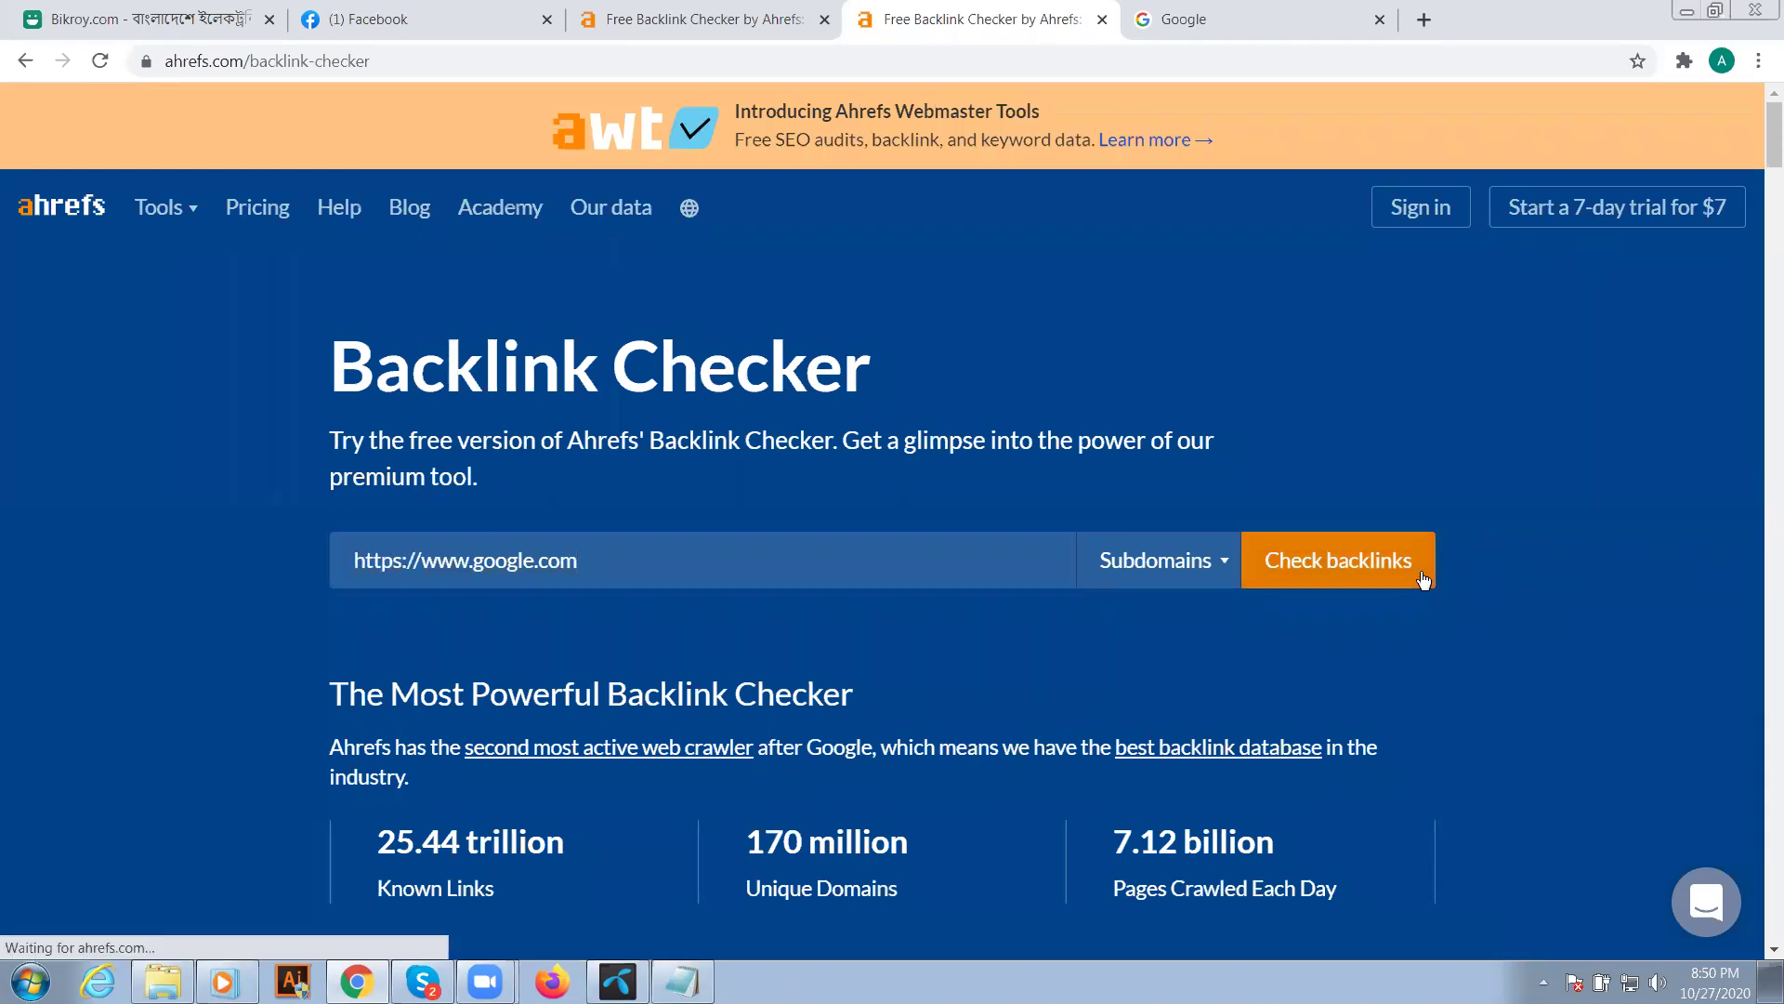
left_click(1122, 477)
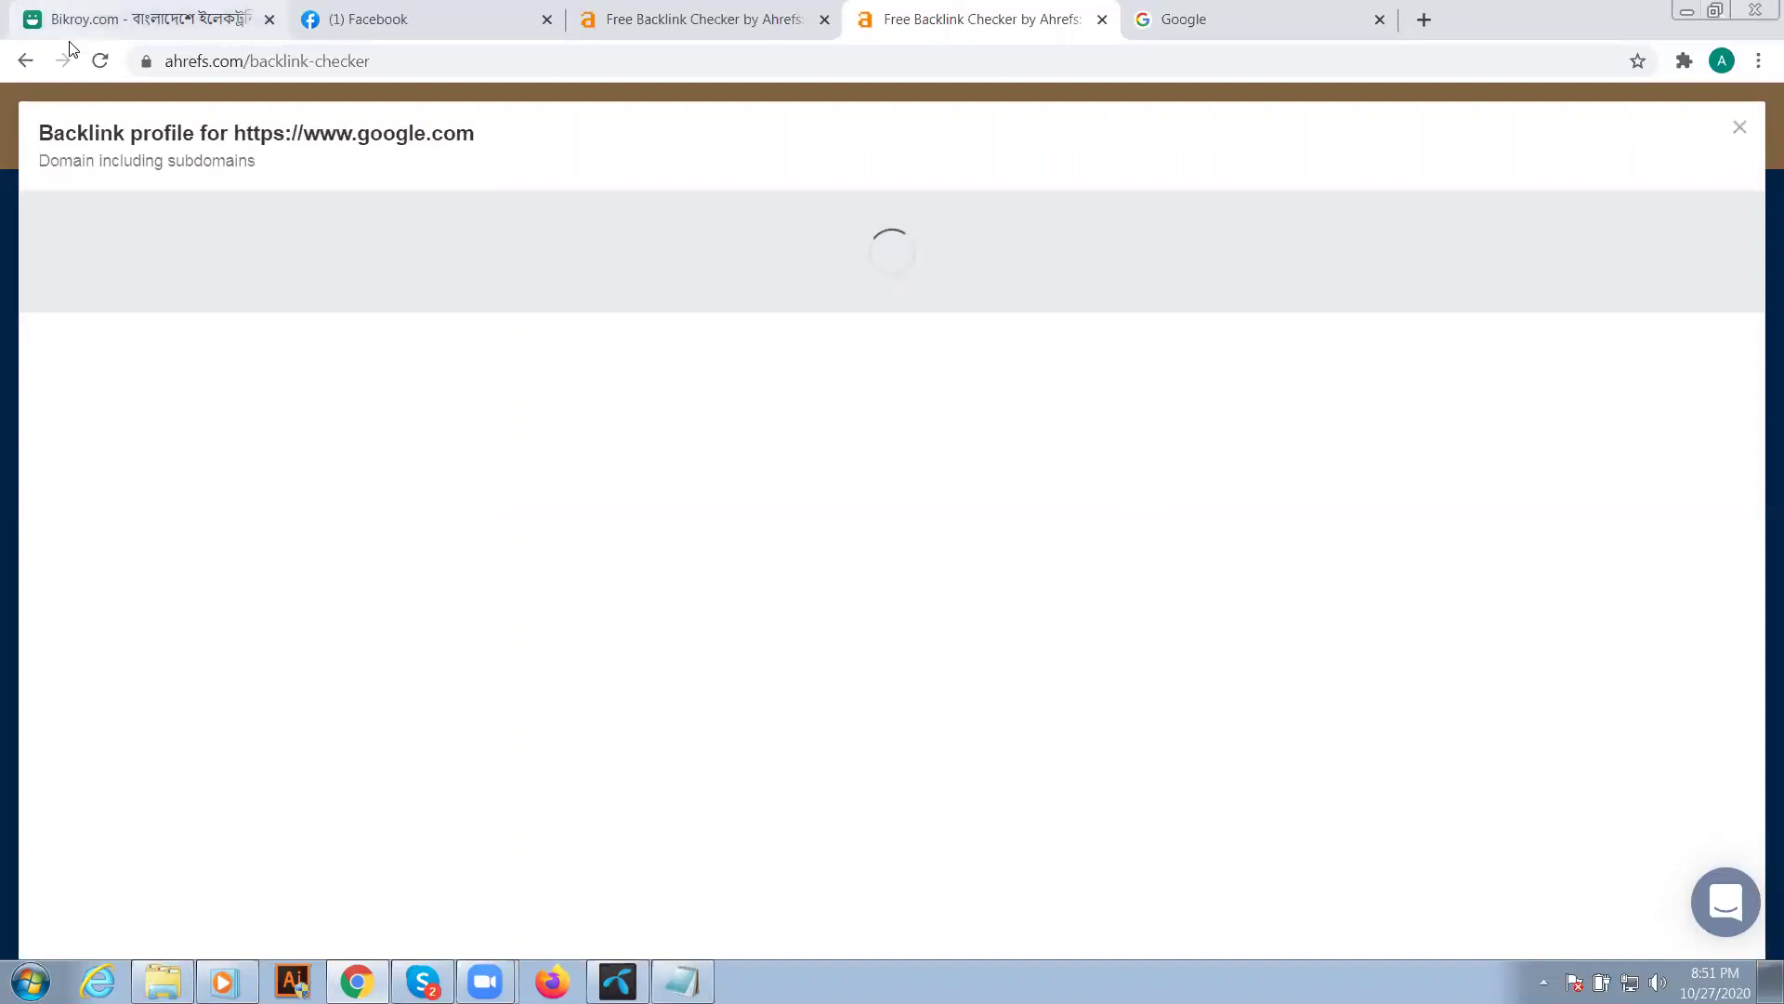
left_click(96, 61)
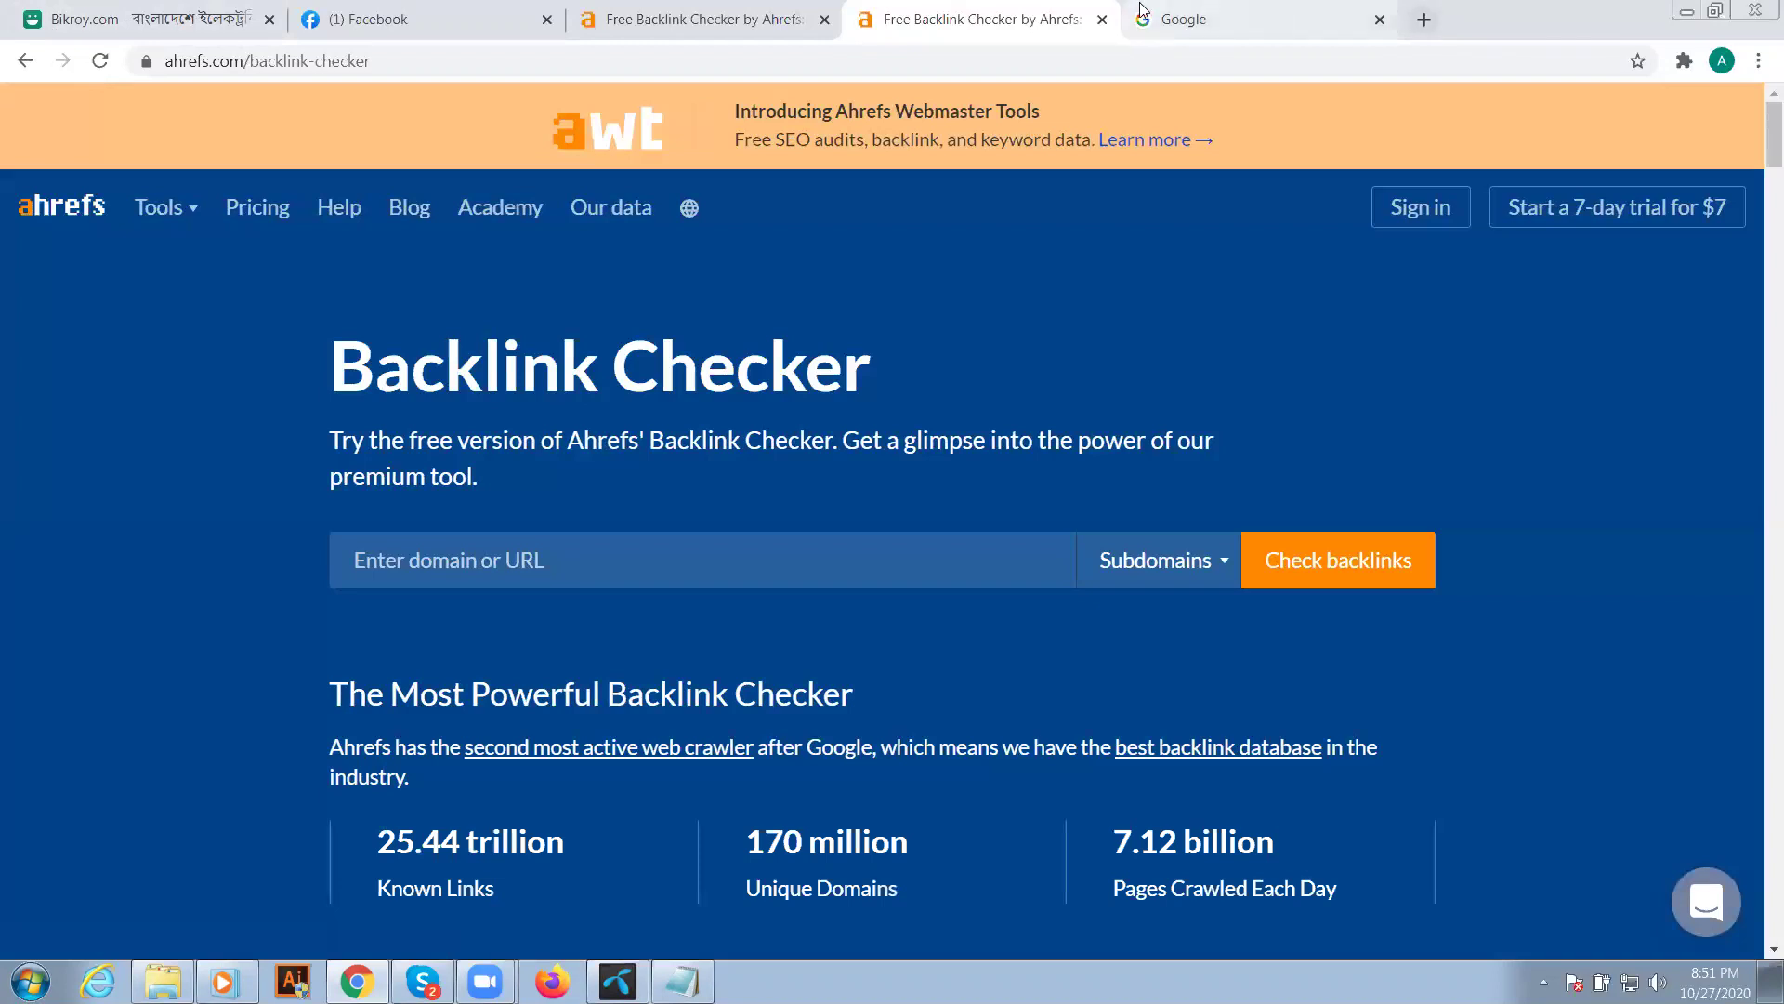
left_click(1142, 13)
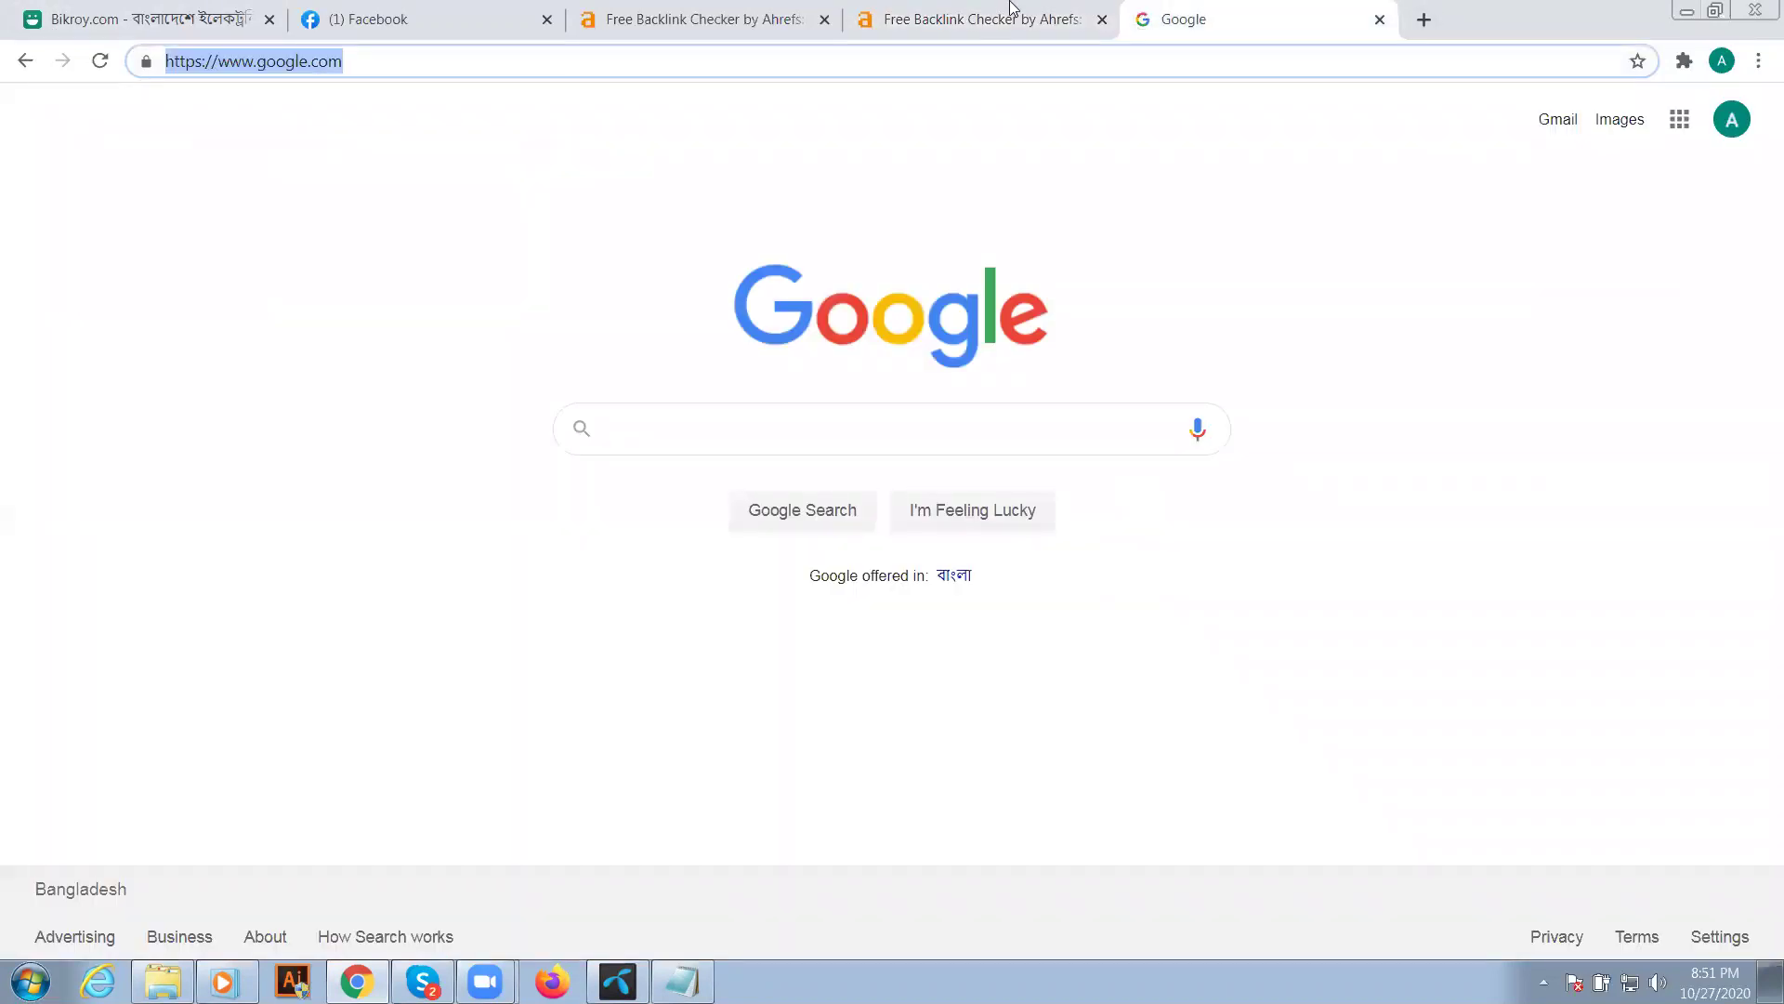
left_click(1011, 11)
left_click(619, 552)
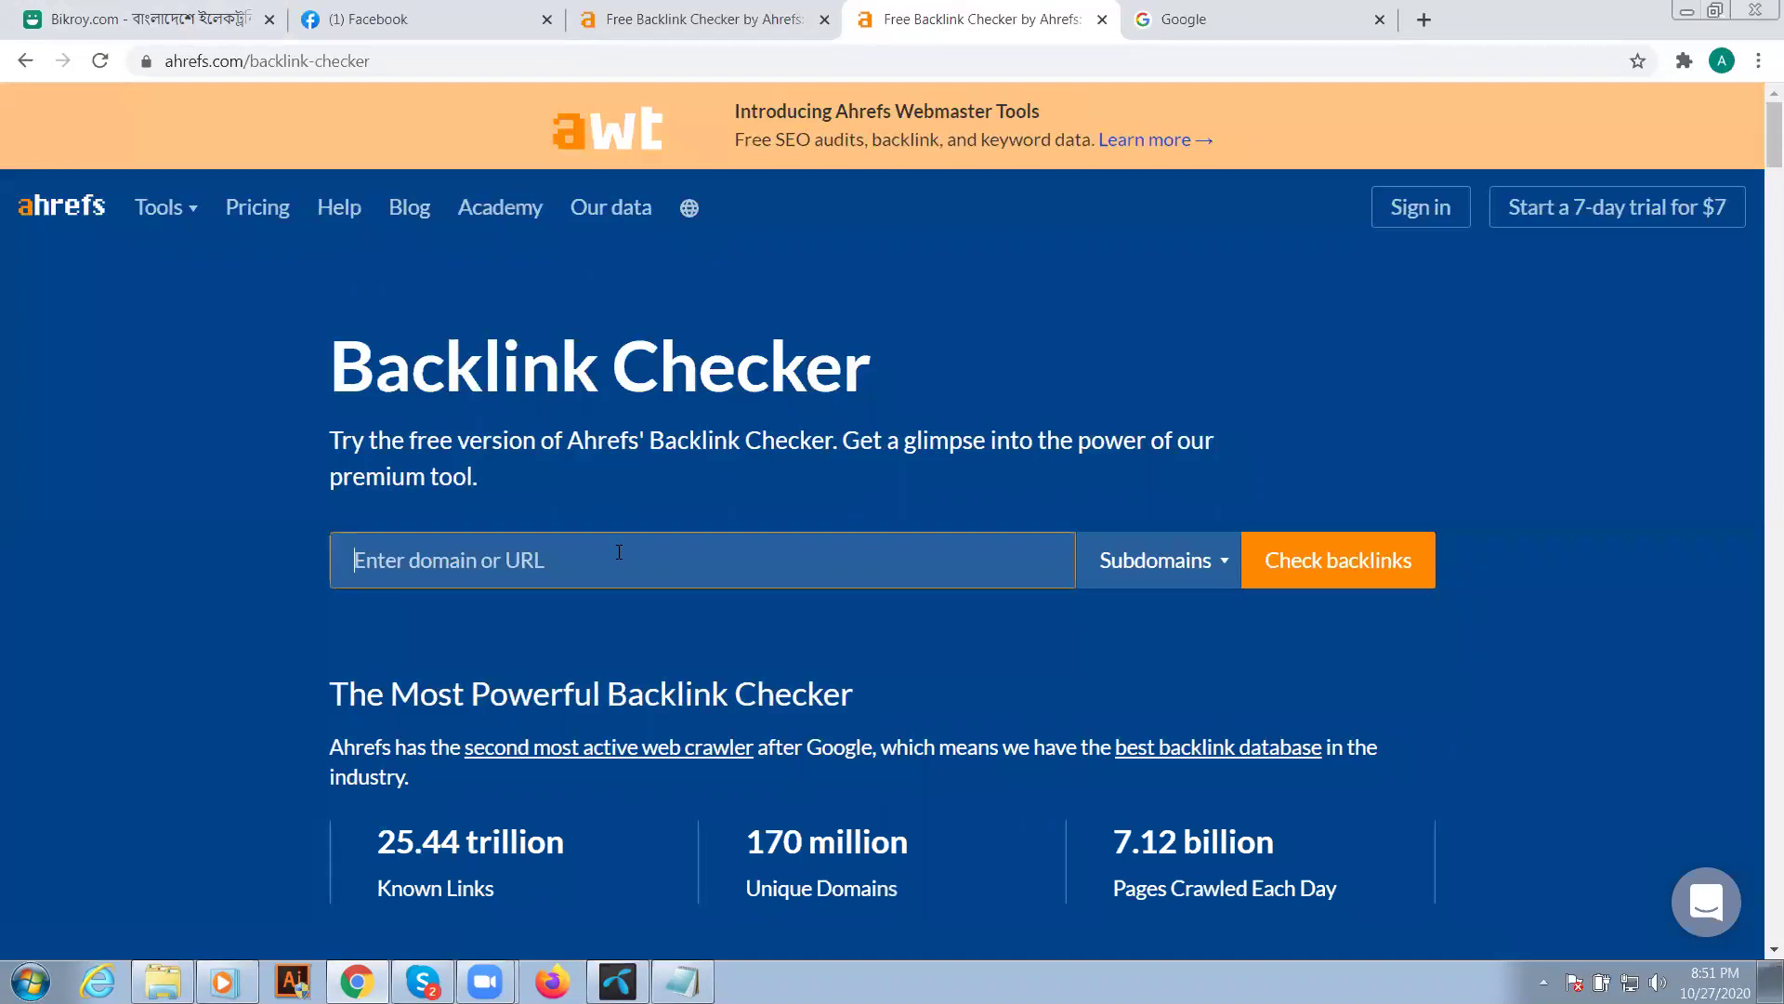
type("https://www.google.com/")
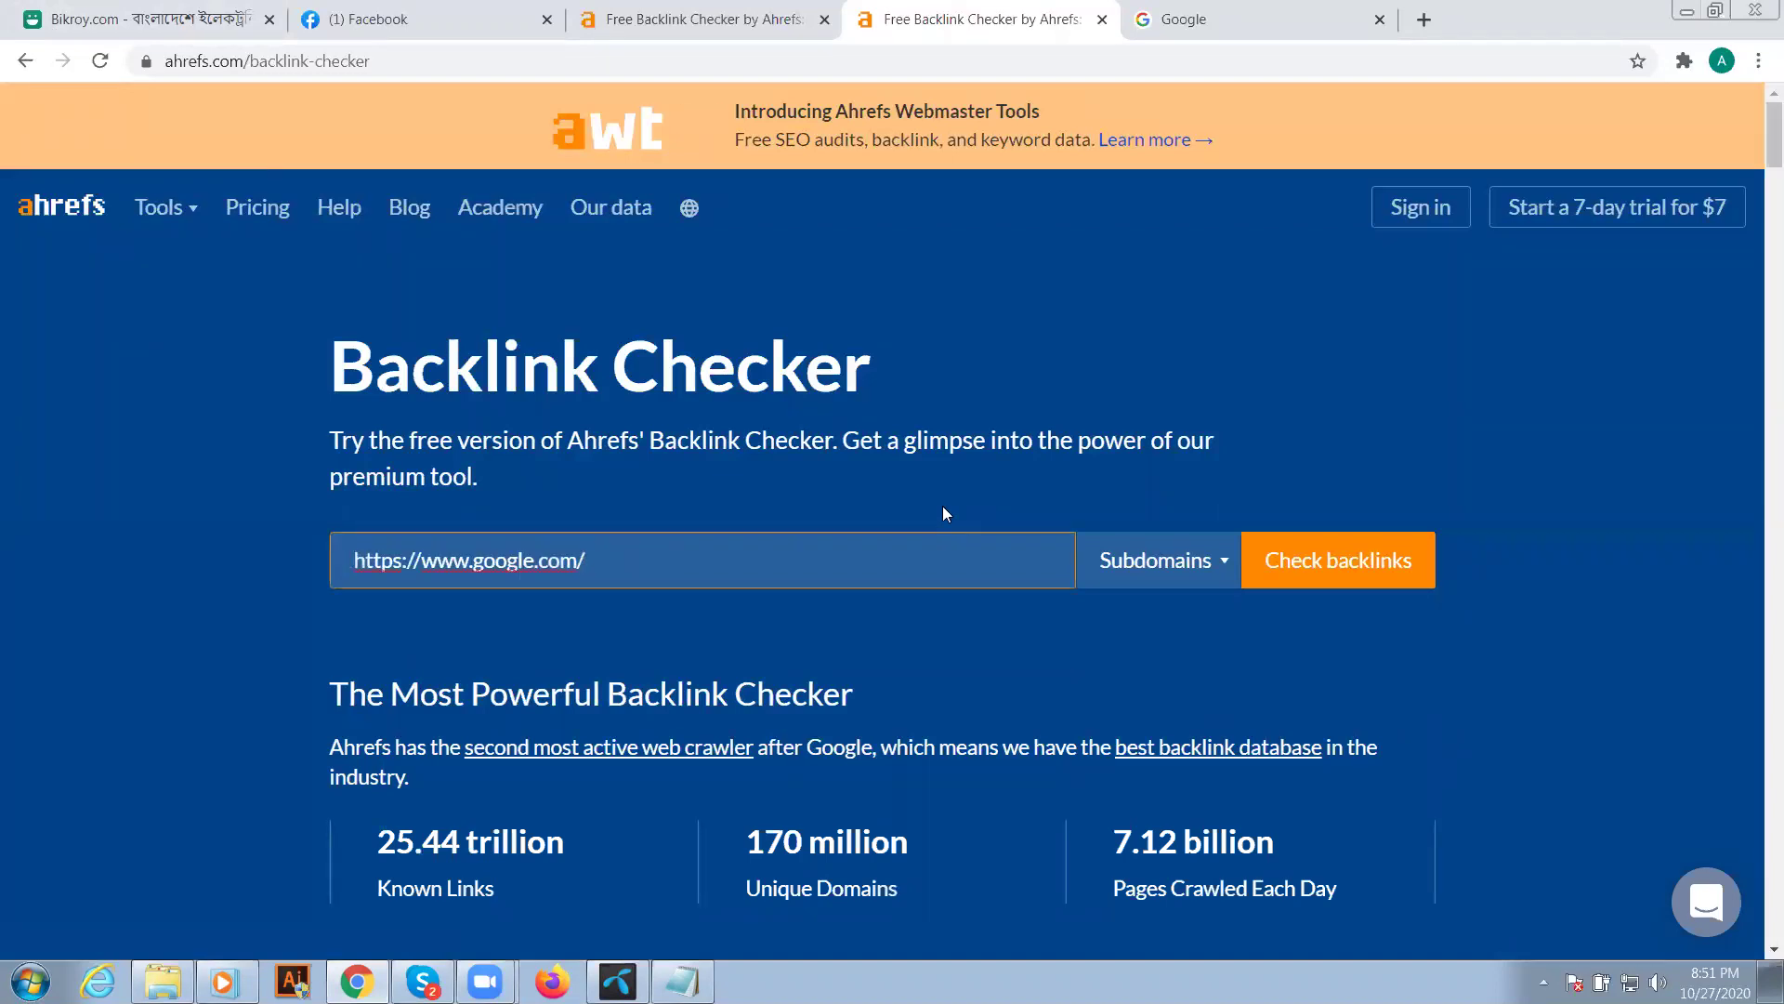
key("BackSpace")
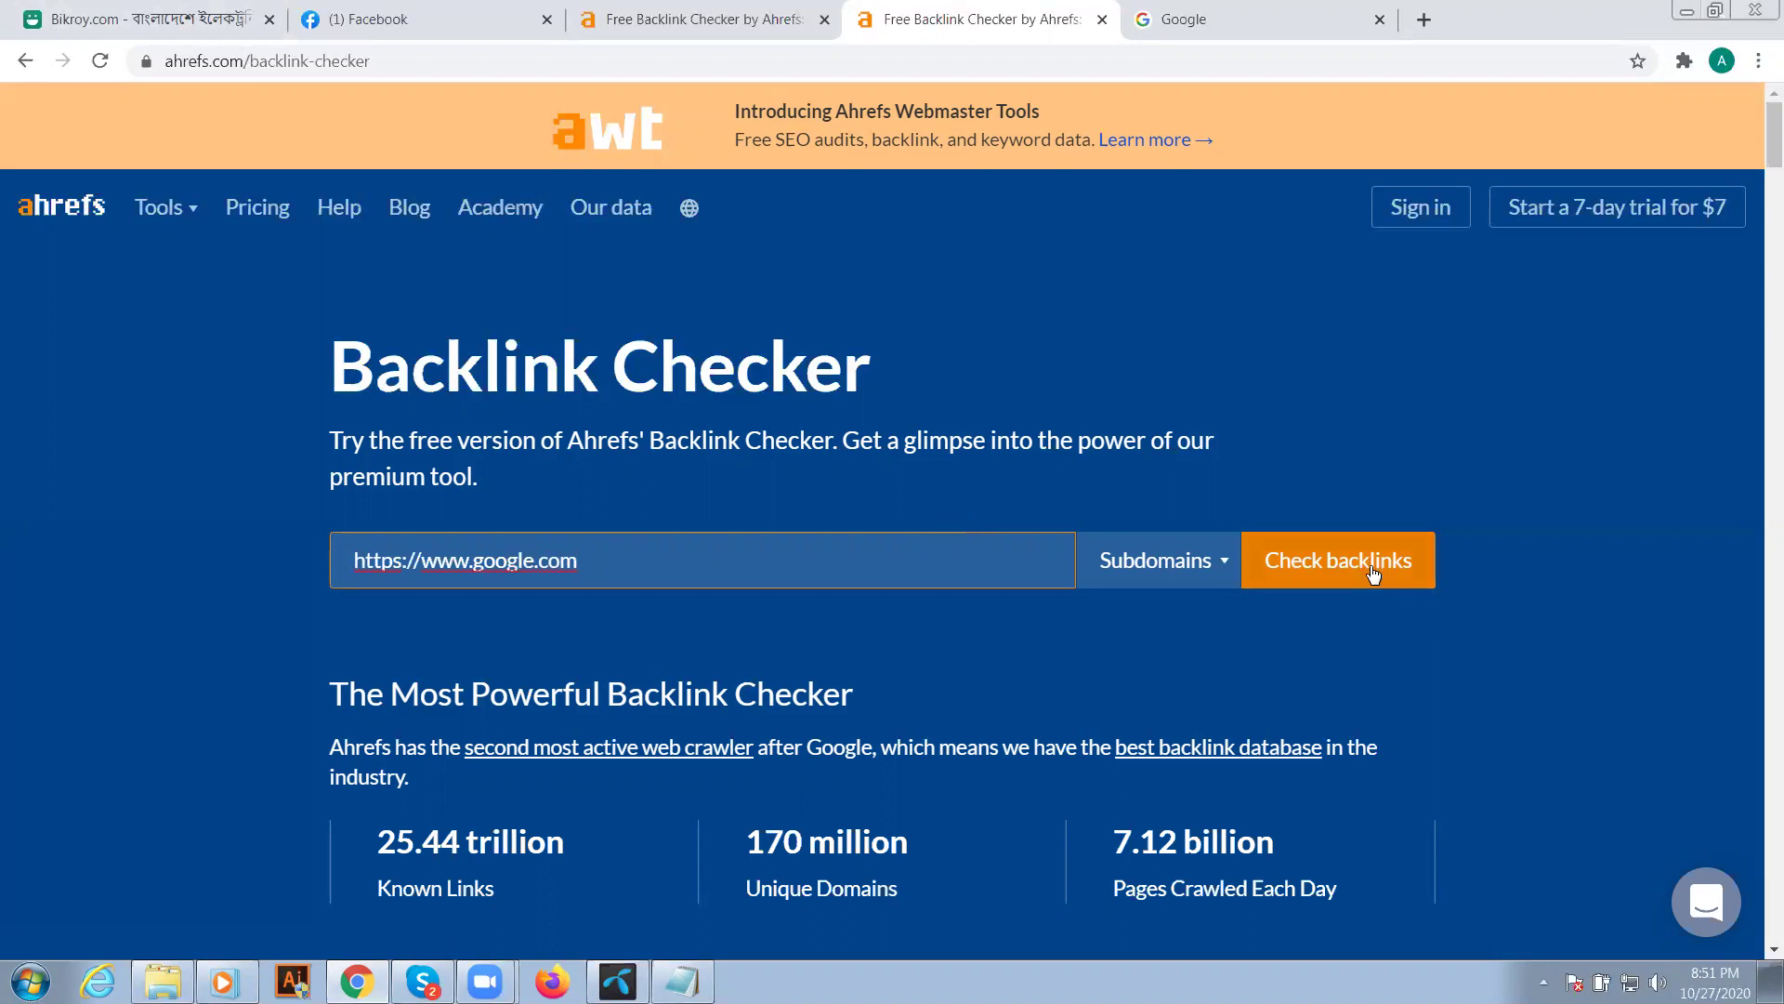
left_click(1374, 574)
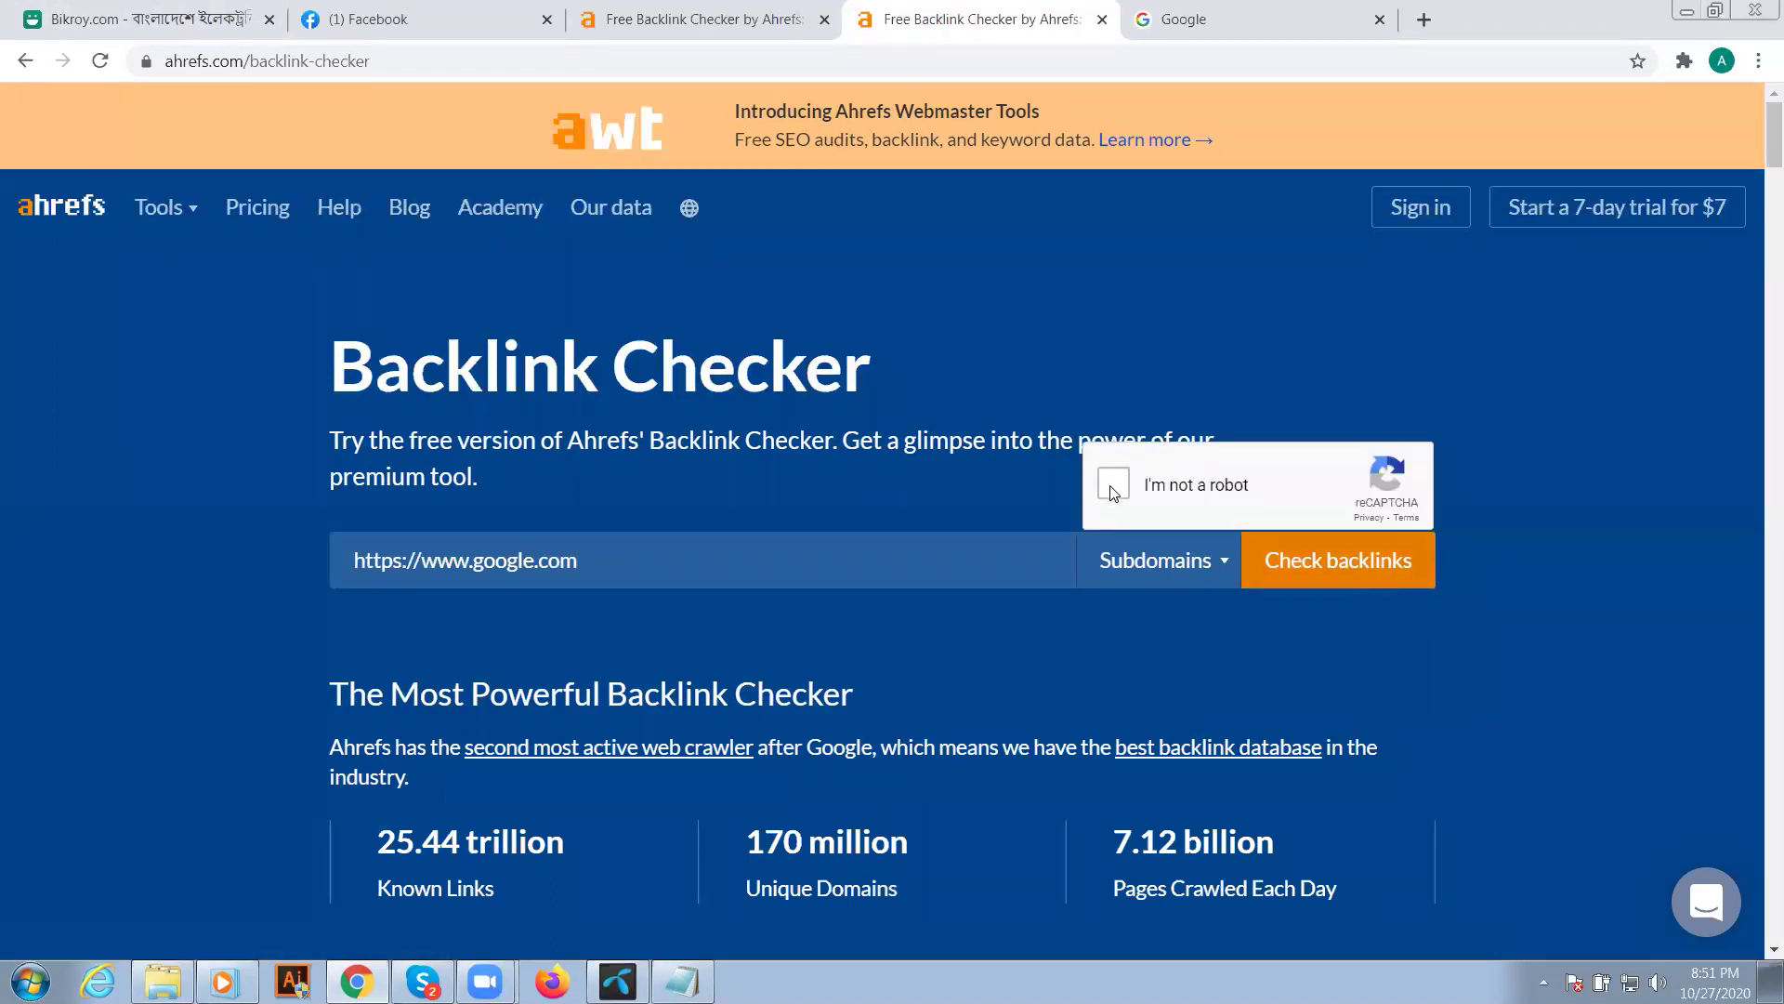
left_click(1113, 484)
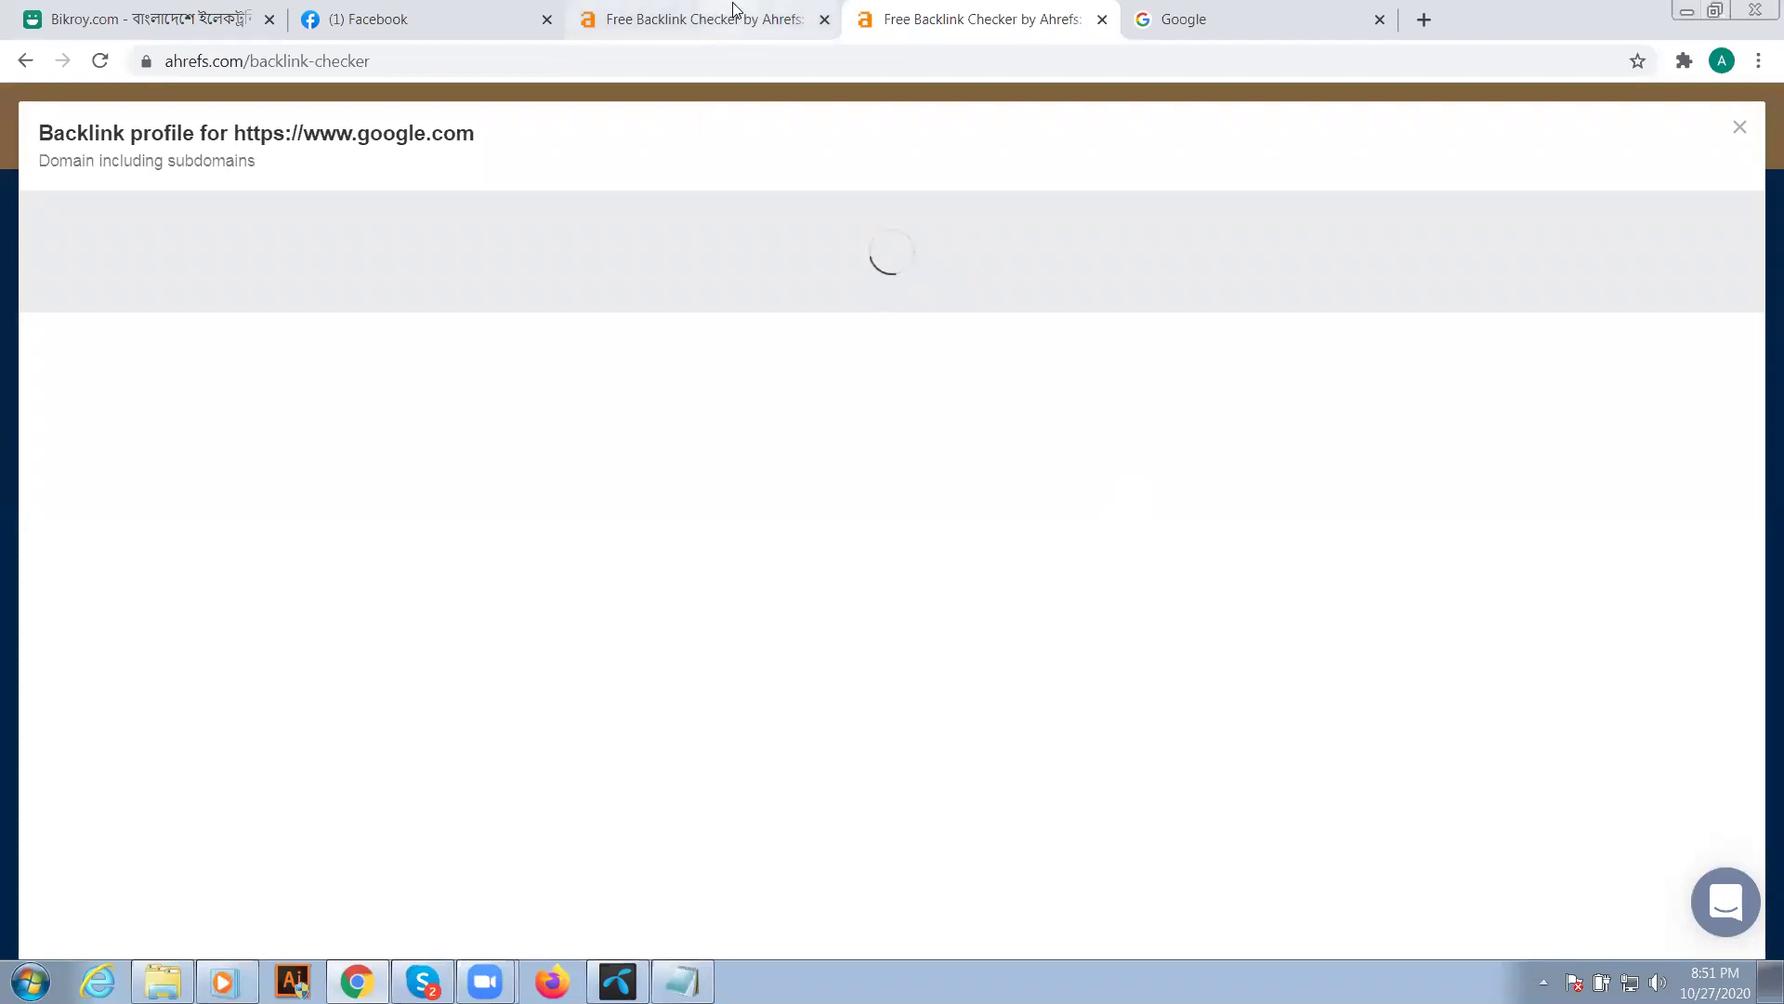
- Clear bikroy.com from the other Ahrefs checker's domain field
left_click(730, 12)
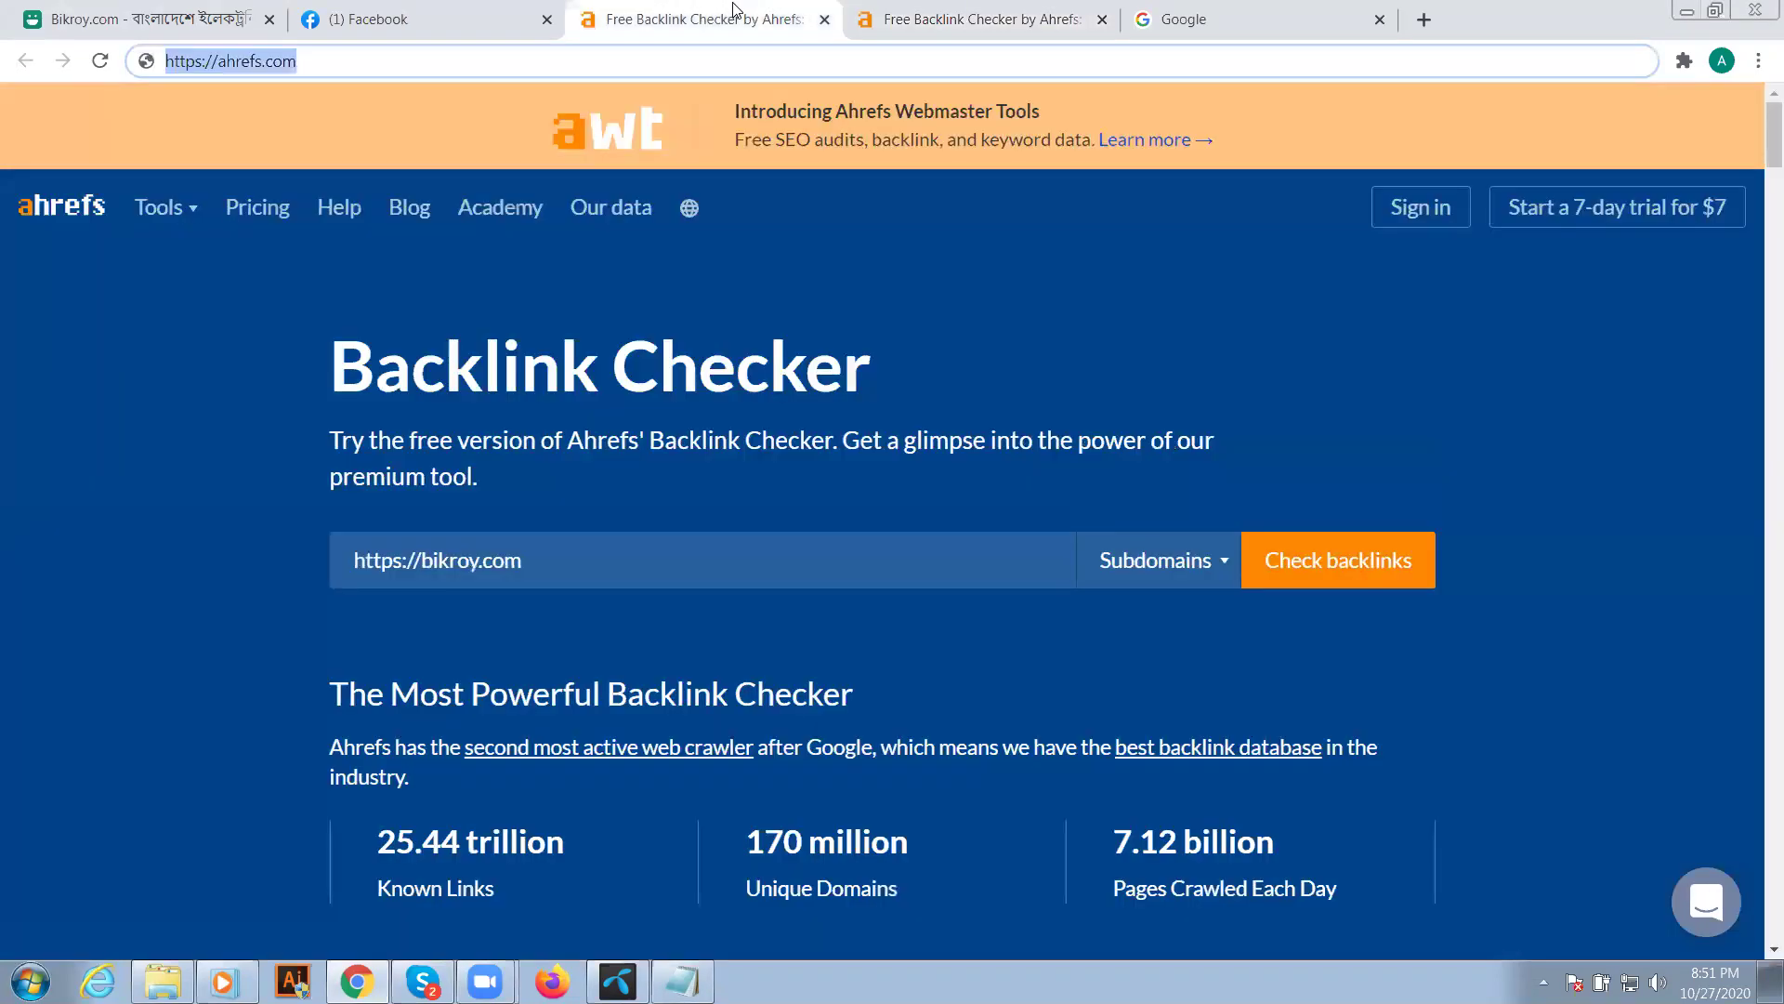
triple_click(576, 562)
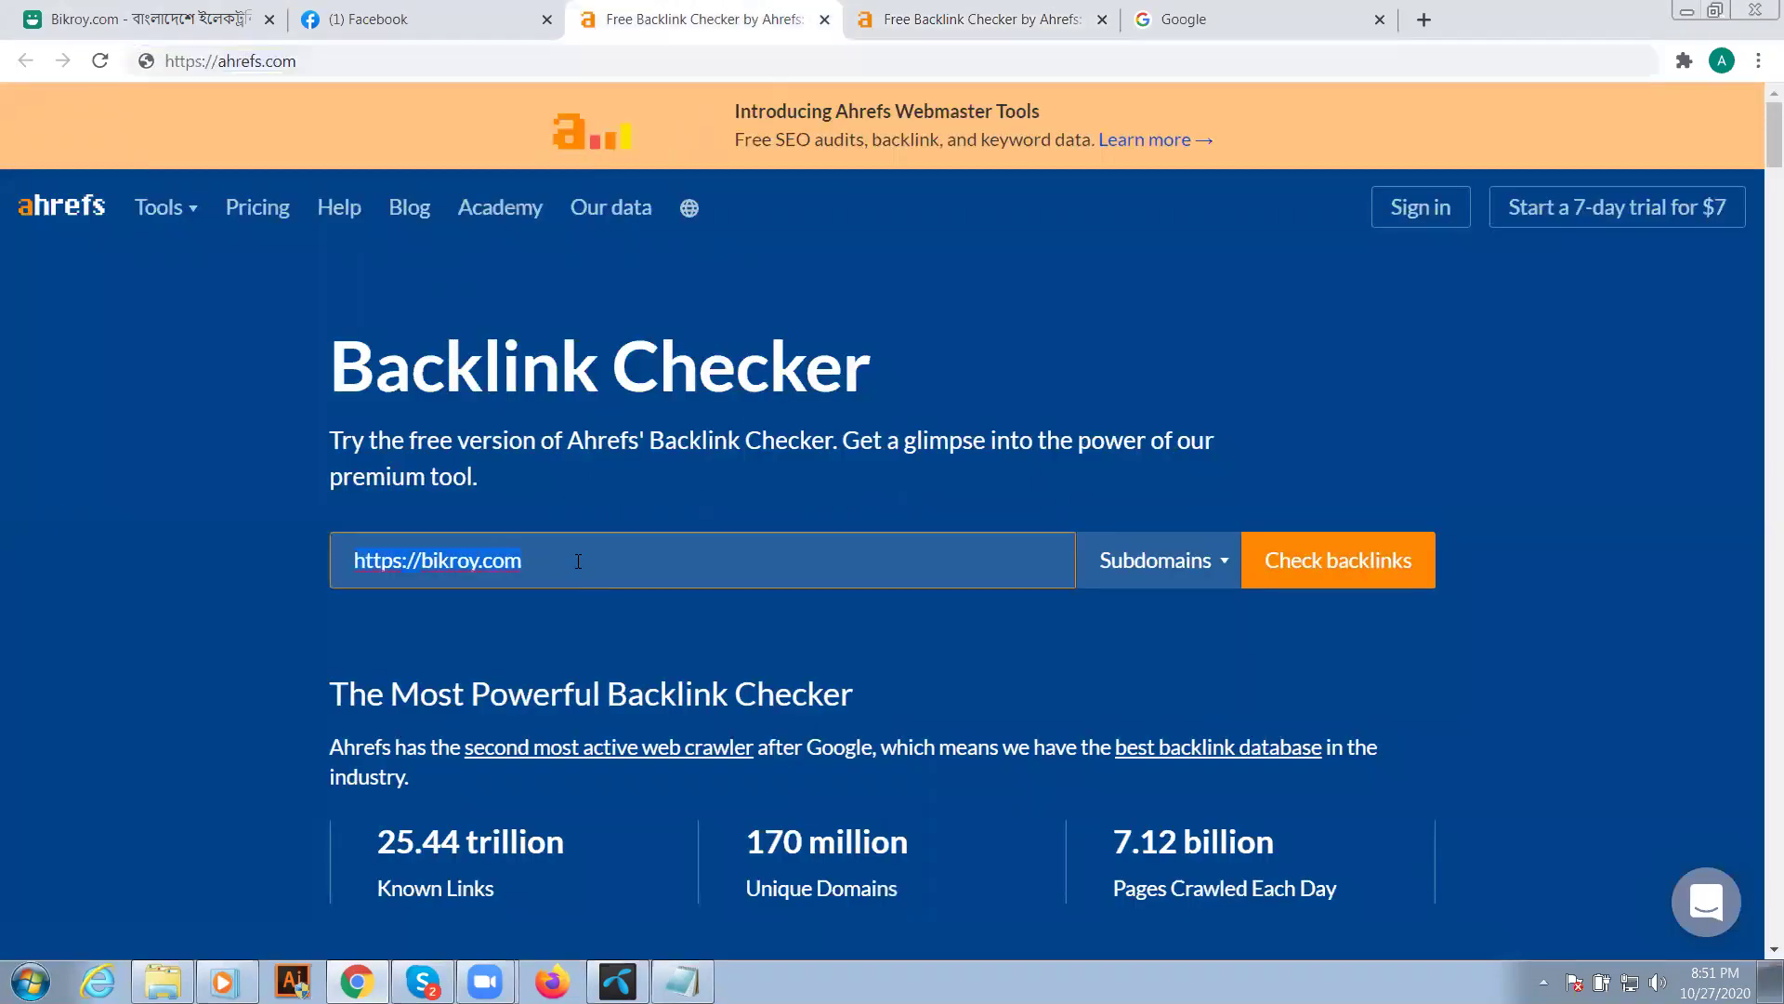
key("BackSpace")
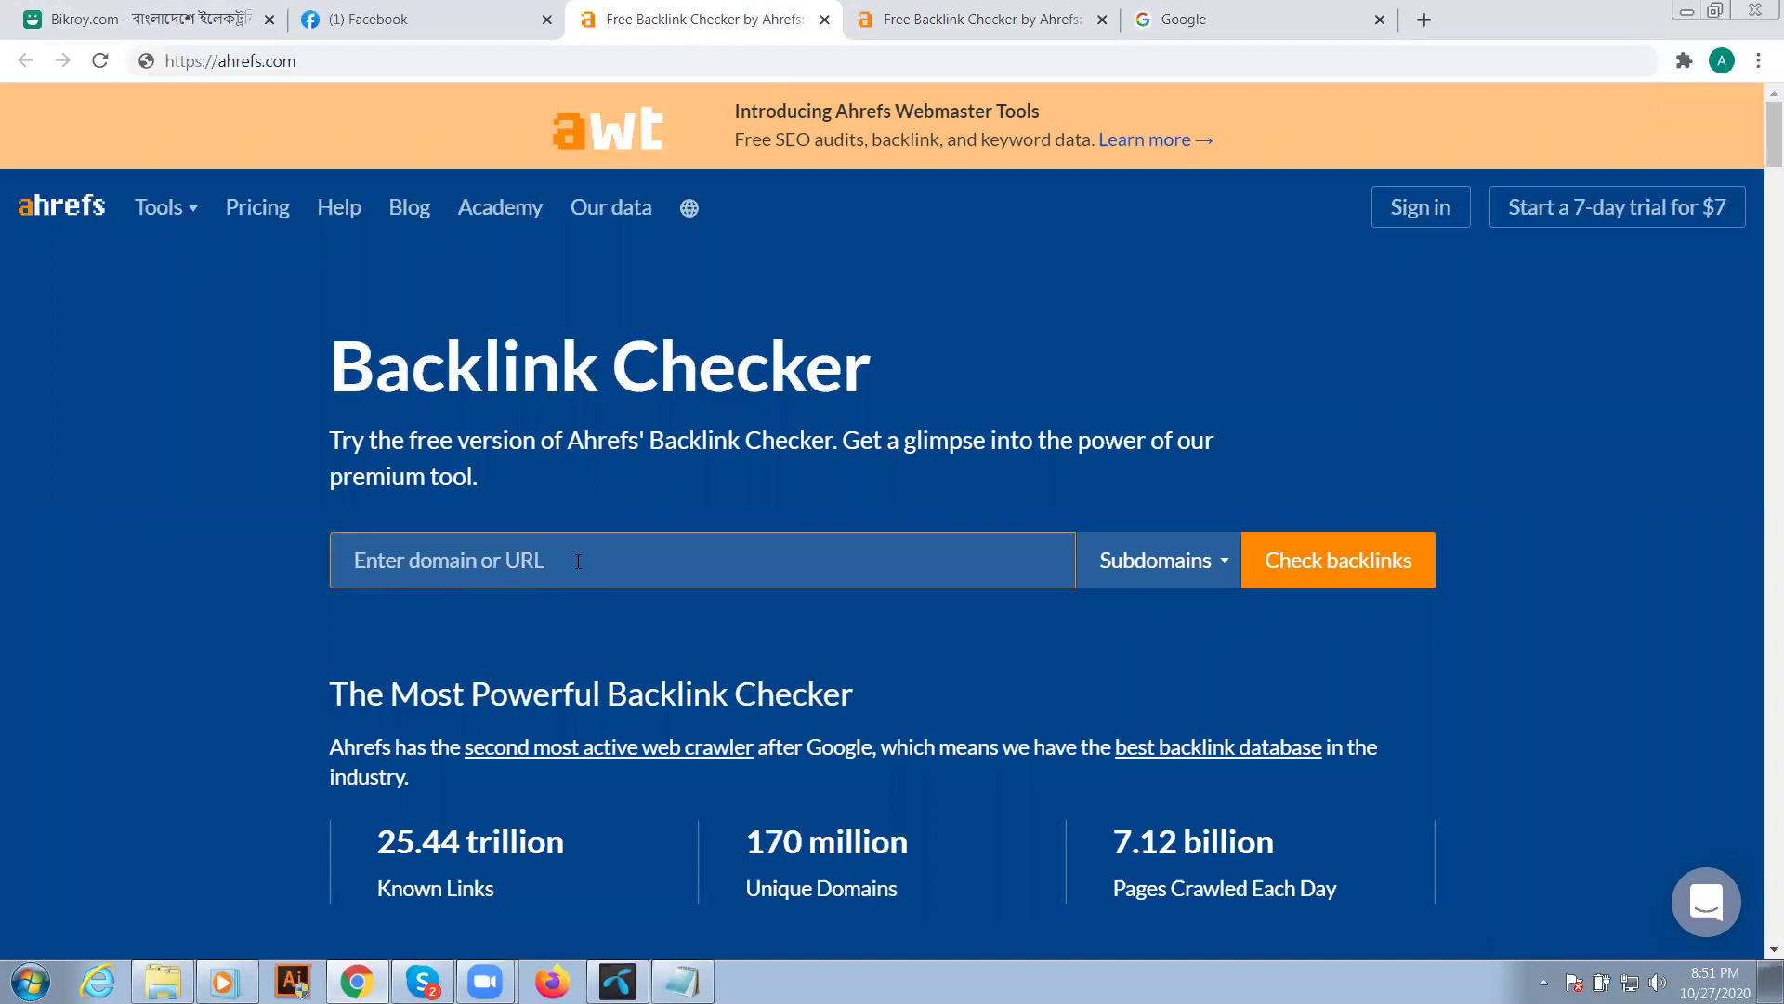
left_click(429, 9)
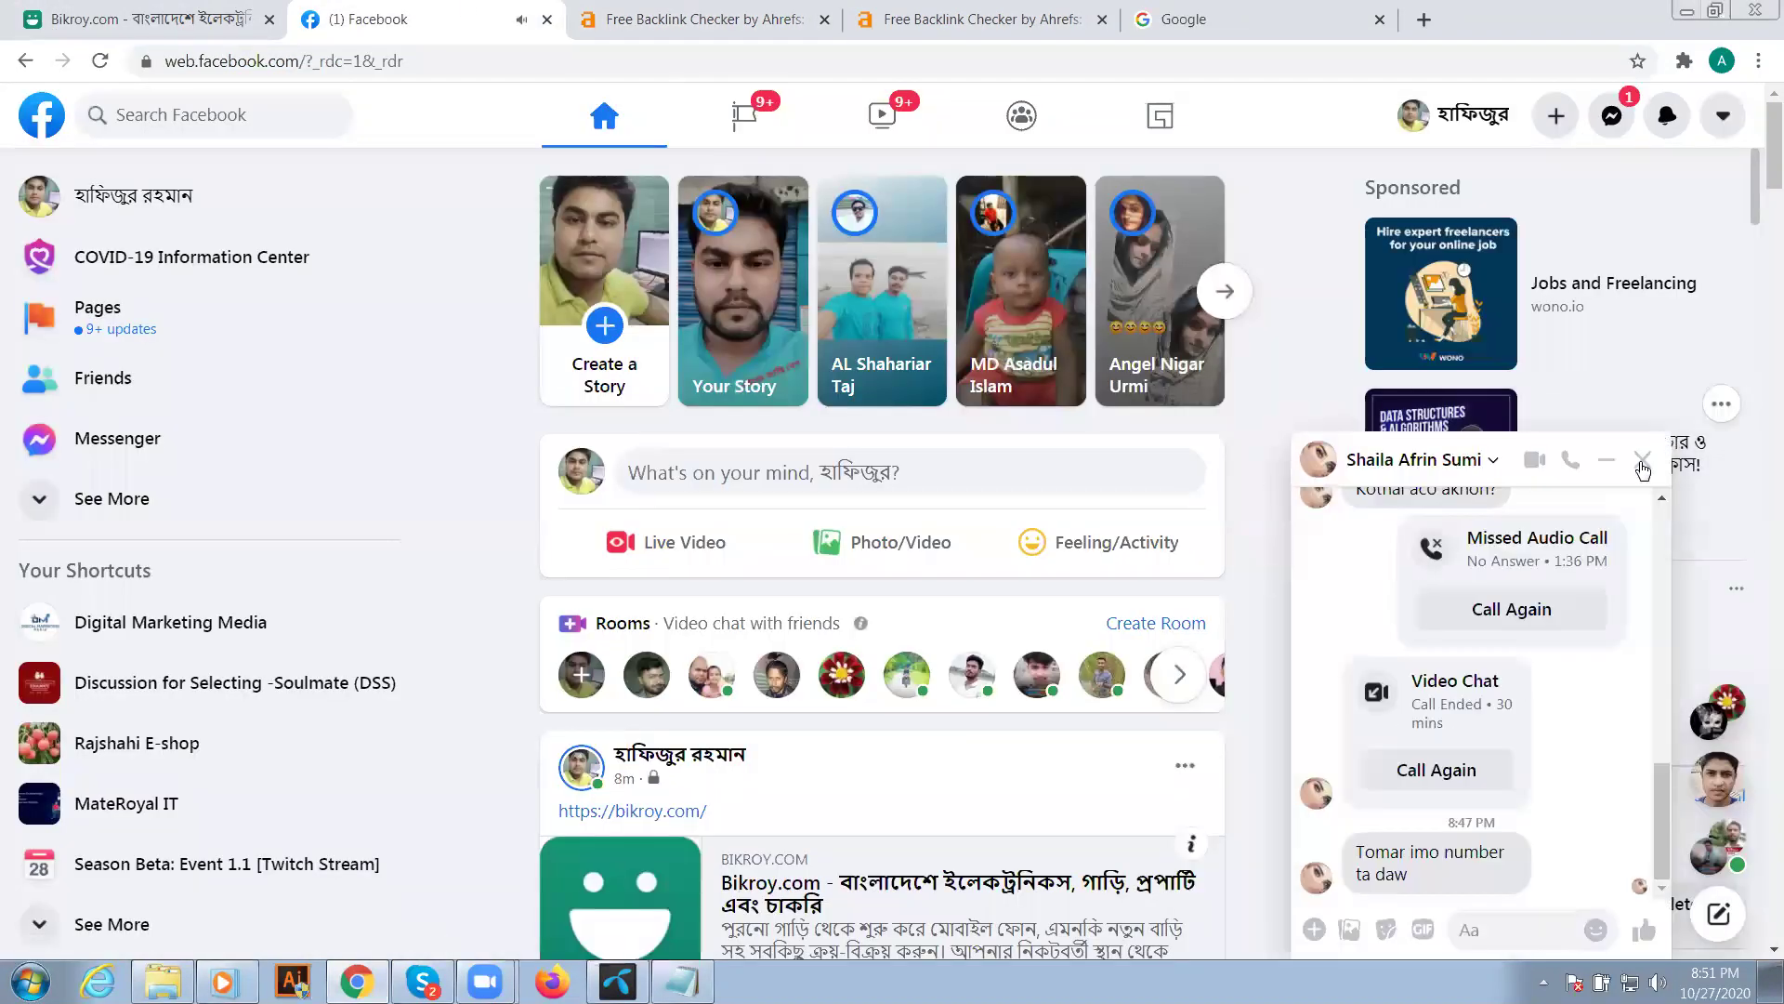
- Close the Facebook chat conversation and the Facebook tab
left_click(1642, 467)
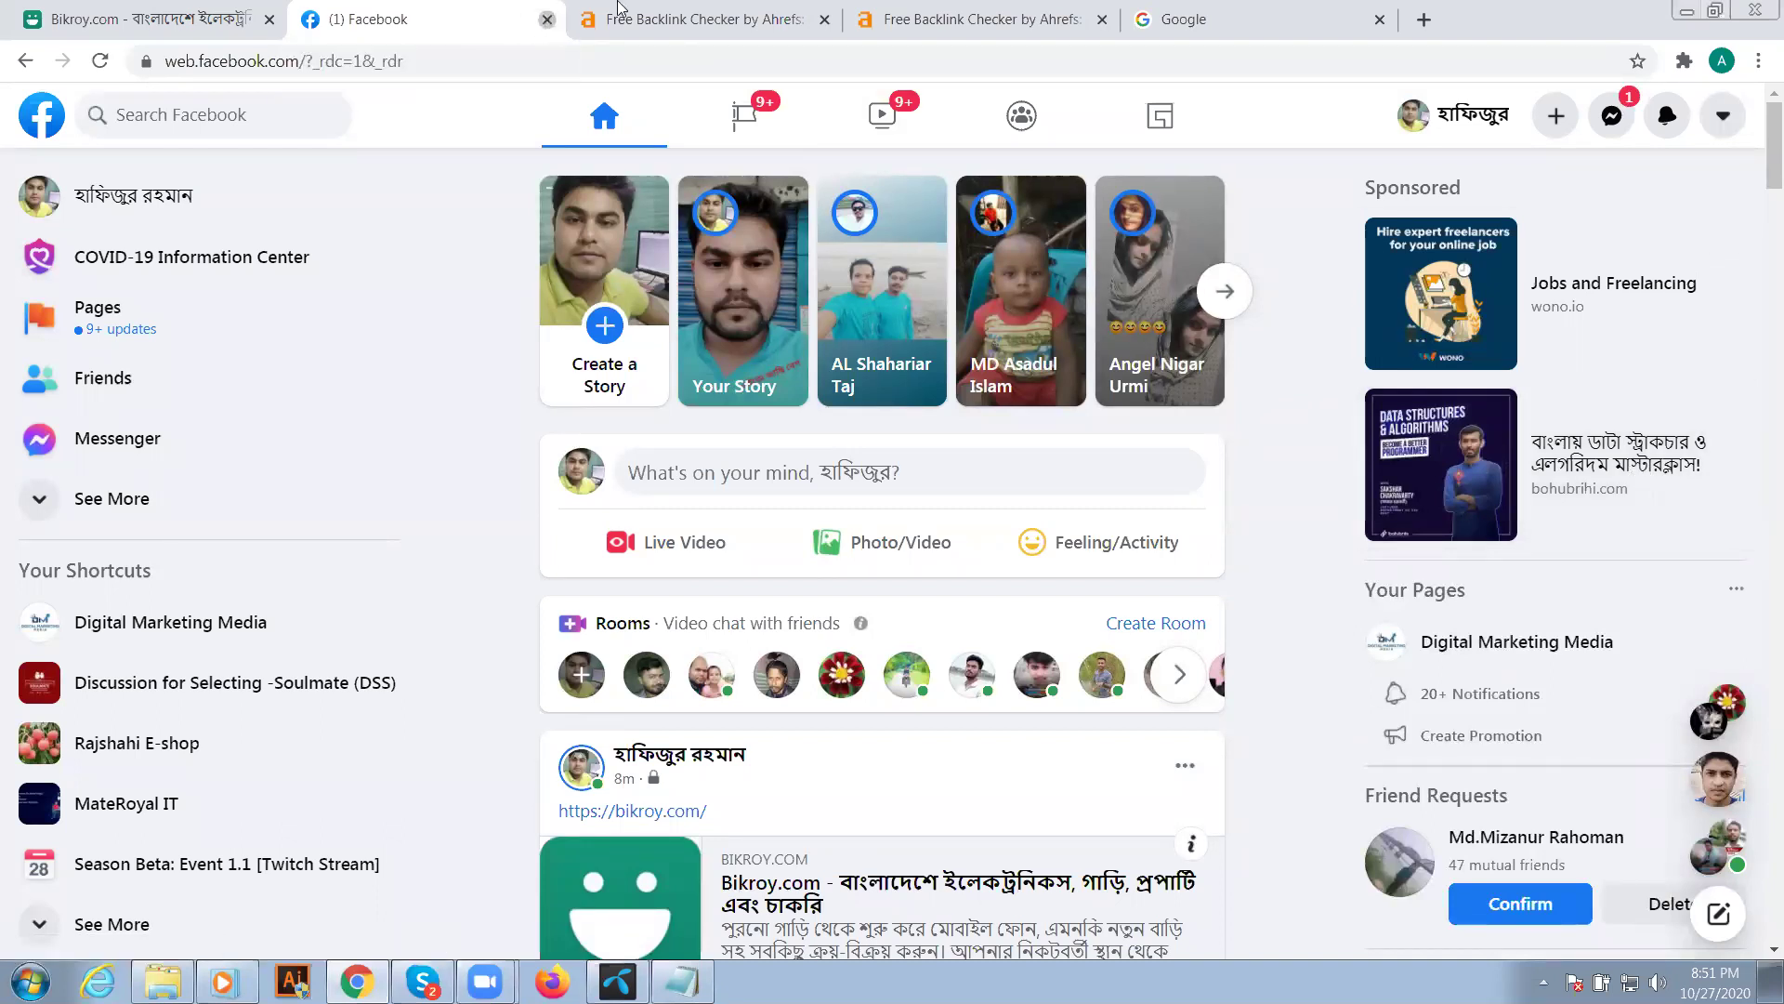
left_click(547, 19)
left_click(632, 14)
left_click(908, 12)
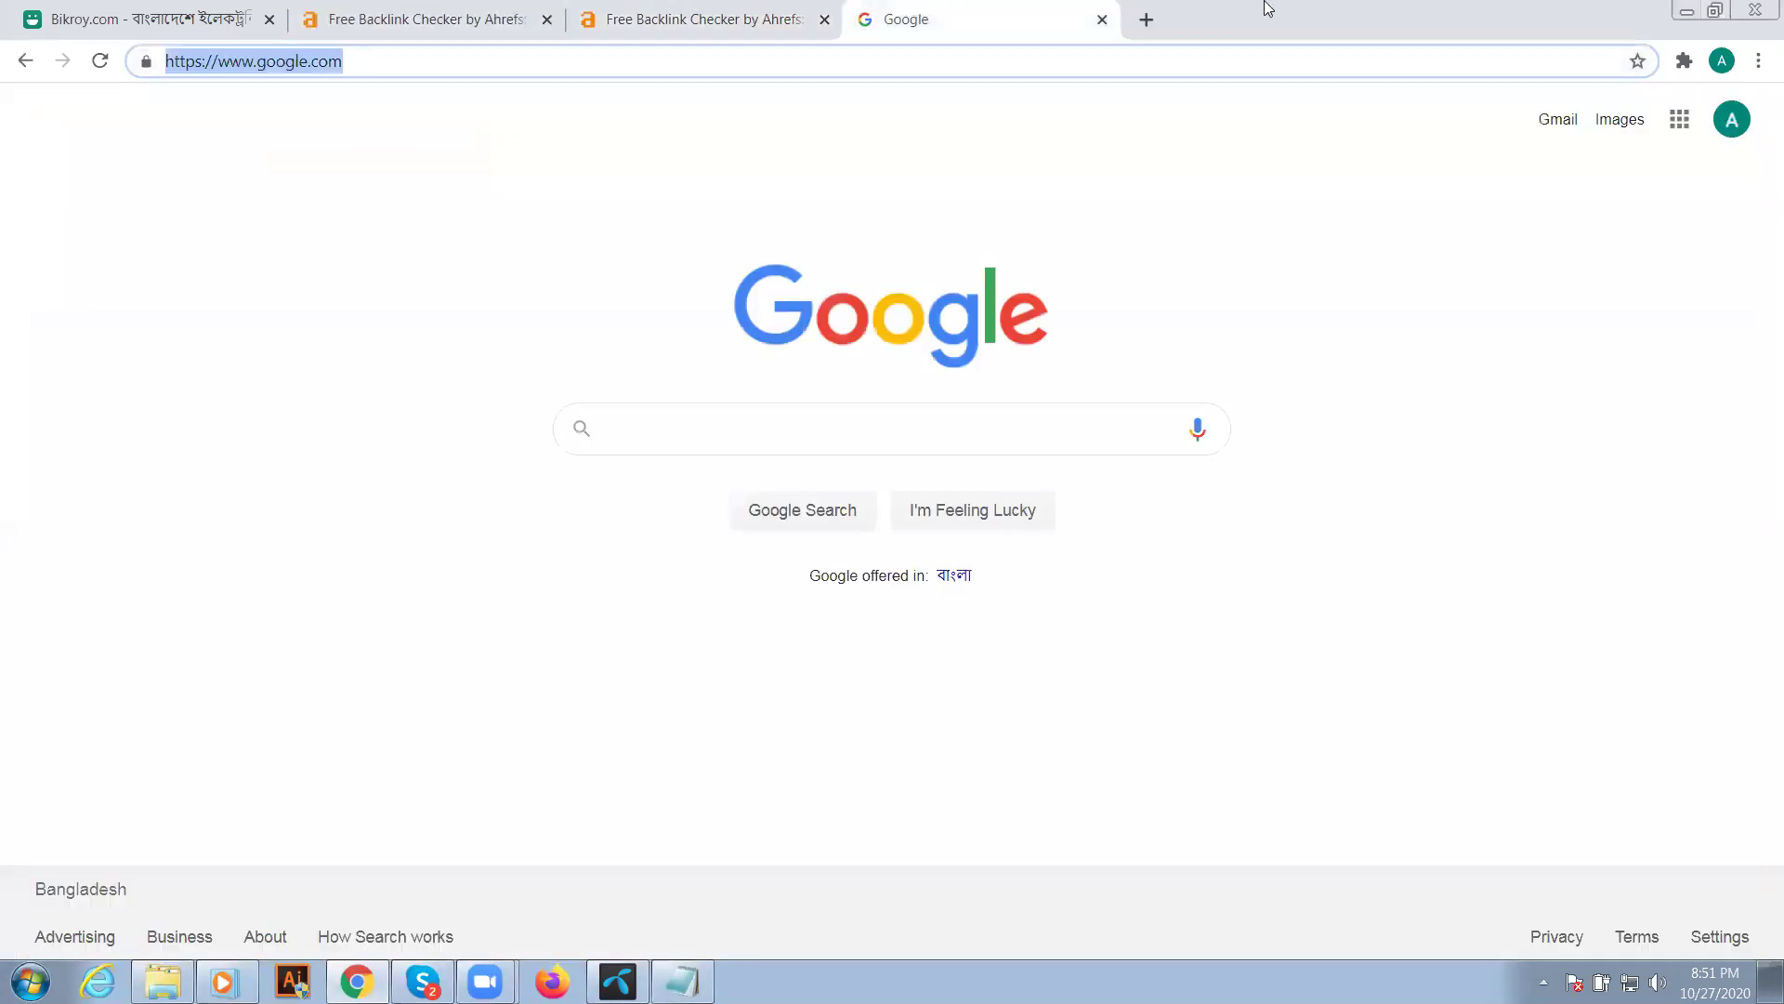
- Load evaly.com.bd in a fresh tab by extending evaly.com with .bd
left_click(1146, 19)
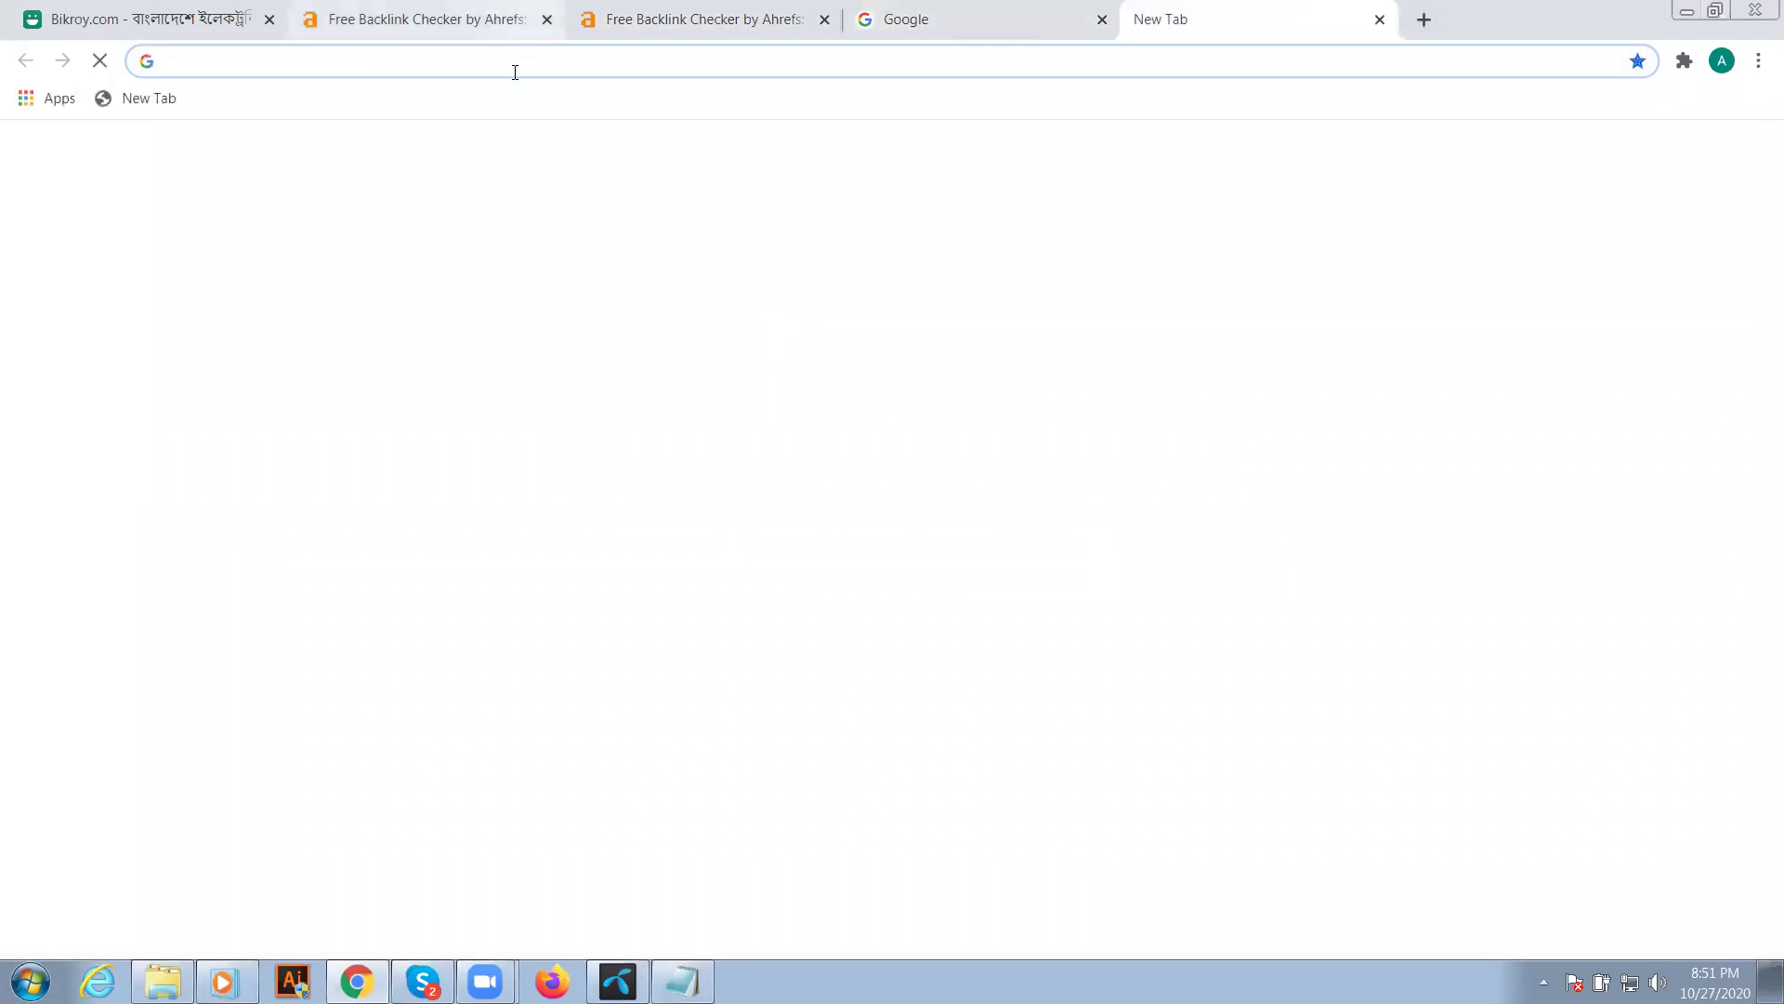
left_click(515, 69)
type("e")
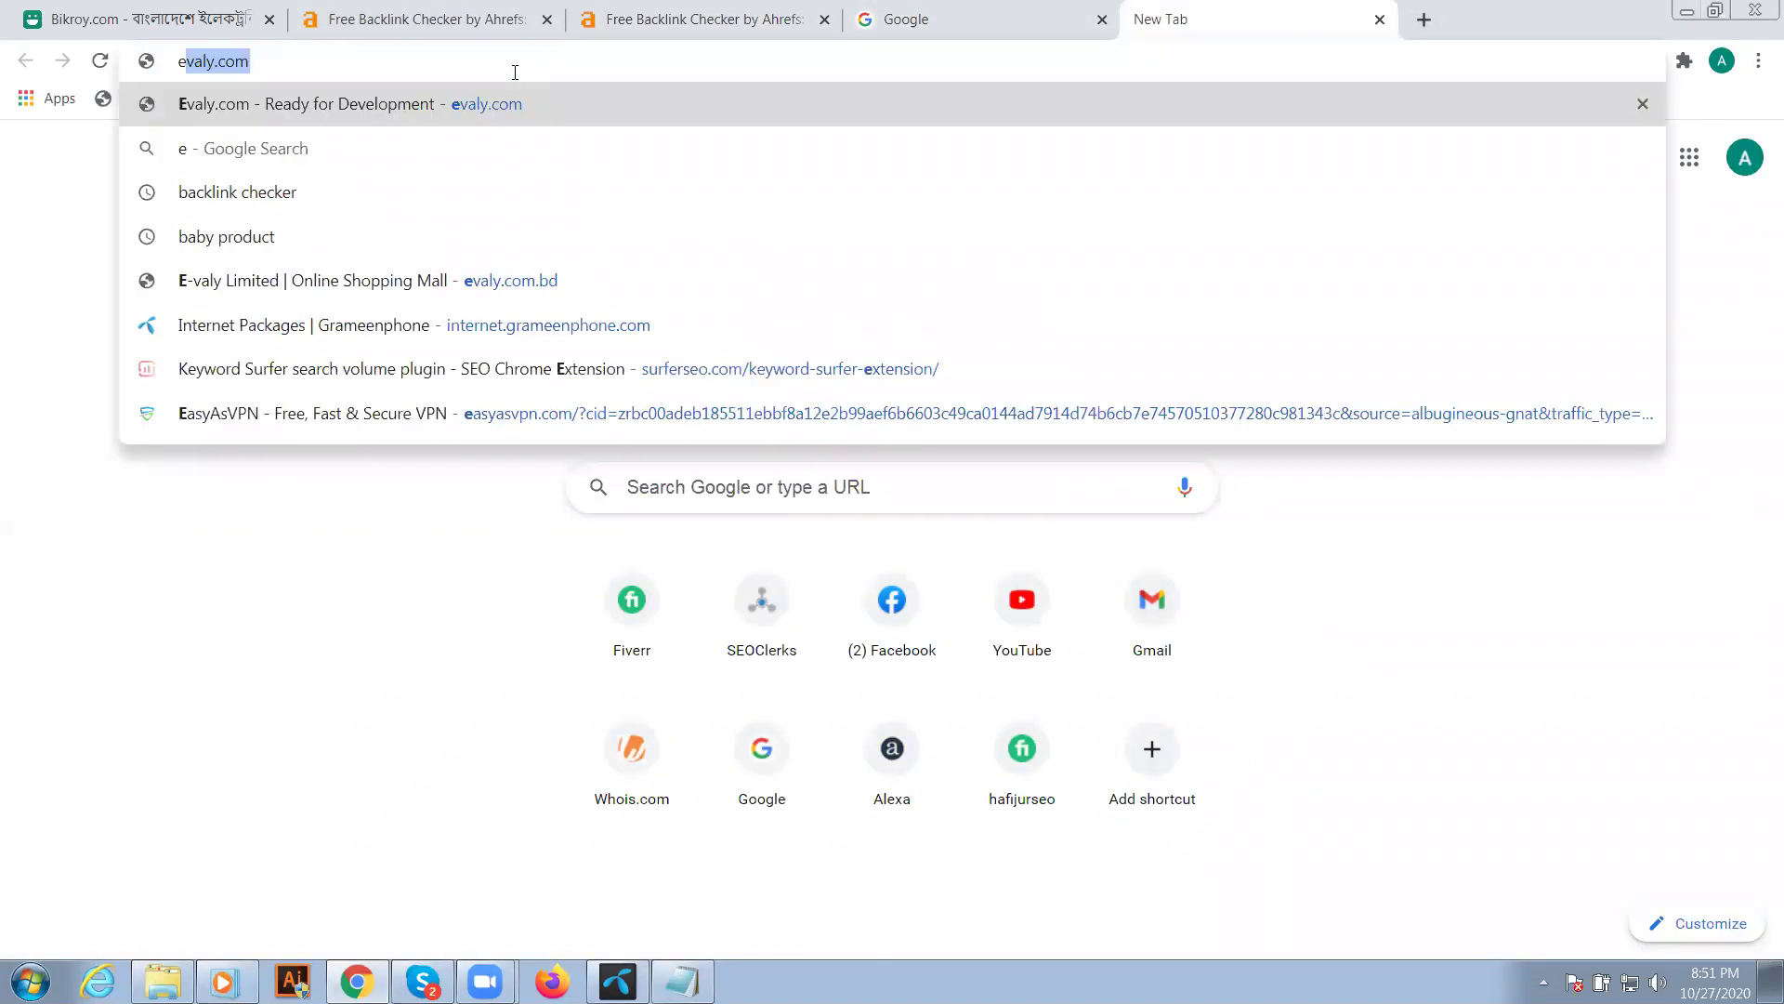
key("Return")
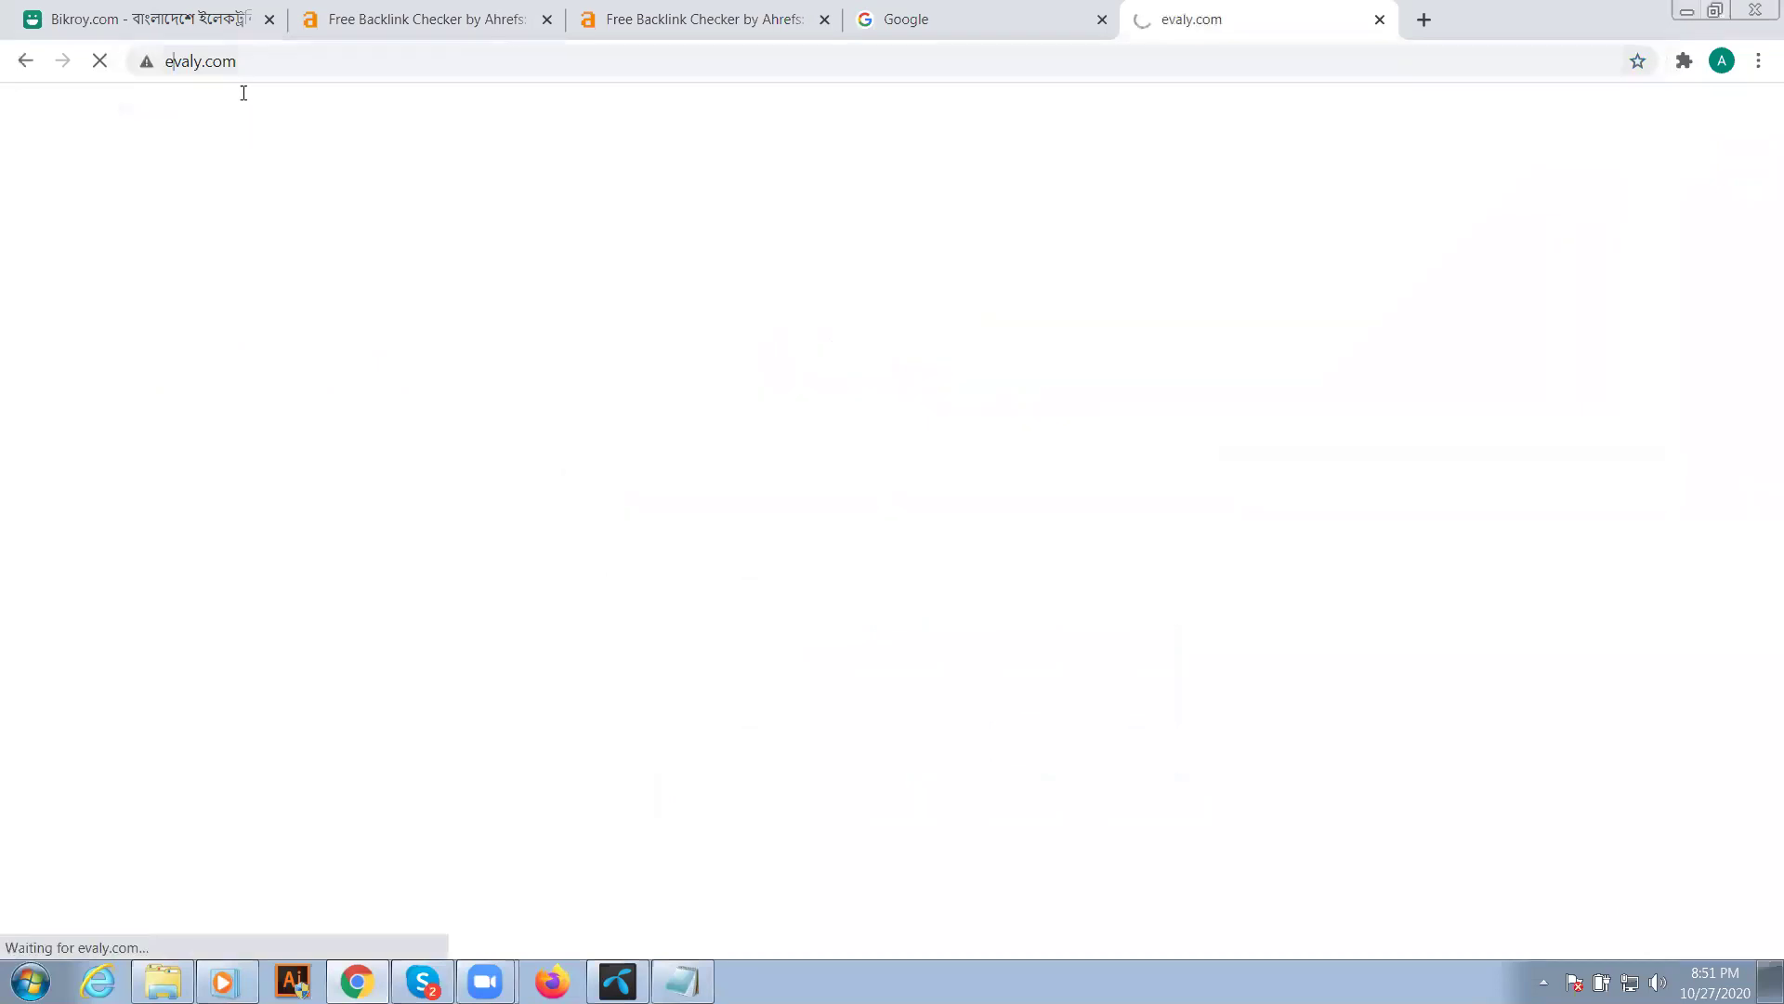
left_click(448, 61)
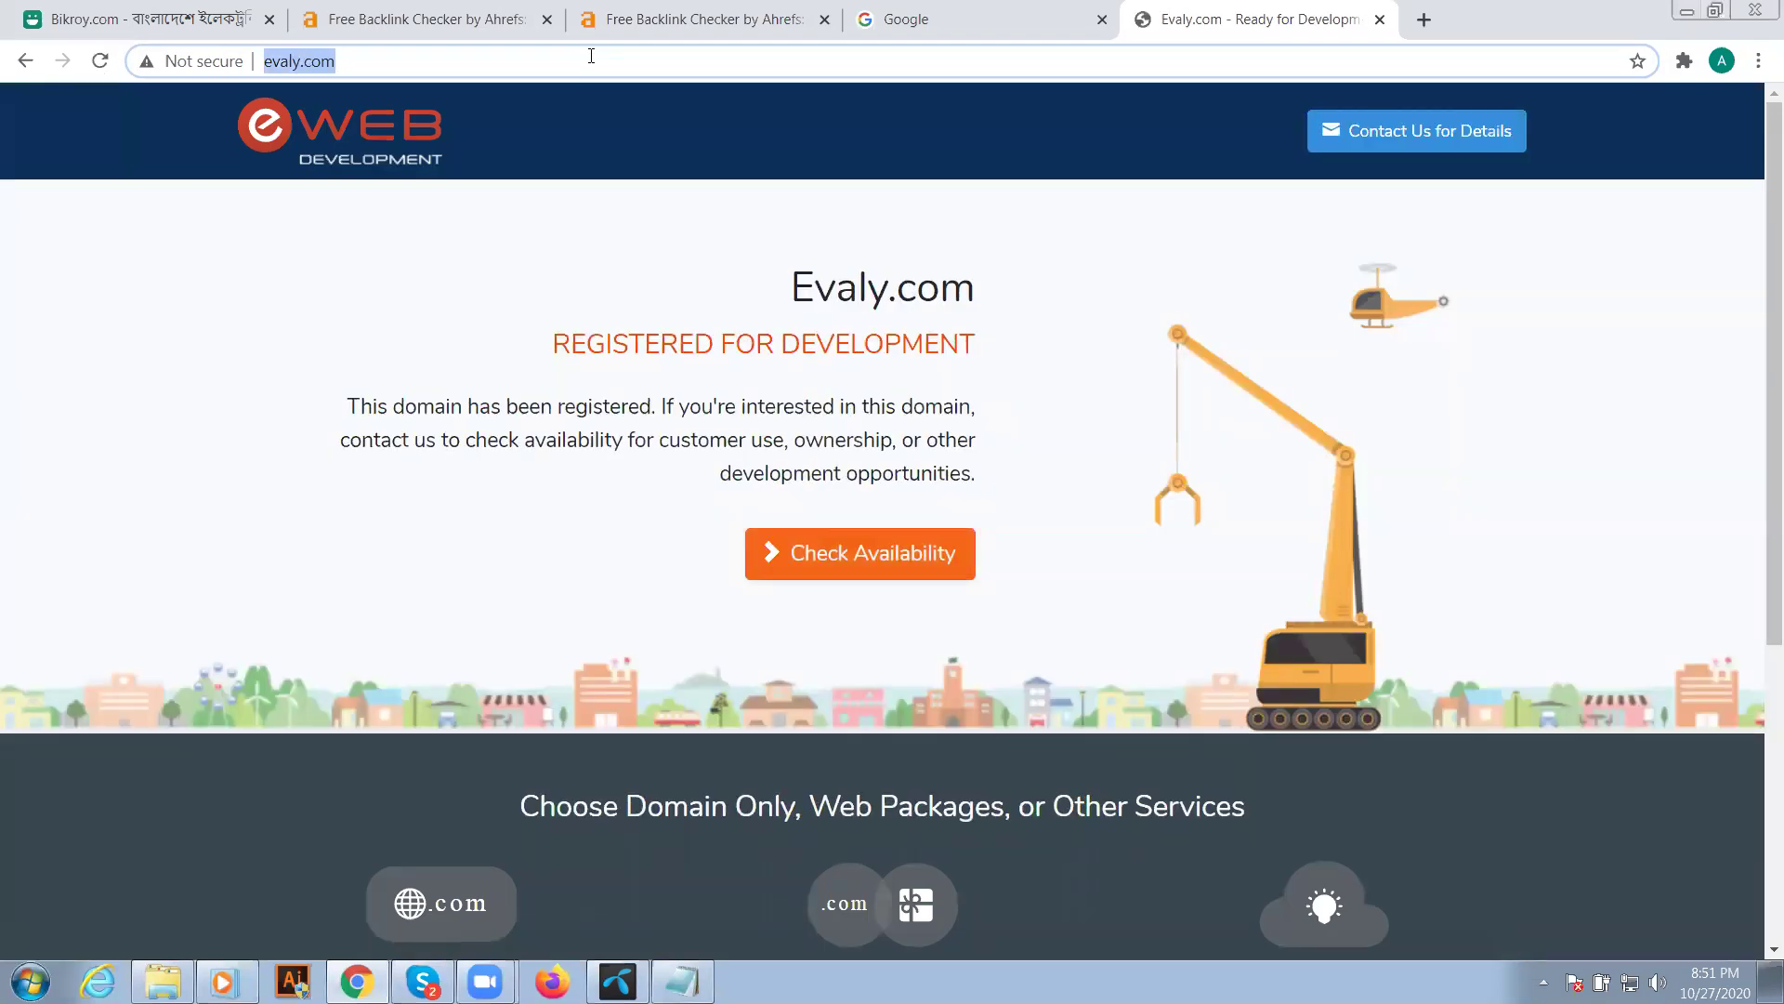
left_click(383, 61)
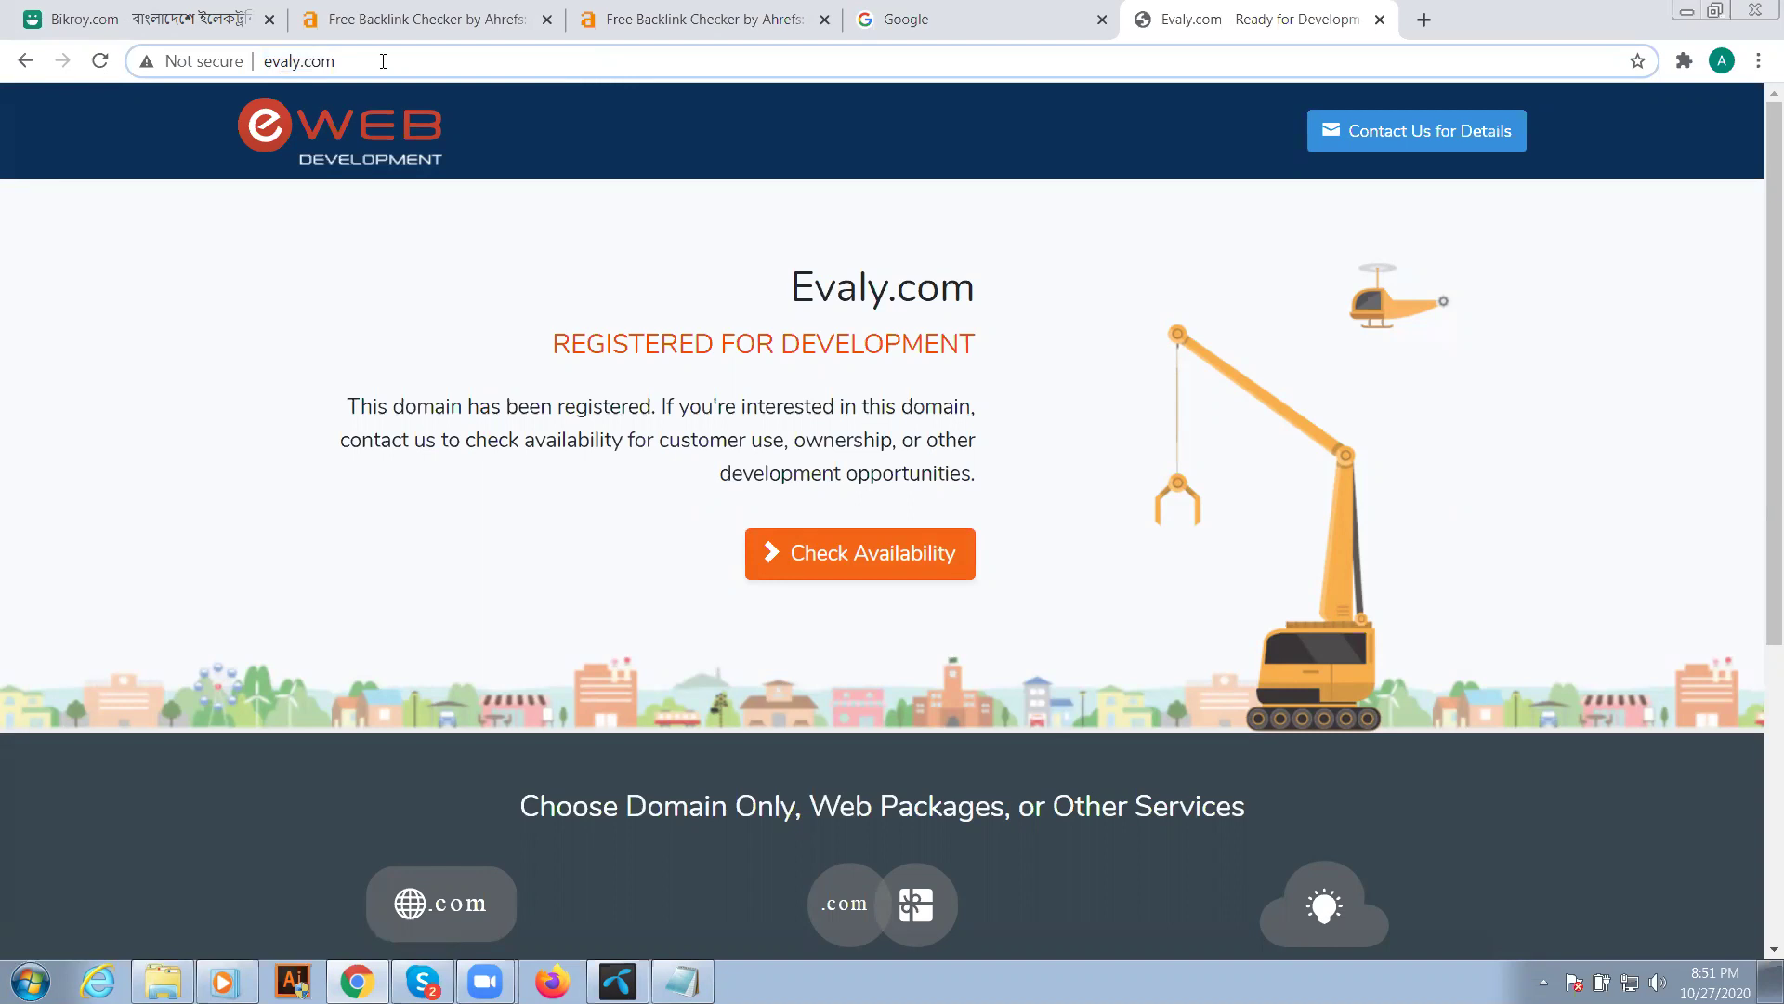
type(".bd")
key("Return")
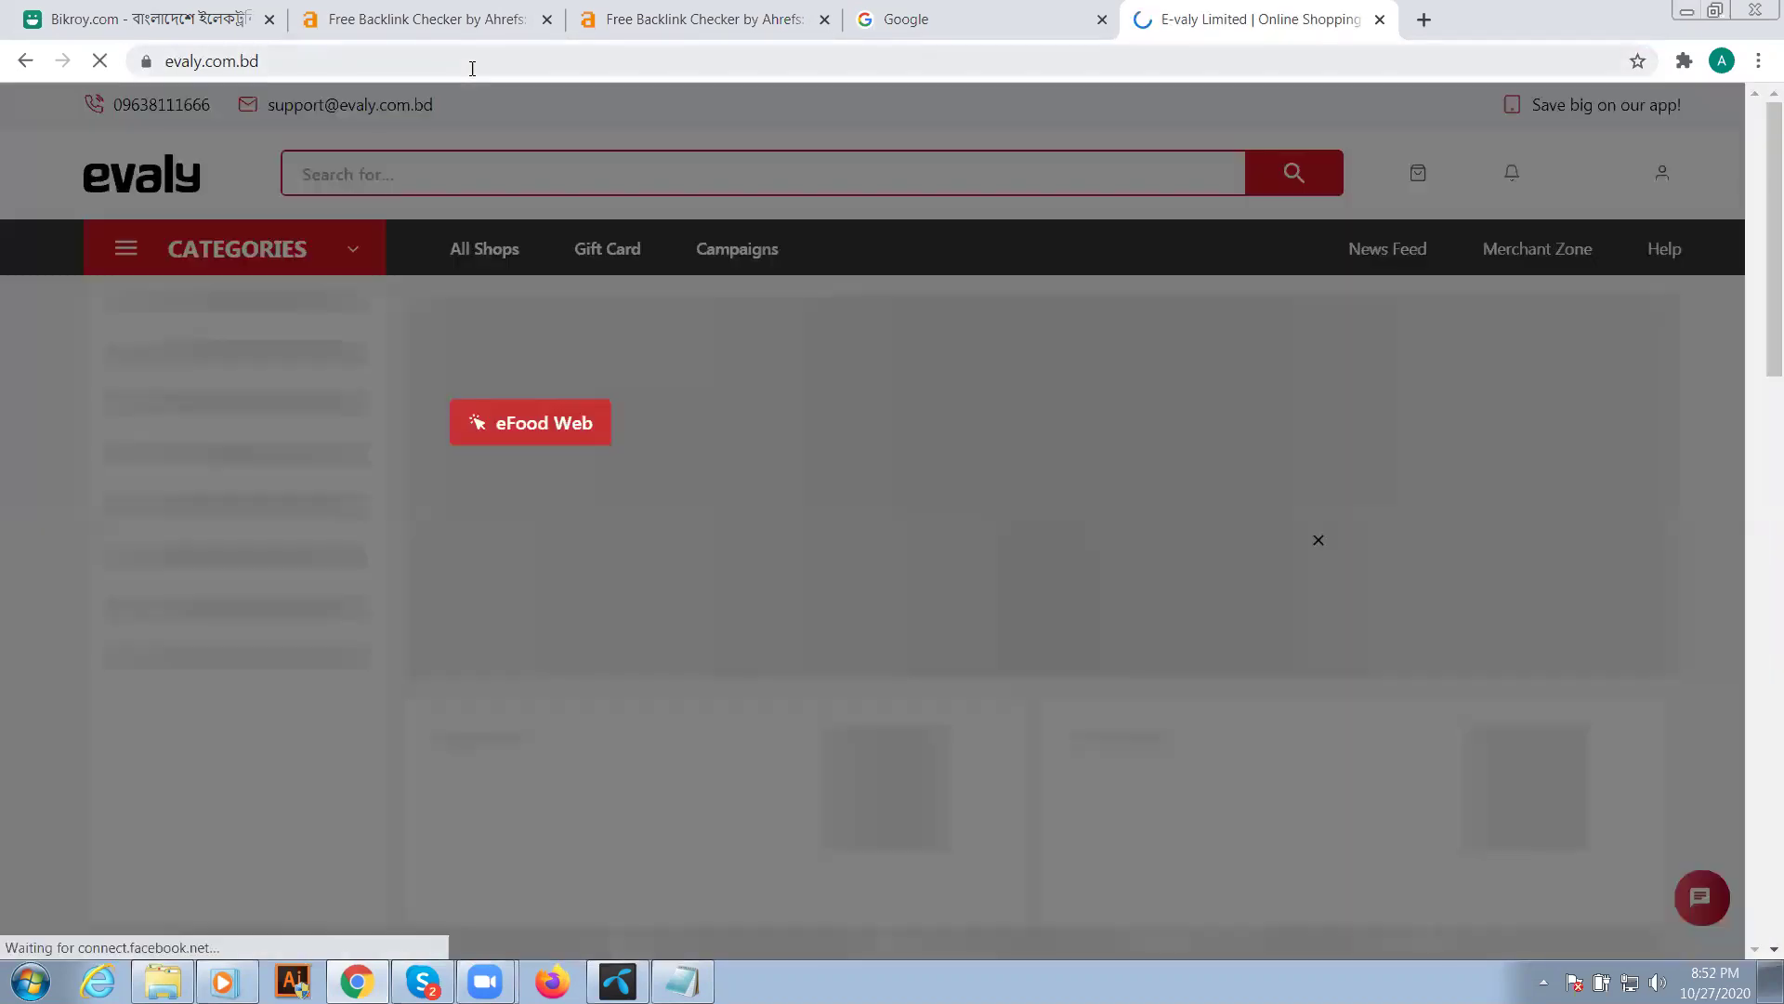
- Dismiss the eFood advertisement and copy the evaly.com.bd address
left_click(581, 51)
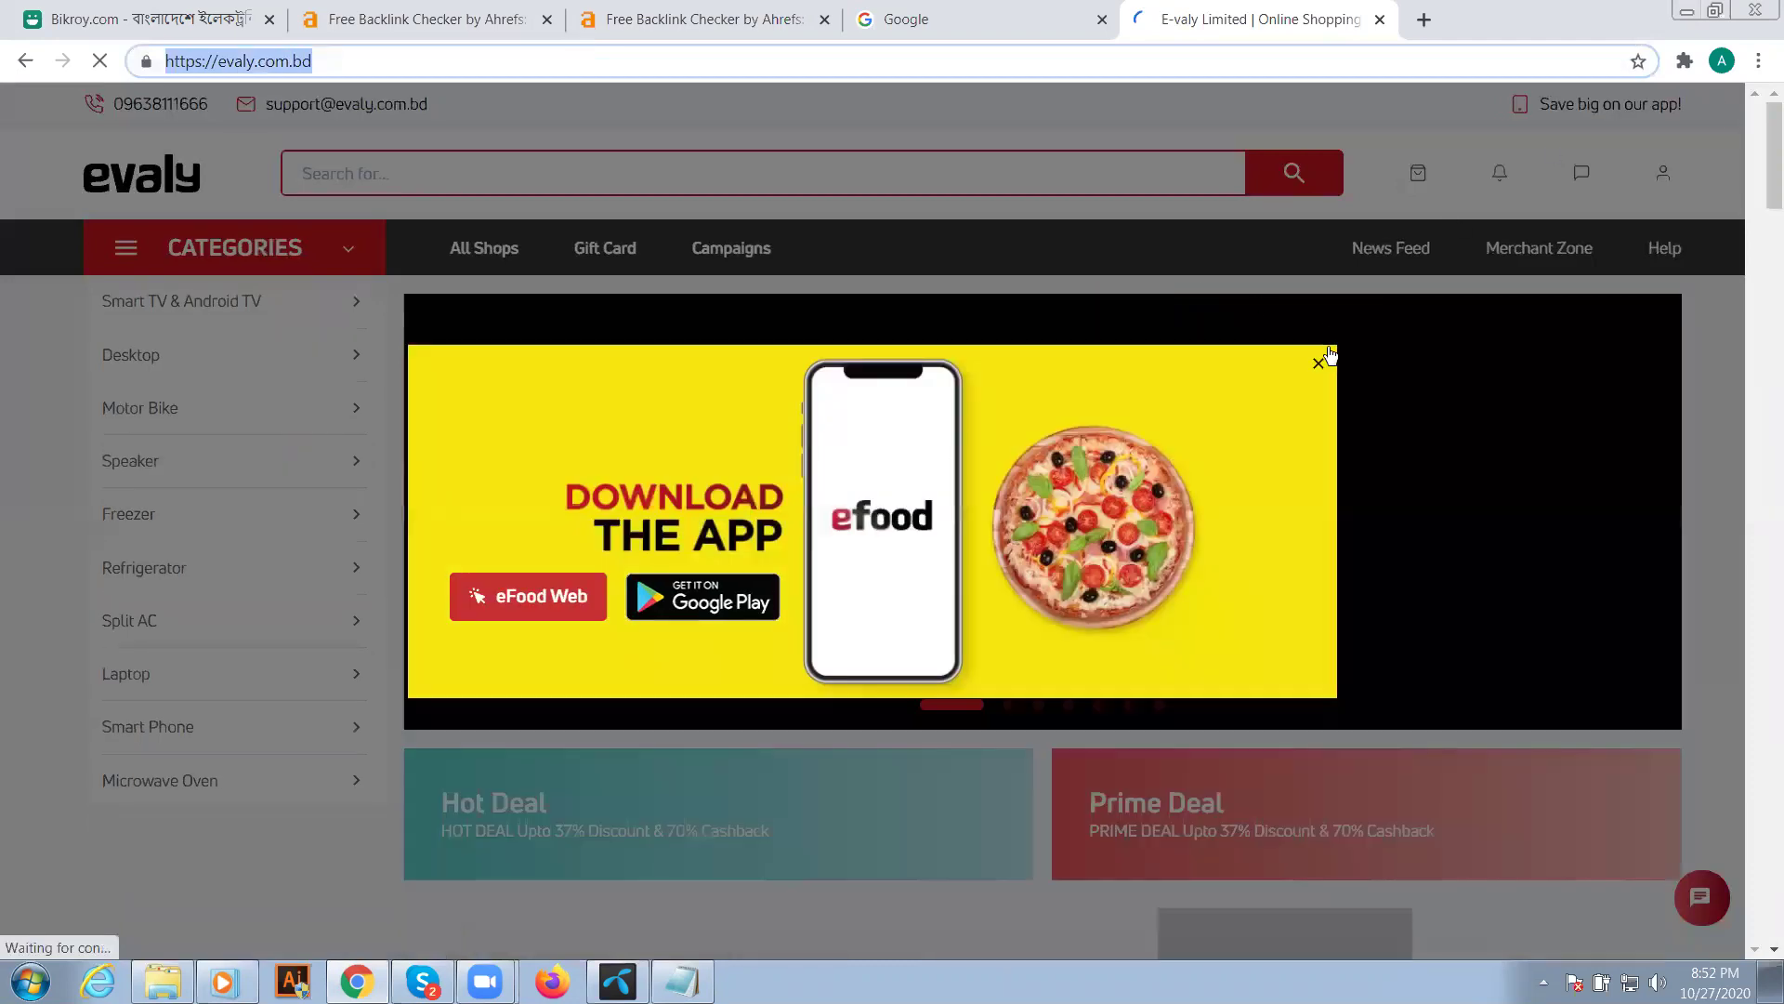
left_click(1318, 360)
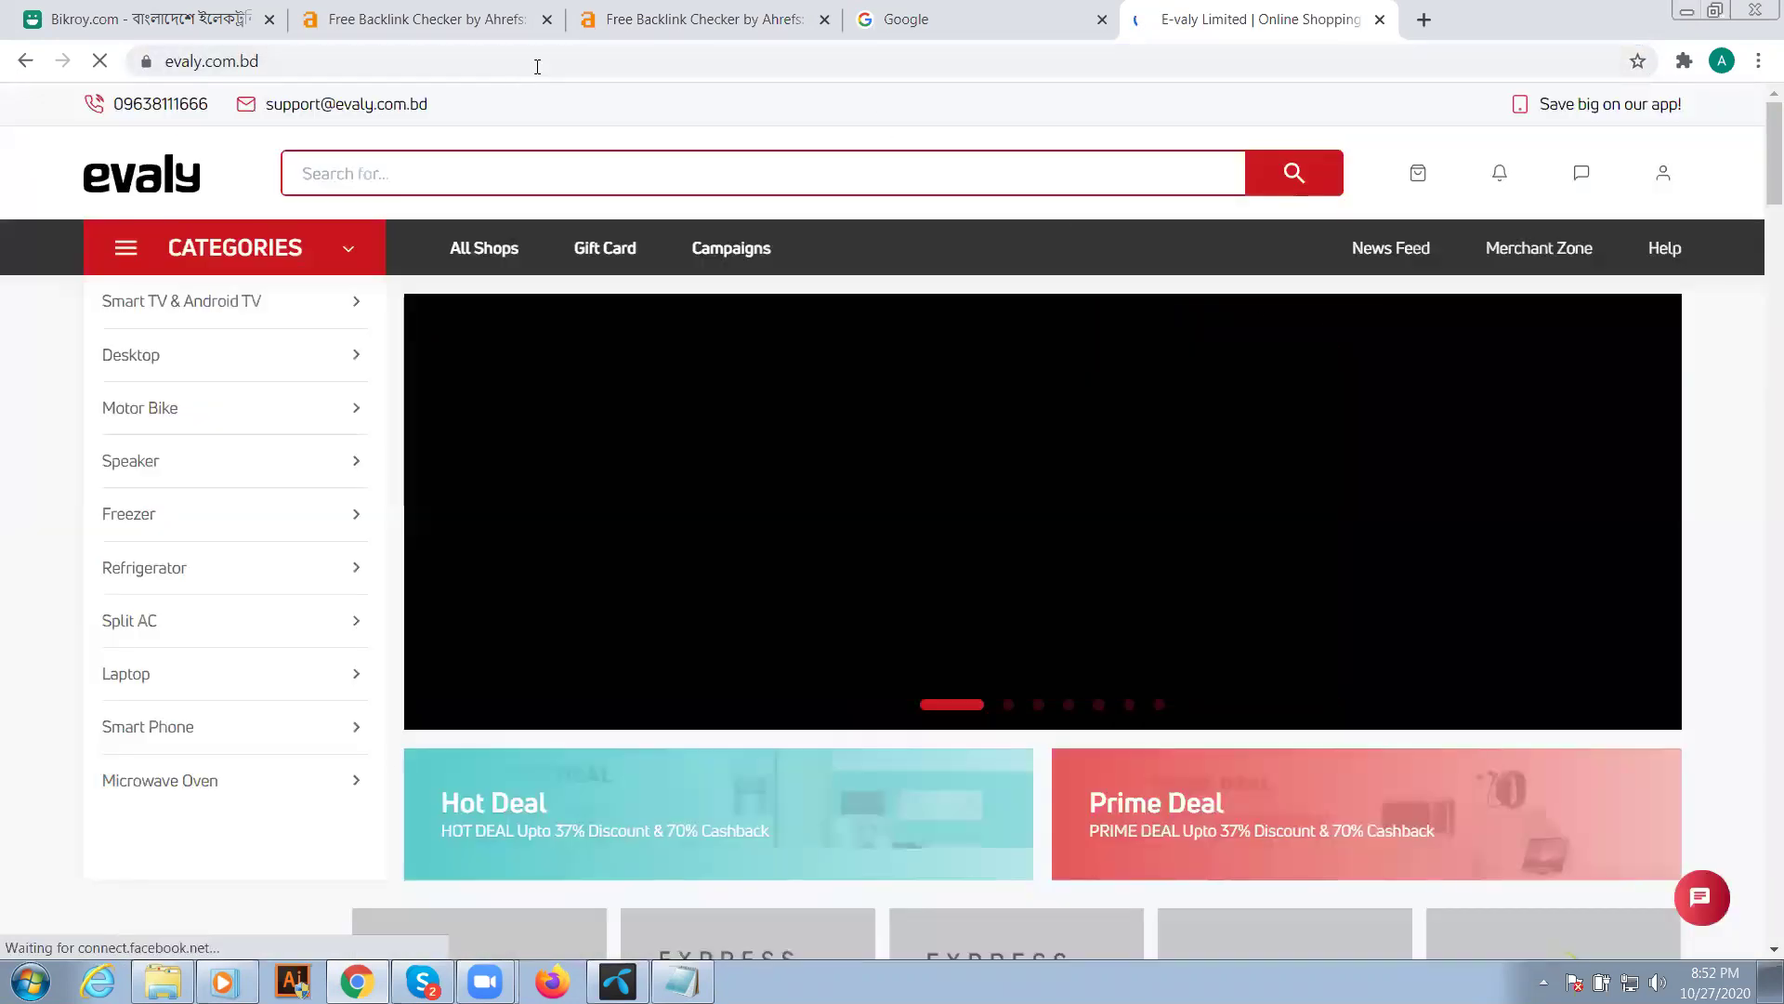
left_click(565, 75)
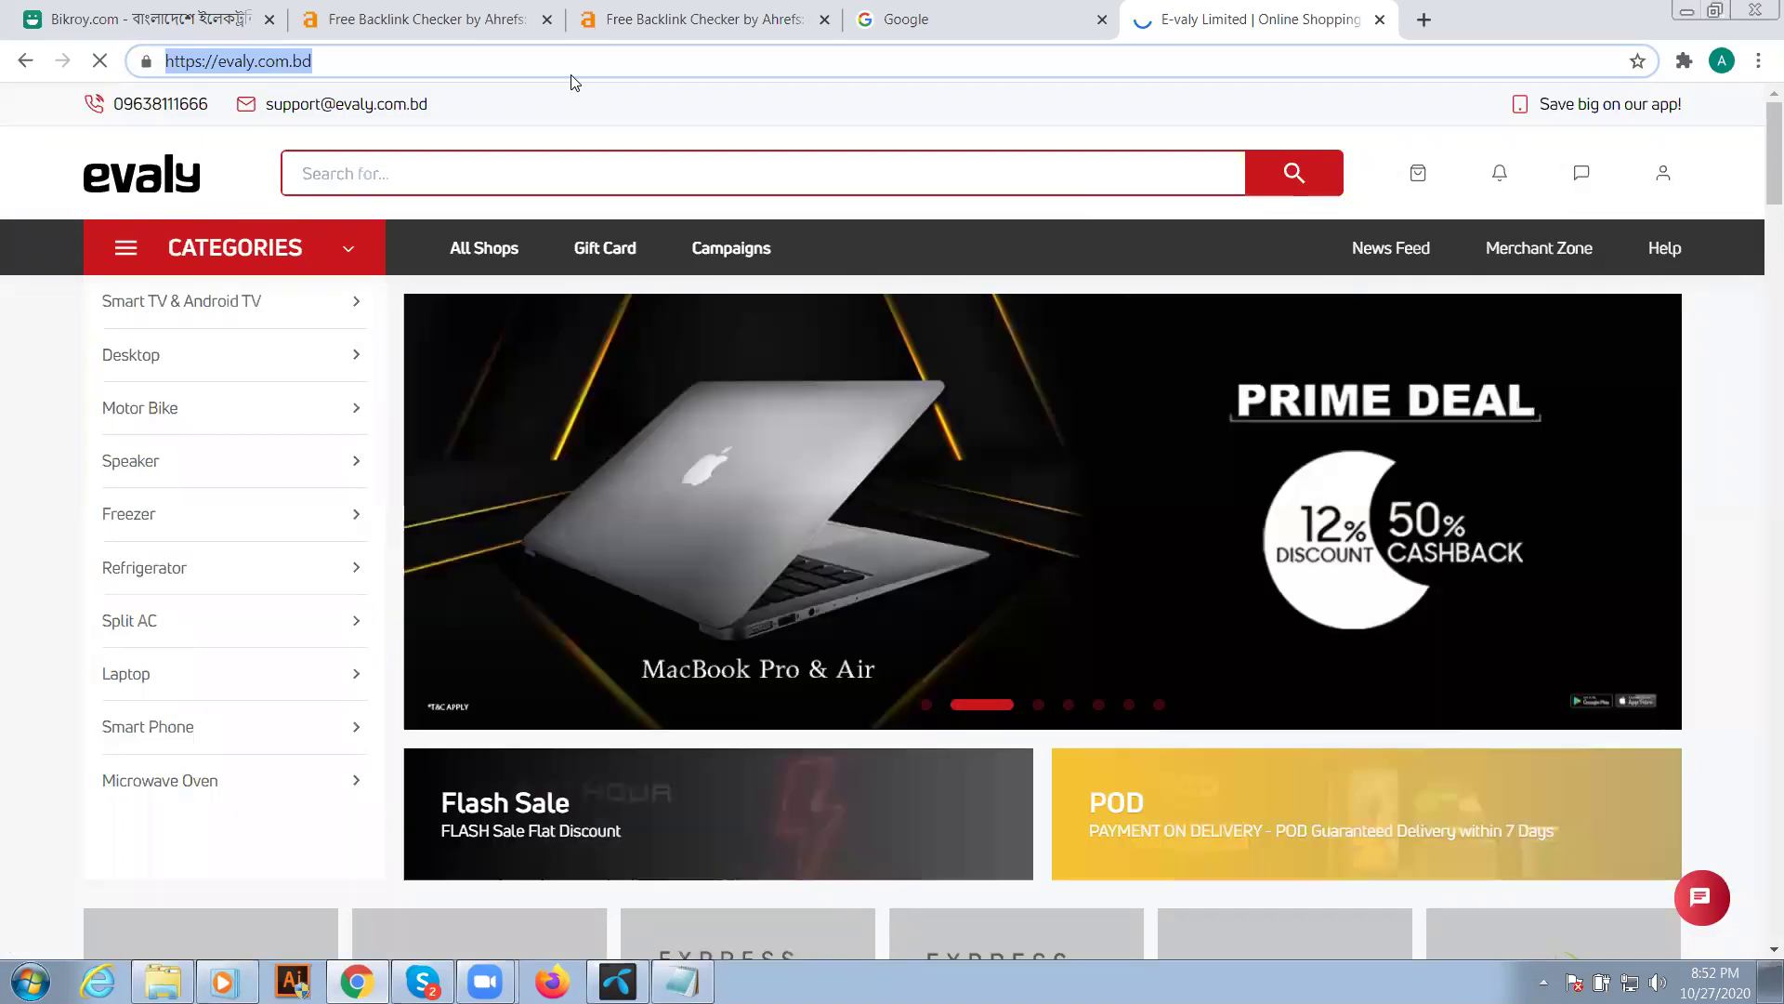
left_click(758, 9)
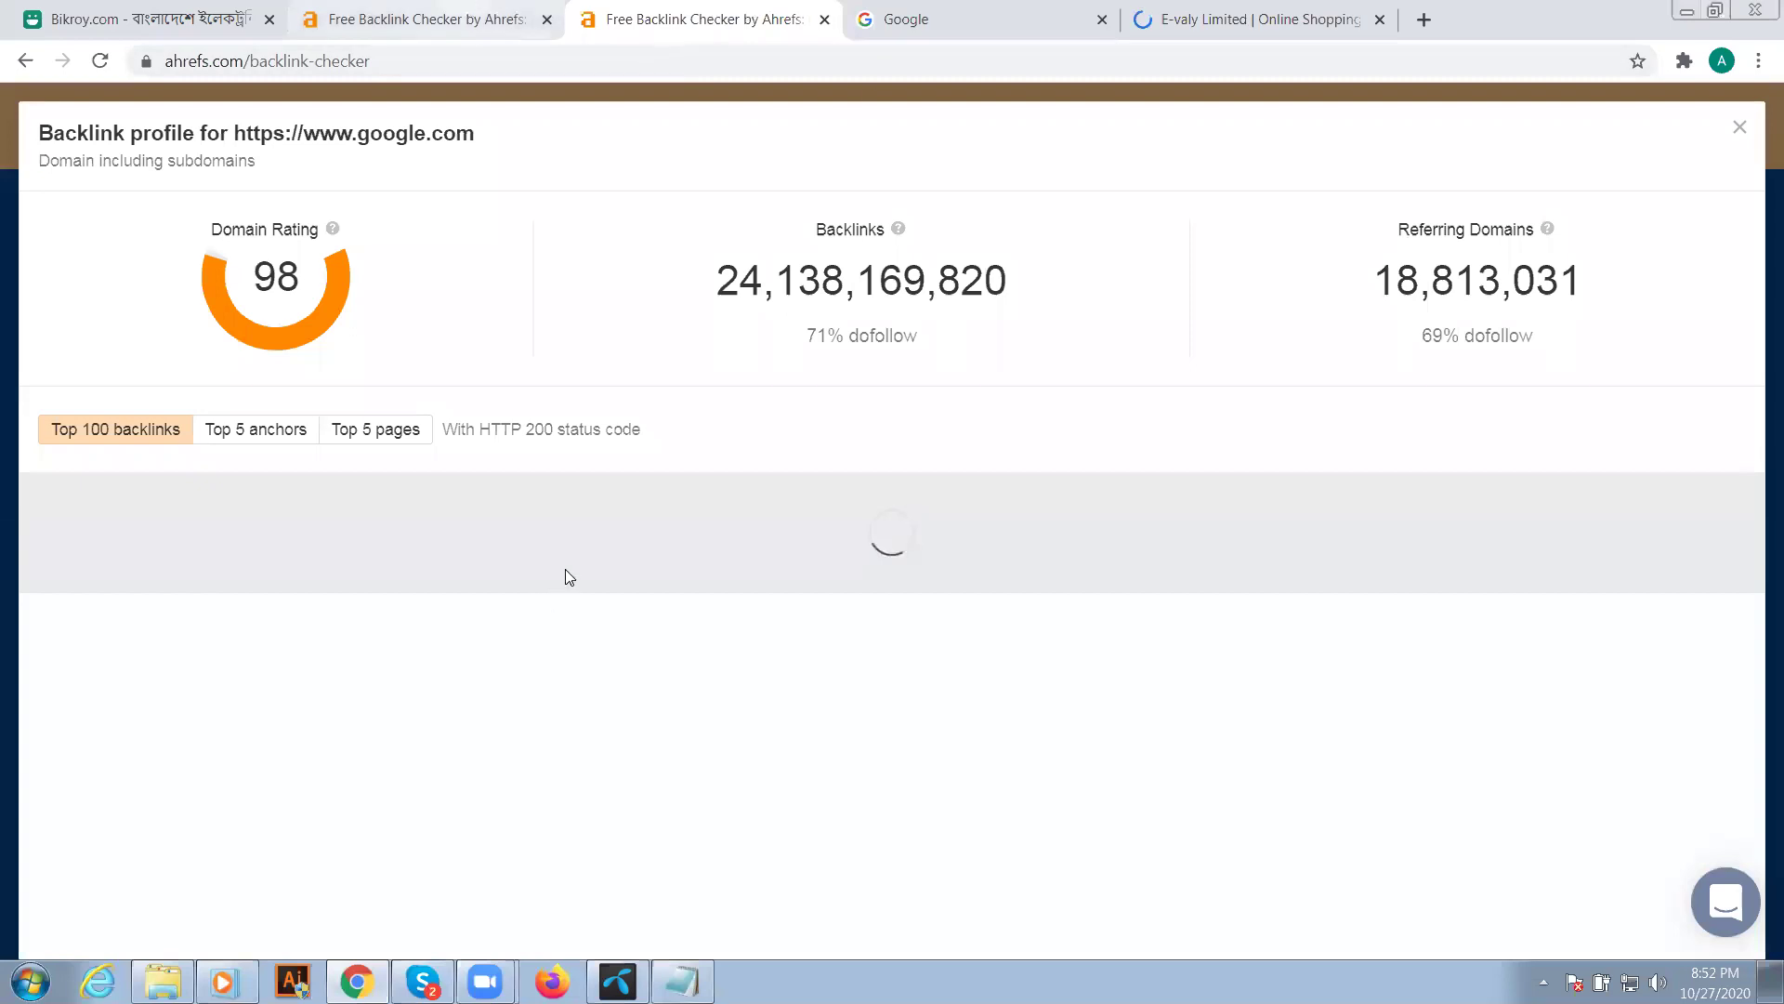
key("ctrl+shift+Tab")
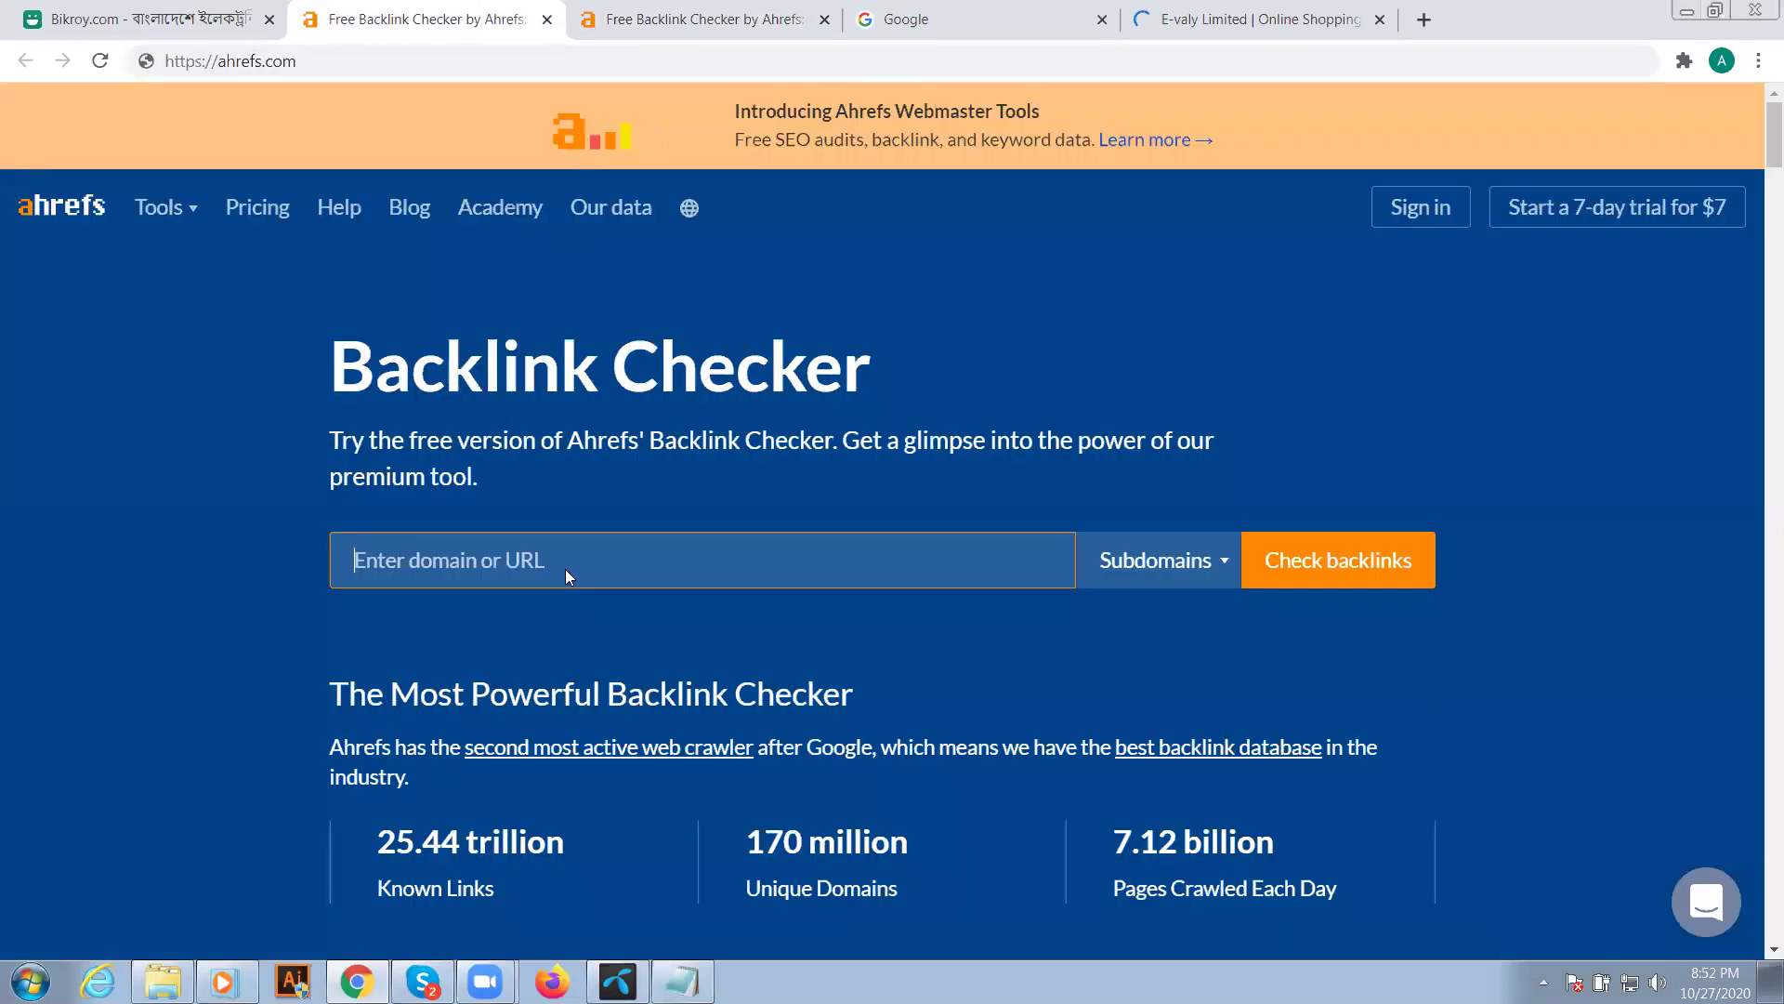
type("https://evaly.com.bd")
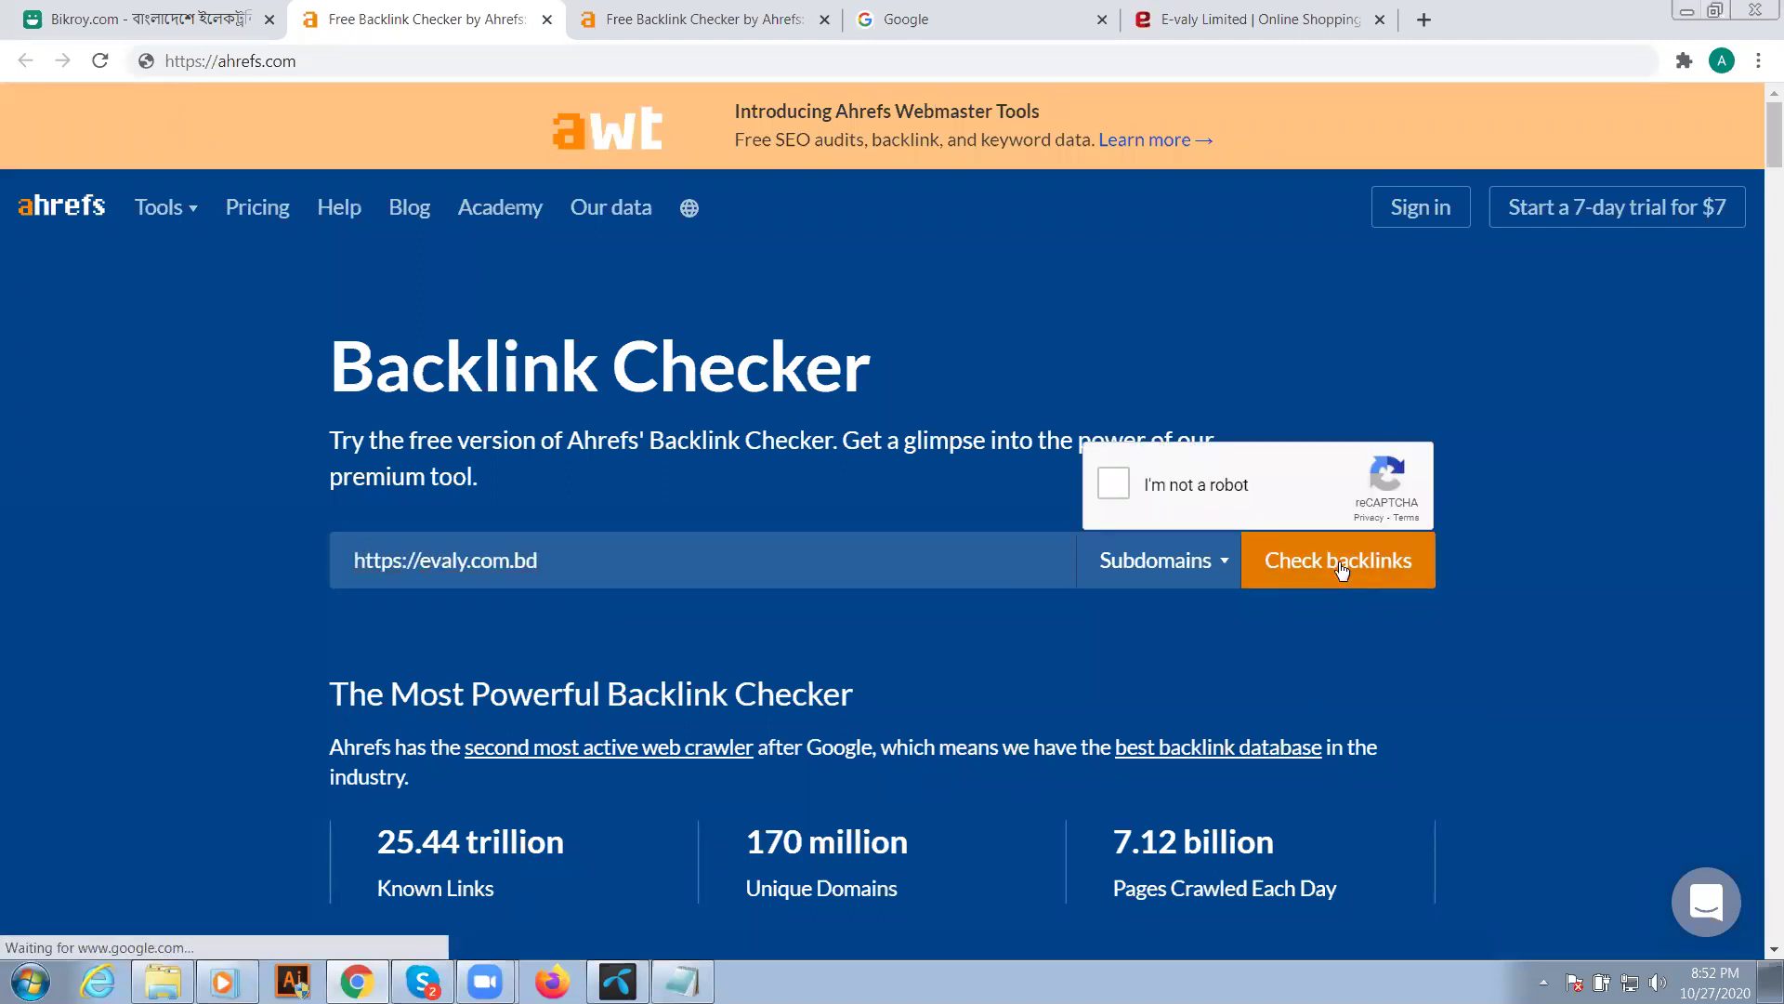
left_click(1097, 483)
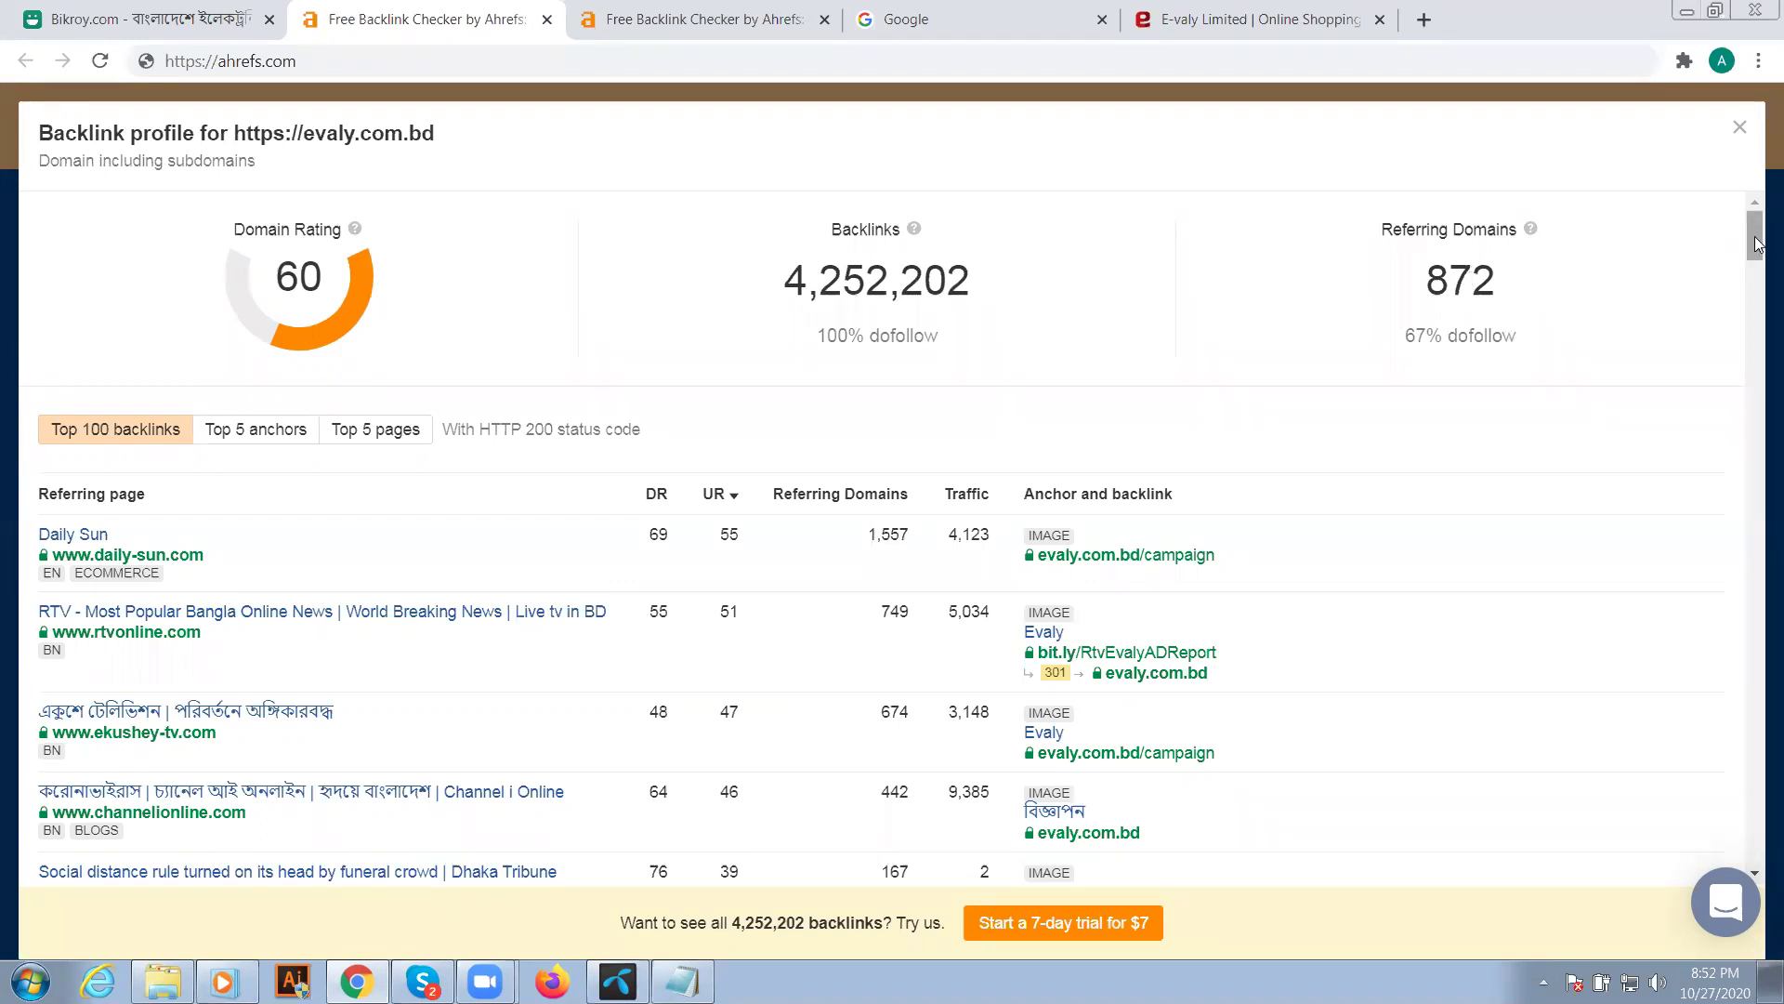
left_click_drag(1758, 243, 1758, 333)
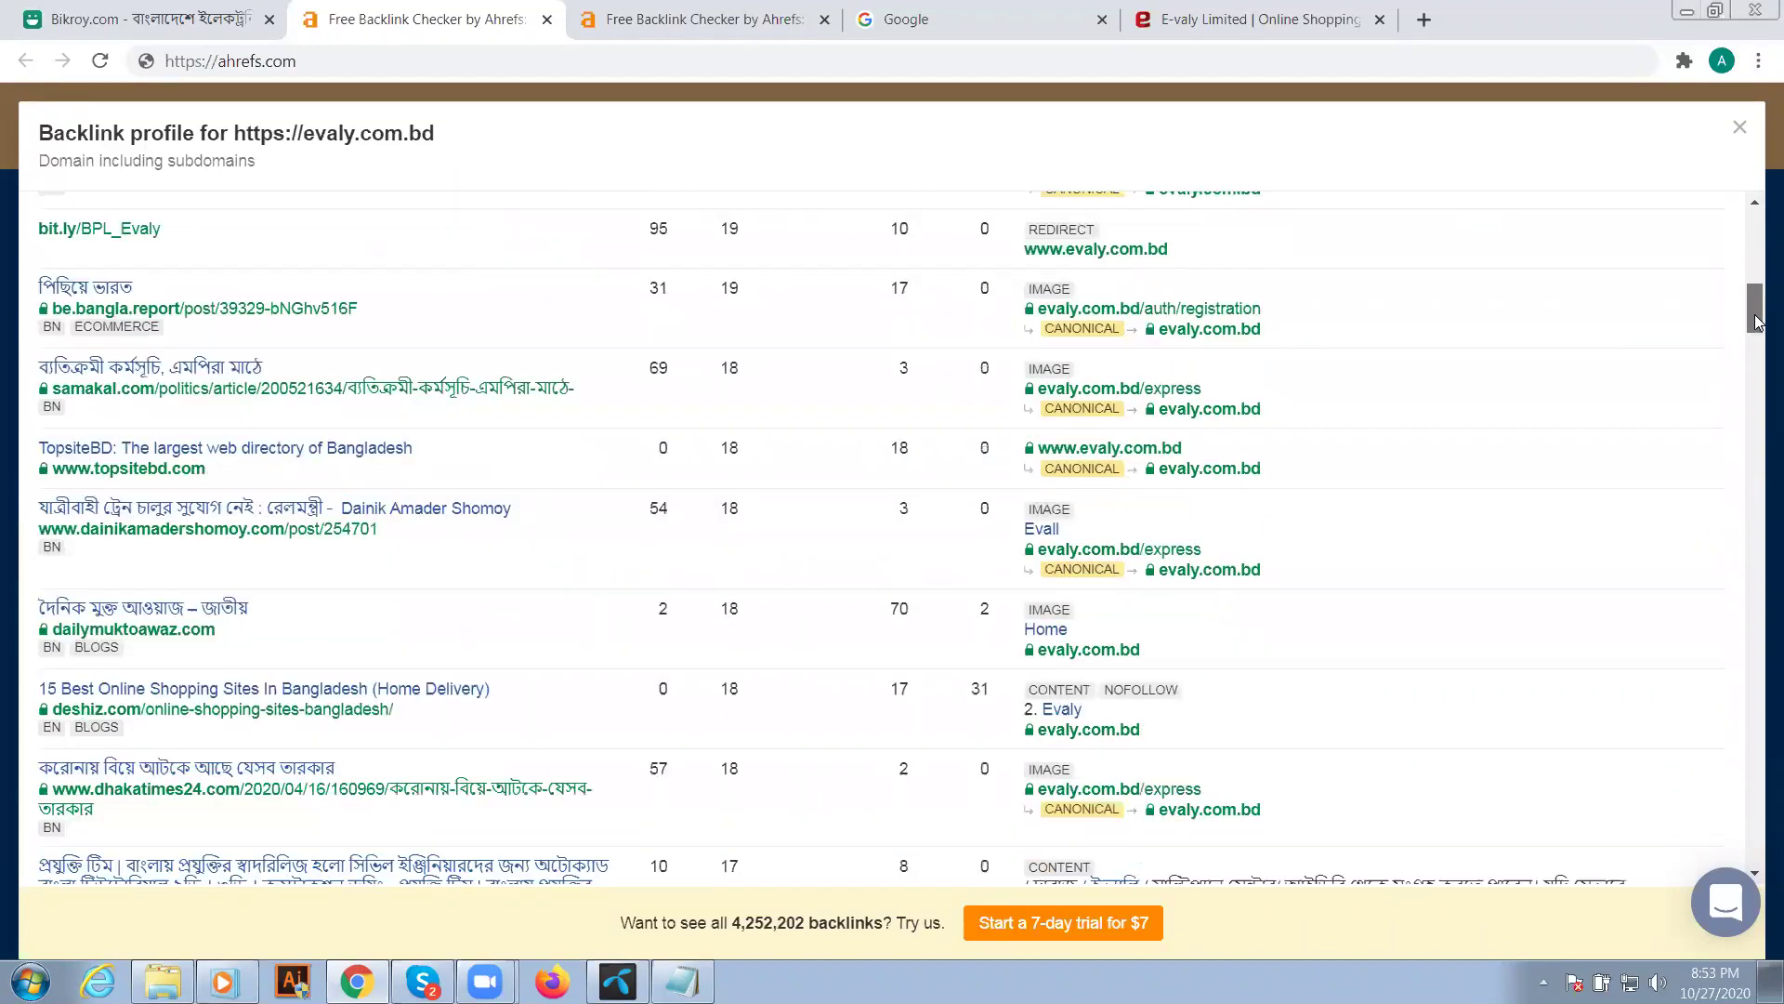
scroll(578, 550, "down", 5)
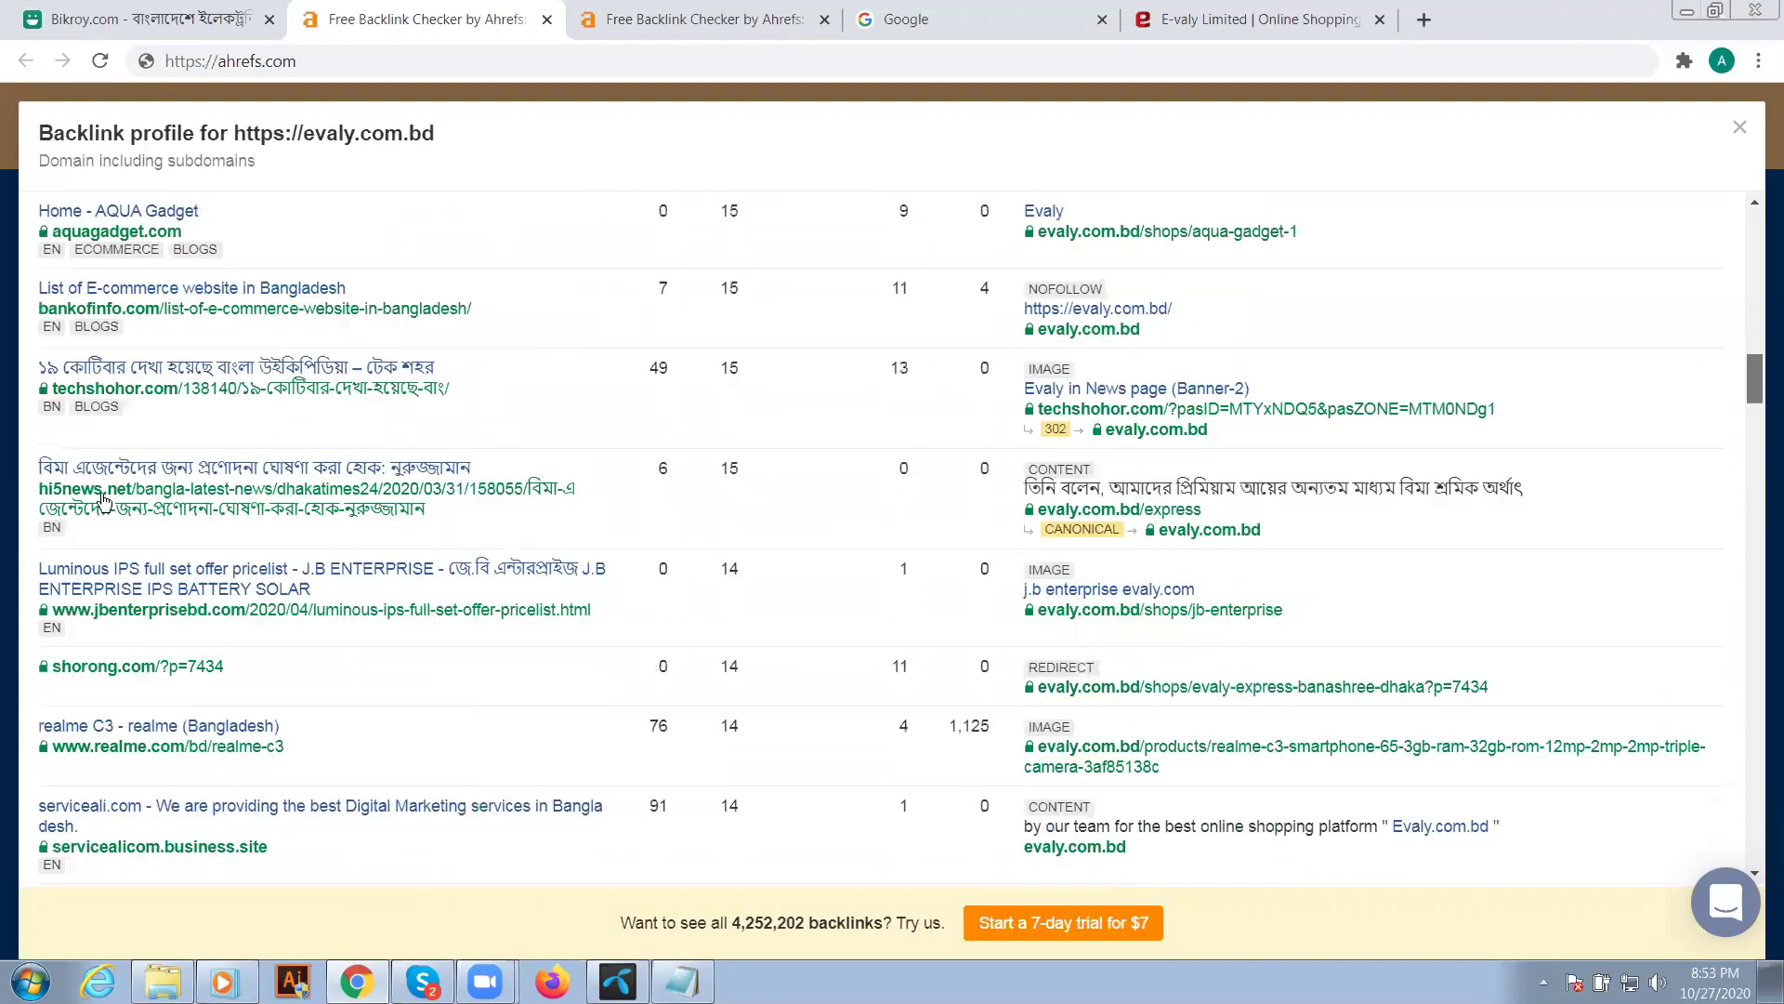
scroll(259, 443, "down", 5)
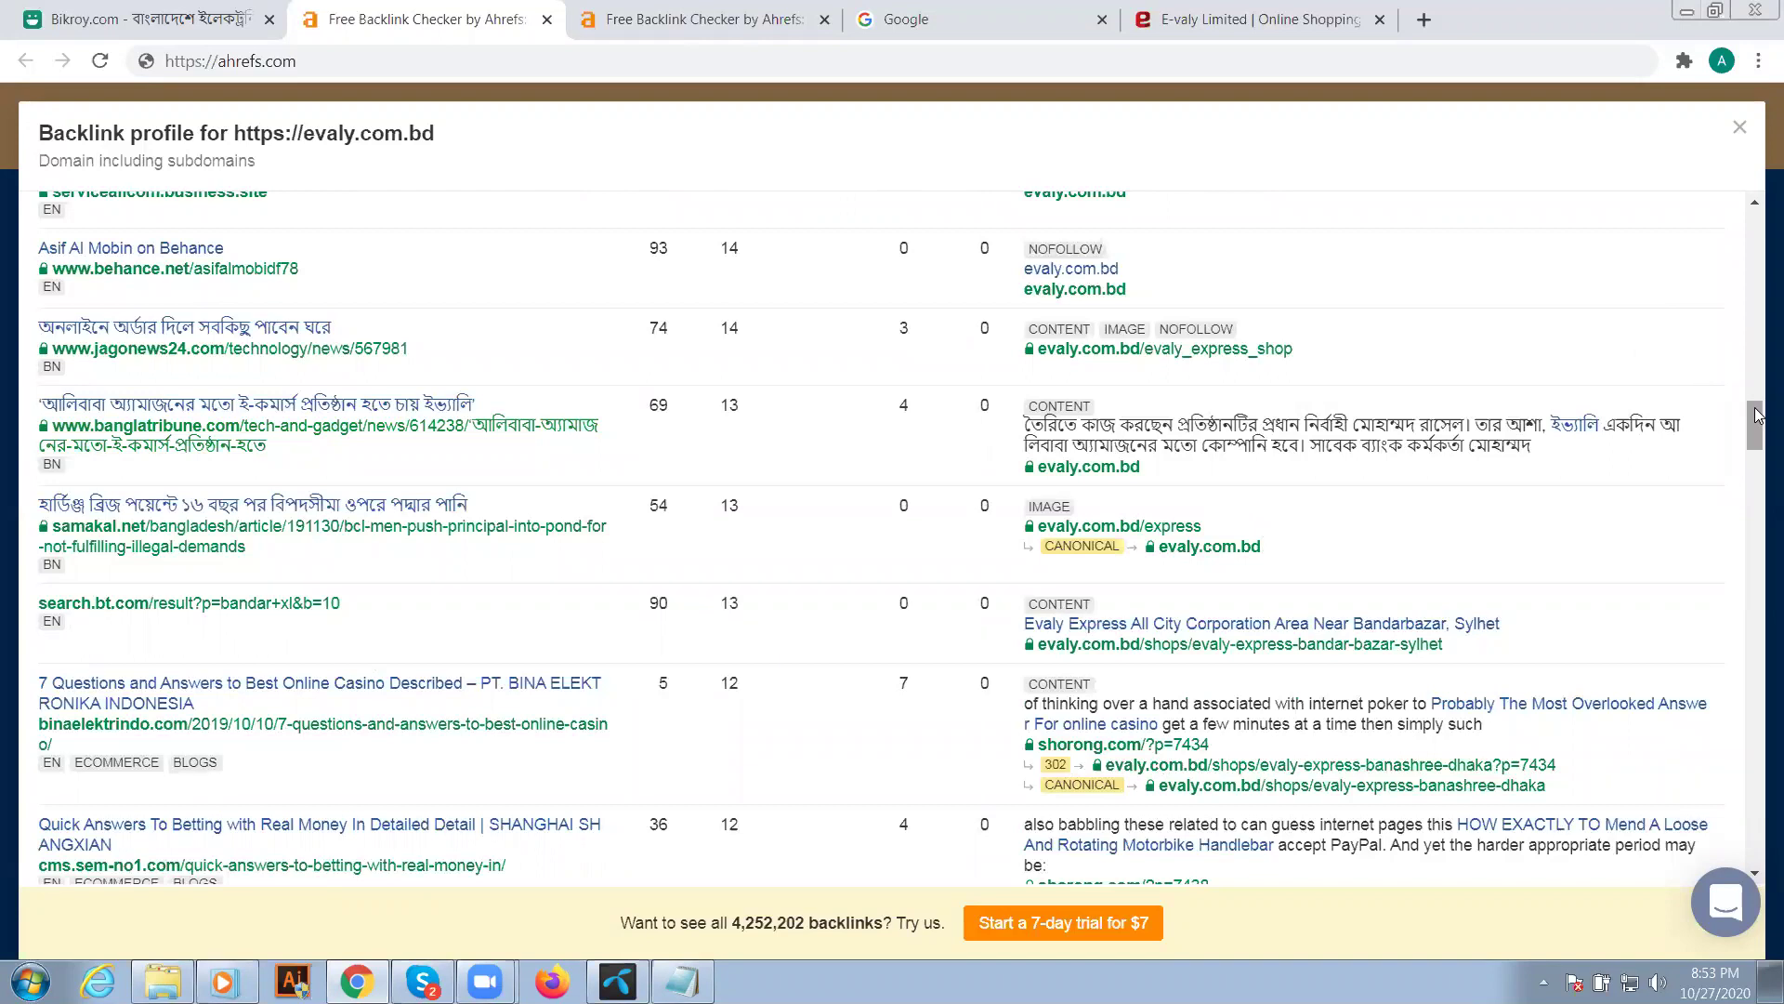
left_click_drag(1757, 416, 1757, 456)
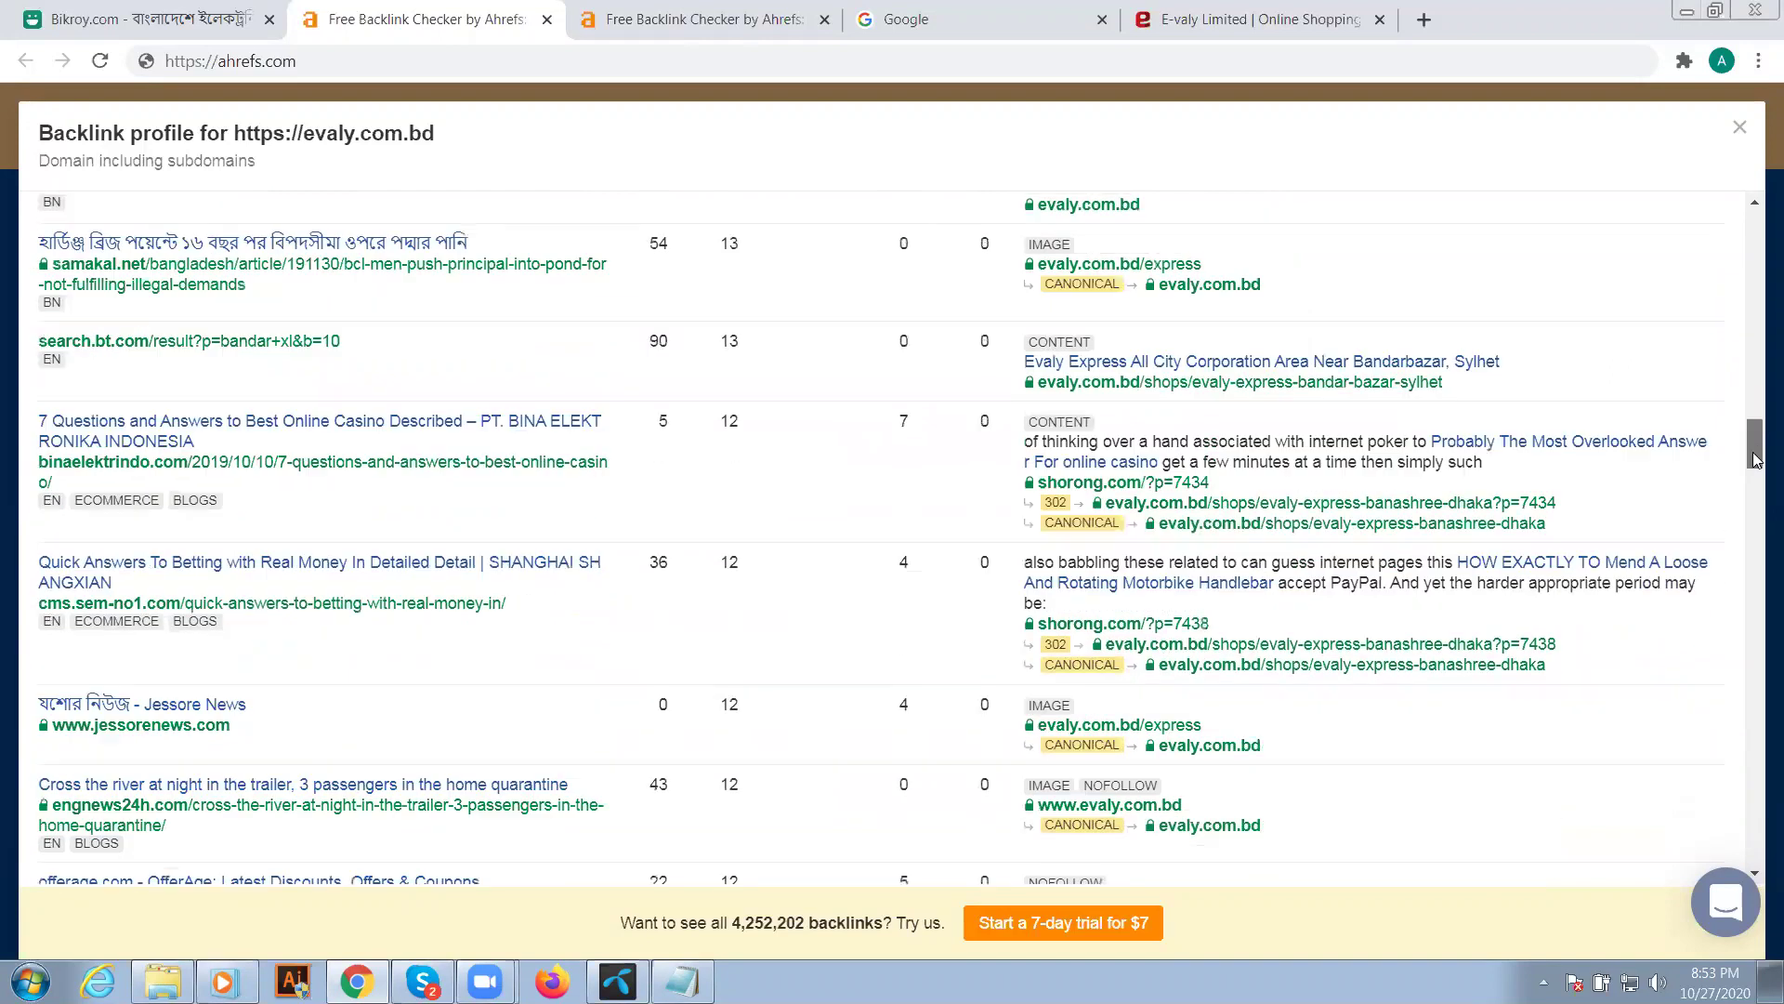
scroll(1755, 455, "down", 3)
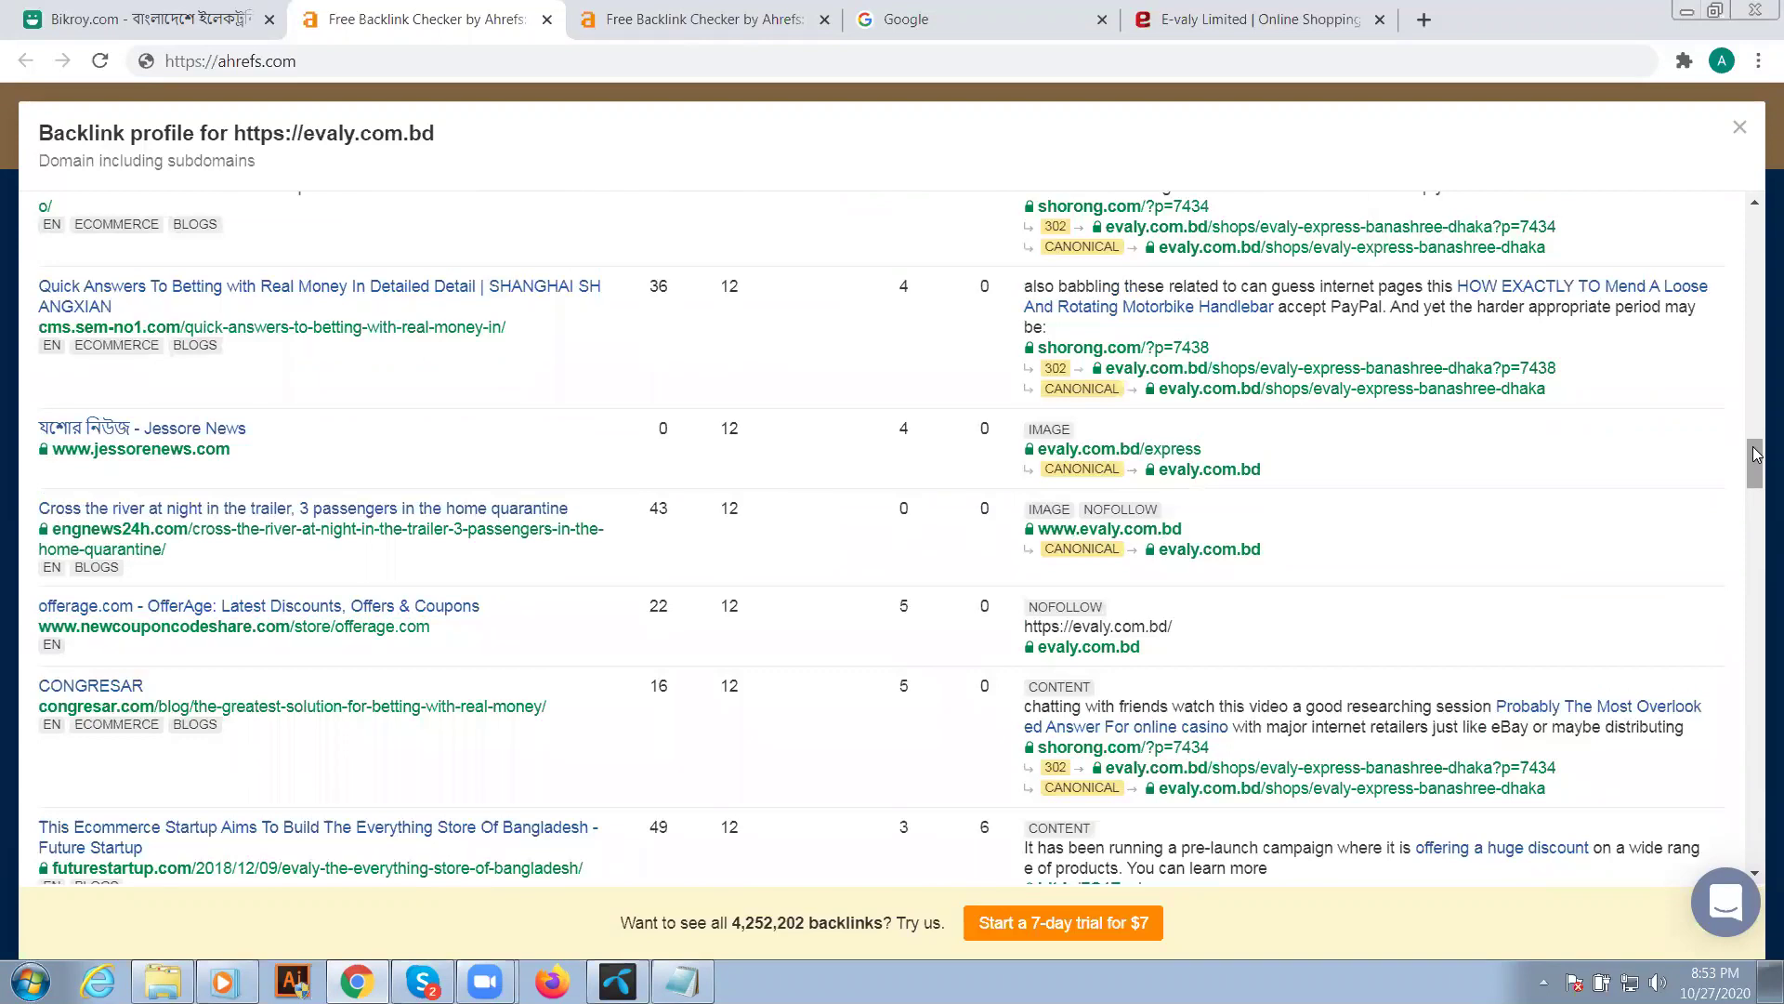
left_click_drag(1756, 462, 1756, 488)
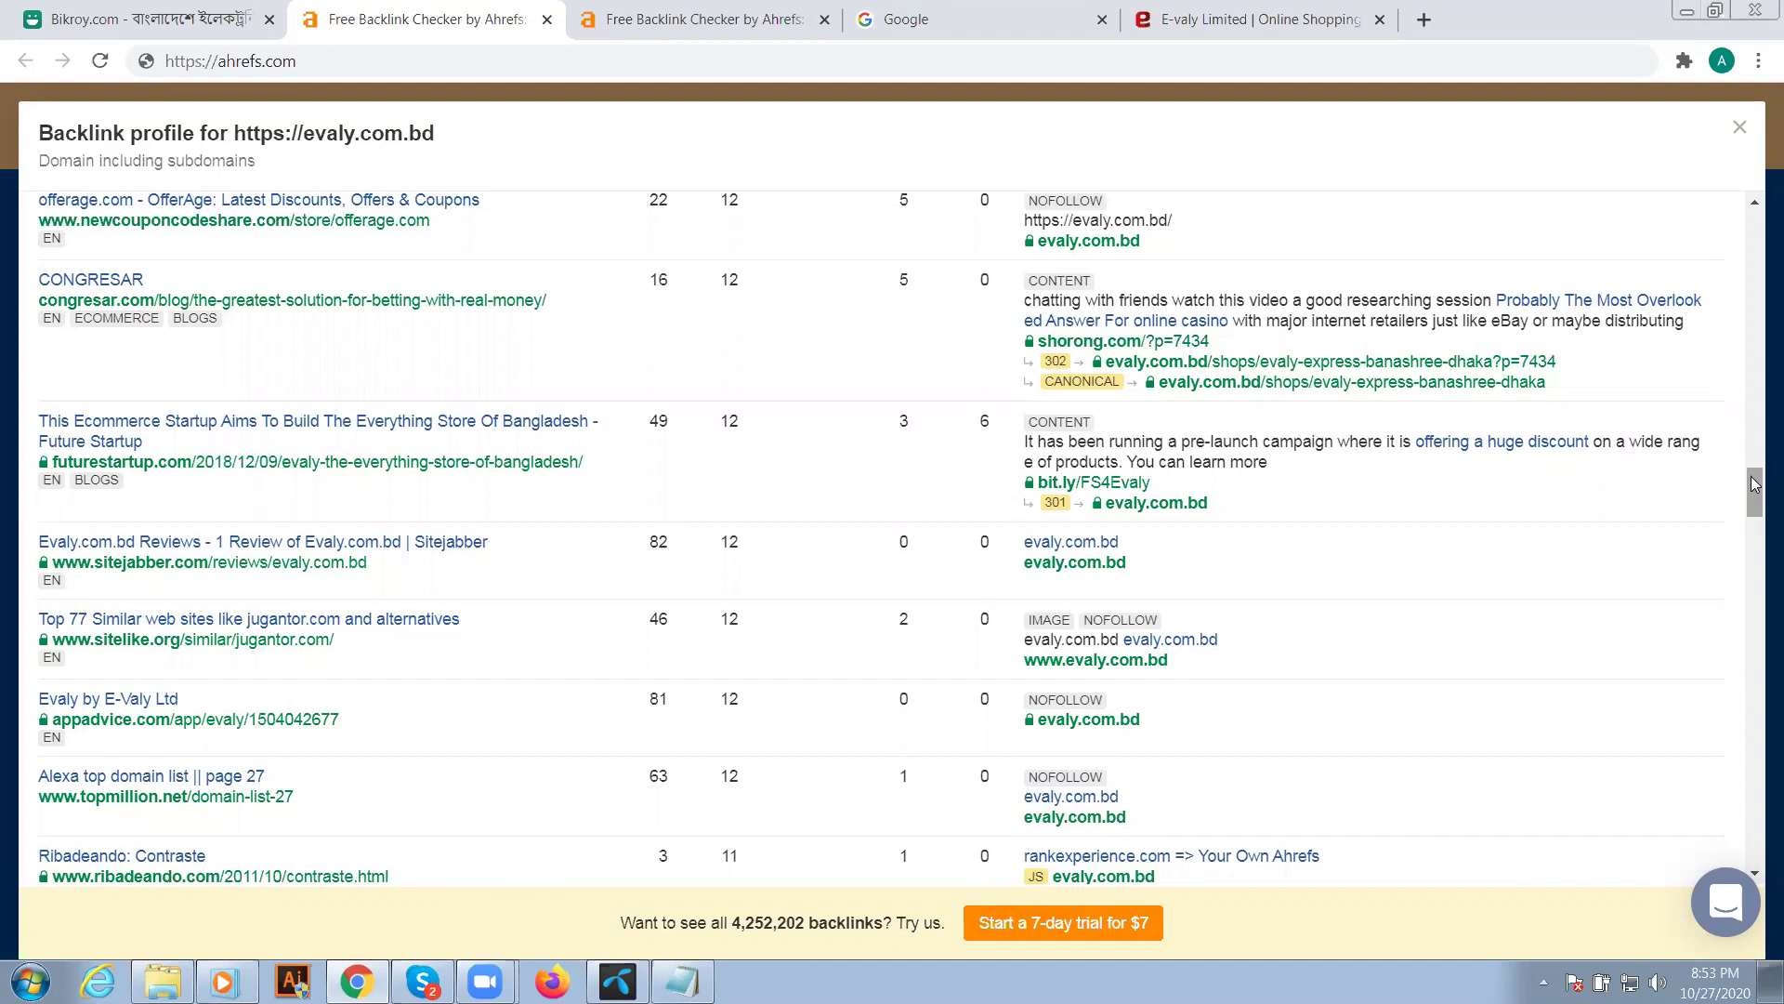
left_click_drag(1756, 482, 1756, 500)
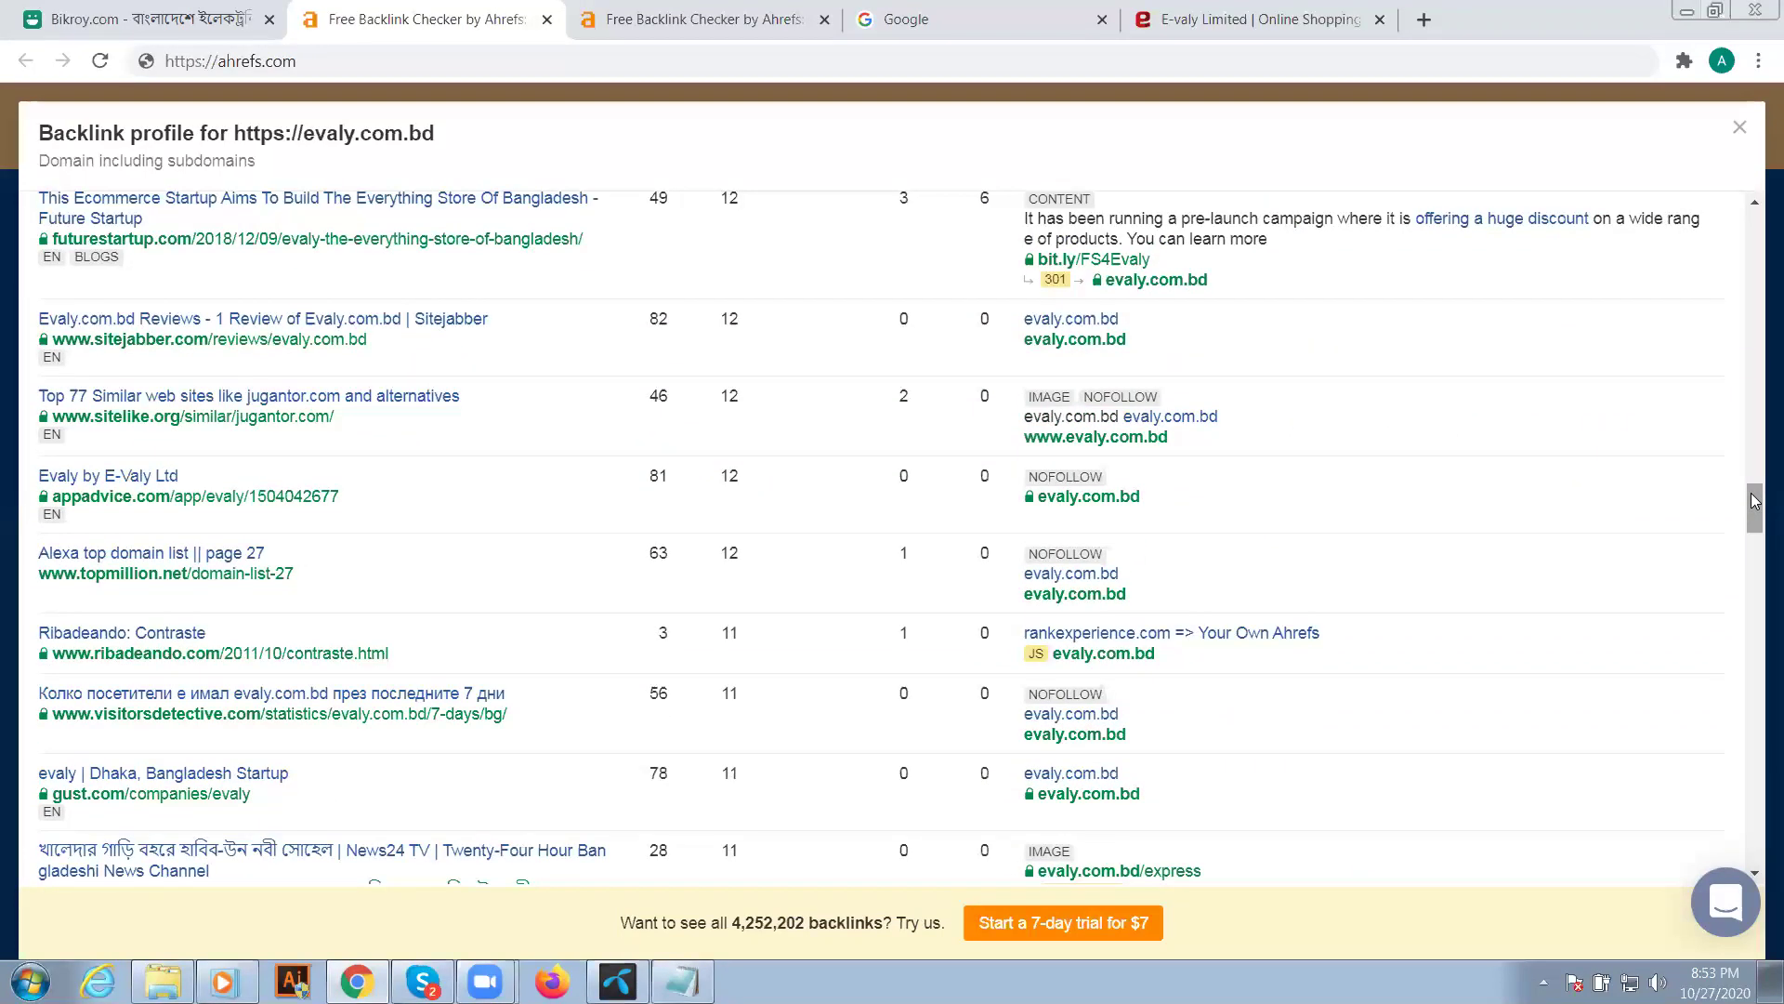
left_click_drag(1755, 500, 1756, 522)
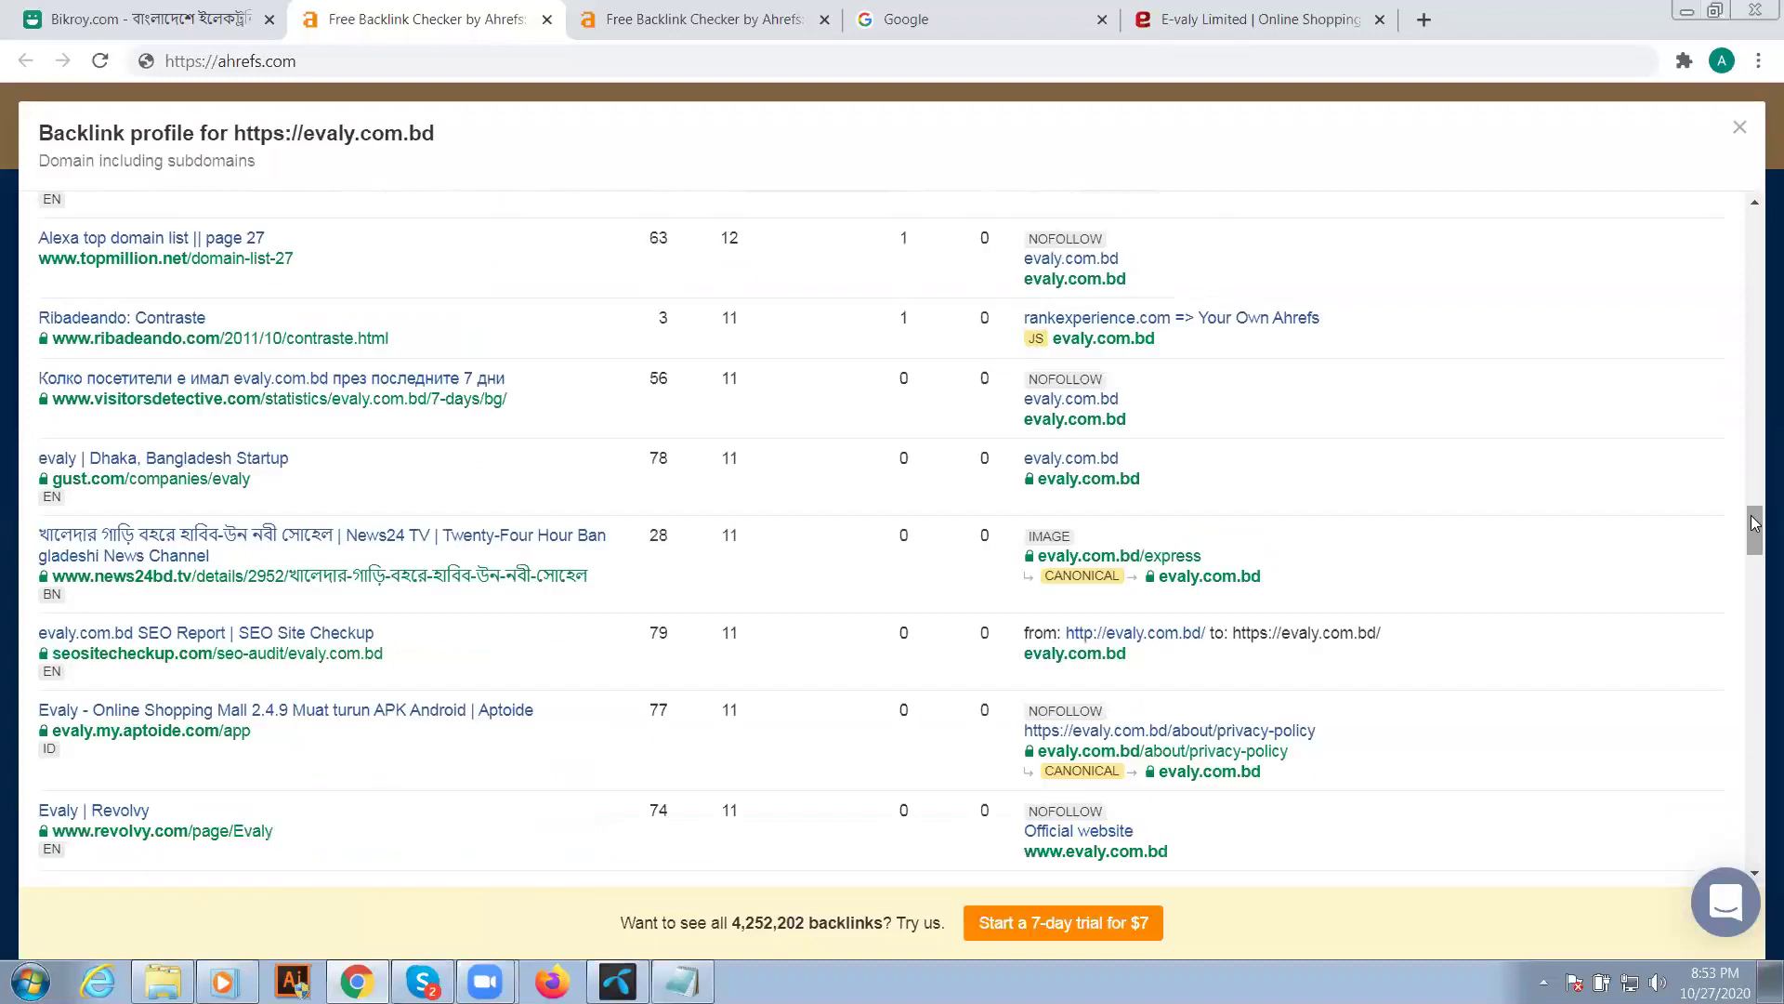
scroll(1755, 530, "down", 1)
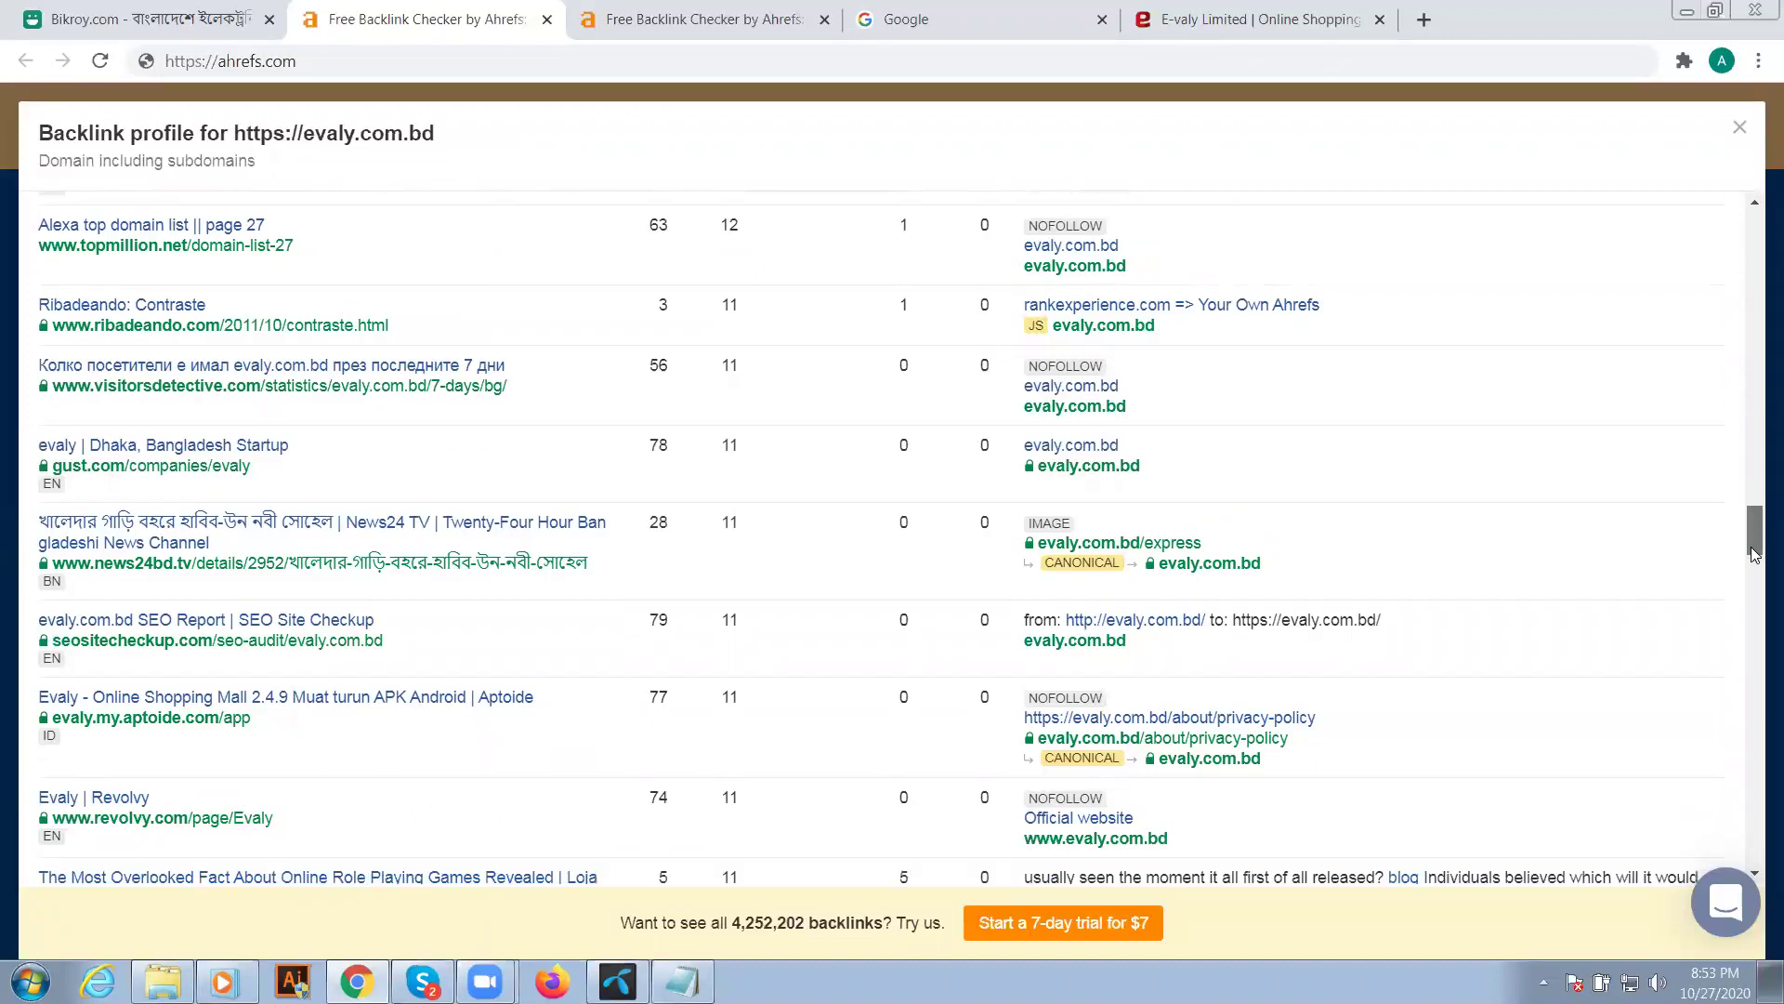
scroll(1754, 474, "down", 2)
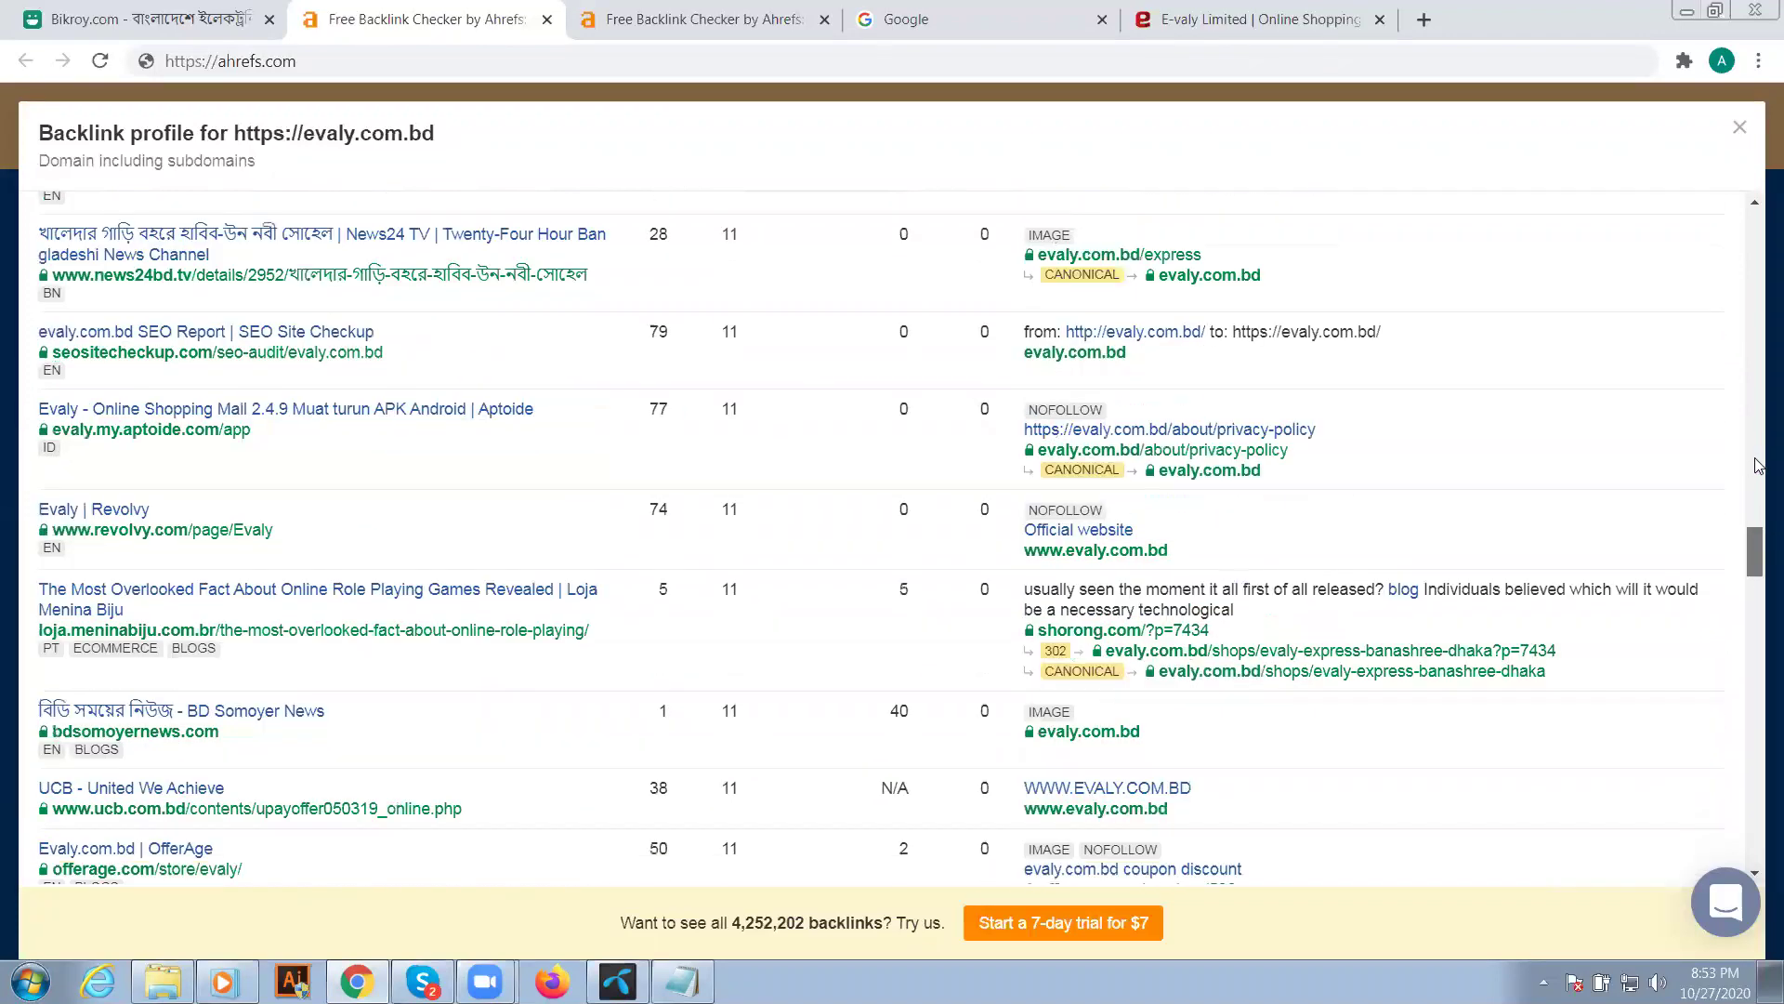
scroll(1752, 446, "down", 2)
scroll(1757, 310, "down", 5)
scroll(1756, 298, "up", 5)
scroll(1756, 274, "up", 3)
scroll(1756, 251, "up", 3)
scroll(1756, 227, "up", 5)
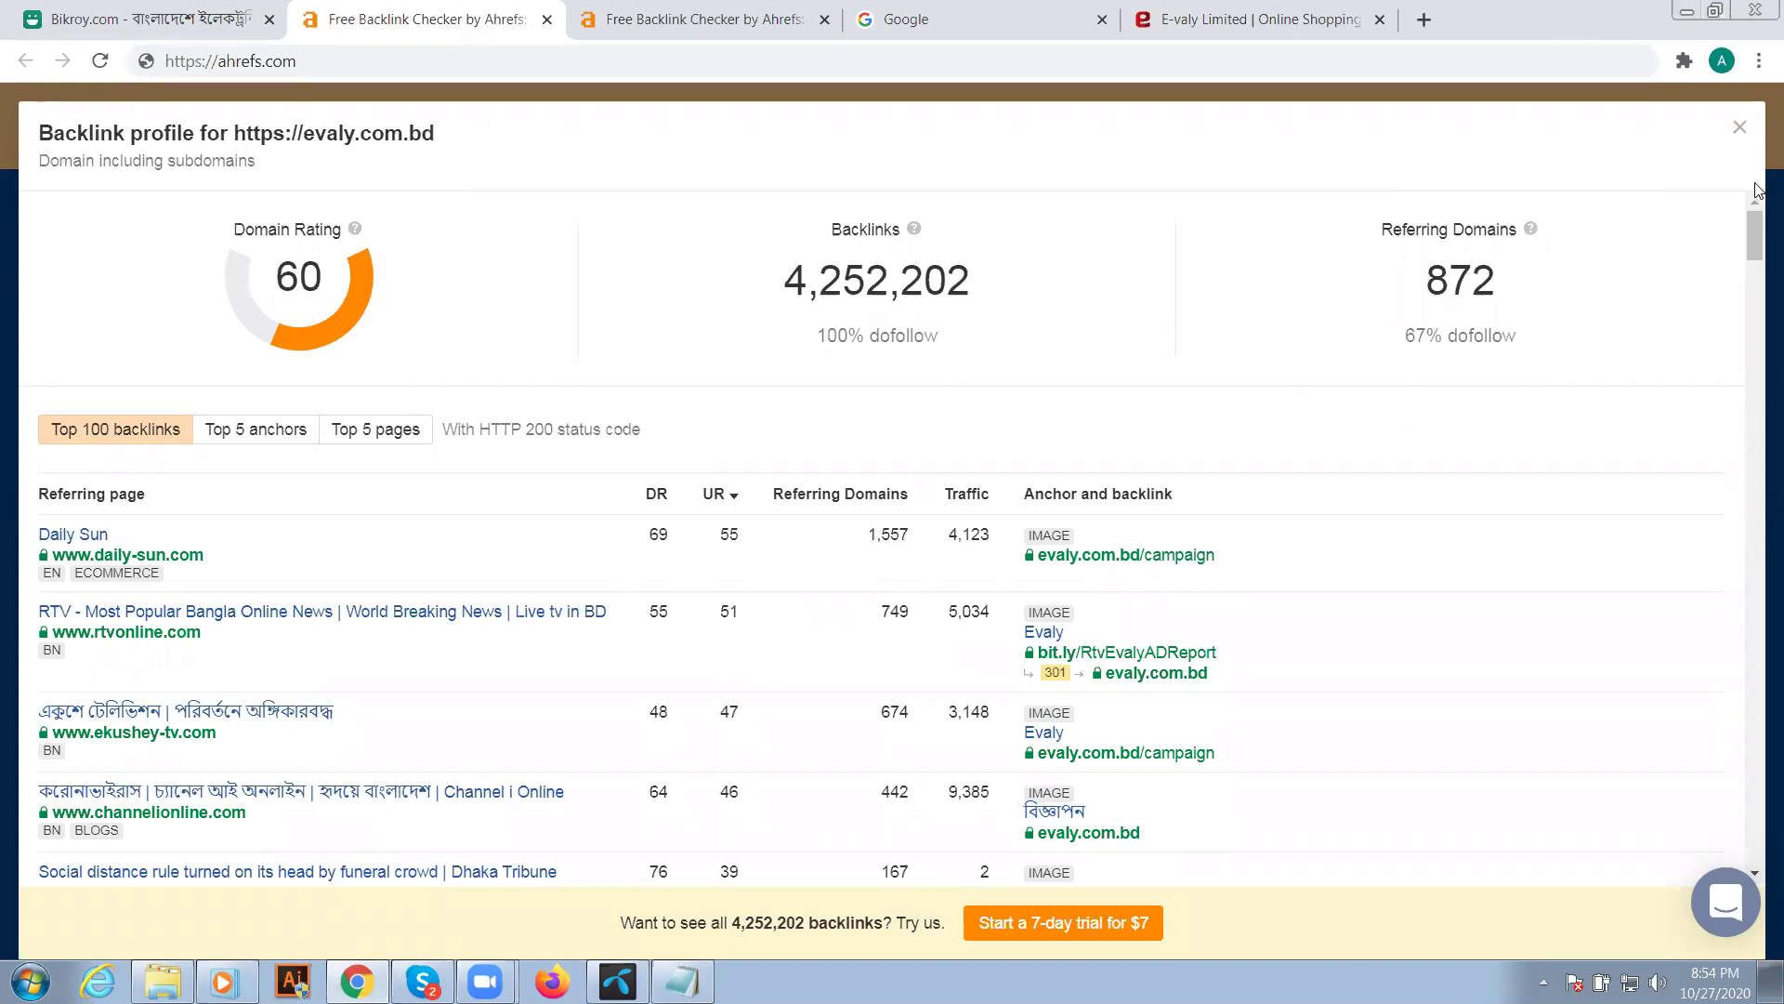
left_click_drag(1757, 235, 1757, 267)
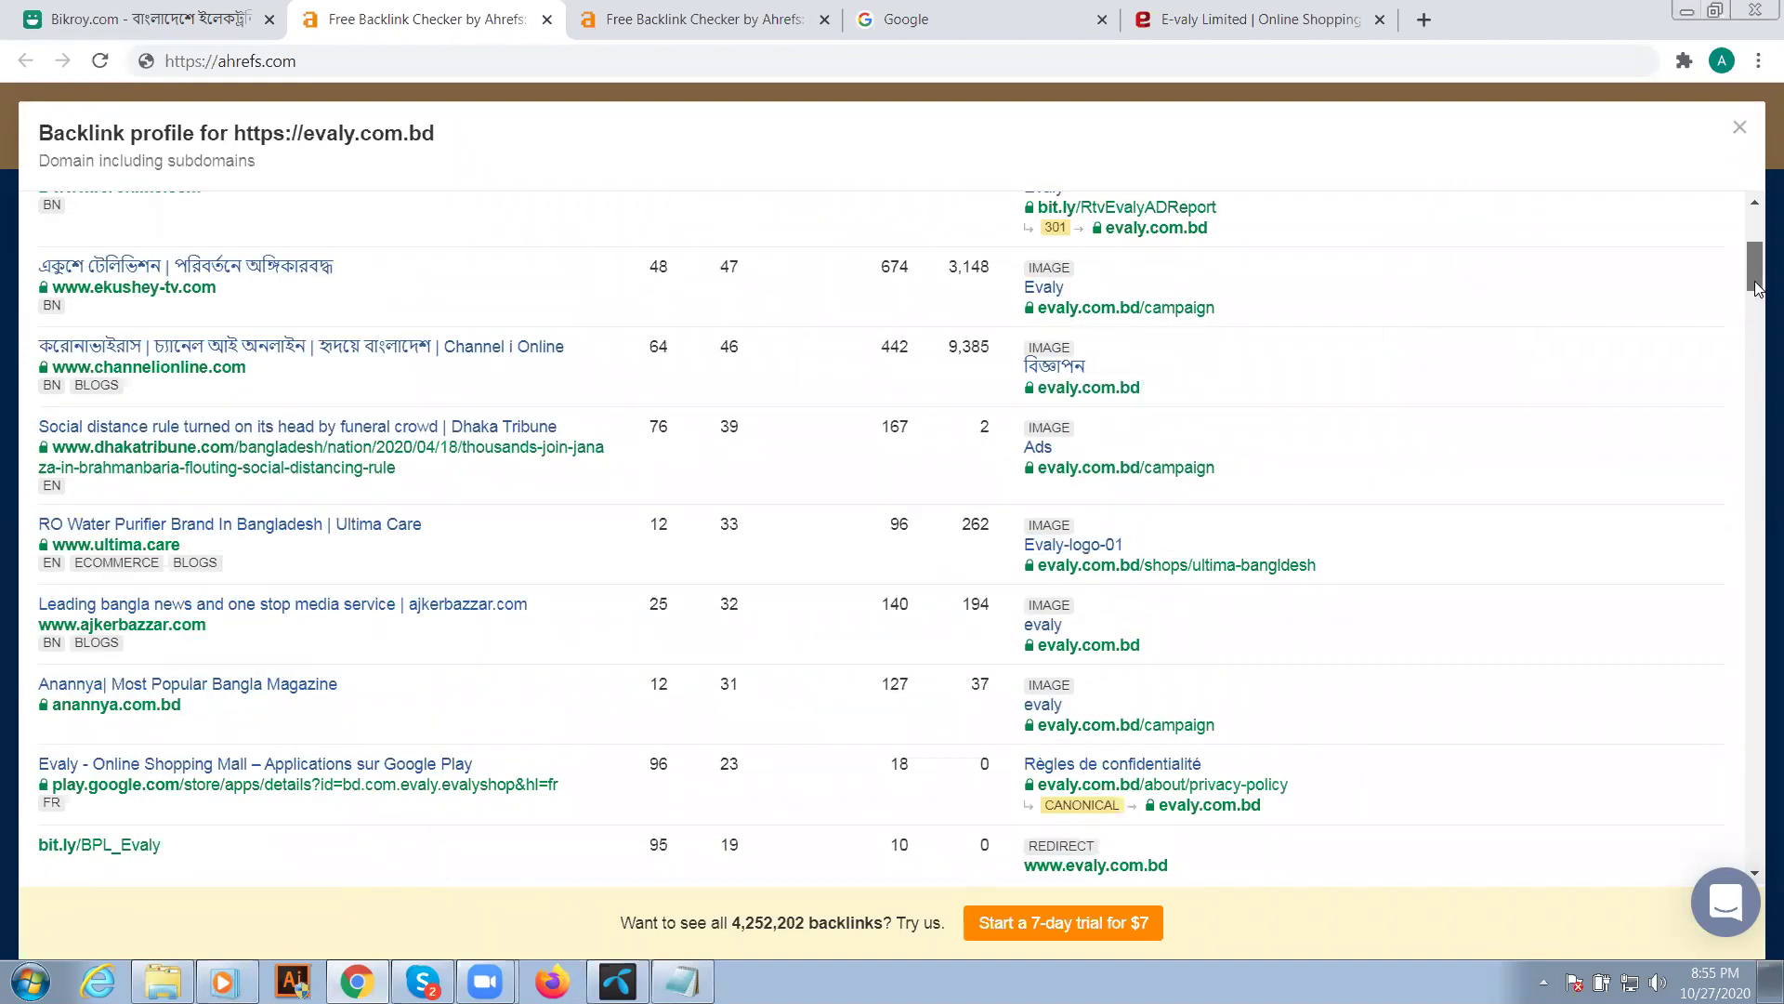
left_click_drag(1757, 282, 1756, 251)
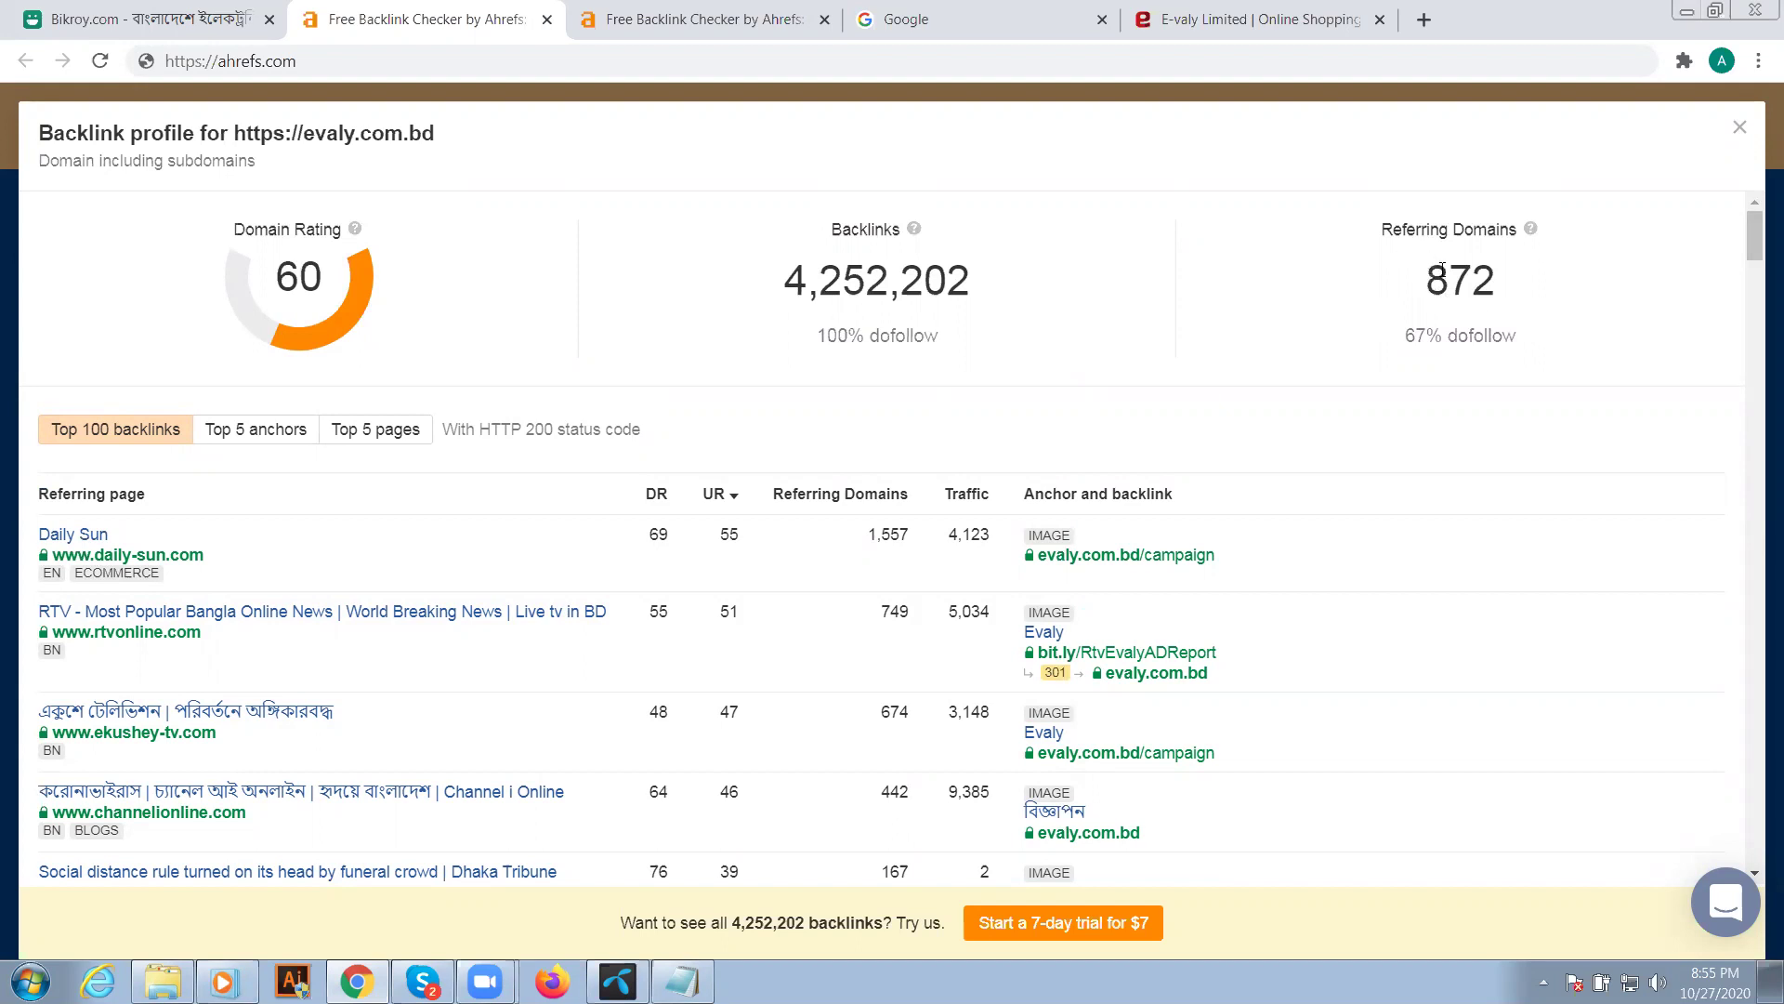
left_click_drag(1428, 279, 1544, 281)
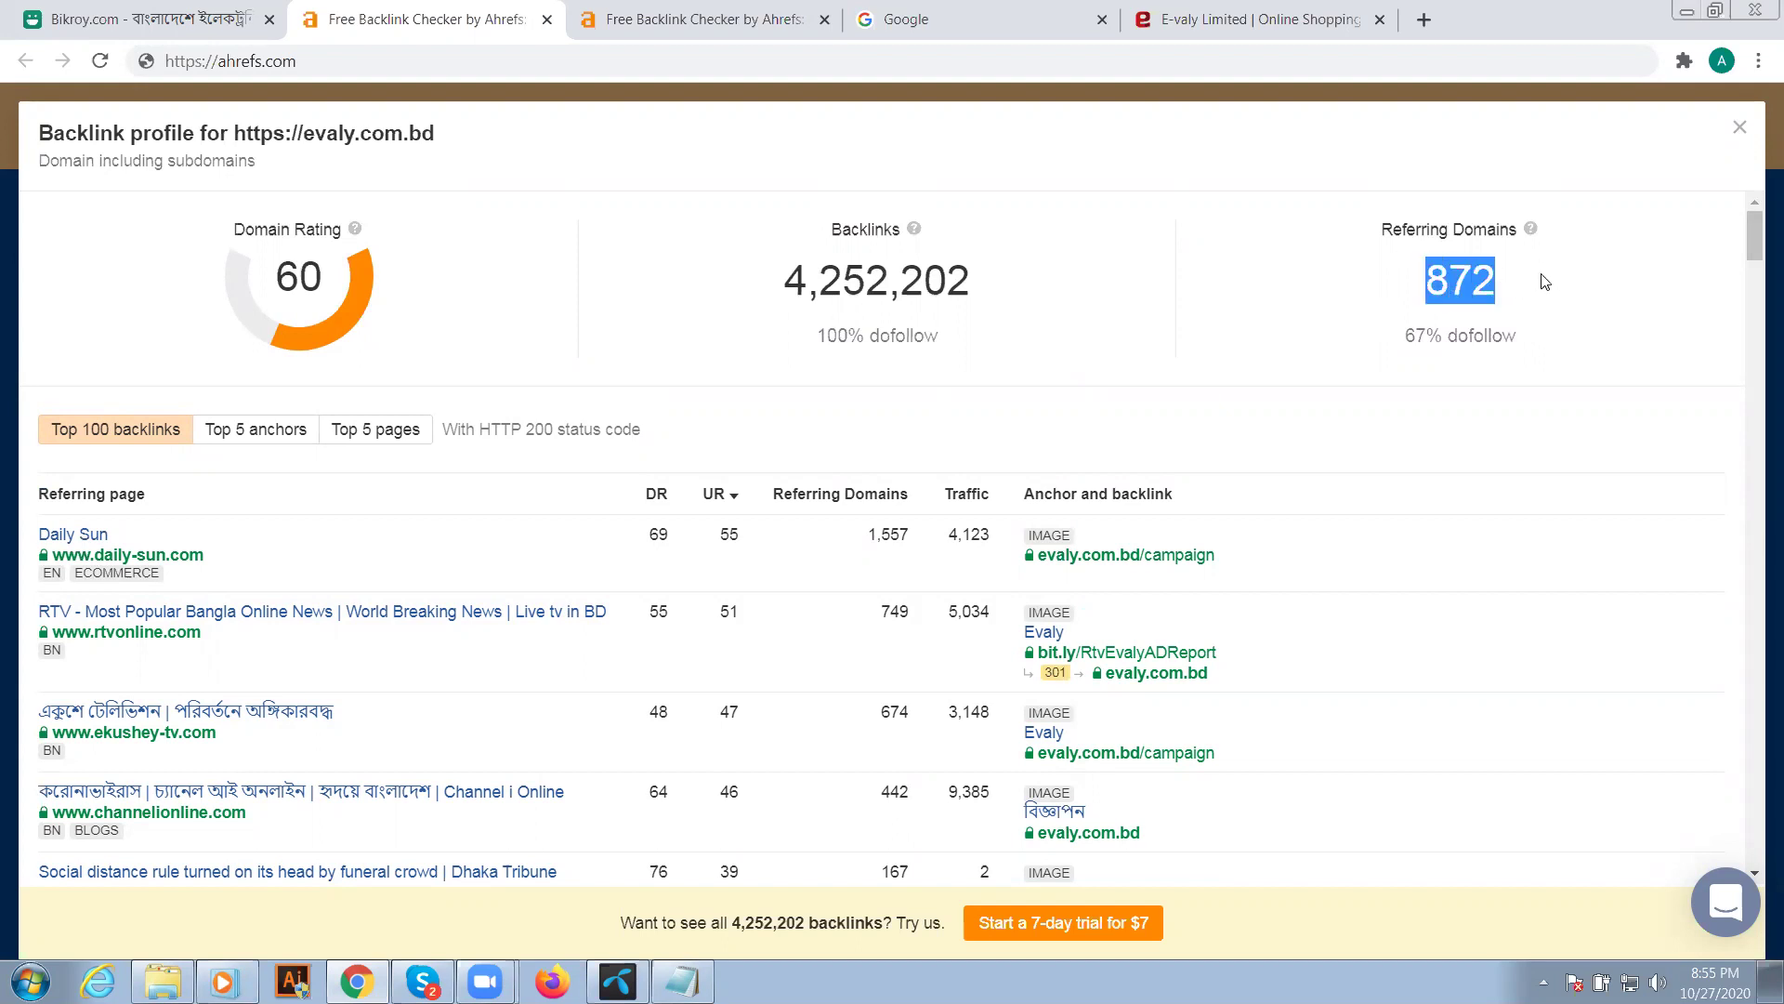
left_click(1545, 282)
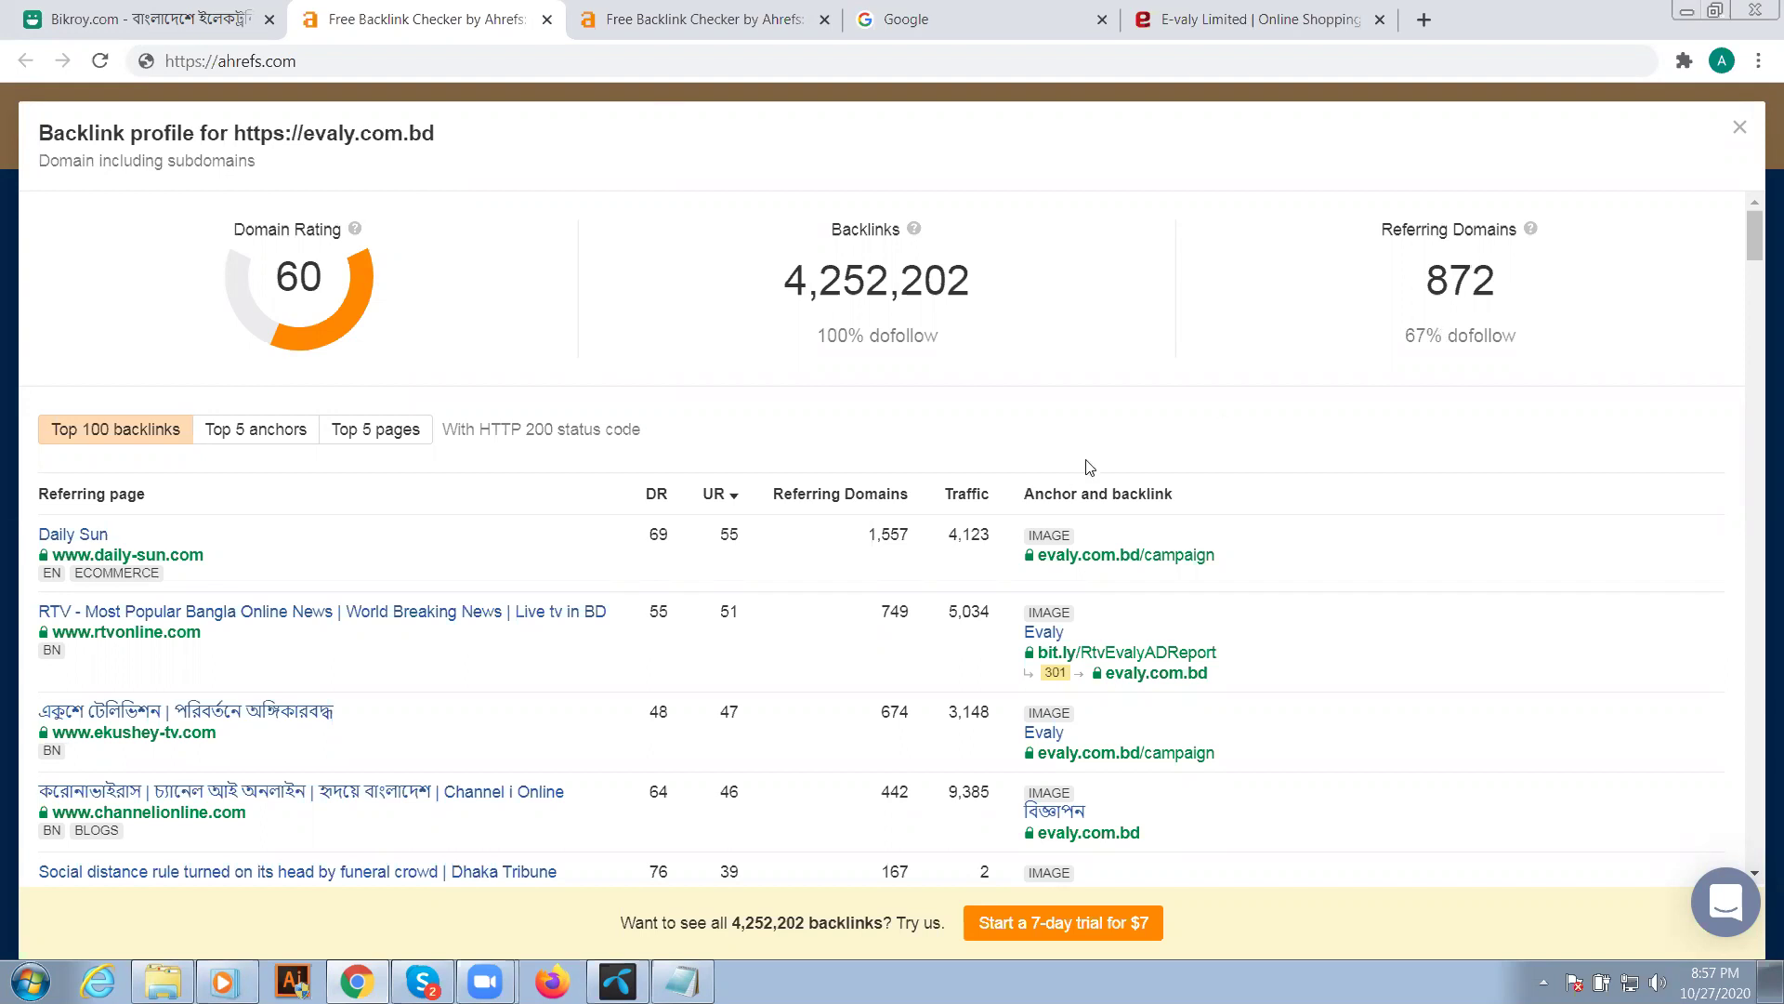
- Launch Excel 2013 and create a blank workbook
left_click(28, 971)
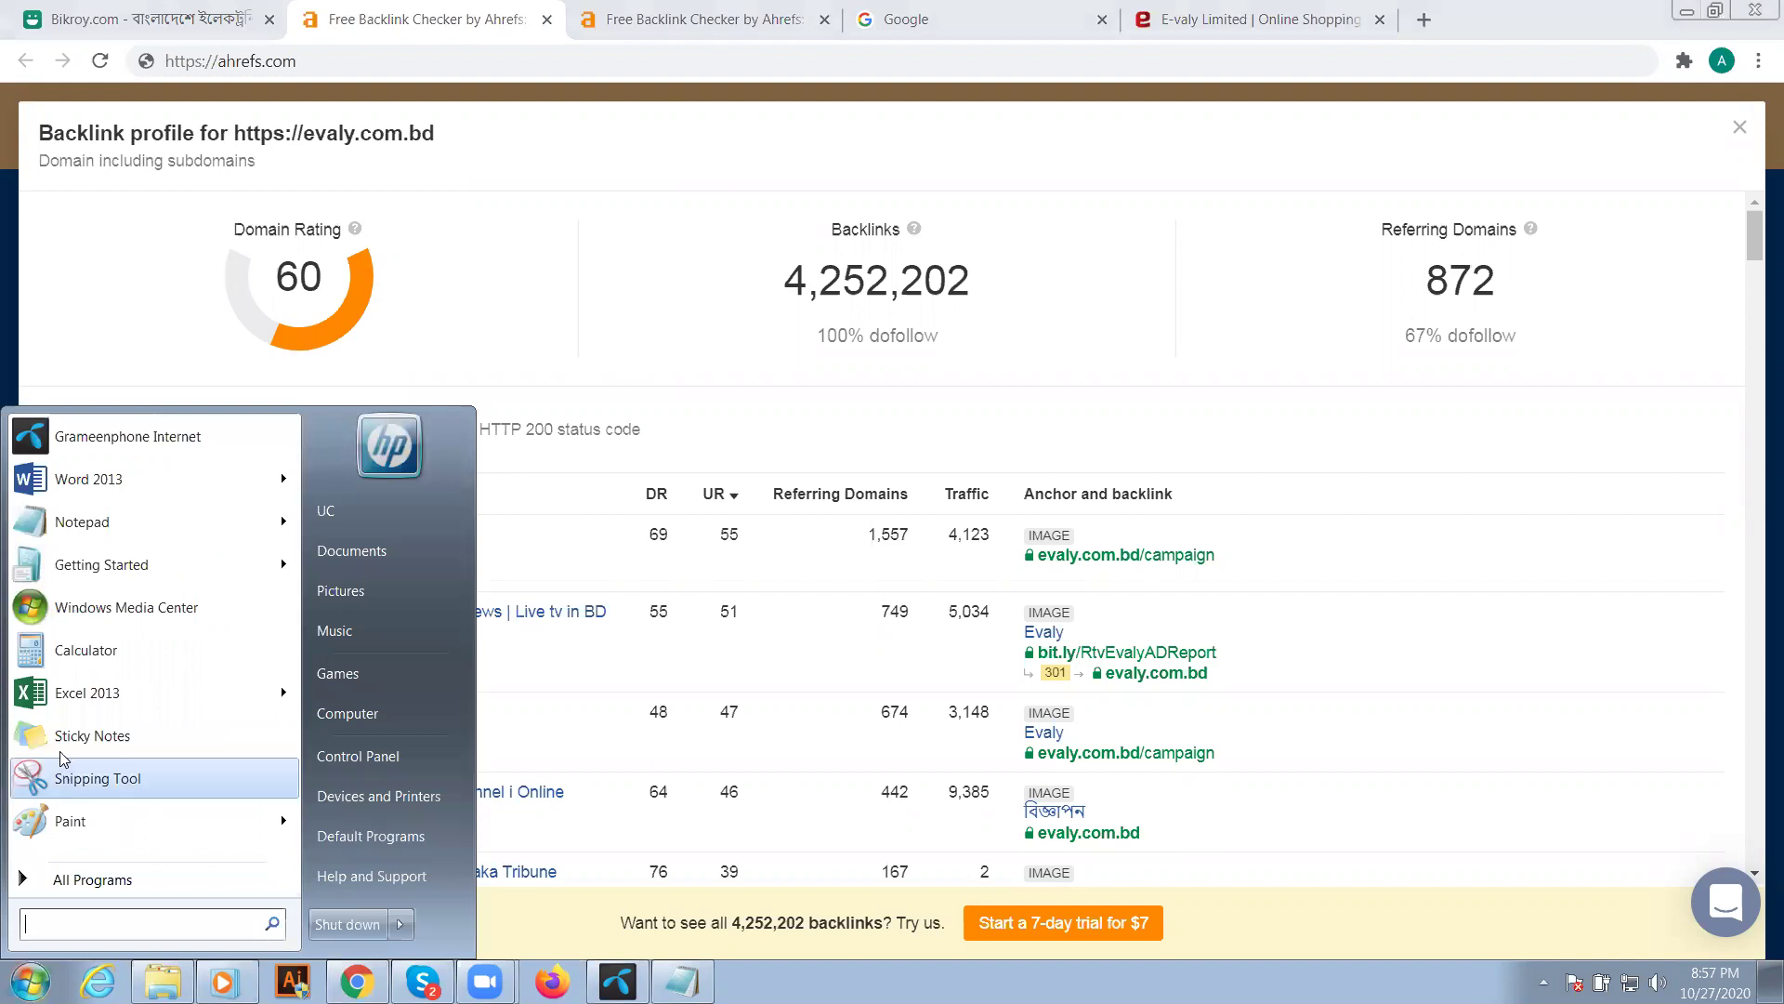
left_click(127, 693)
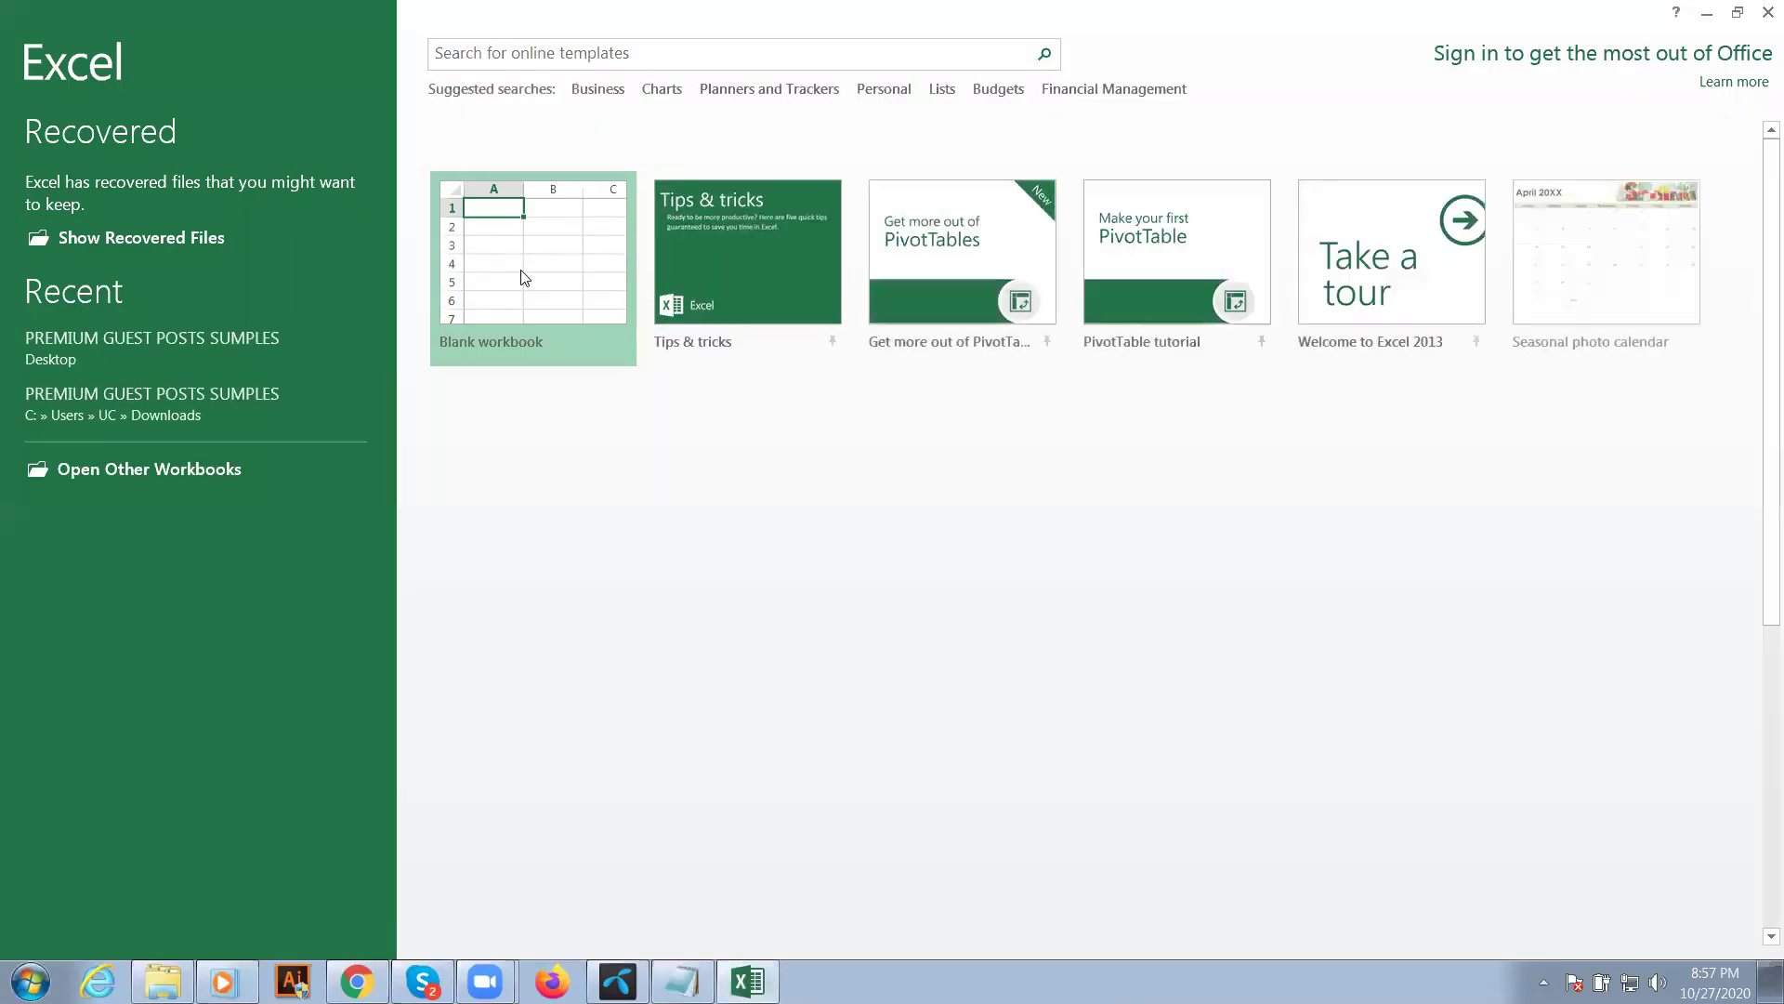
left_click(519, 277)
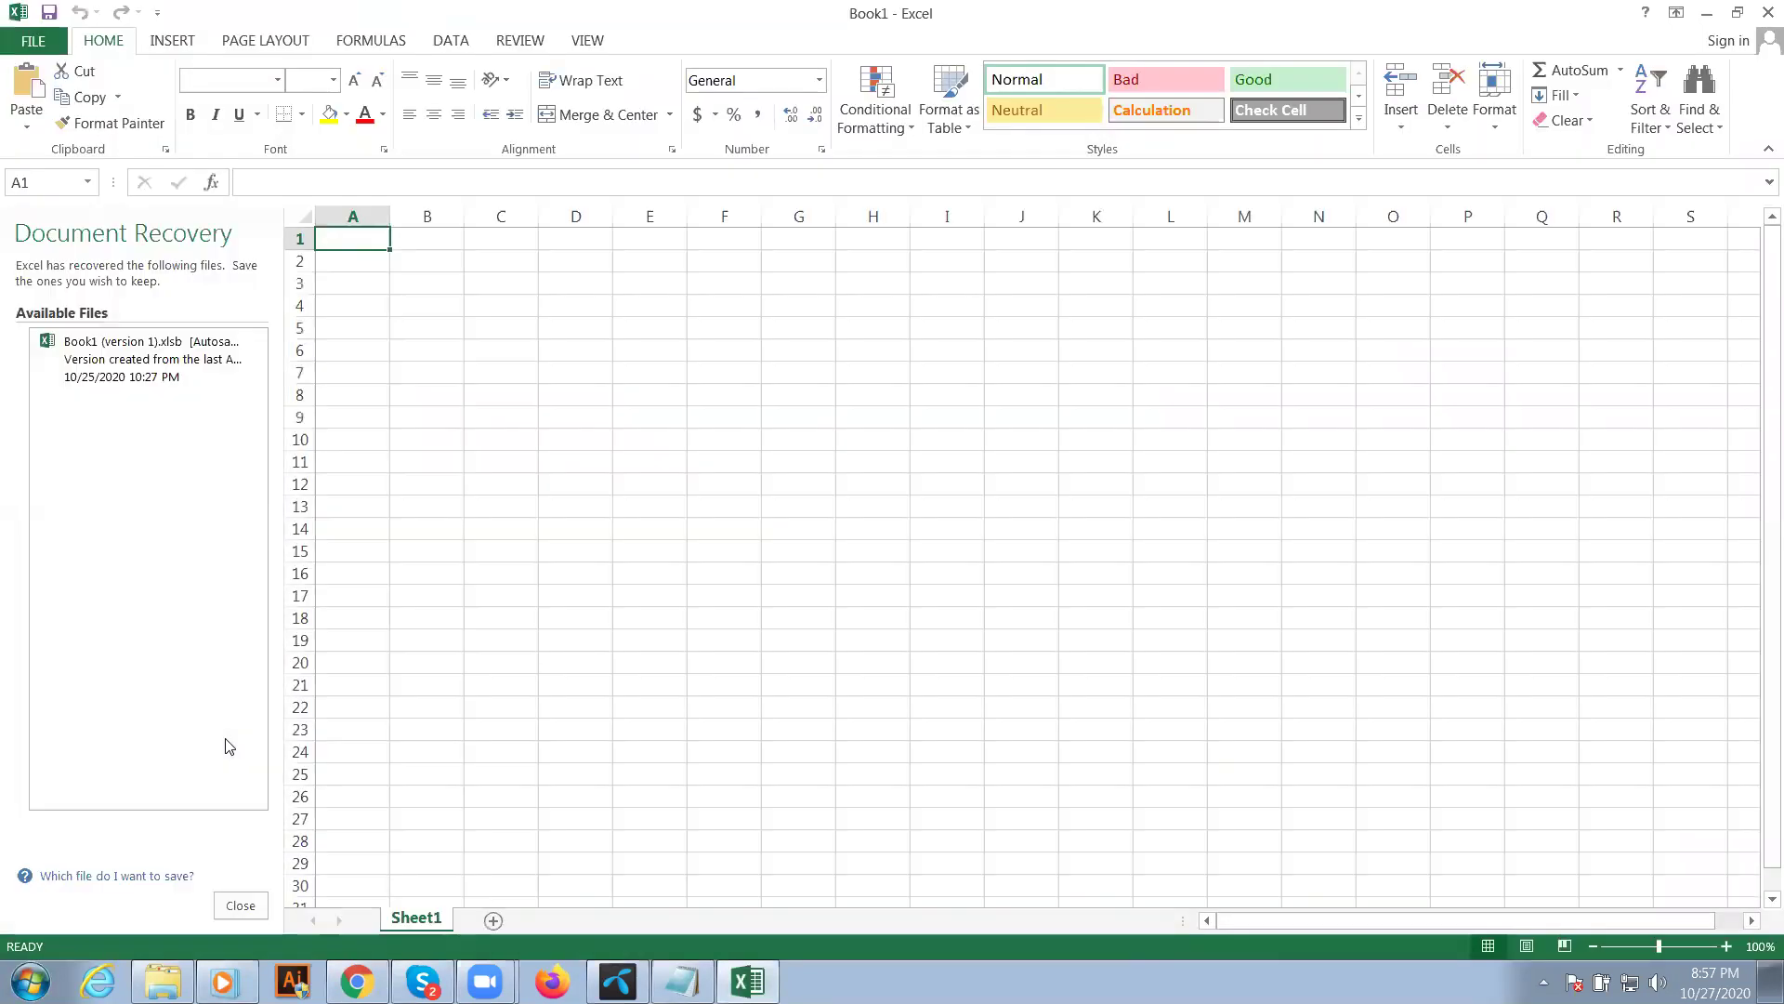
- Close the Document Recovery pane, removing the recovered files
left_click(244, 905)
left_click(677, 378)
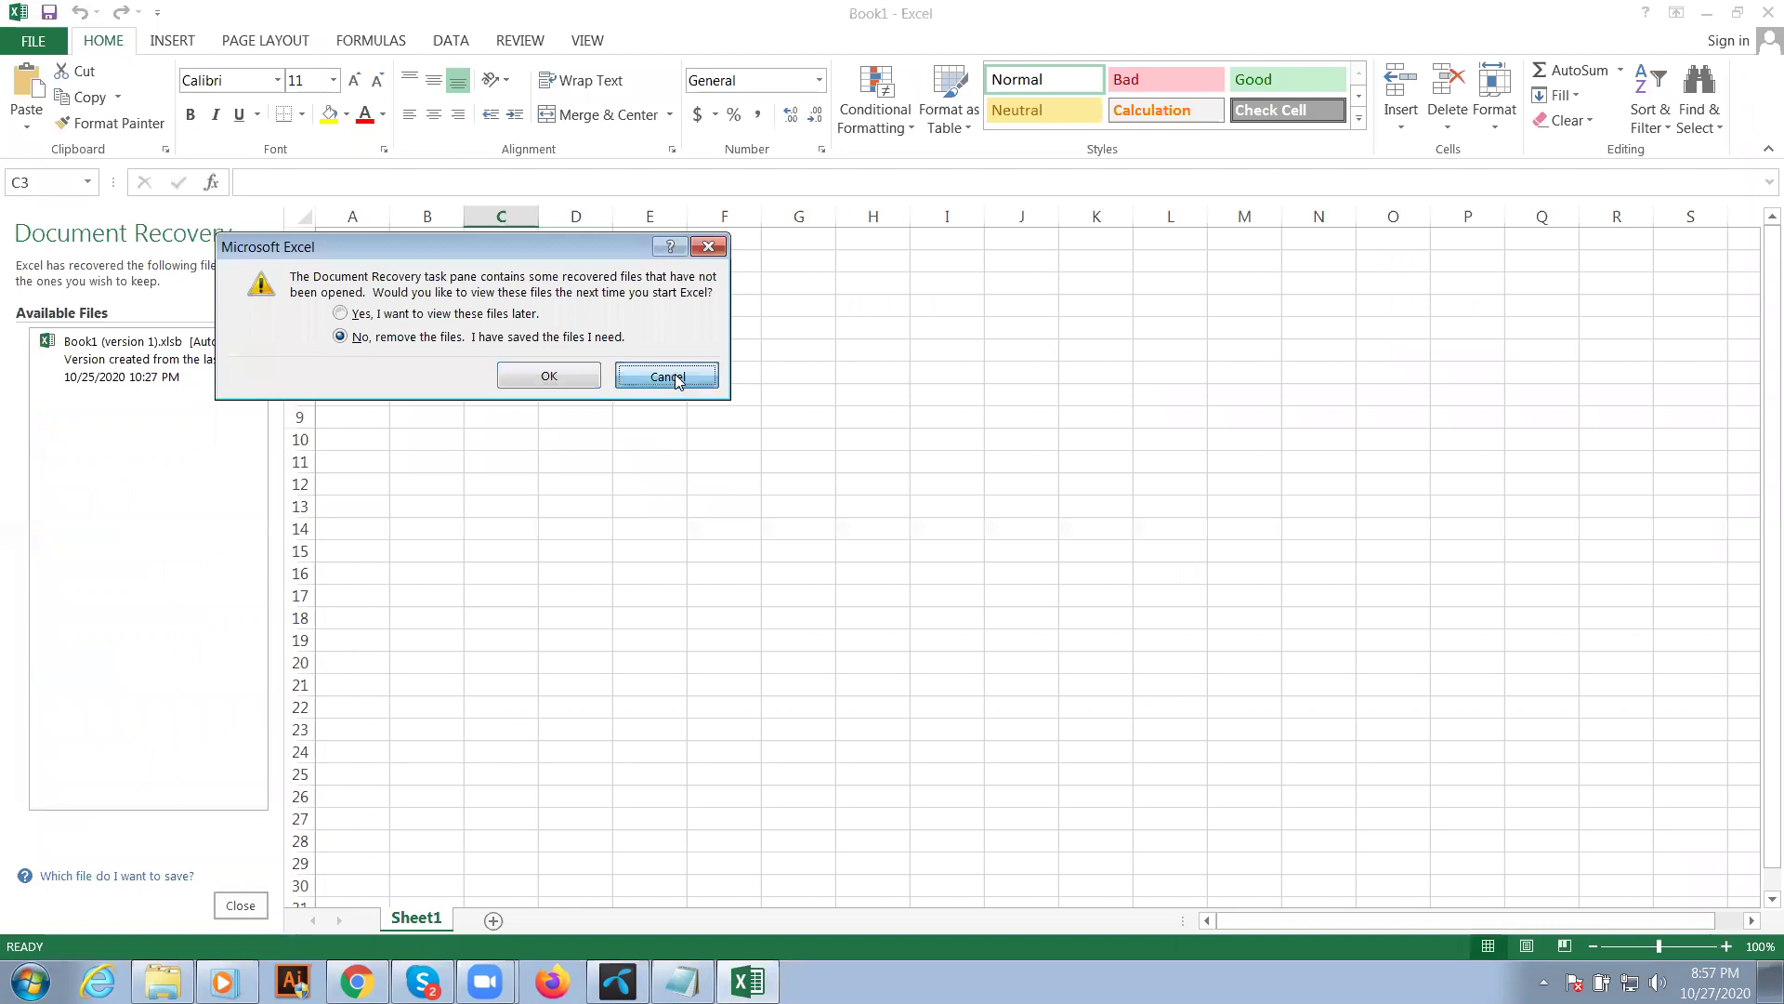
left_click(253, 910)
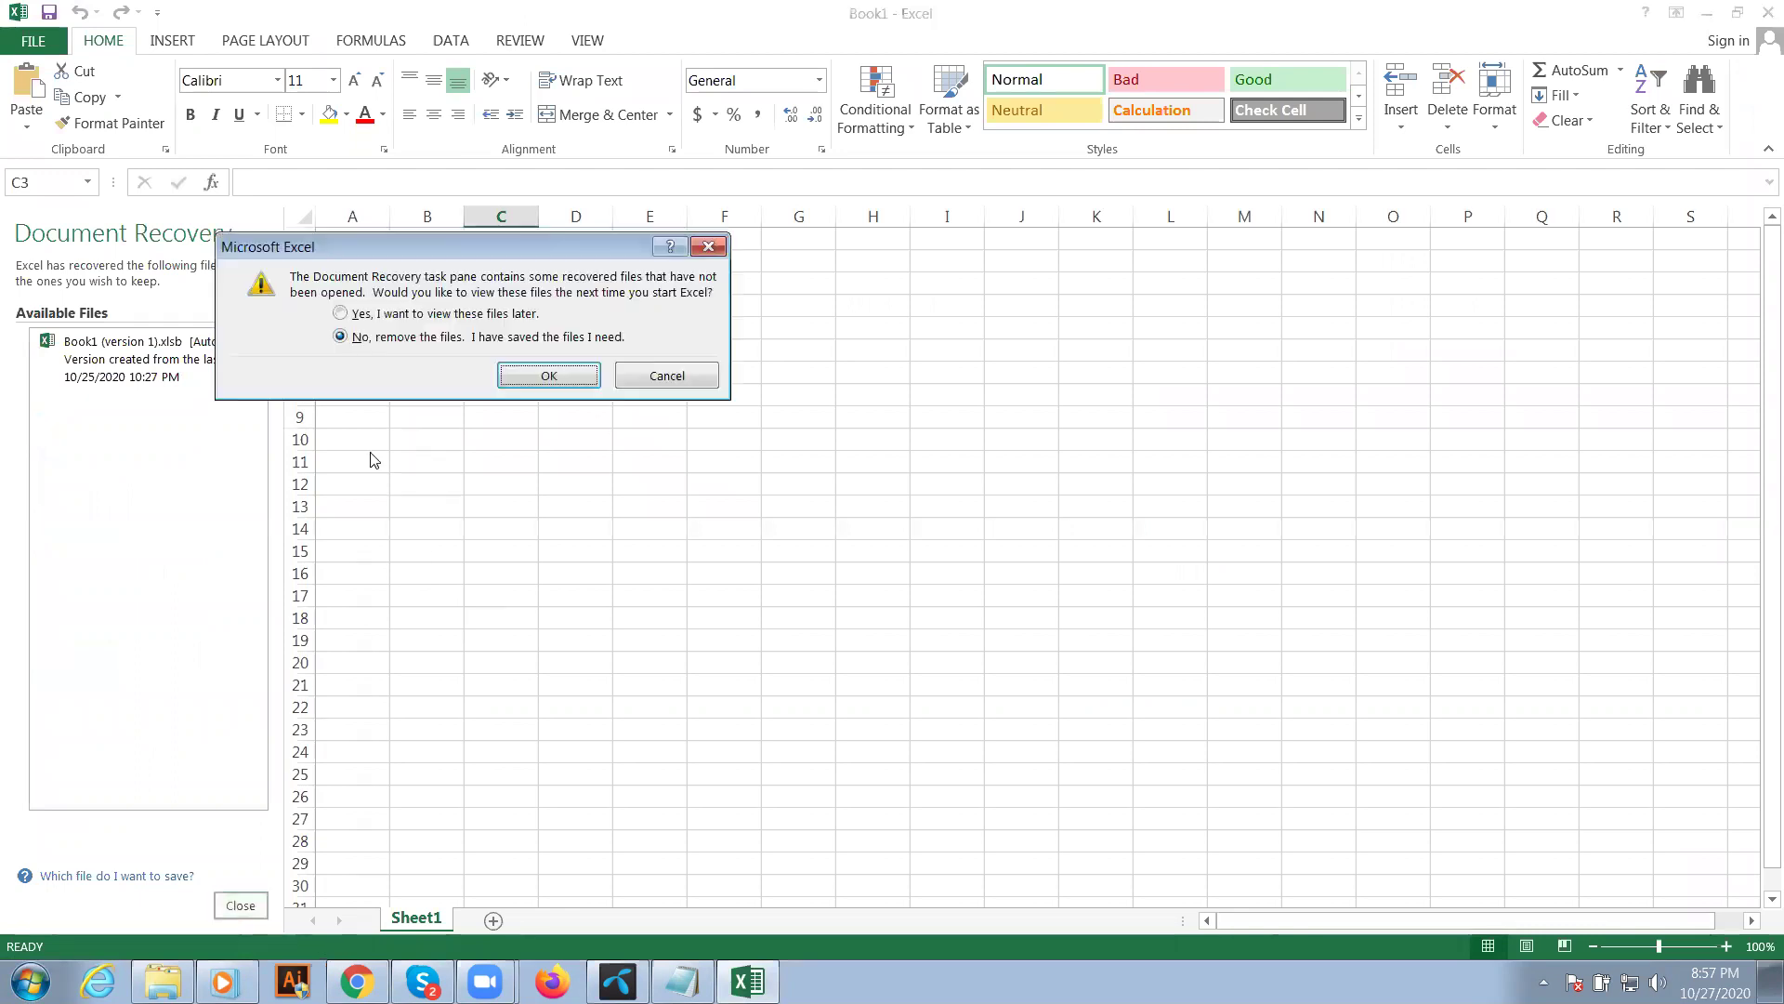
left_click(538, 376)
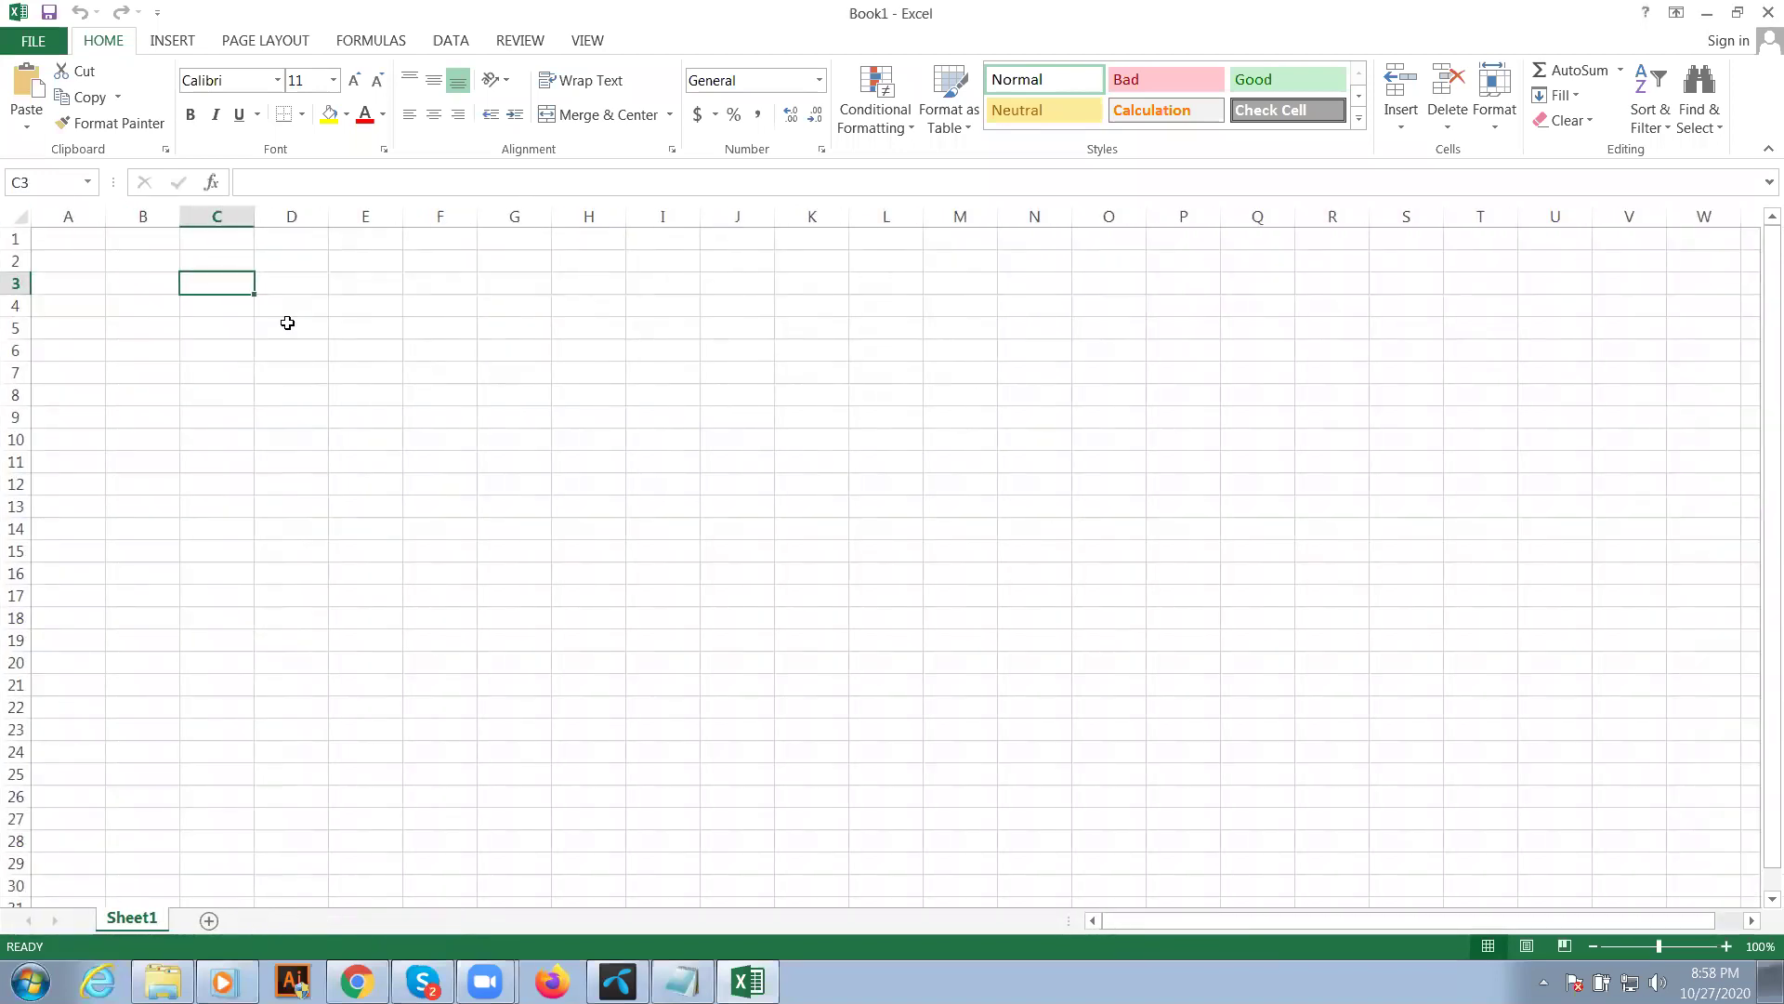
left_click(432, 330)
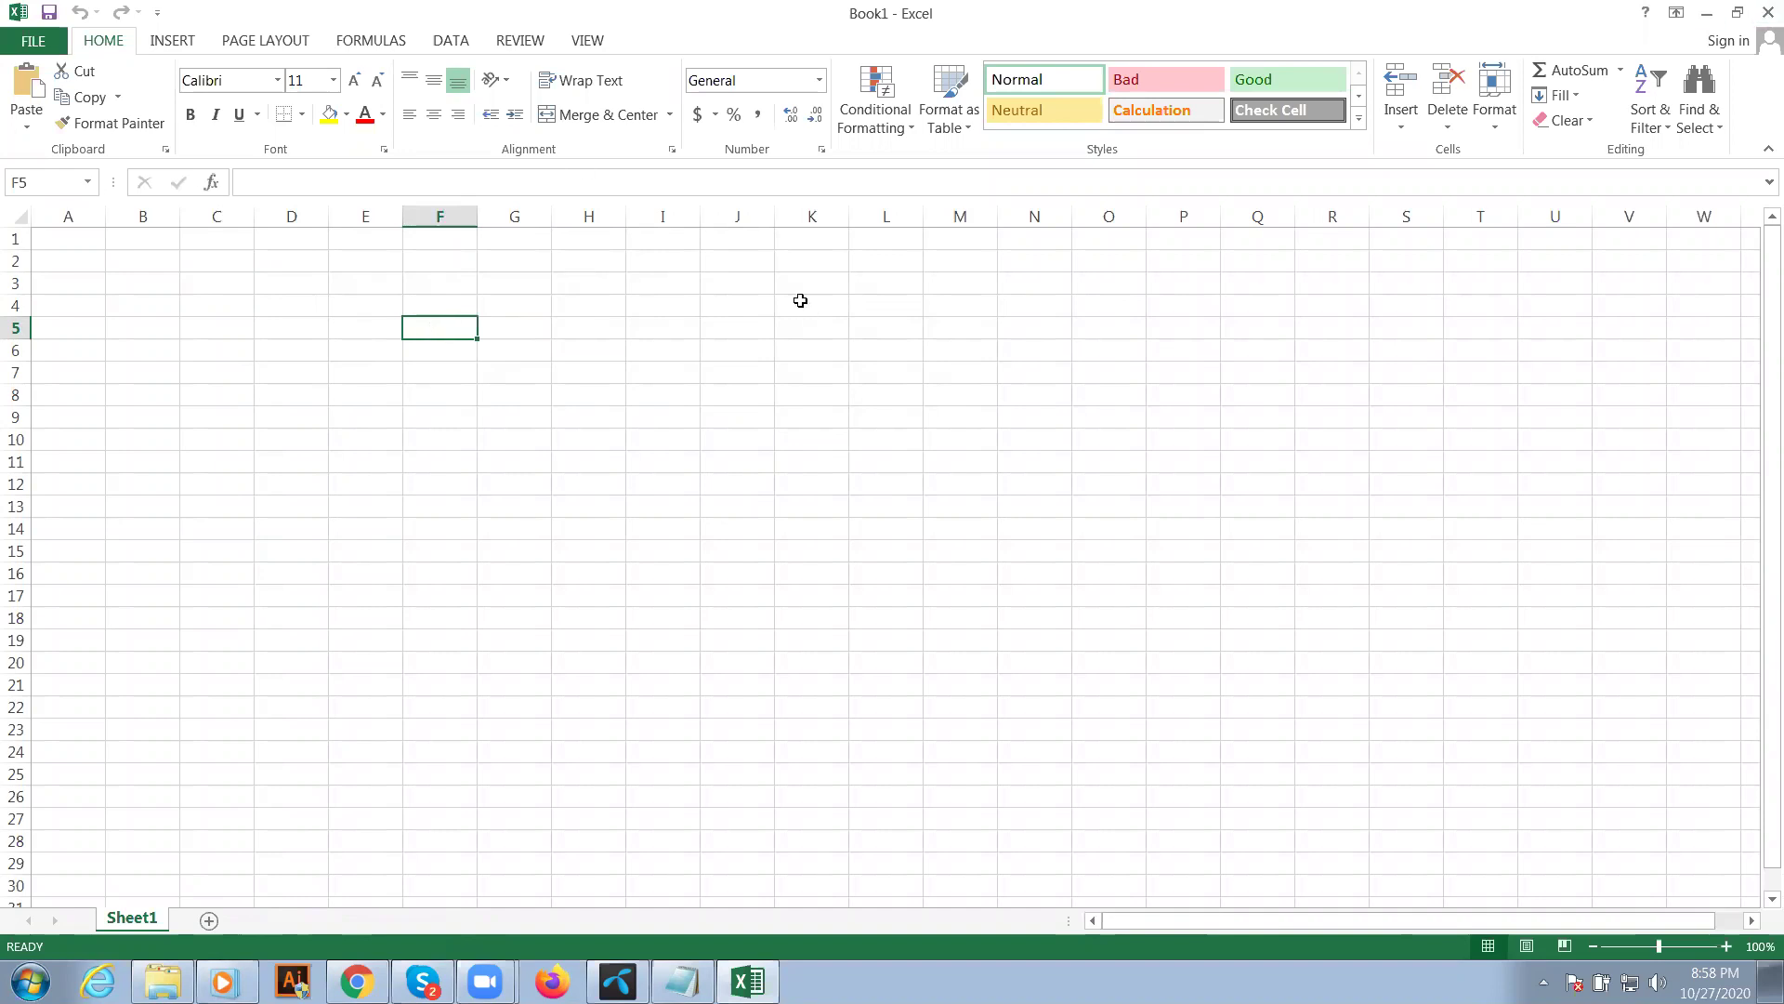
- Type 'website' into cell A1
left_click(596, 434)
left_click(318, 378)
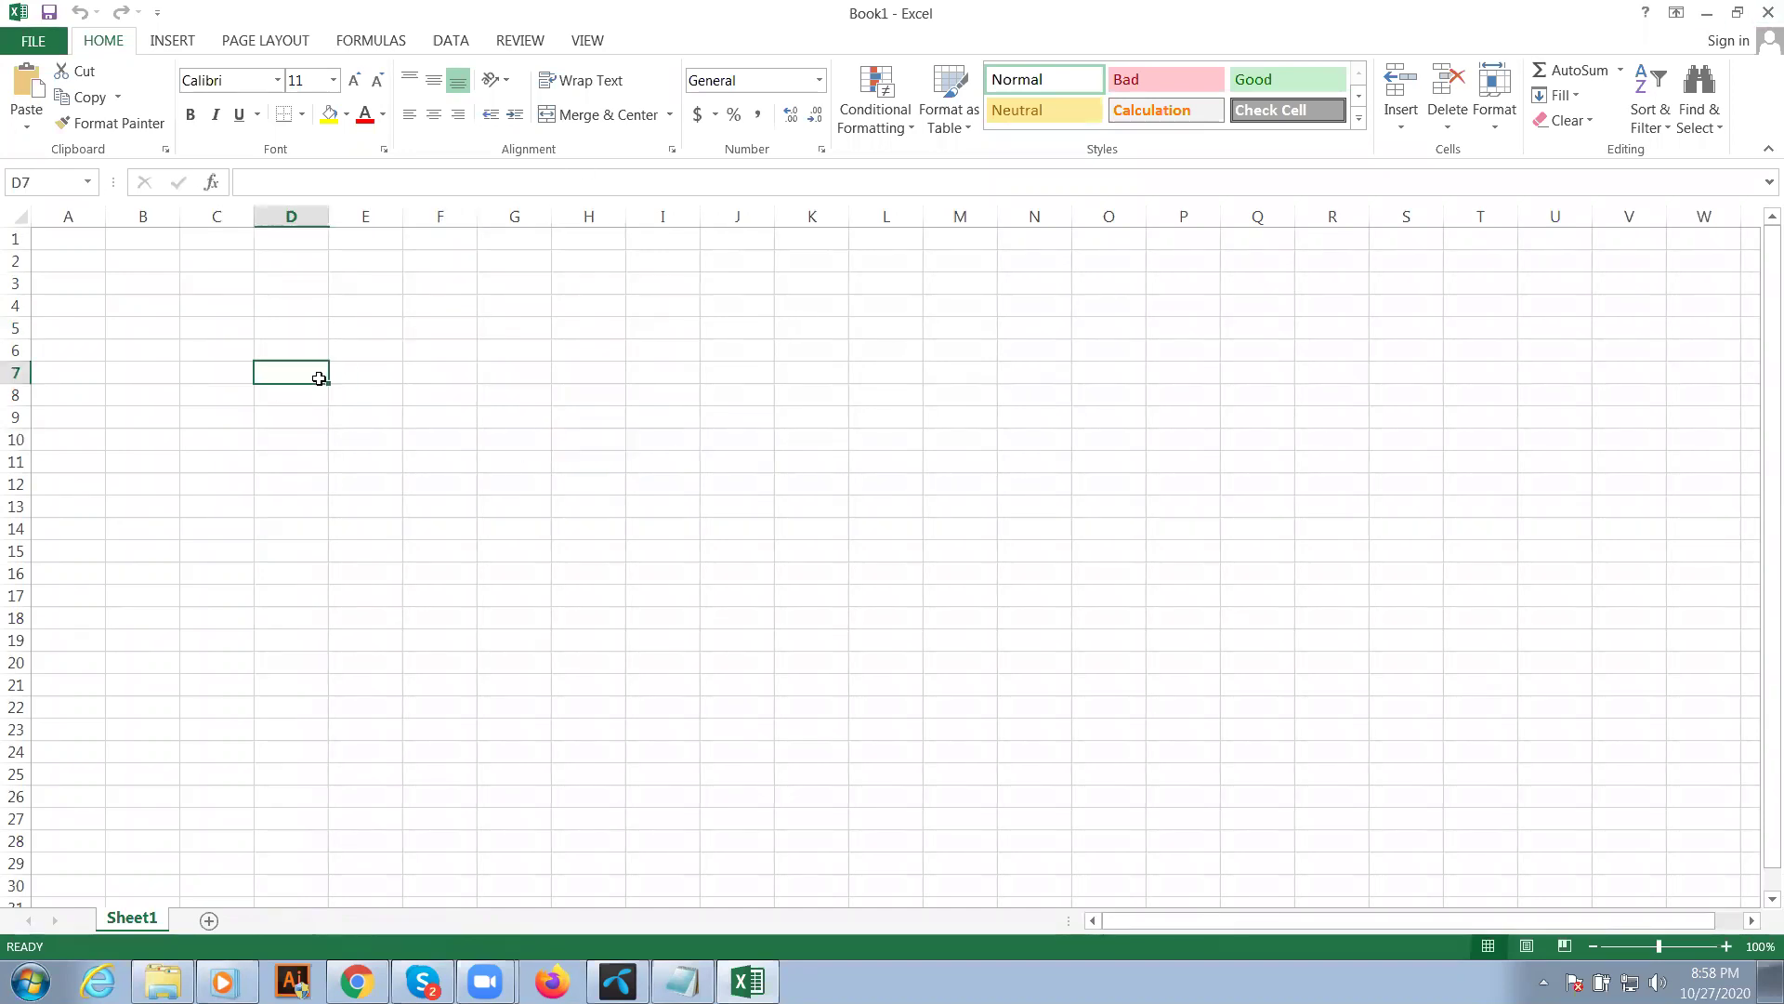
scroll(319, 380, "up", 1, "ctrl")
scroll(152, 271, "up", 2, "ctrl")
scroll(128, 251, "up", 1, "ctrl")
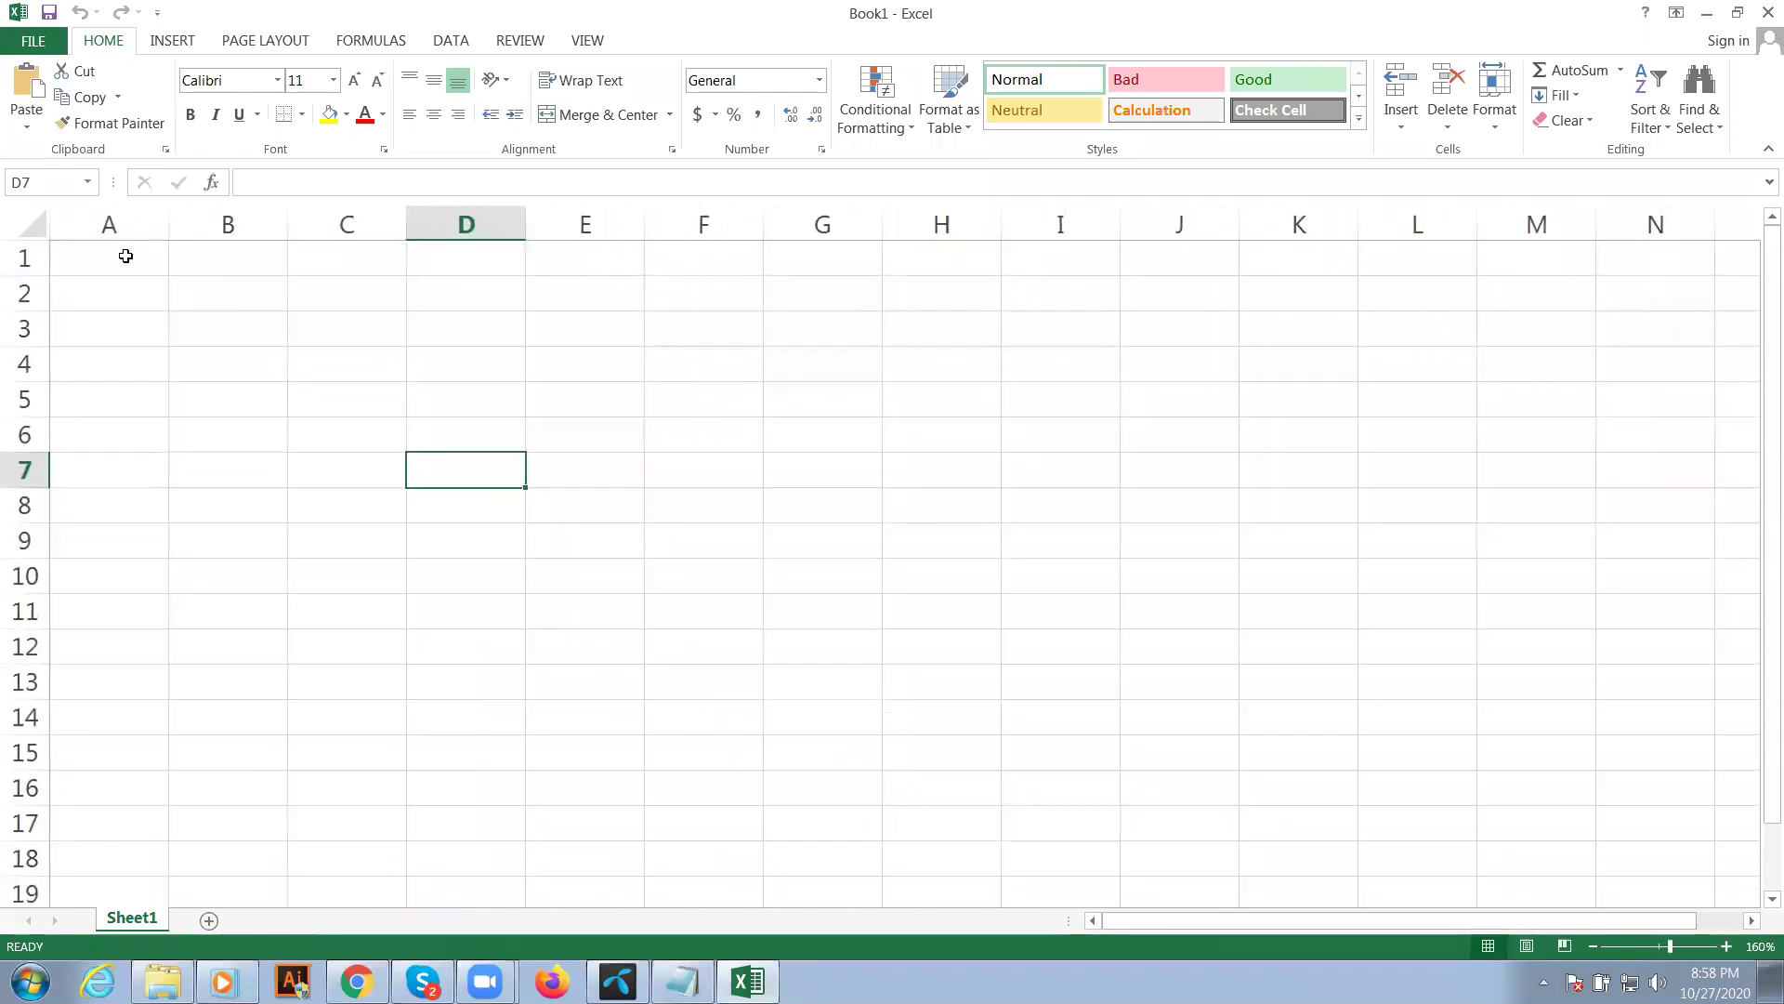
left_click(139, 436)
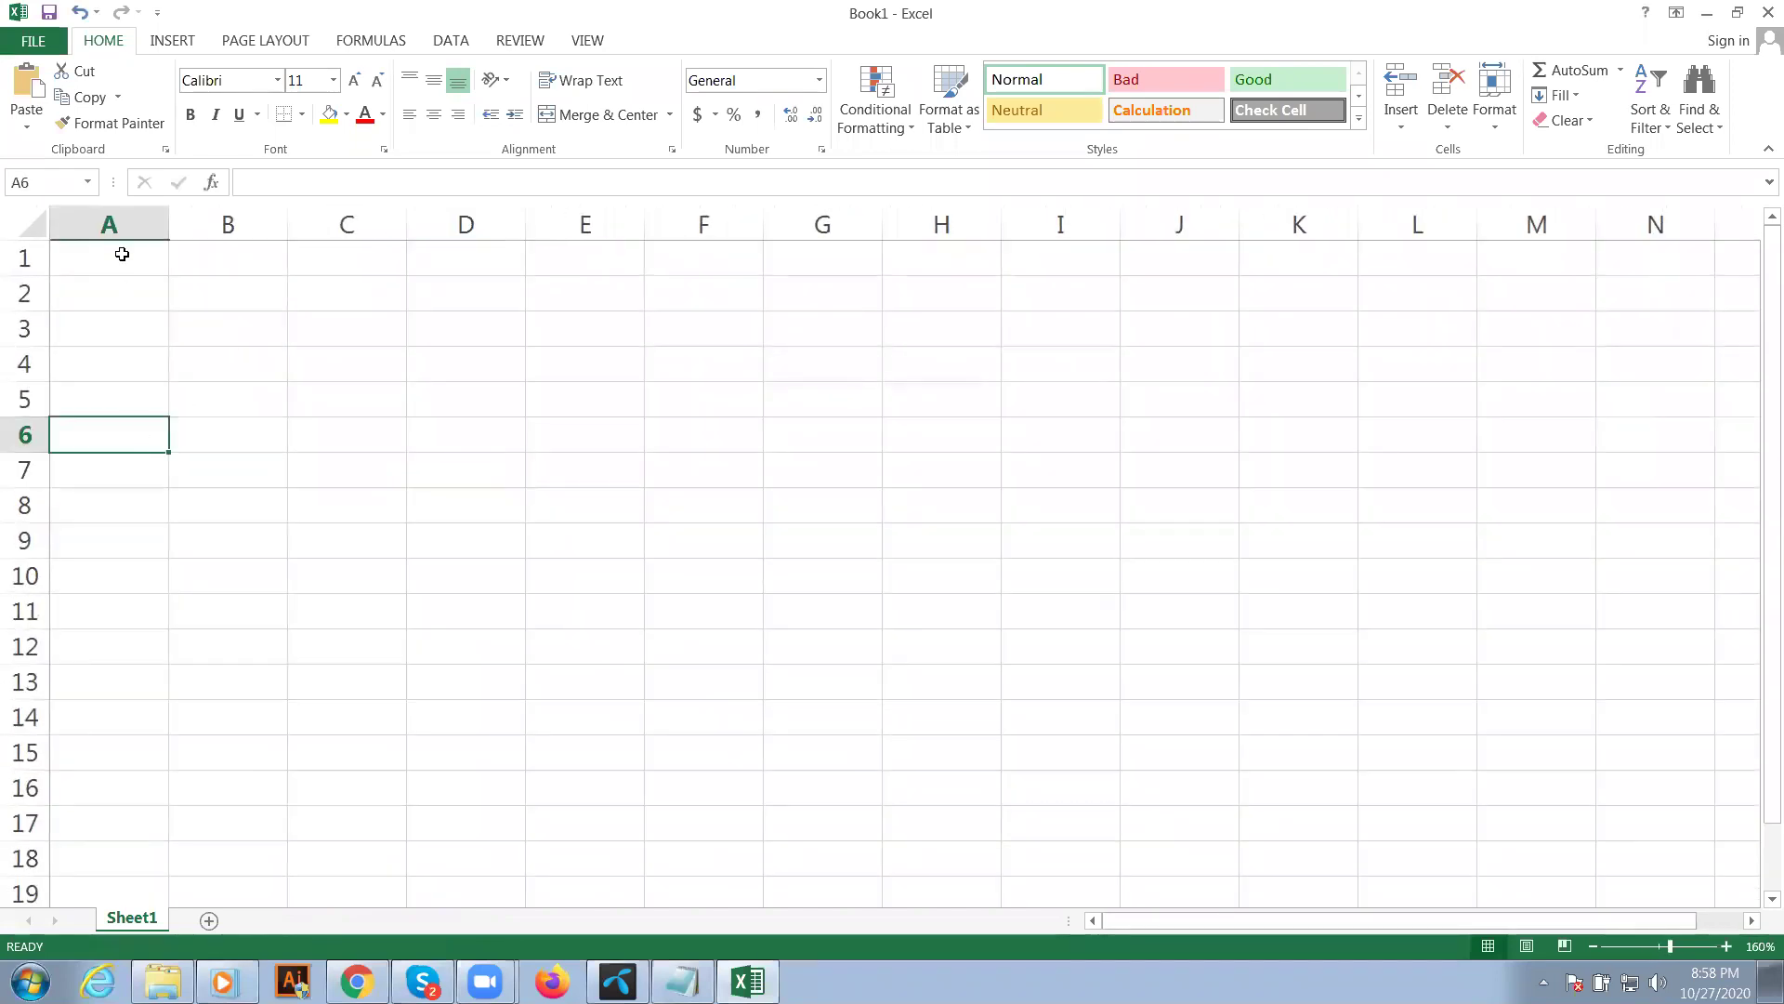
left_click(119, 254)
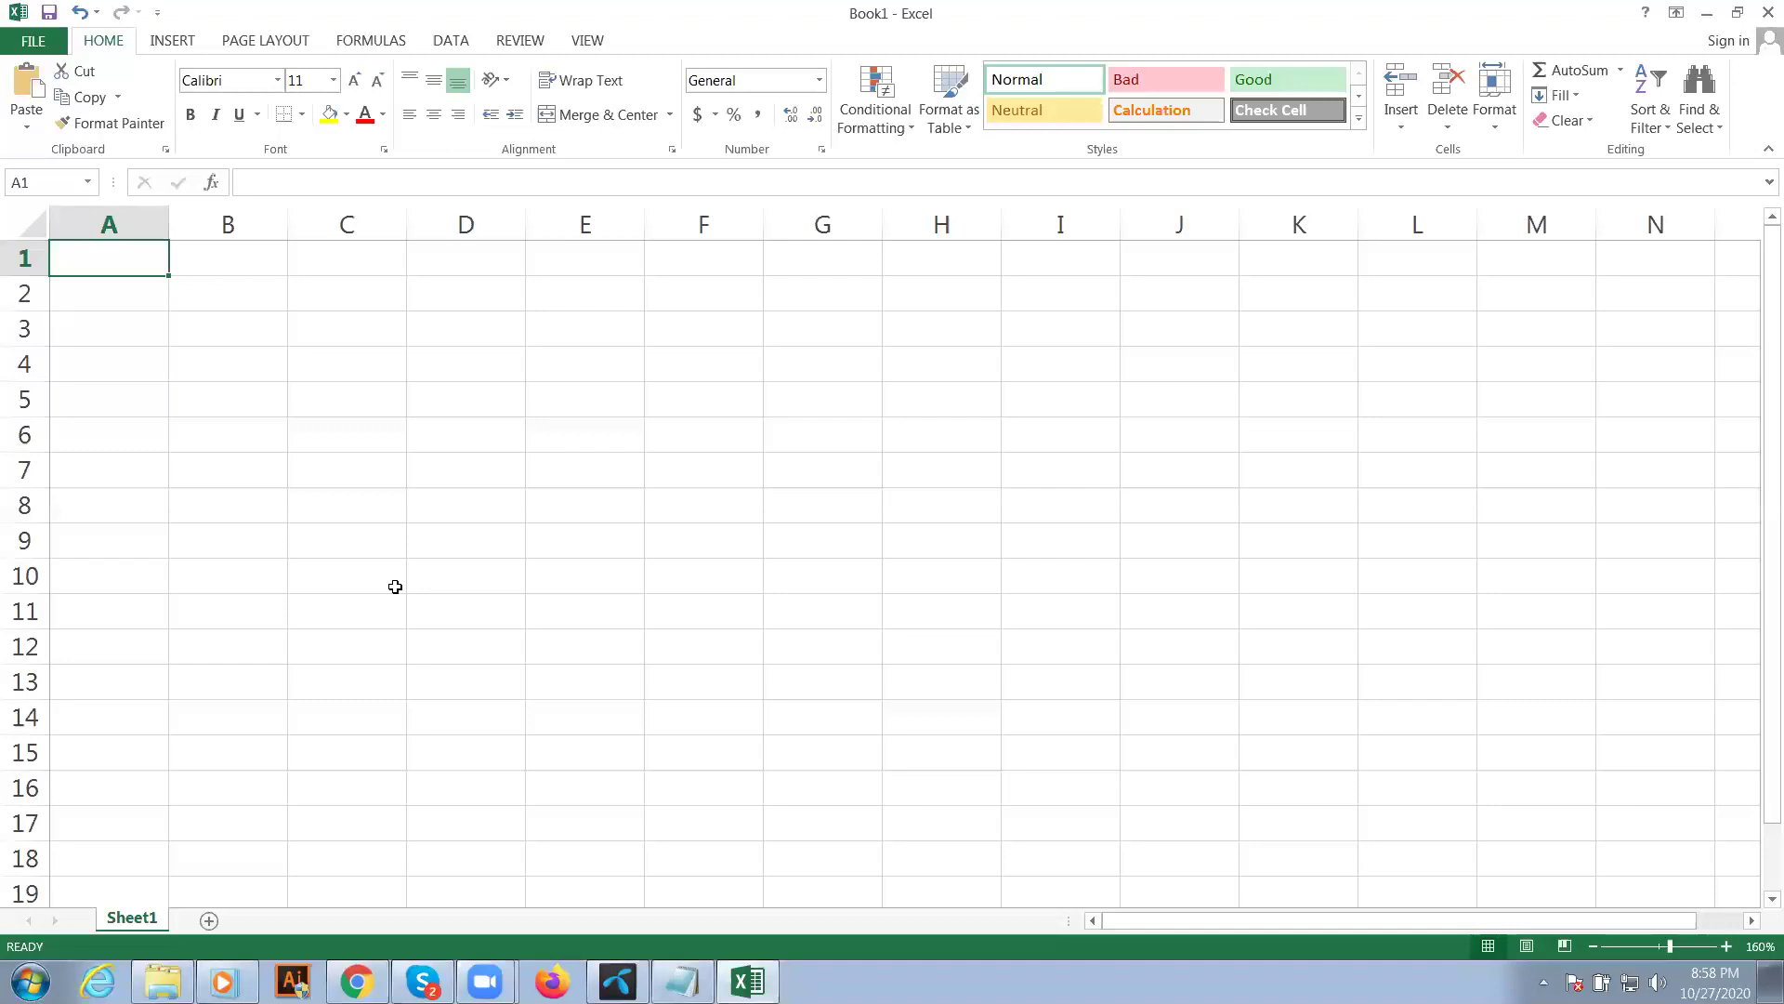
type("website")
left_click(395, 586)
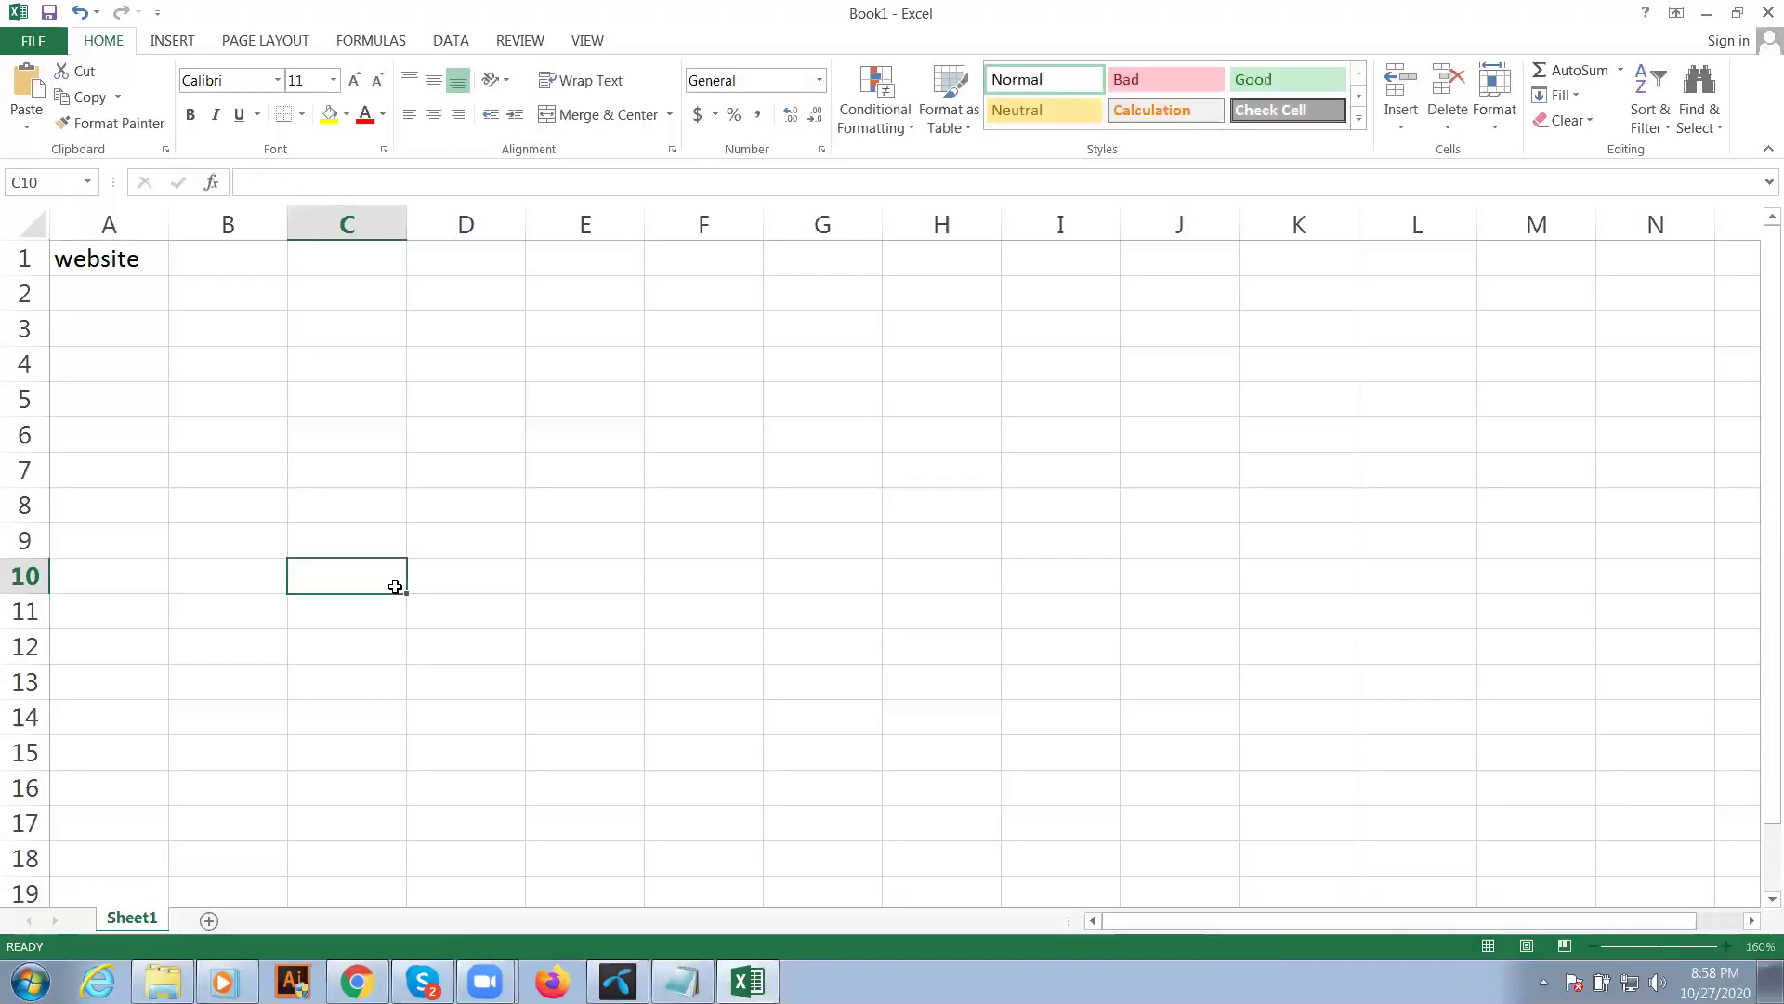
left_click(157, 261)
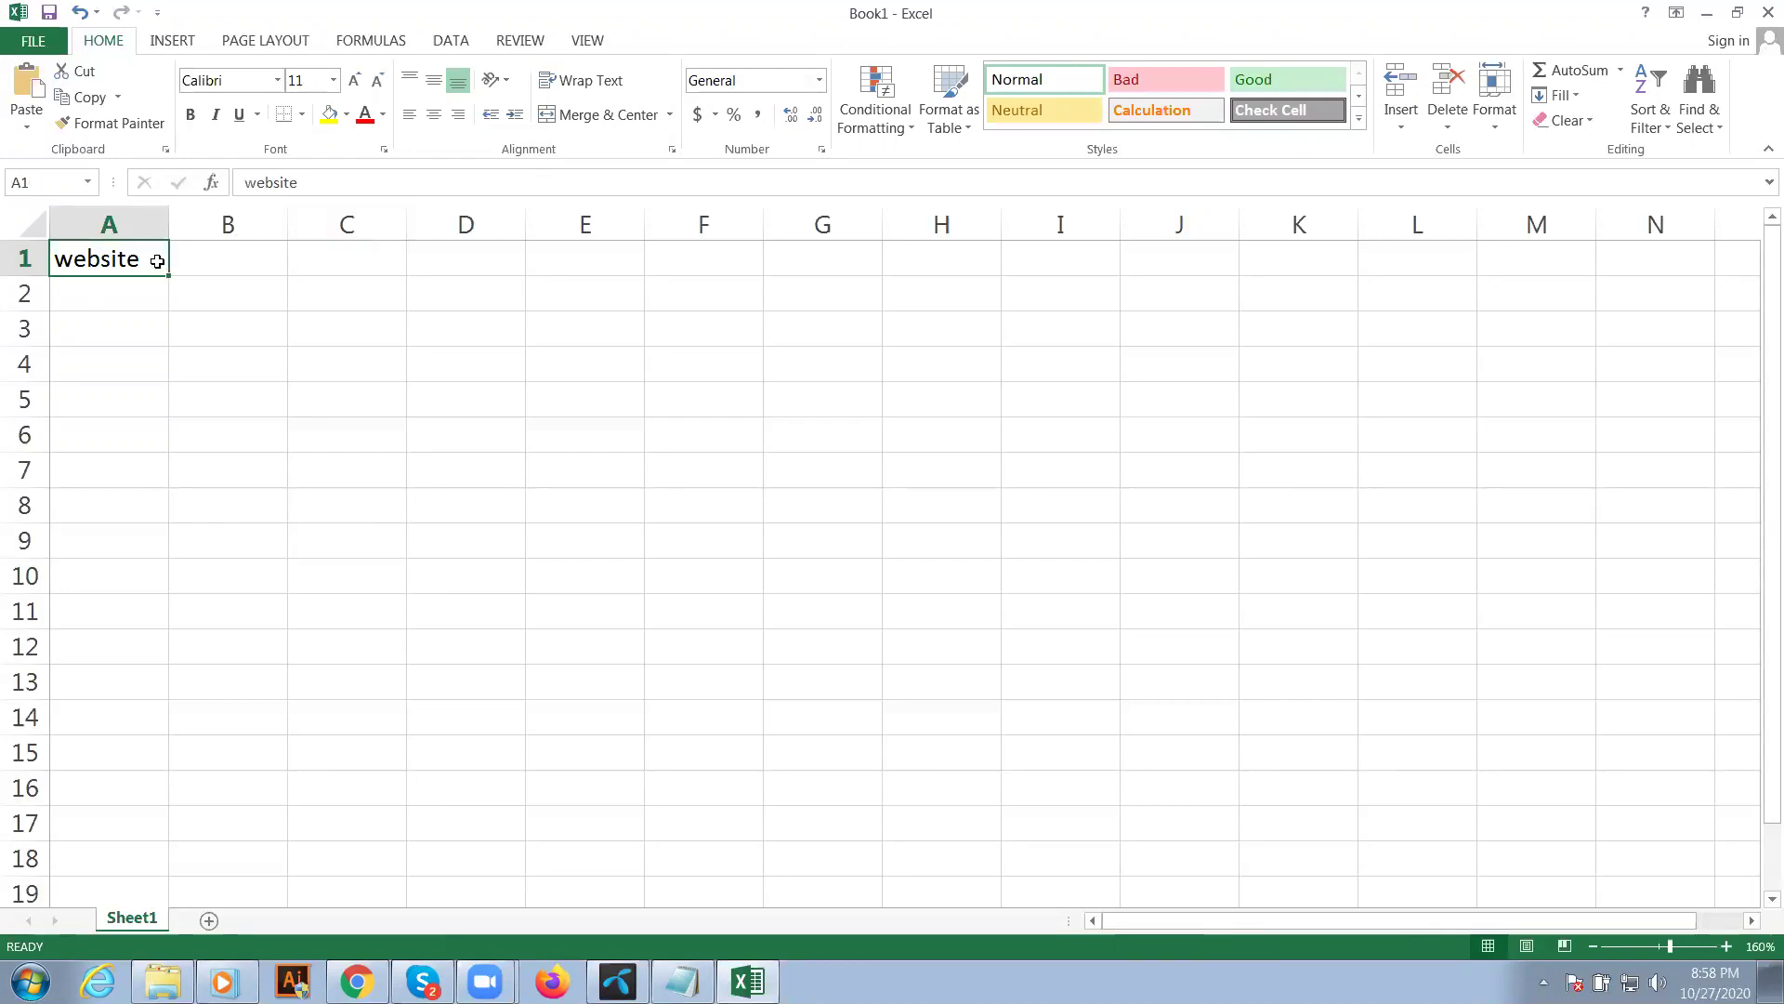
- Complete the A1 header as 'website url' and widen column A to fit it
left_click(177, 324)
type("U")
key("BackSpace")
left_click(158, 259)
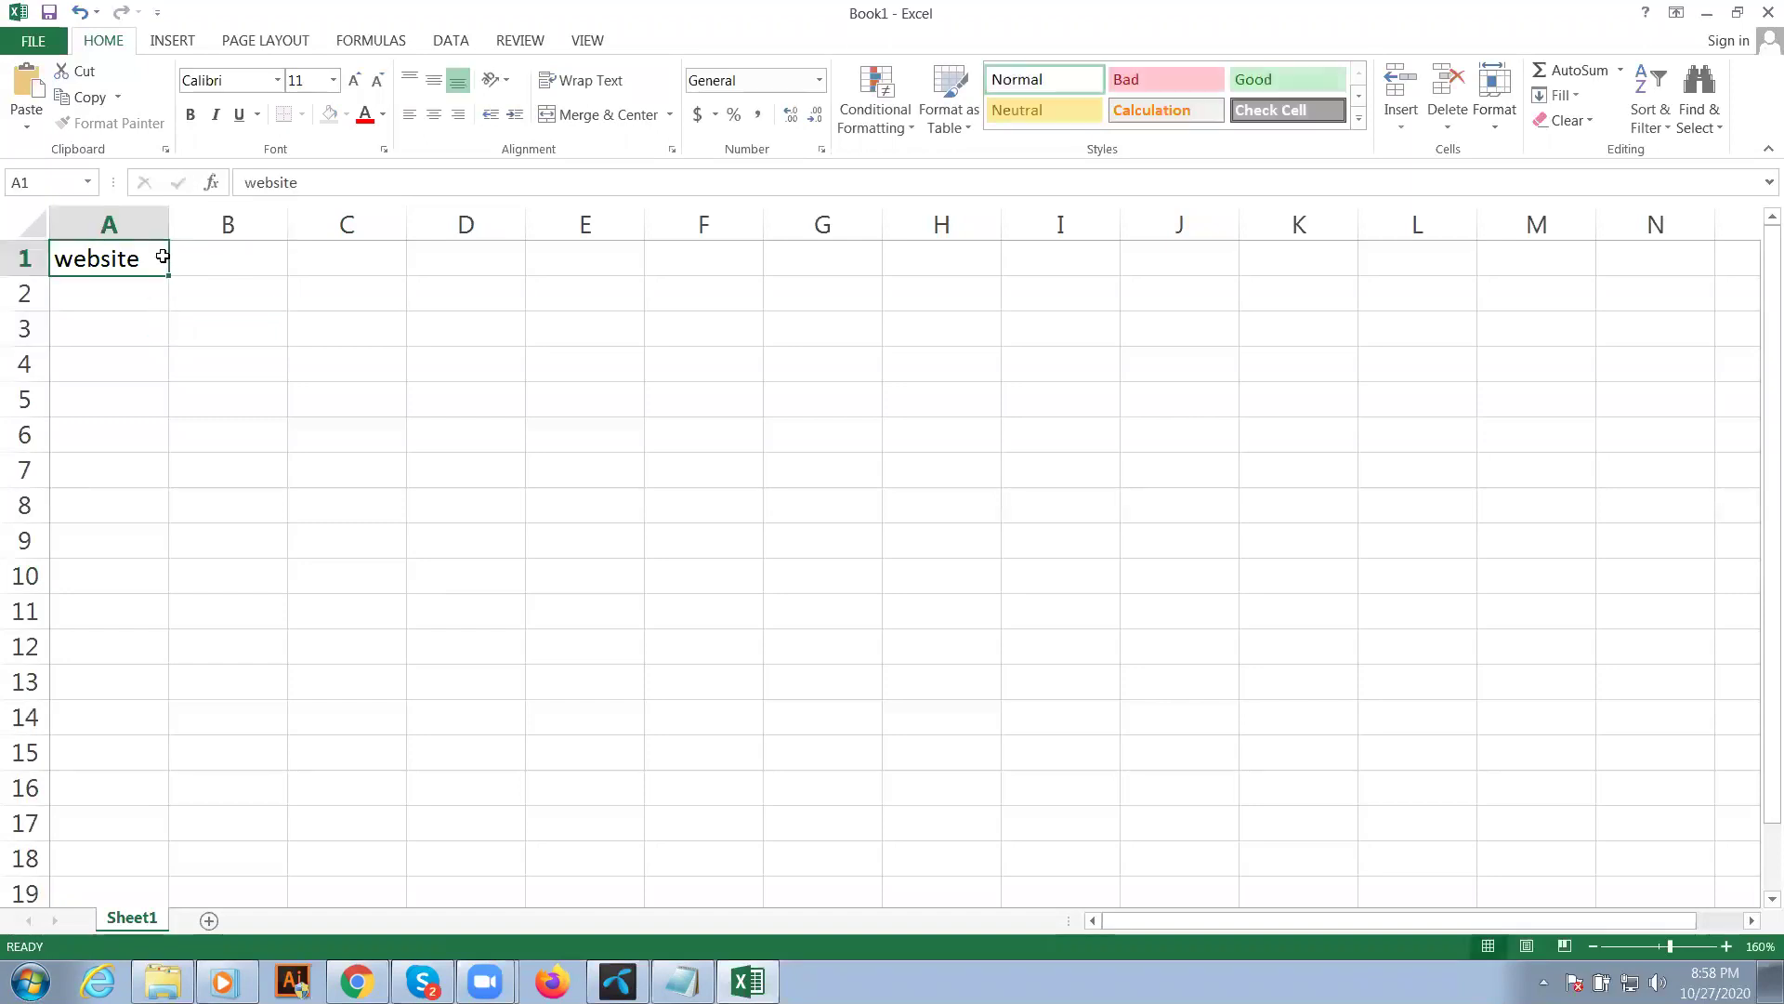
double_click(158, 258)
type("url")
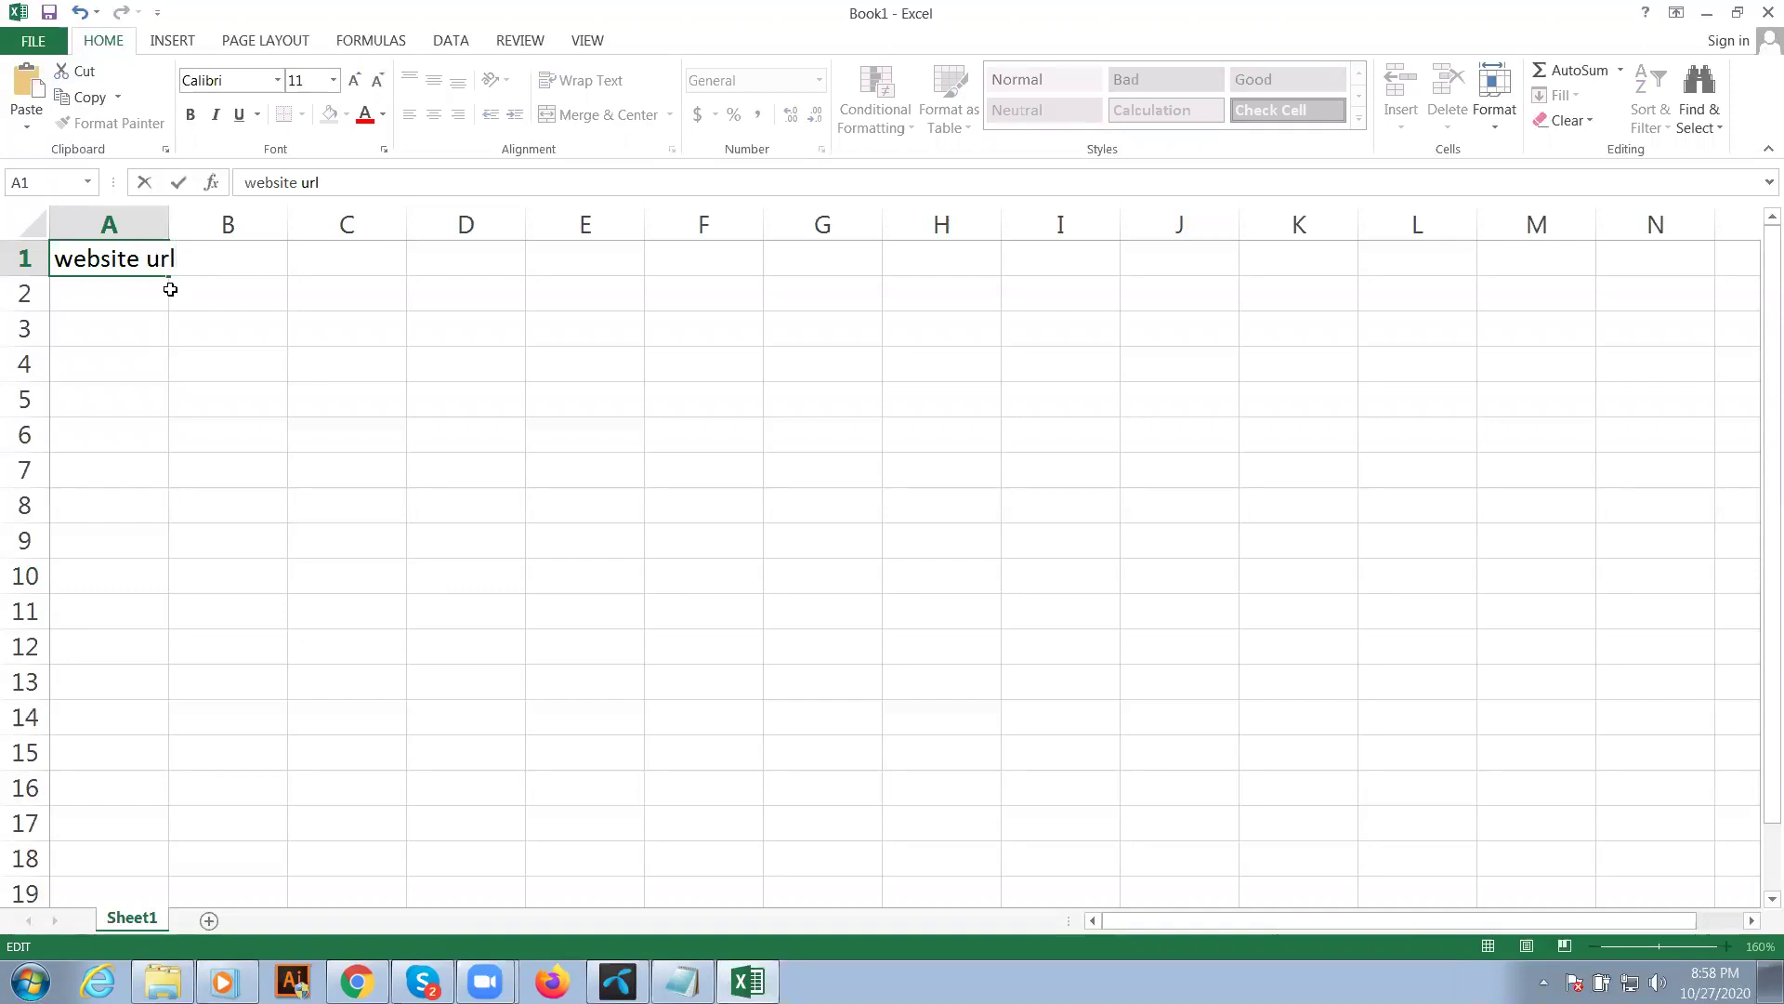
left_click(167, 216)
left_click_drag(167, 215, 181, 217)
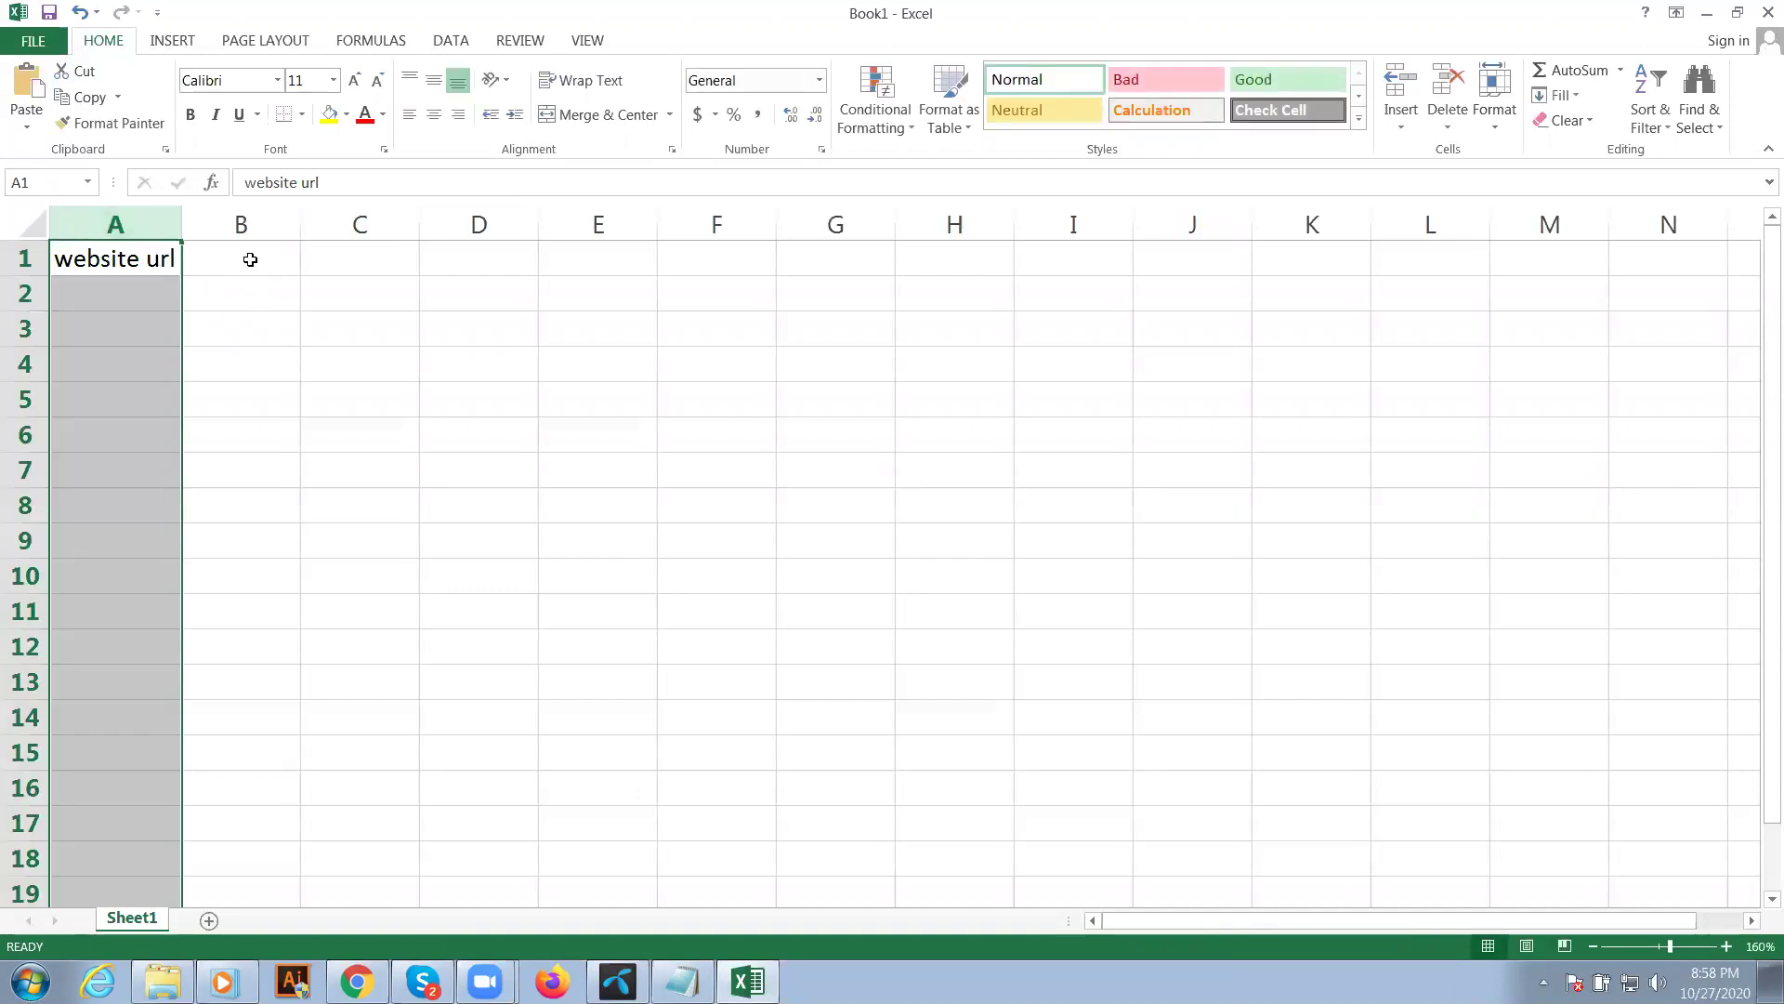
- Enter the headers TF, CF, T/B and R/D in cells B1 through E1
left_click(250, 259)
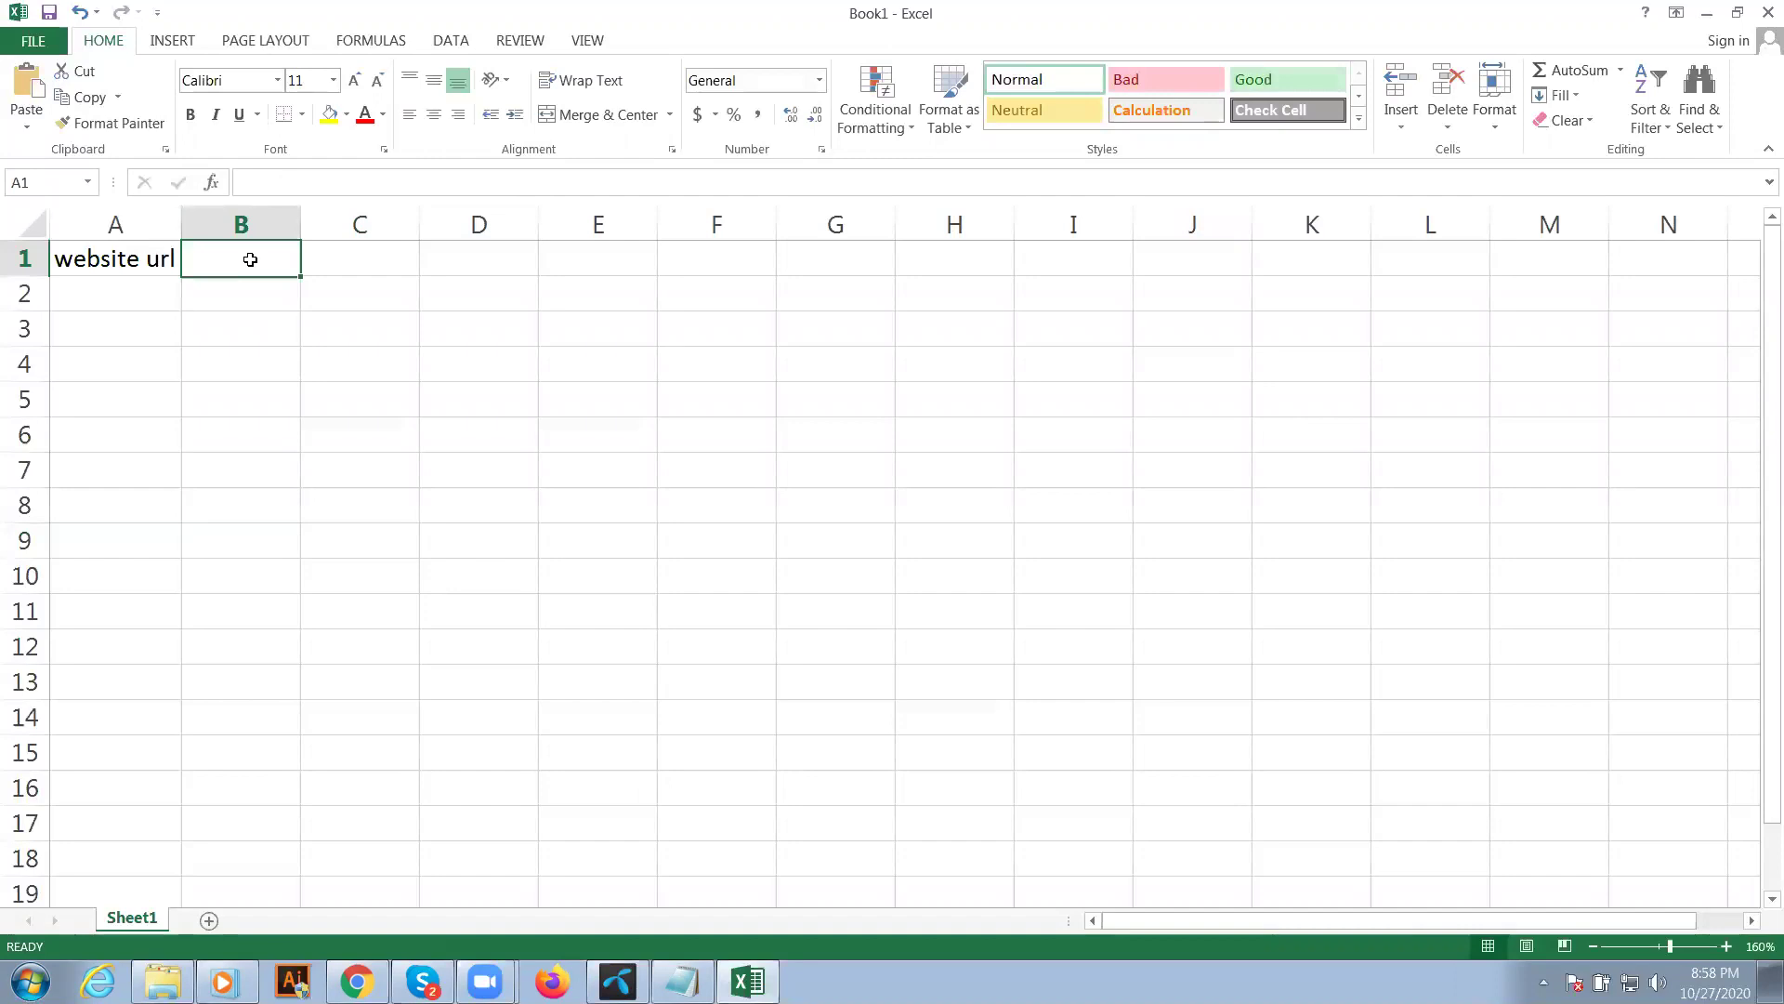
type("TF")
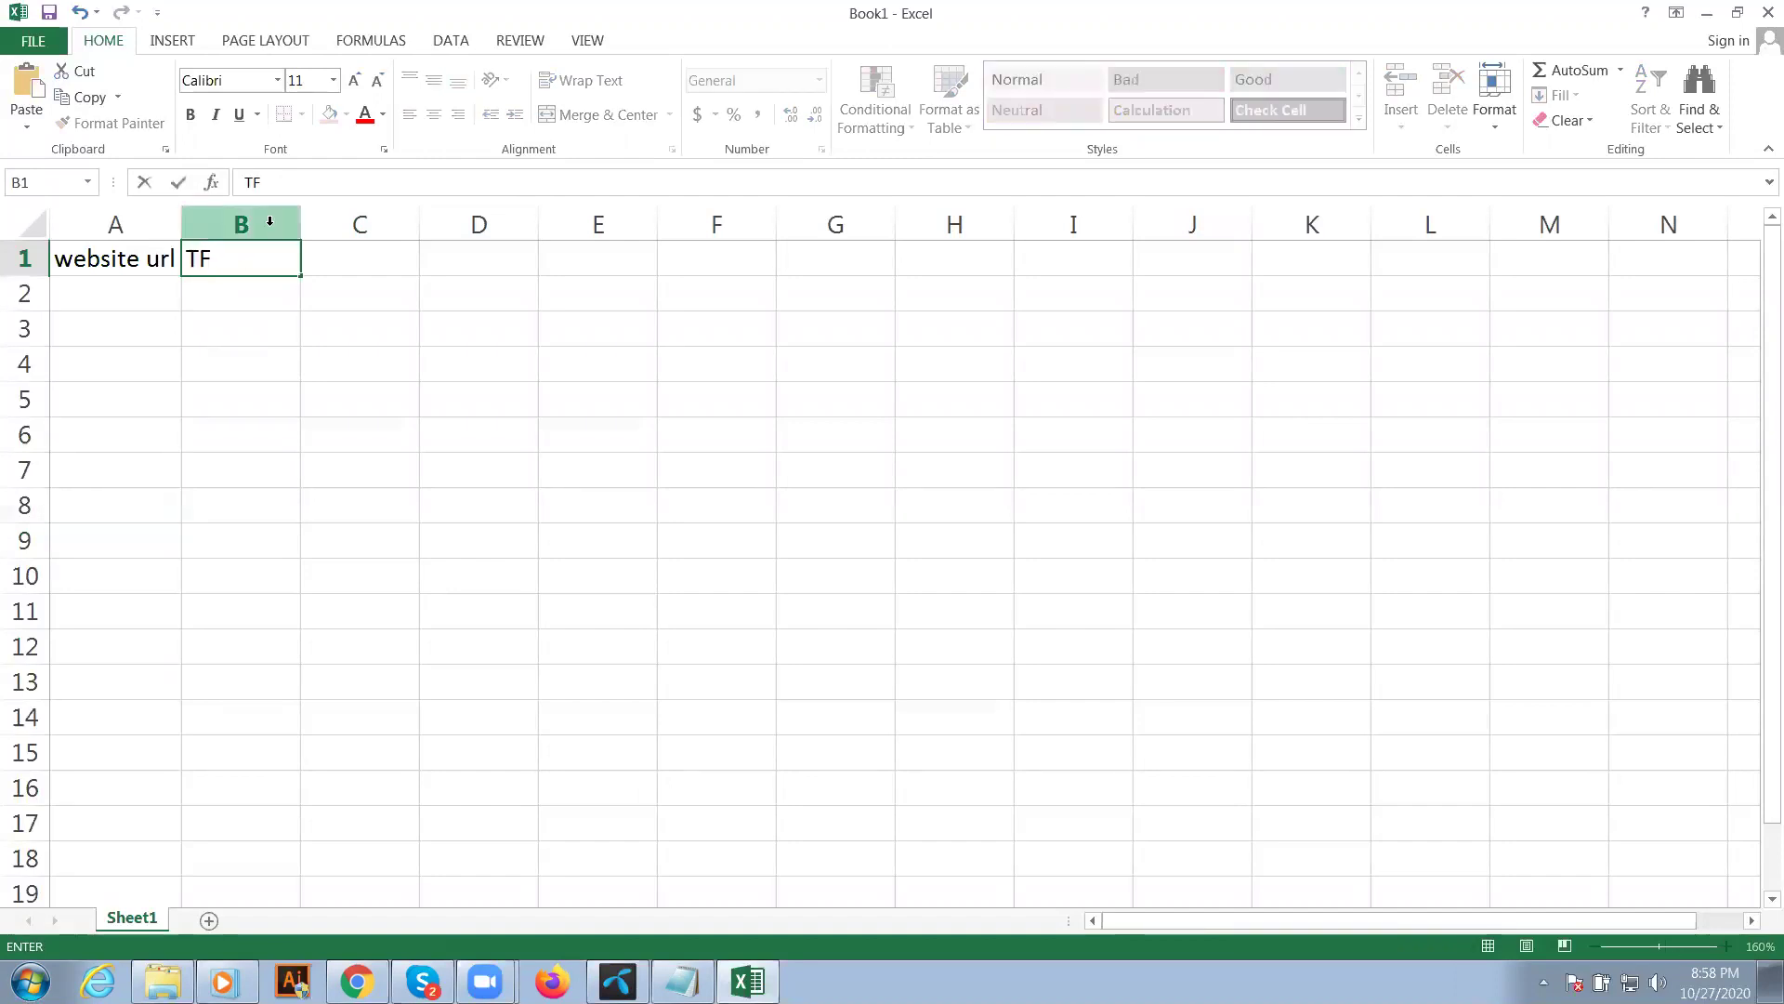
left_click(393, 269)
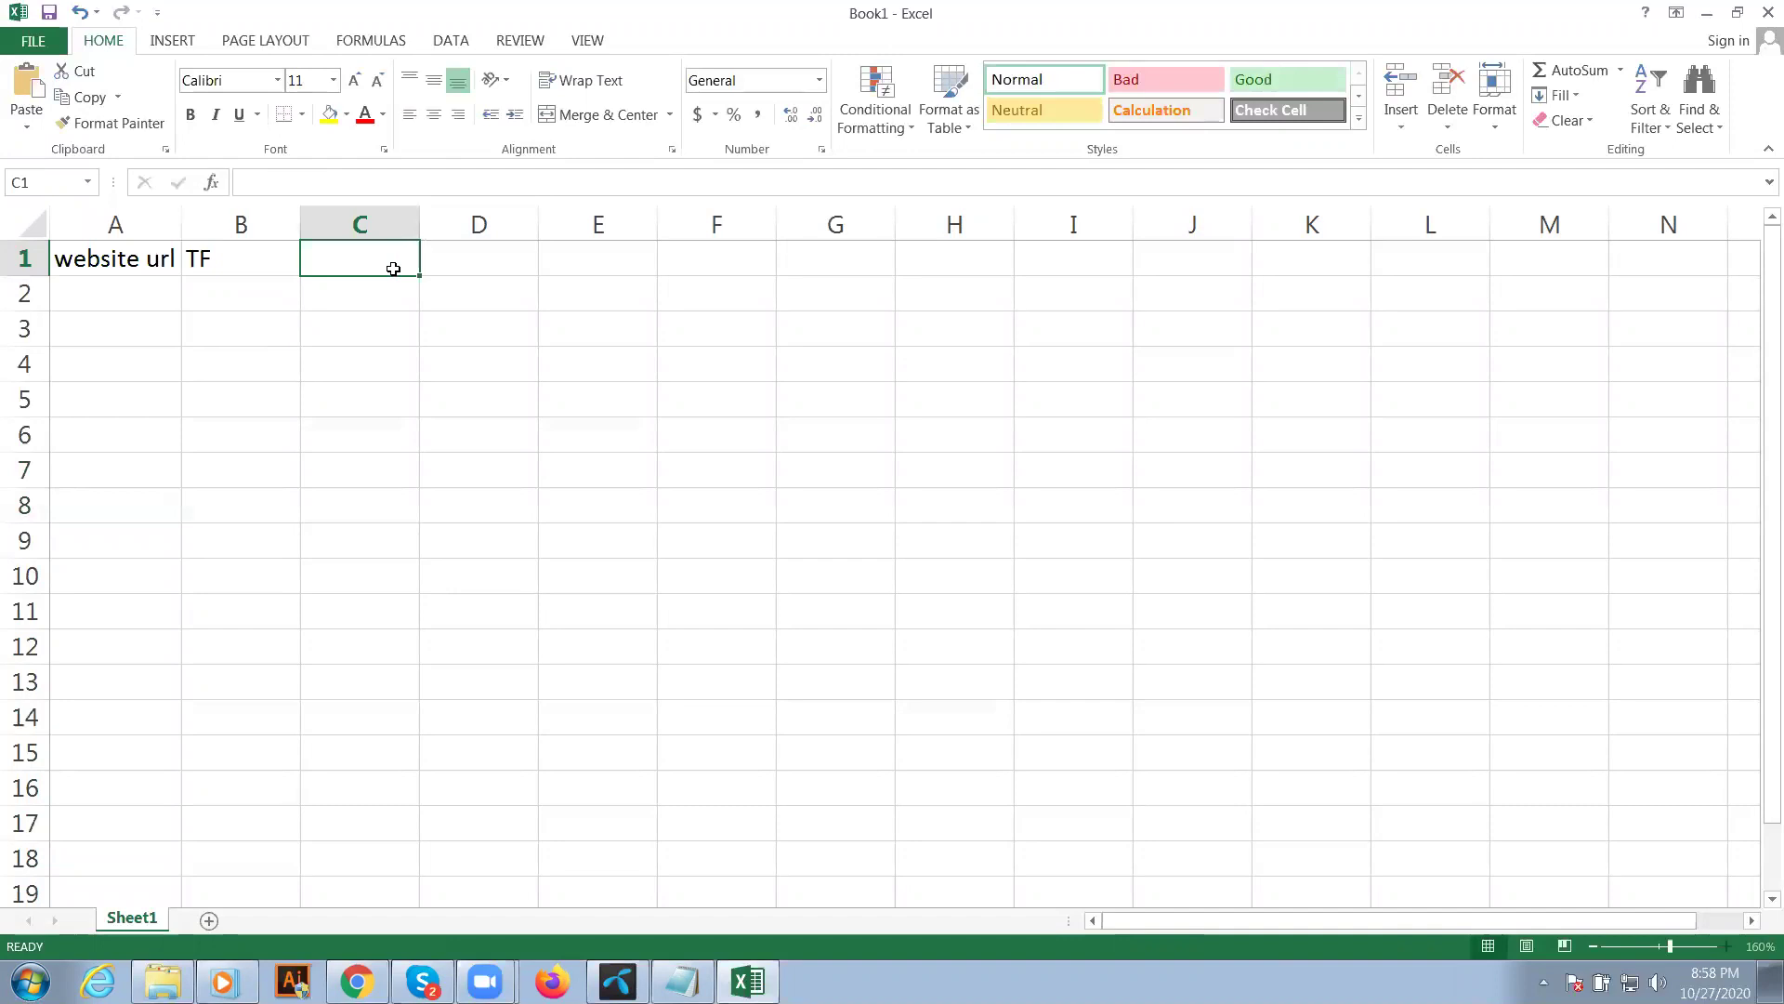
type("CF")
left_click(475, 263)
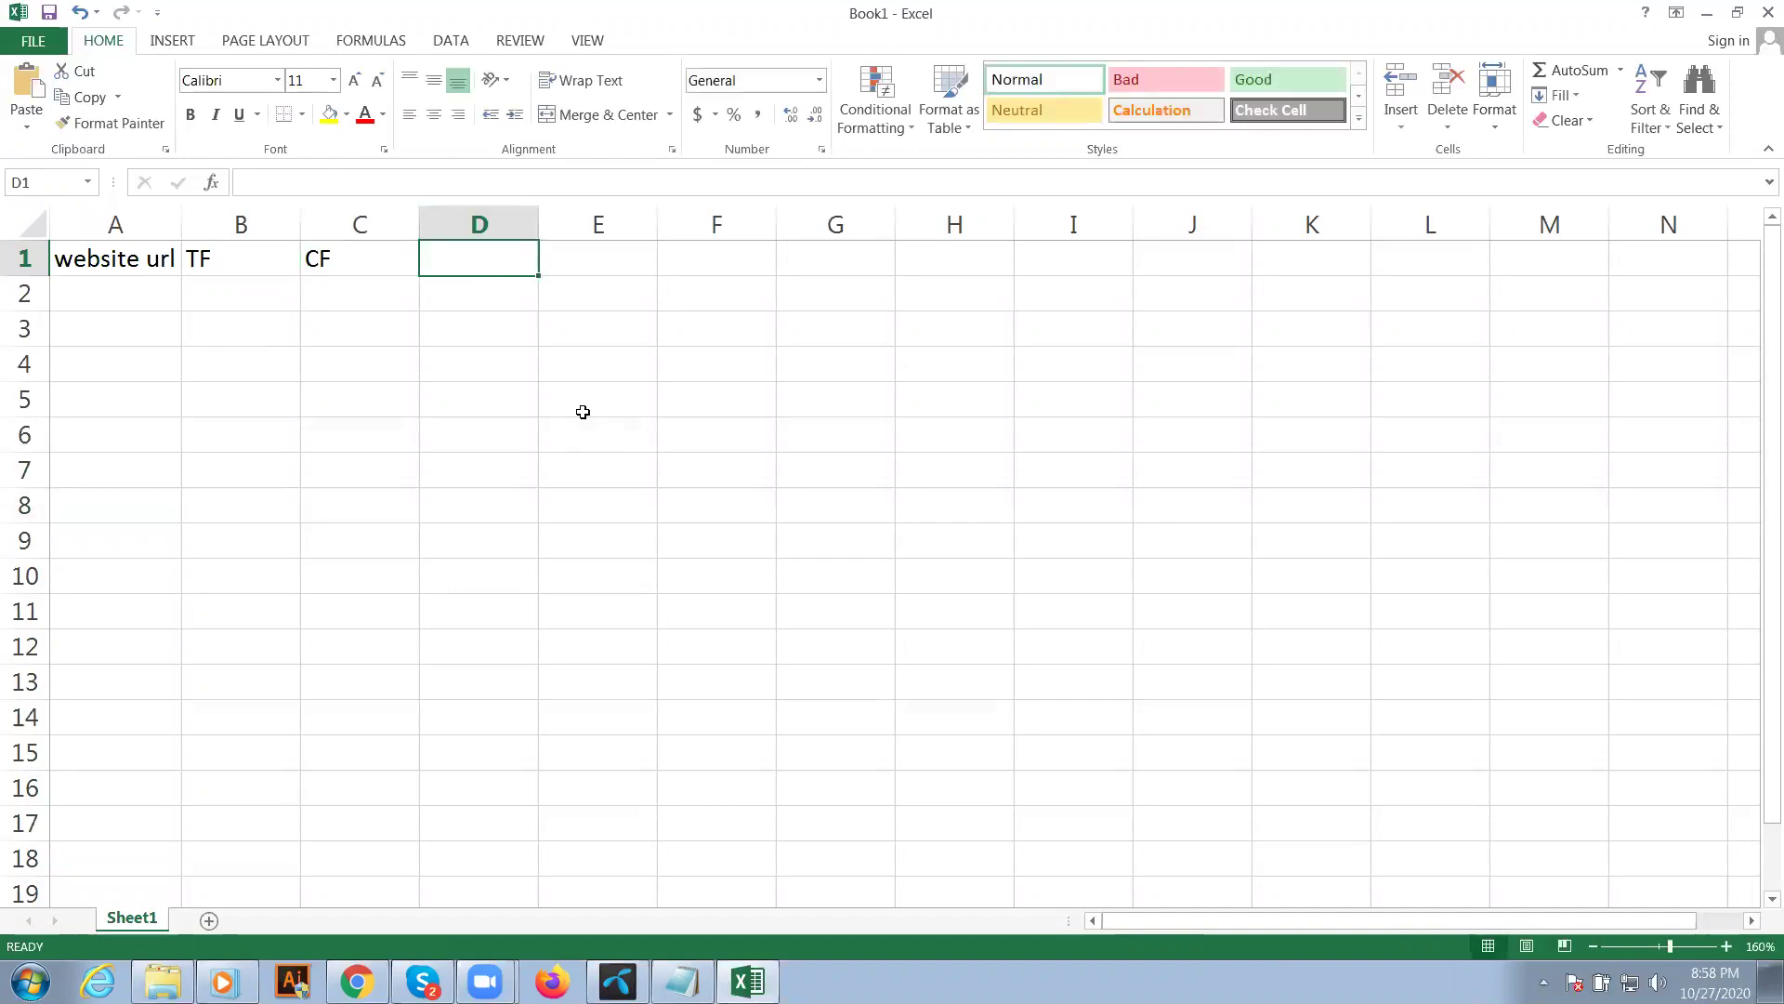
type("TD")
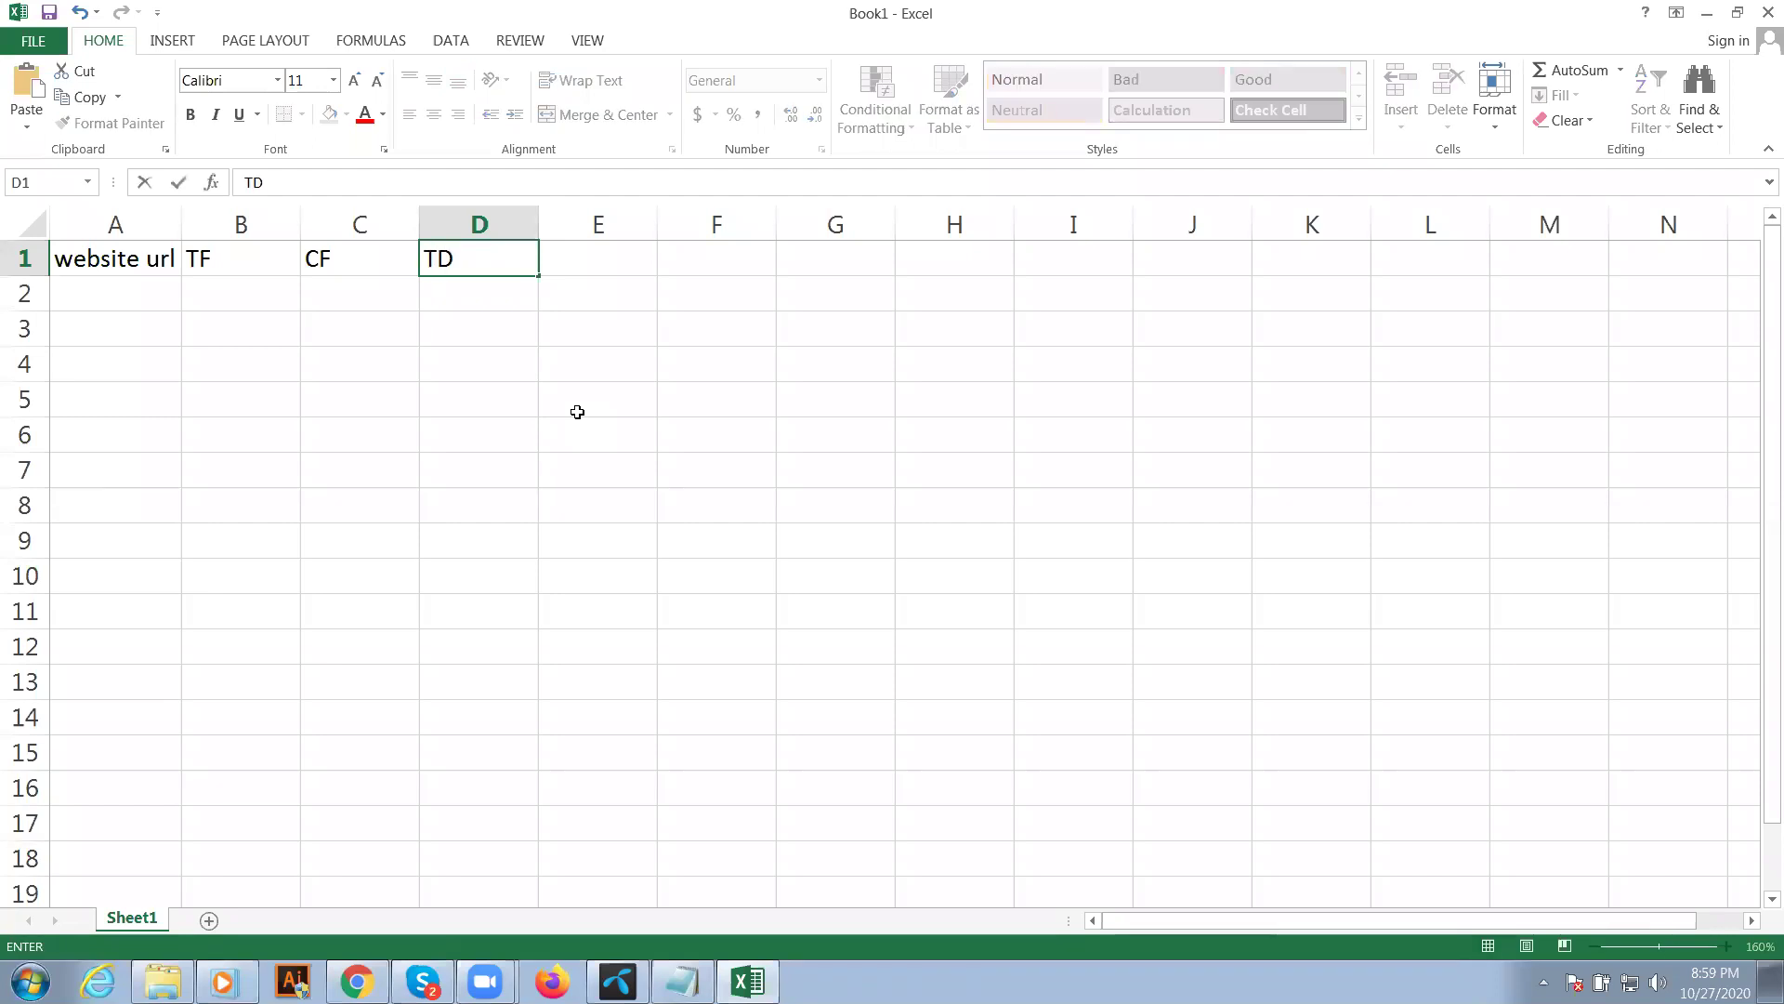
key("BackSpace")
type("/B")
left_click(631, 263)
type("R")
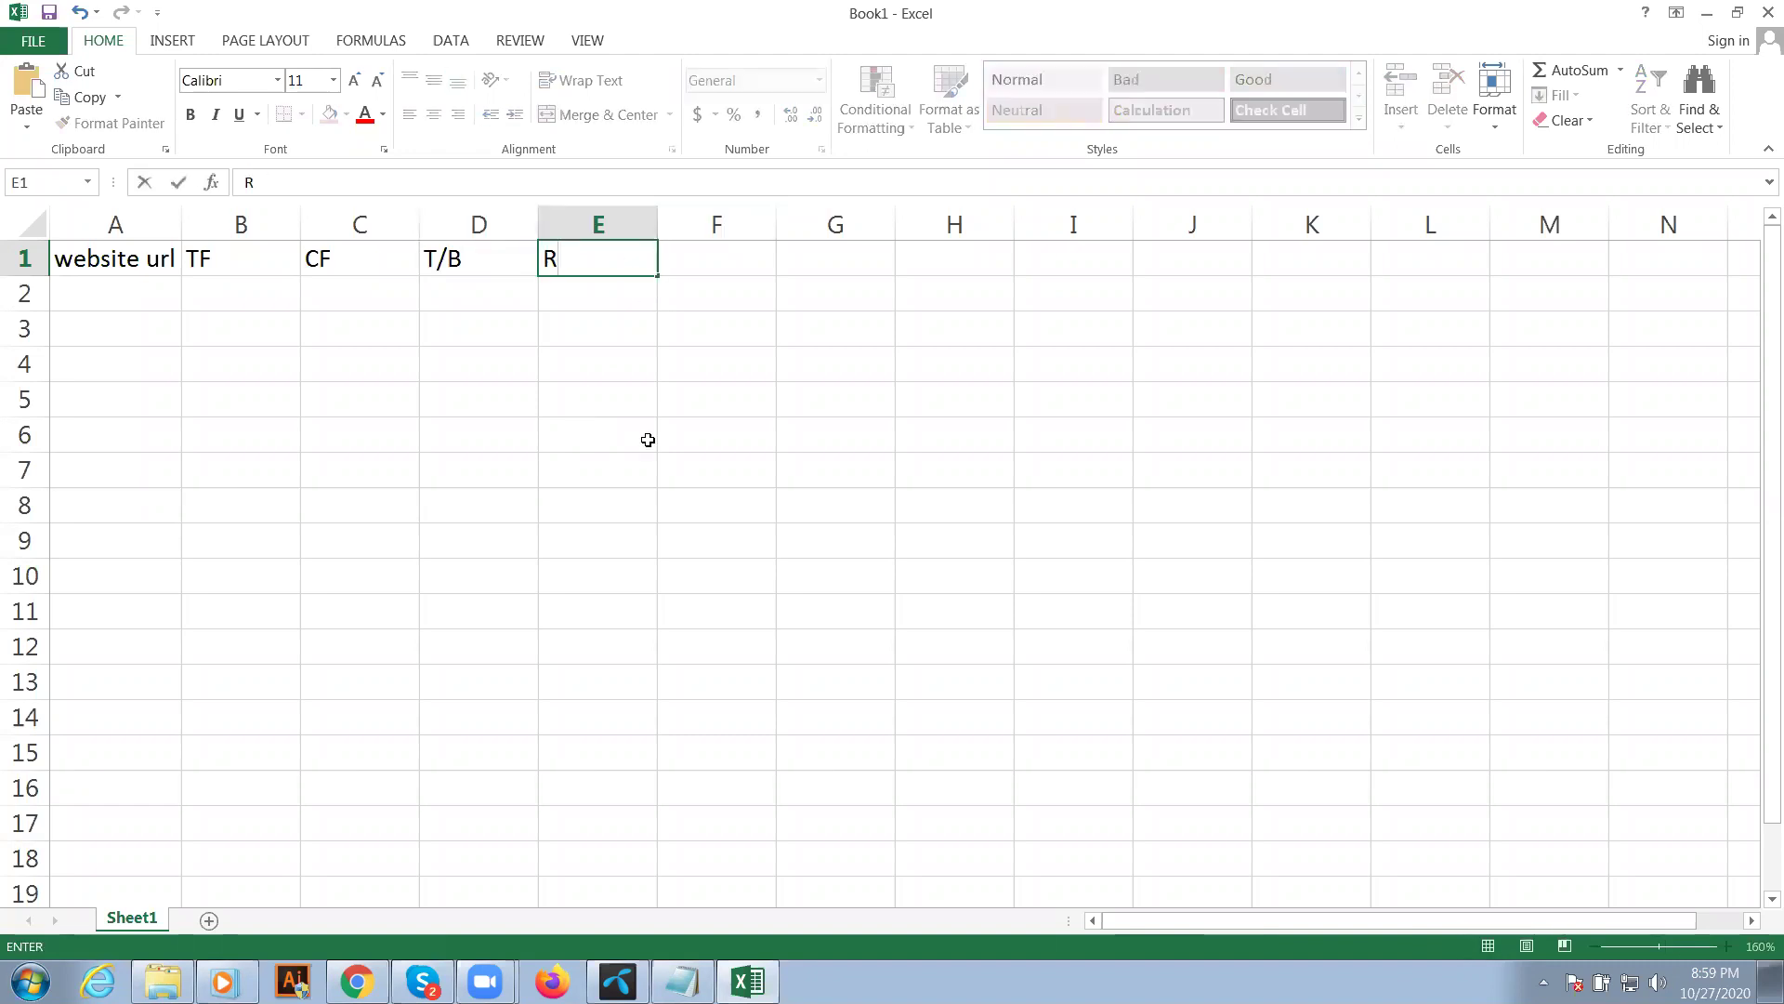
type("/D")
left_click(142, 293)
- Switch from Excel to Chrome and open a new tab
left_click(594, 410)
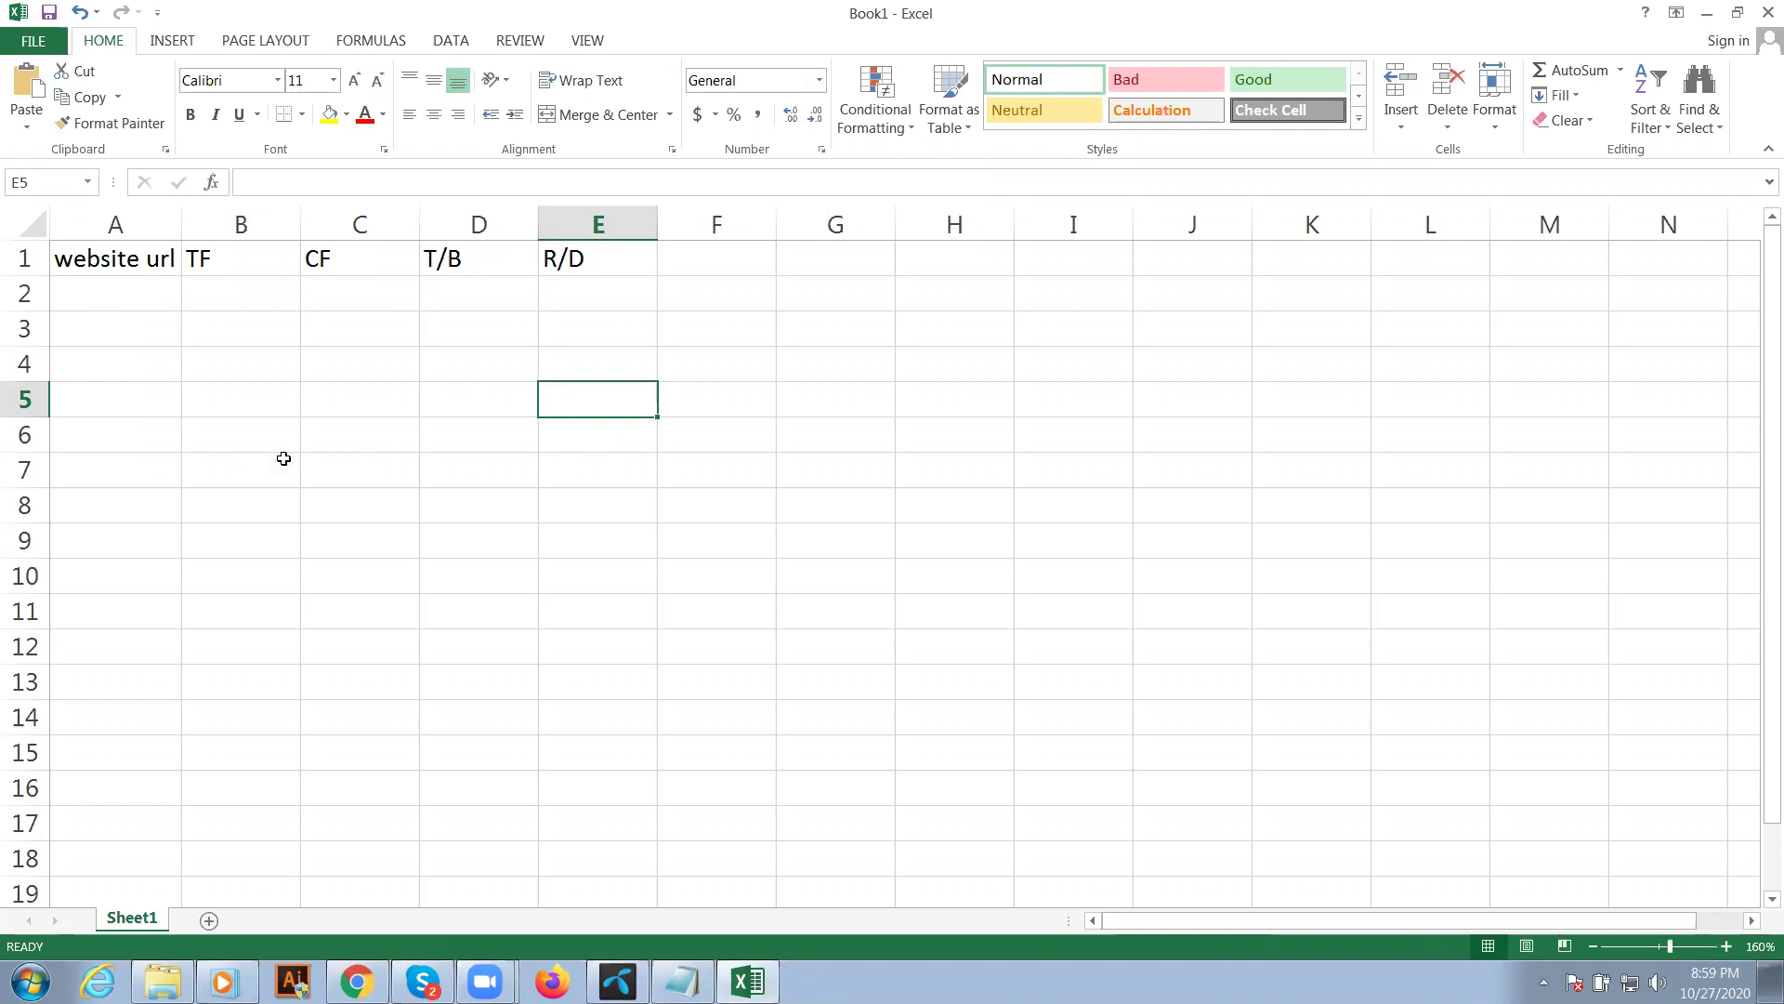
left_click(641, 577)
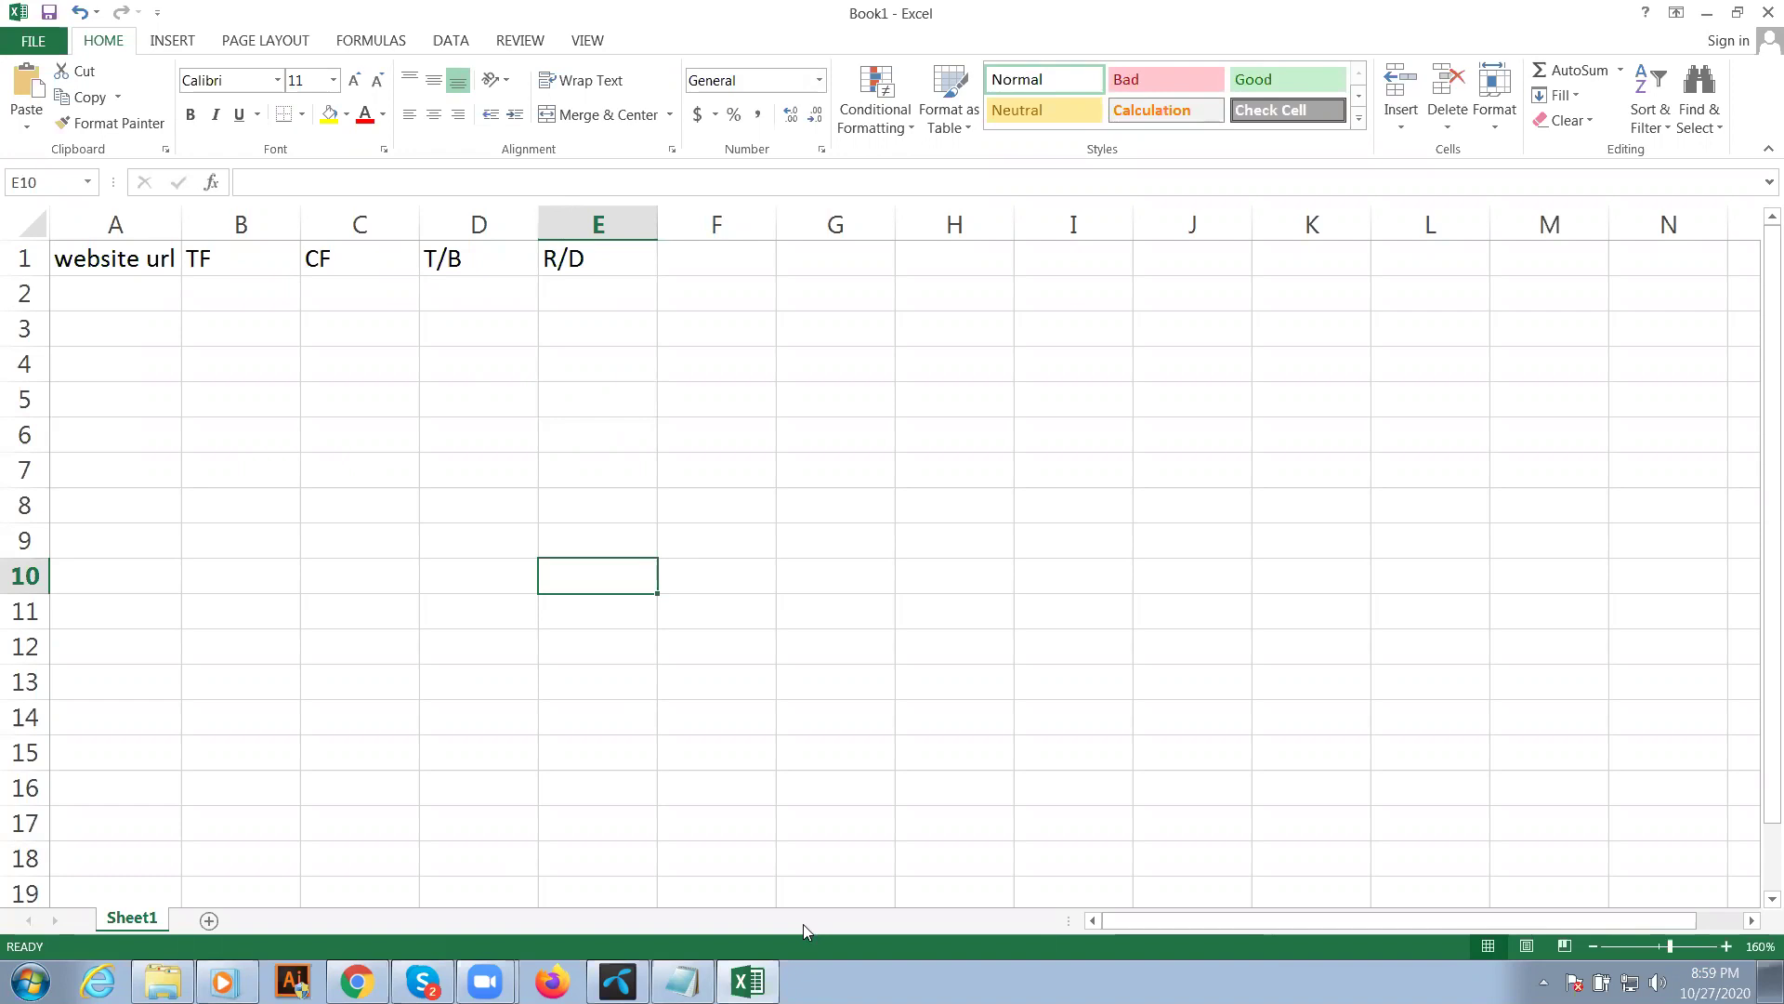
key("alt+Tab")
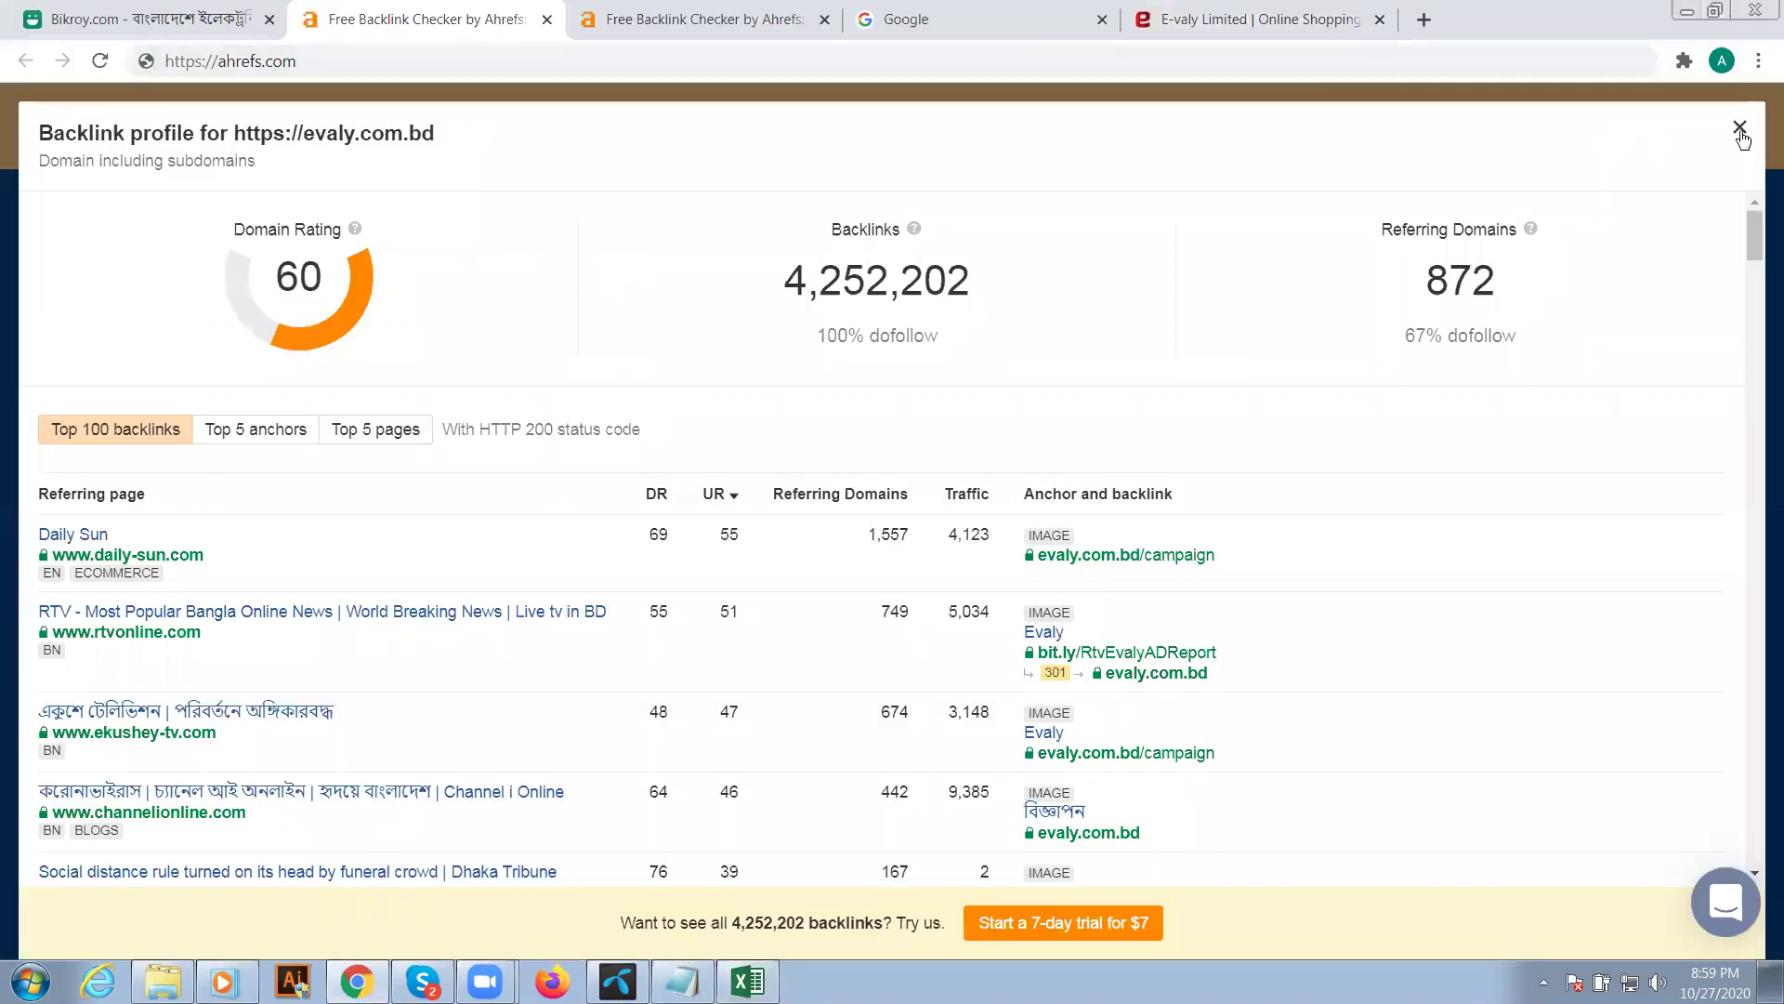
left_click(1424, 19)
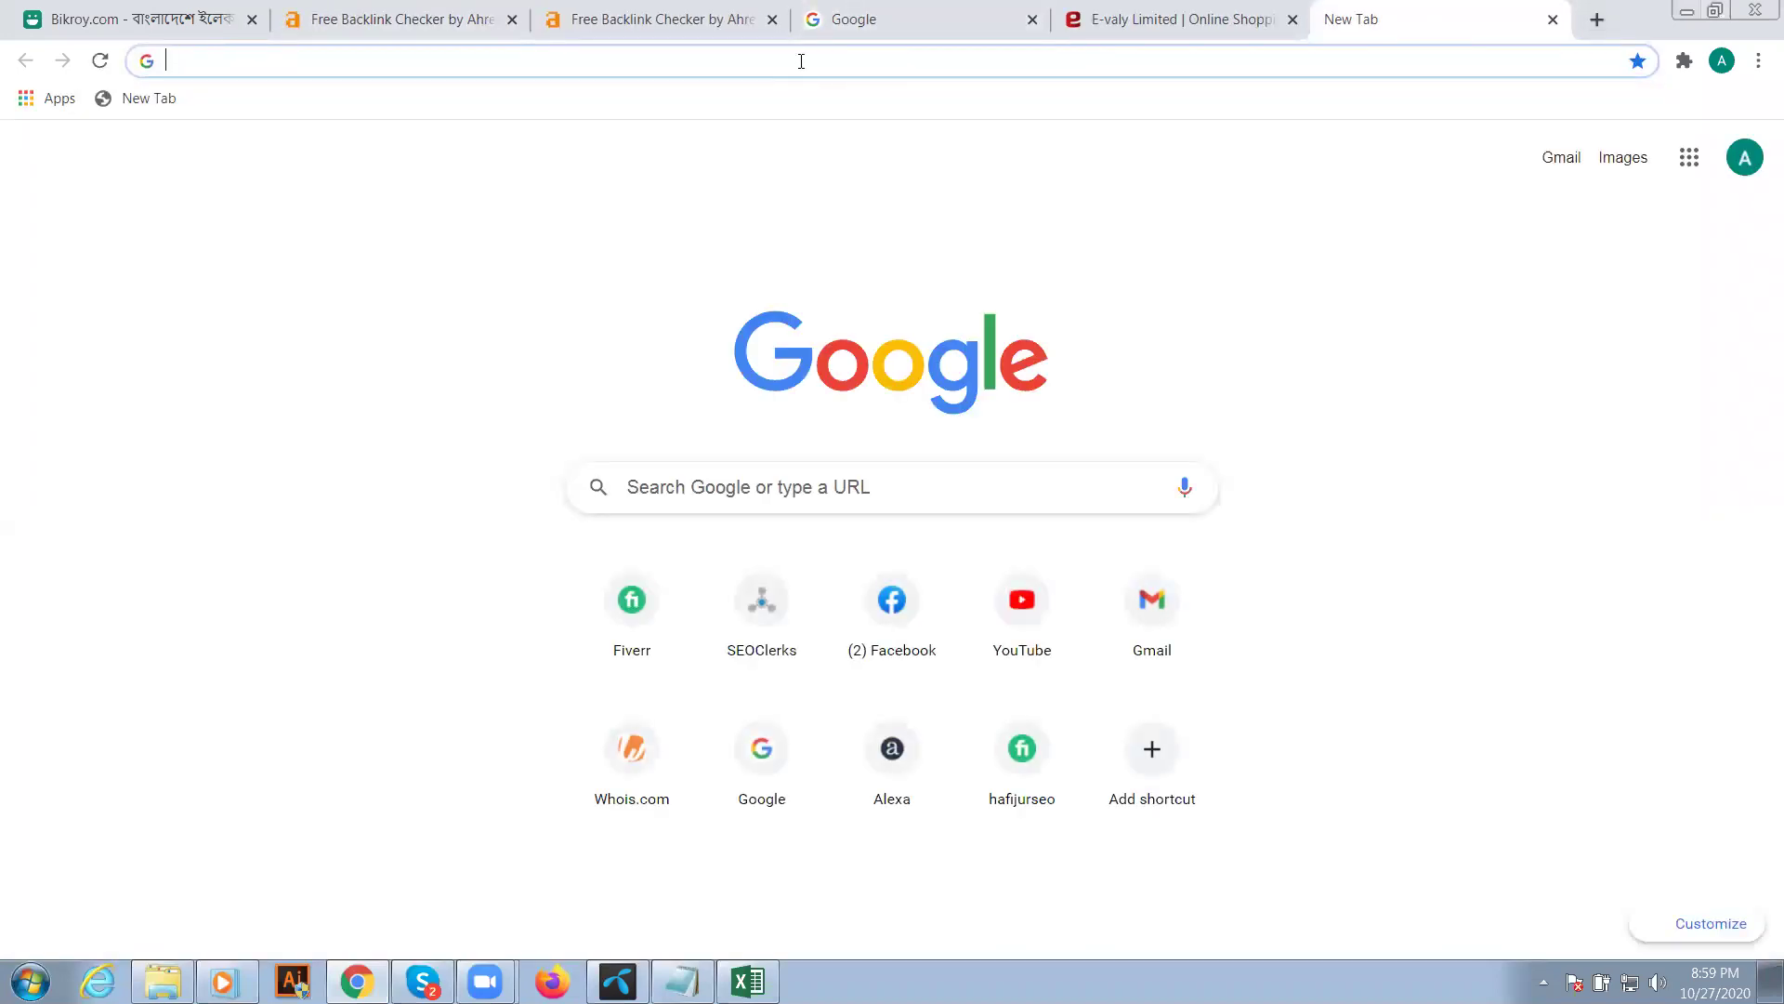
- Cycle through the Chrome tabs back to the Ahrefs report showing google.com at Domain Rating 98
left_click(1229, 7)
left_click(650, 18)
key("ctrl+Tab")
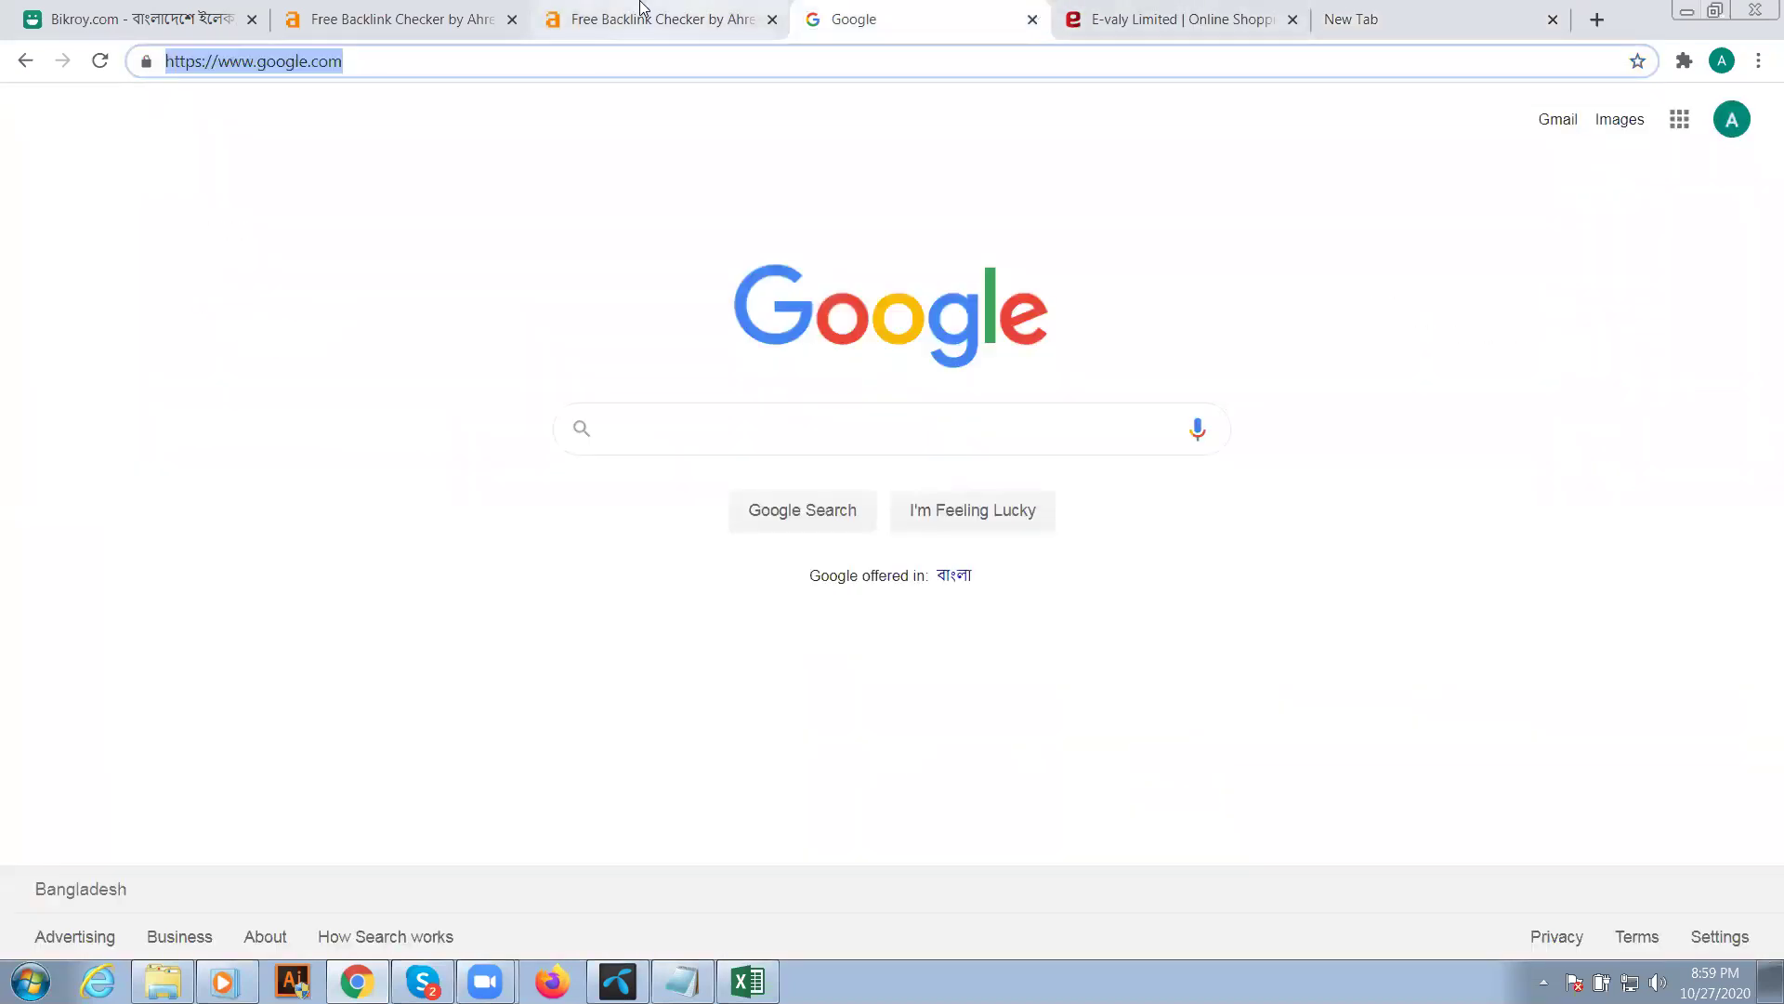
left_click(642, 9)
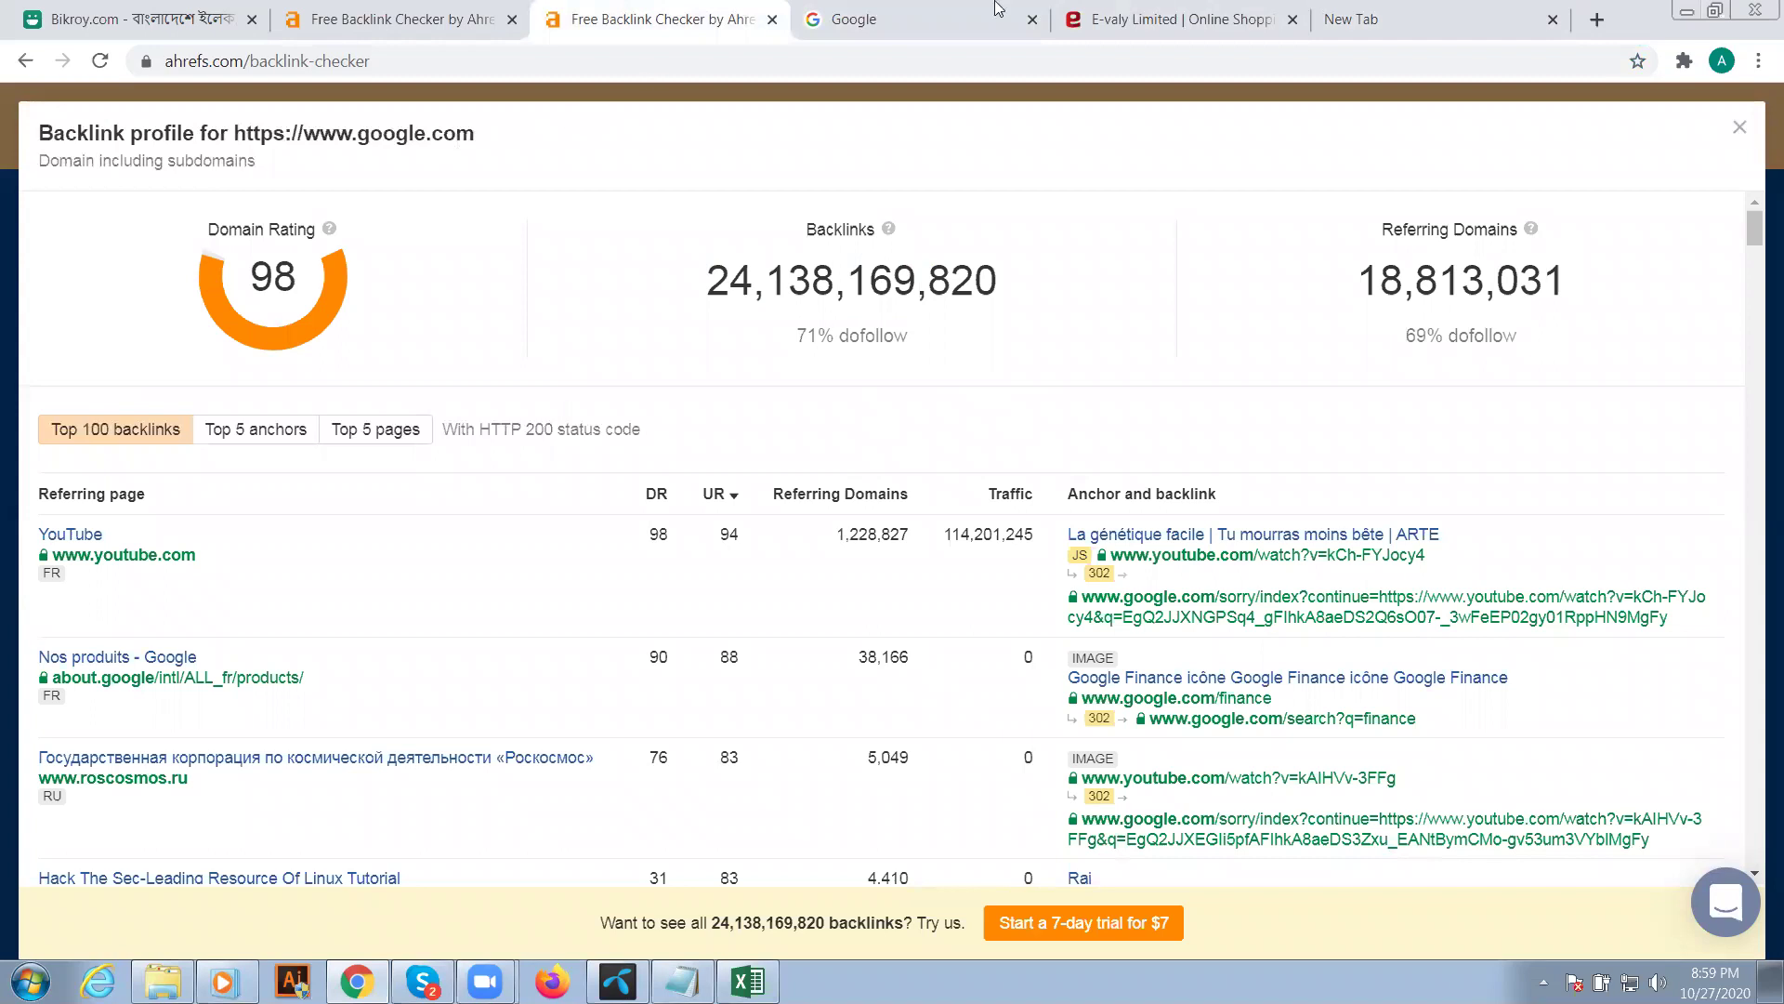
left_click(1347, 19)
left_click(660, 65)
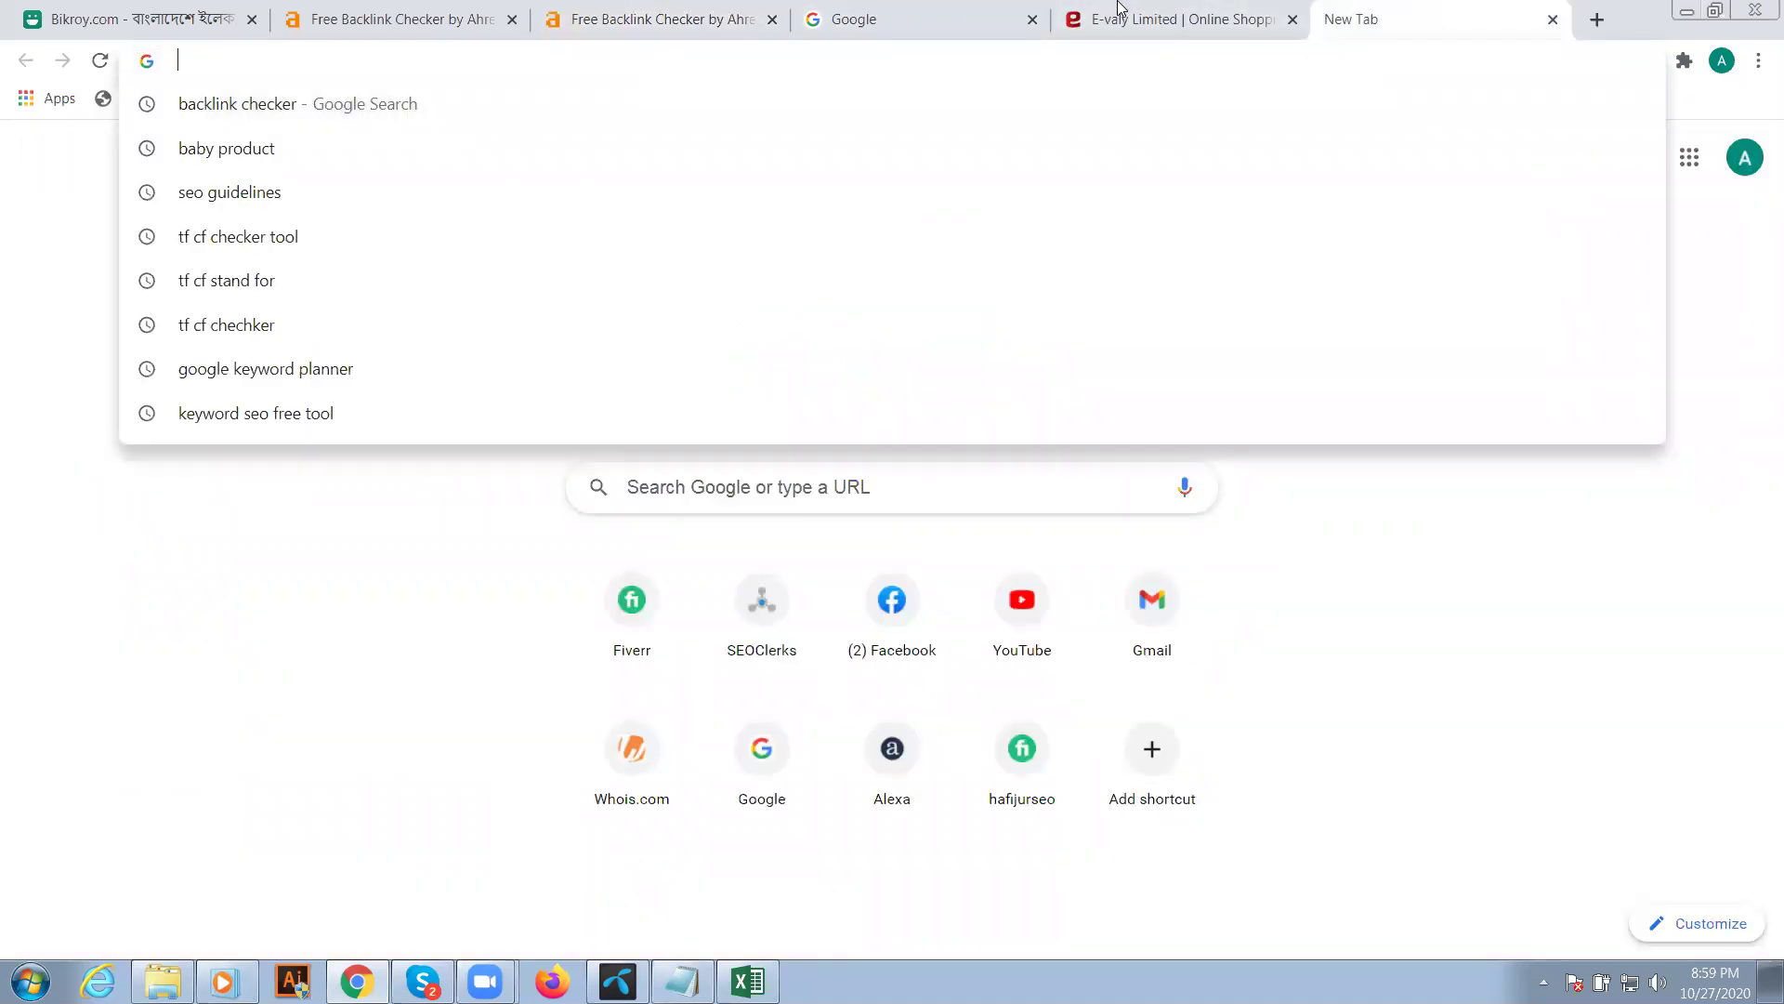
key("ctrl+shift+Tab")
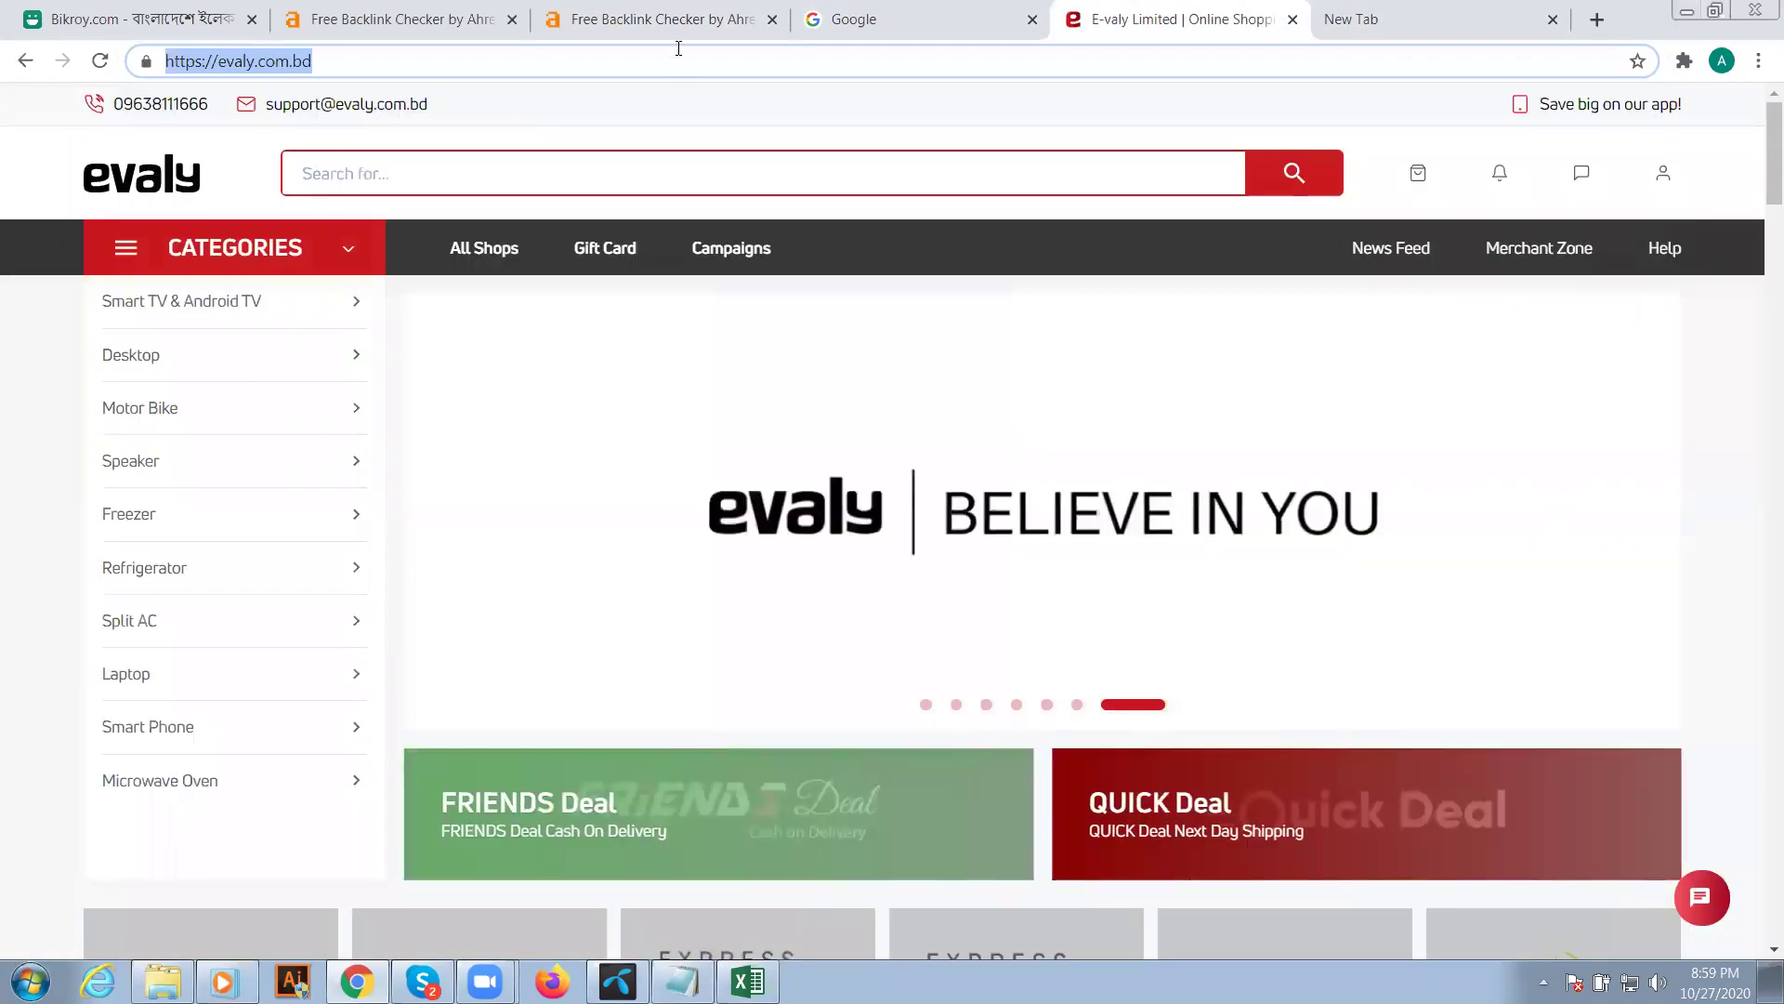
key("ctrl+shift+Tab")
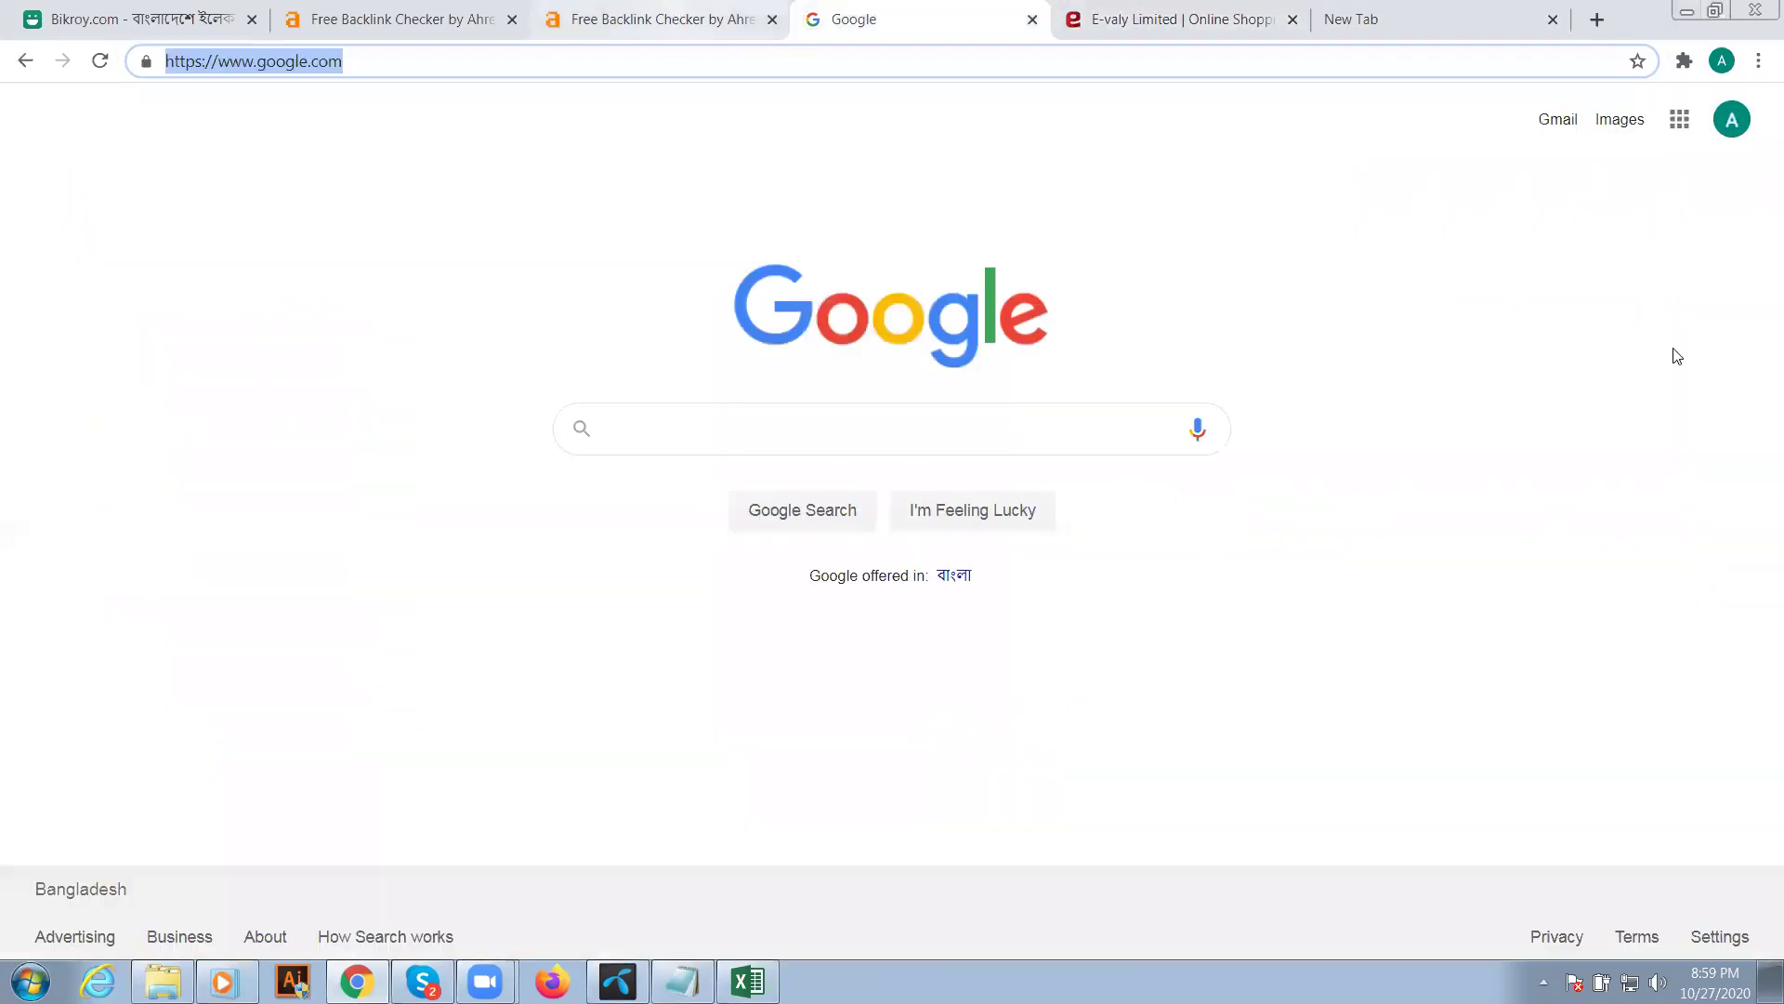
key("ctrl+shift+Tab")
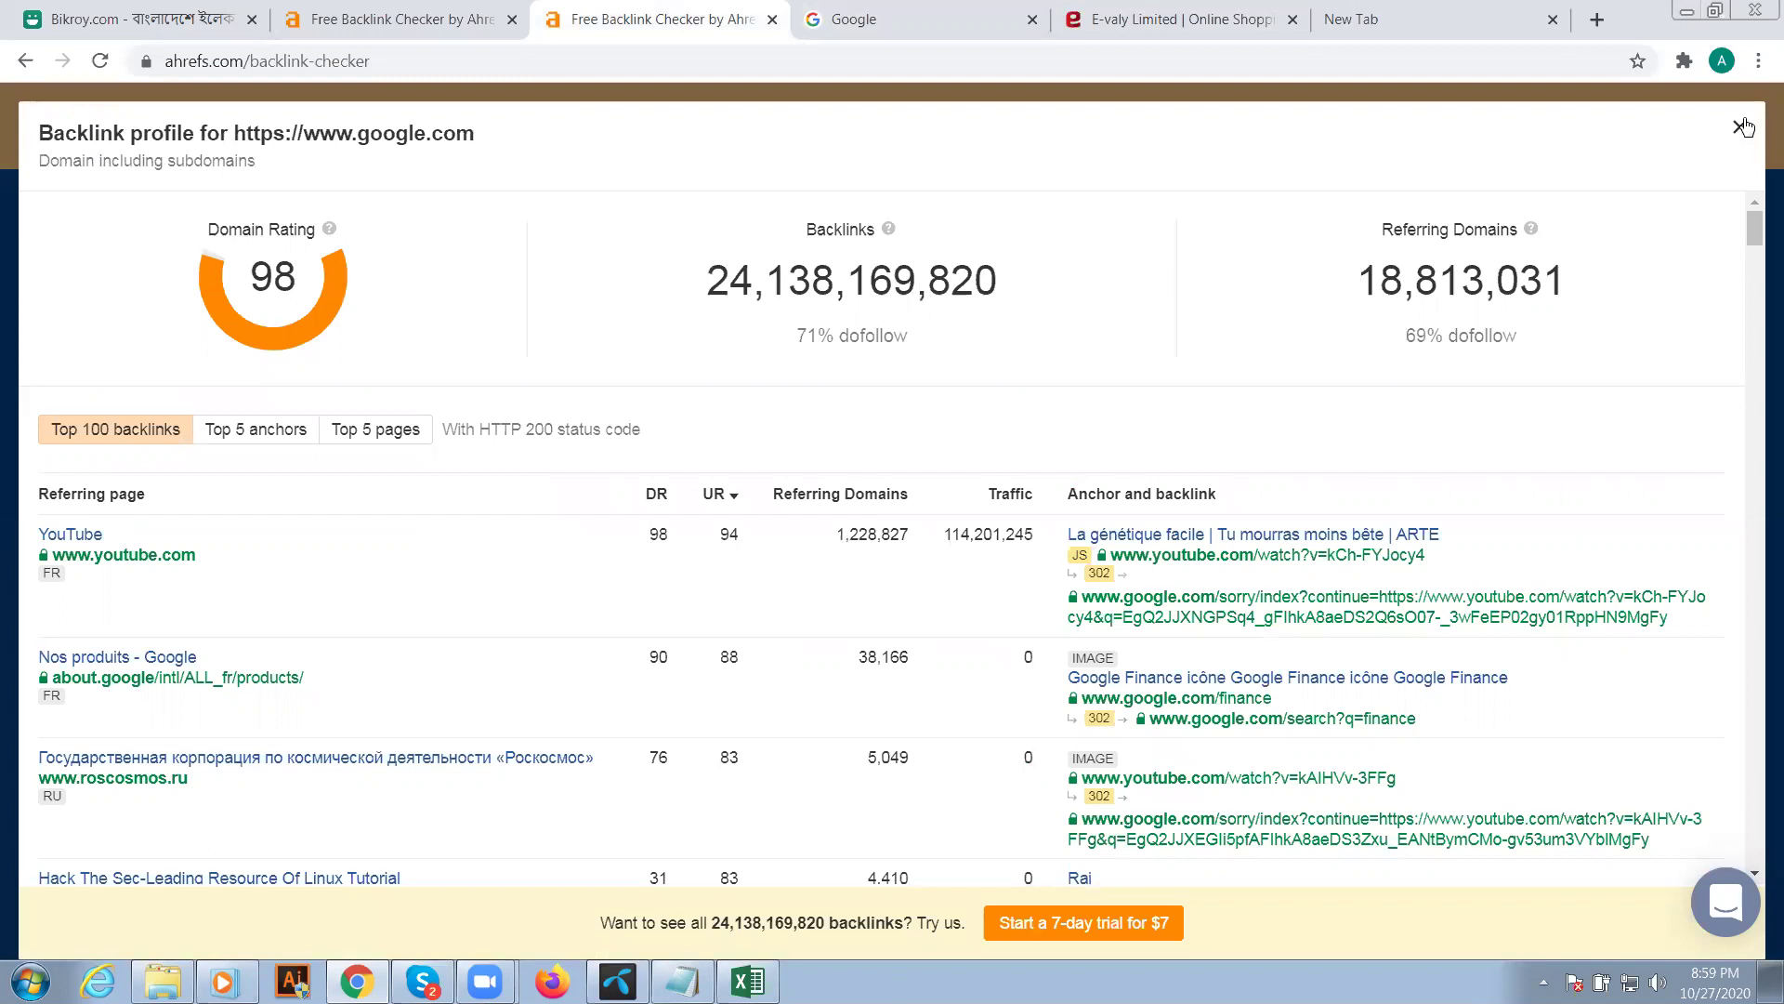
left_click(1741, 128)
double_click(569, 561)
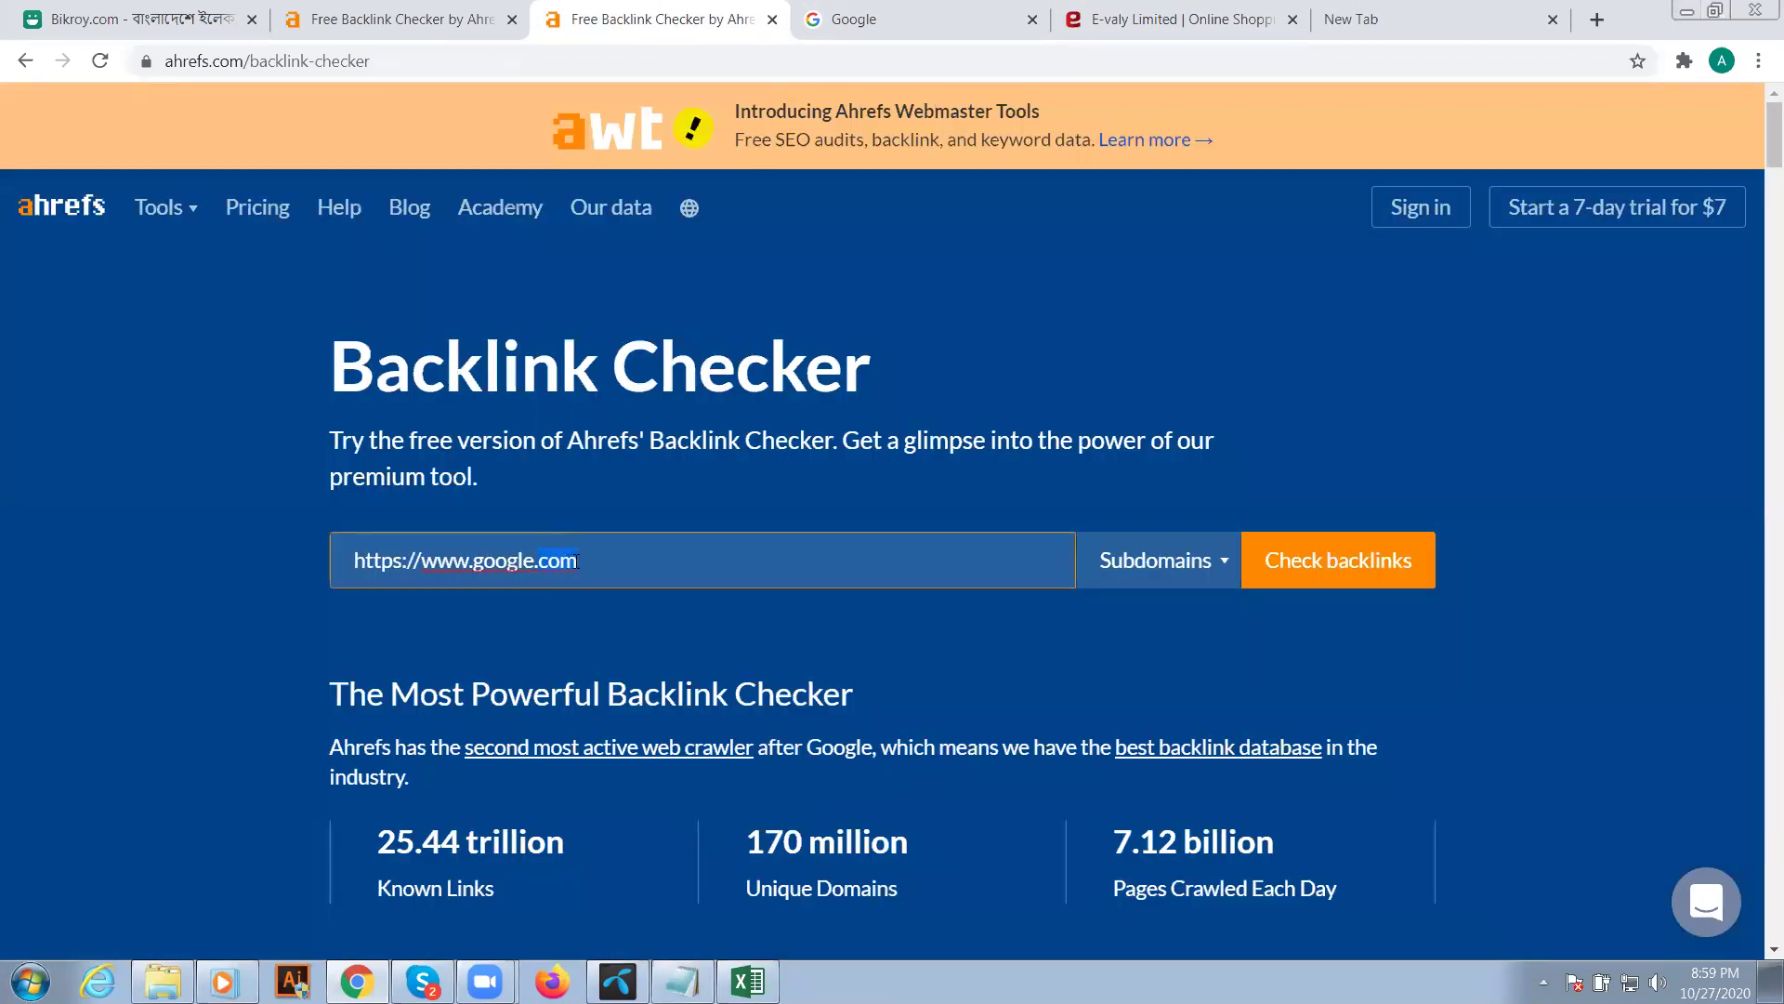
type("https://evaly.com.bd/")
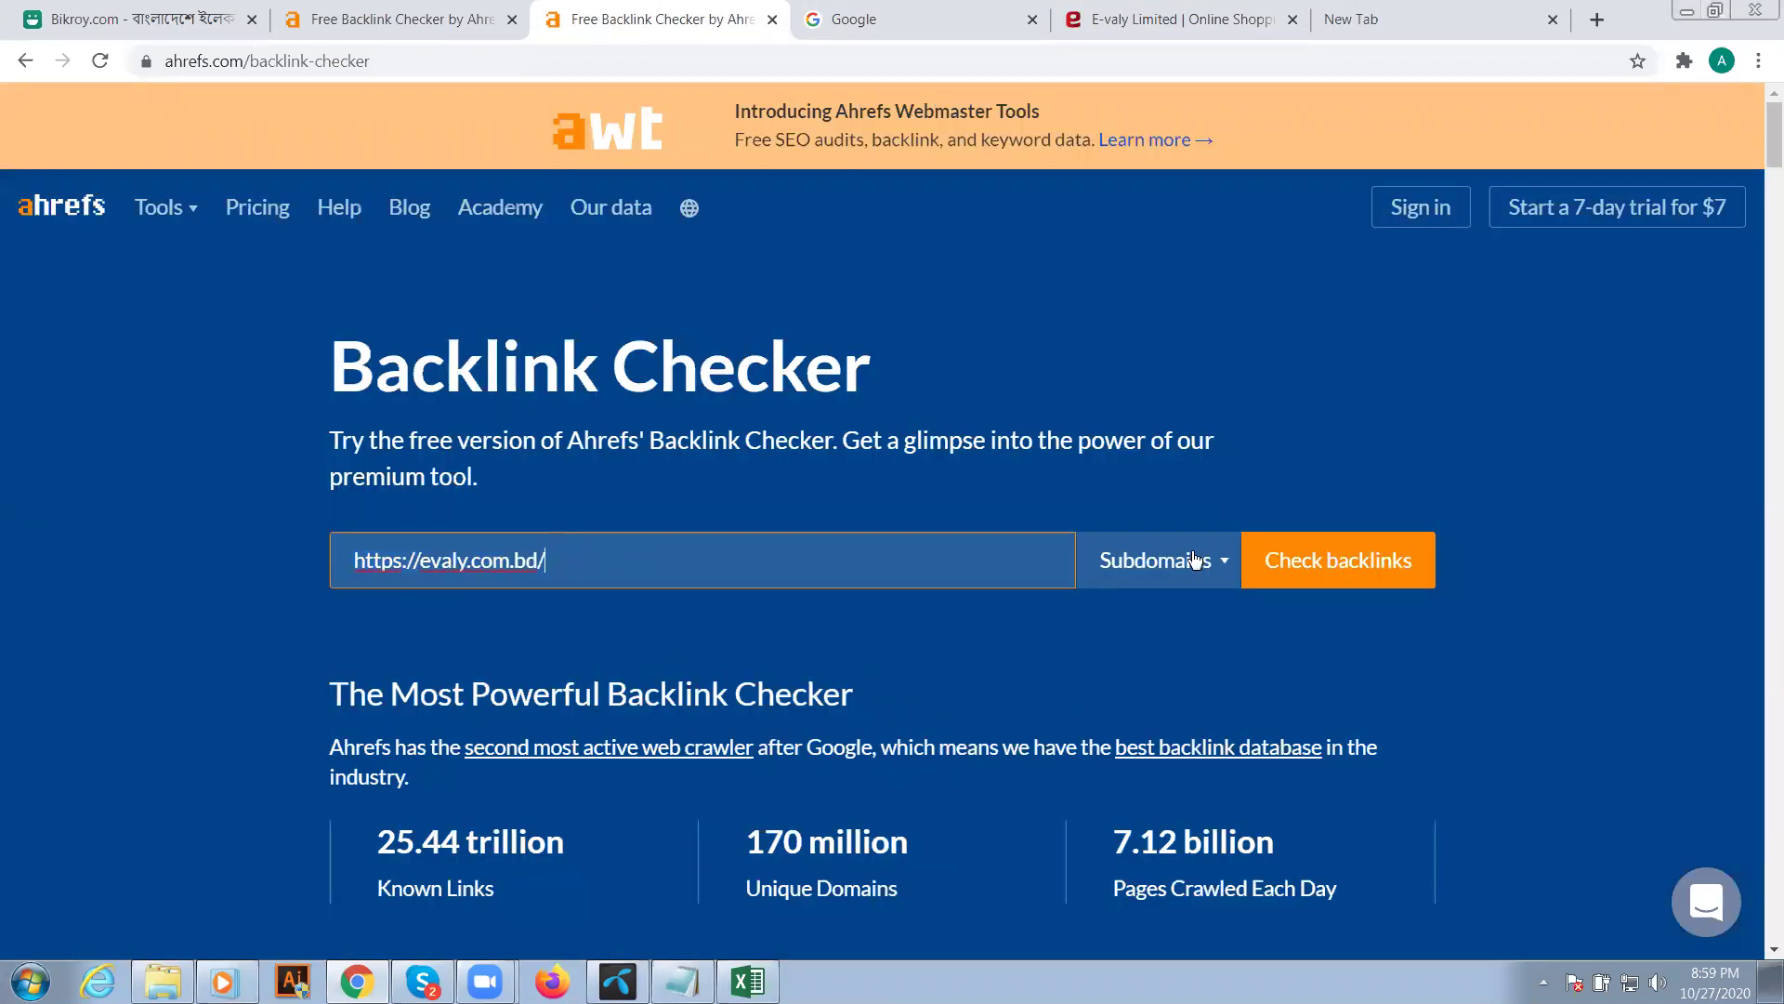
left_click(1354, 583)
left_click(1111, 482)
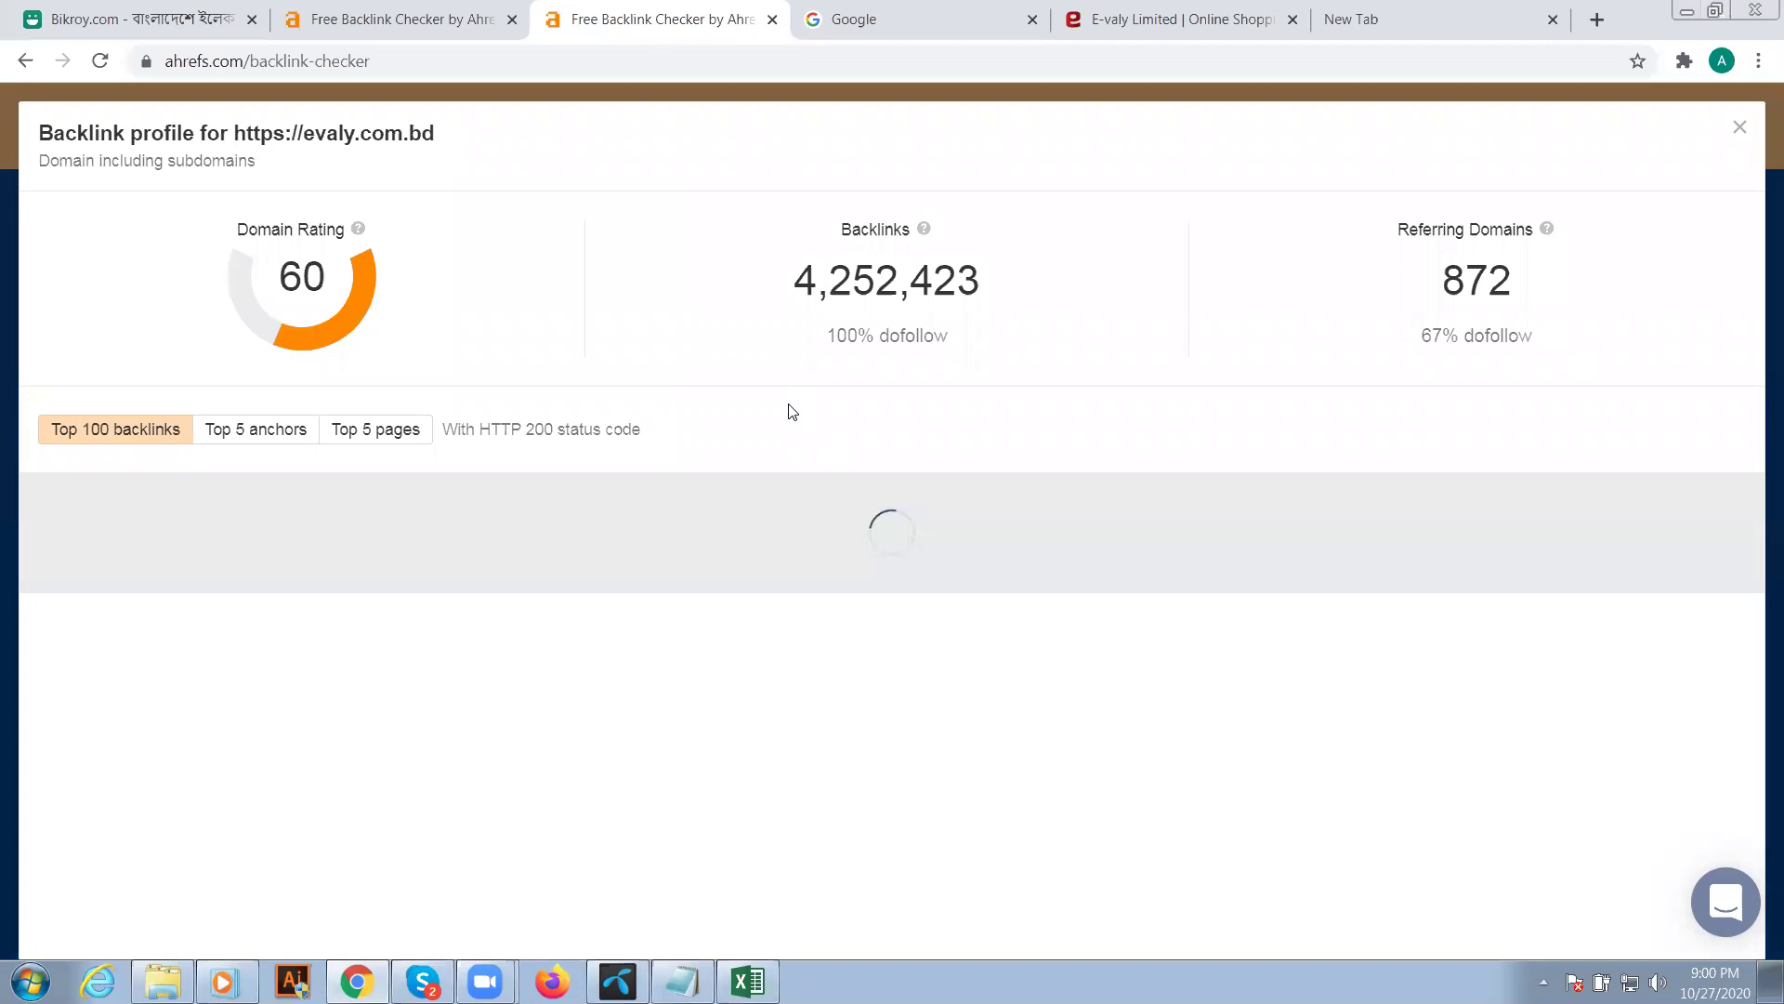
- Select the Backlinks count 4,252,423 and copy it from the right-click menu
mouse_move(804, 272)
left_mouse_down()
mouse_move(980, 278)
mouse_move(792, 279)
left_mouse_up()
left_click(1027, 291)
right_click(824, 287)
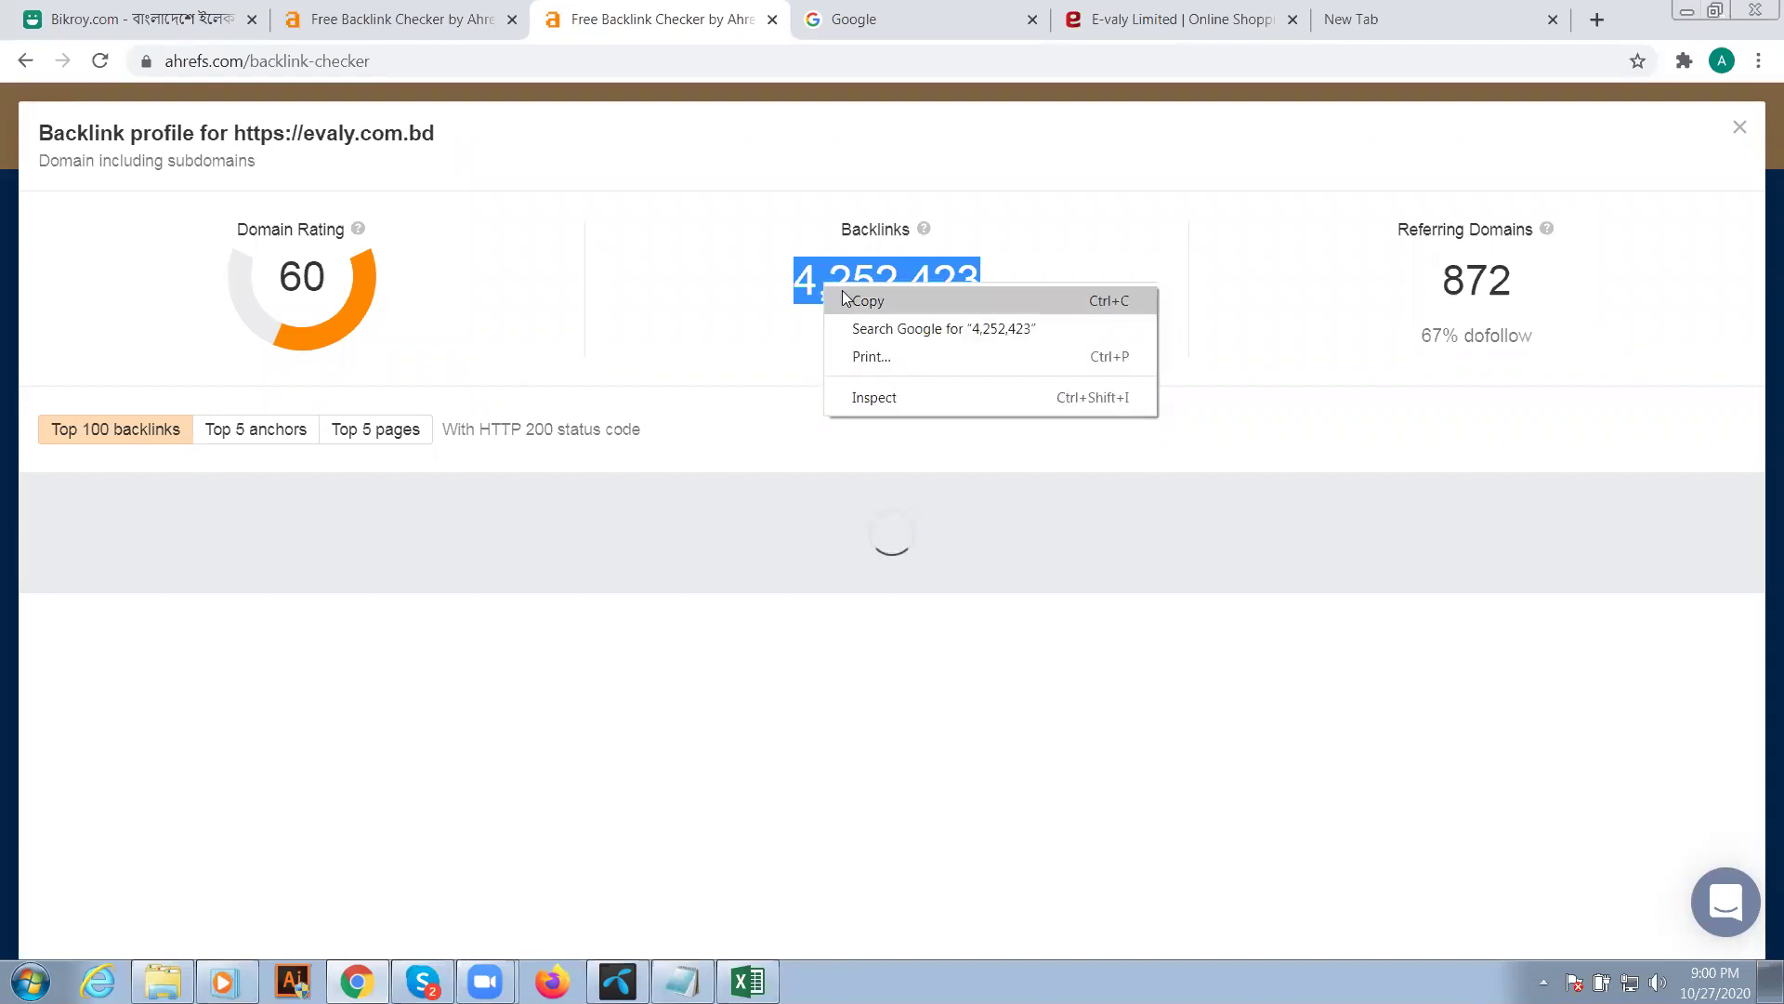
left_click(844, 299)
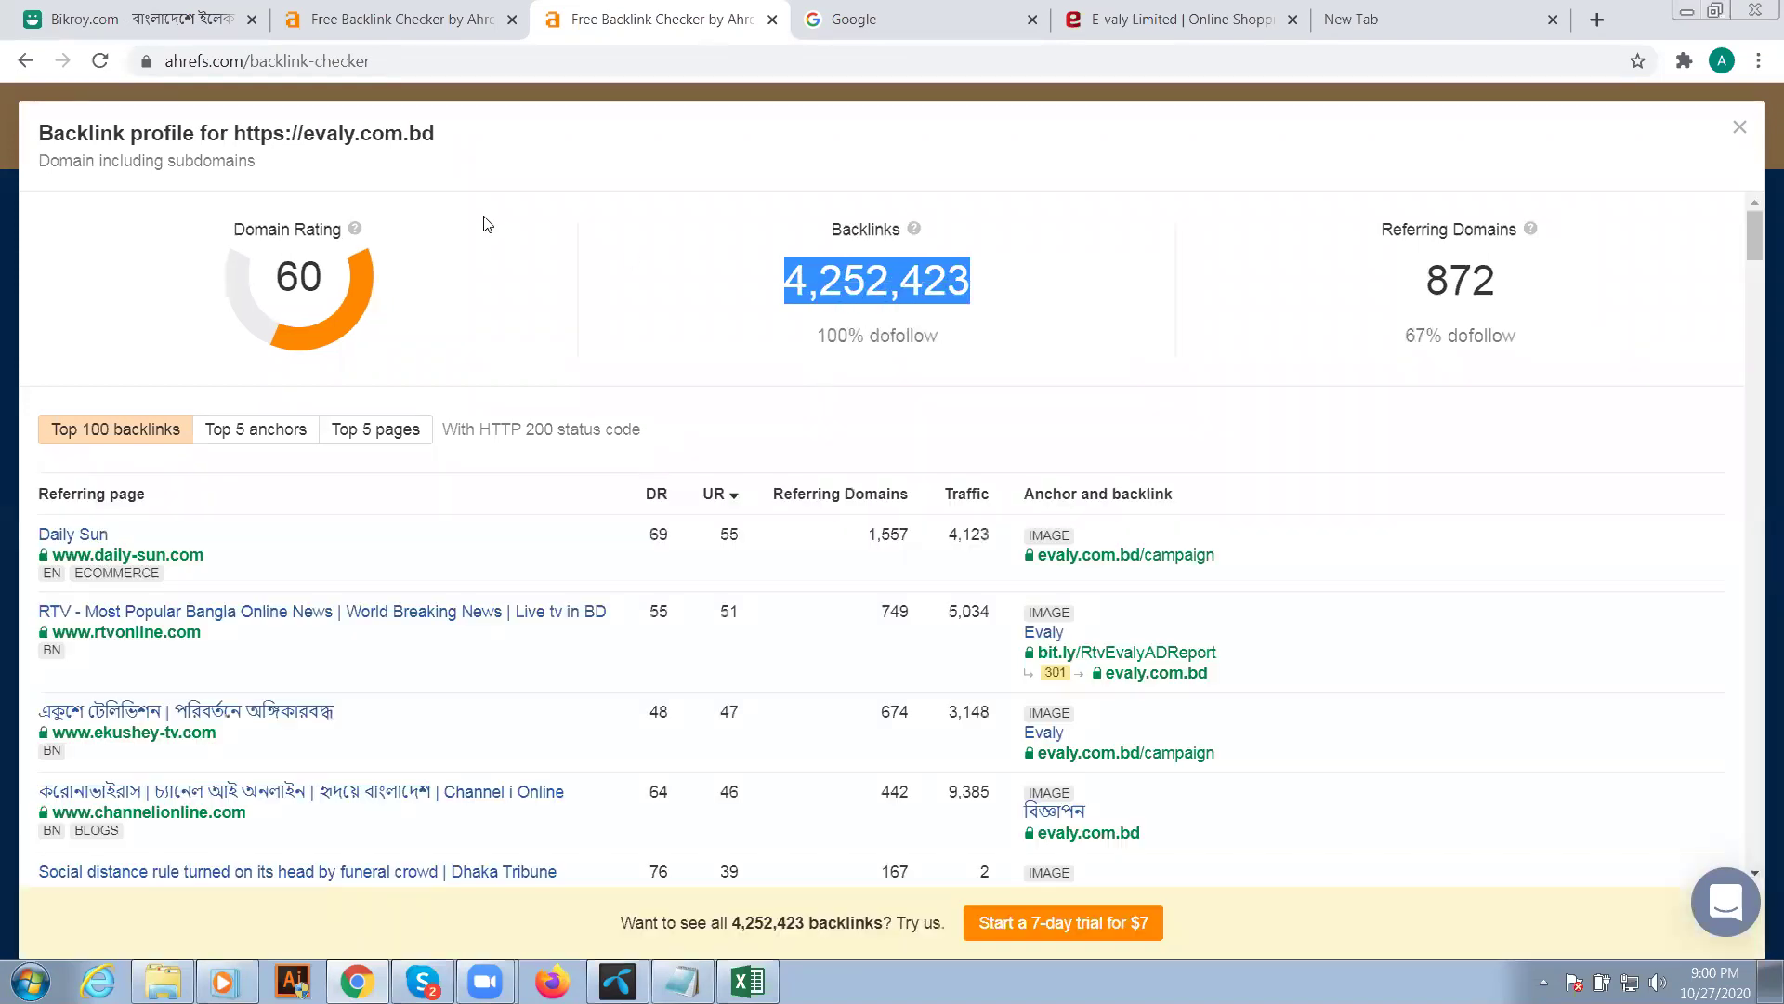
- Paste the total backlinks figure 4,252,423 into D2 as a plain value
left_click(748, 982)
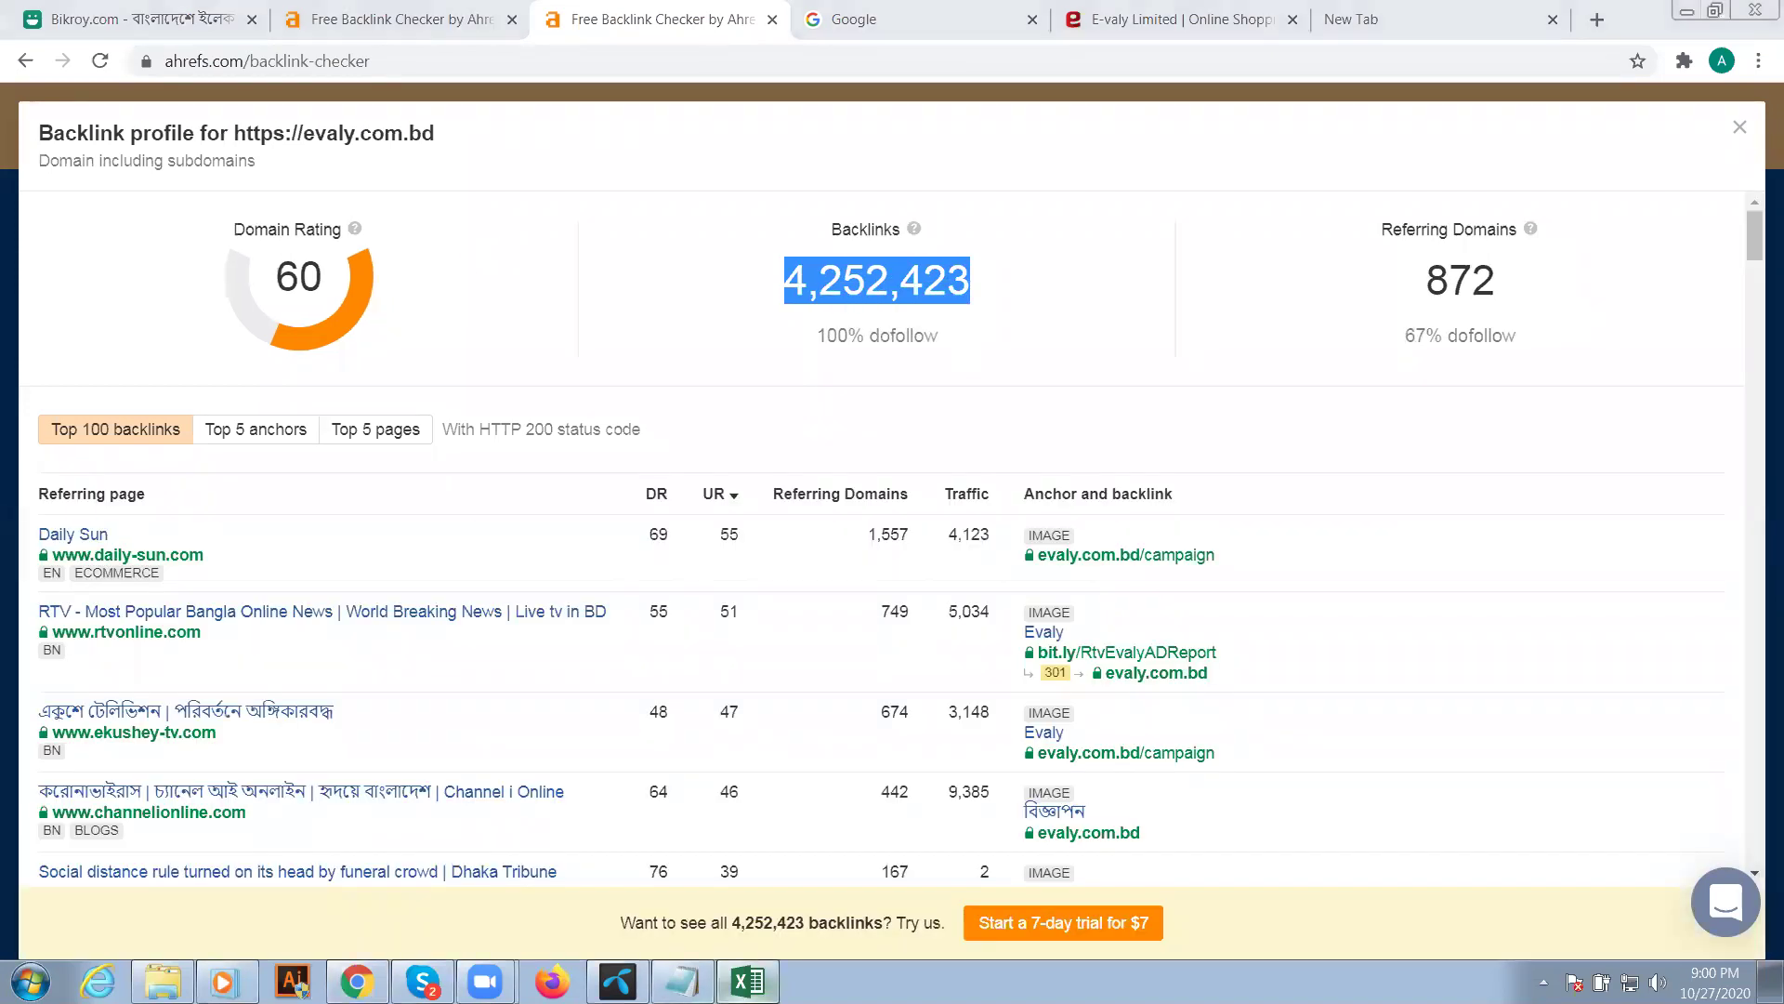
left_click(469, 291)
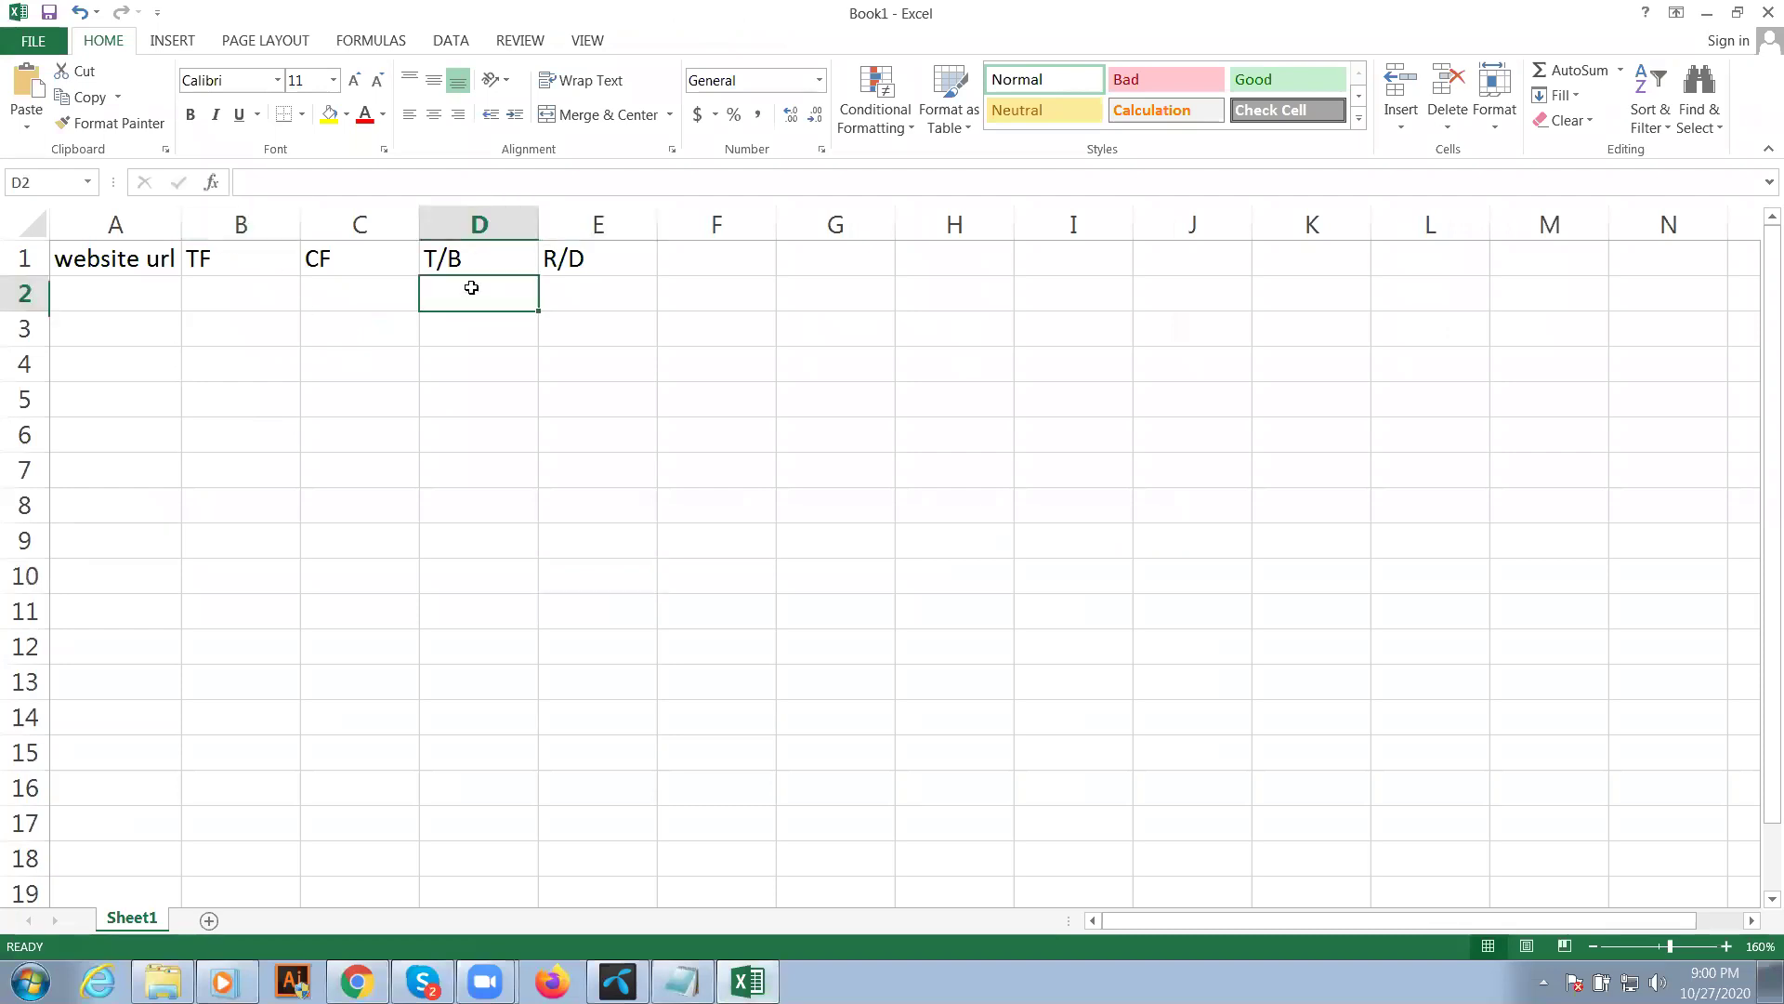
key("ctrl+v")
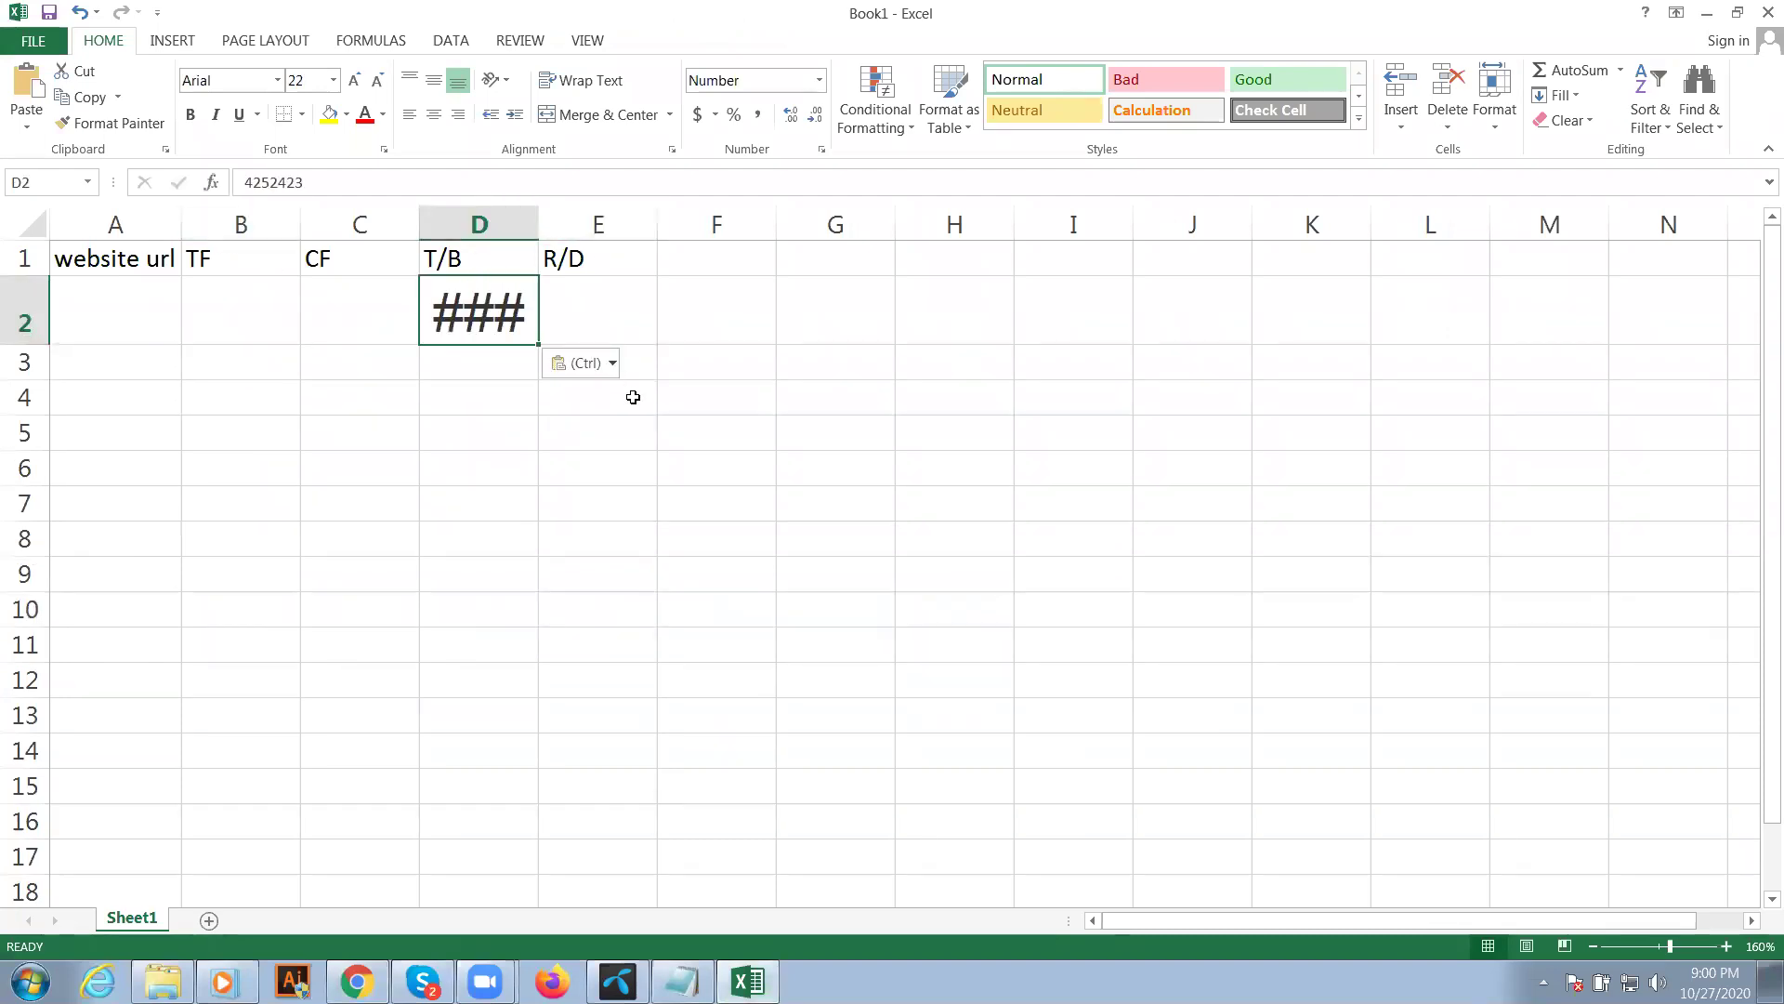
key("ctrl+z")
type("z")
key("ctrl+v")
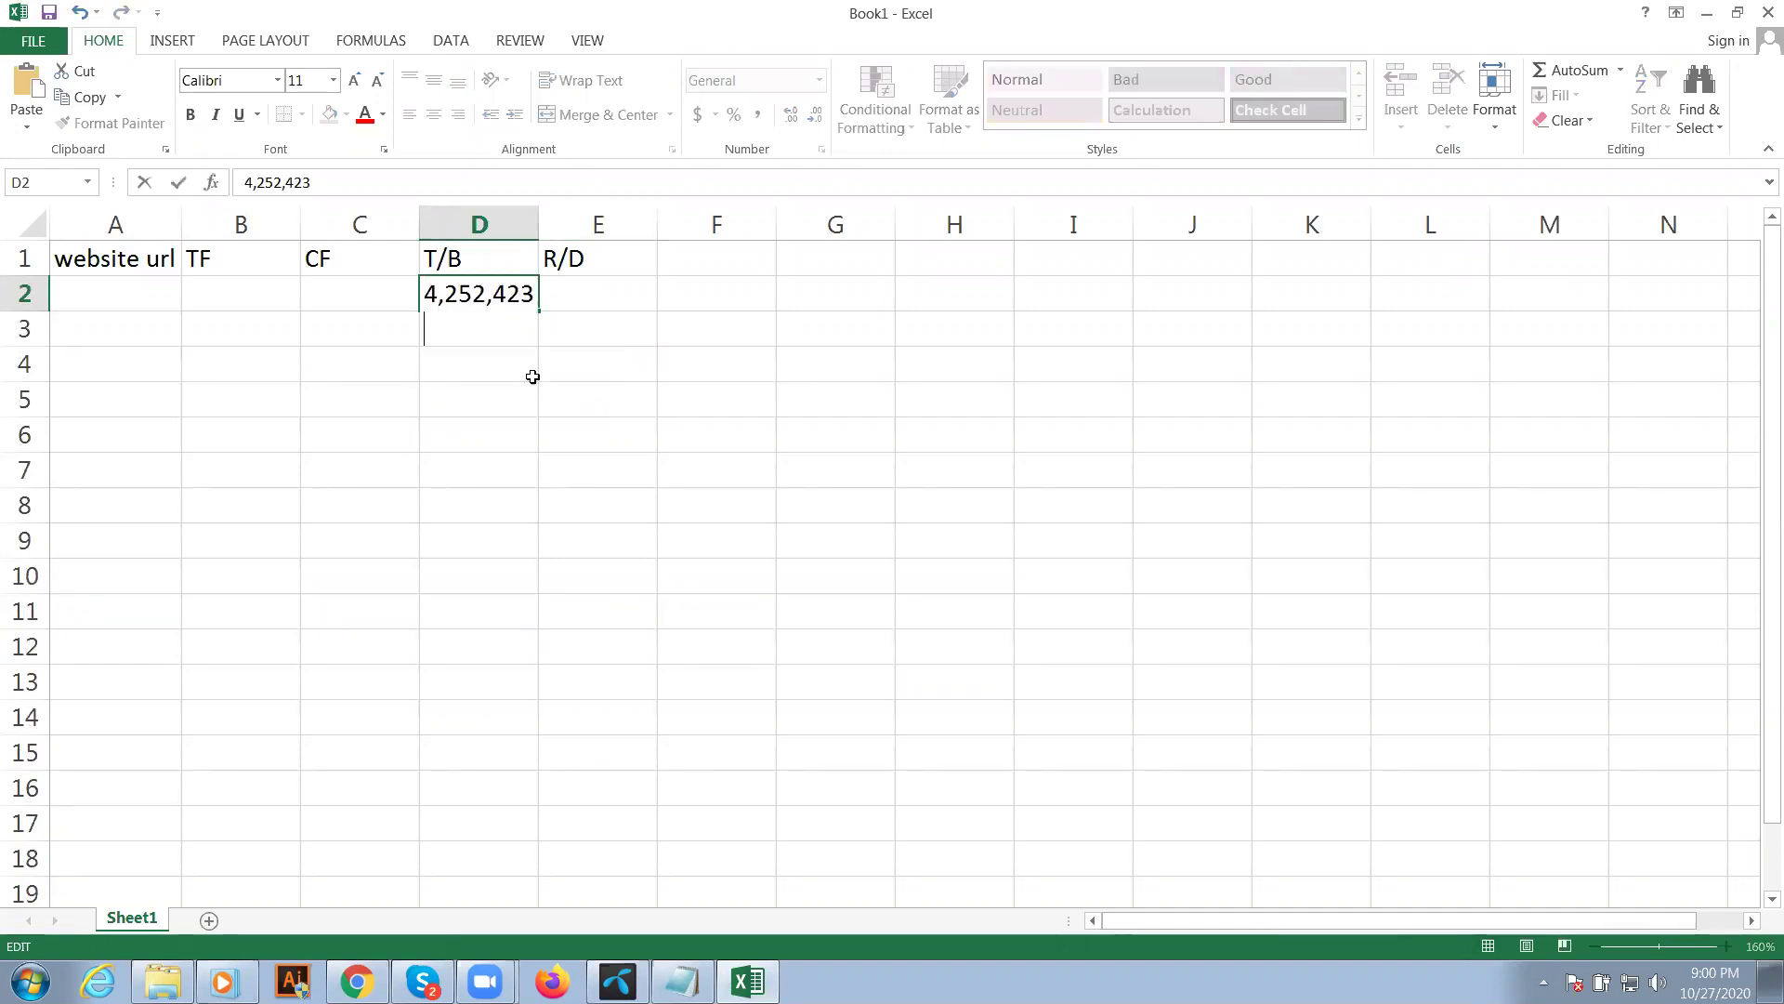
left_click(595, 288)
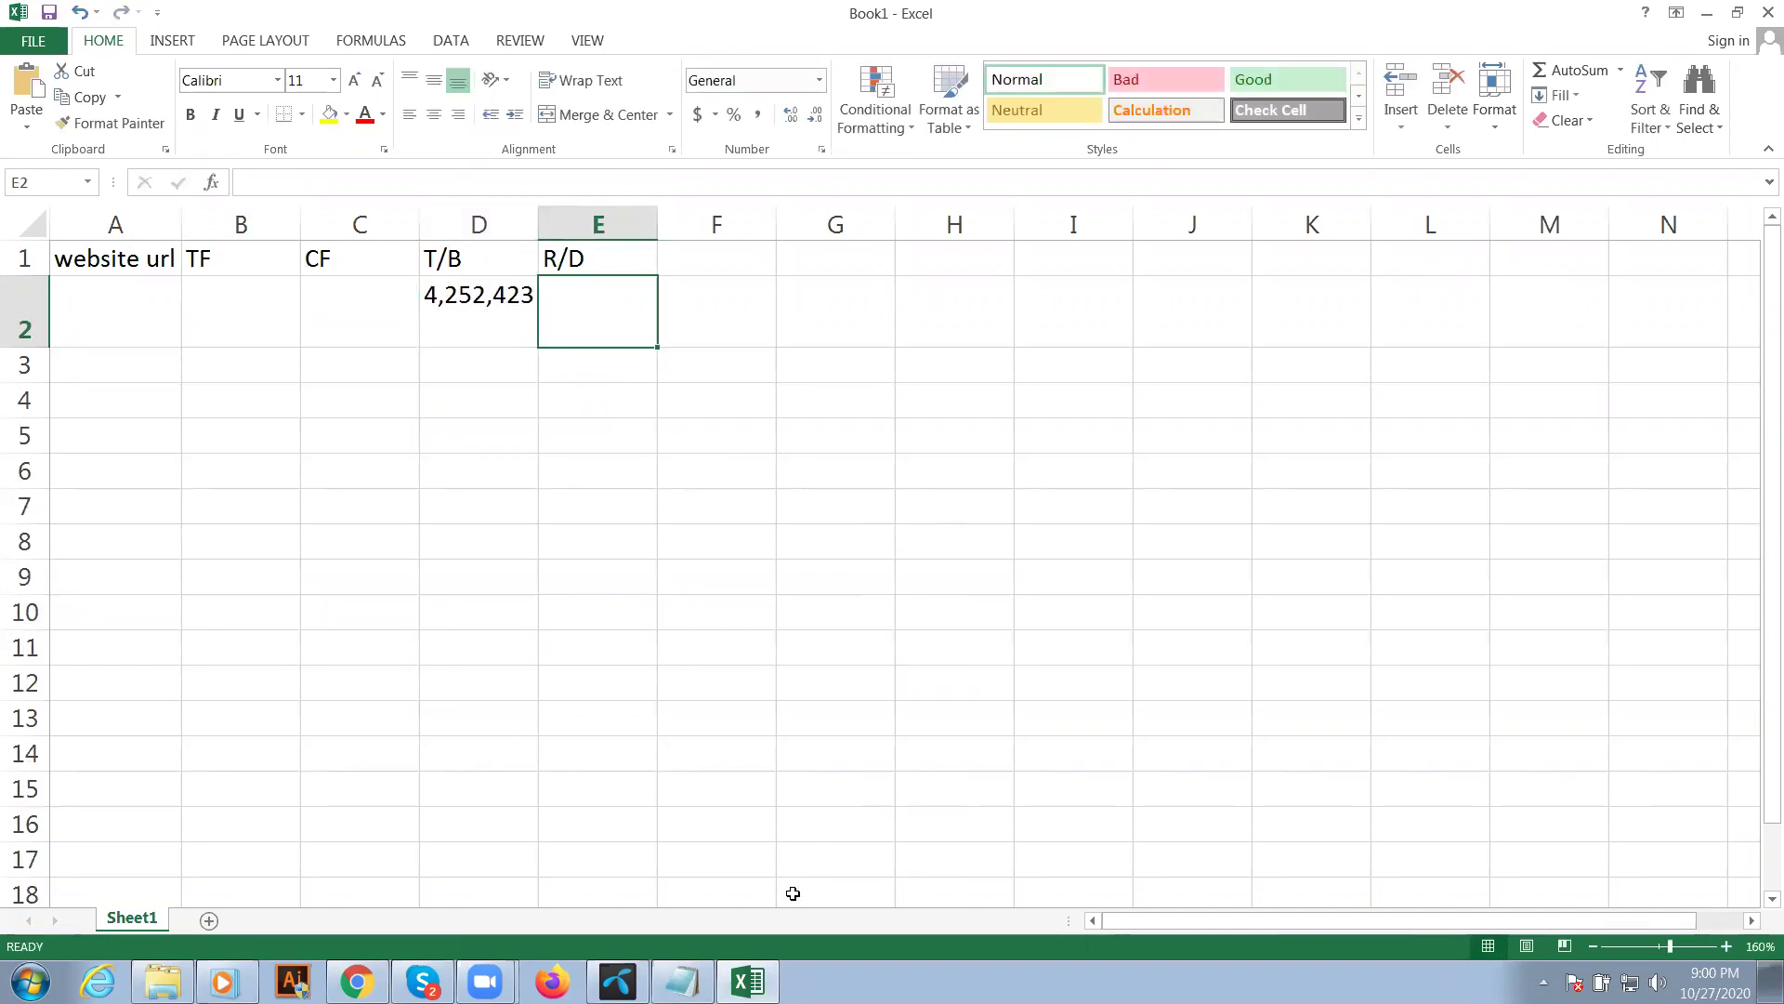
- Enter the referring domains count 872 in cell E2
key("alt+Tab")
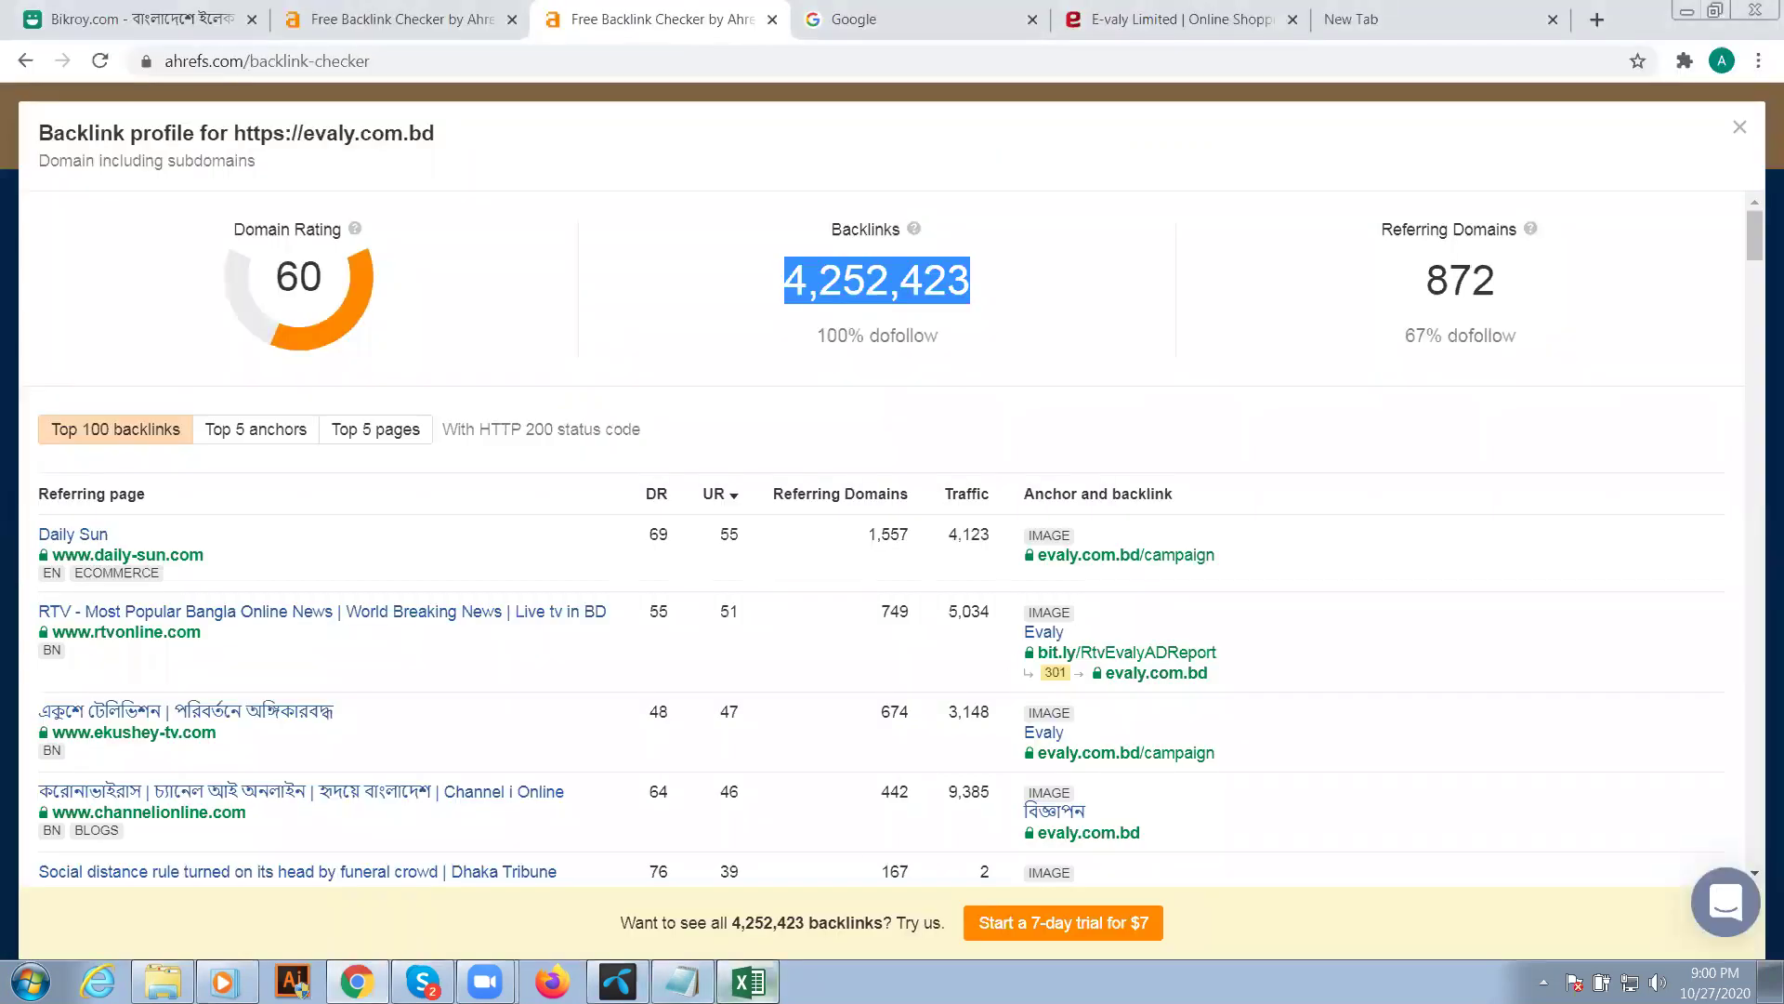
key("alt+Tab")
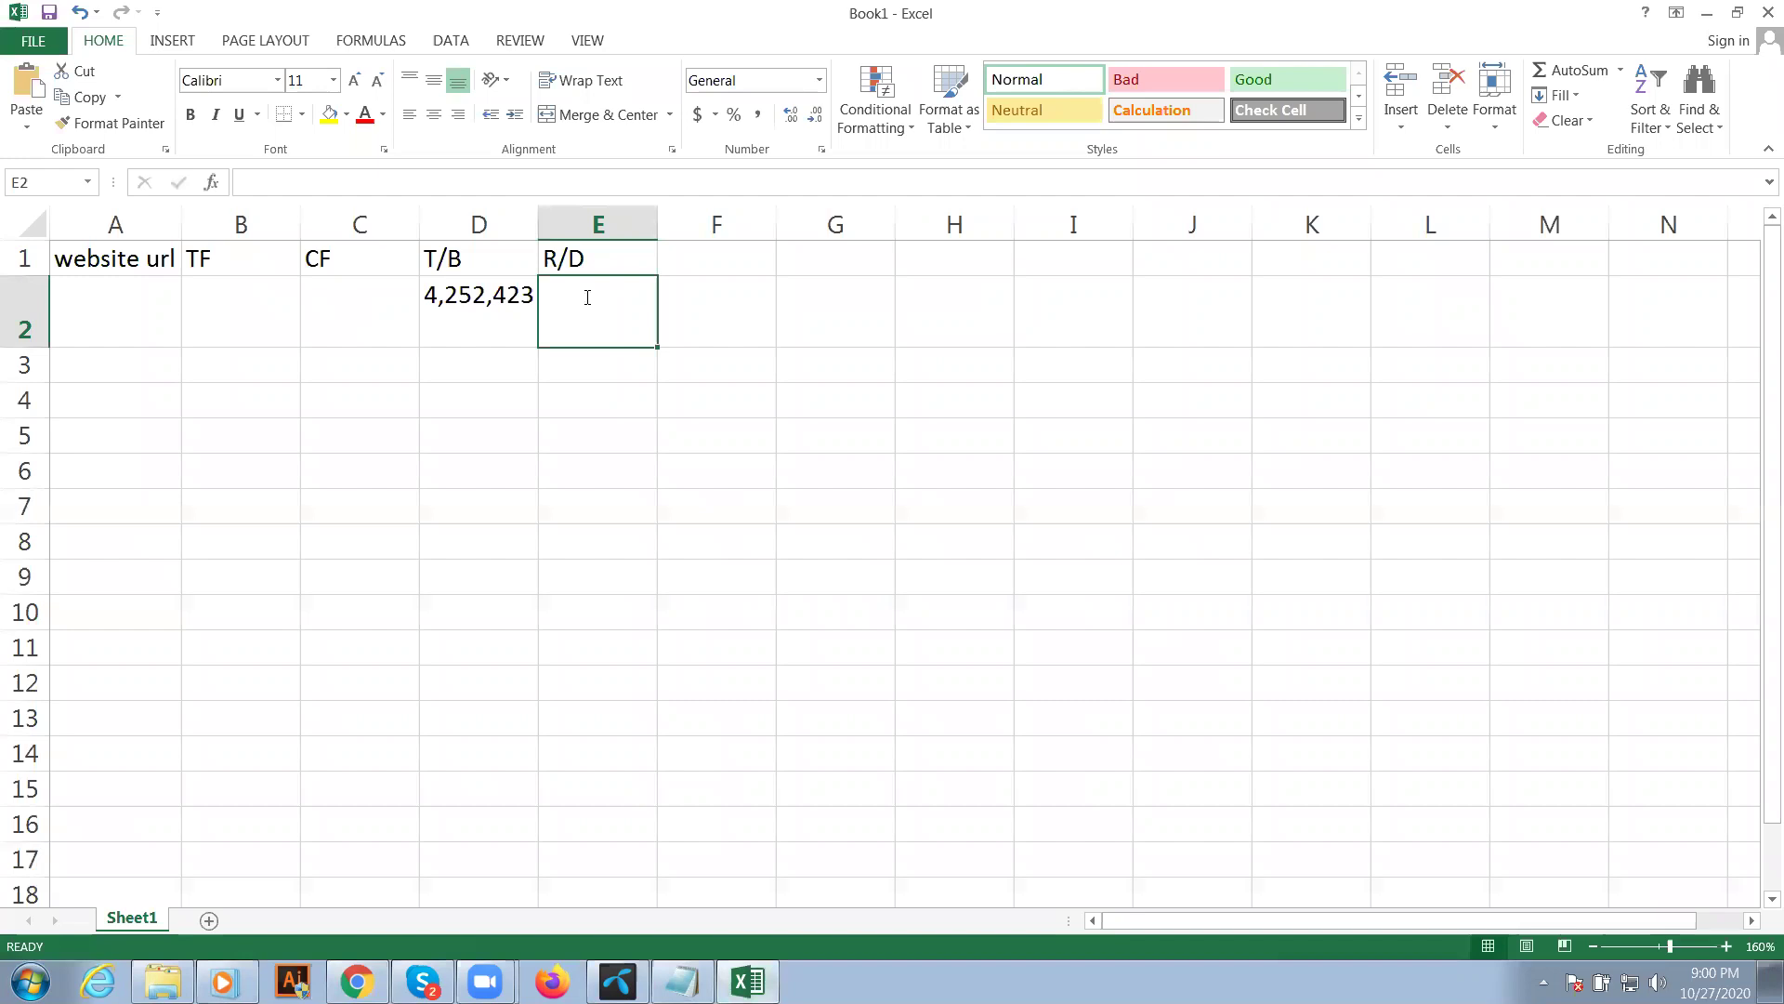
type("=")
type("872")
left_click(609, 469)
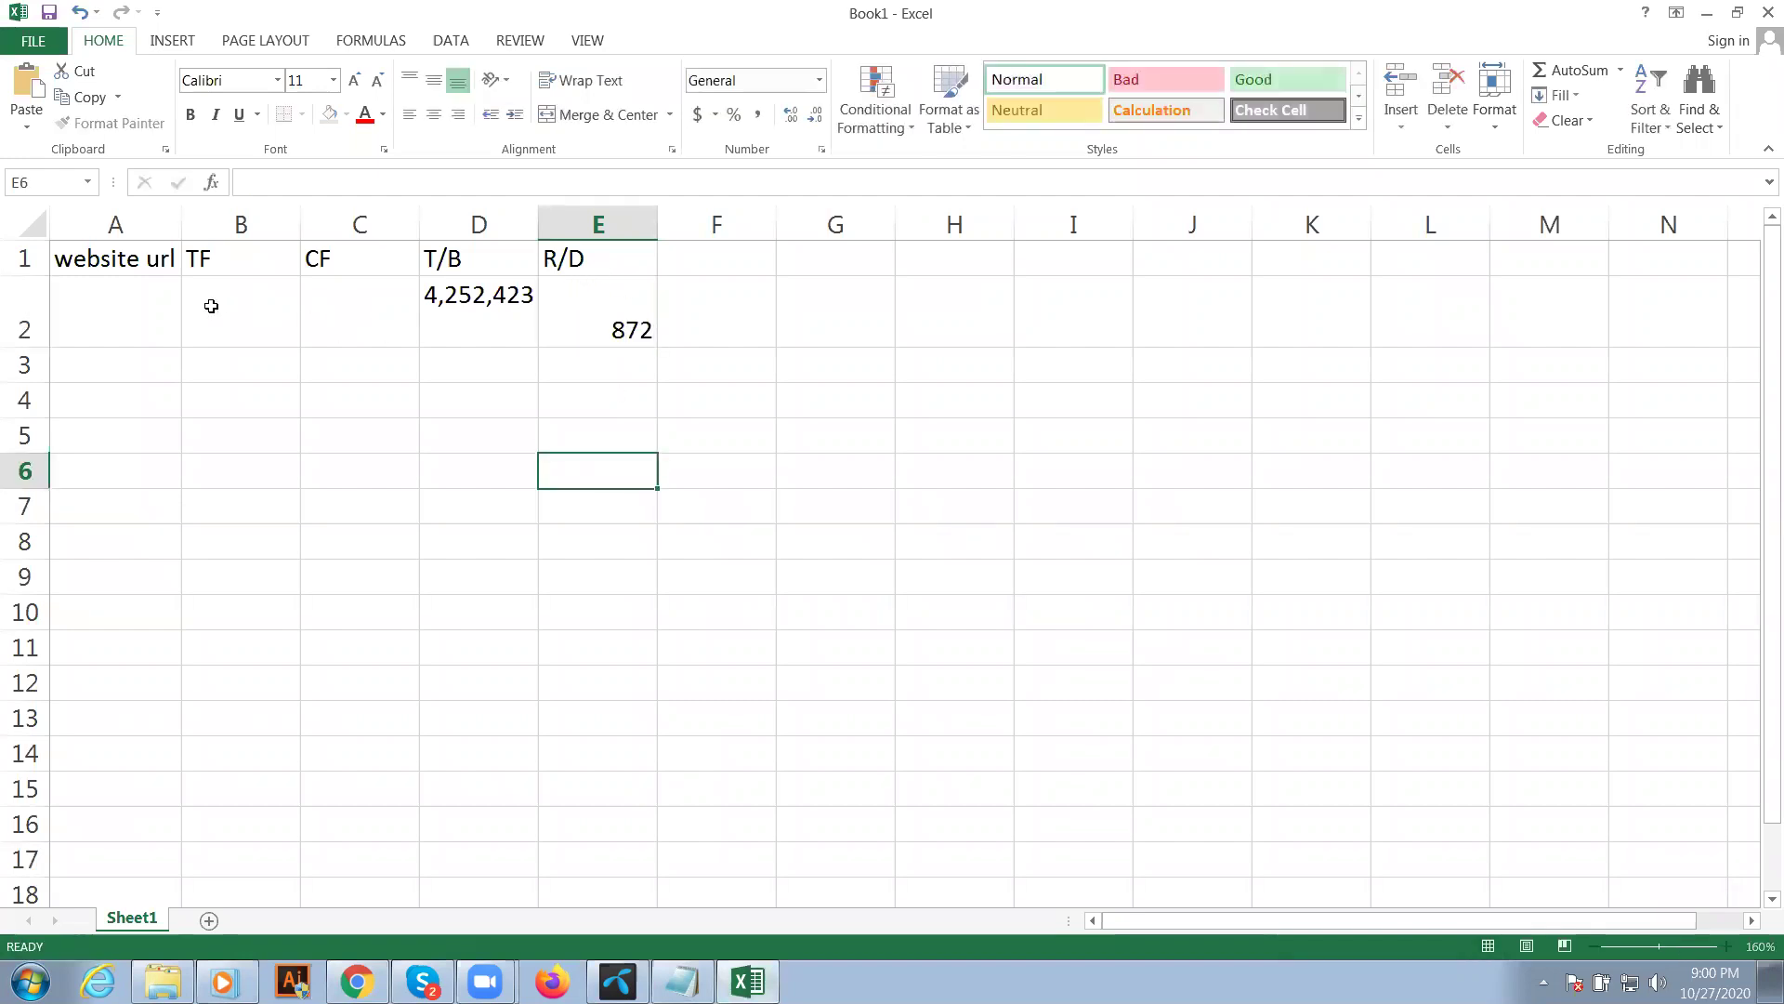
- Reset row 2 to the Normal cell style and bring up the evaly.com.bd site in Chrome
left_click(40, 303)
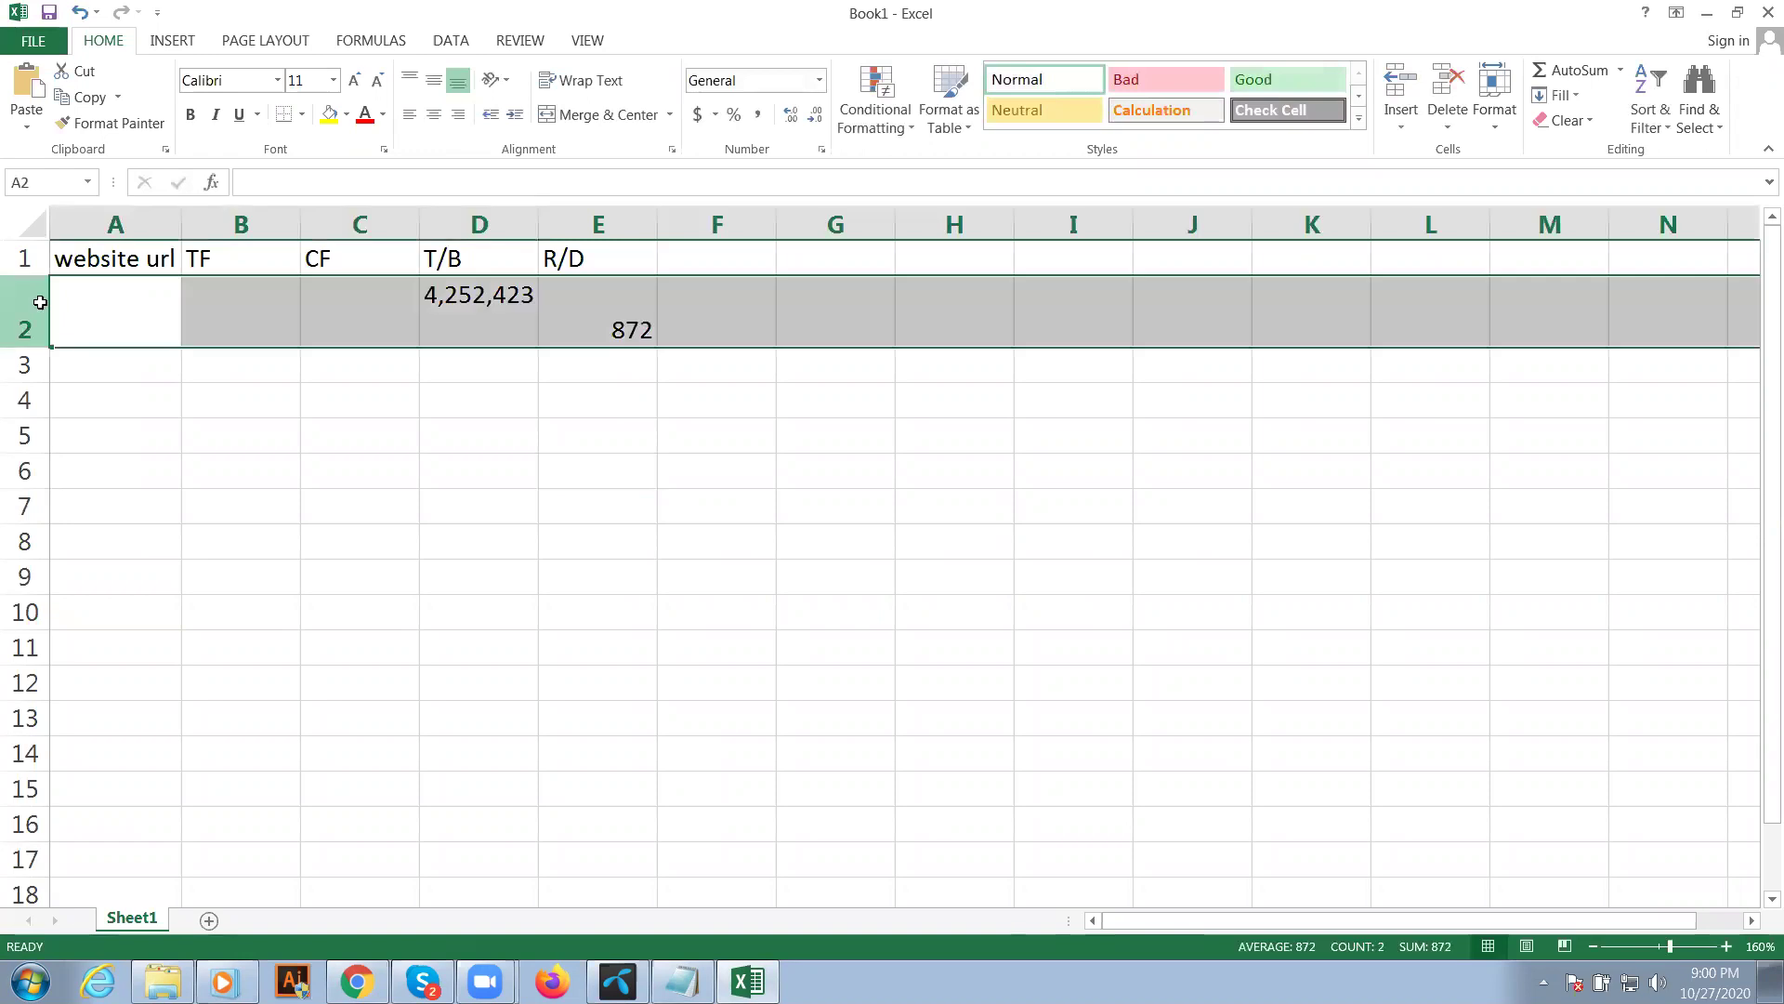
left_click(1023, 79)
left_click(542, 428)
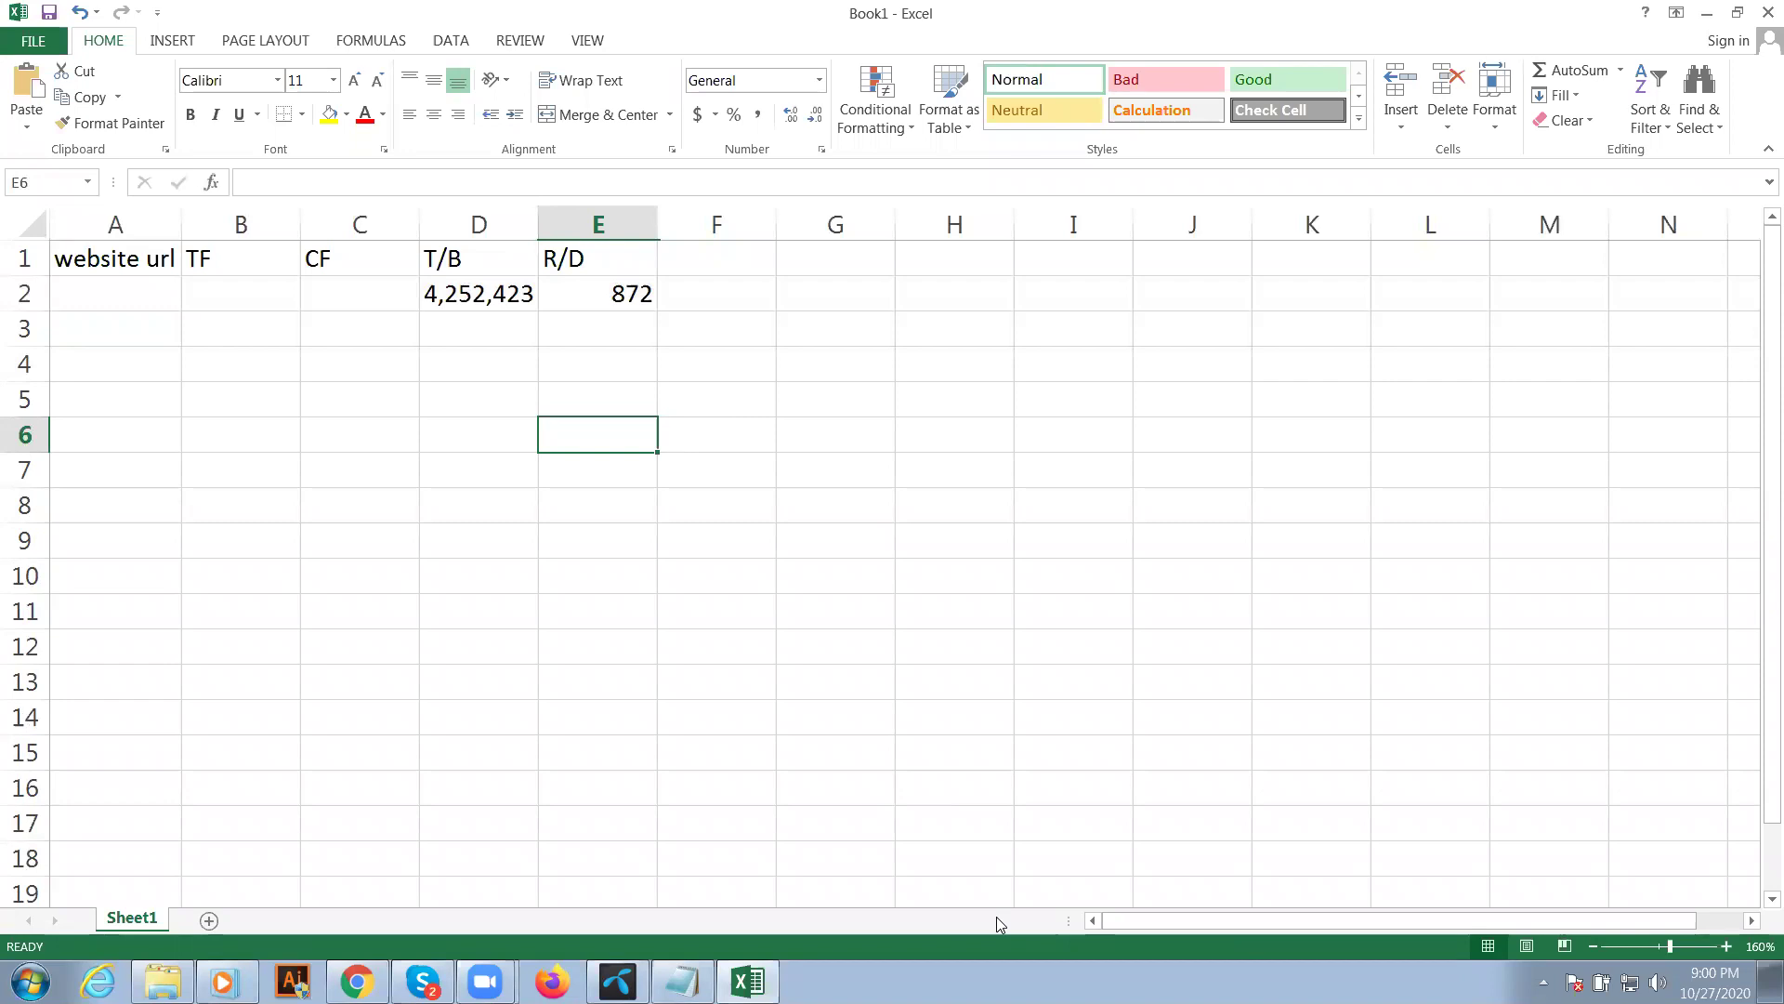
left_click(1706, 13)
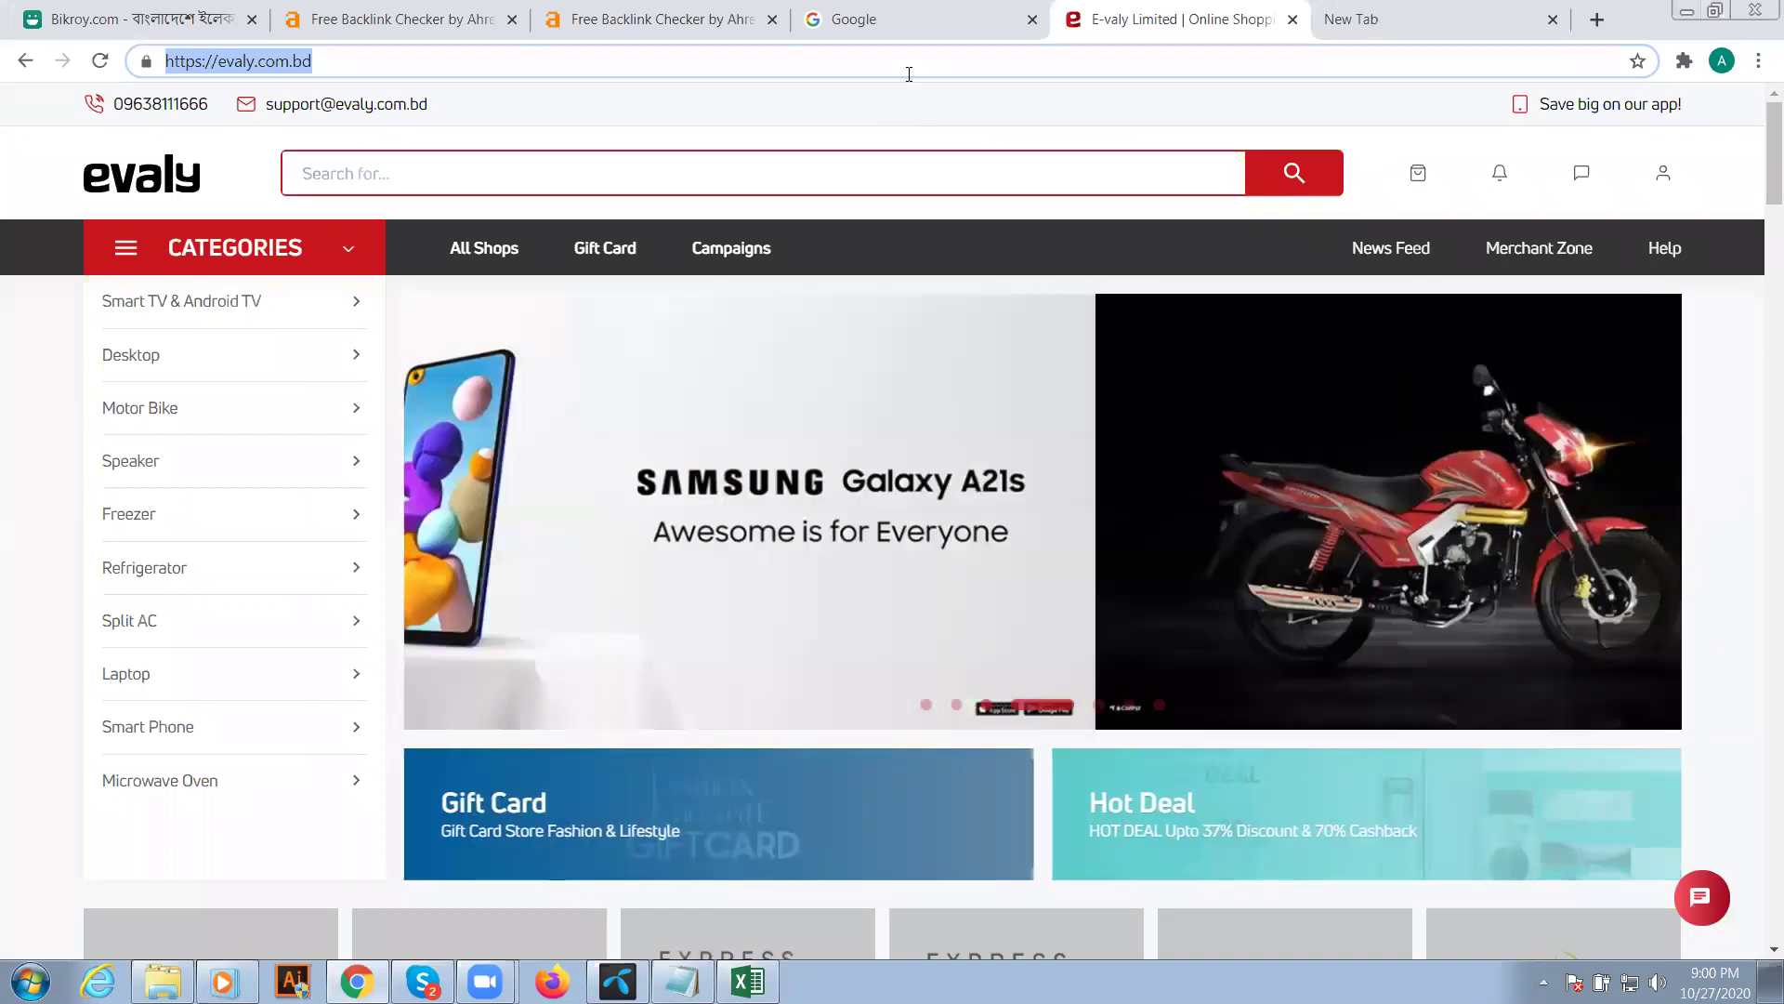
- Search Google for 'tf cf checker tool'
type("tc")
key("BackSpace")
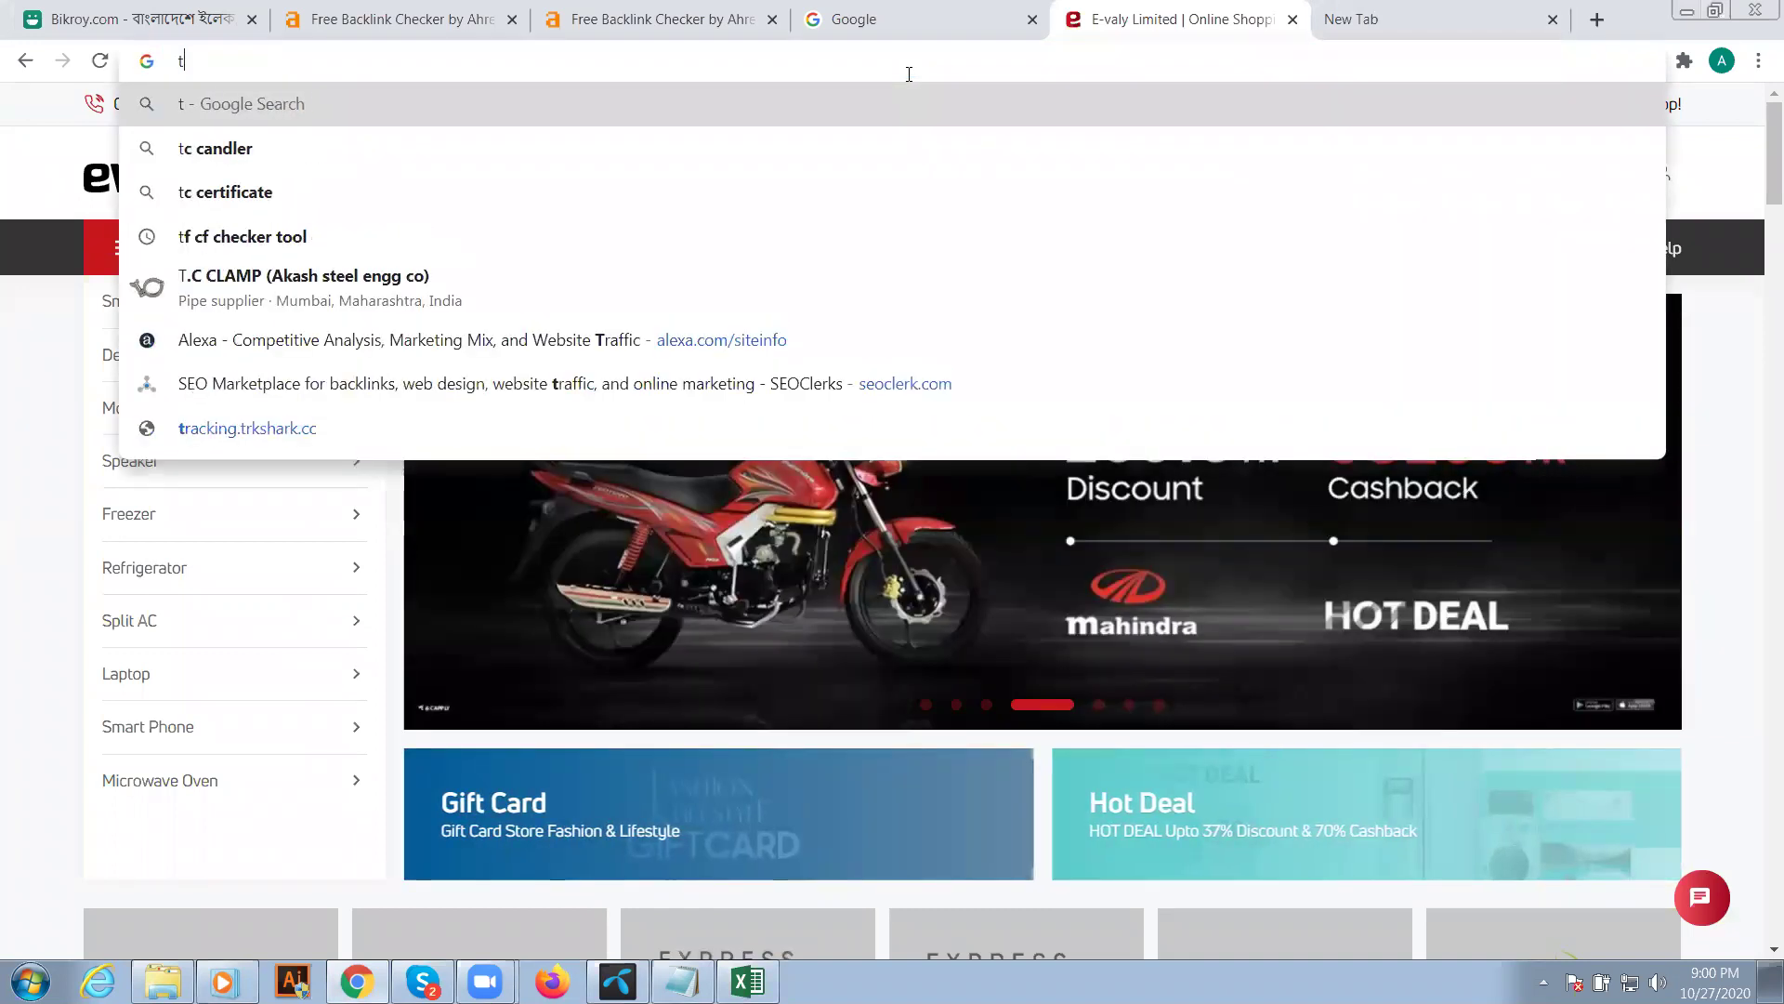
type("f cf checker tool")
key("Return")
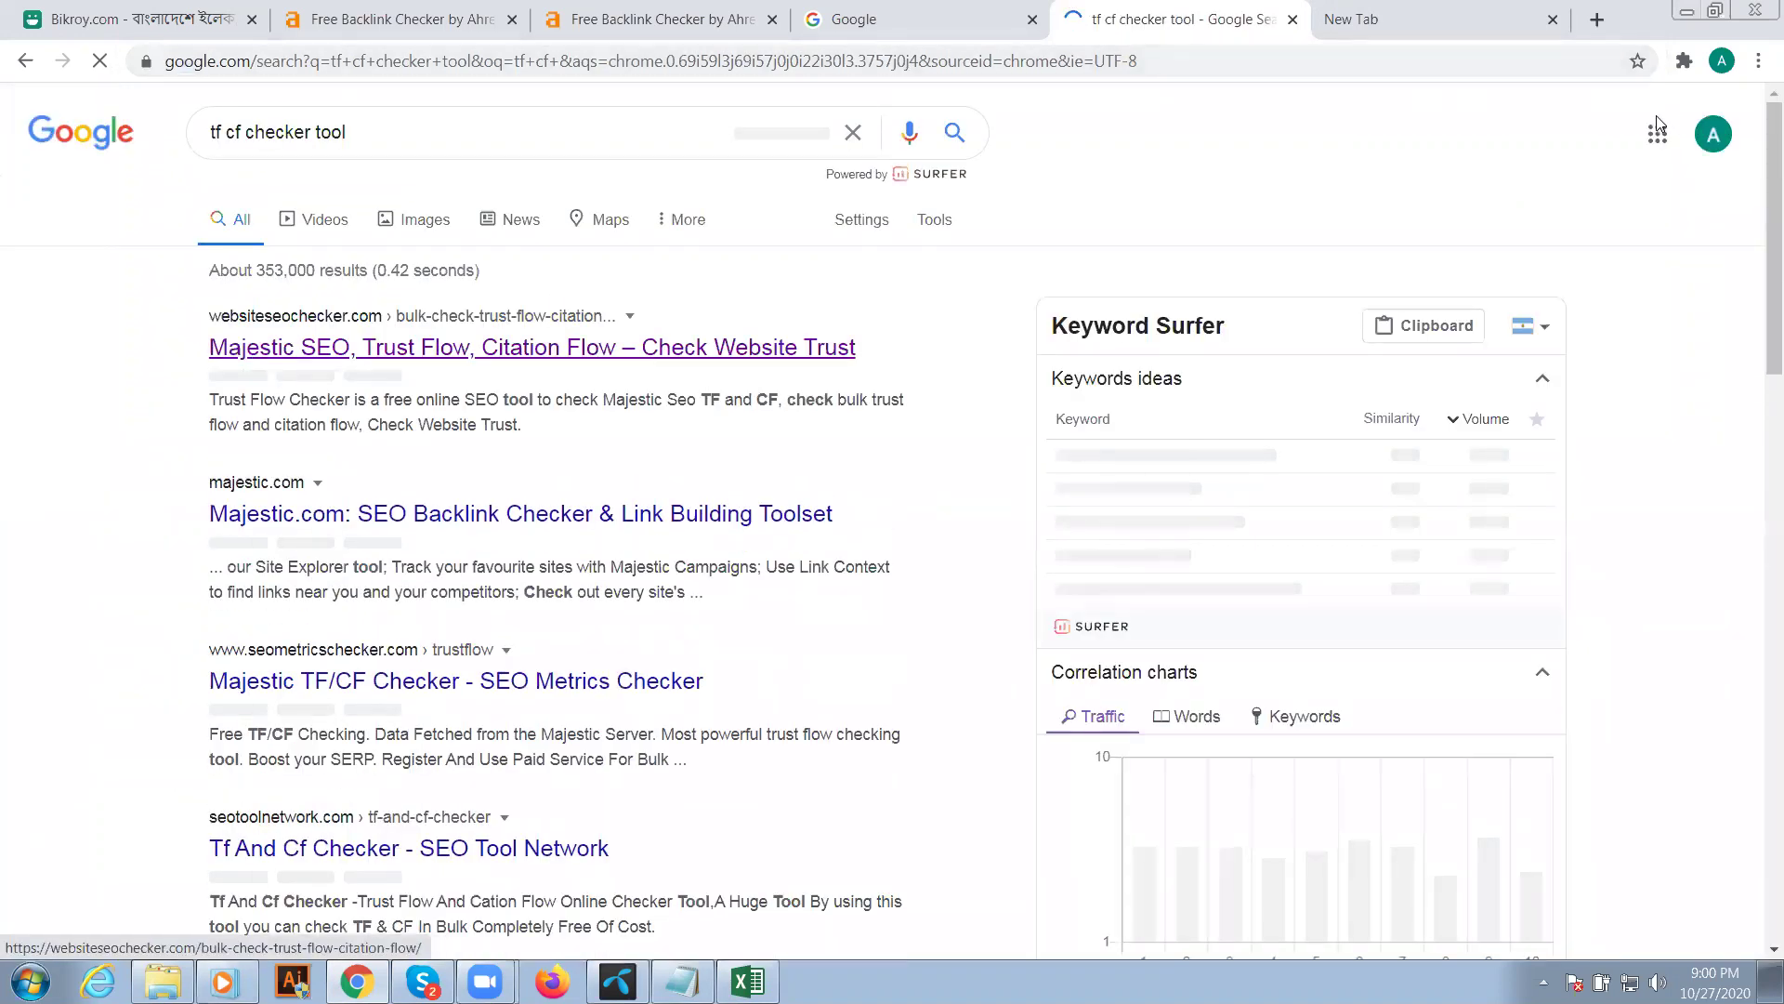
- Close the spare Google homepage tab and open the Majestic SEO trust flow checker result
left_click(1043, 20)
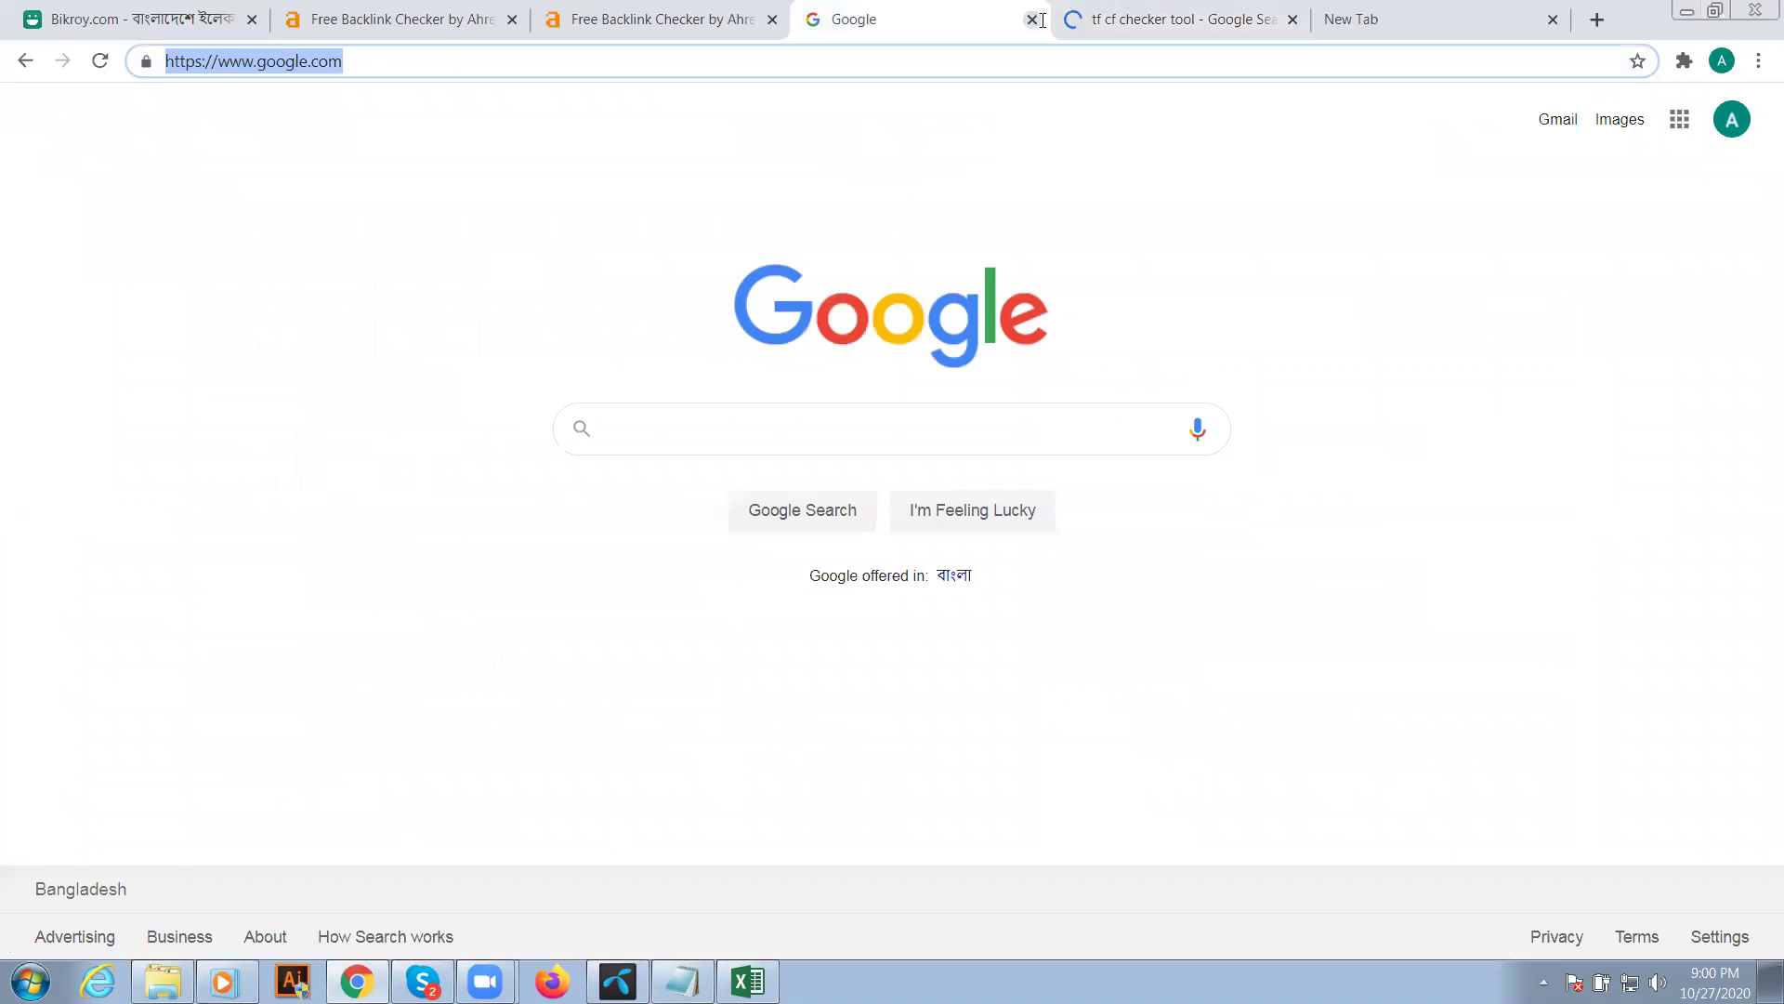
left_click(1280, 26)
left_click(1290, 25)
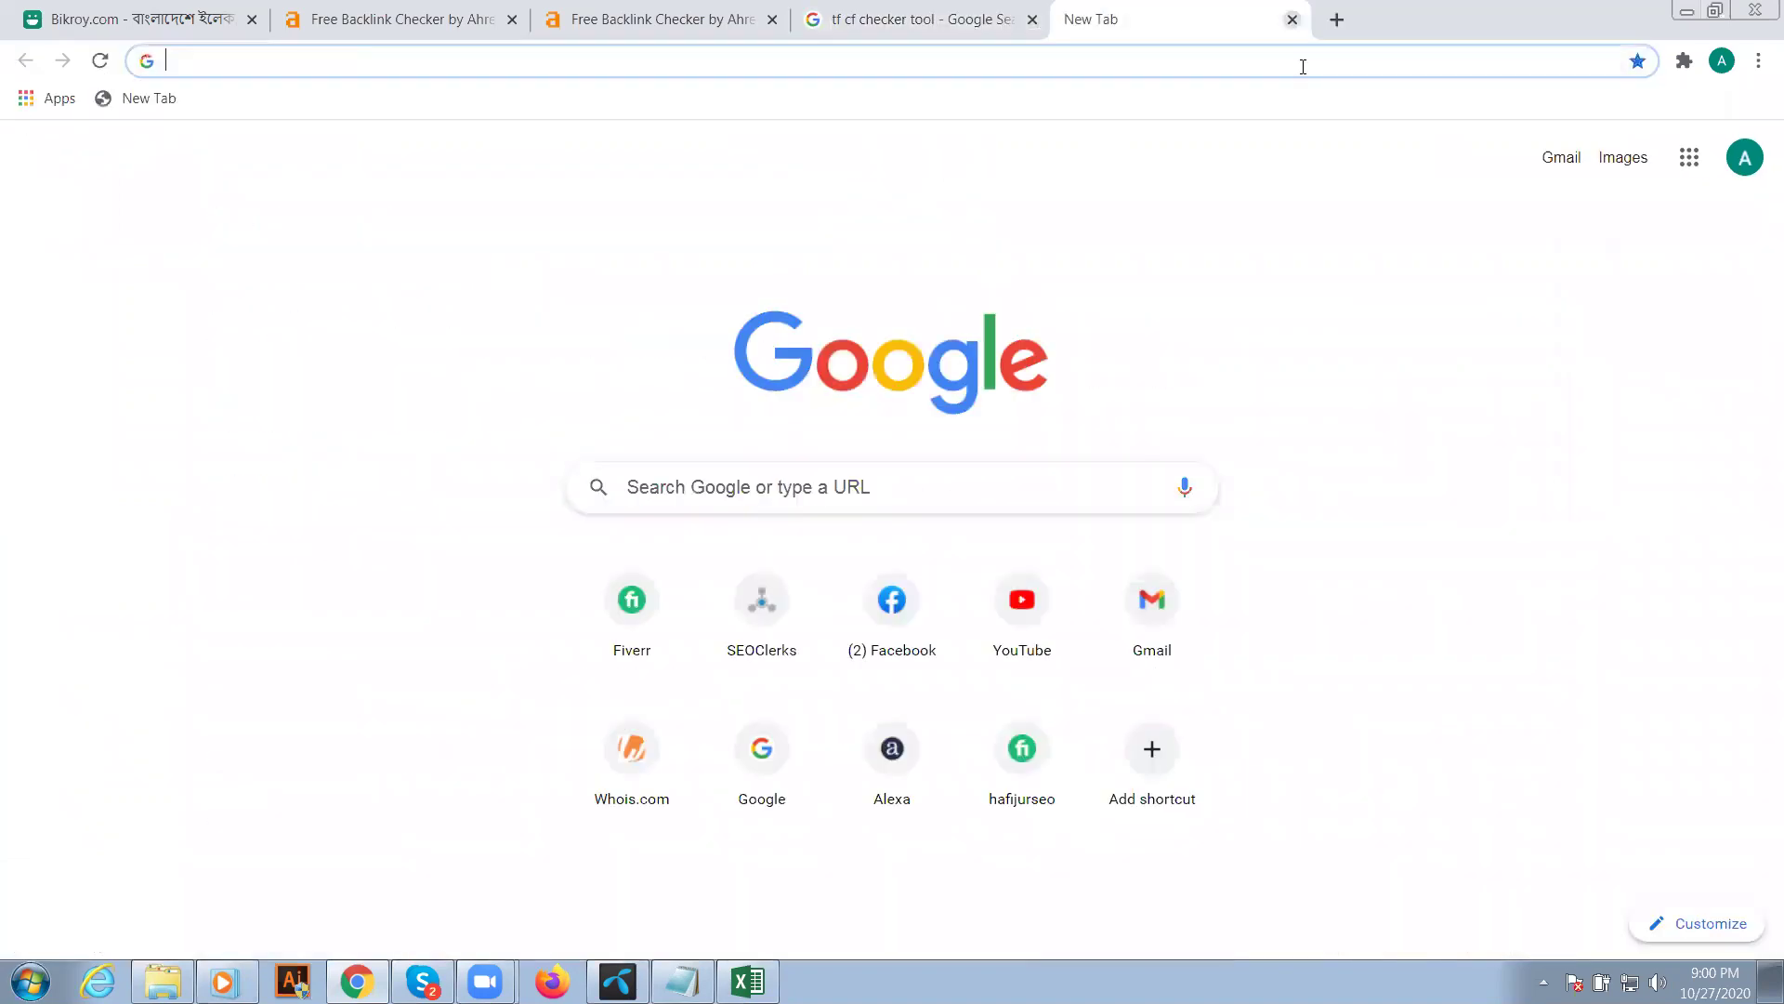
left_click(1022, 20)
left_click(1208, 19)
left_click(1038, 16)
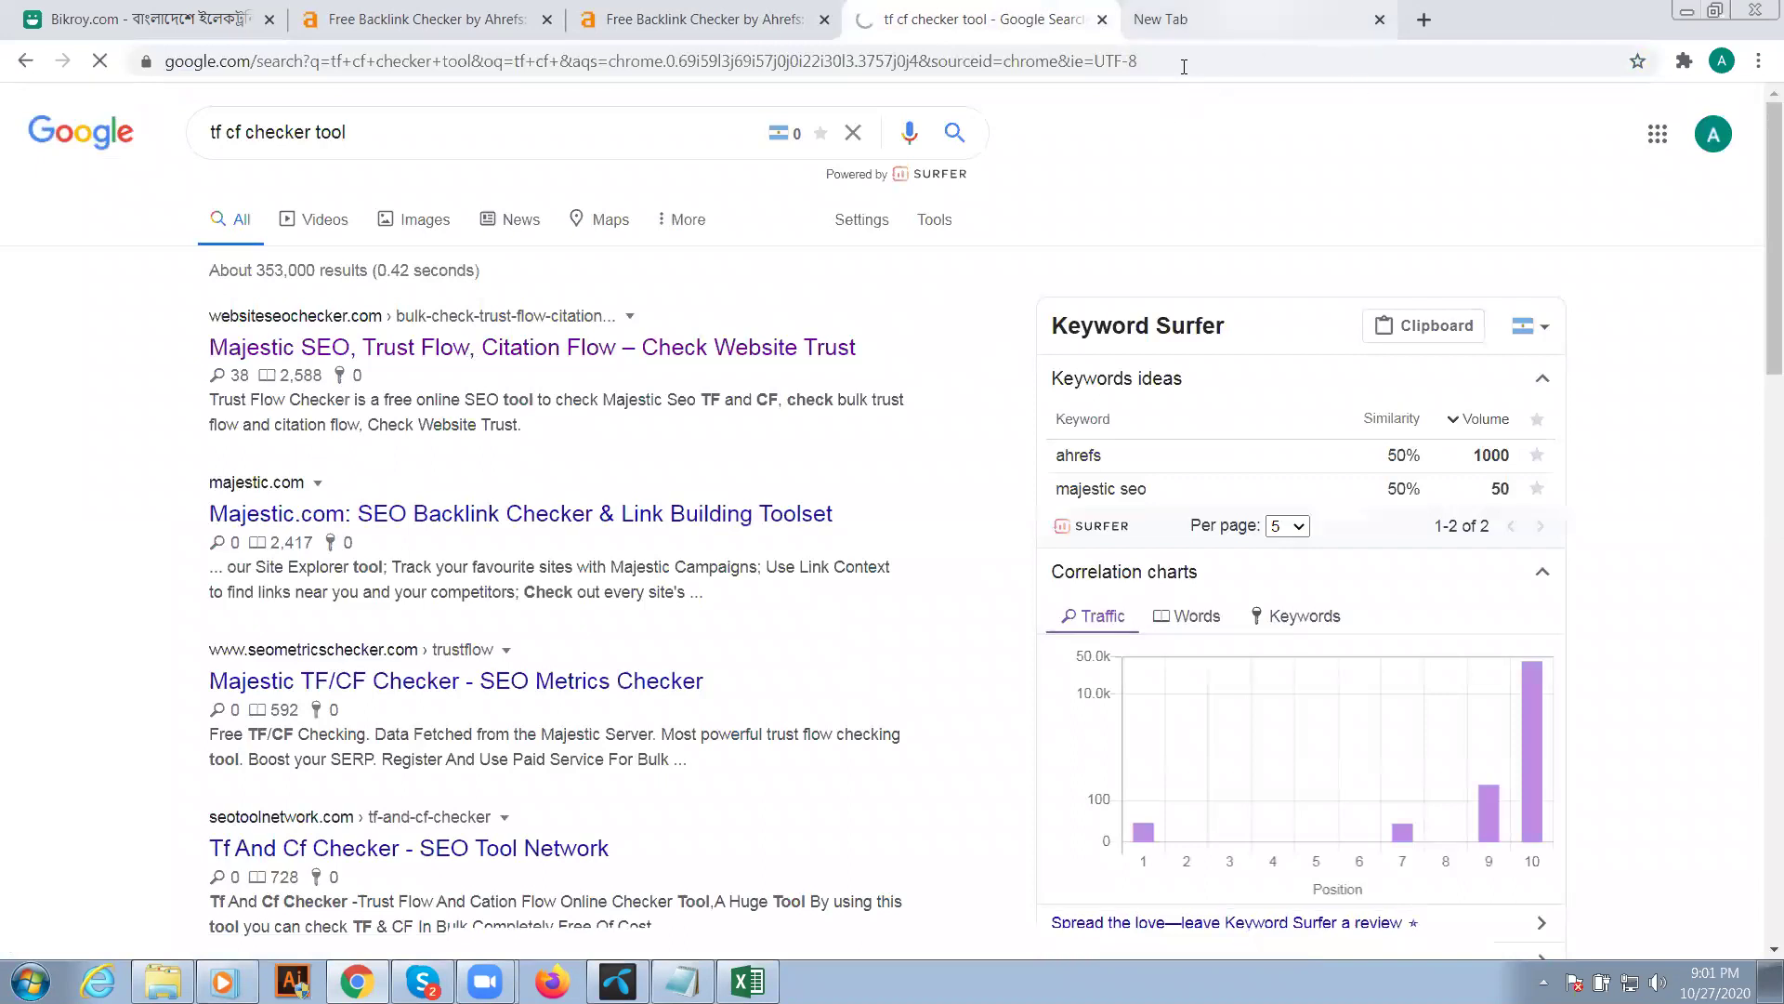
left_click(1241, 19)
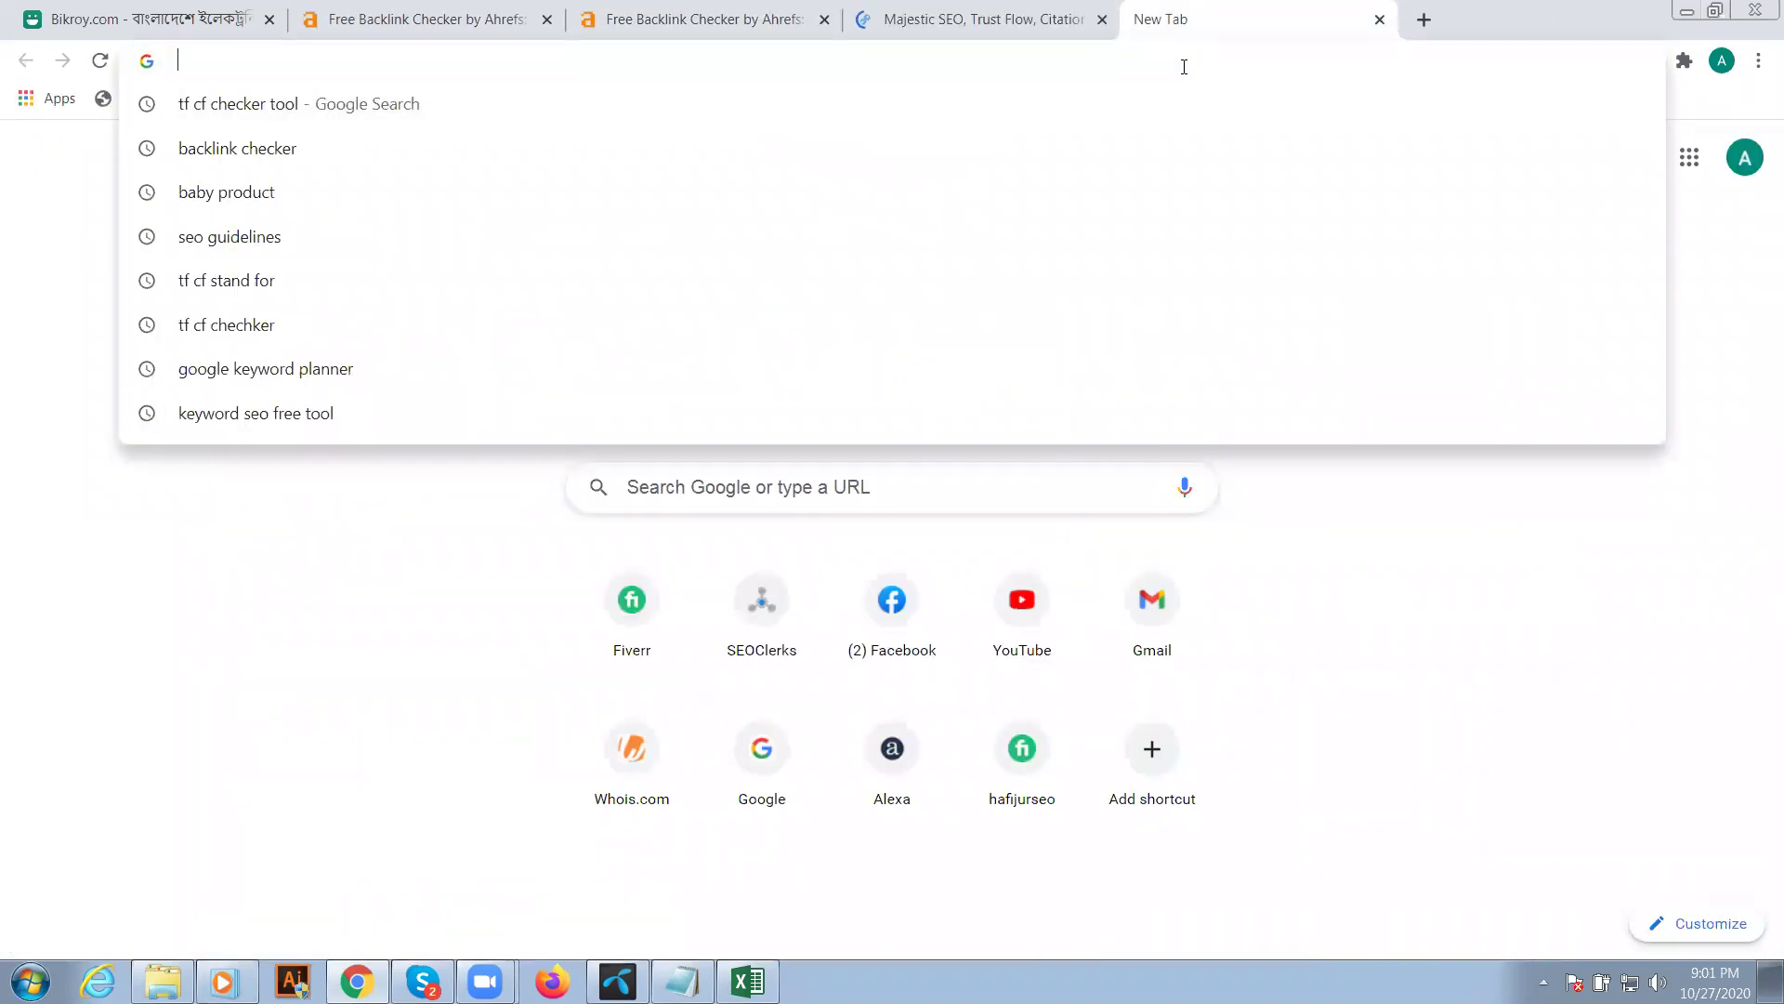
- Load evaly.com.bd in a new tab, then return to the trust flow checker
type("e")
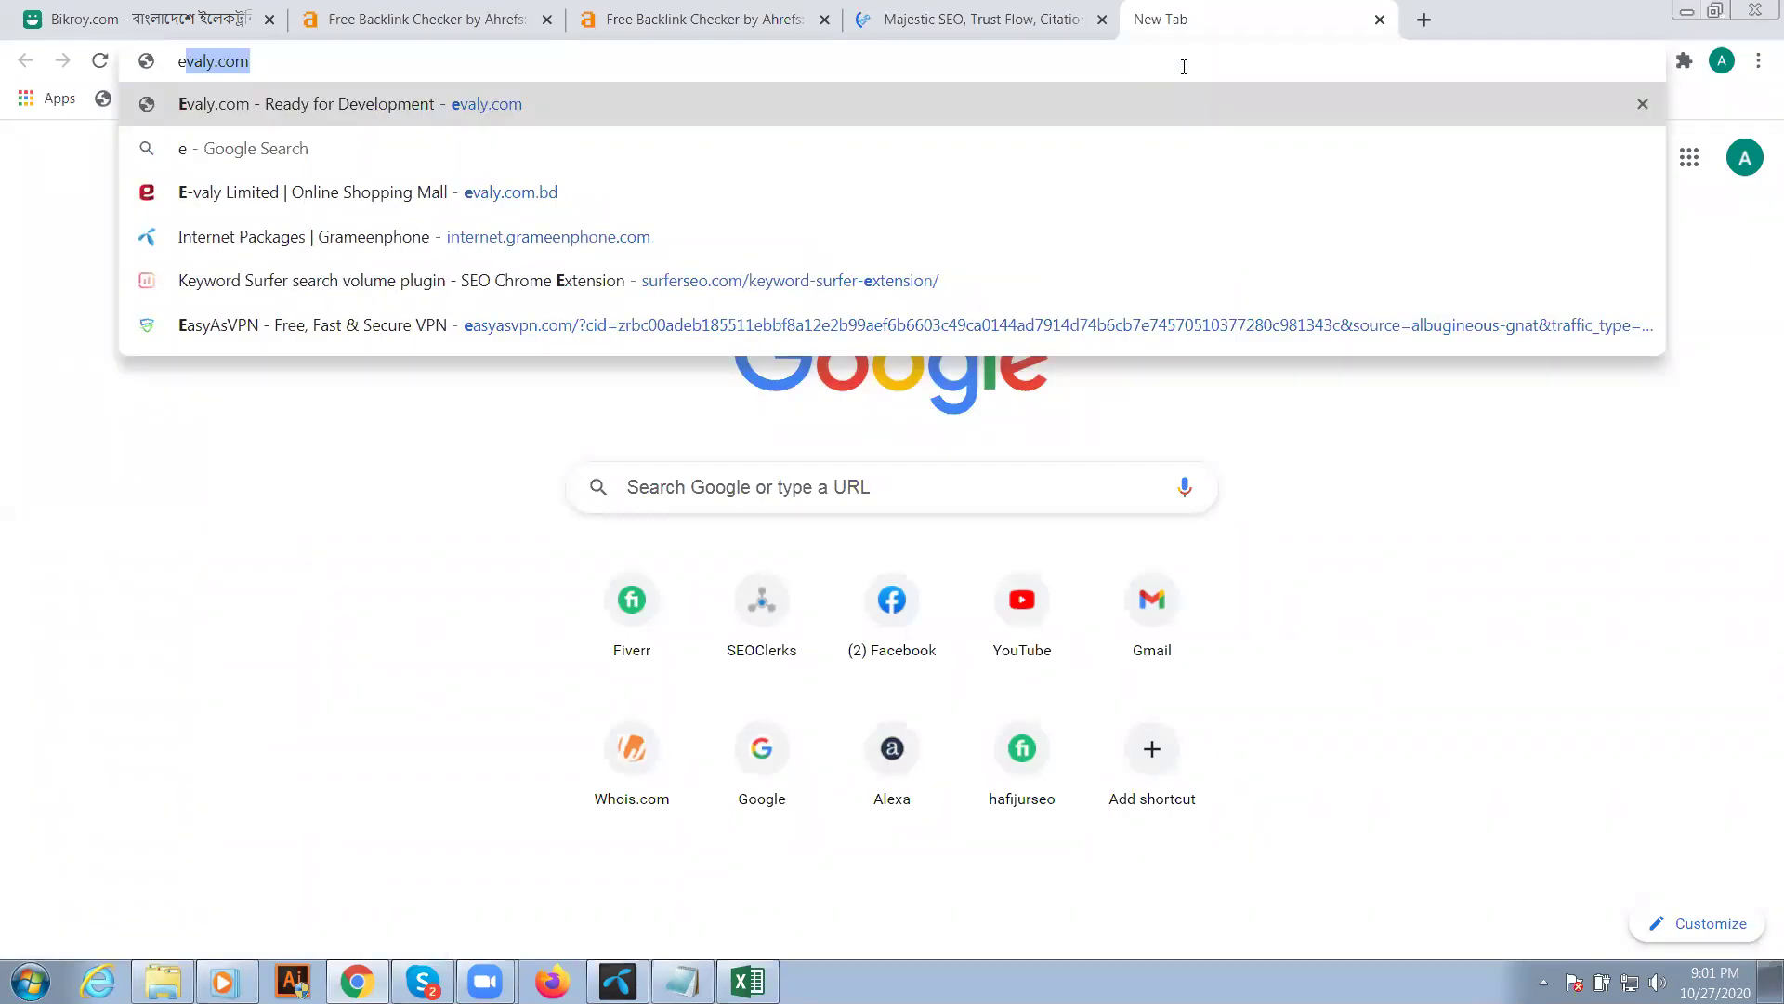
type("valy.c")
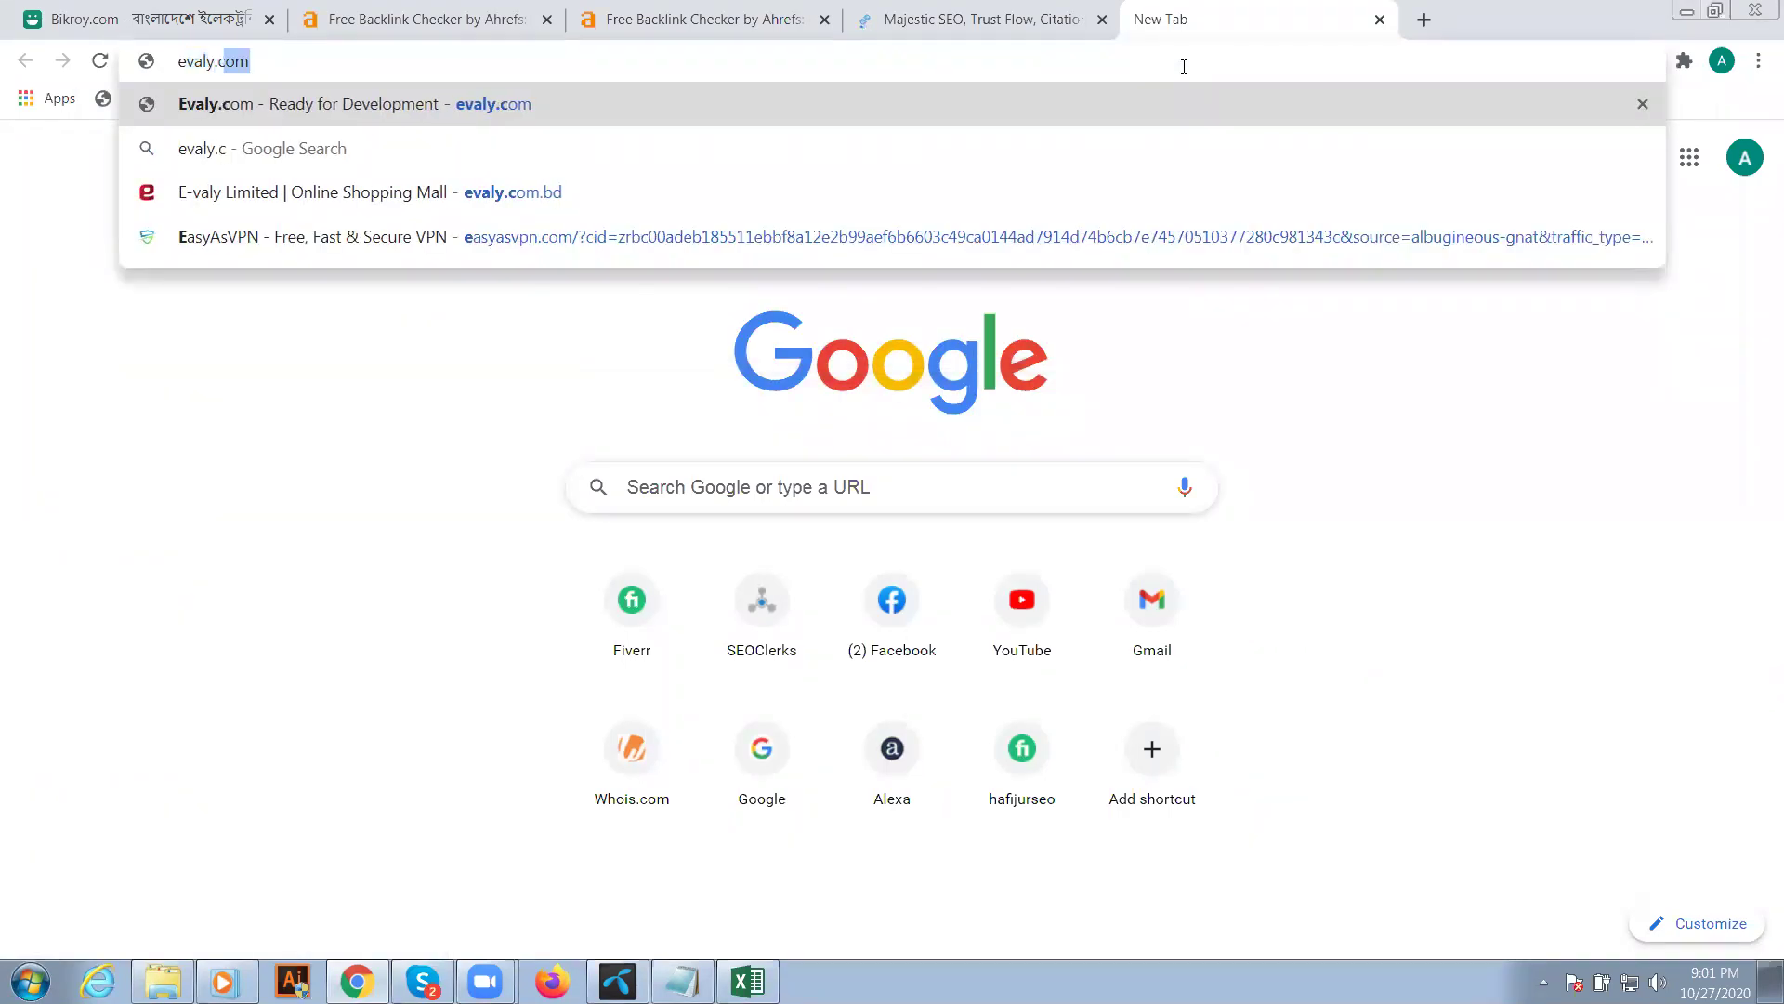
type("om.bd")
key("Return")
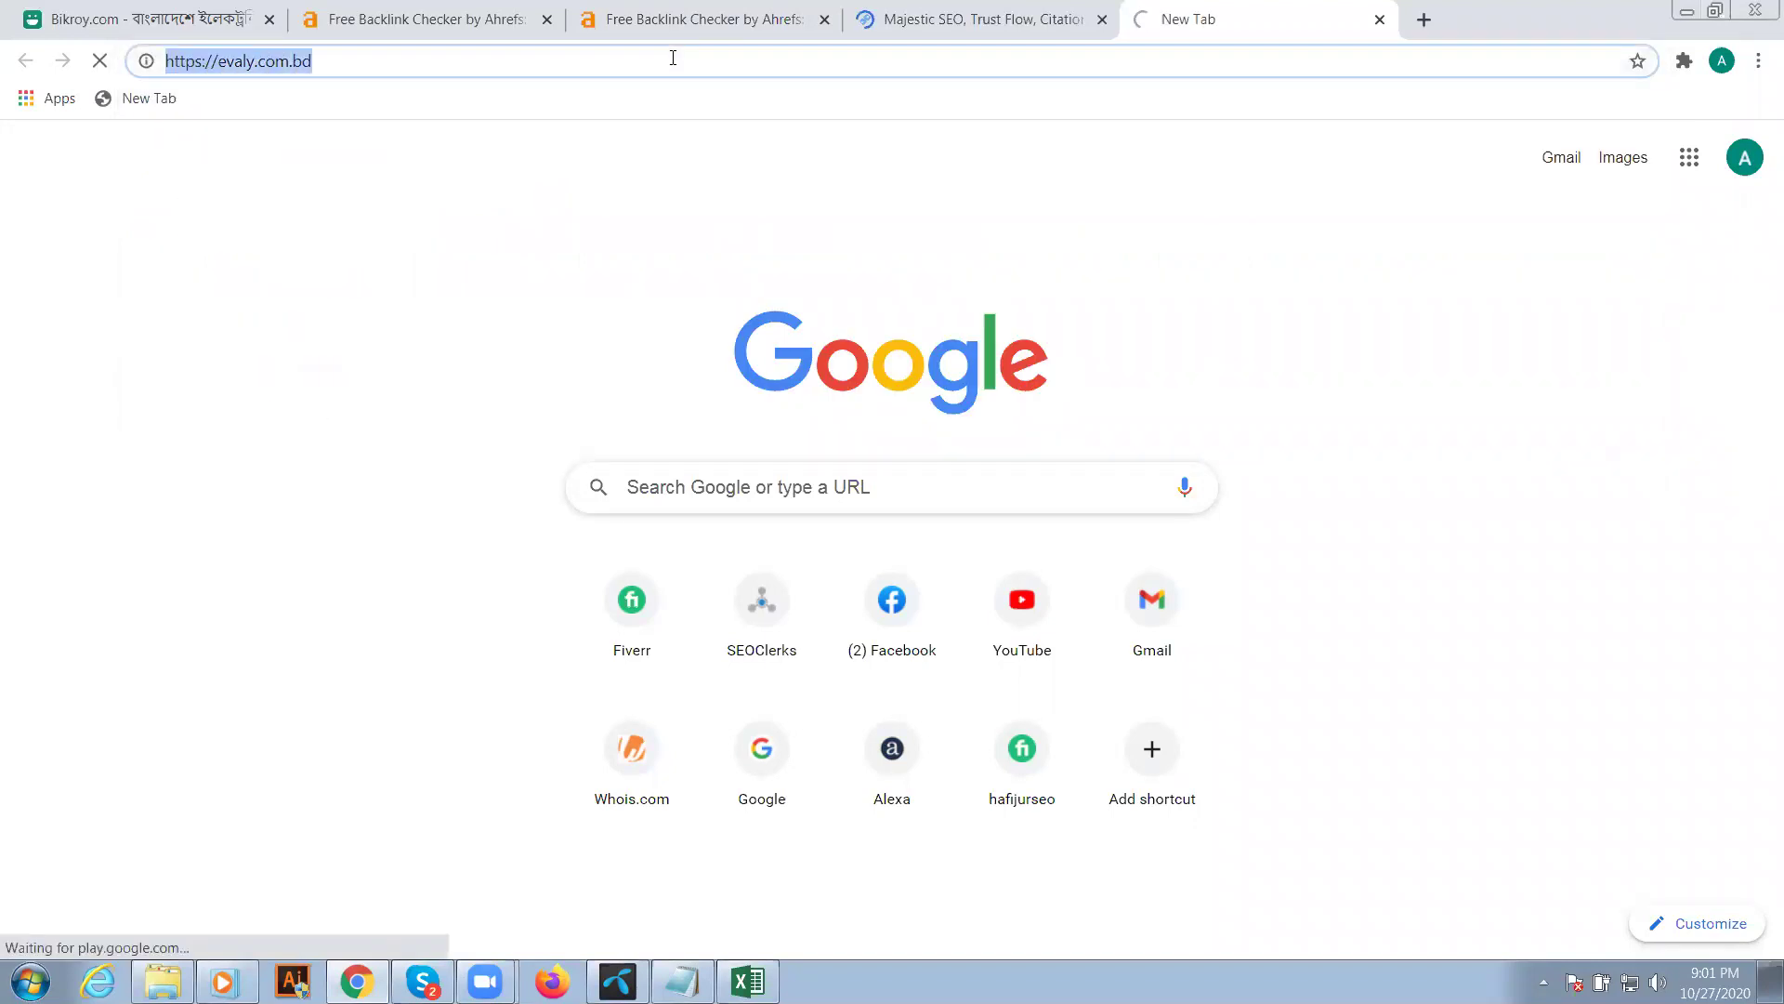
left_click(1076, 13)
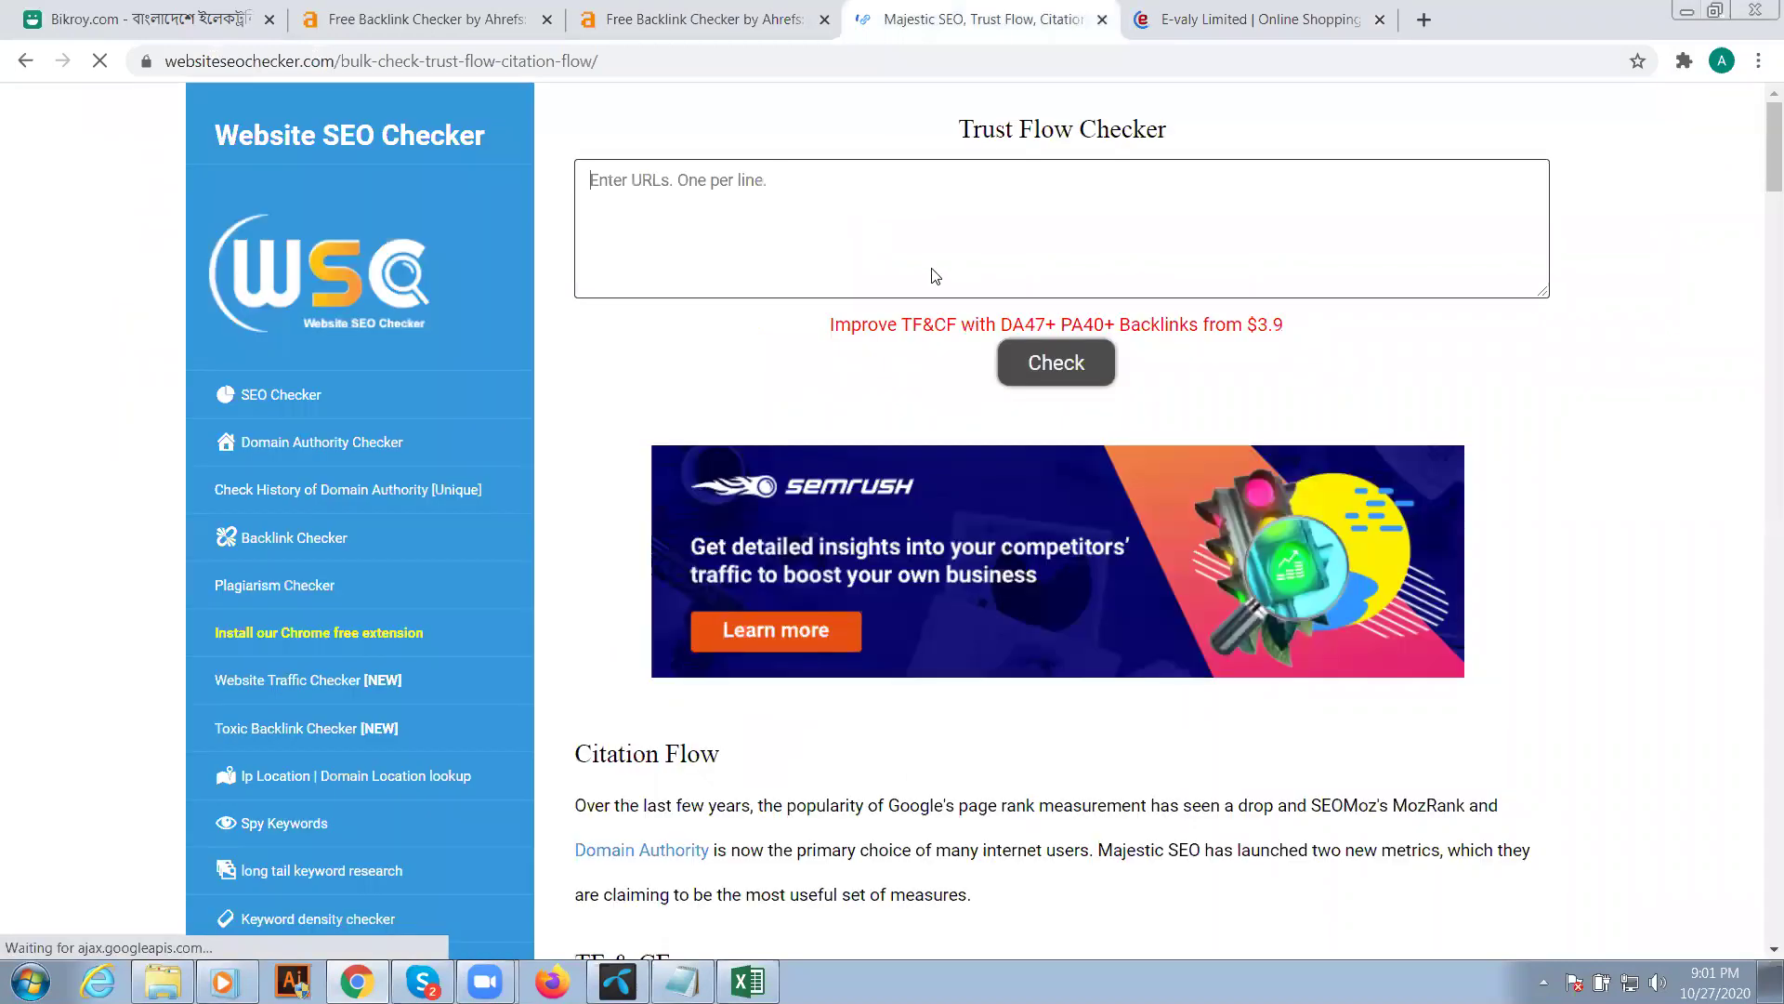
- Run the Trust Flow Checker on the pasted evaly.com.bd address
left_click(920, 262)
type("https://evaly.com.bd/")
left_click(1065, 386)
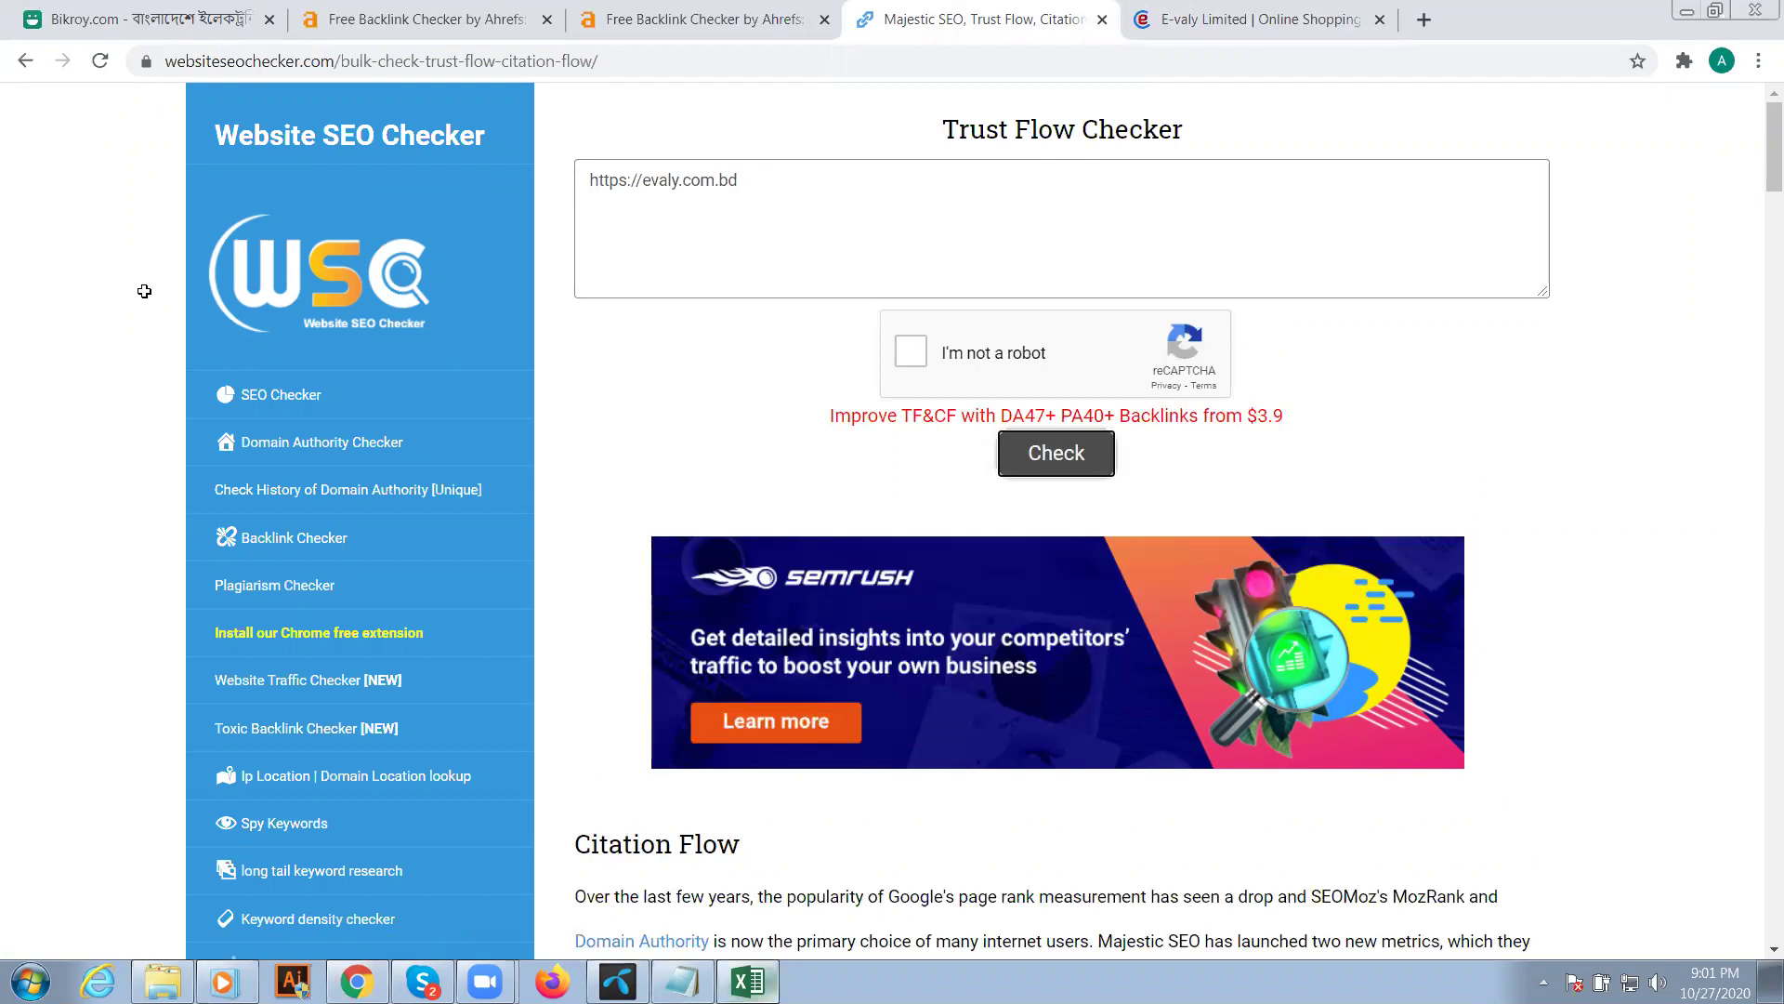
key("alt+Tab")
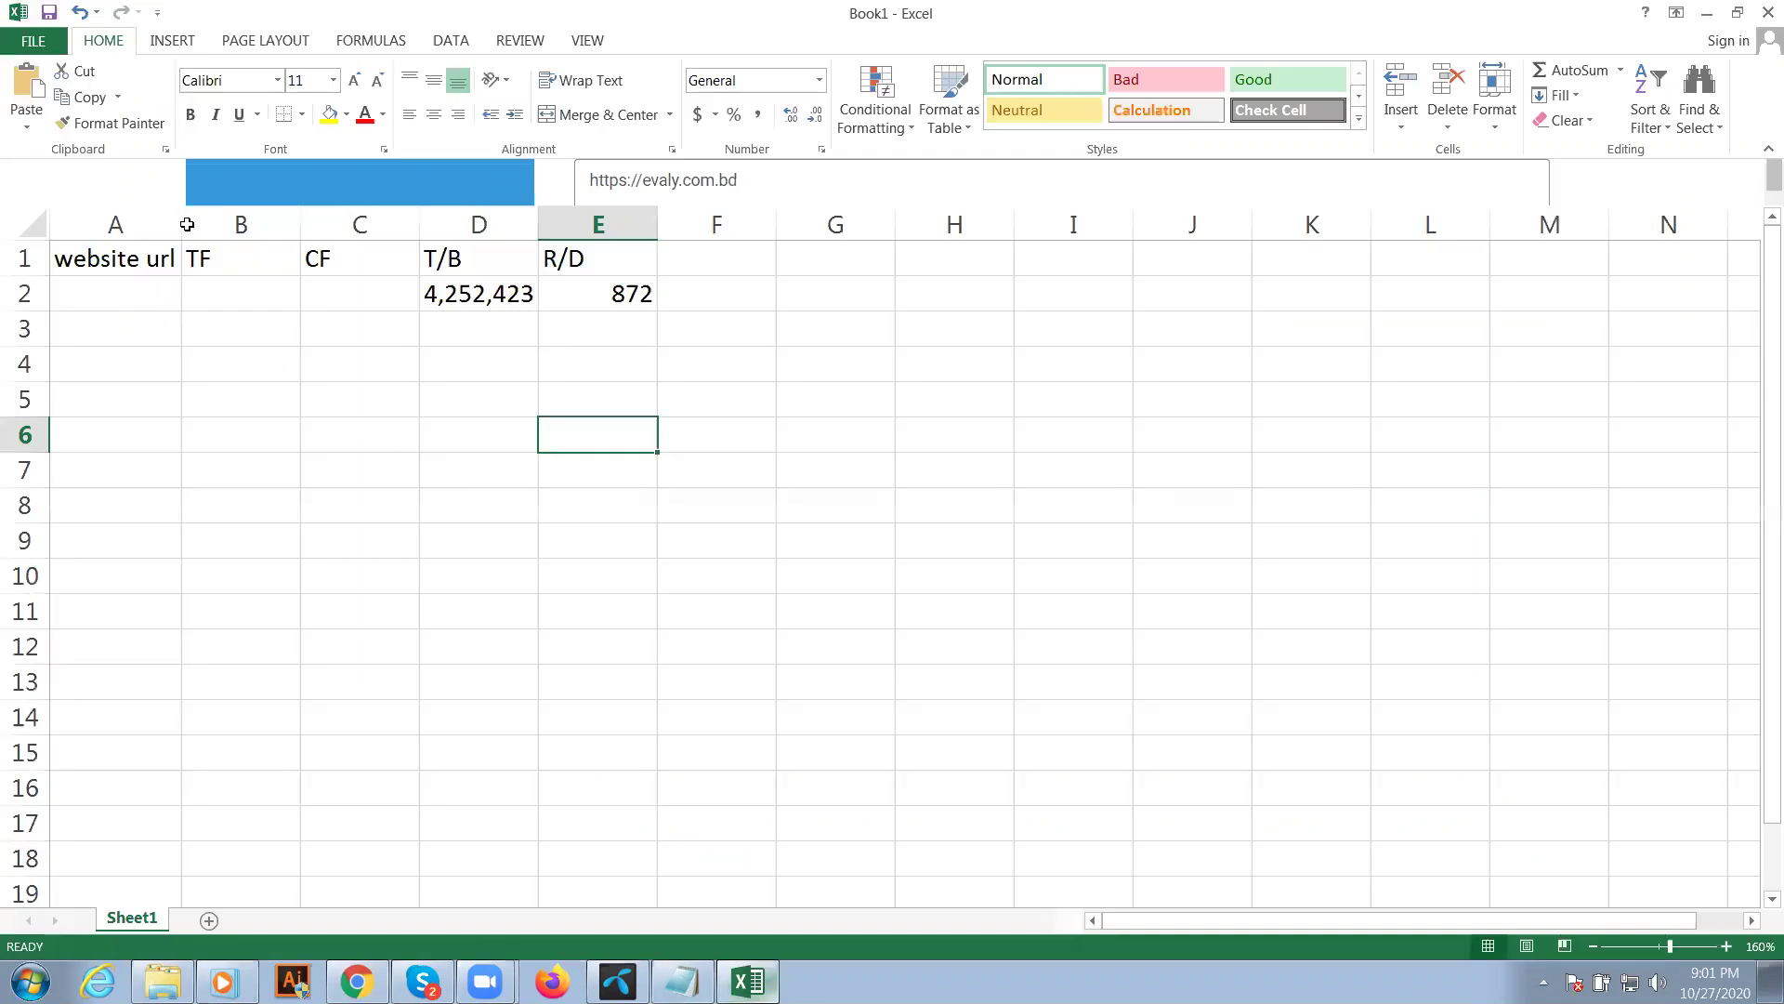
left_click(115, 294)
type("https://evaly.com.bd/")
left_click(116, 224)
double_click(181, 224)
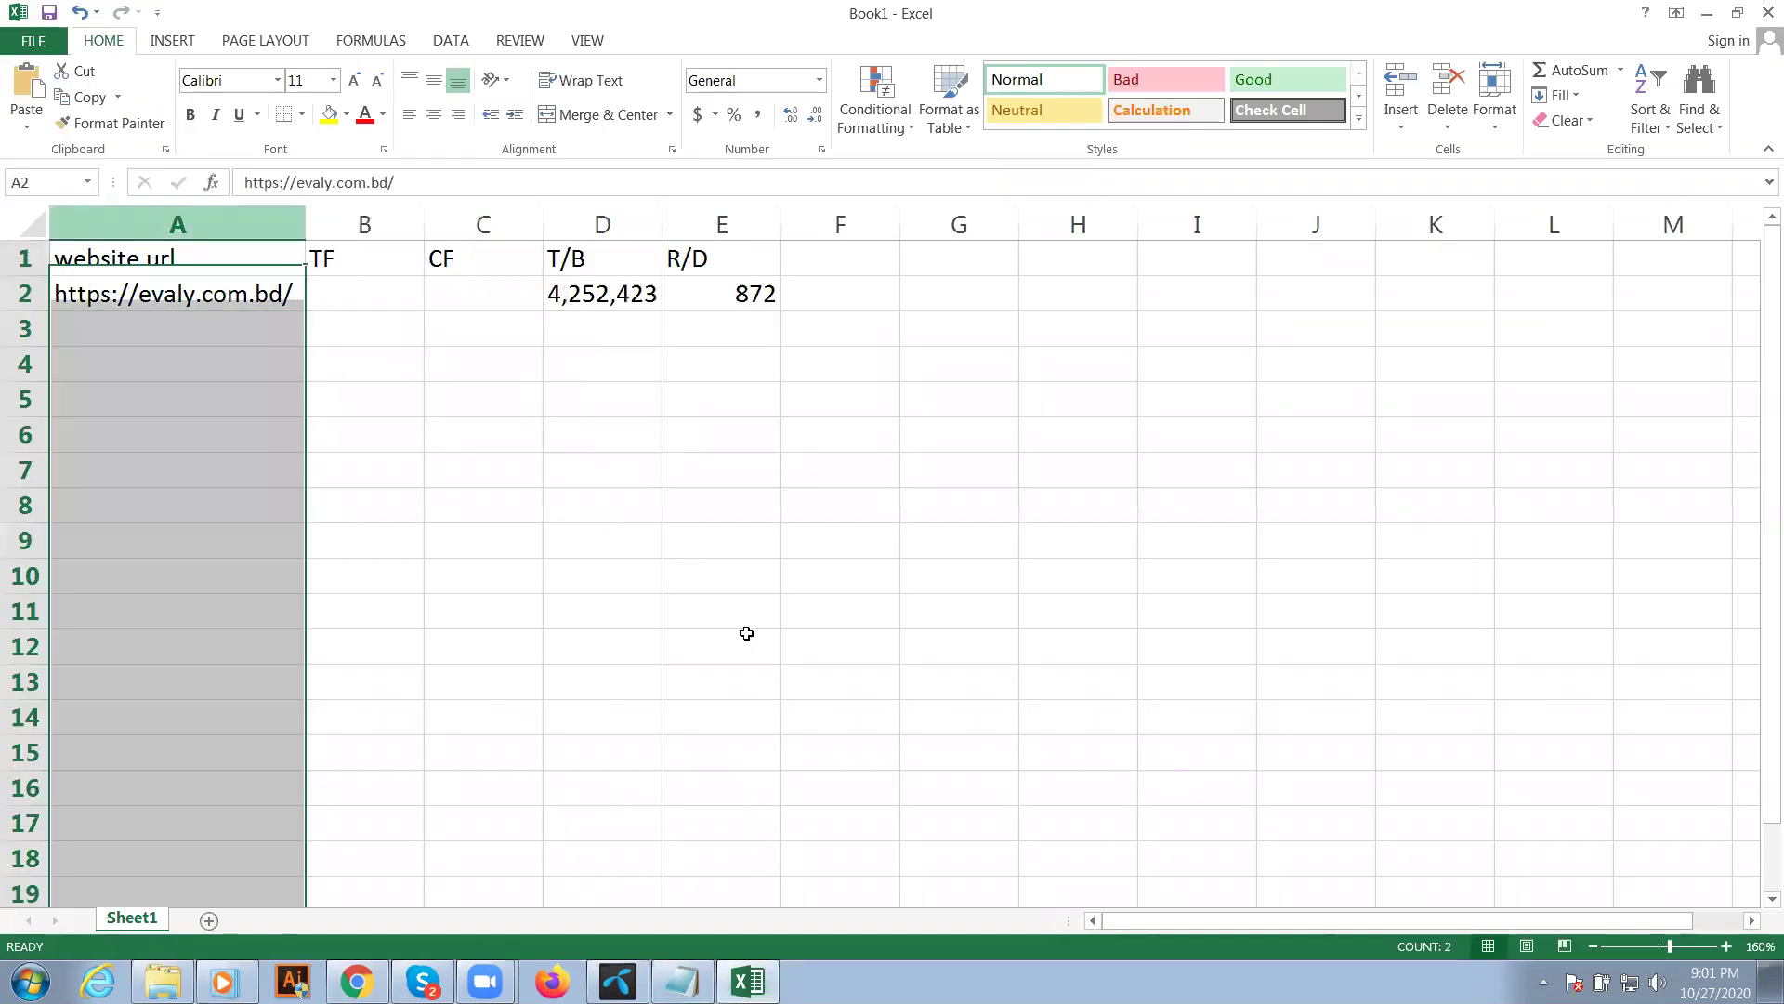
key("shift+Return")
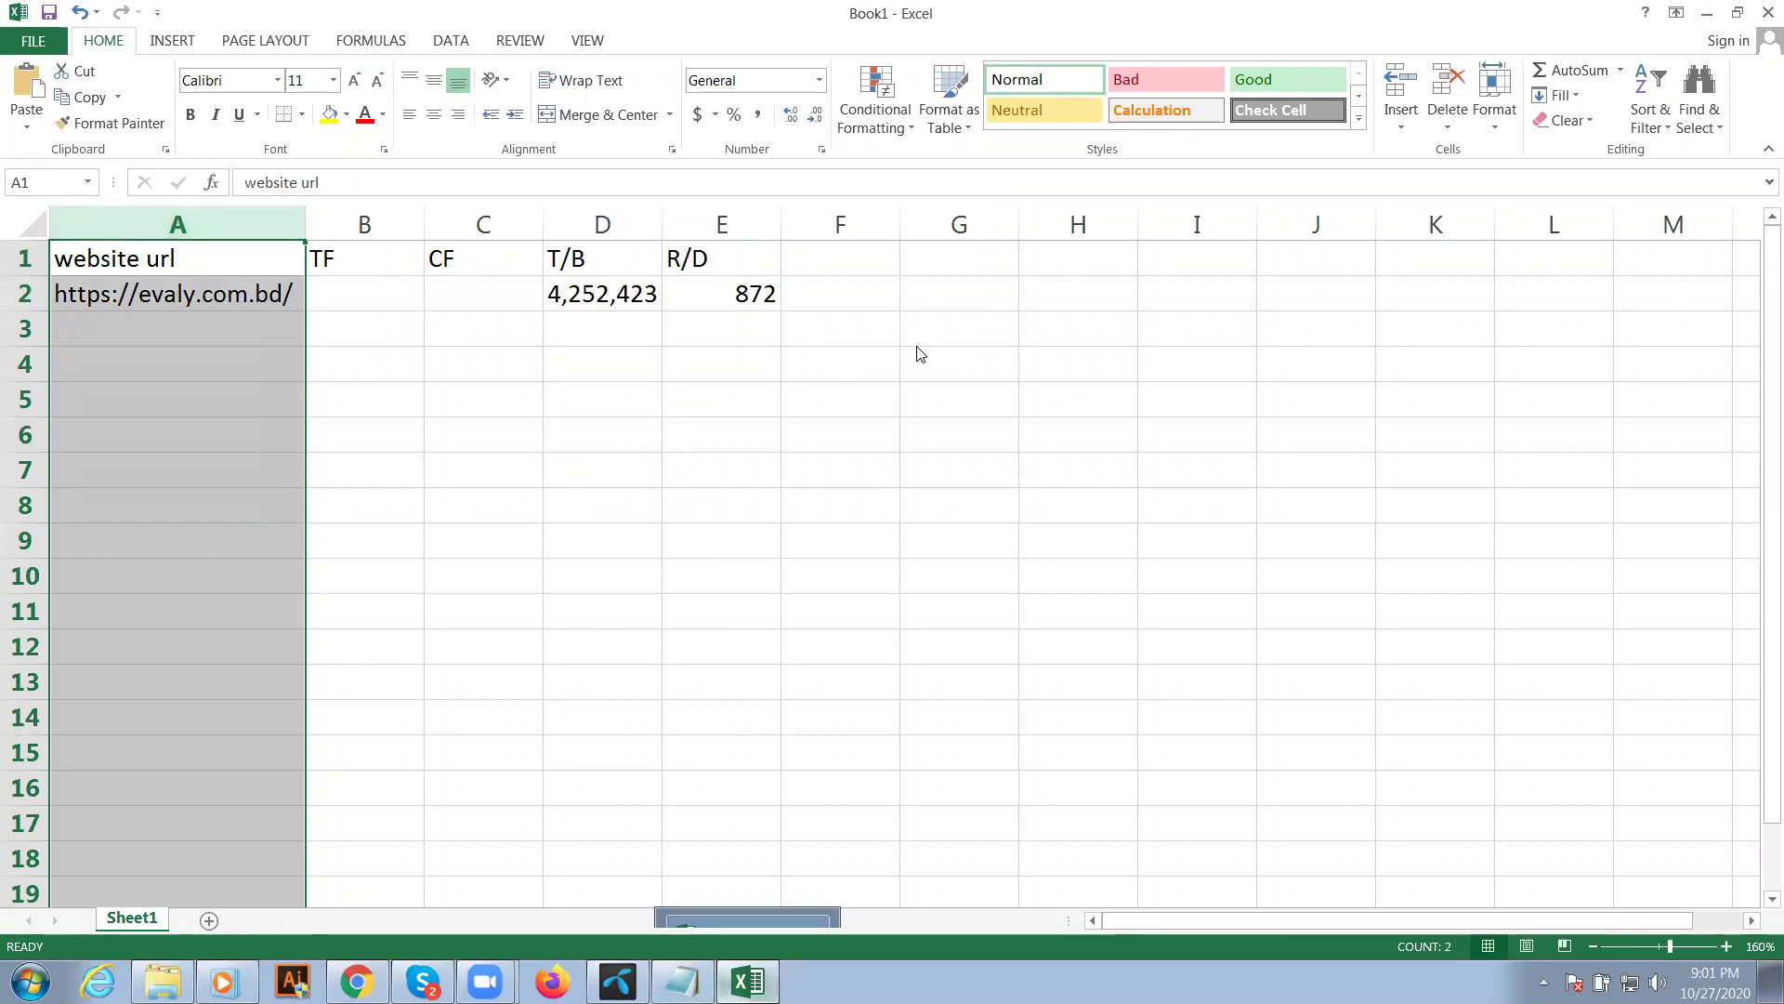
key("alt+Tab")
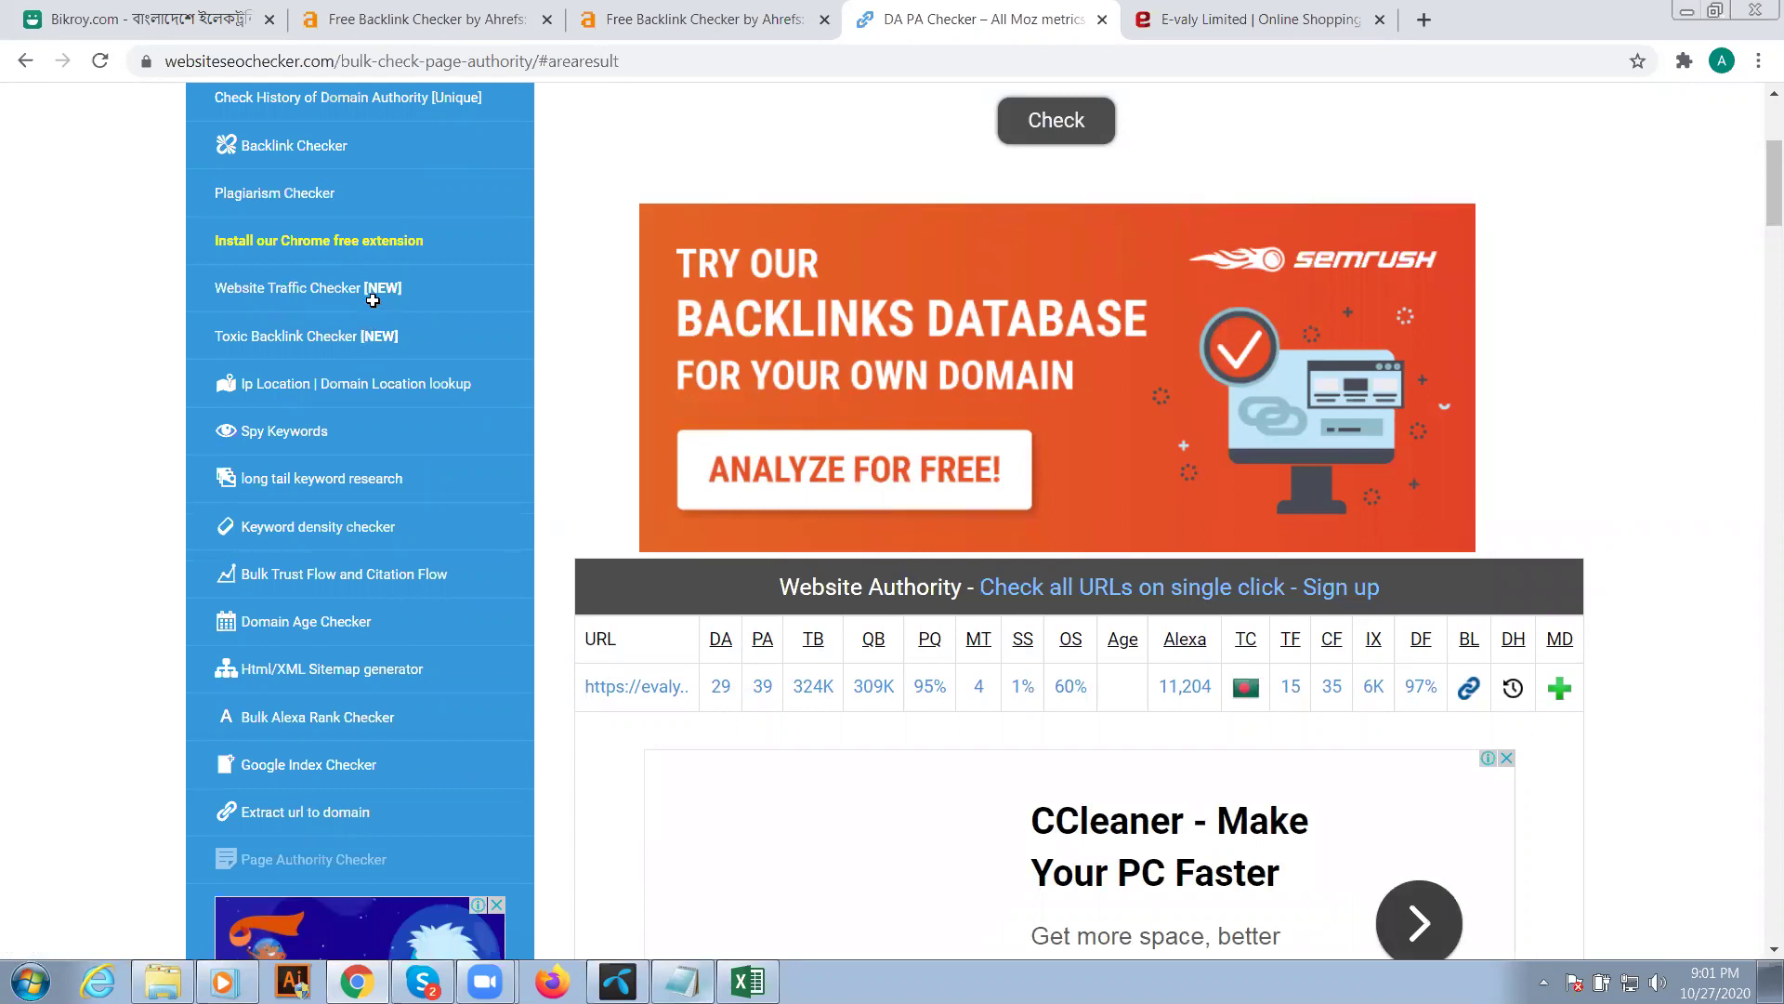
key("alt+Tab")
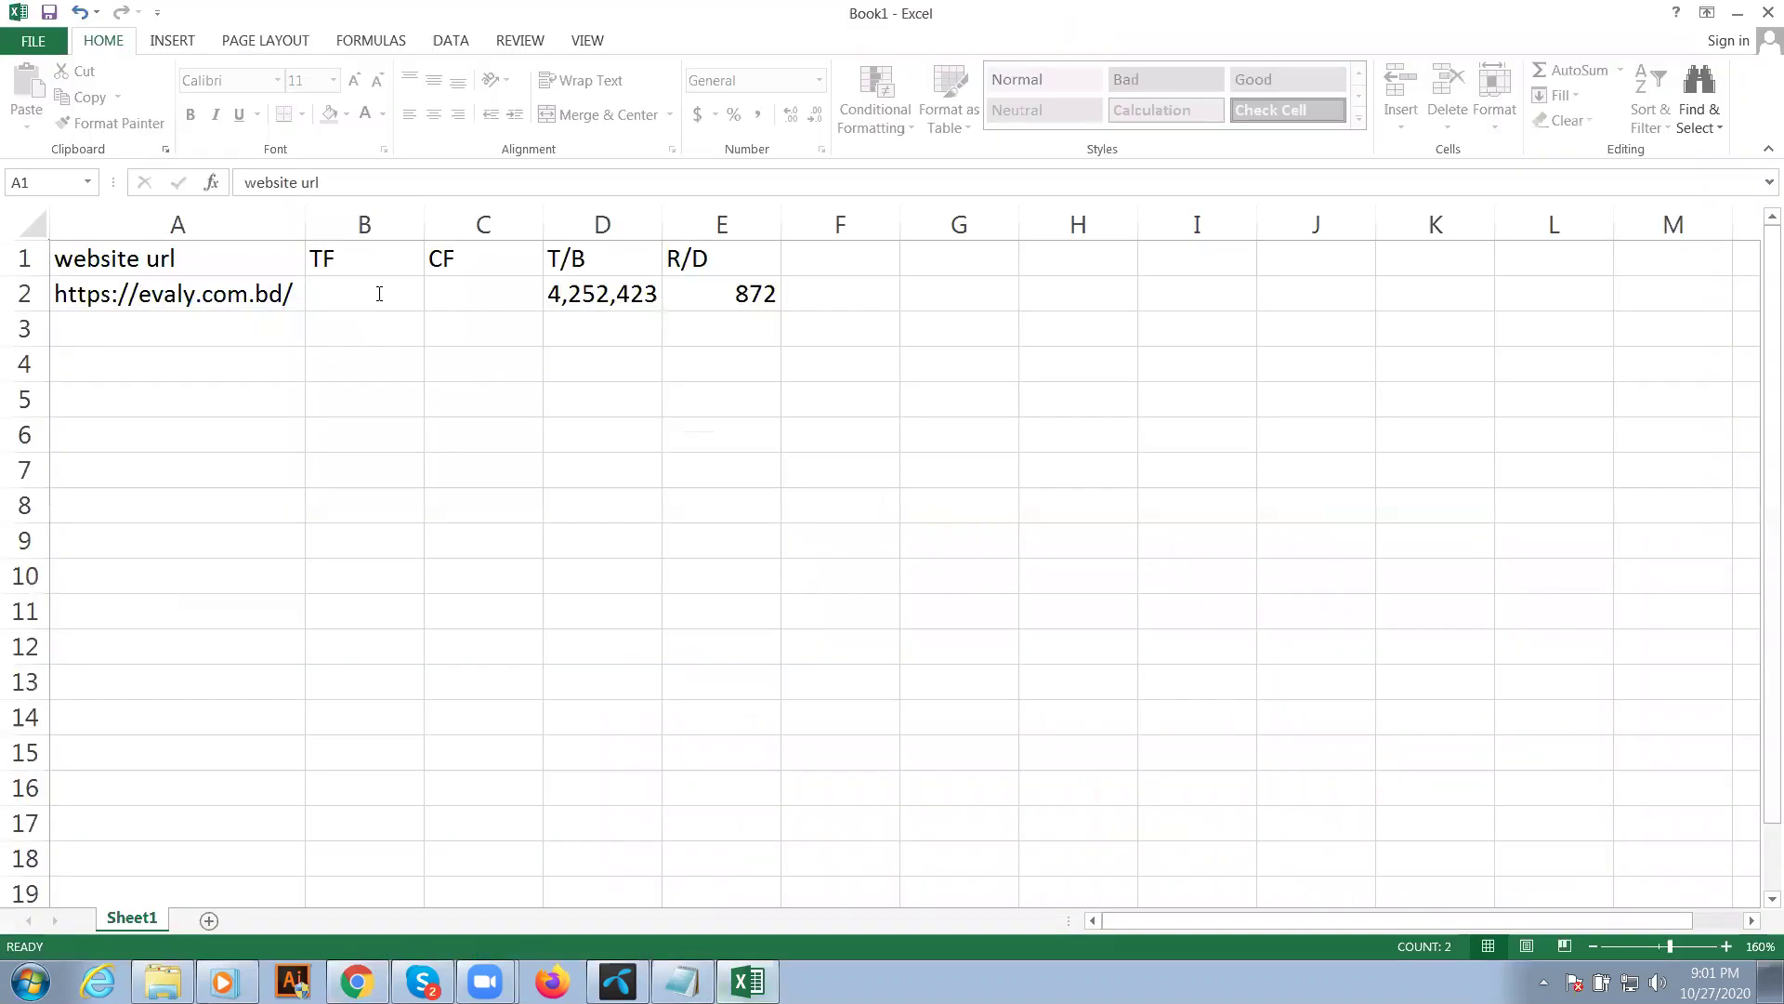
- Enter TF 15 in B2 and CF 35 in C2
left_click(379, 293)
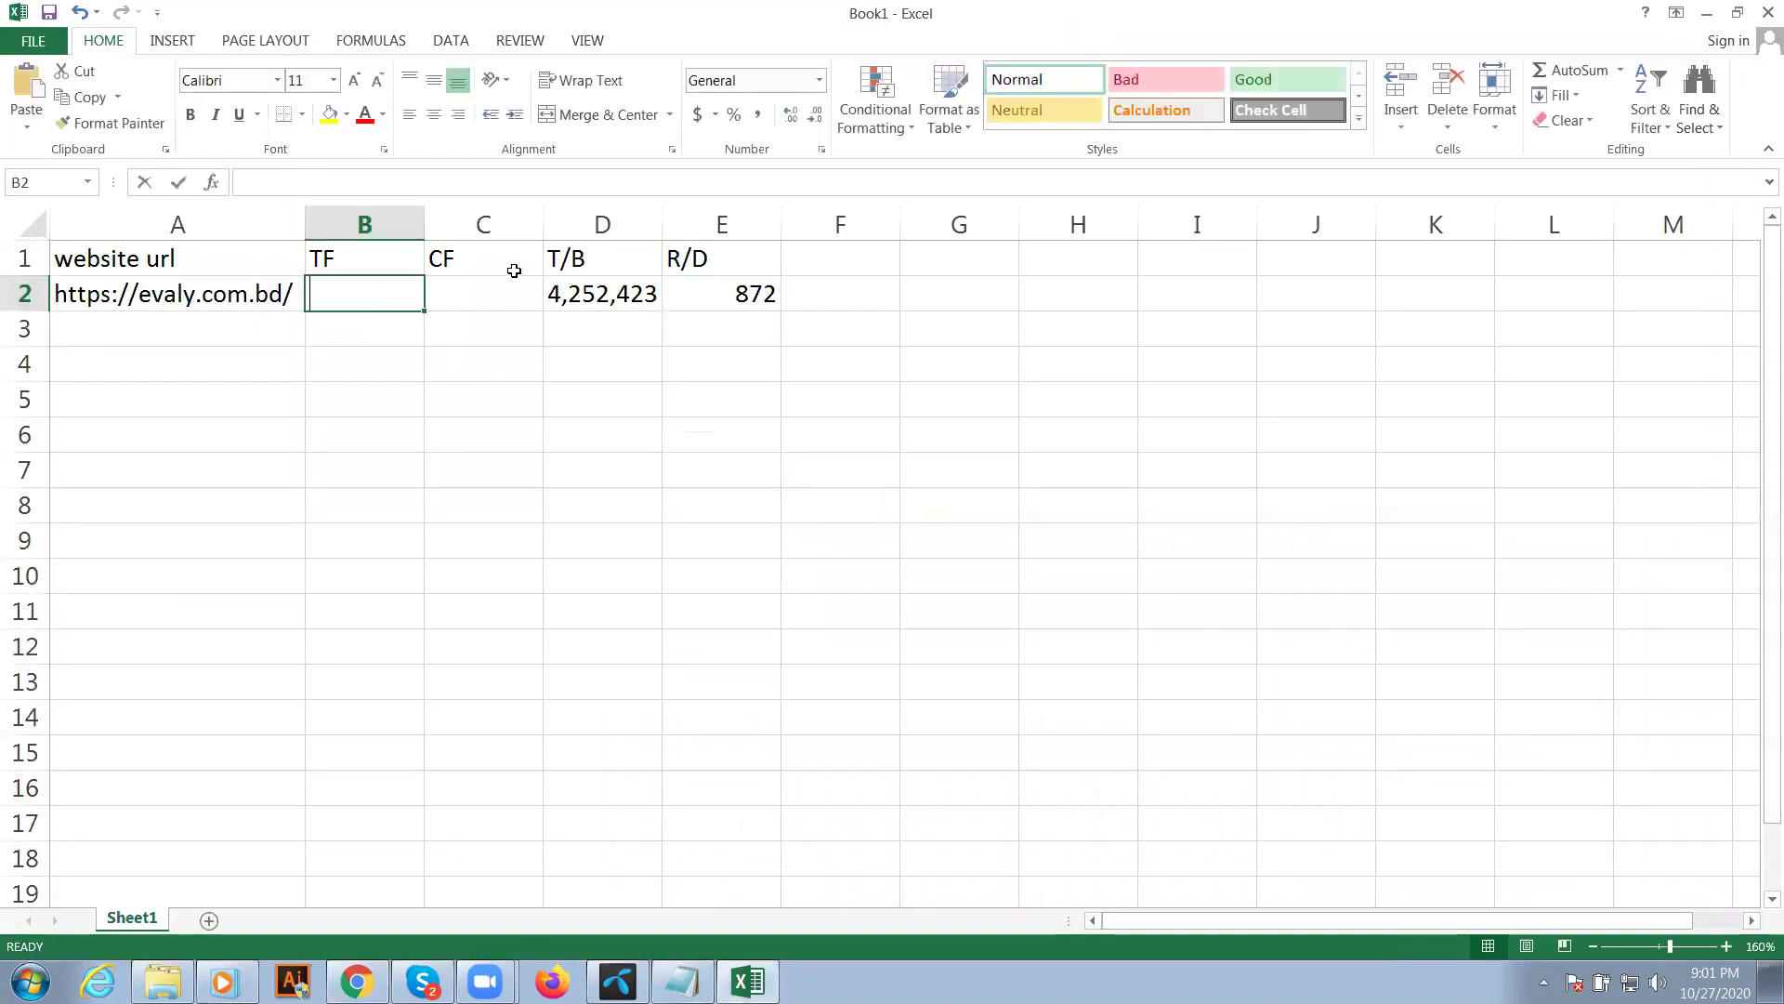
type("15")
left_click(500, 300)
type("35")
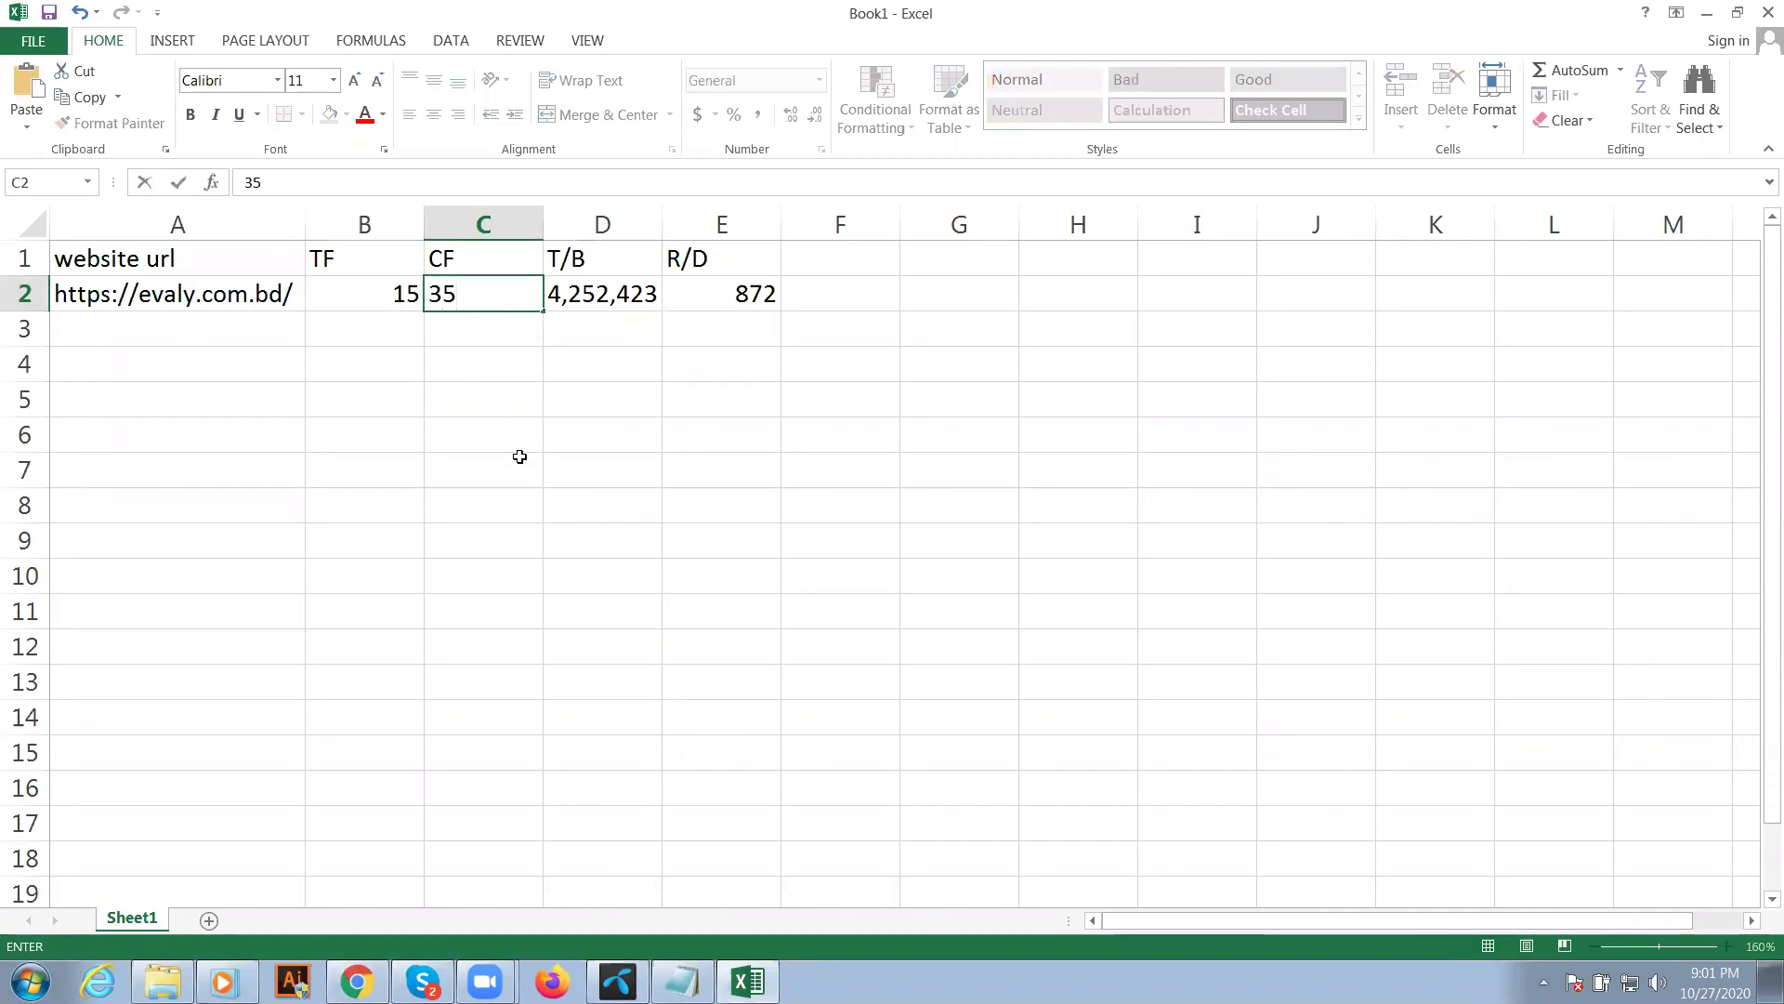
left_click(518, 460)
- Fill the header row 1 with gold orange
left_click_drag(224, 256, 642, 236)
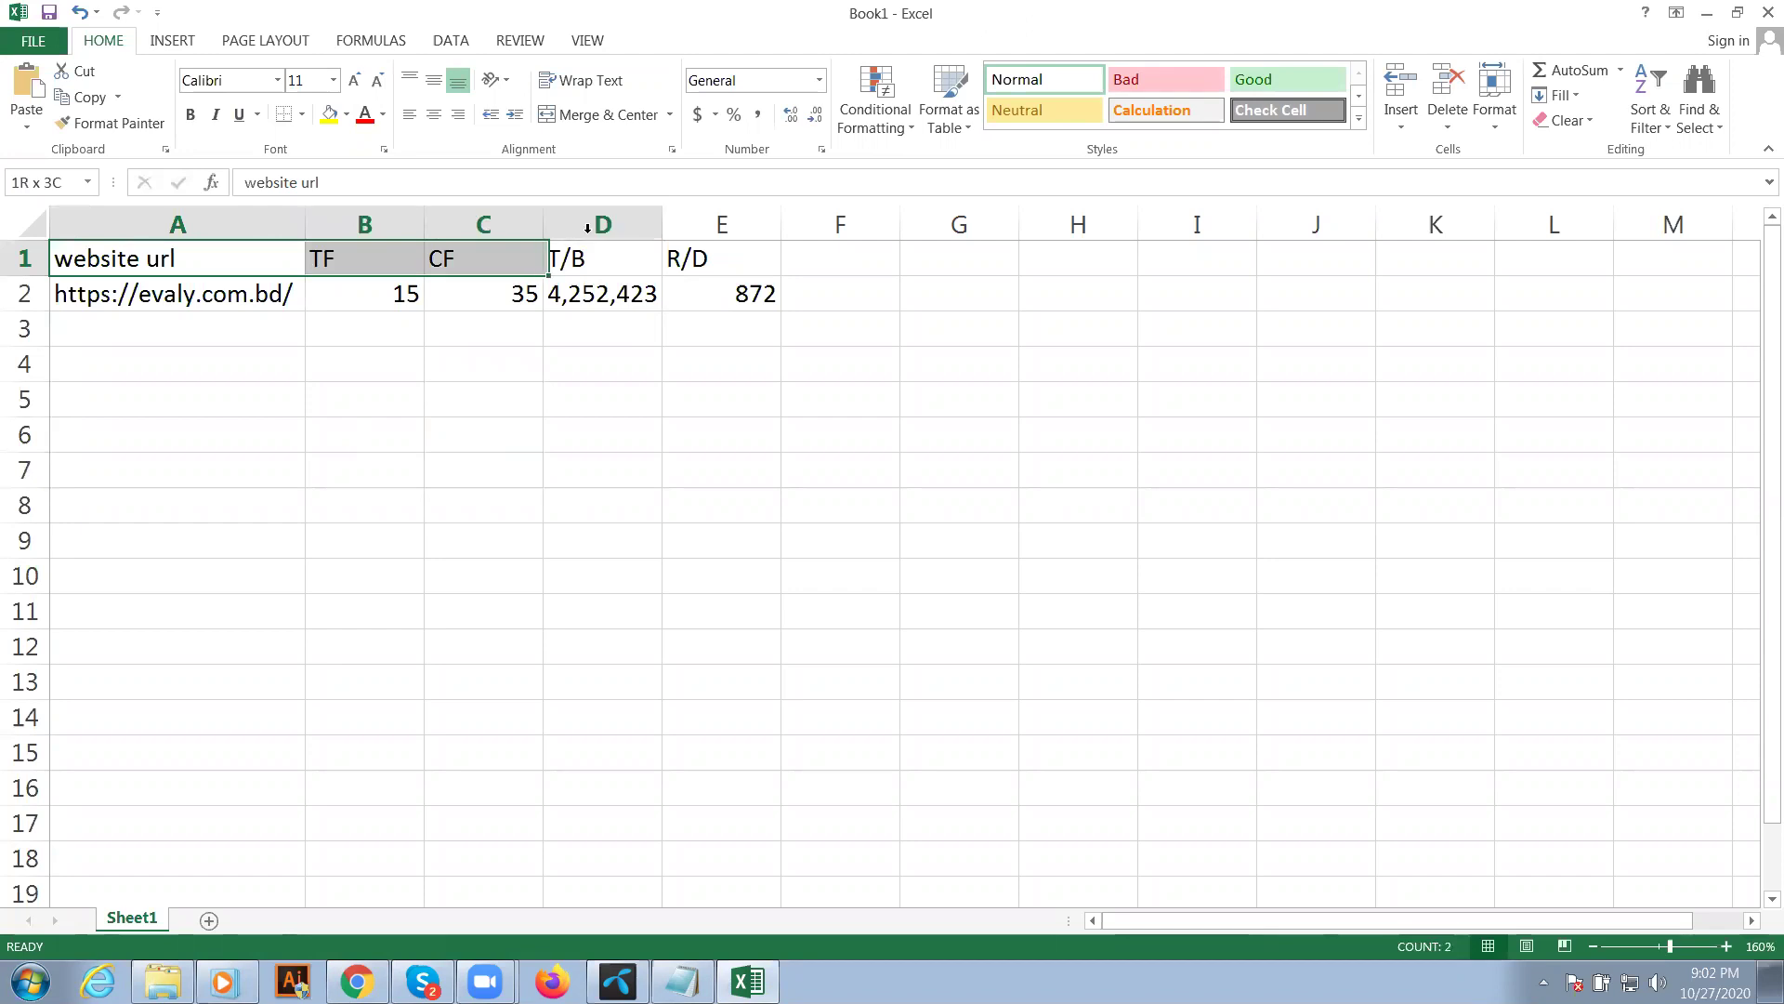
left_click(644, 225)
left_click(315, 428)
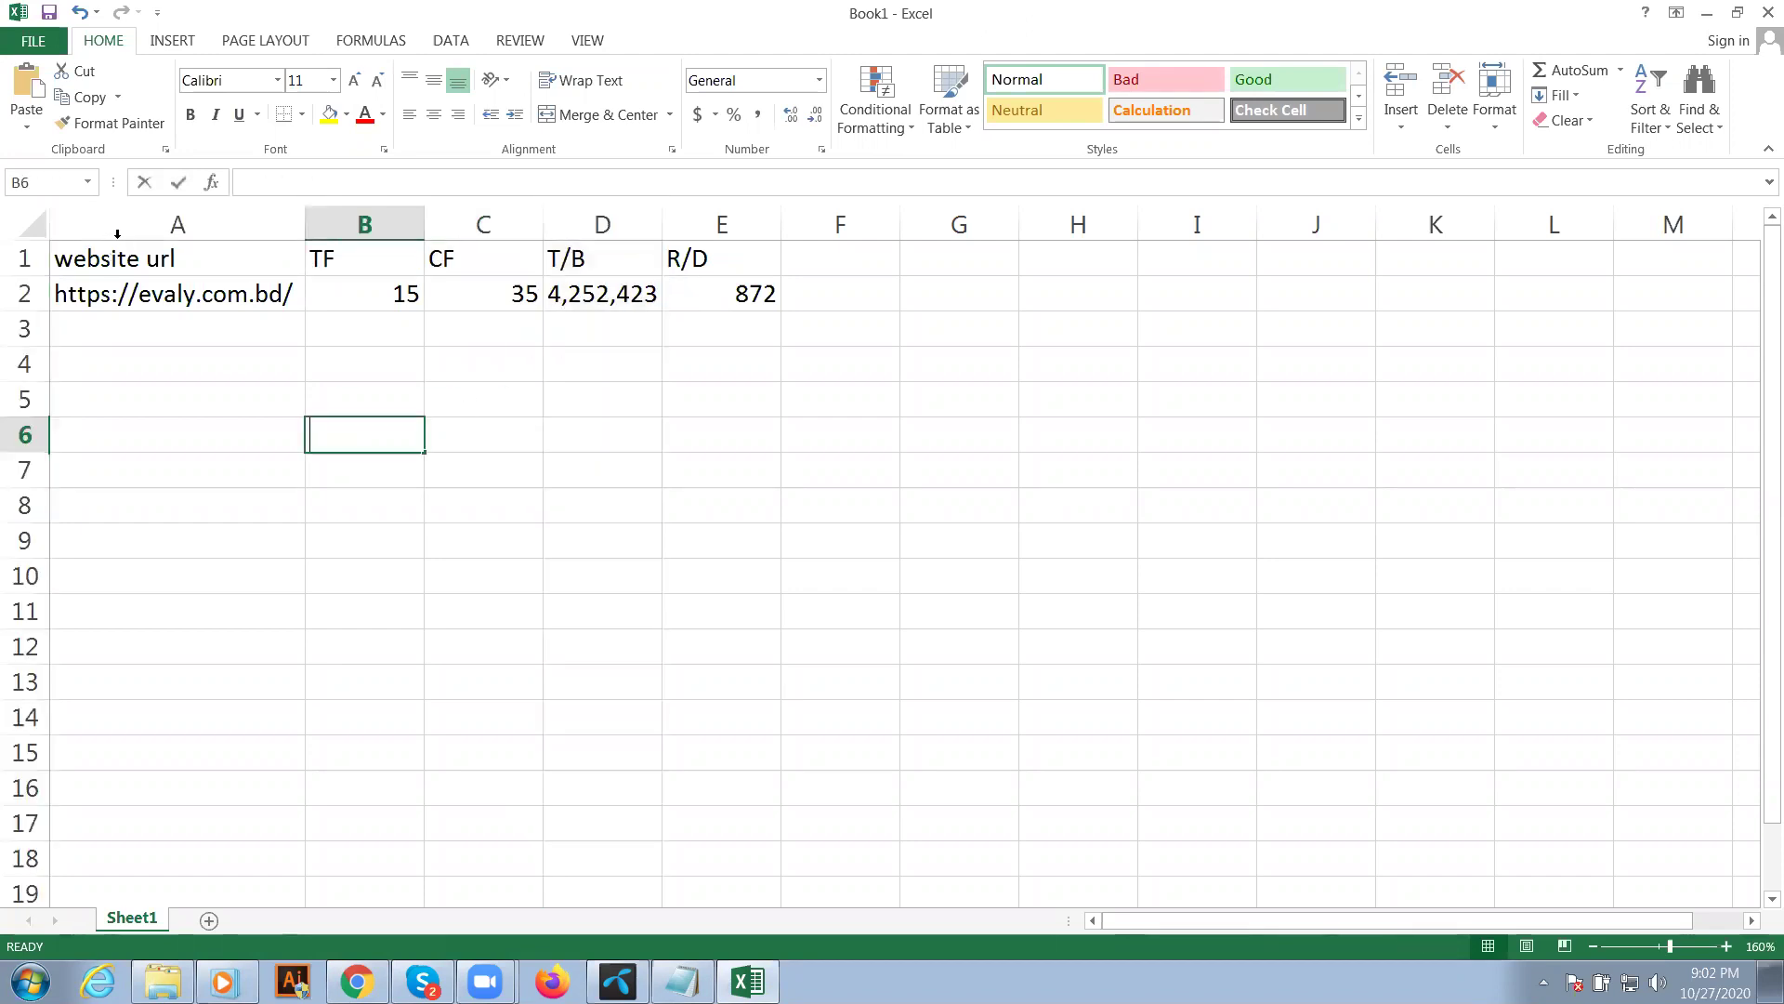
left_click(27, 258)
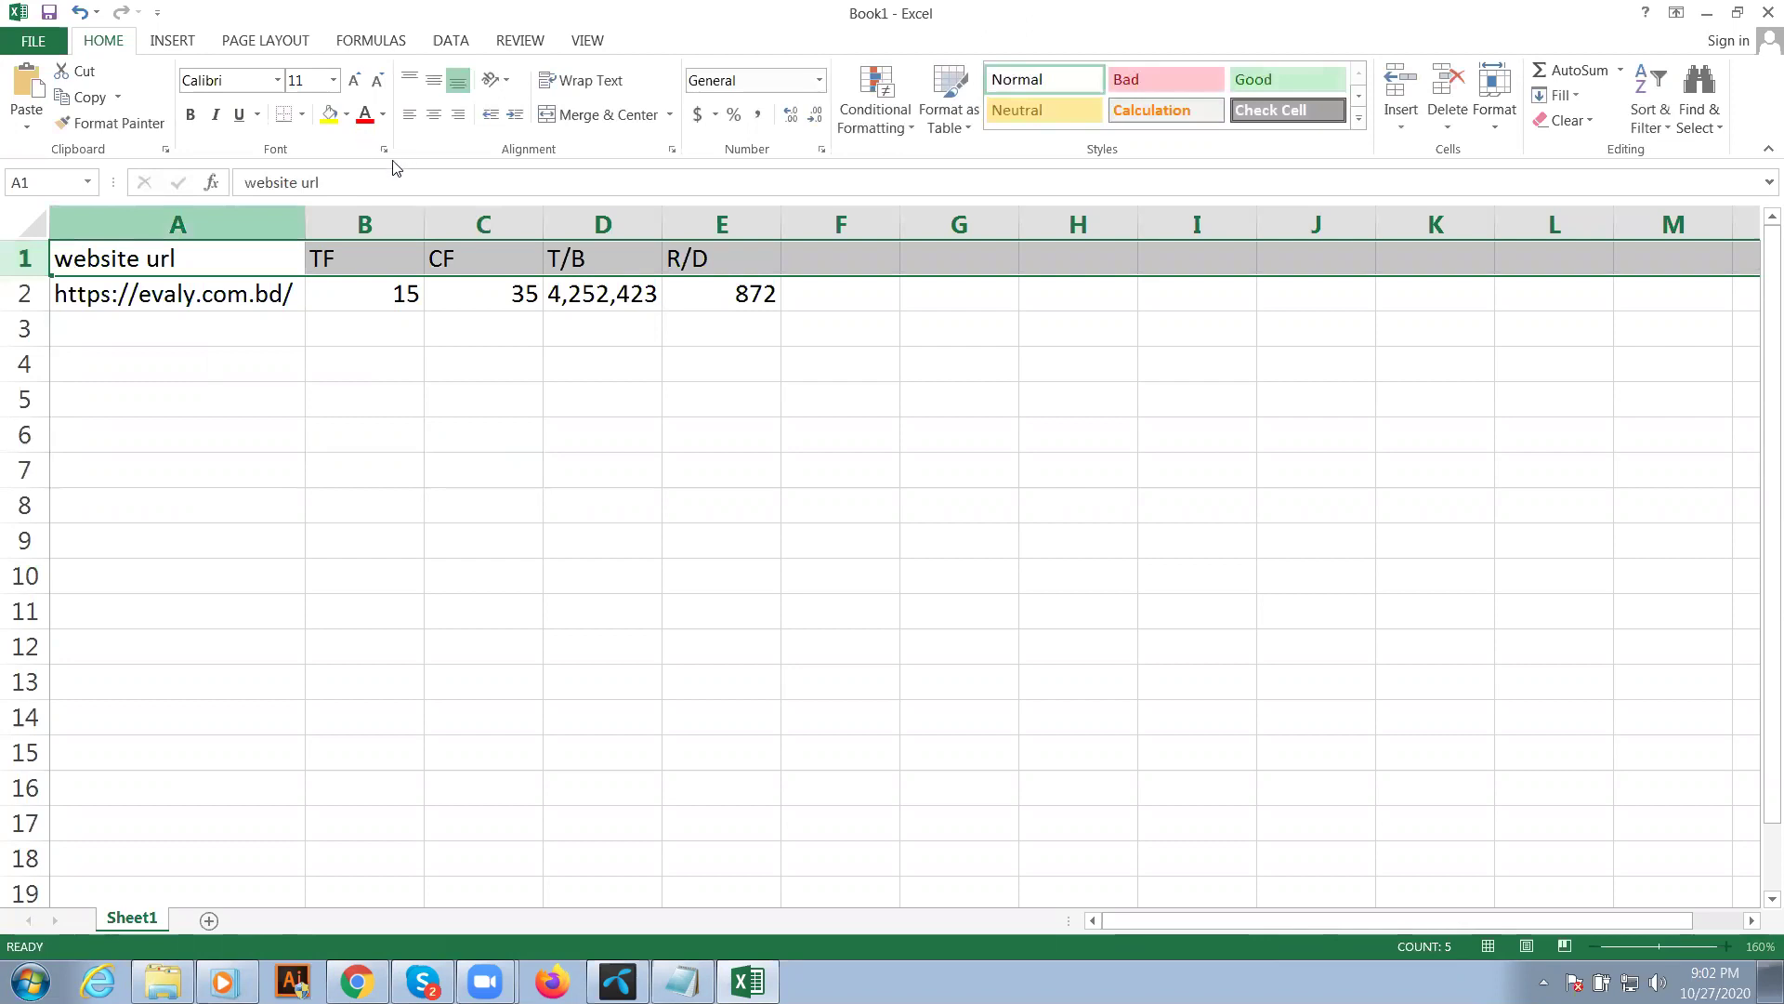
left_click(346, 115)
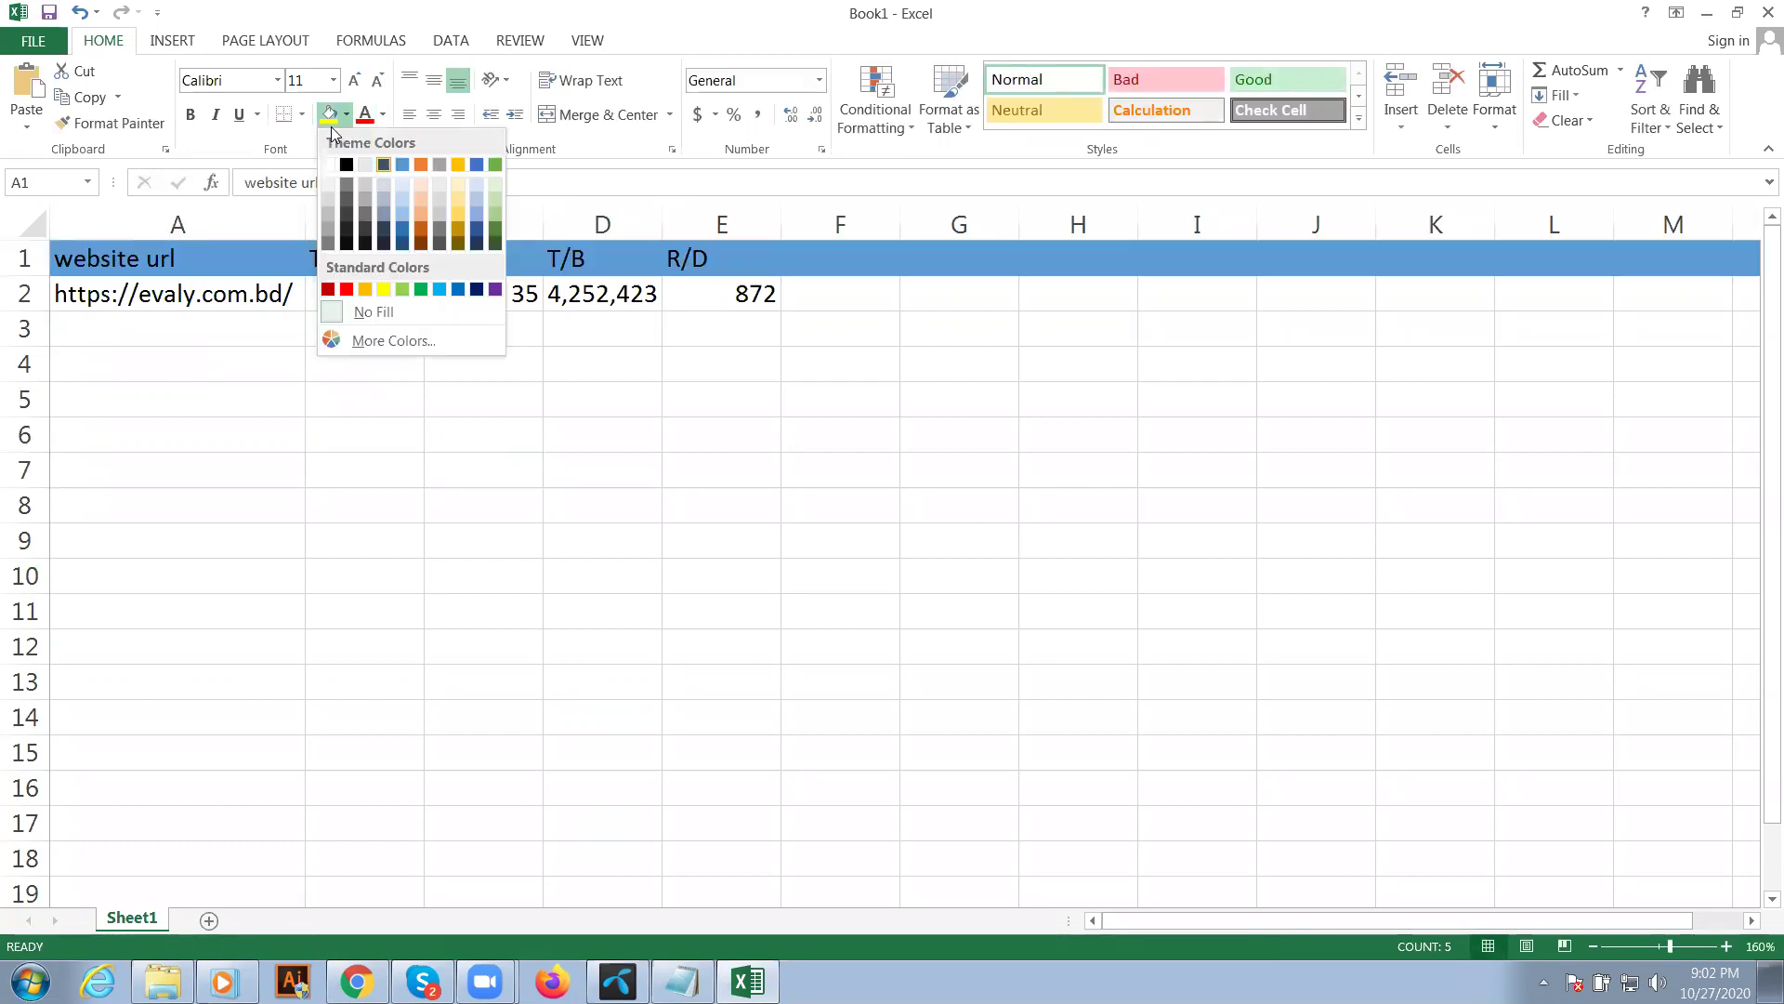
left_click(458, 165)
left_click(364, 434)
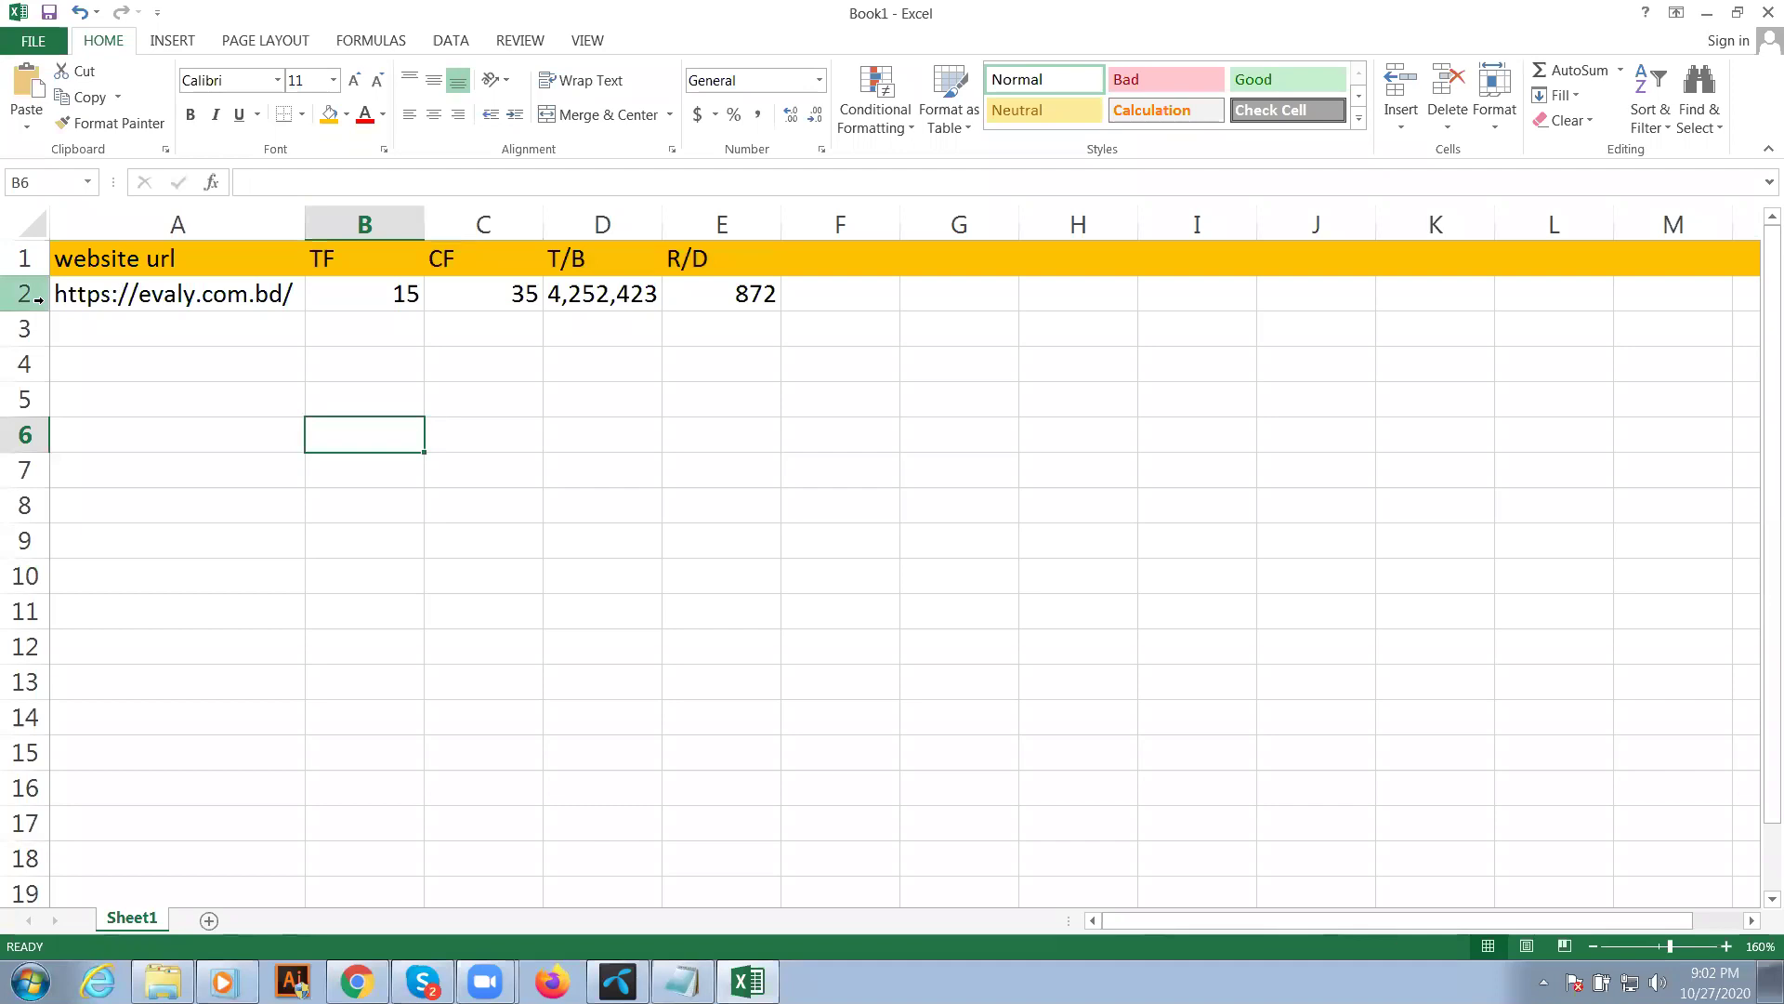
- Give data row 2 a green fill
left_click(37, 297)
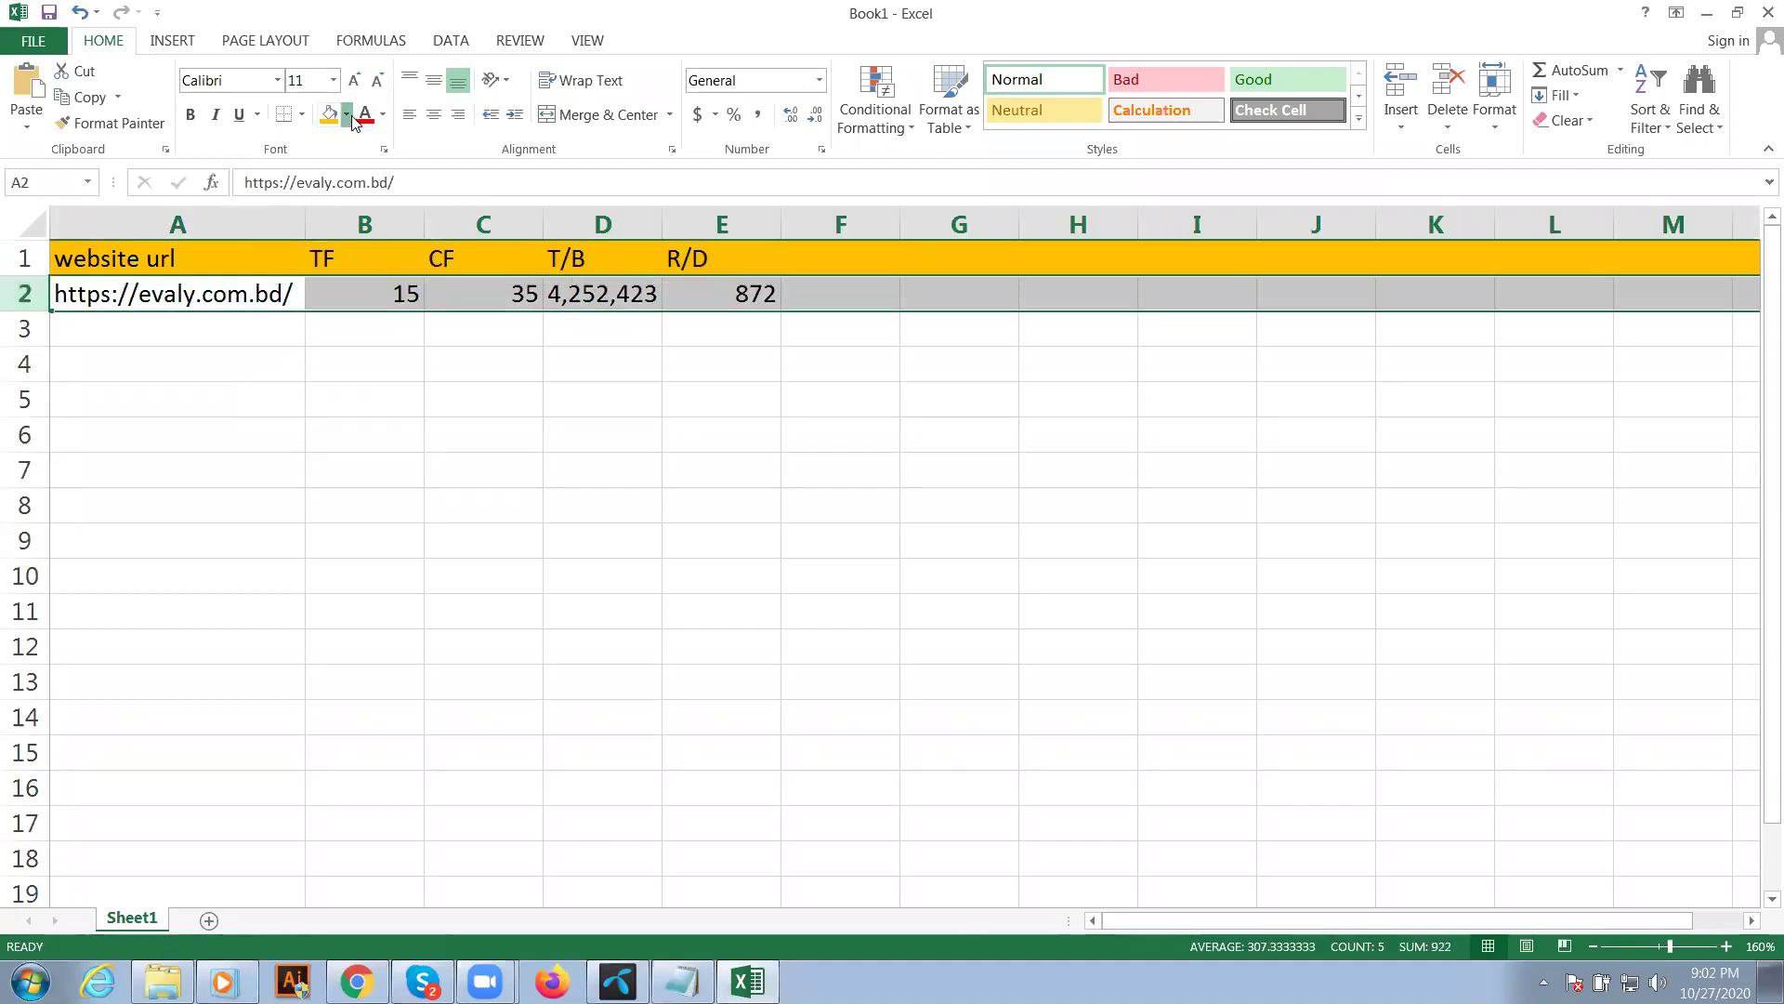
left_click(345, 115)
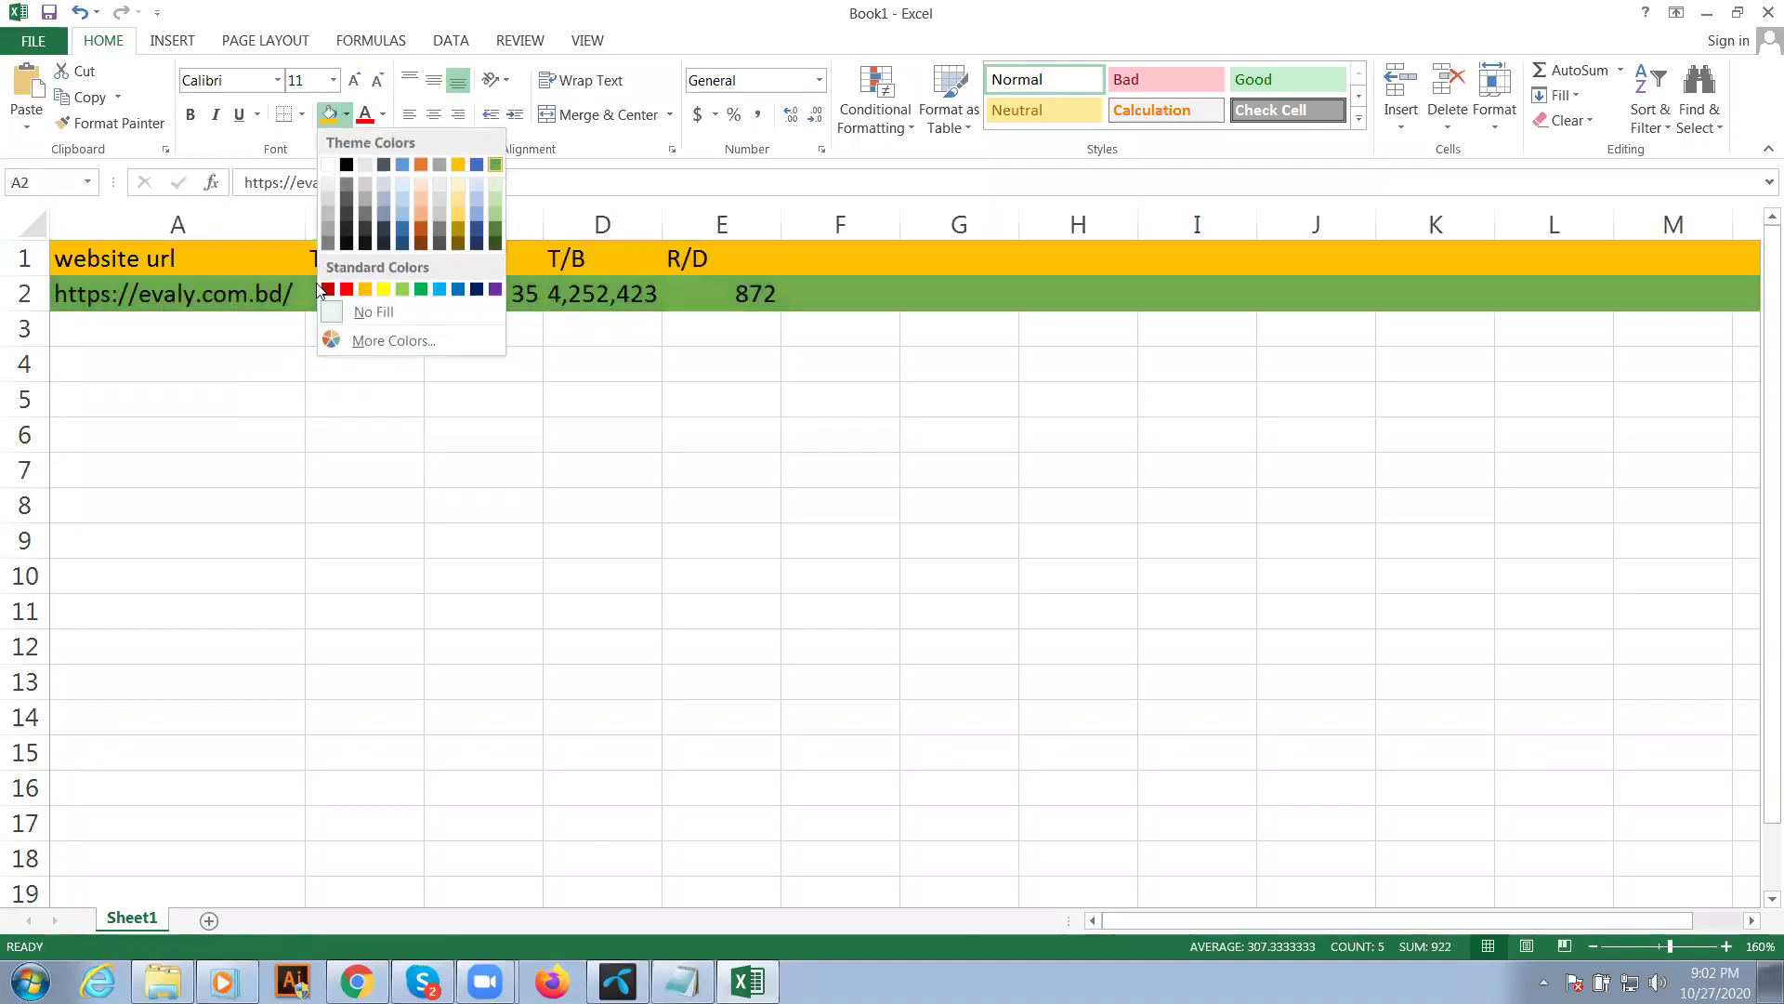
key("Escape")
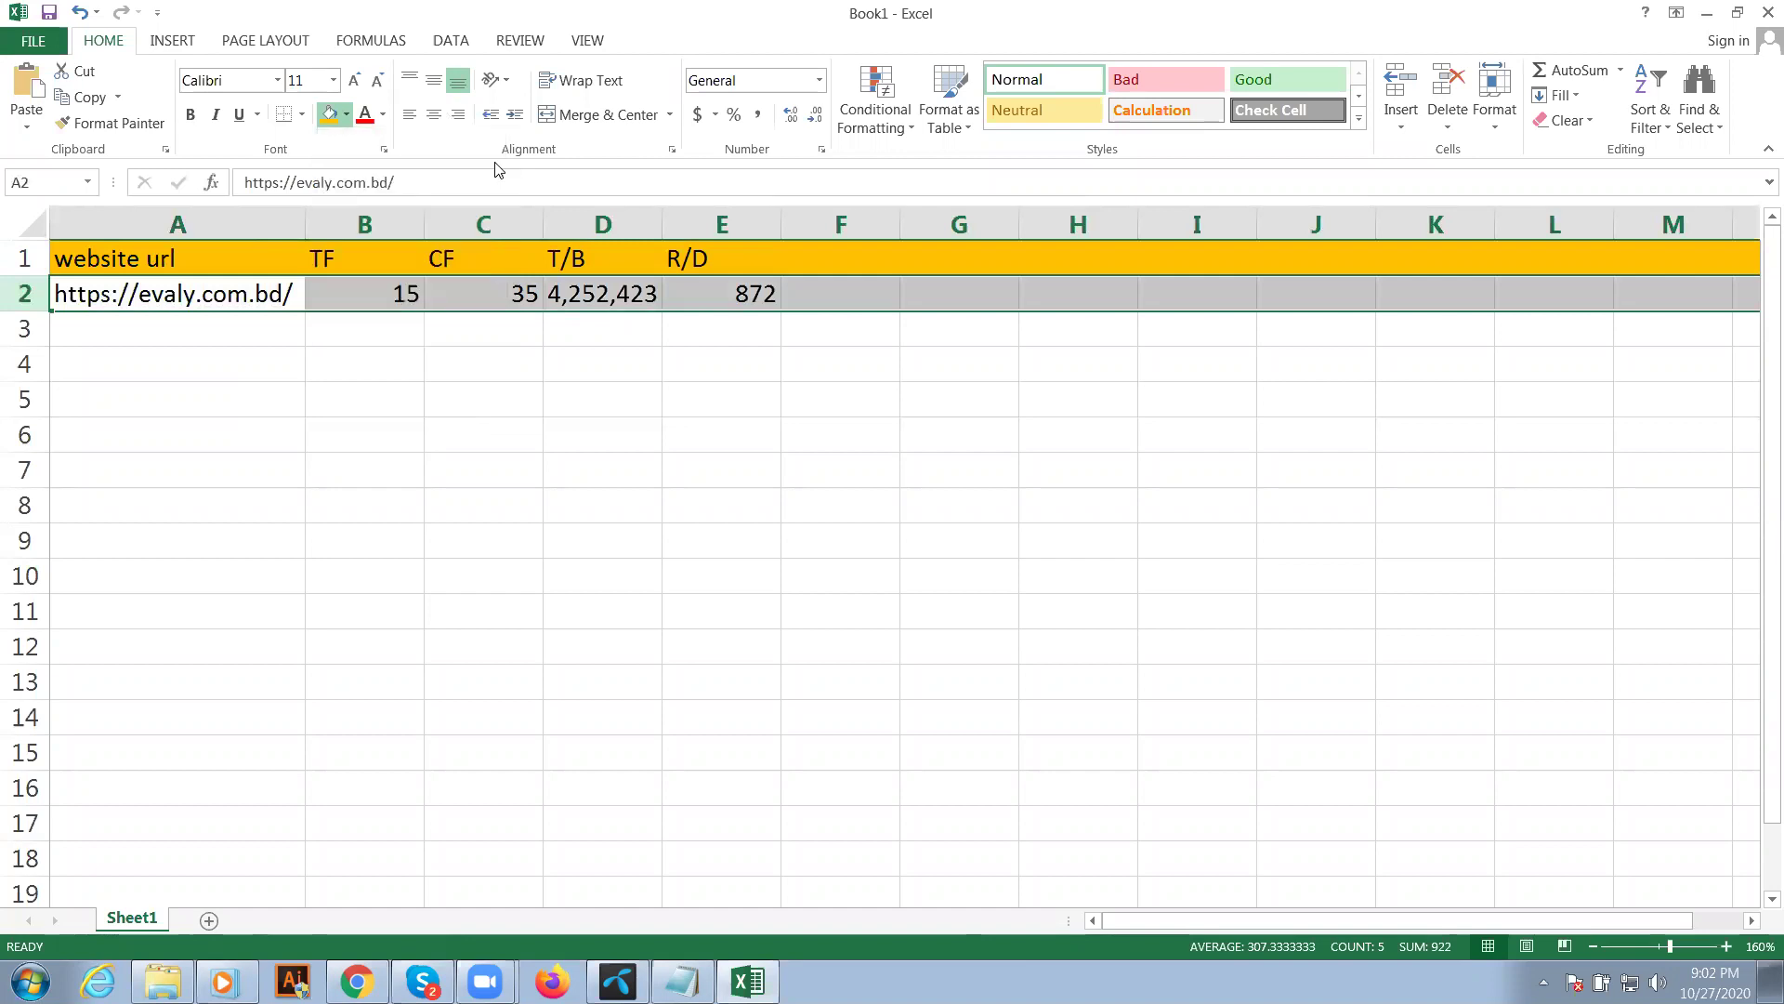
left_click(486, 462)
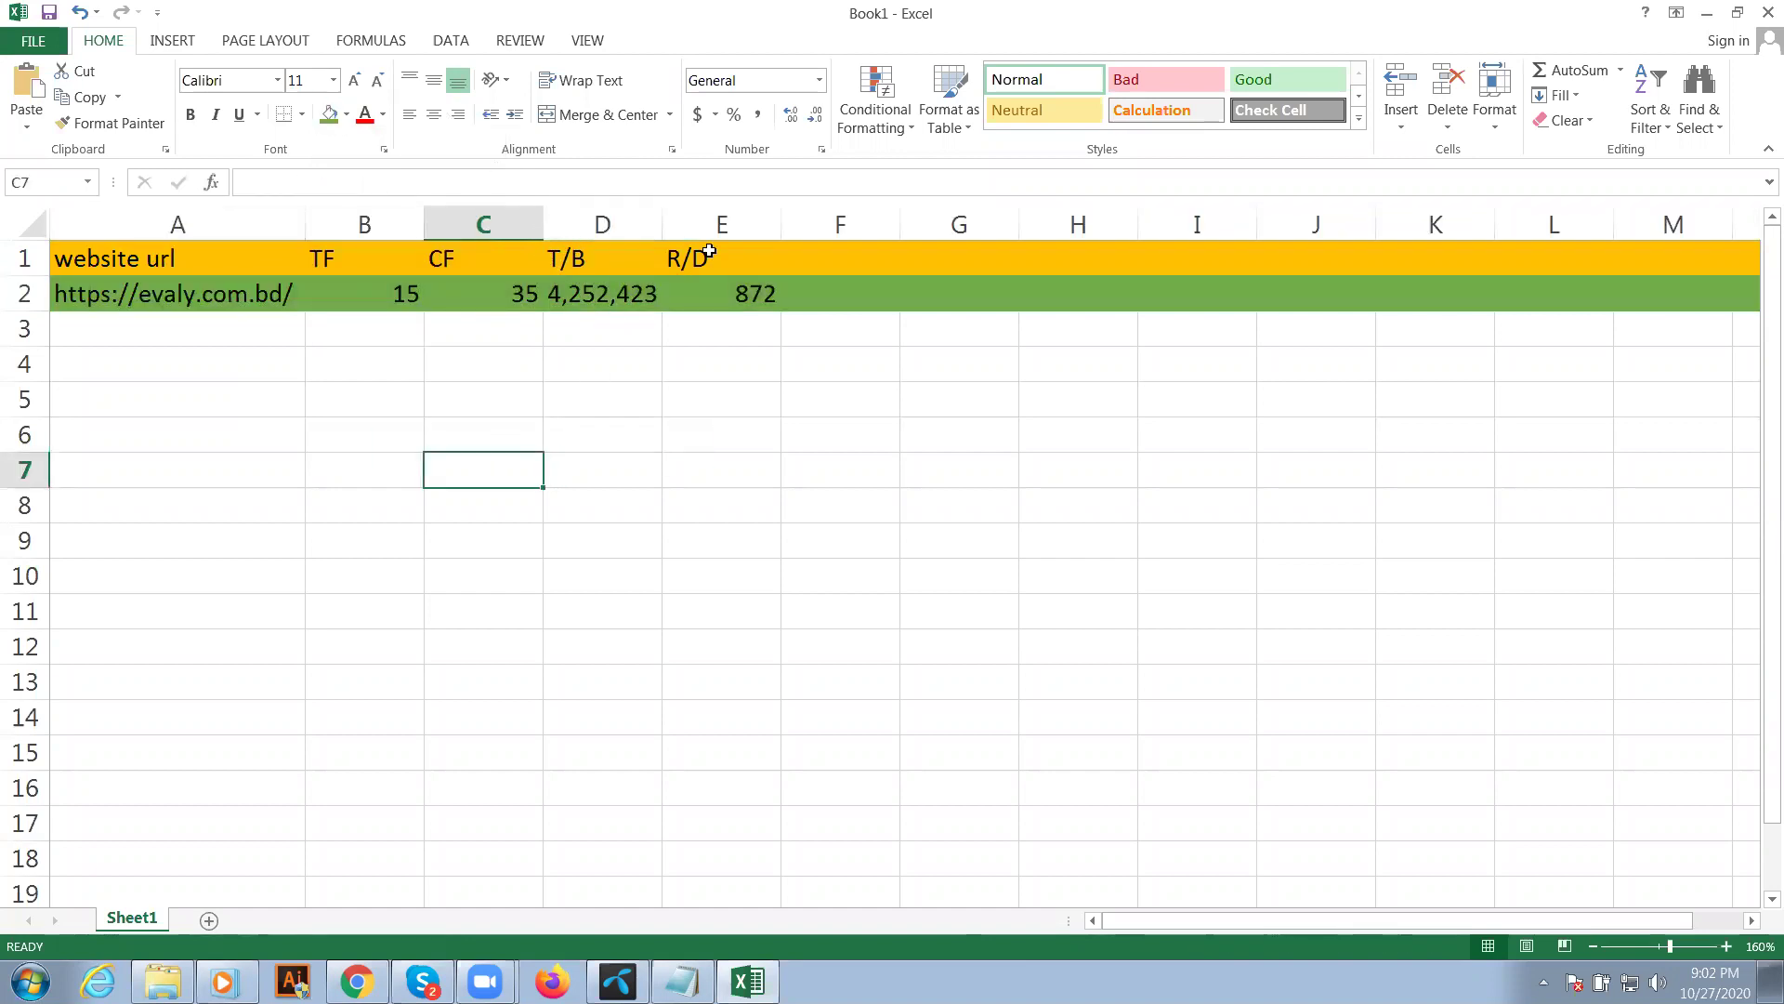
- Drag column D's border wider to fit 4,252,423, then select the 872 value in E2
left_click_drag(663, 224, 679, 224)
left_click(611, 224)
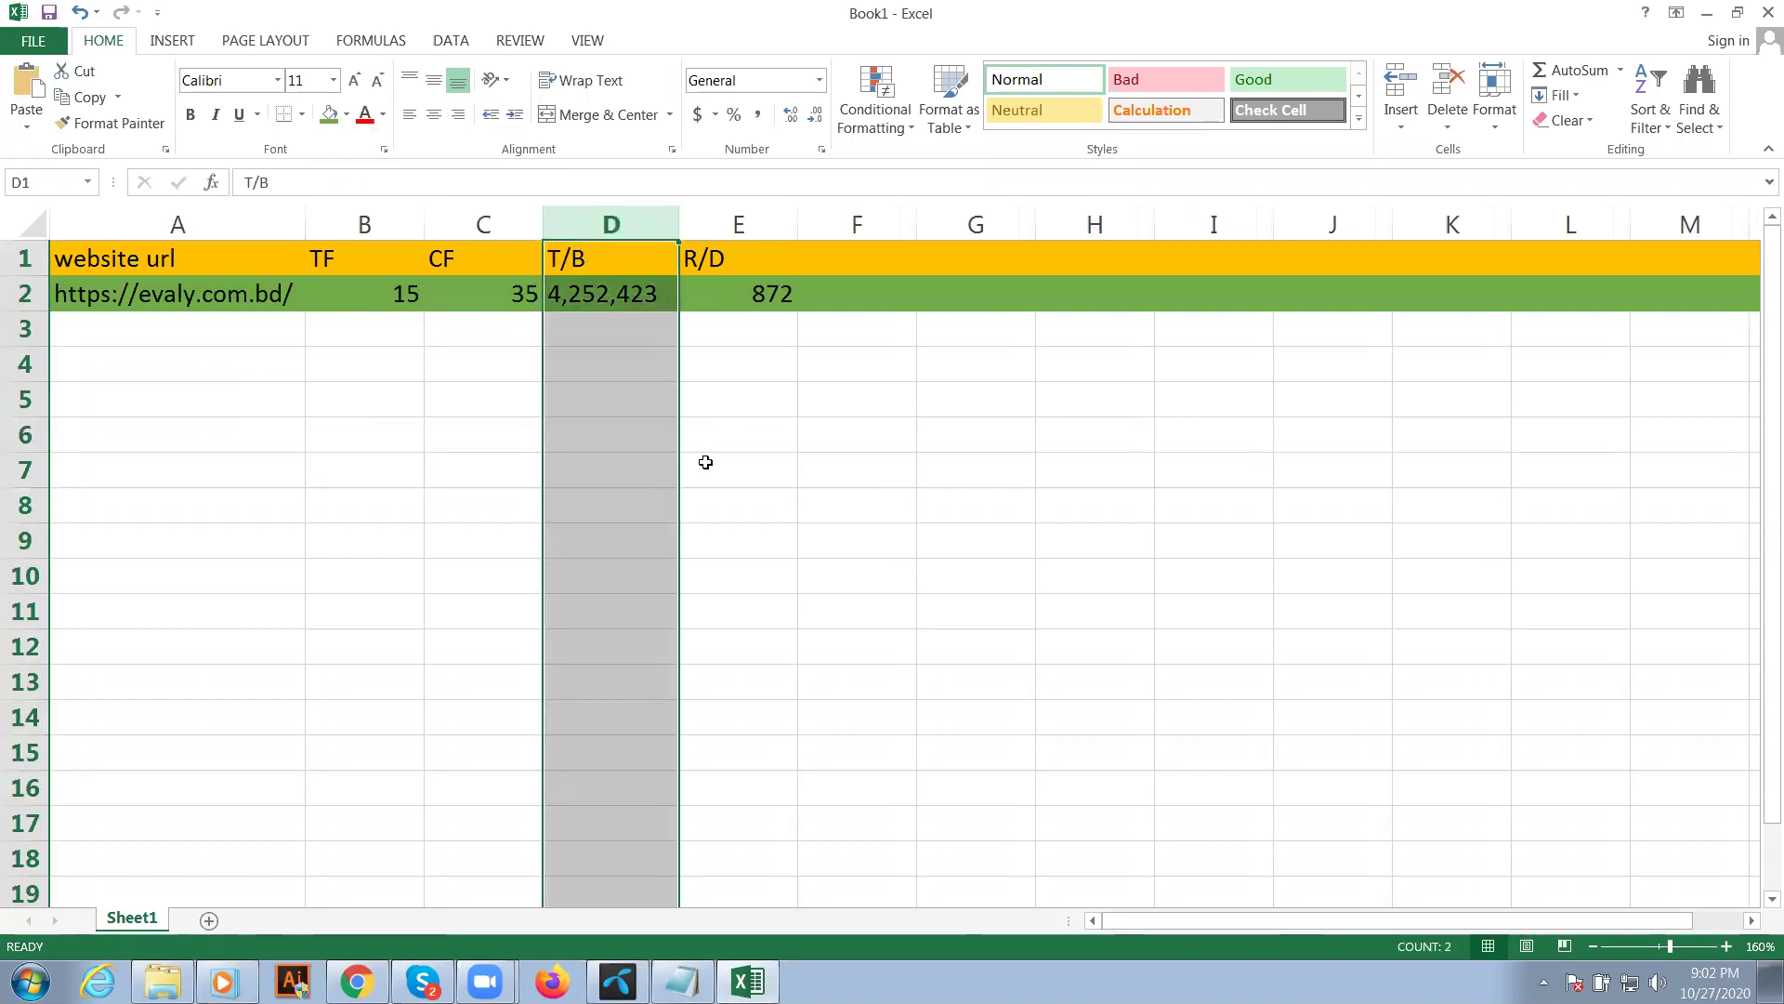
left_click(743, 435)
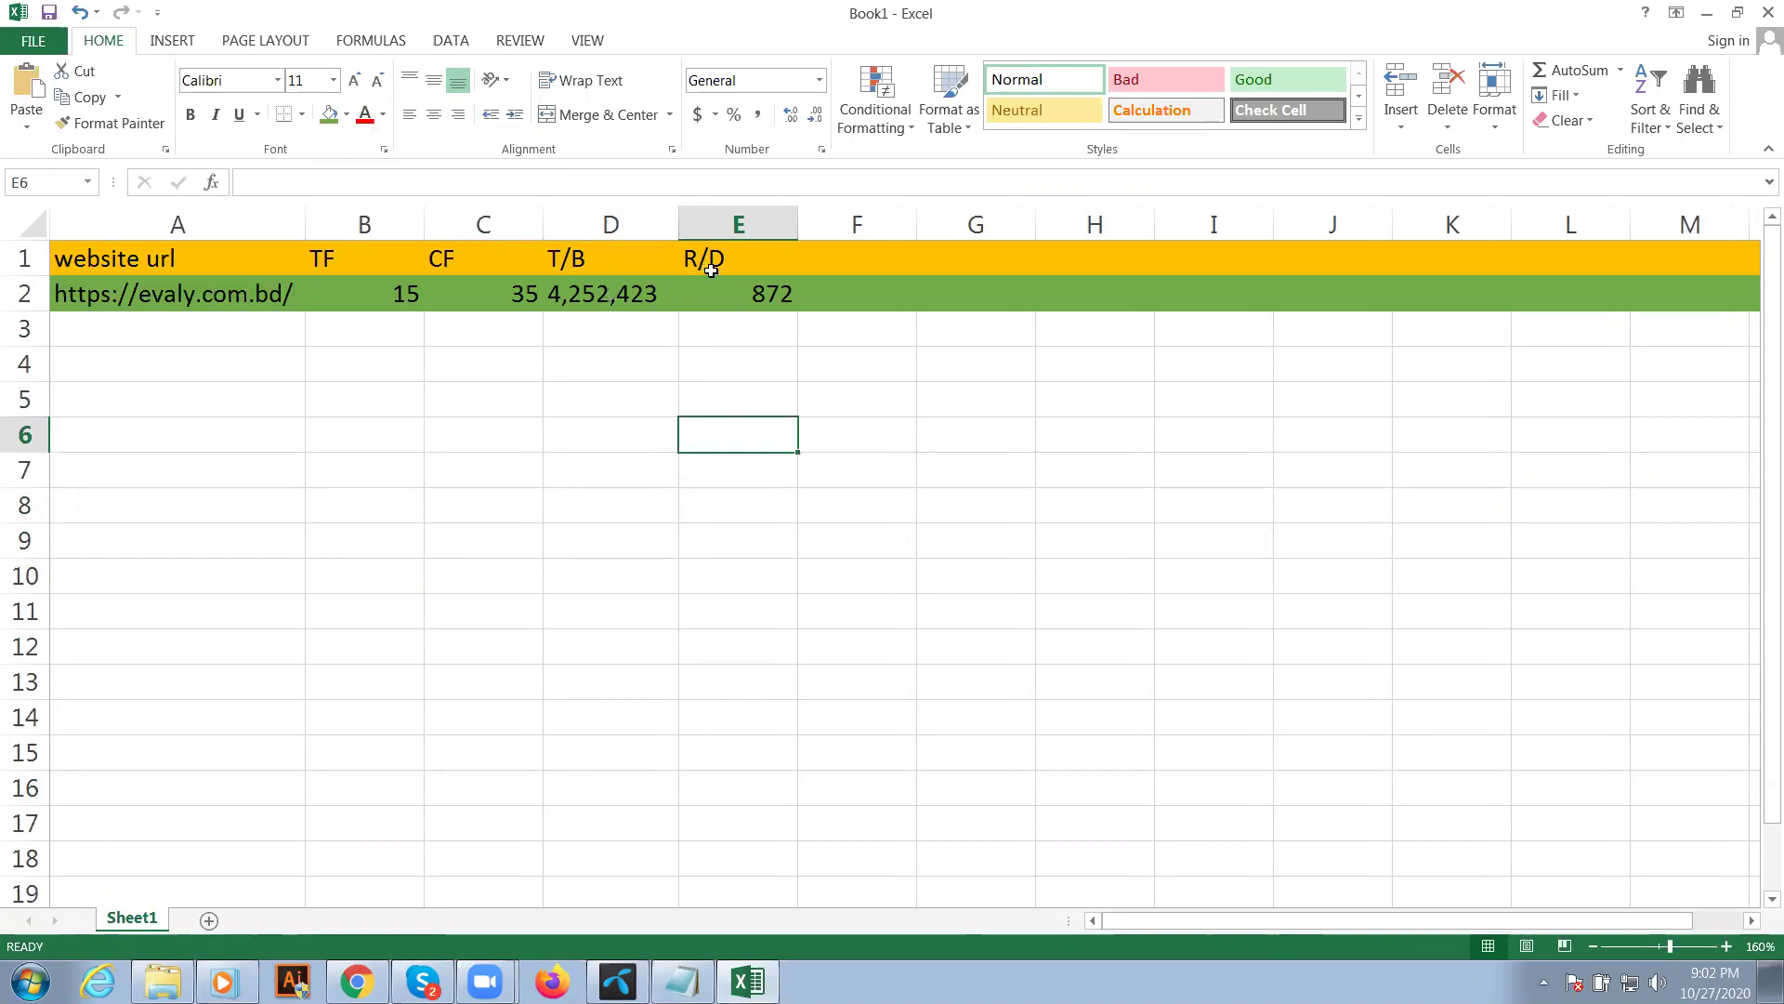
left_click(750, 290)
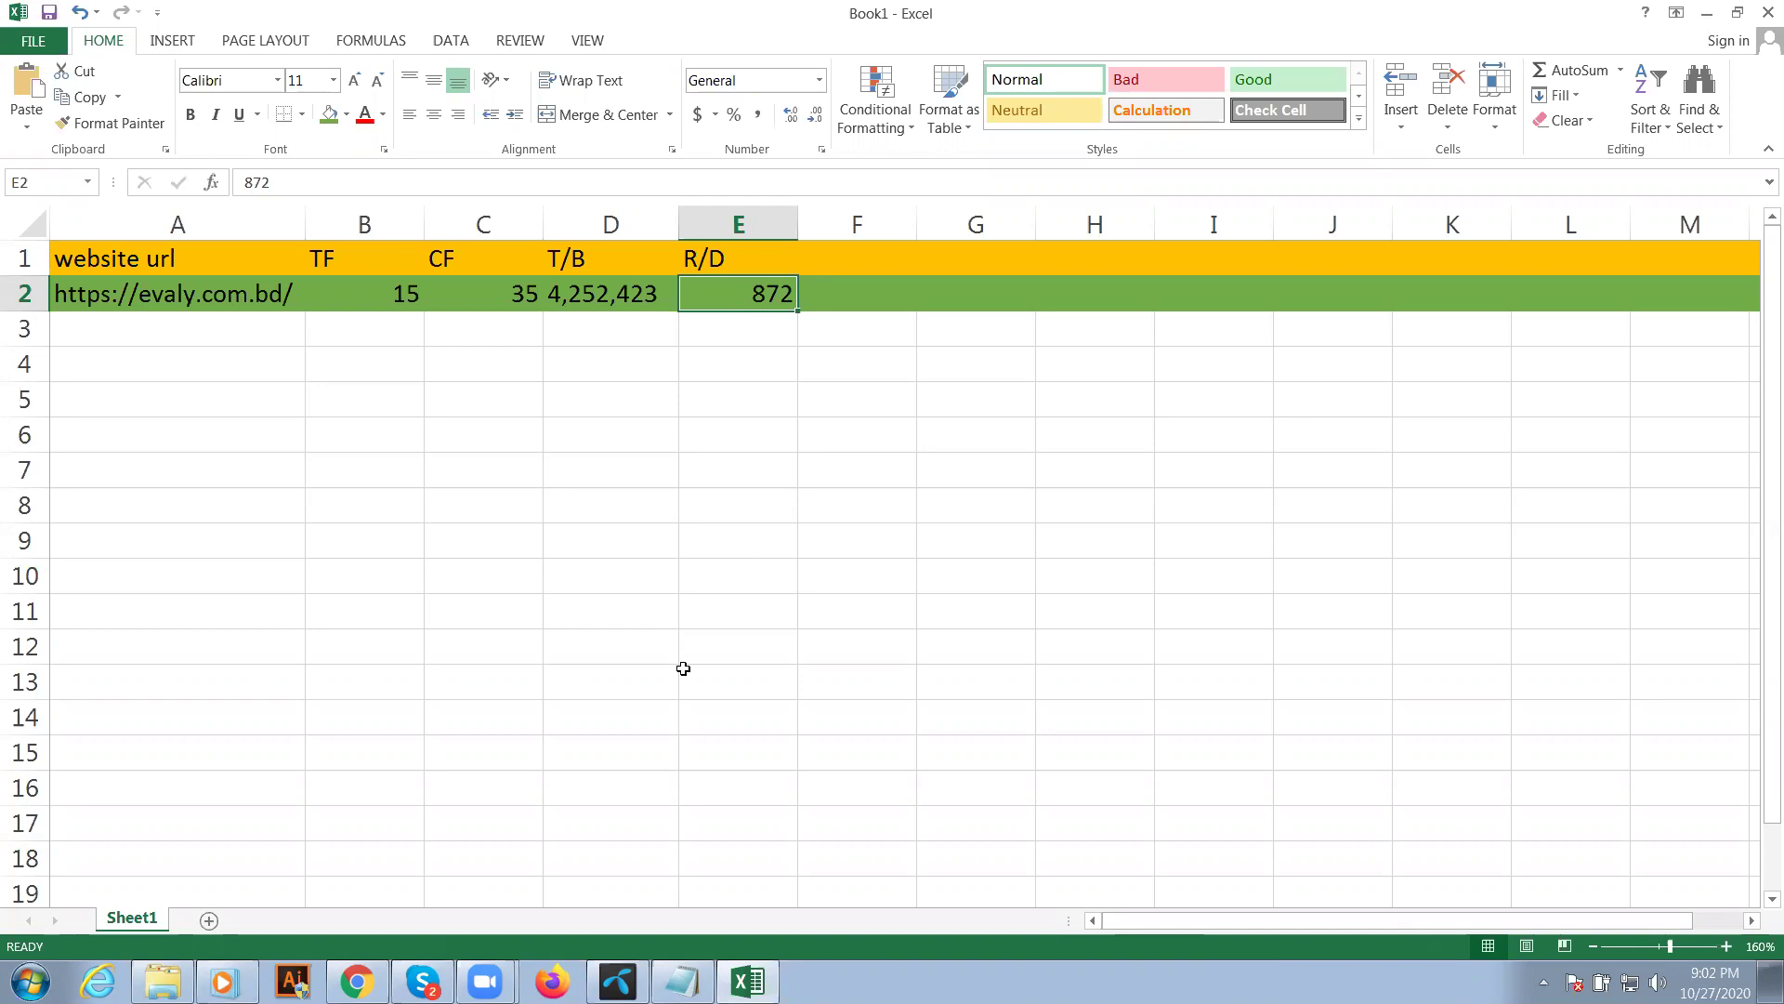
left_click(485, 981)
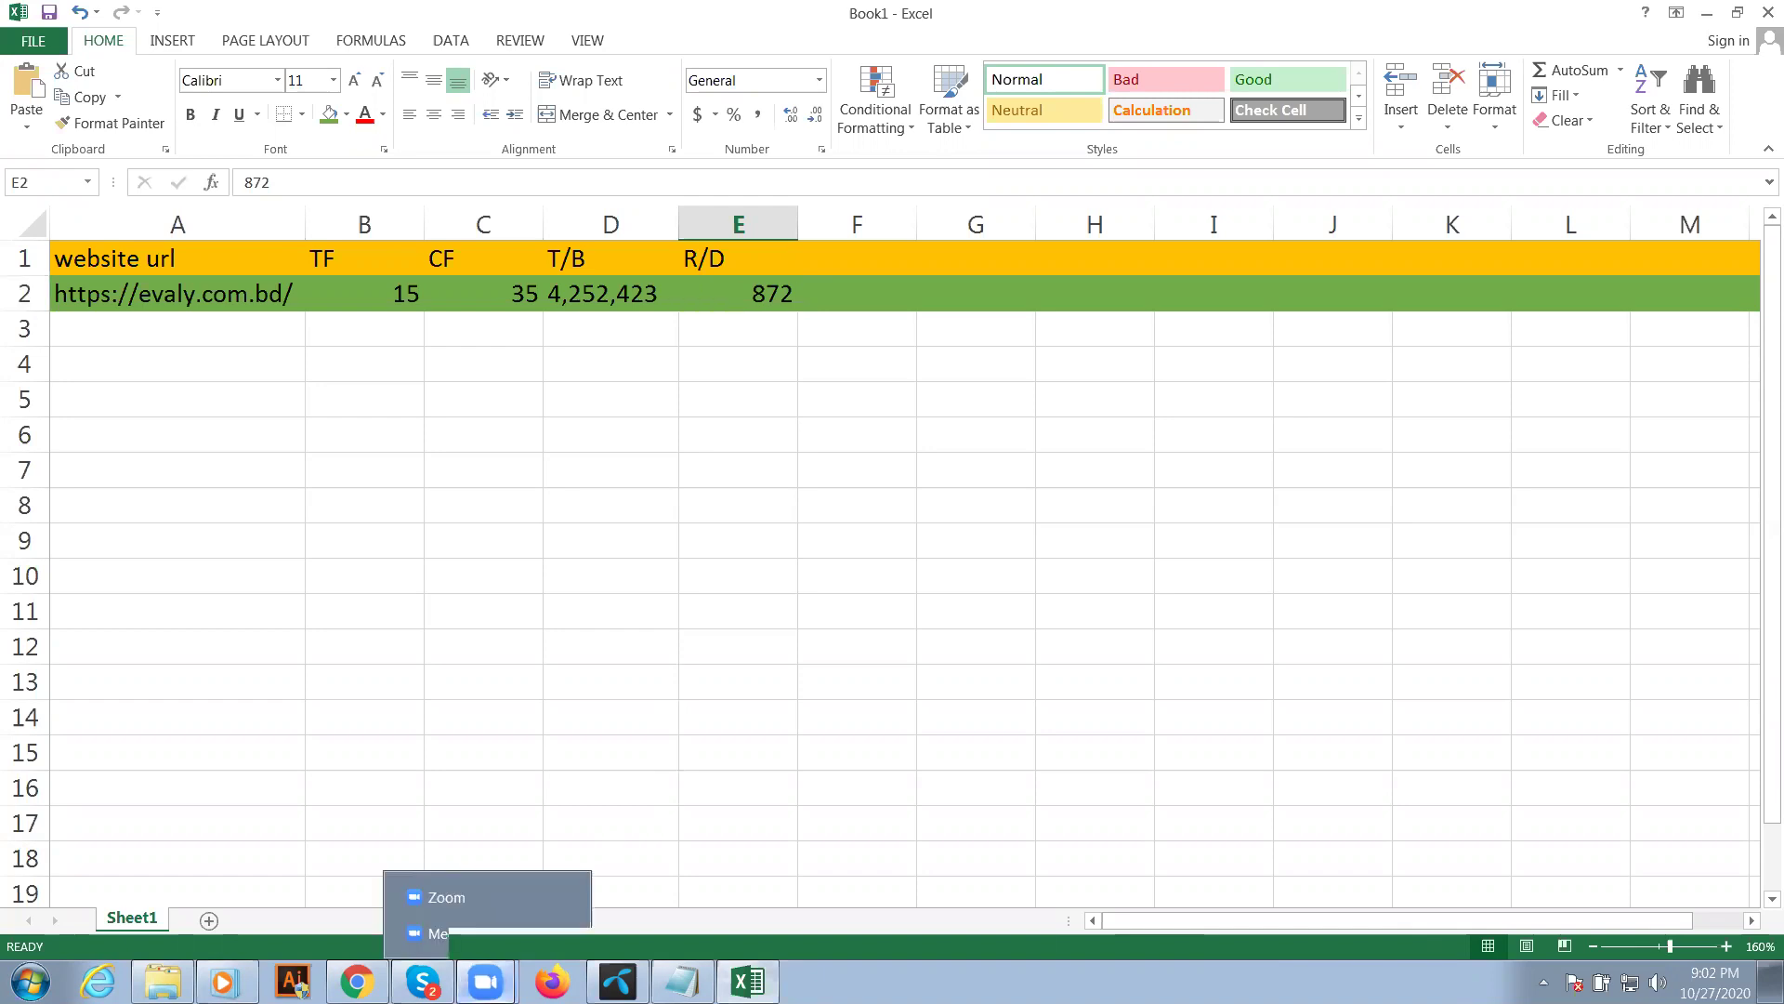
left_click(504, 898)
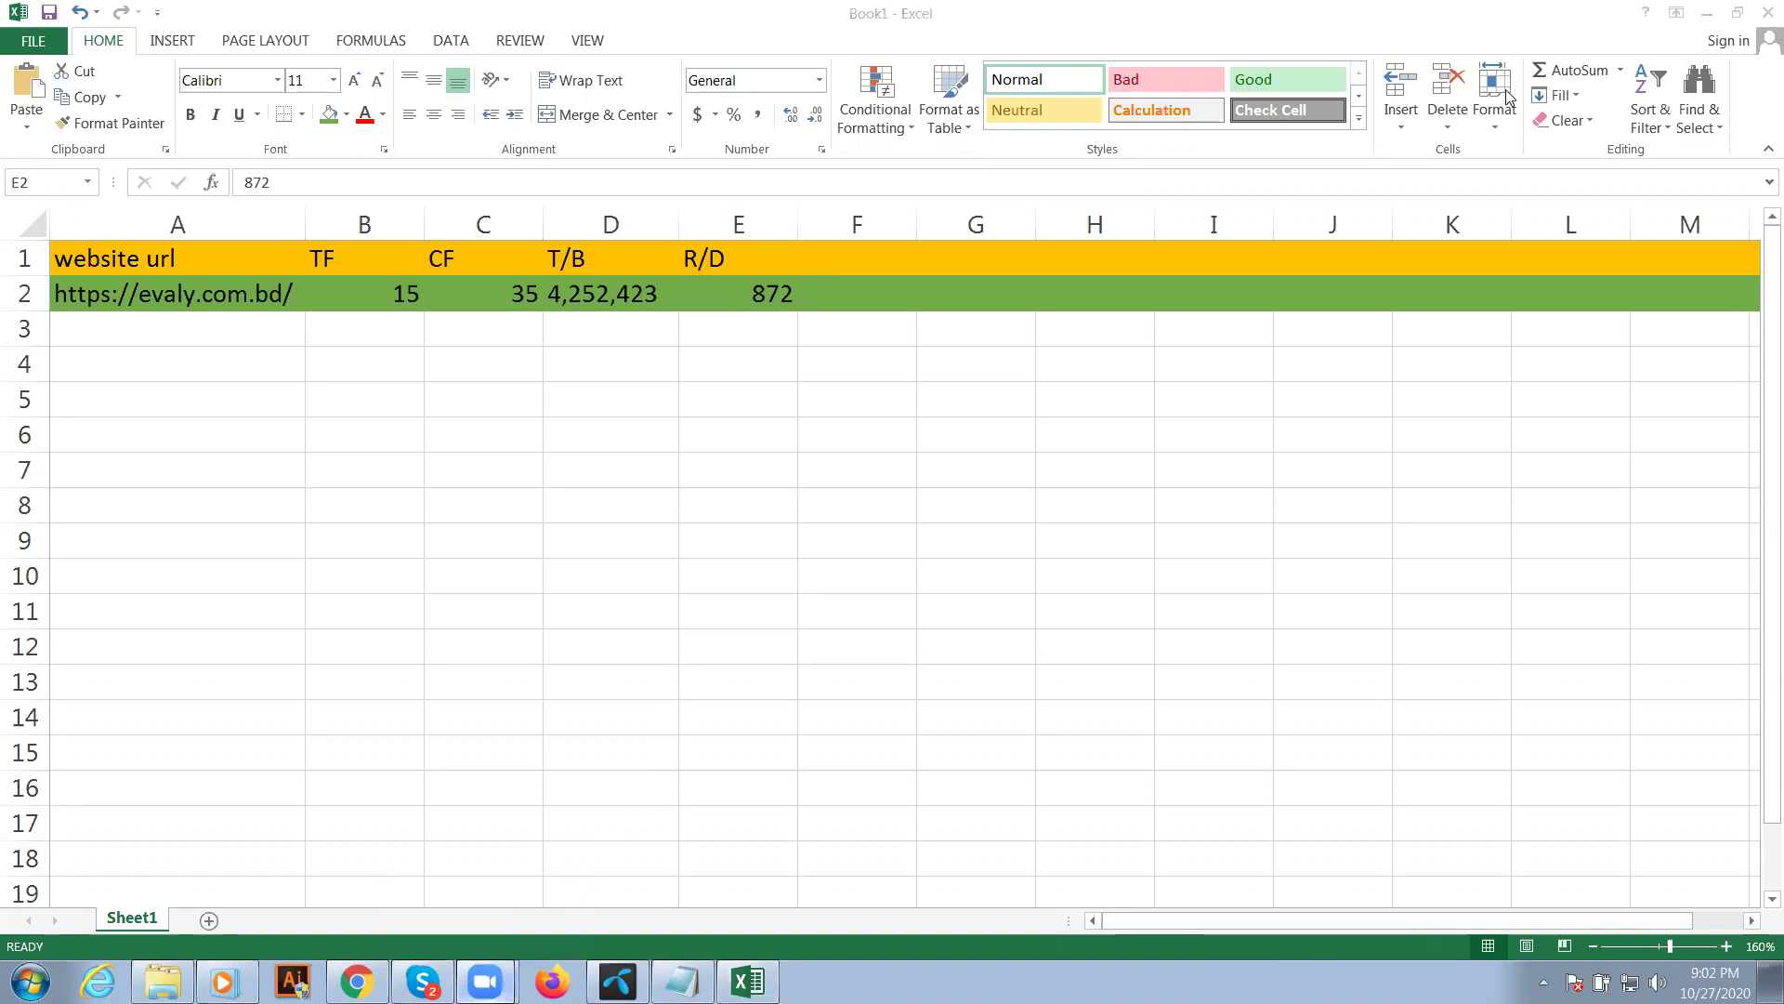